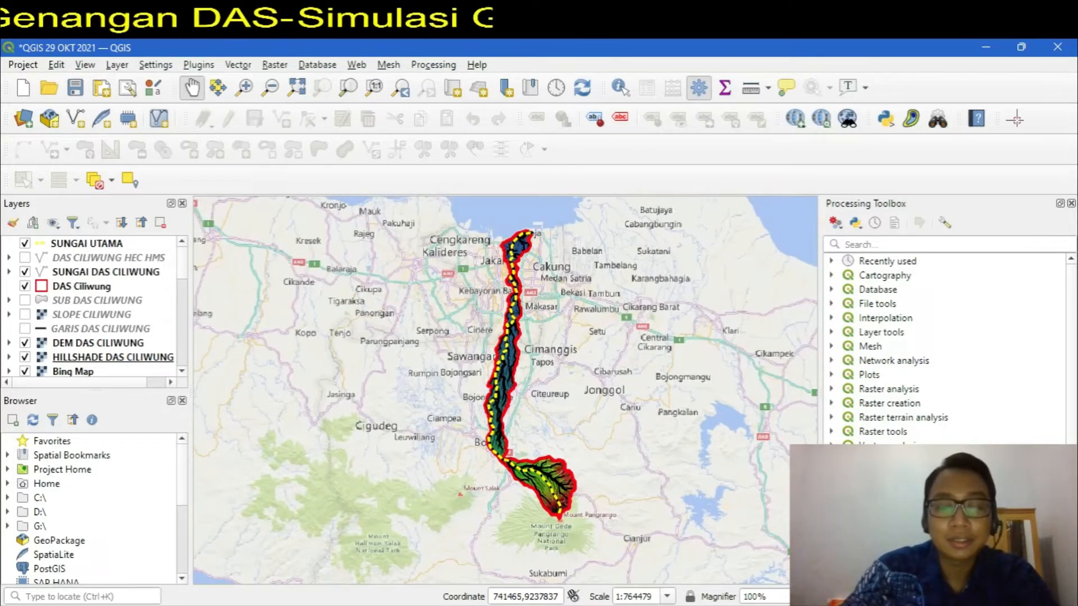
# Step: Switch to HEC-RAS to view its main window, and minimize it
pyautogui.hotkey('alt', 'Tab')
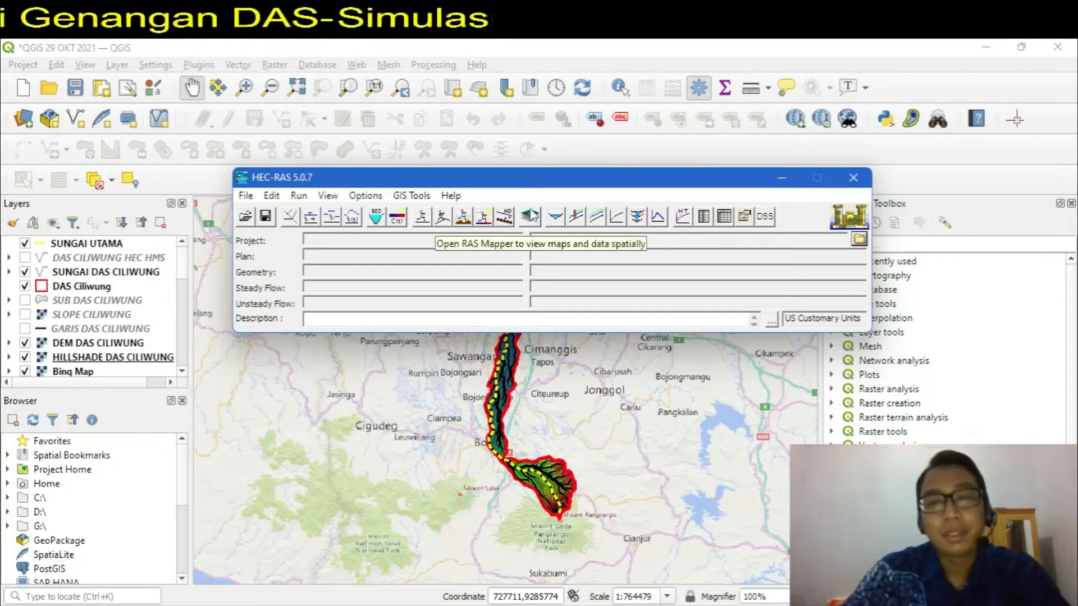
pyautogui.click(788, 179)
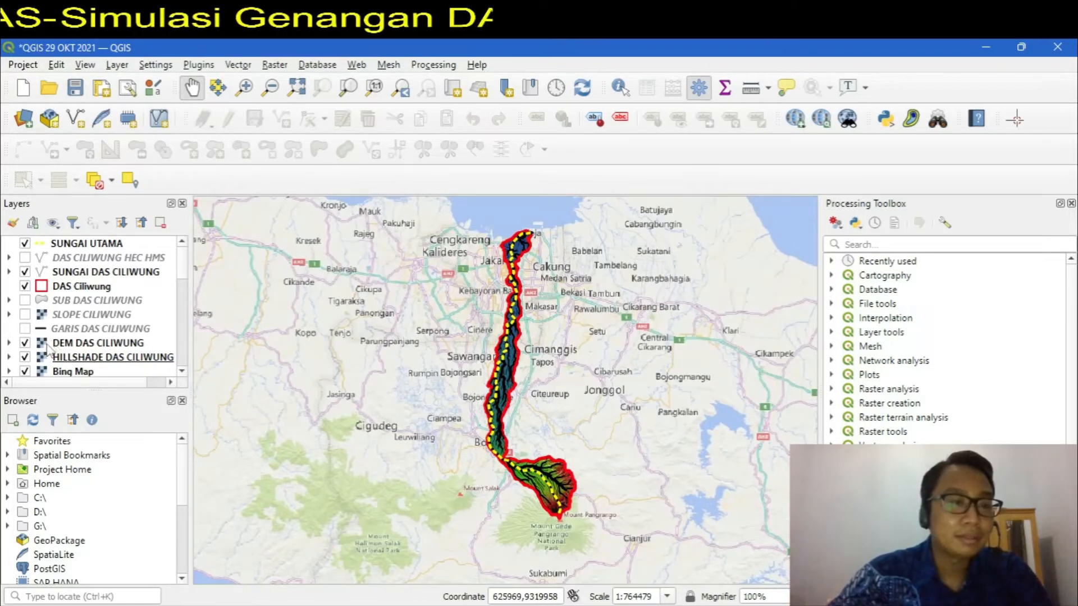
# Step: Select the DEM DAS CILIWUNG layer and hide the SUNGAI UTAMA, SUNGAI DAS CILIWUNG and DAS Ciliwung layers
pyautogui.click(81, 346)
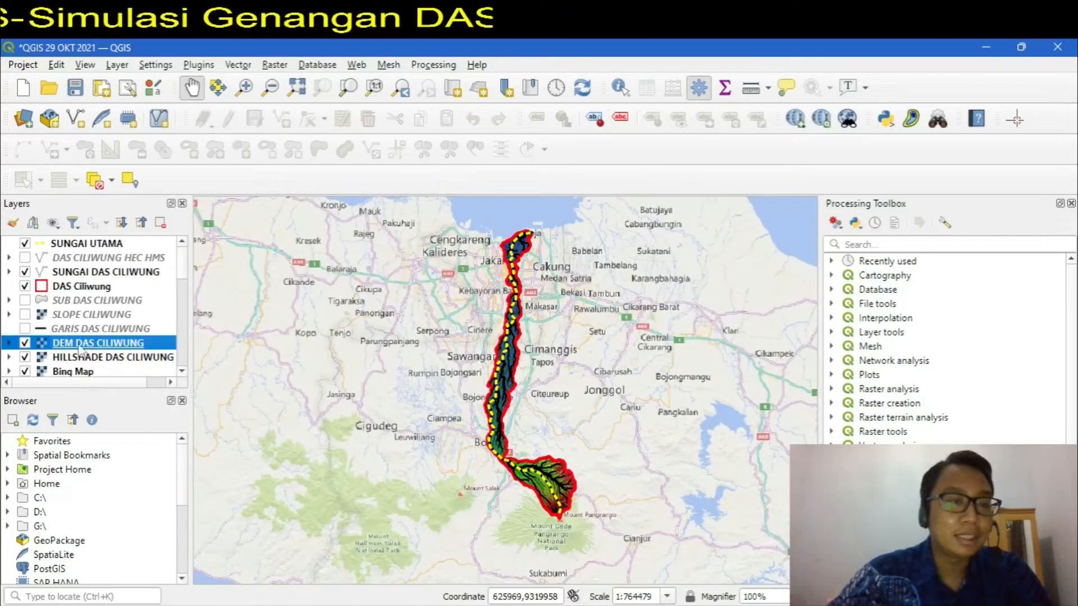
pyautogui.click(24, 243)
pyautogui.click(24, 272)
pyautogui.click(24, 286)
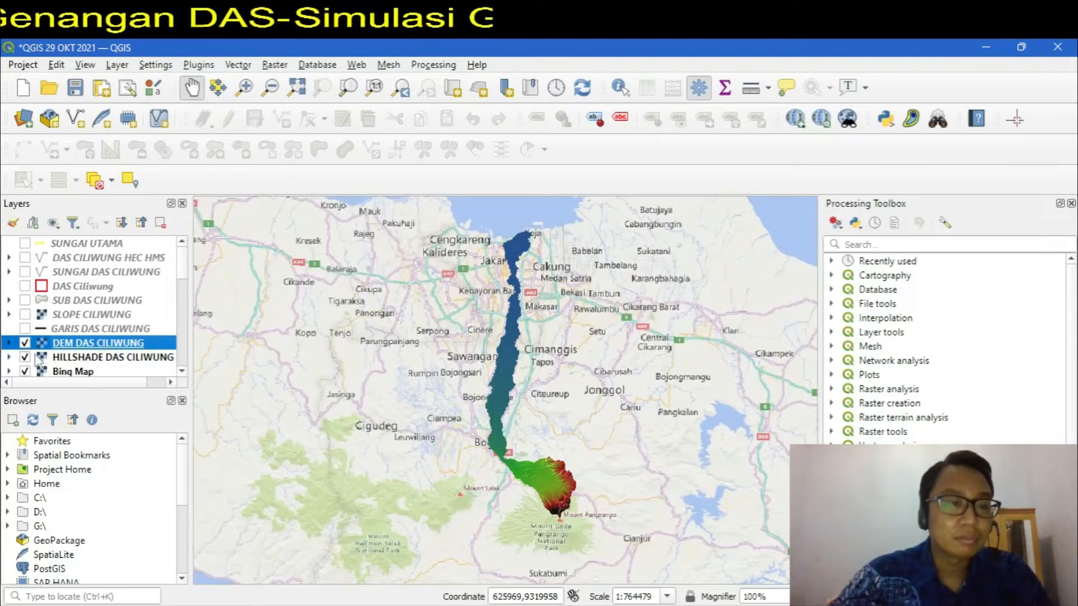
pyautogui.rightClick(70, 348)
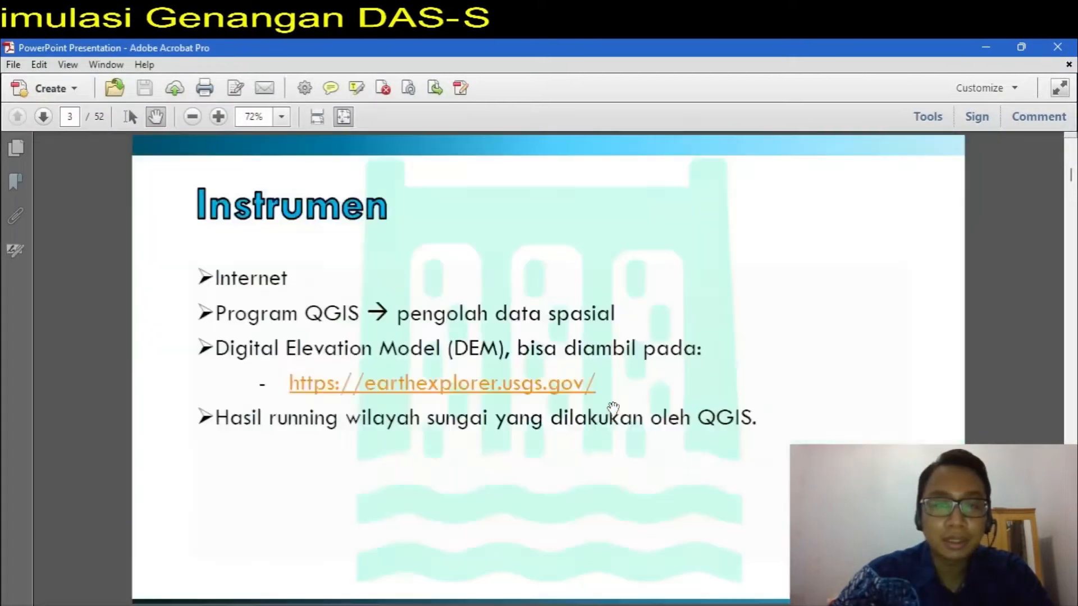
# Step: Look through the slides in Adobe Acrobat up to the DAS Ciliwung DEM on page 31, and return to QGIS
pyautogui.scroll(-13, 631, 385)
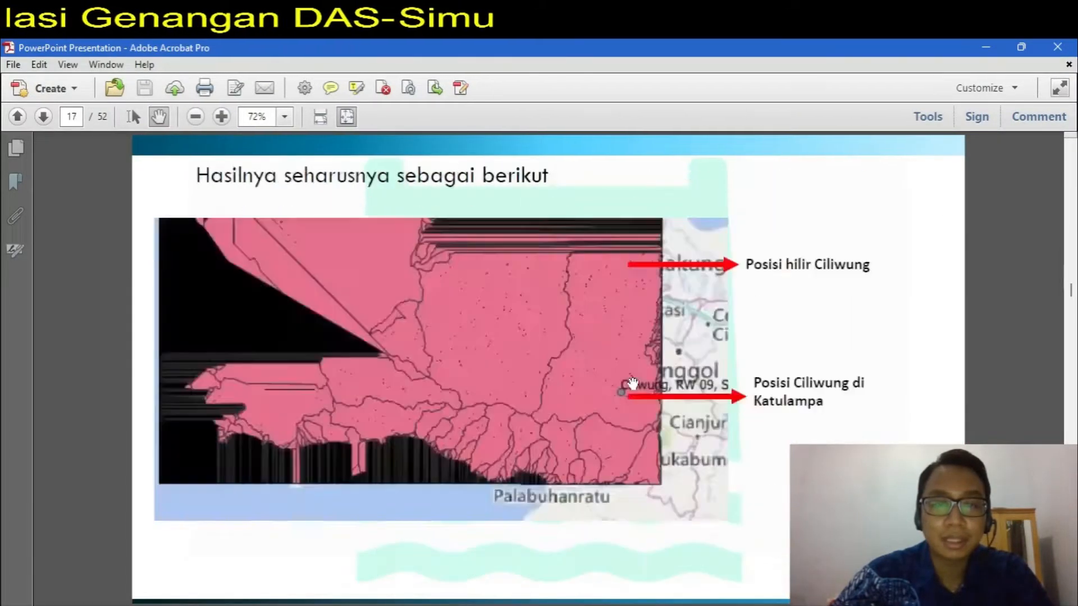
pyautogui.scroll(-9, 634, 384)
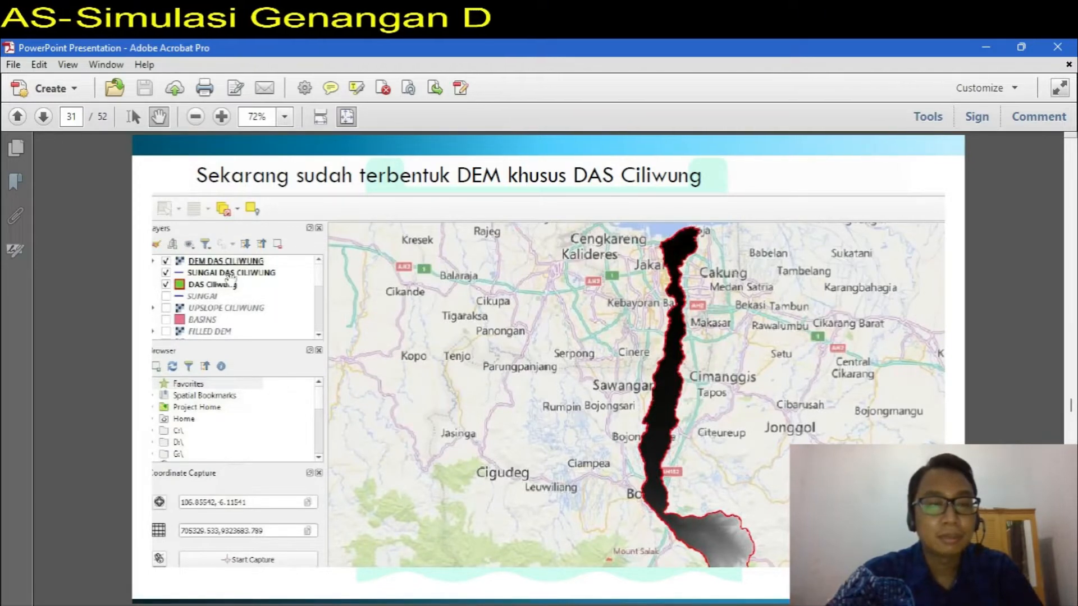
pyautogui.hotkey('alt', 'Tab')
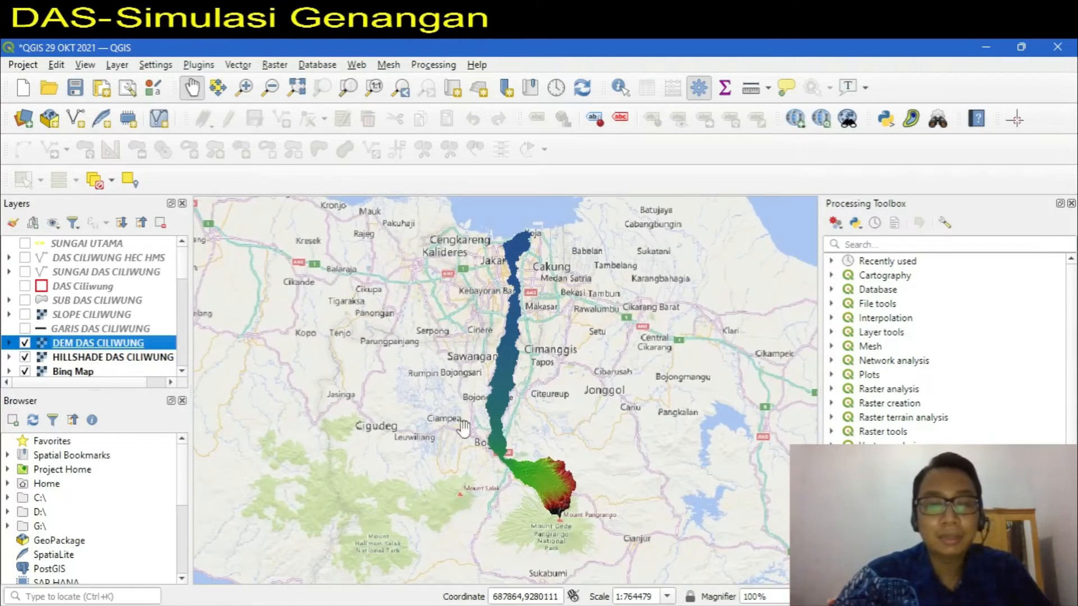
pyautogui.moveTo(775, 605)
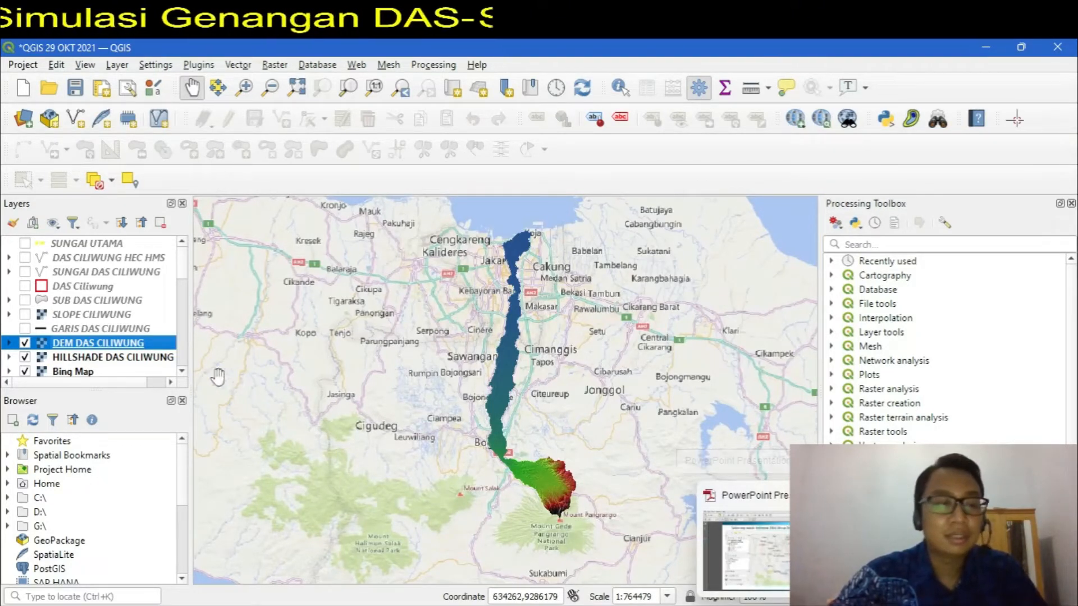
# Step: Show the SLOPE CILIWUNG layer and expand its legend to read the slope classes
pyautogui.click(25, 314)
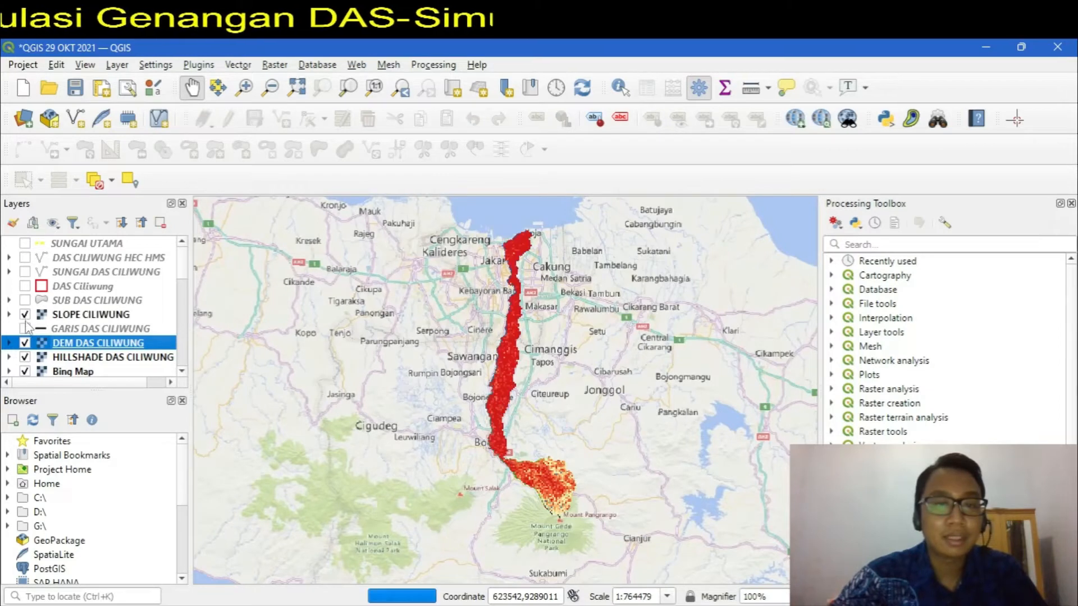
pyautogui.click(9, 343)
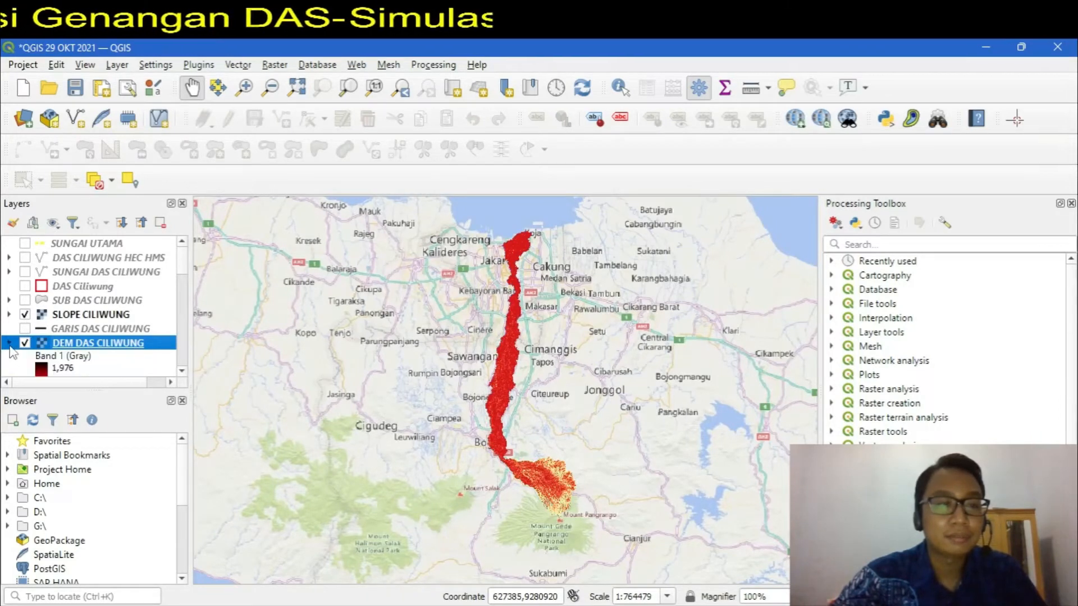
pyautogui.scroll(-1, 32, 353)
pyautogui.click(10, 304)
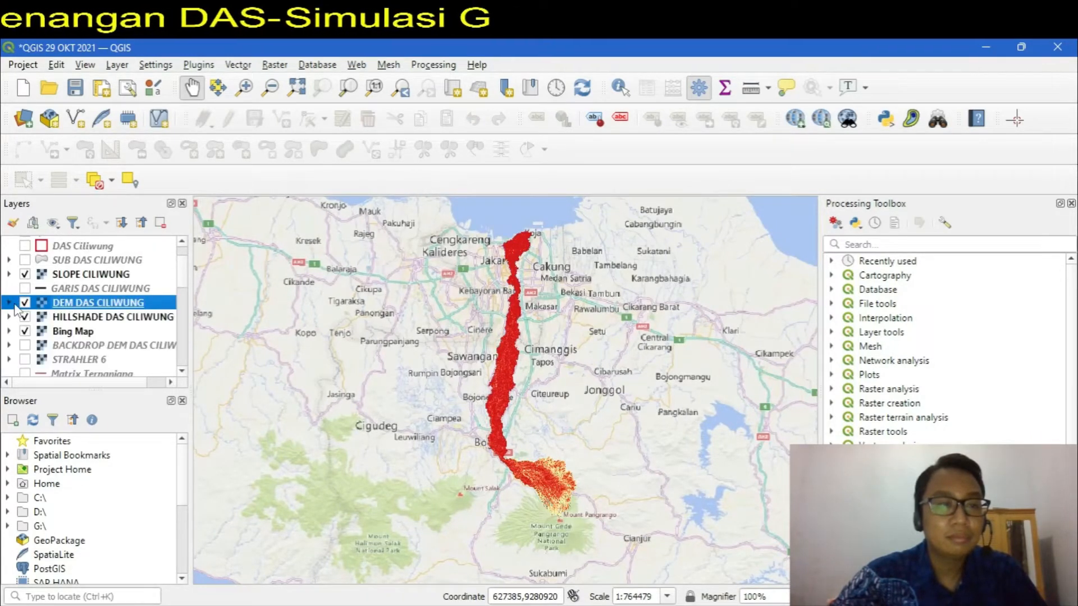
pyautogui.click(9, 274)
pyautogui.scroll(-2, 34, 314)
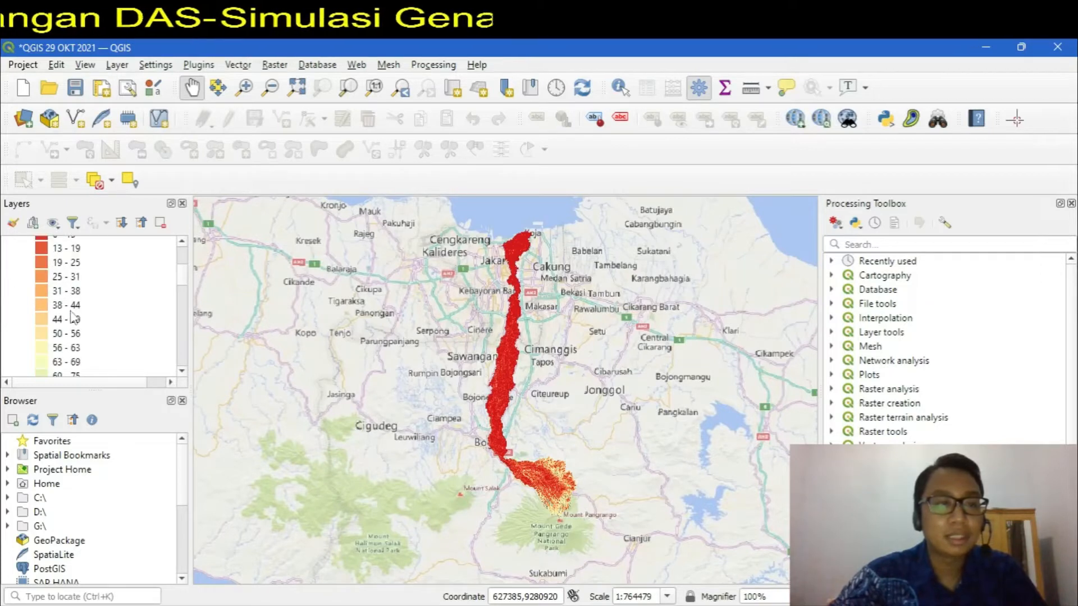
pyautogui.scroll(2, 34, 314)
# Step: Examine the slope raster up close near South Bogor and at the watershed's downstream end in Jakarta
pyautogui.scroll(5, 529, 487)
pyautogui.scroll(-4, 437, 412)
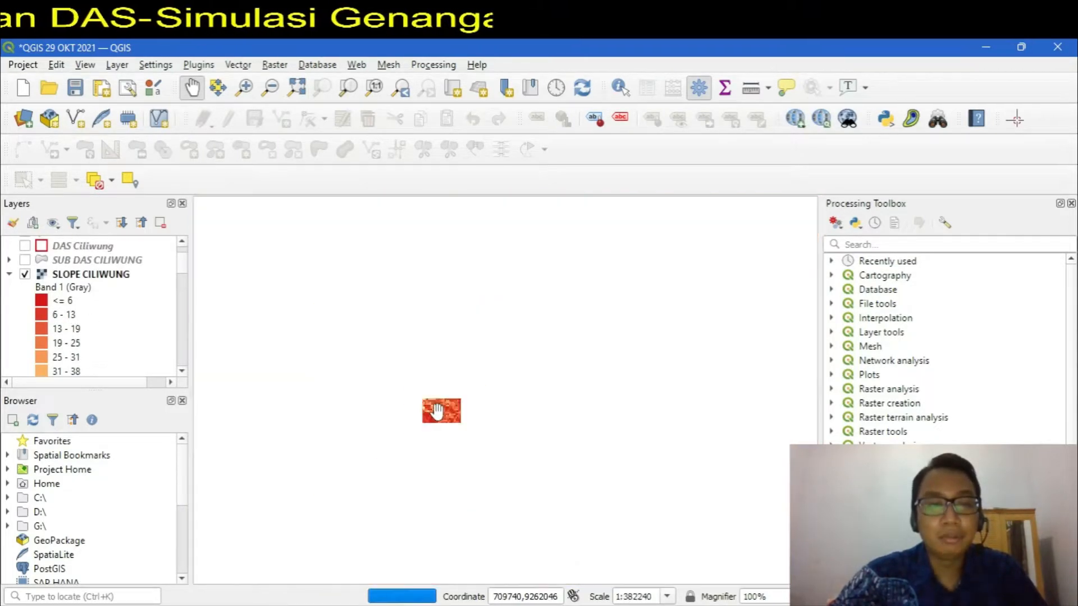
pyautogui.scroll(3, 371, 373)
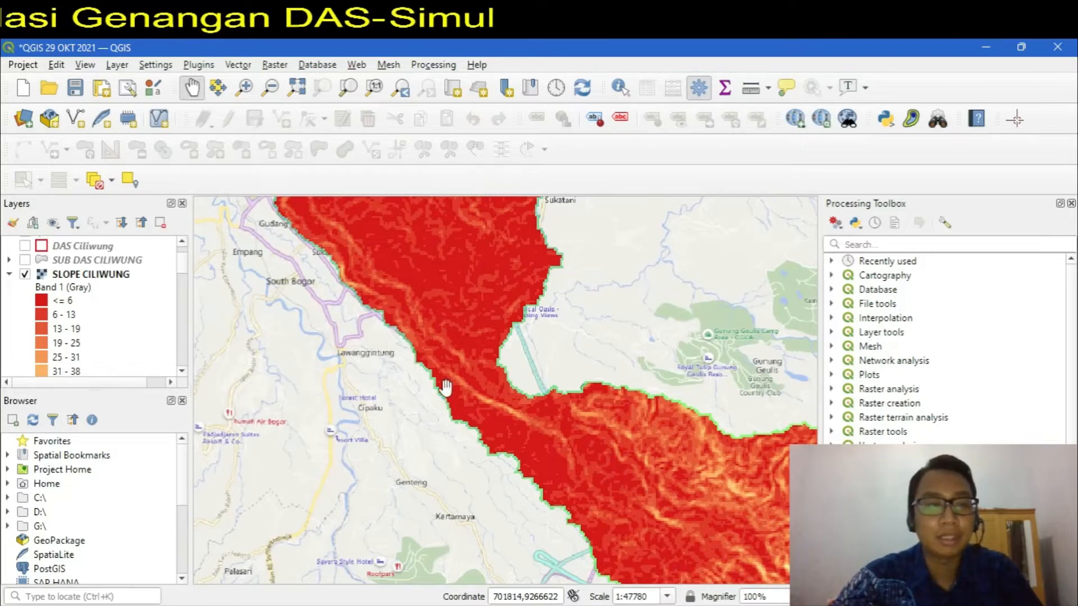
pyautogui.scroll(-4, 482, 420)
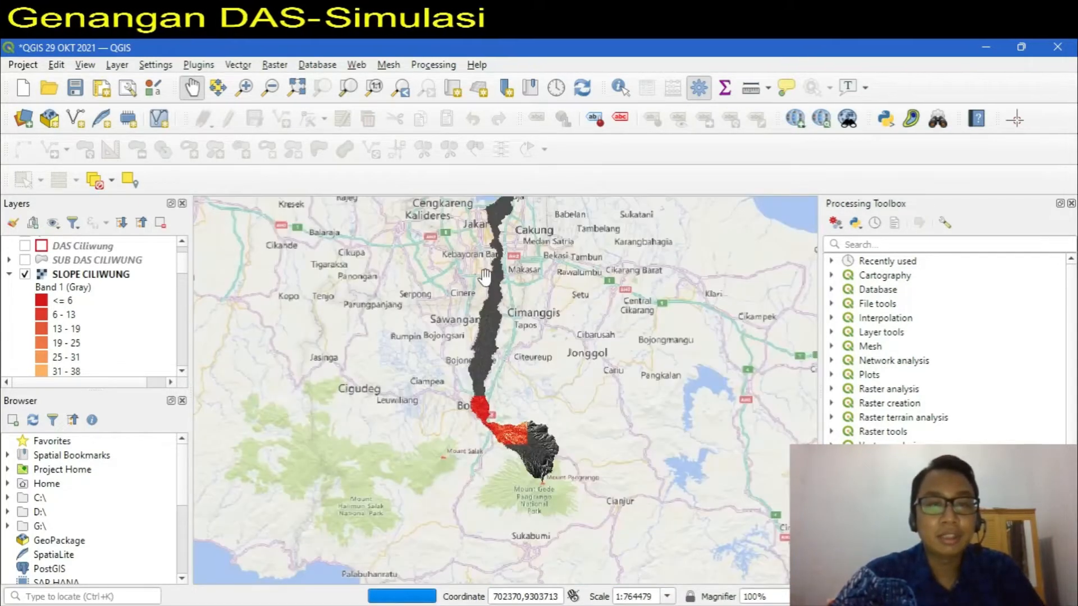
pyautogui.scroll(3, 482, 272)
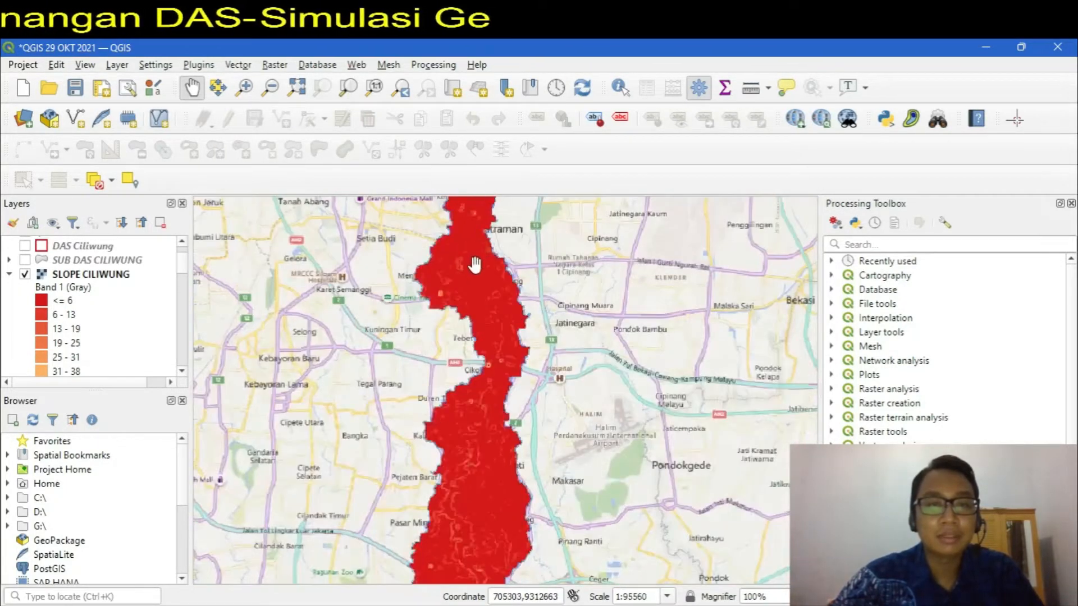
pyautogui.moveTo(474, 264); pyautogui.dragTo(519, 469)
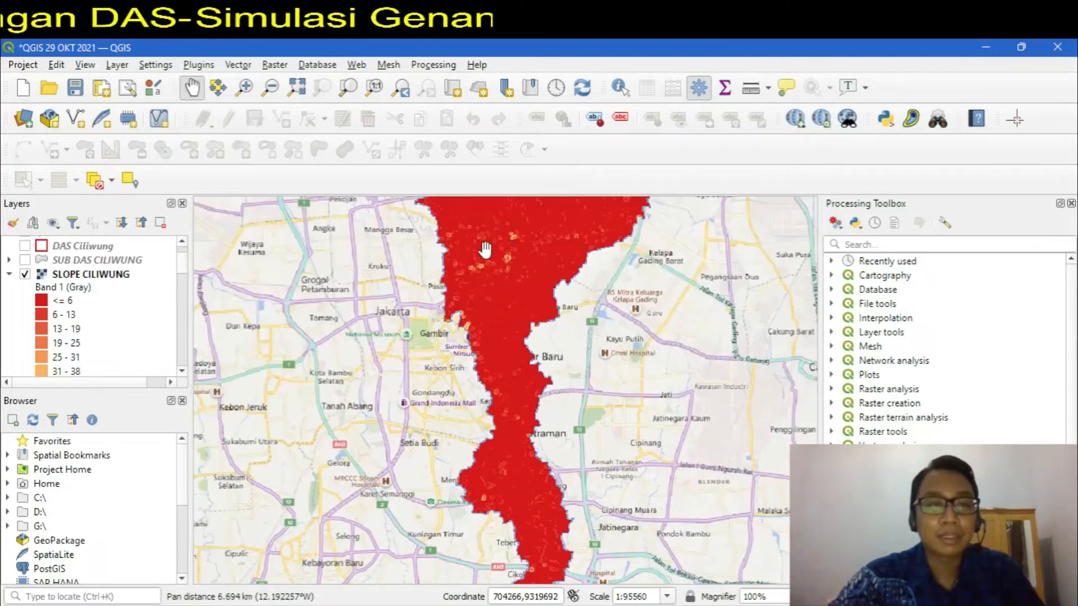
pyautogui.scroll(4, 489, 252)
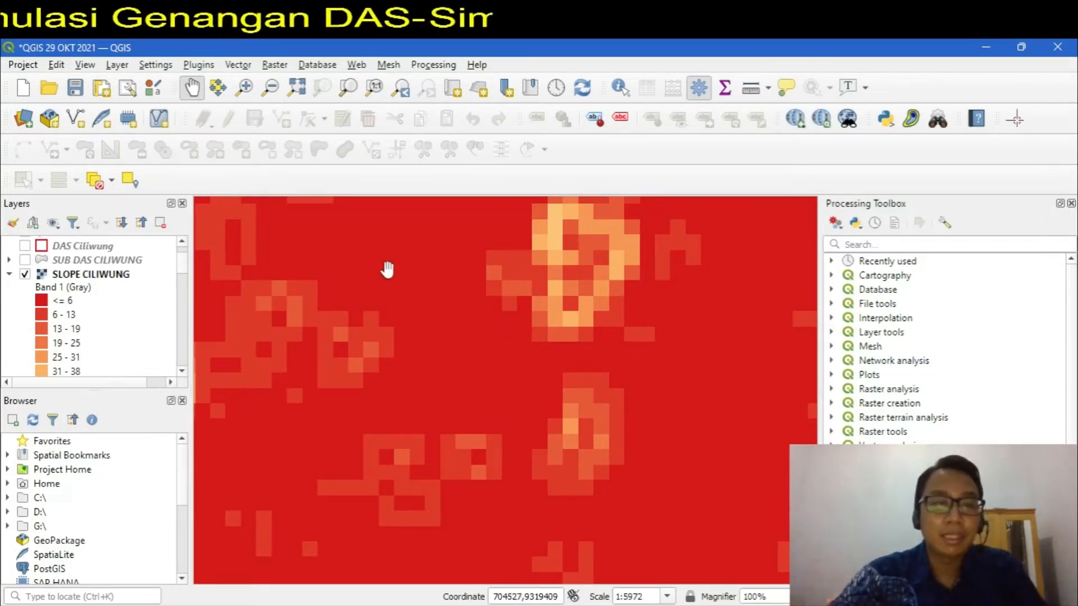
pyautogui.scroll(-2, 574, 348)
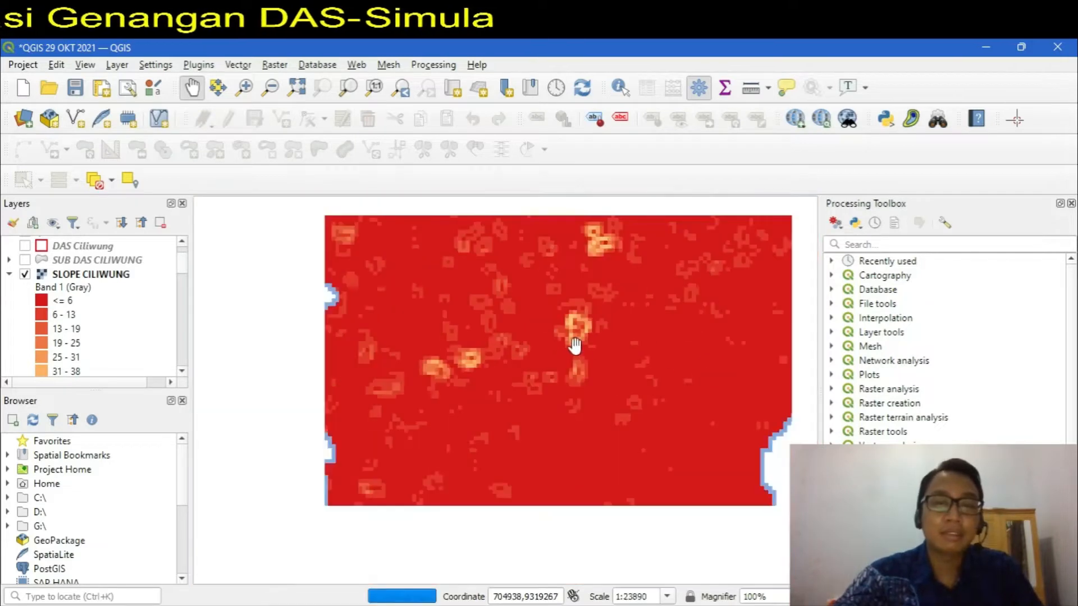
pyautogui.scroll(-3, 659, 353)
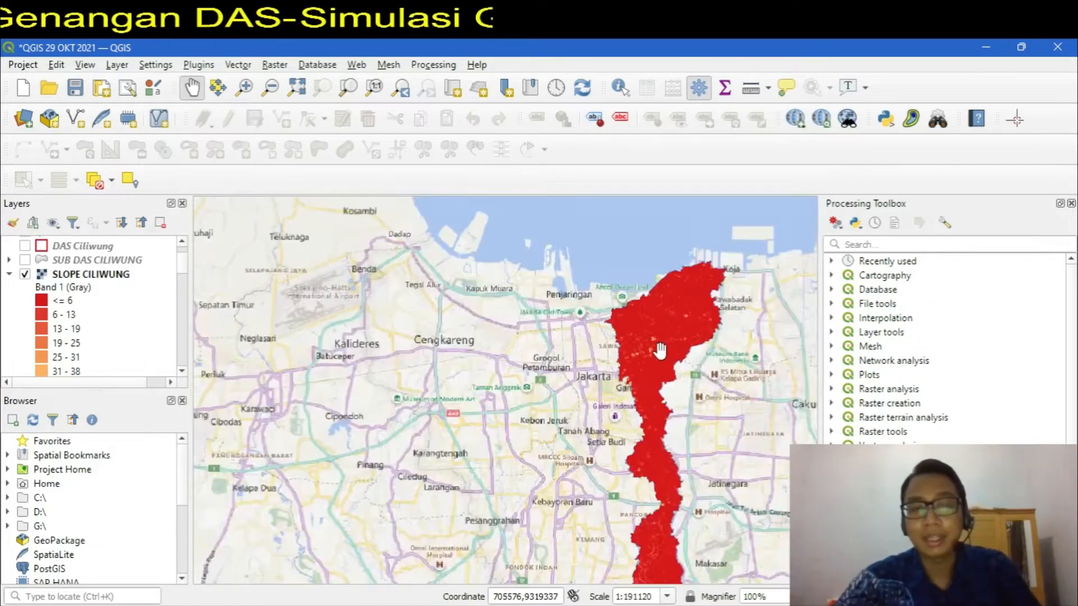
# Step: Follow the slope raster upstream from Jakarta to Bogor, comparing its colours with the legend classes, and view the whole watershed
pyautogui.moveTo(660, 494); pyautogui.dragTo(635, 351)
pyautogui.moveTo(539, 489); pyautogui.dragTo(533, 244)
pyautogui.moveTo(539, 429); pyautogui.dragTo(519, 307)
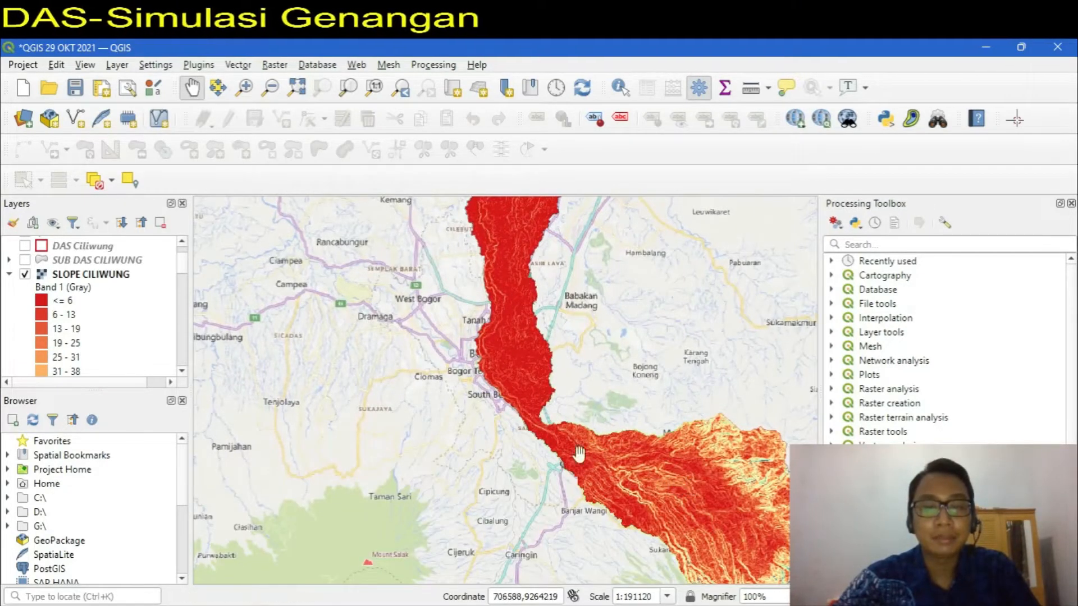
pyautogui.scroll(-1, 74, 343)
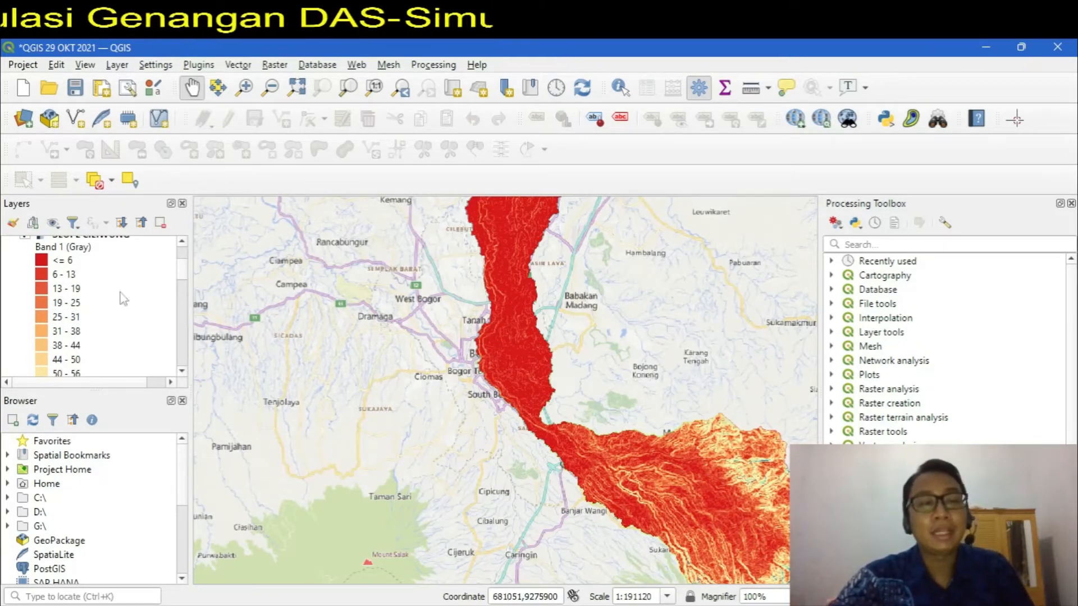
pyautogui.moveTo(533, 377); pyautogui.dragTo(548, 440)
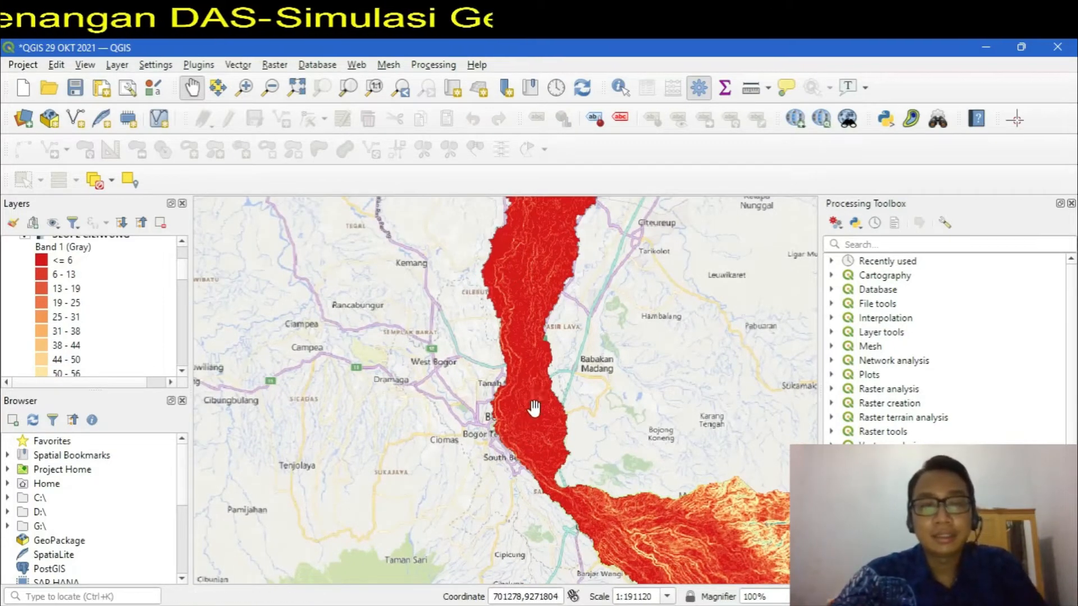
pyautogui.scroll(-2, 534, 408)
pyautogui.moveTo(531, 385); pyautogui.dragTo(532, 432)
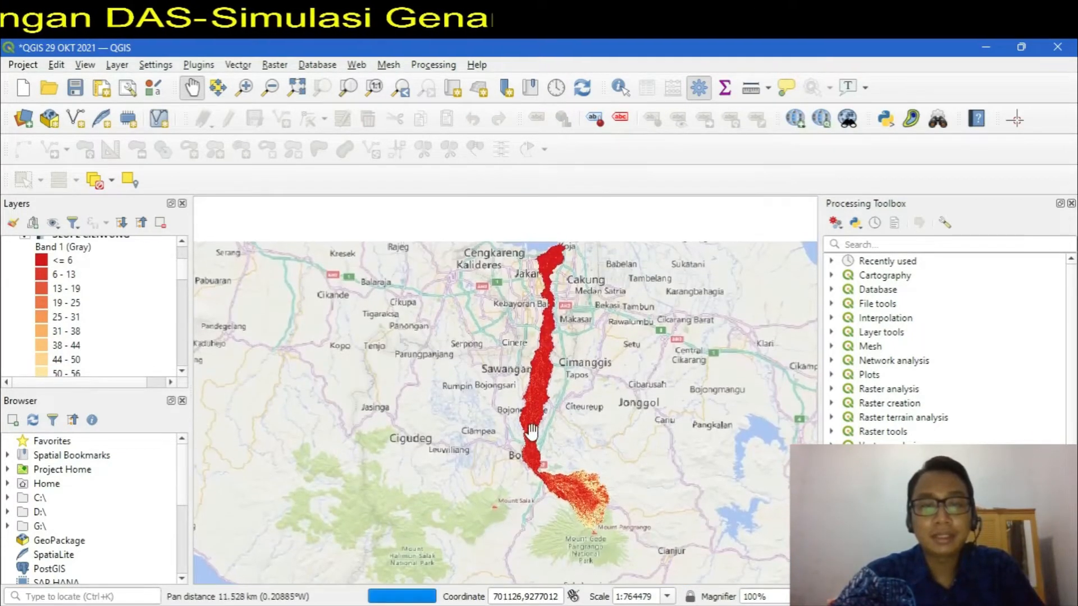
# Step: Collapse the SLOPE CILIWUNG legend and toggle the layer to compare it with the DEM, leaving it hidden
pyautogui.scroll(1, 83, 319)
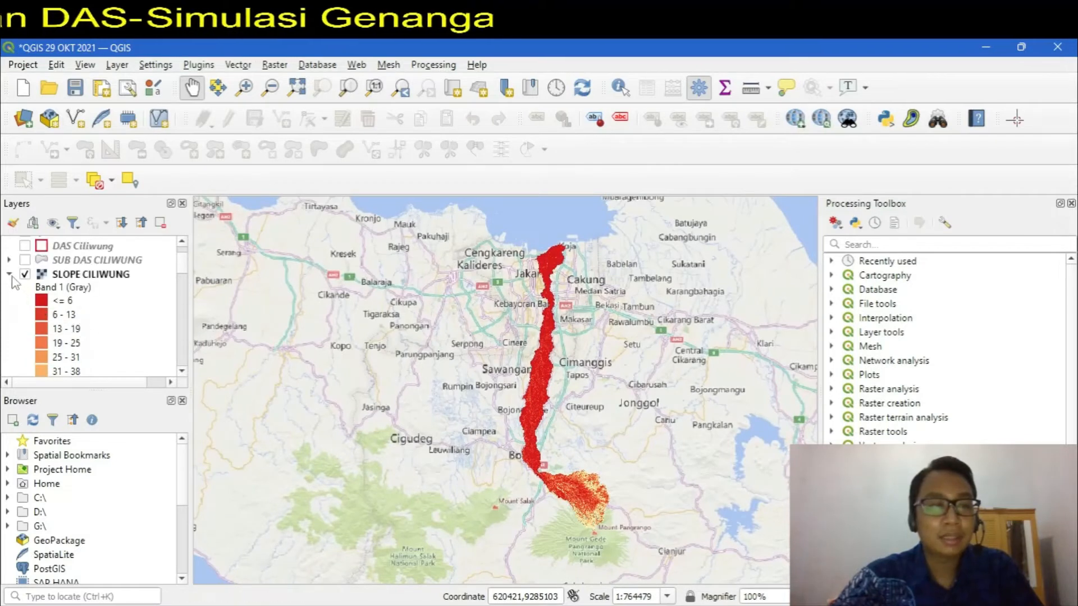
pyautogui.click(9, 274)
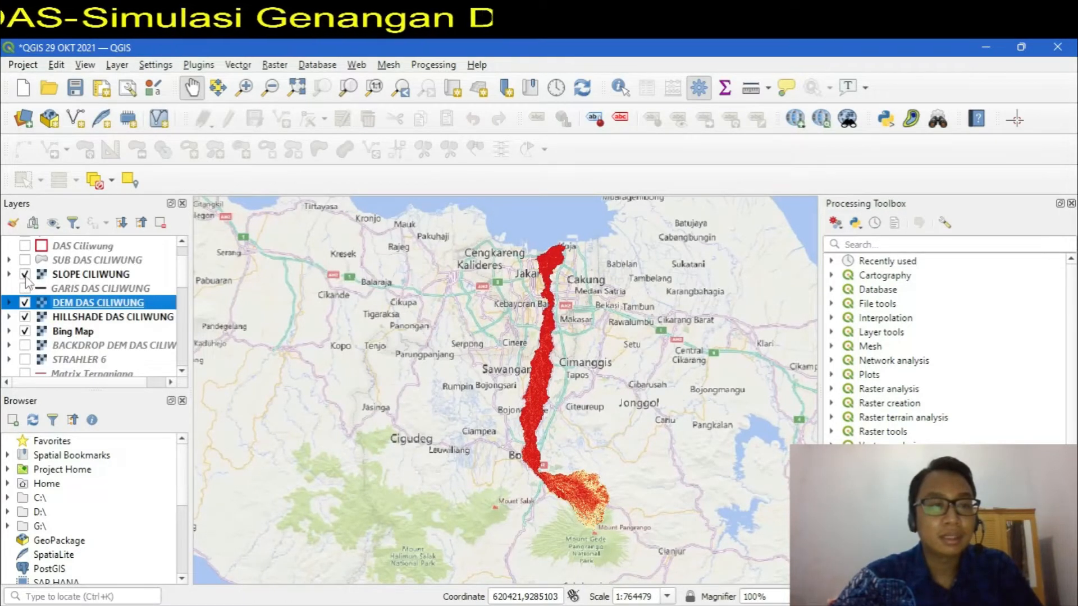
pyautogui.click(25, 275)
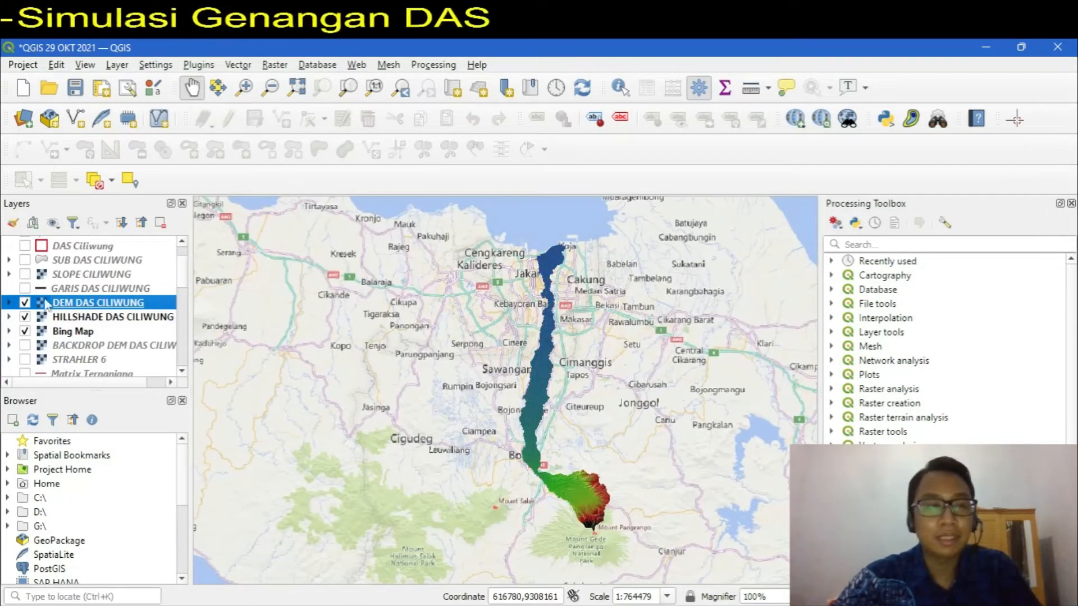
pyautogui.click(25, 274)
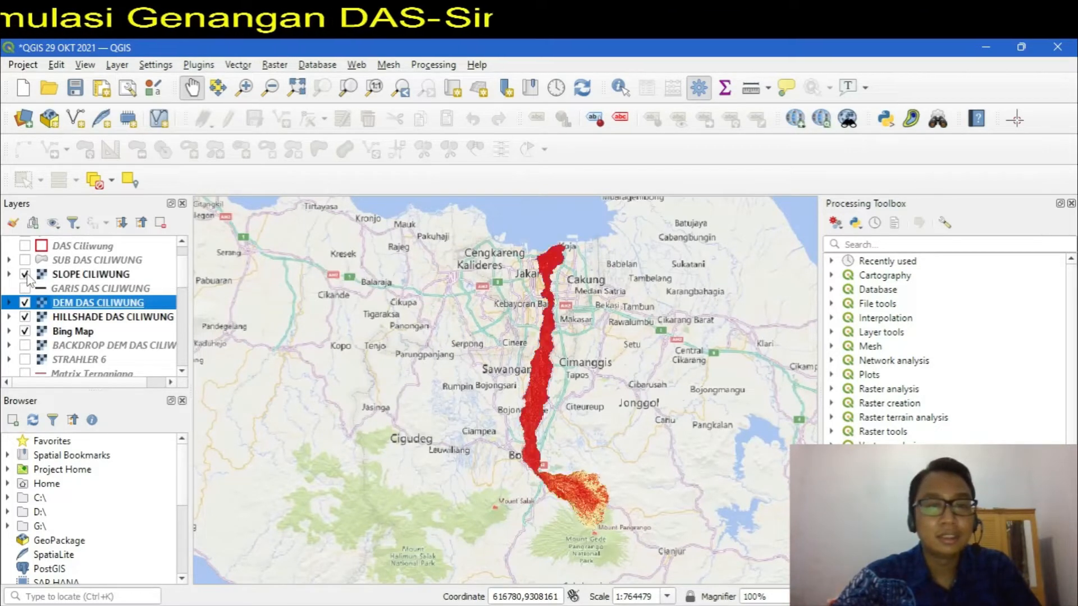
pyautogui.click(25, 274)
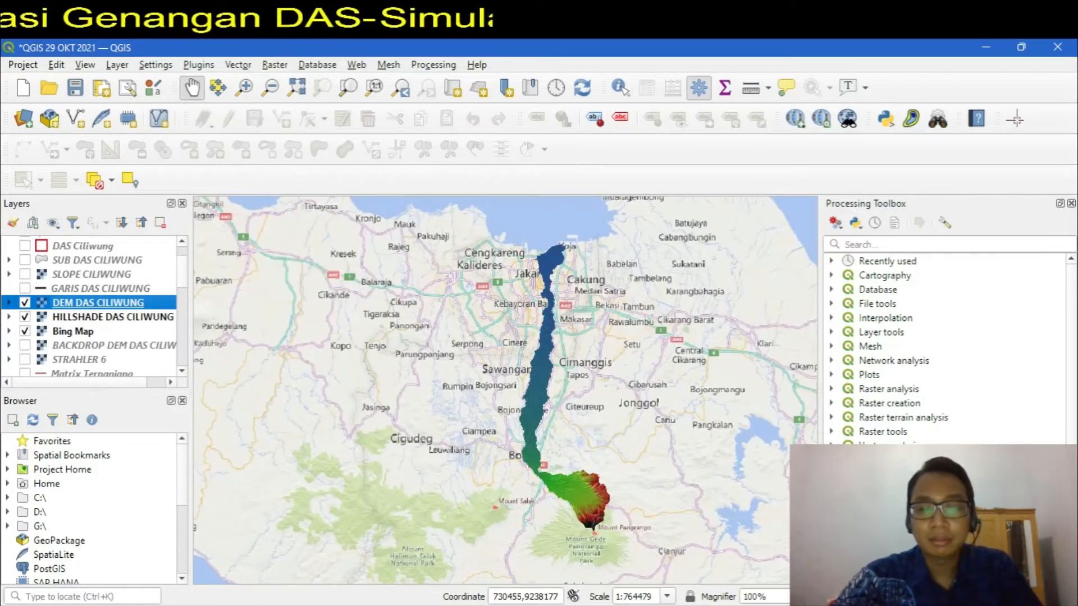
# Step: Switch to the Adobe Acrobat slides and look through section 4 up to the KESIMPULAN slide on page 49
pyautogui.click(747, 604)
pyautogui.scroll(-10, 501, 355)
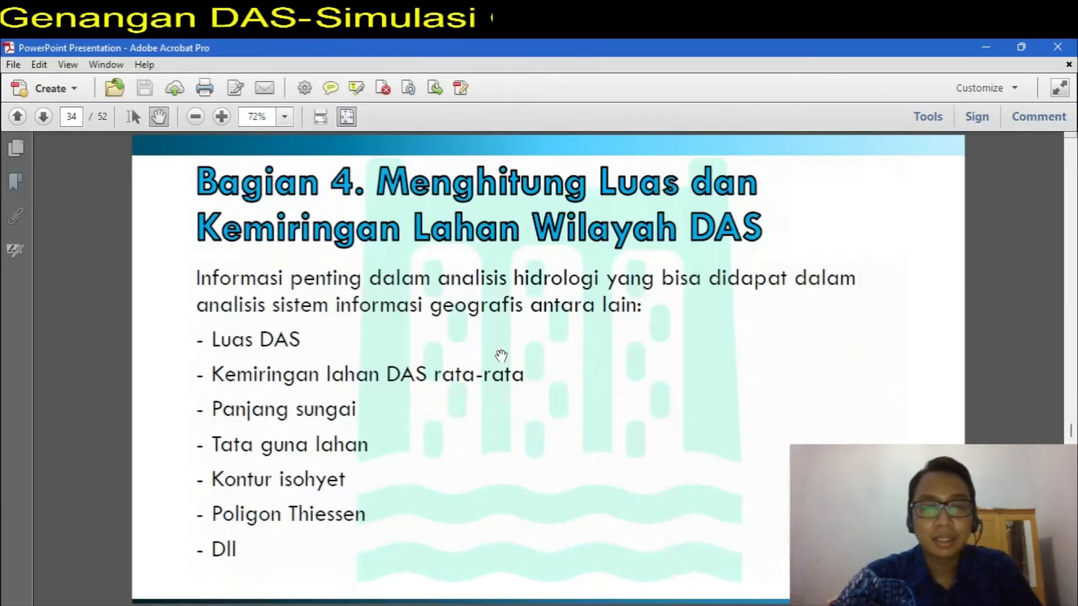
pyautogui.scroll(-3, 500, 355)
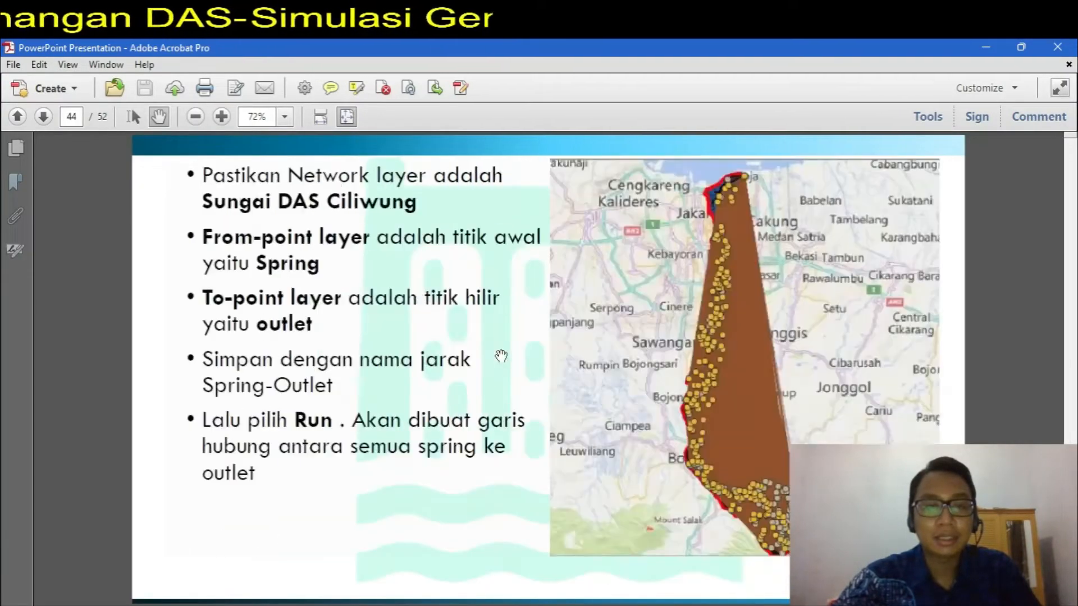
pyautogui.scroll(-8, 501, 355)
pyautogui.scroll(3, 500, 357)
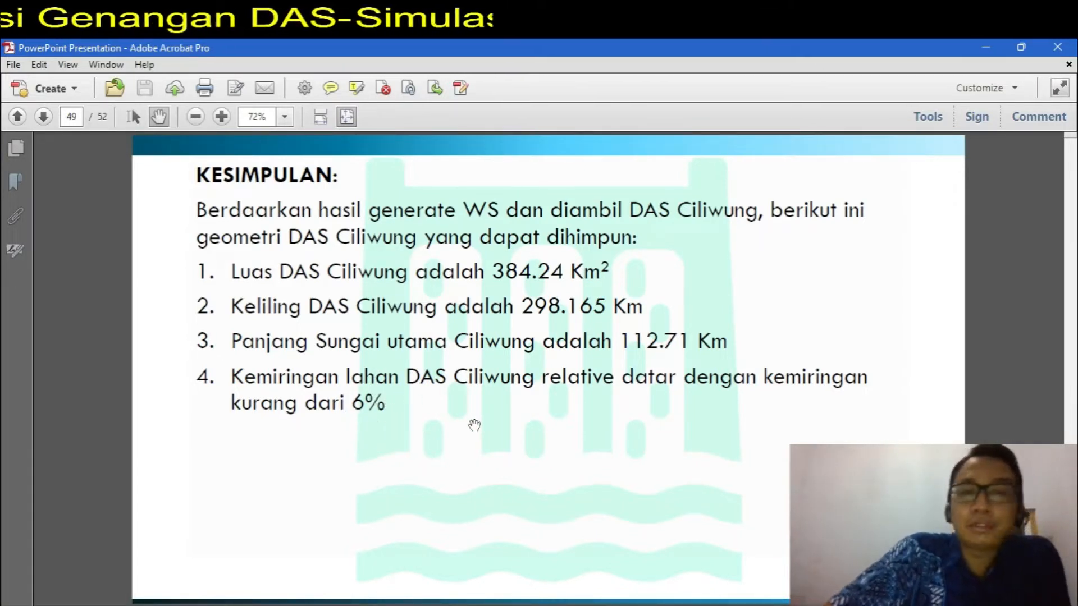
# Step: Switch to HEC-HMS to view the DAS Ciliwung basin model
pyautogui.moveTo(677, 605)
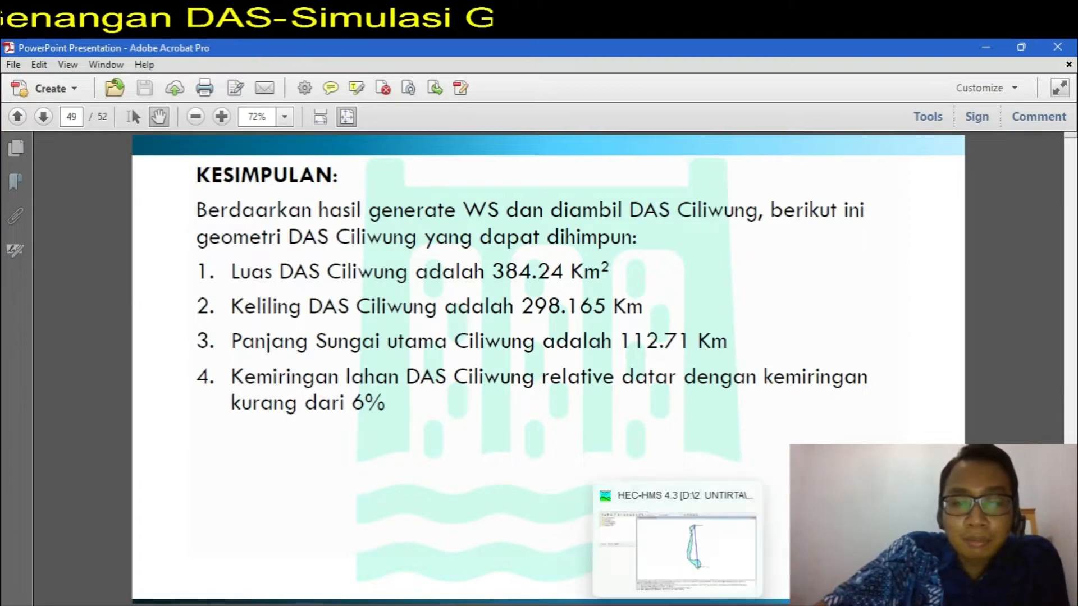
pyautogui.click(678, 547)
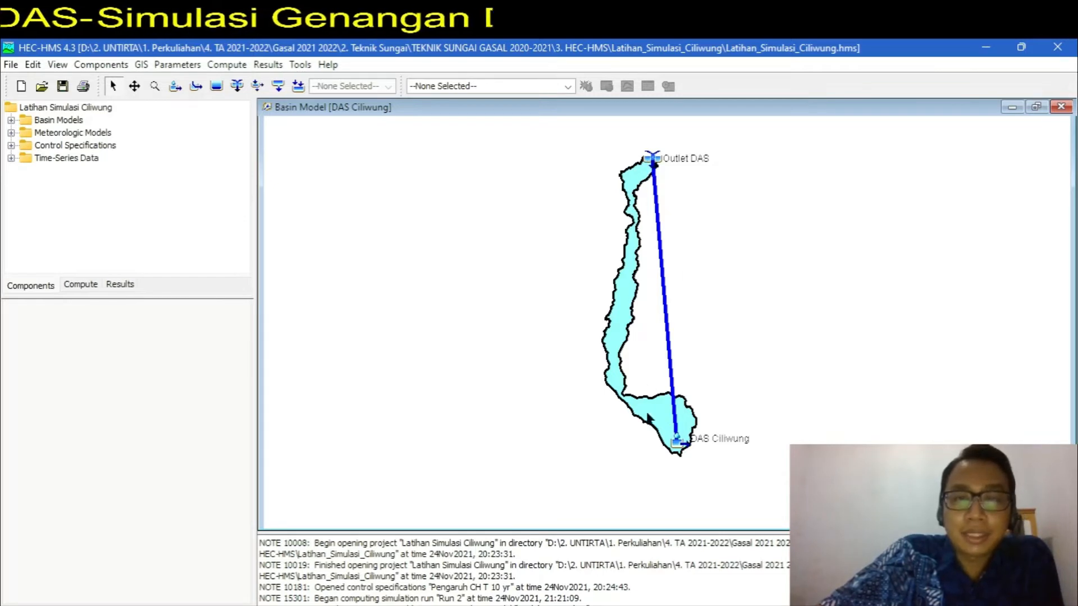
# Step: Switch to HEC-RAS 5.0.7 and the blank Excel workbook Book1 to show both programs
pyautogui.moveTo(710, 605)
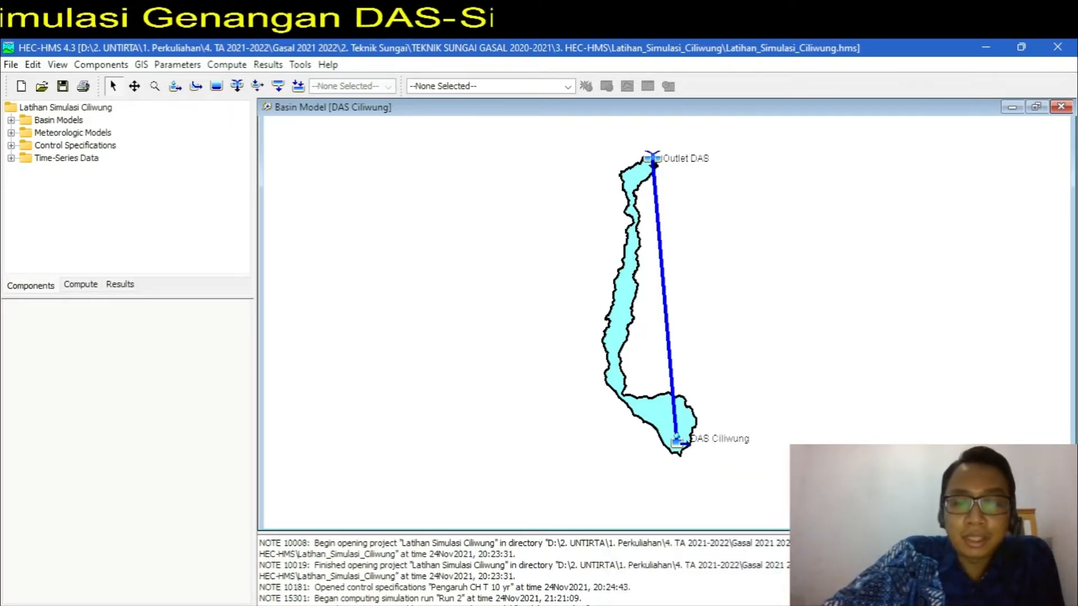
pyautogui.click(735, 570)
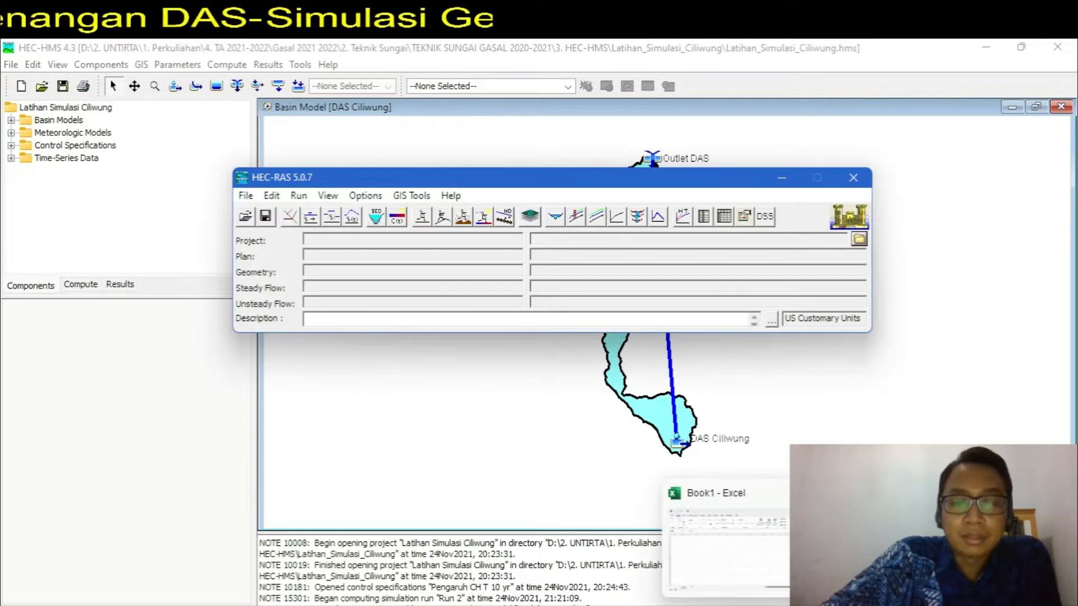
pyautogui.click(729, 605)
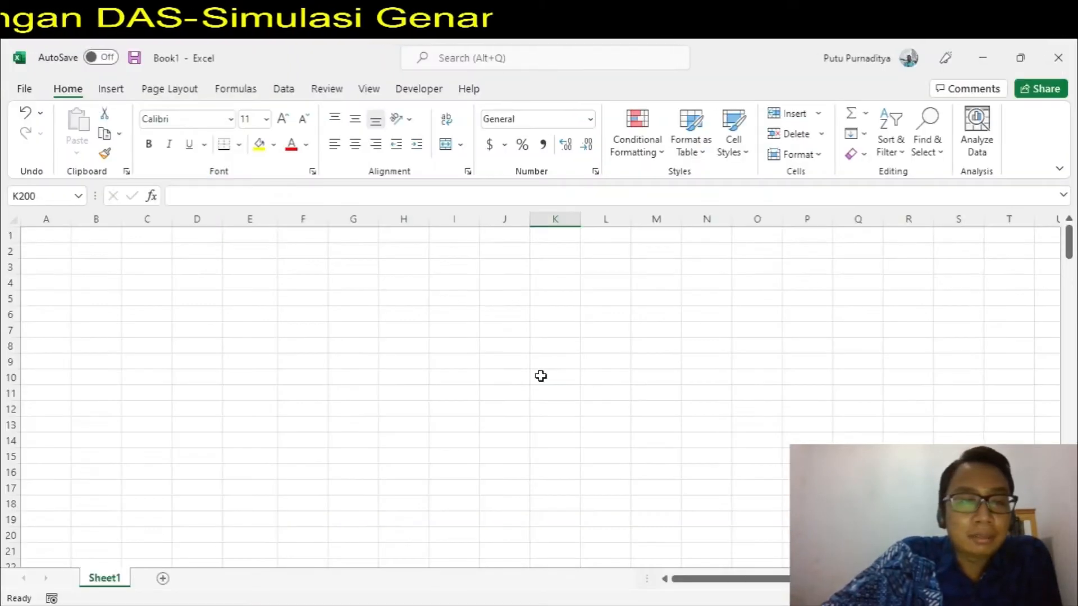
pyautogui.click(284, 339)
pyautogui.click(373, 301)
pyautogui.click(415, 298)
pyautogui.click(363, 278)
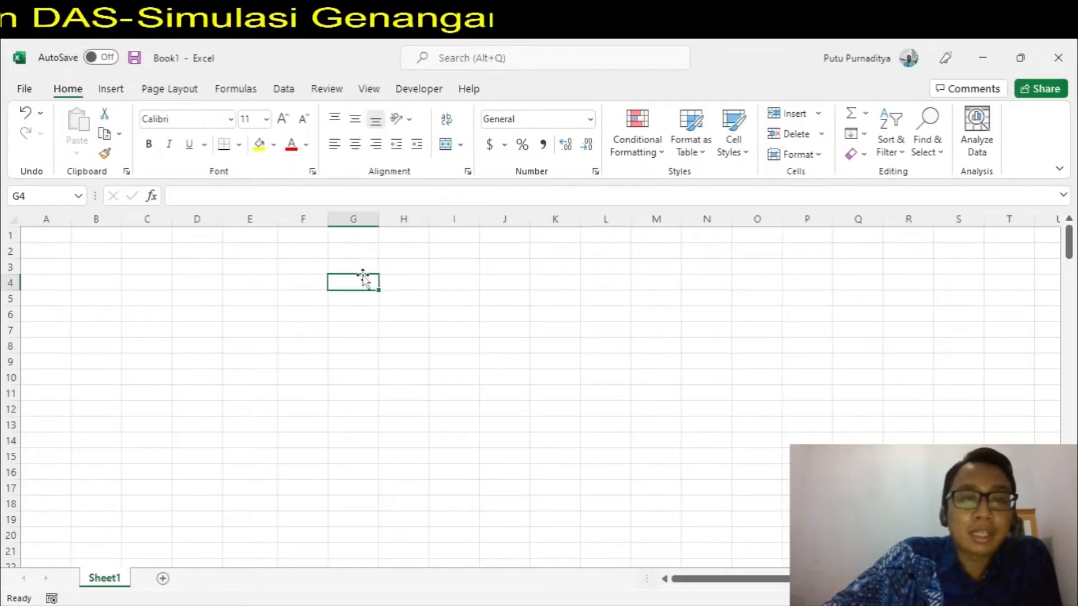
pyautogui.click(269, 339)
pyautogui.click(361, 282)
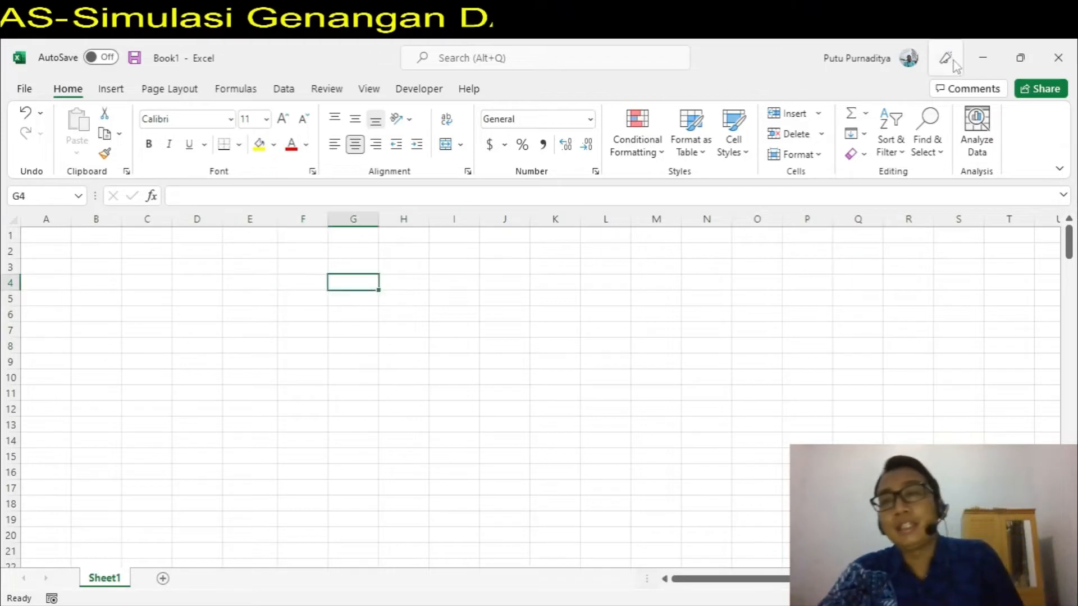
# Step: Minimise Excel and HEC-RAS, and switch by way of the KESIMPULAN slide to the QGIS project
pyautogui.click(982, 57)
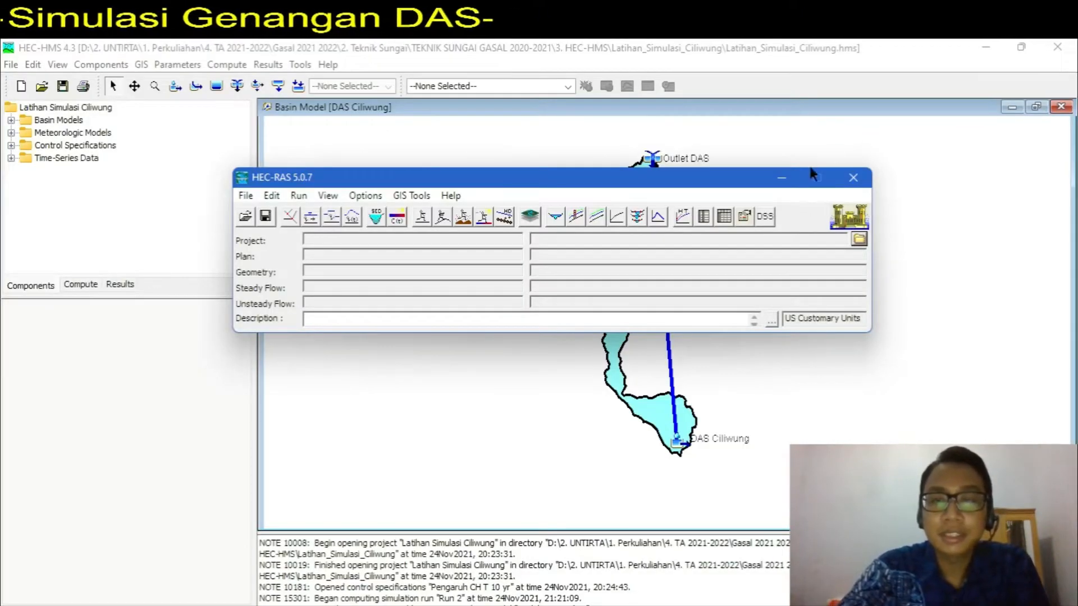
pyautogui.click(782, 178)
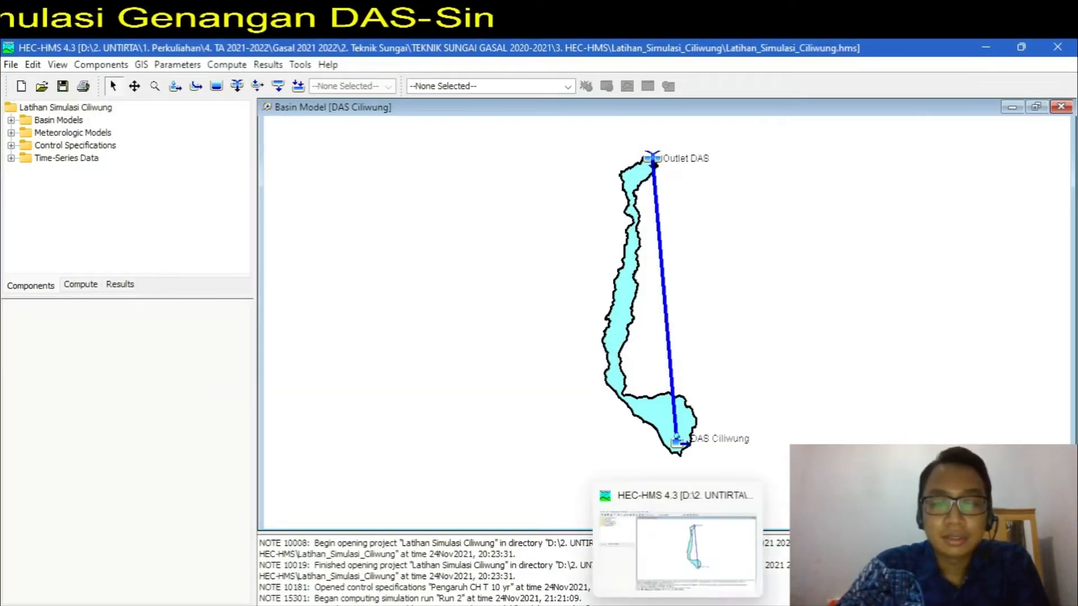
pyautogui.click(678, 605)
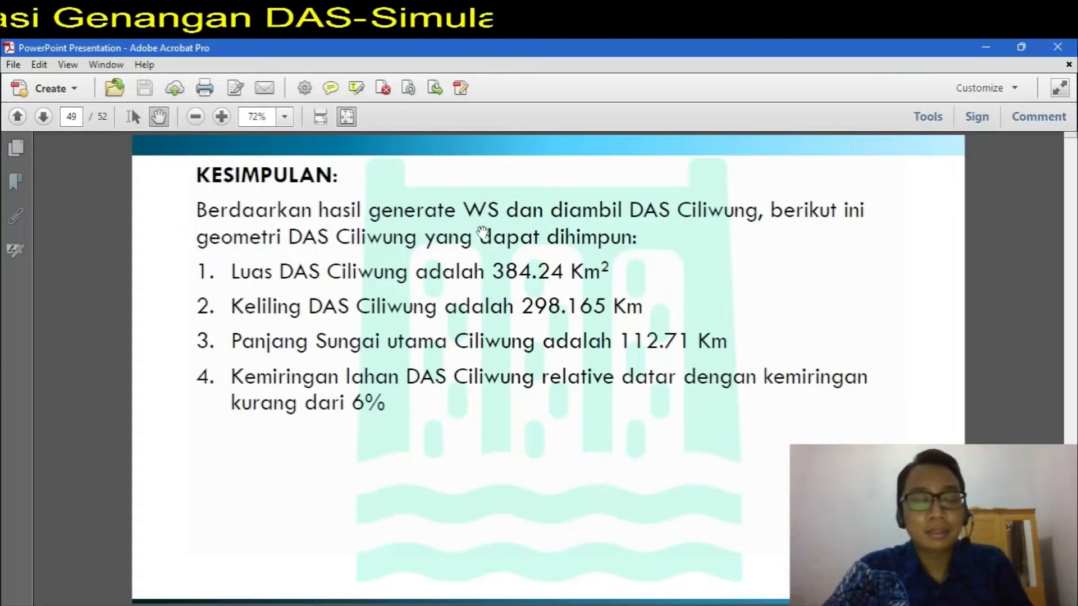
pyautogui.click(631, 605)
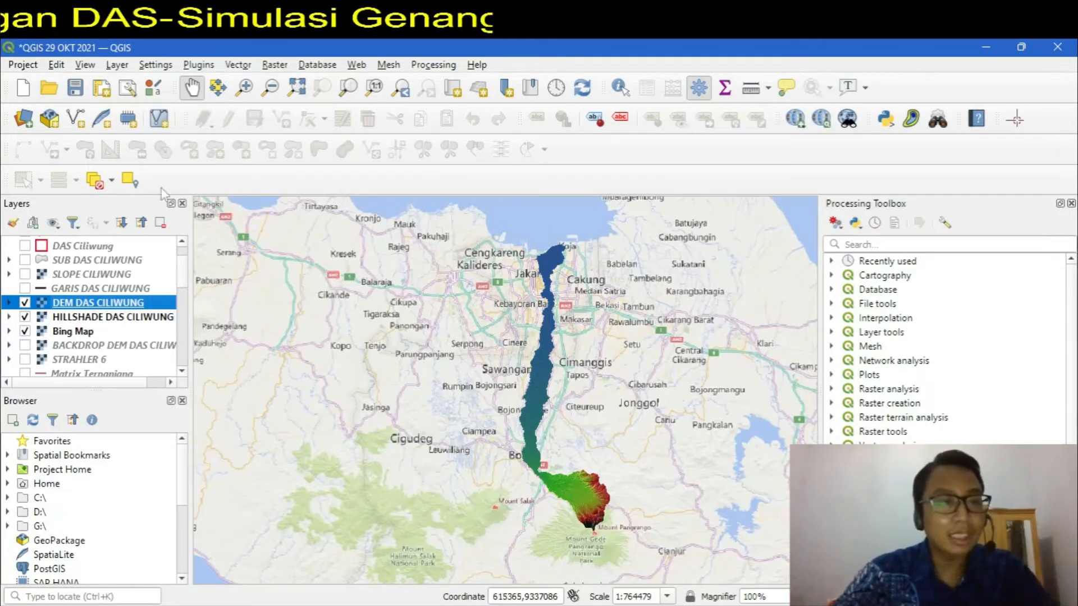
# Step: Check the DEM DAS CILIWUNG legend and look through the surrounding entries in the layer list
pyautogui.click(9, 303)
pyautogui.click(9, 303)
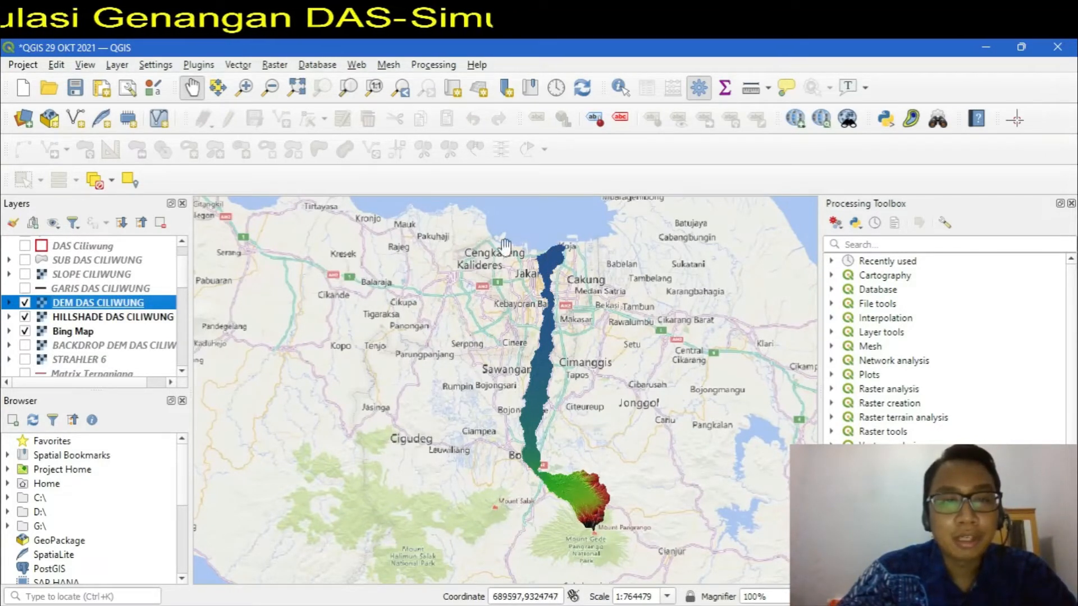
pyautogui.scroll(-2, 45, 335)
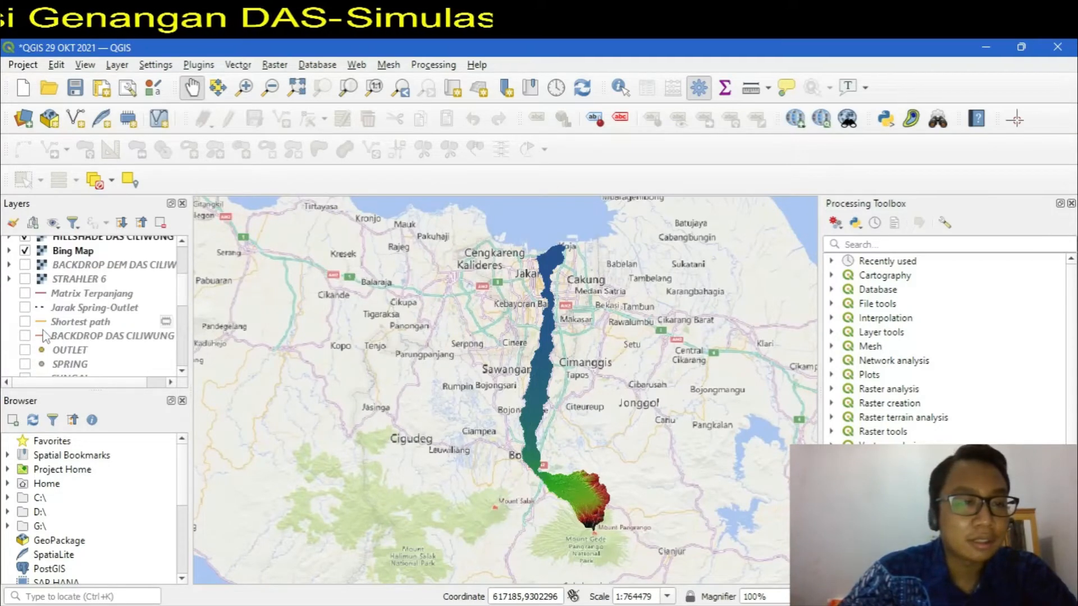
pyautogui.scroll(3, 45, 336)
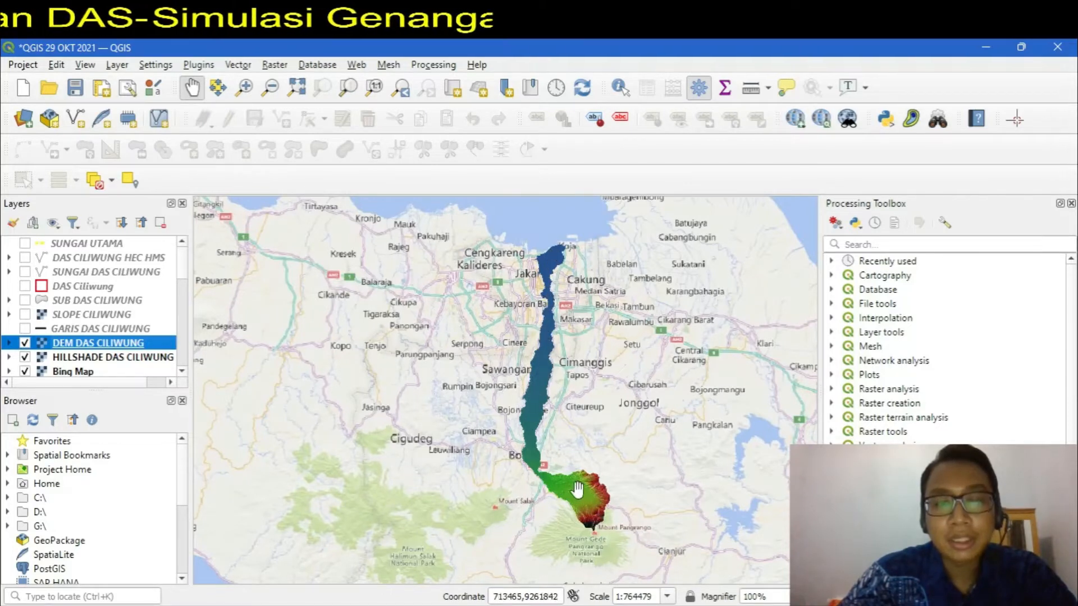
# Step: Switch to the Adobe Acrobat slides and go back to page 30 on clipping the raster by mask layer
pyautogui.hotkey('alt', 'Tab')
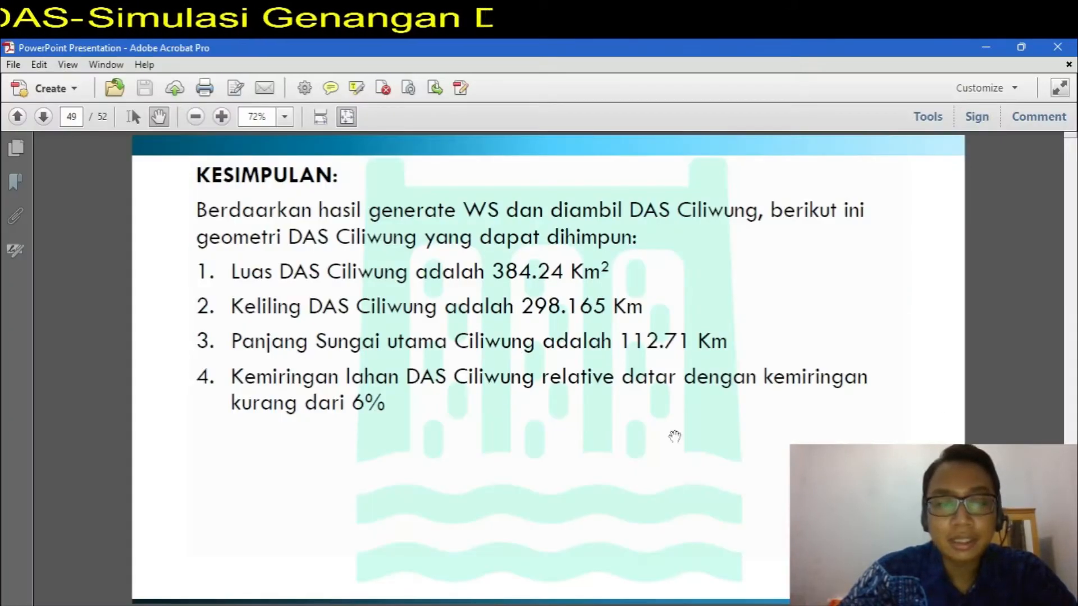
pyautogui.scroll(3, 515, 349)
pyautogui.scroll(10, 515, 350)
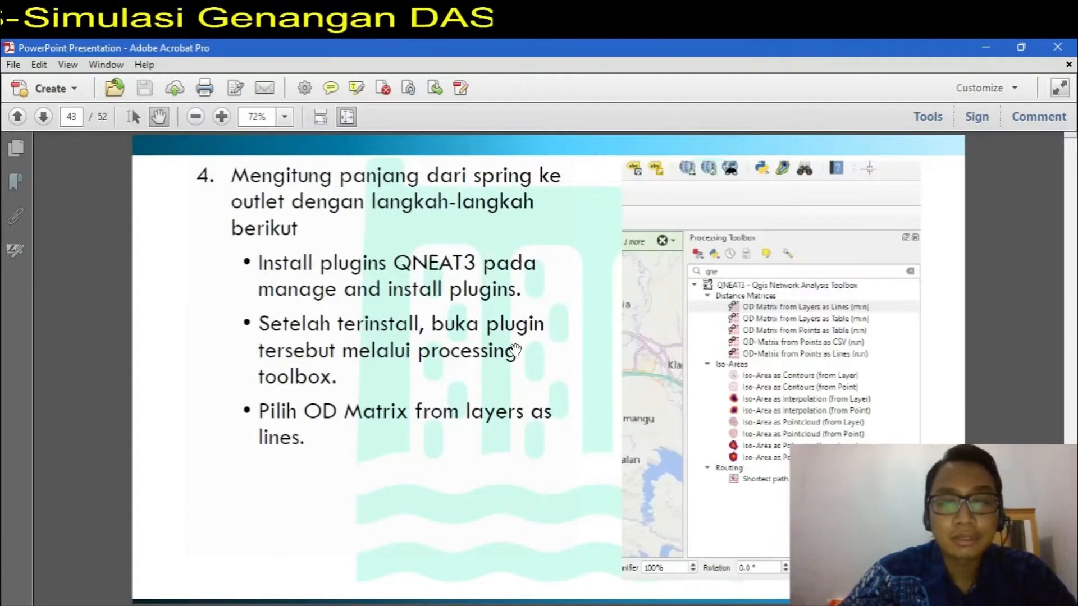
pyautogui.scroll(4, 515, 350)
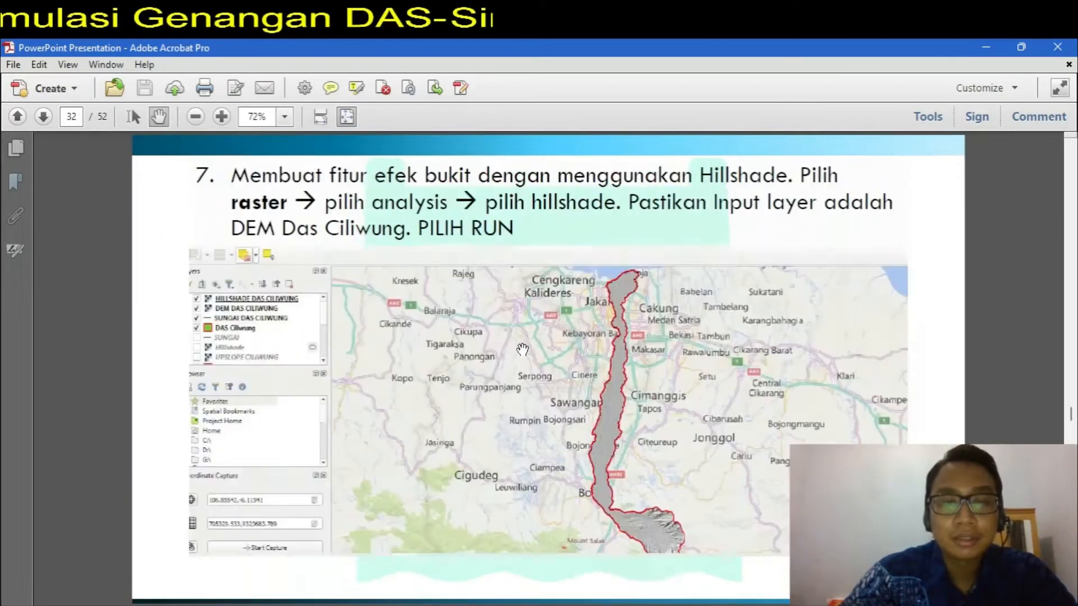
pyautogui.scroll(1, 599, 377)
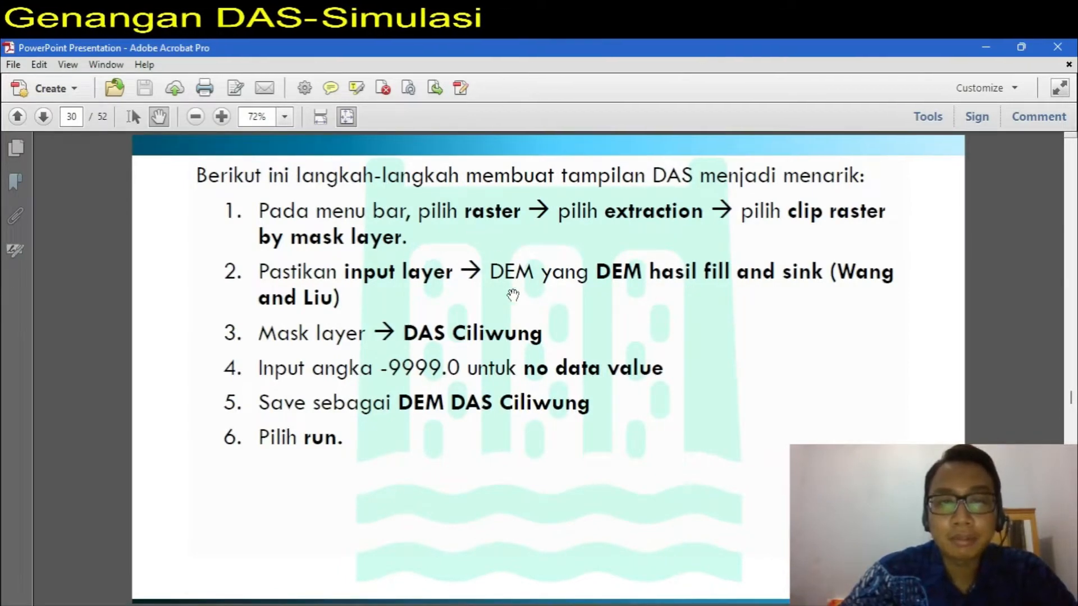
# Step: Review slides 30 to 32 on clipping the DEM to DAS Ciliwung and creating its hillshade
pyautogui.scroll(-1, 513, 293)
pyautogui.scroll(1, 634, 337)
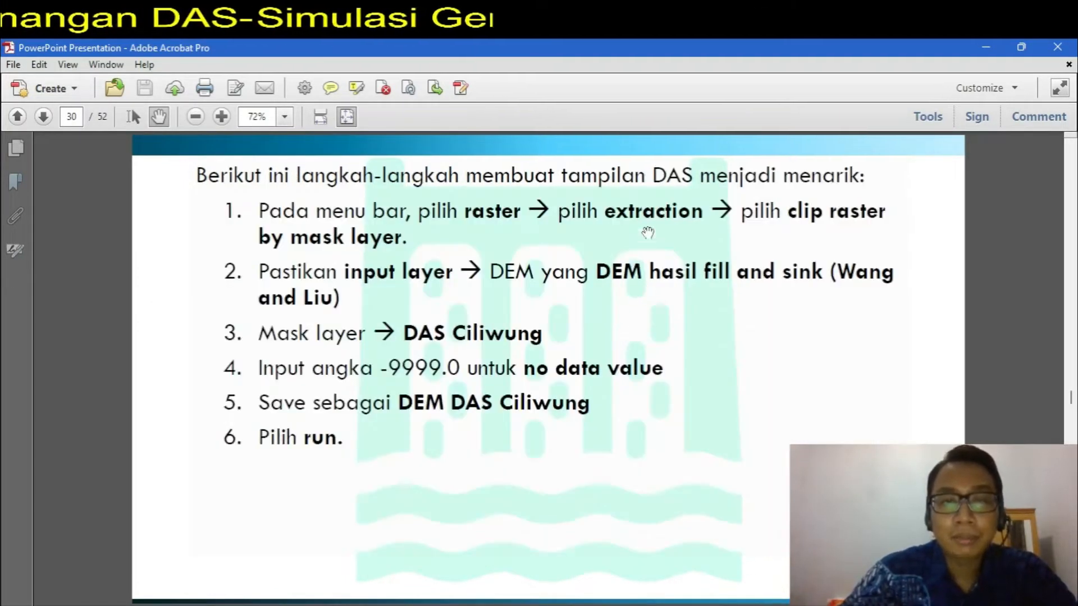
pyautogui.scroll(1, 647, 231)
pyautogui.scroll(-1, 647, 231)
pyautogui.scroll(-1, 640, 241)
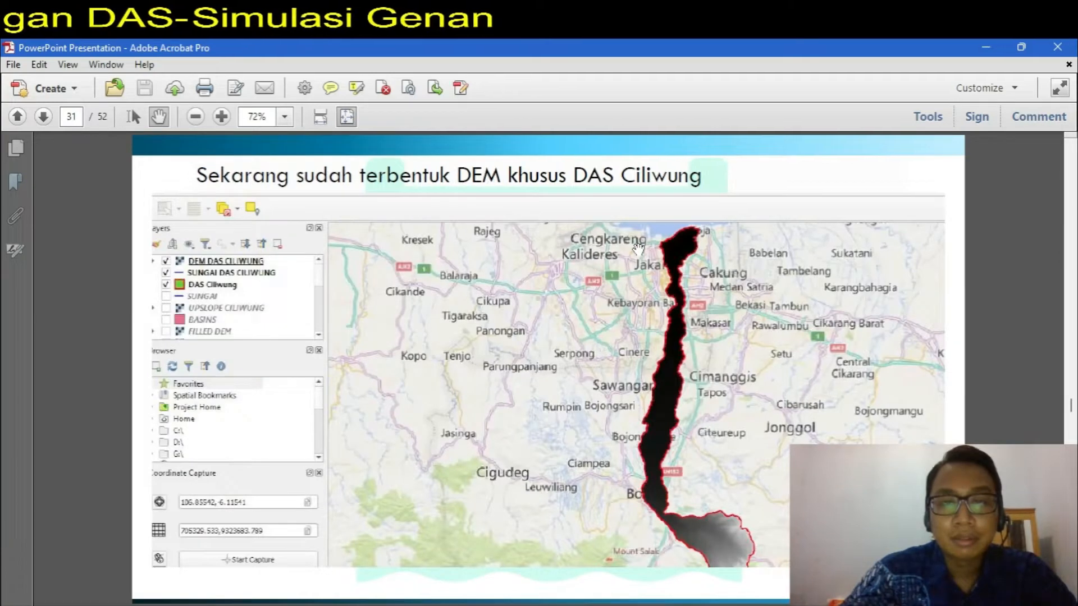
pyautogui.scroll(-1, 639, 247)
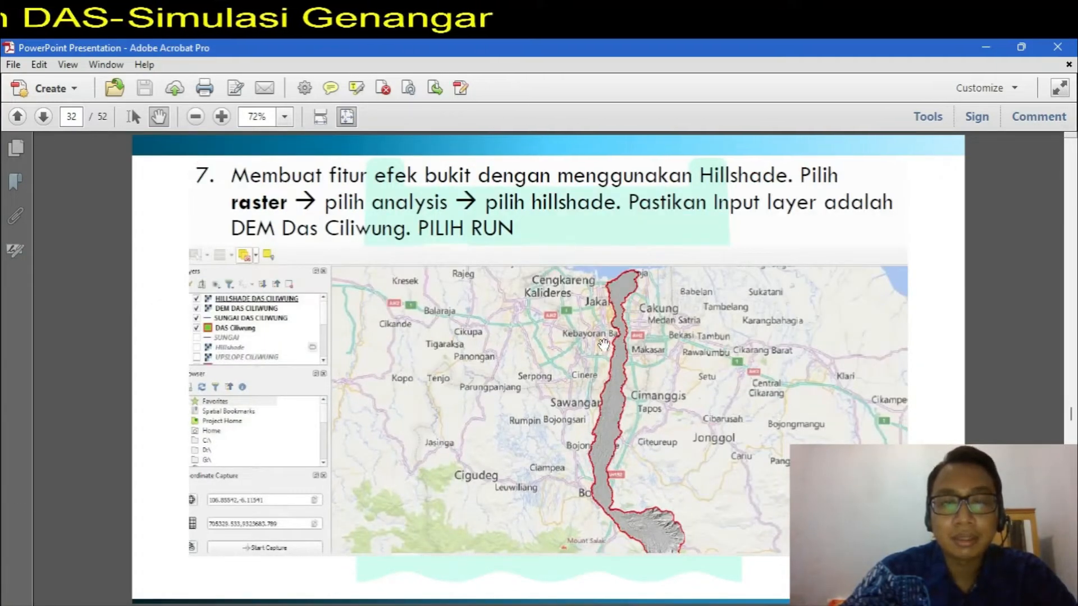
pyautogui.scroll(1, 603, 344)
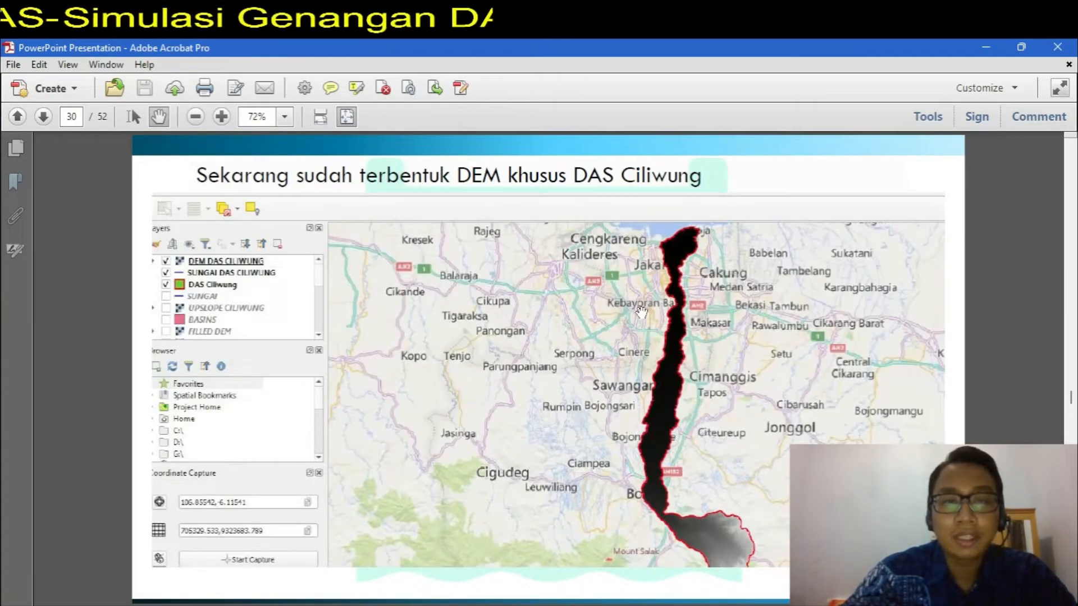
pyautogui.scroll(-1, 641, 312)
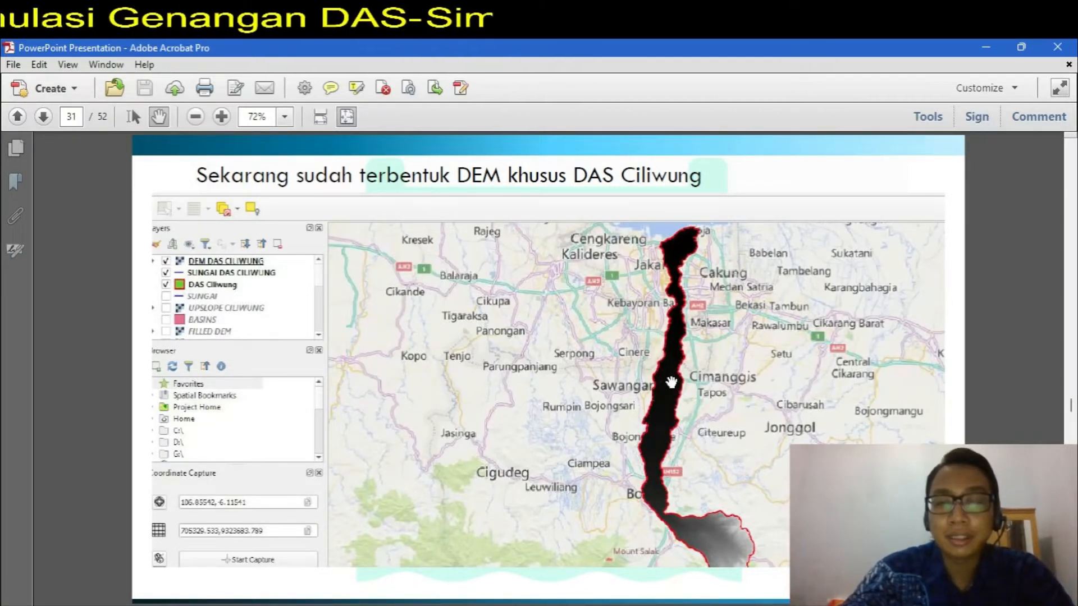
pyautogui.scroll(-1, 695, 459)
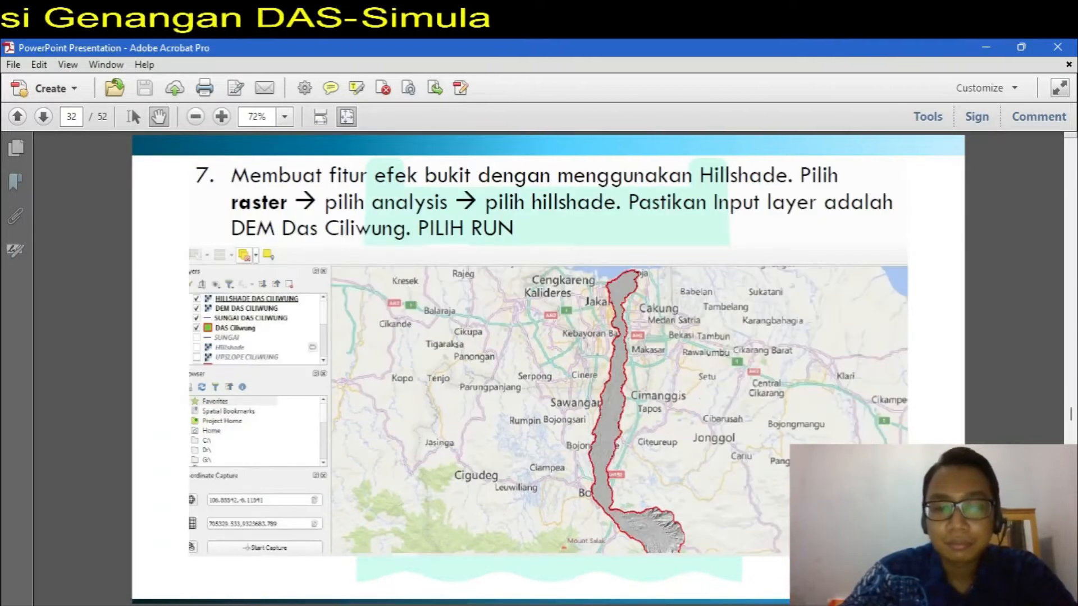
# Step: Switch to QGIS, select the DEM DAS CILIWUNG layer and look through the raster extraction, miscellaneous and projection tools
pyautogui.hotkey('alt', 'Tab')
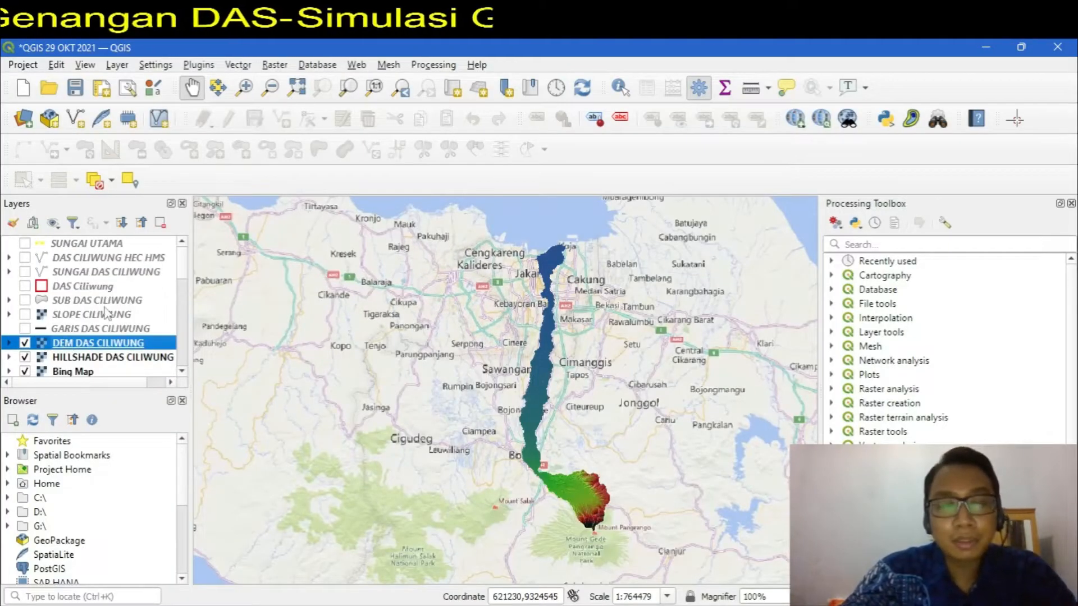
pyautogui.click(85, 330)
pyautogui.click(87, 344)
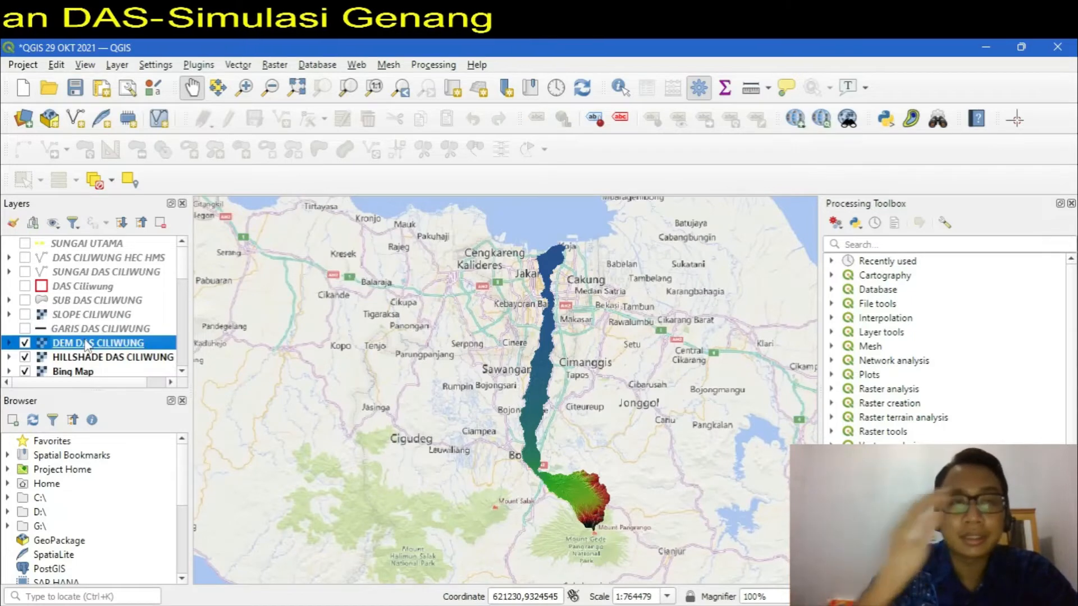
pyautogui.click(274, 65)
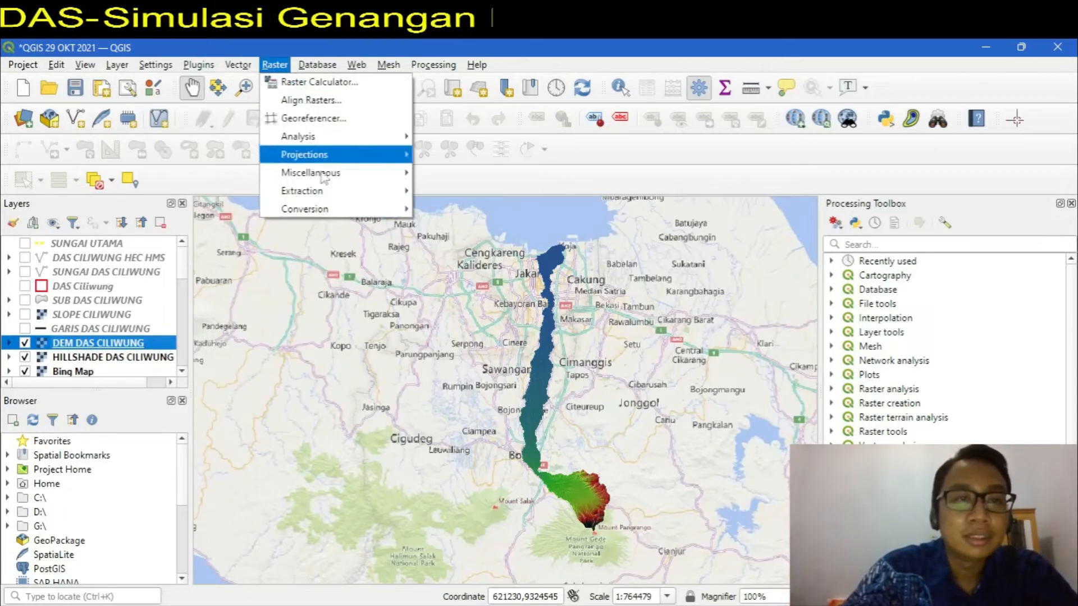
pyautogui.moveTo(359, 212)
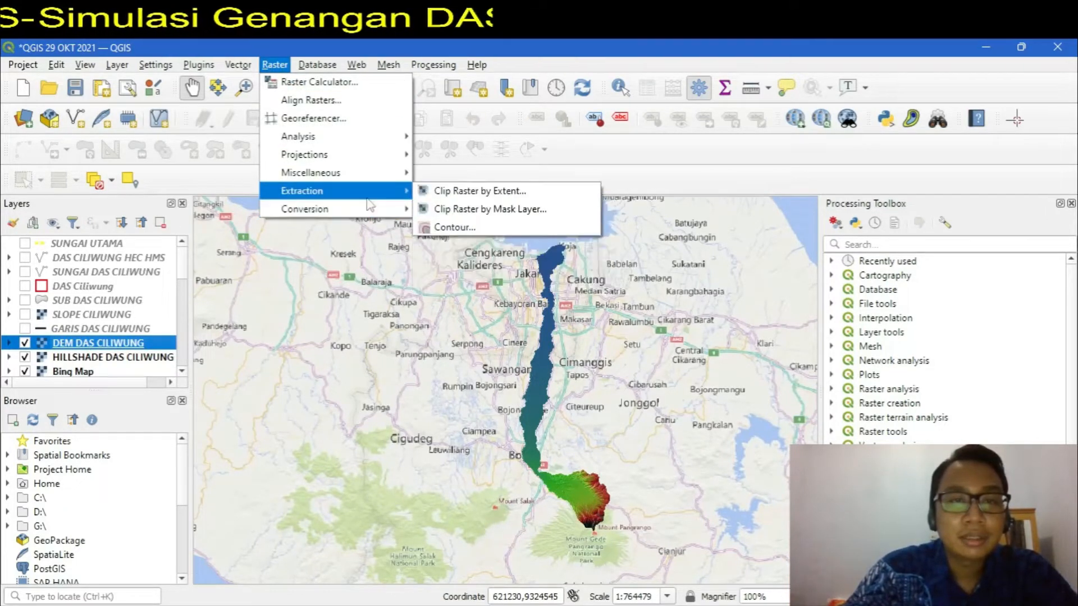
pyautogui.moveTo(378, 177)
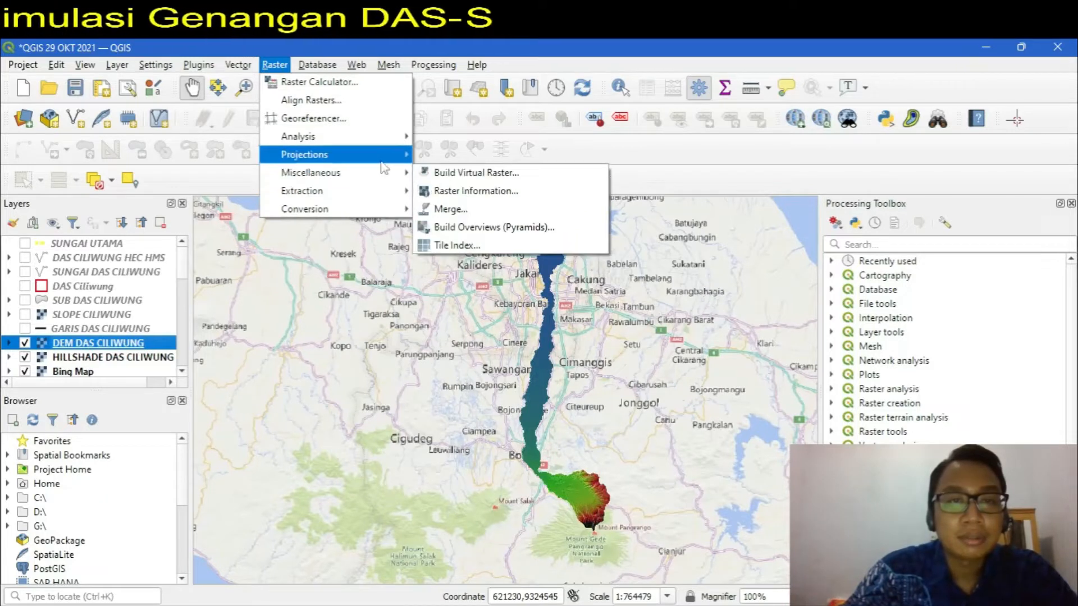
pyautogui.moveTo(381, 156)
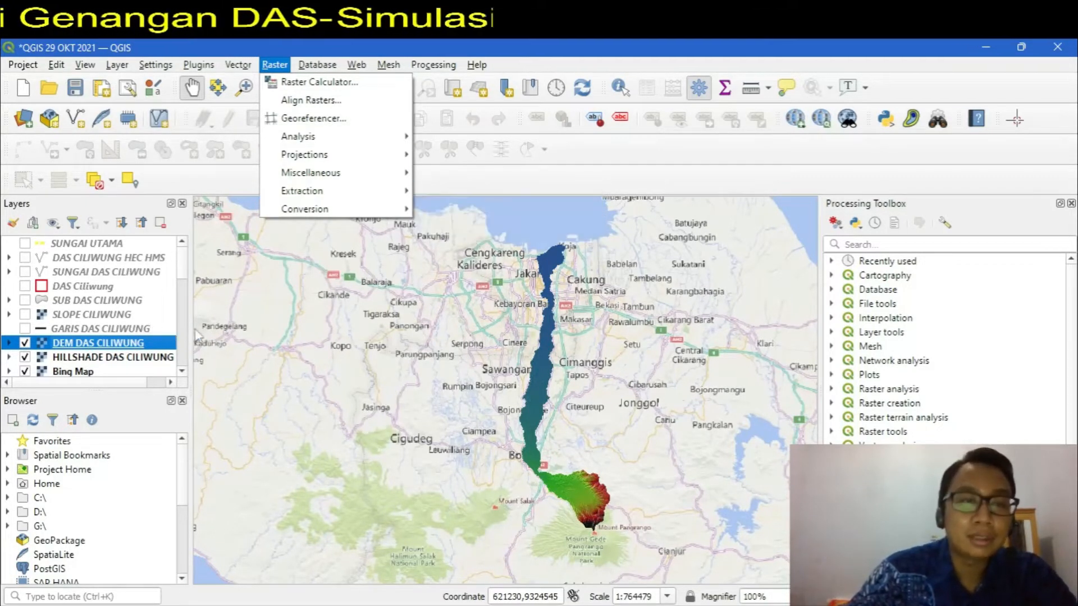
pyautogui.click(145, 348)
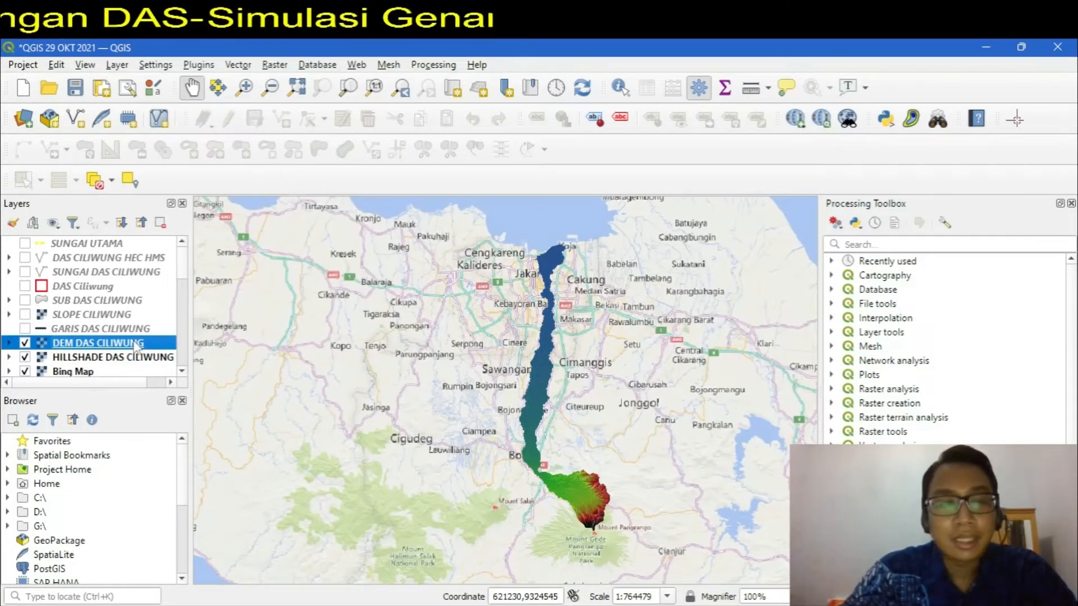
# Step: Inspect the DEM DAS CILIWUNG layer's information, highlight the word Projected in its CRS entry, and close the properties
pyautogui.rightClick(136, 346)
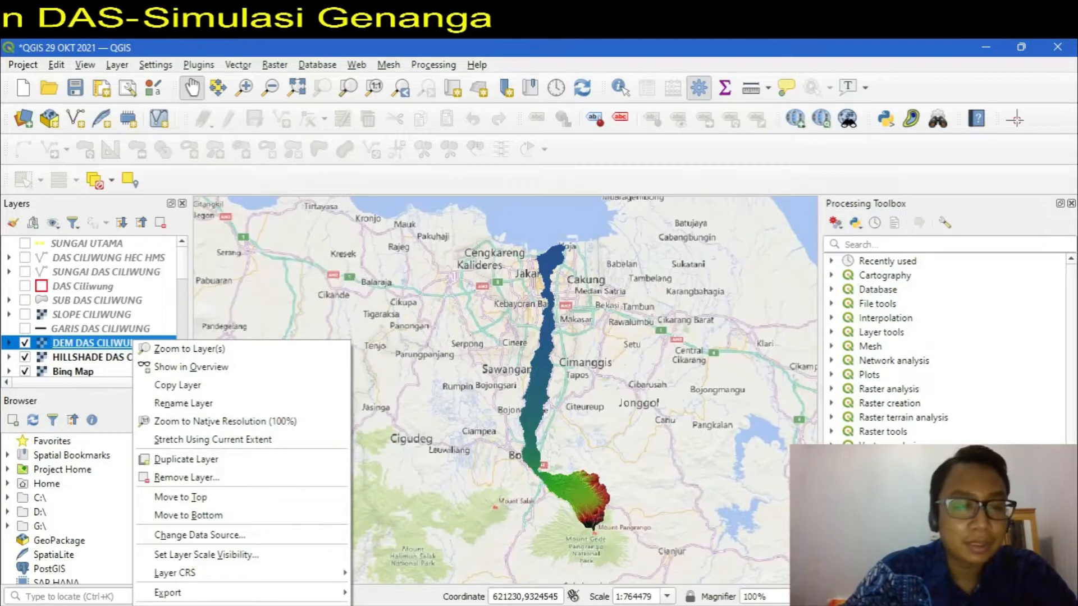
pyautogui.click(185, 603)
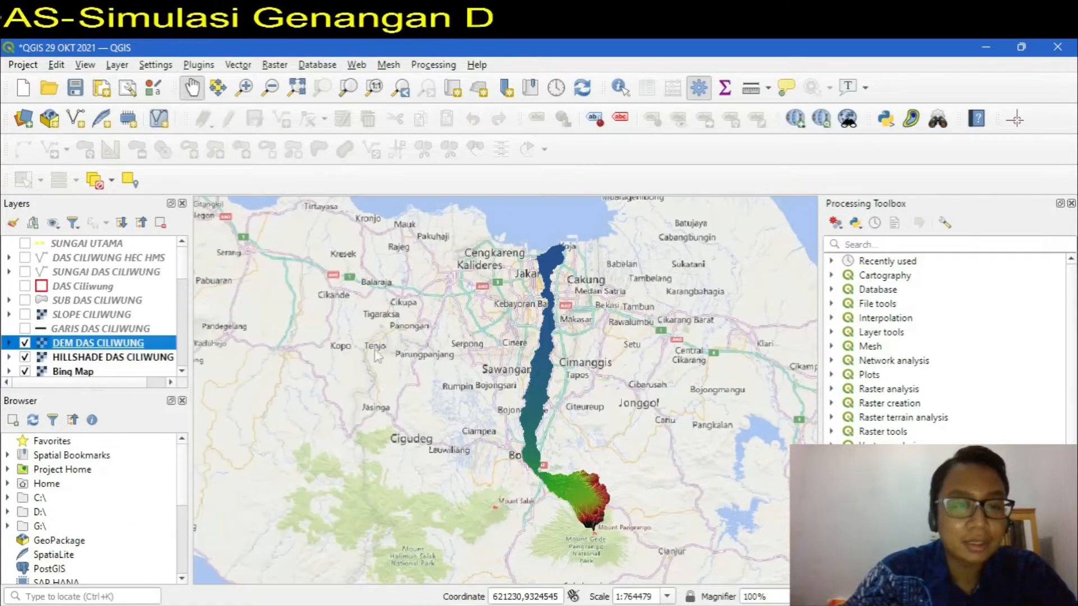
pyautogui.moveTo(445, 219); pyautogui.dragTo(454, 125)
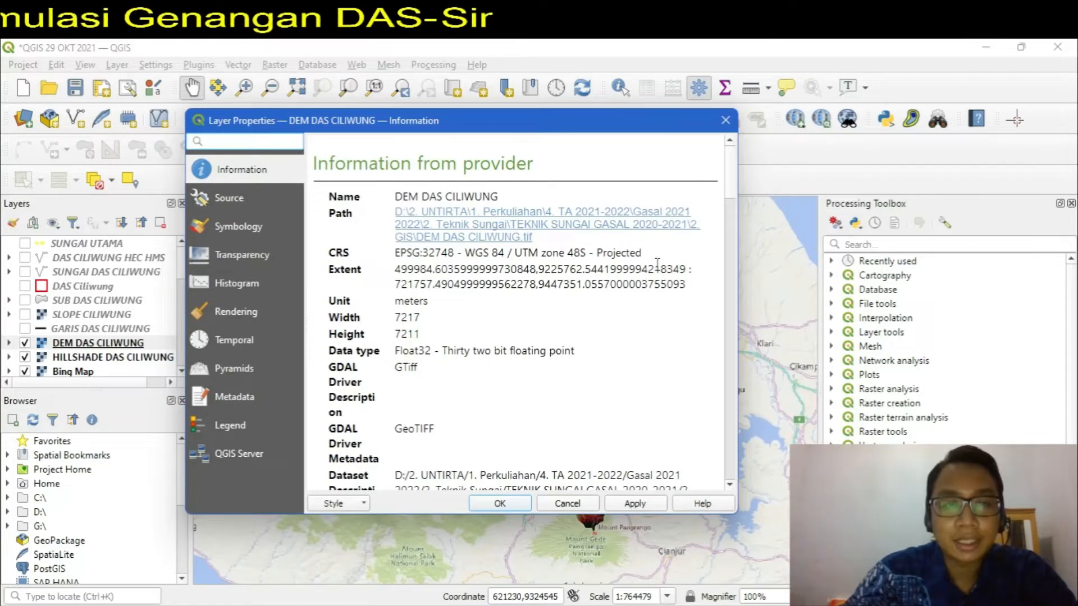
pyautogui.moveTo(598, 253); pyautogui.dragTo(639, 254)
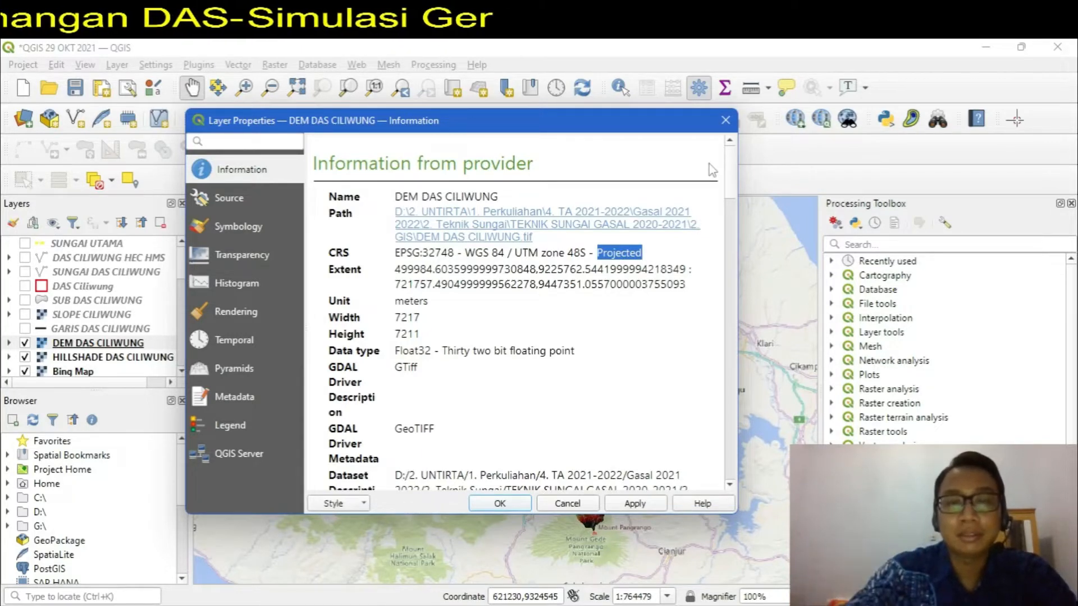
pyautogui.click(726, 120)
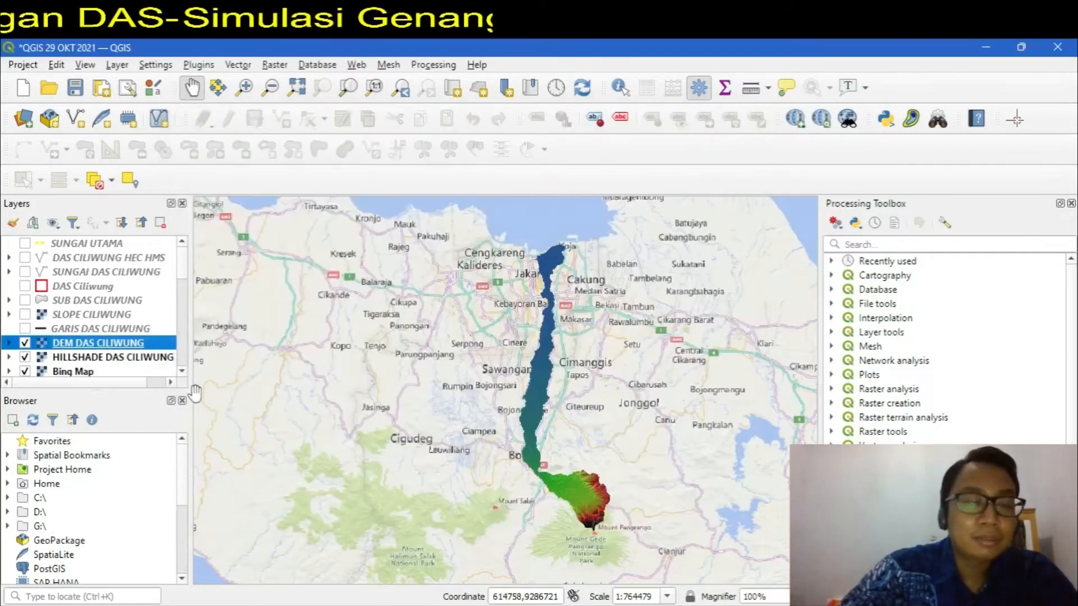
# Step: Start exporting the DEM DAS CILIWUNG layer as a raw-data raster in GeoTIFF format
pyautogui.rightClick(82, 347)
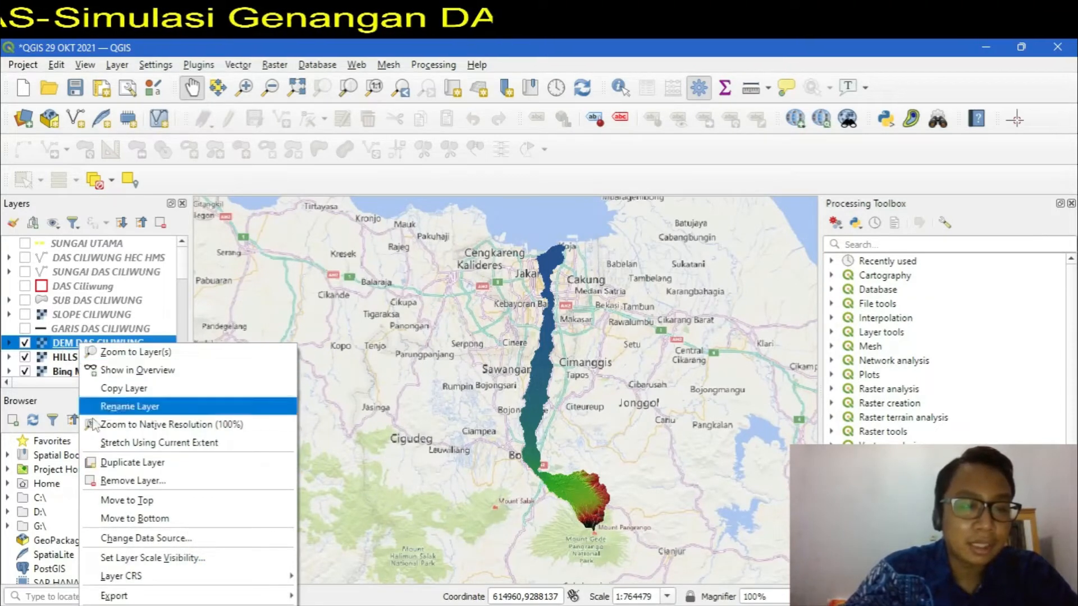
pyautogui.moveTo(275, 596)
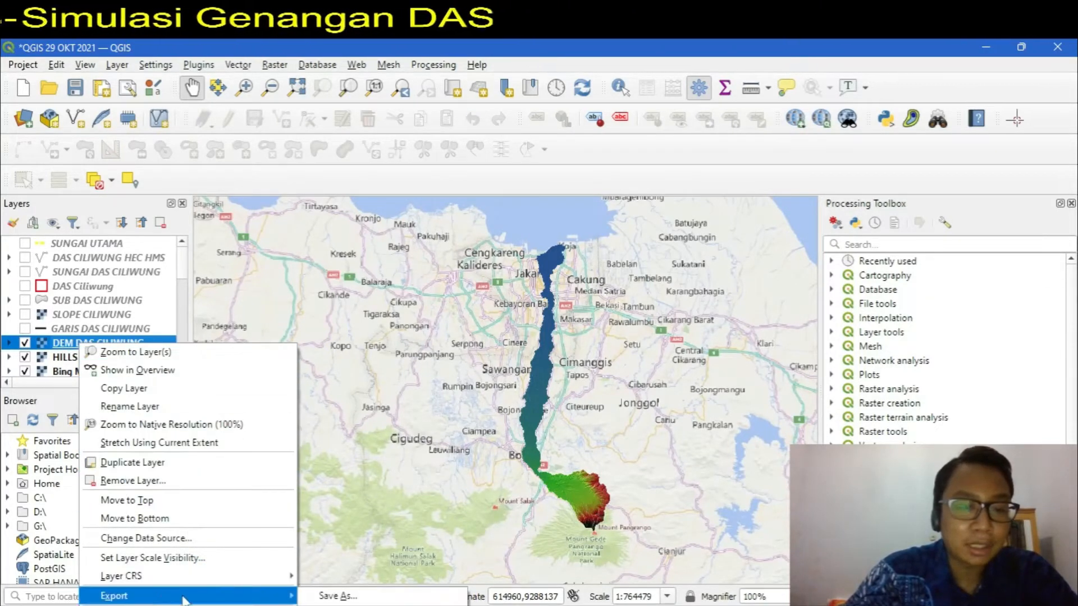
pyautogui.click(331, 595)
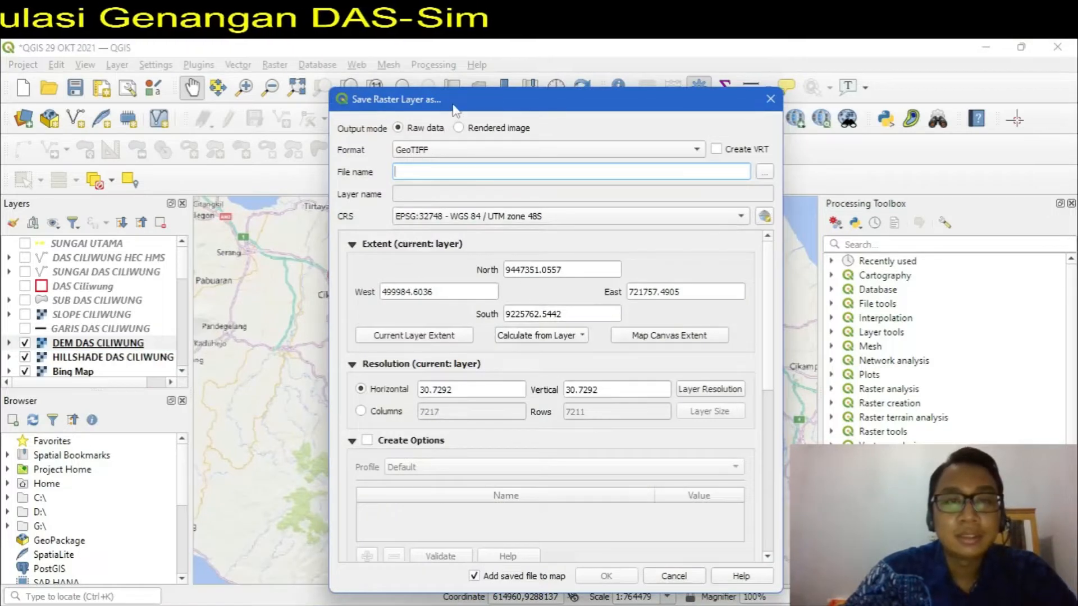
pyautogui.moveTo(450, 104); pyautogui.dragTo(411, 56)
pyautogui.click(394, 104)
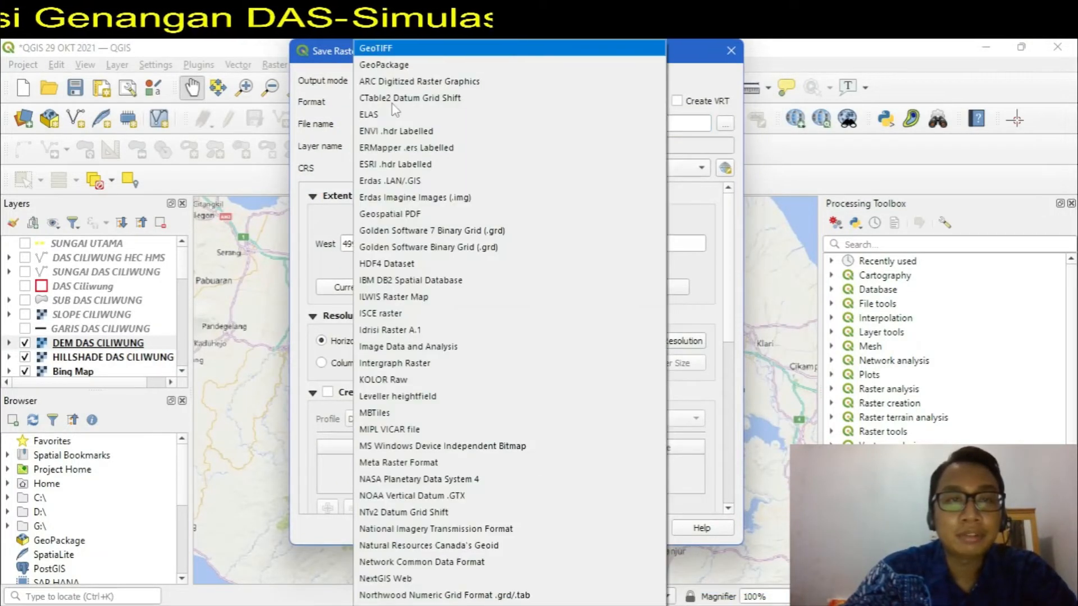
pyautogui.click(412, 49)
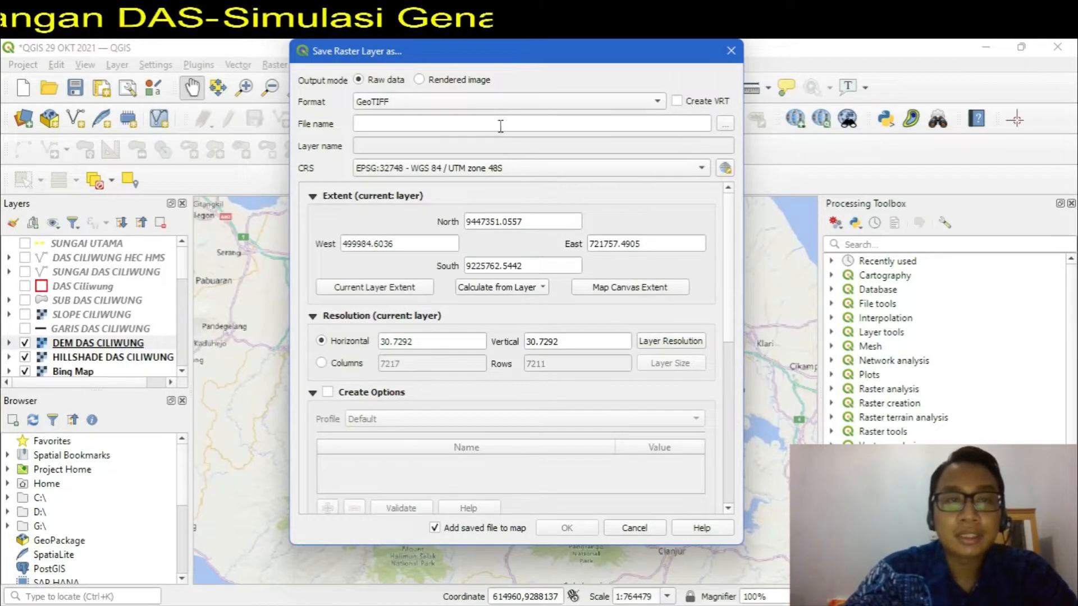
# Step: Browse drive D for the export location and open the 4. HEC-RAS folder inside TEKNIK SUNGAI GASAL 2020-2021
pyautogui.click(725, 124)
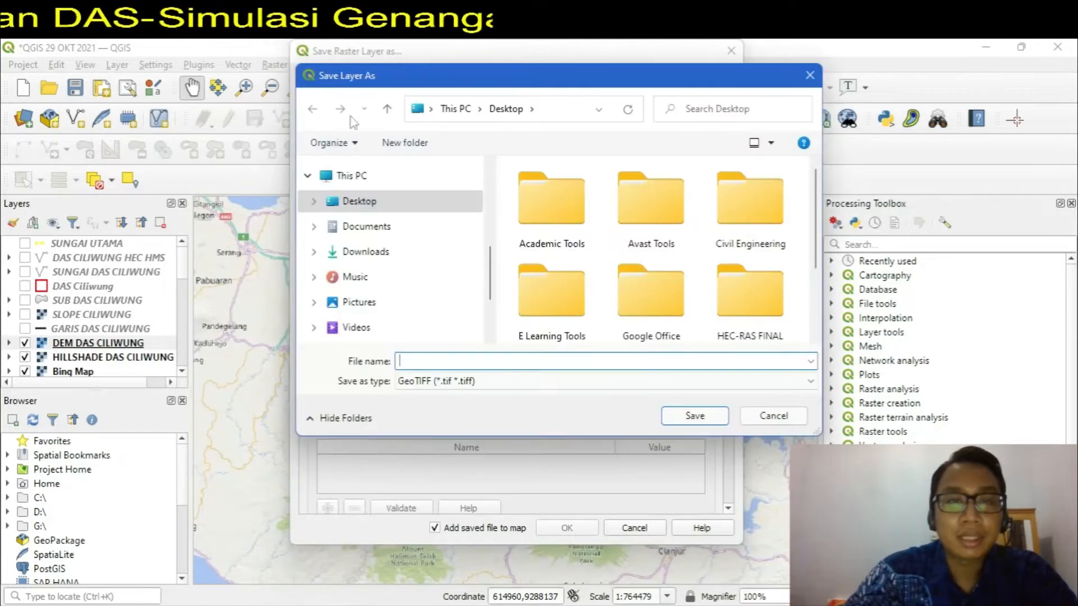
pyautogui.scroll(-3, 362, 292)
pyautogui.click(362, 296)
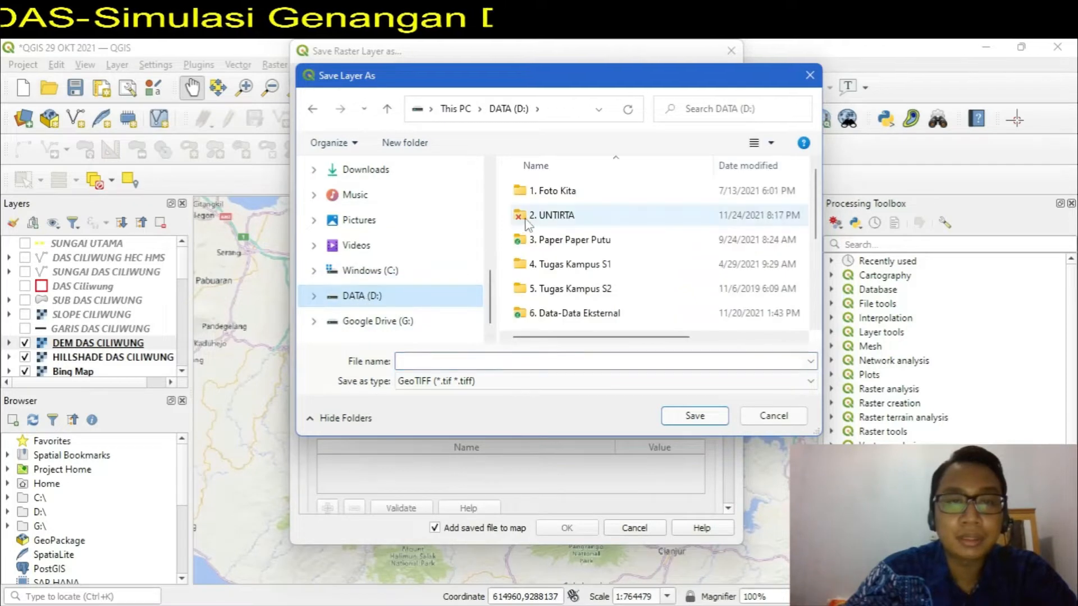
pyautogui.doubleClick(553, 213)
pyautogui.doubleClick(553, 172)
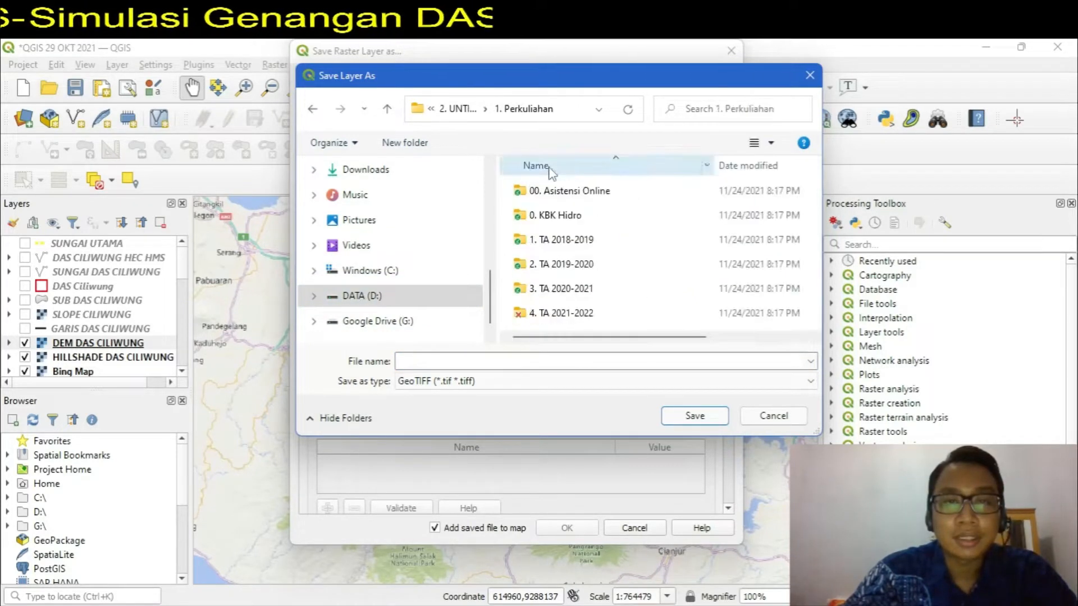
pyautogui.doubleClick(539, 312)
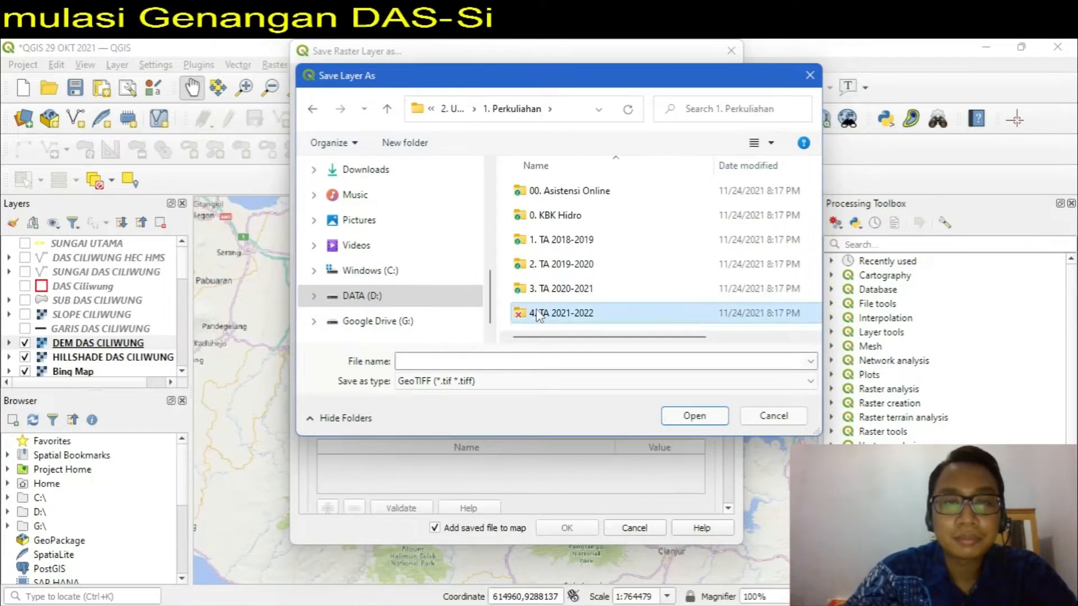
pyautogui.doubleClick(540, 192)
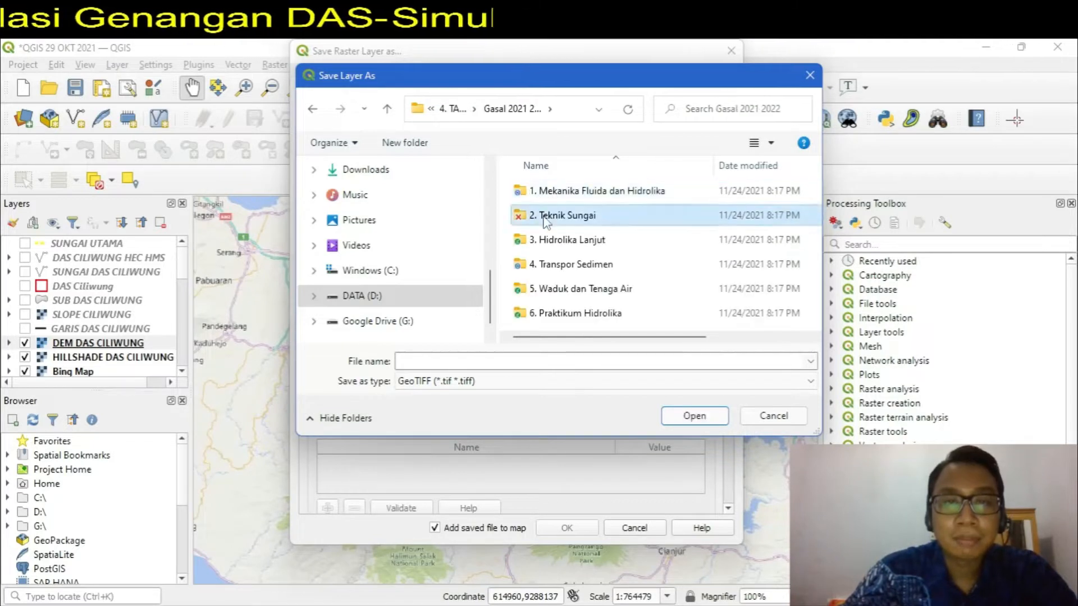
pyautogui.doubleClick(551, 215)
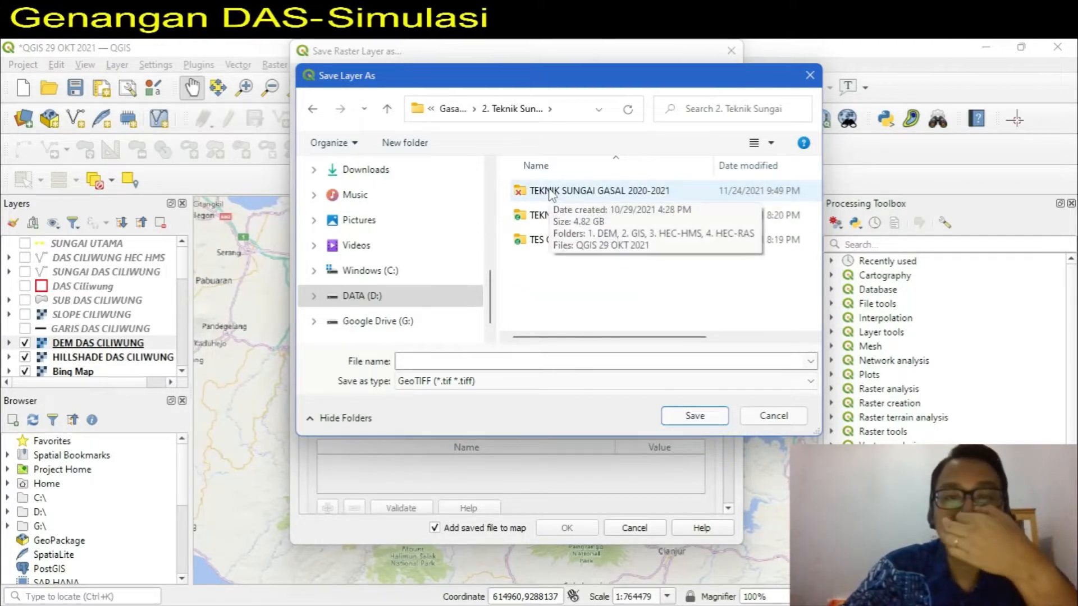
pyautogui.doubleClick(550, 192)
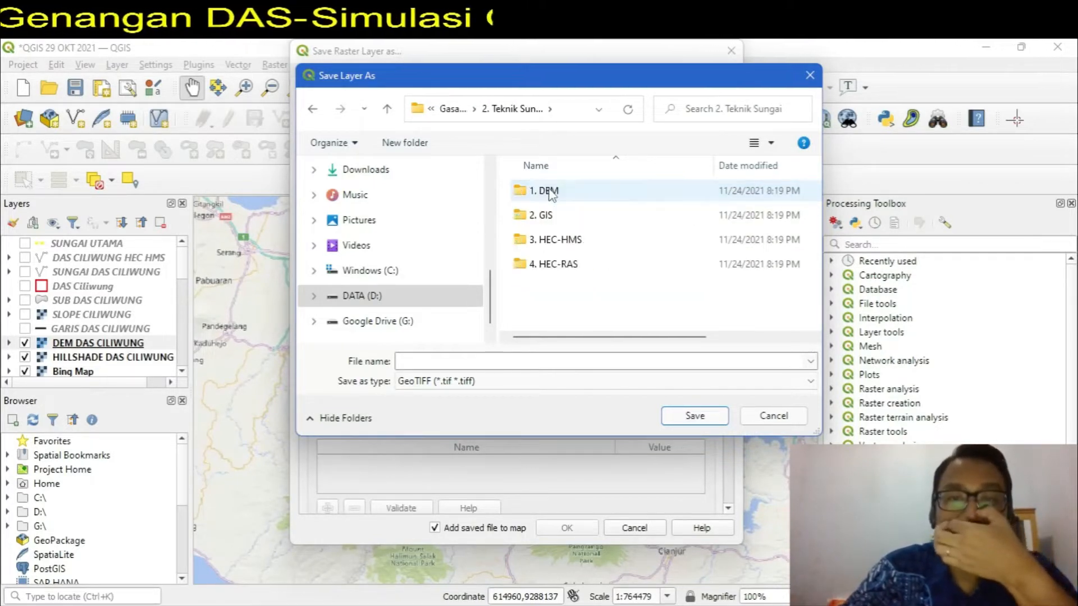
pyautogui.doubleClick(550, 265)
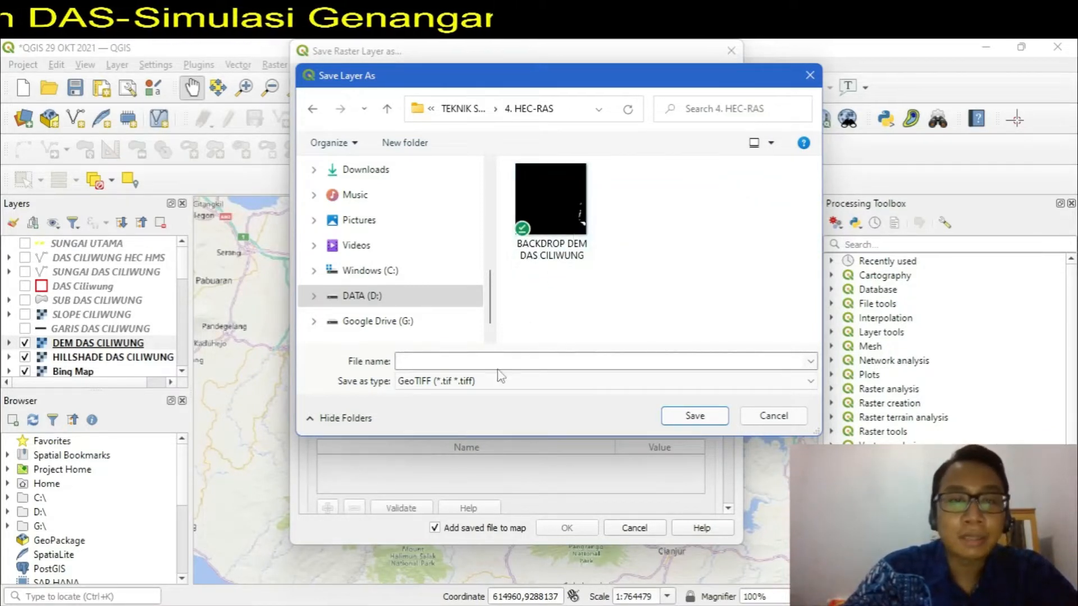
# Step: Name the output BACKDROP DEM DAS CILIWUNG2 and export the raster without adding the saved file to the map
pyautogui.click(549, 262)
pyautogui.click(543, 366)
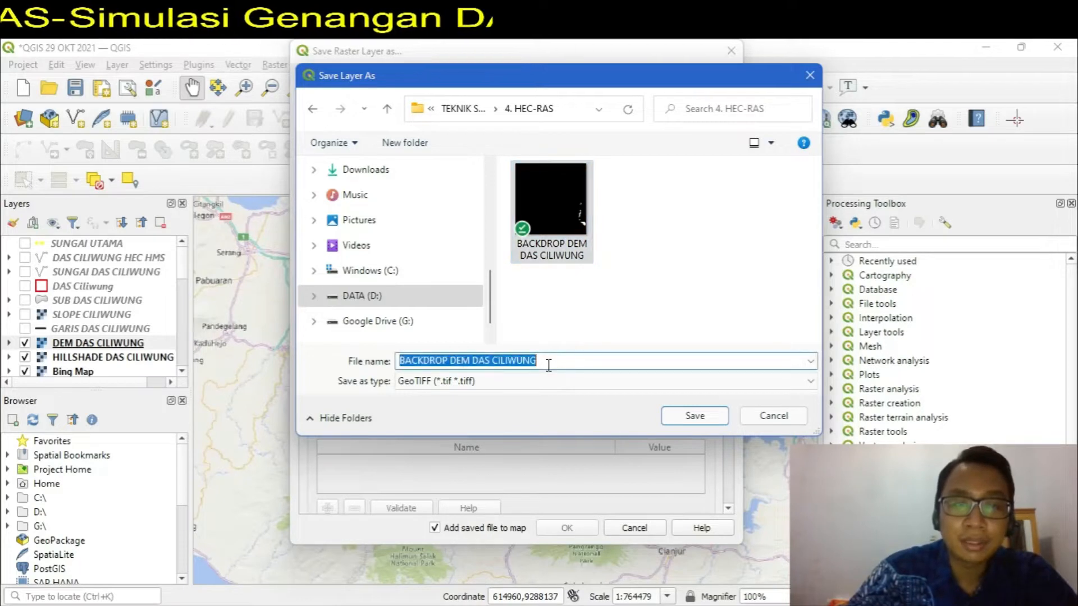
pyautogui.click(550, 362)
pyautogui.write('2')
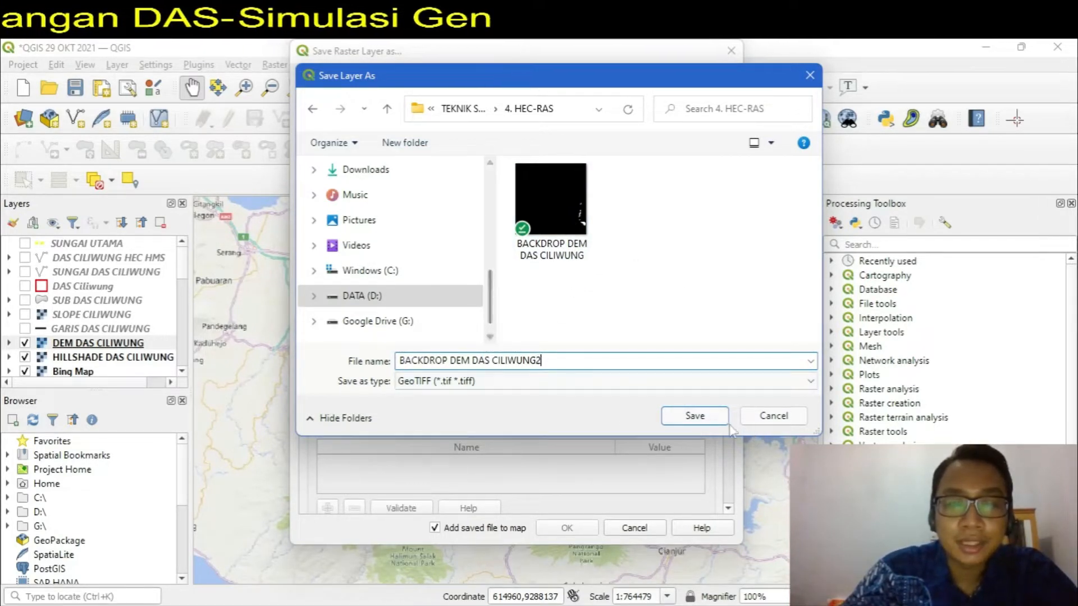
pyautogui.click(696, 417)
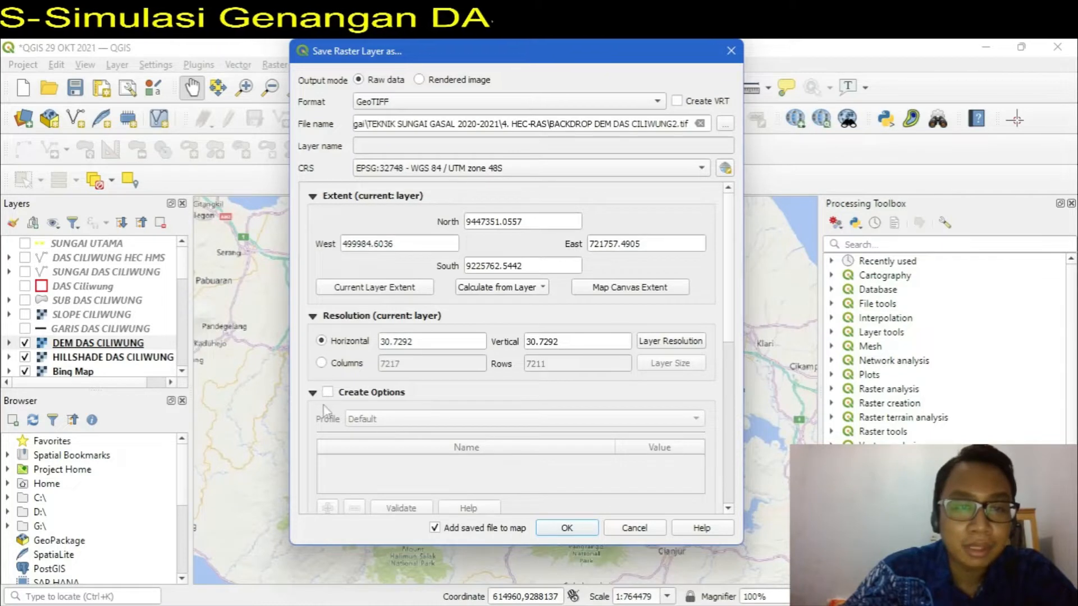
pyautogui.scroll(-10, 730, 279)
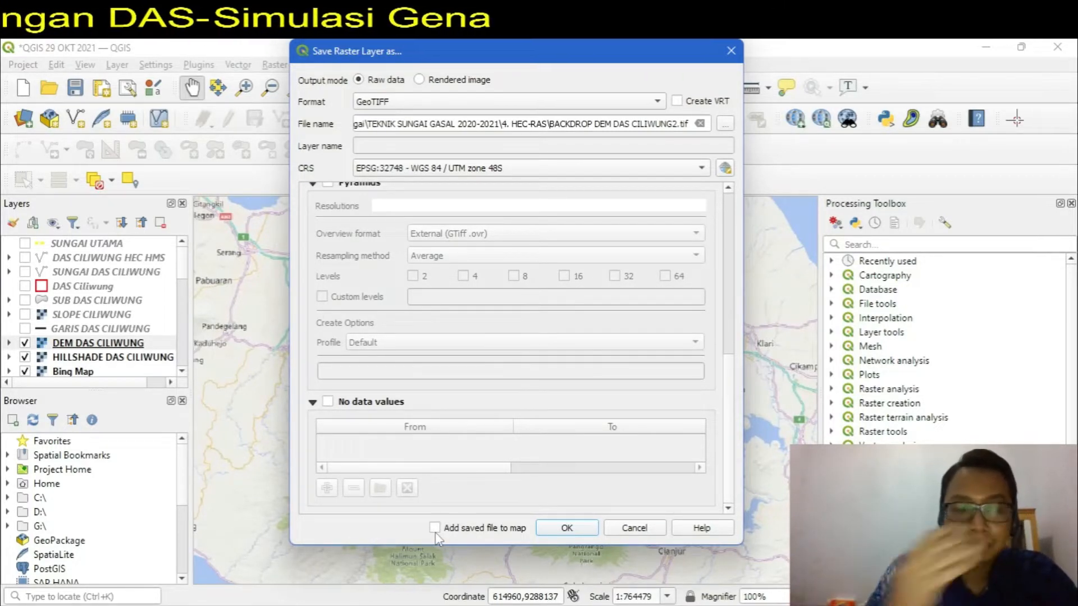
pyautogui.click(567, 529)
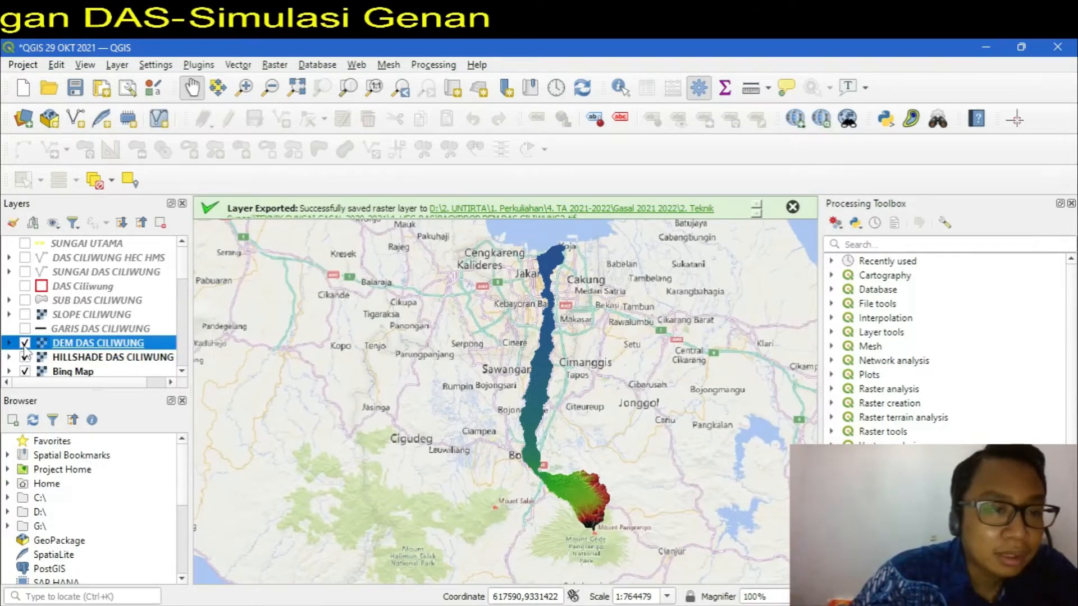
# Step: Show the SLOPE CILIWUNG layer on the map and expand its class legend
pyautogui.click(25, 314)
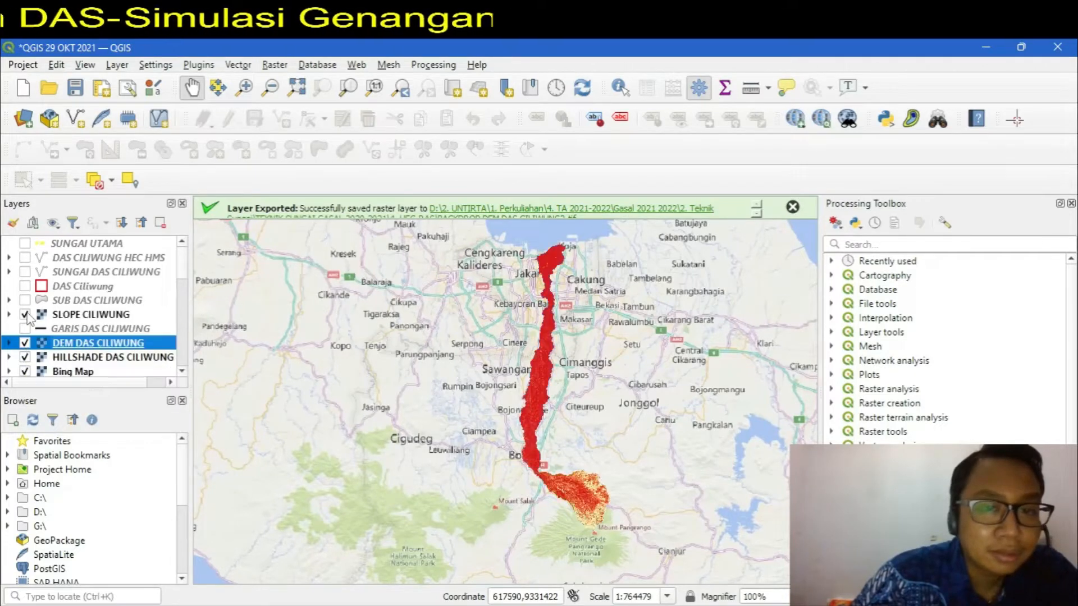
pyautogui.scroll(3, 536, 476)
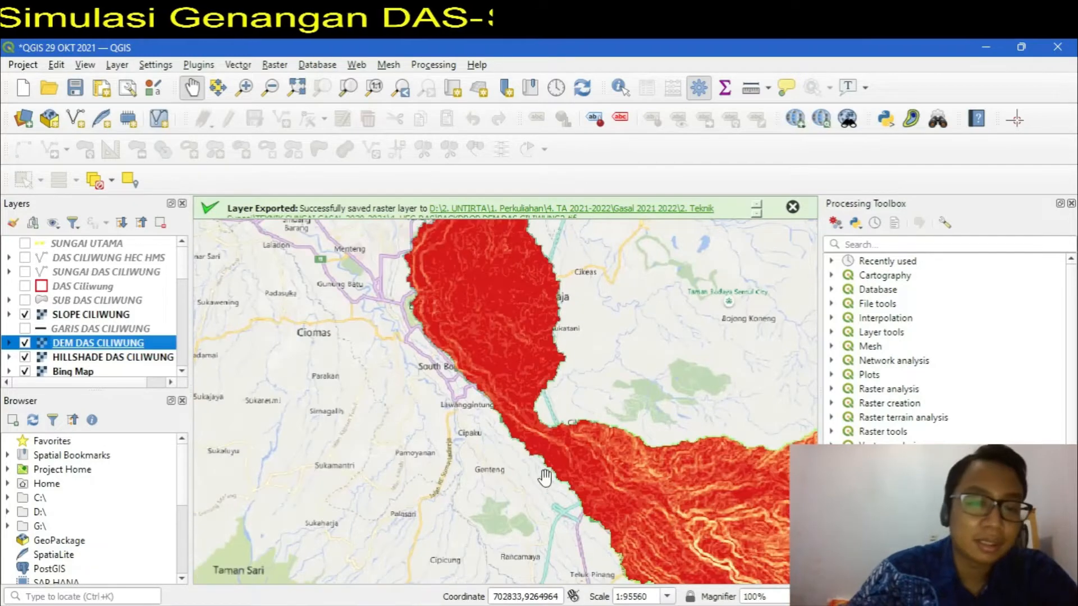
pyautogui.scroll(1, 545, 430)
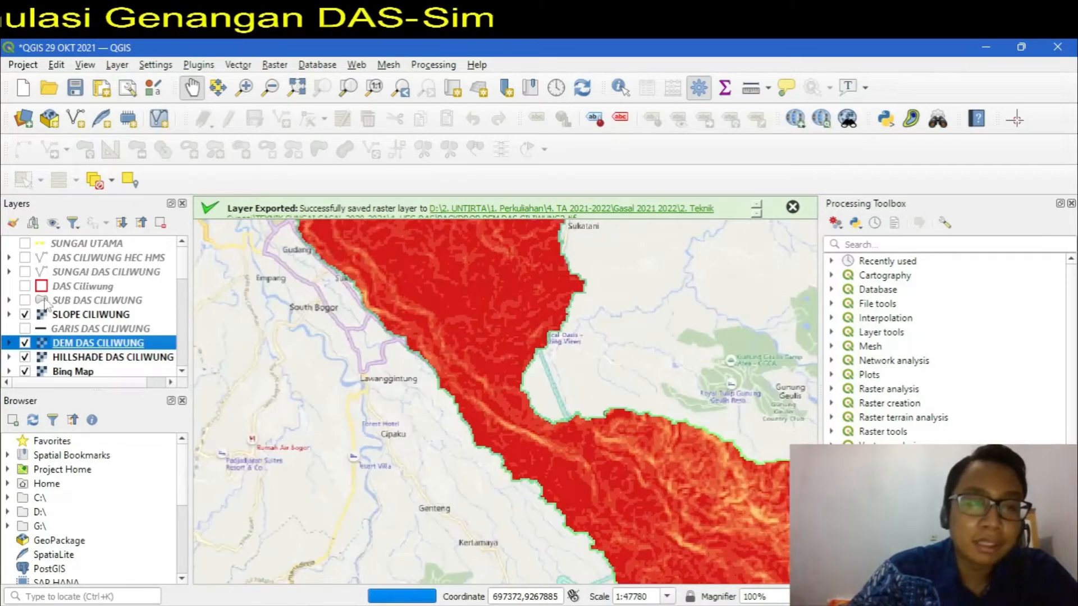
pyautogui.click(10, 315)
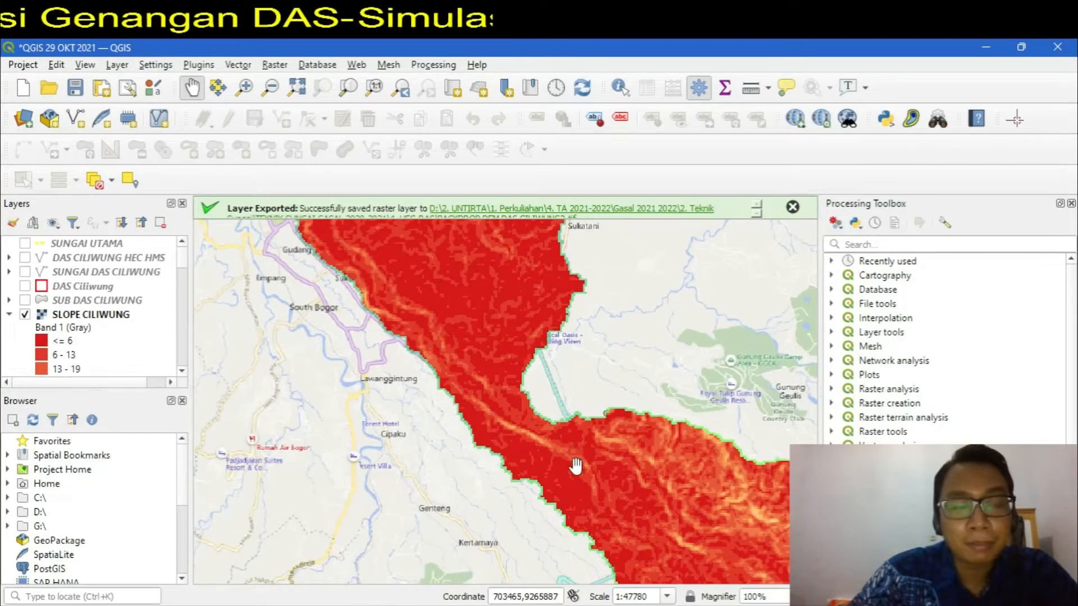
# Step: Switch to the Adobe Acrobat slides and go forward to the conclusions on page 49
pyautogui.moveTo(785, 605)
pyautogui.click(755, 548)
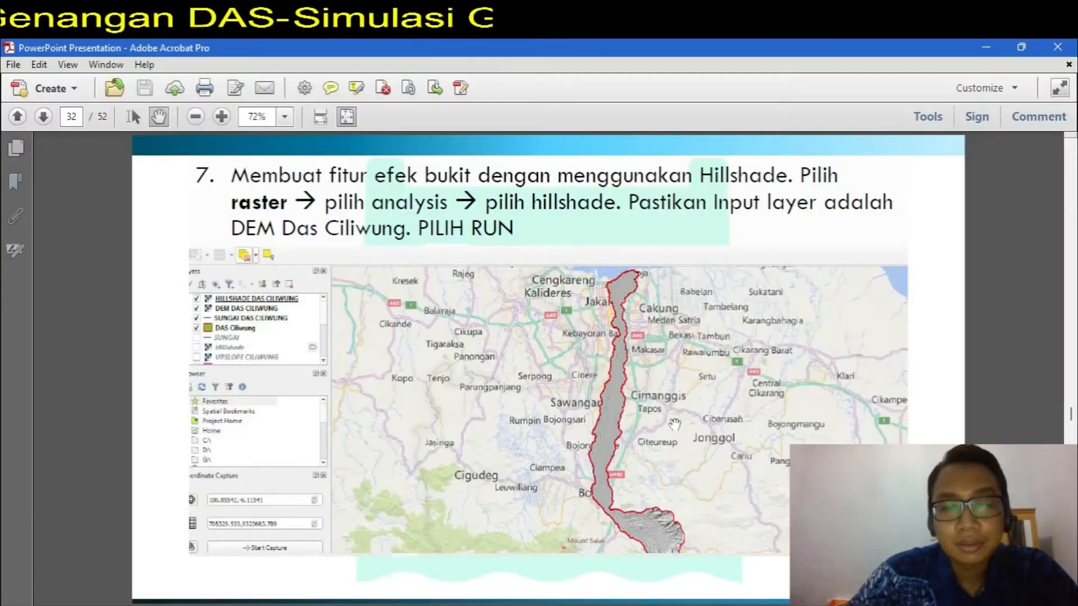
pyautogui.scroll(-15, 645, 438)
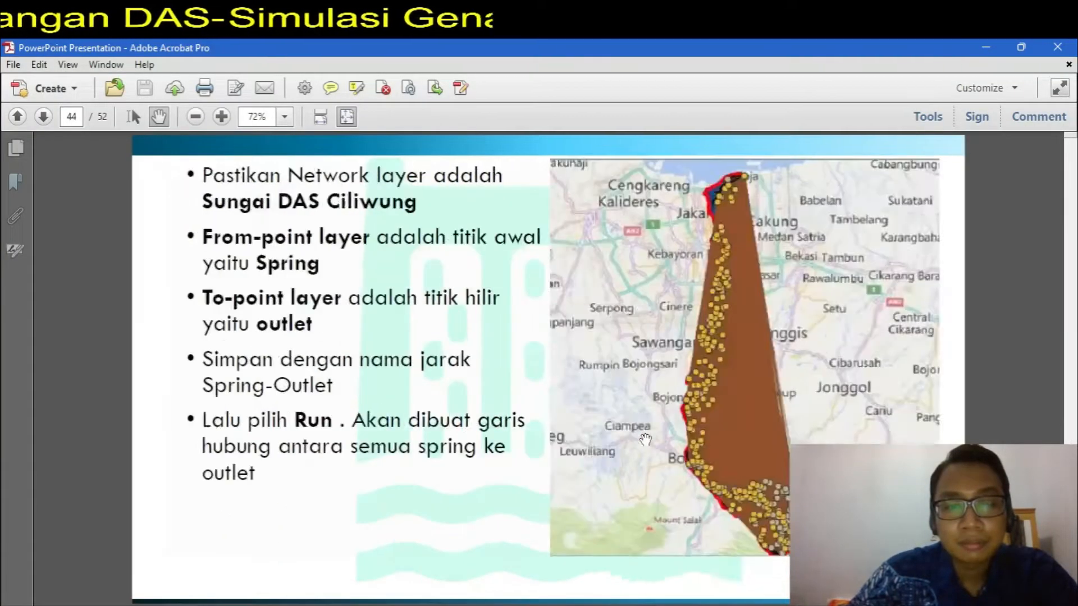
pyautogui.scroll(-2, 645, 438)
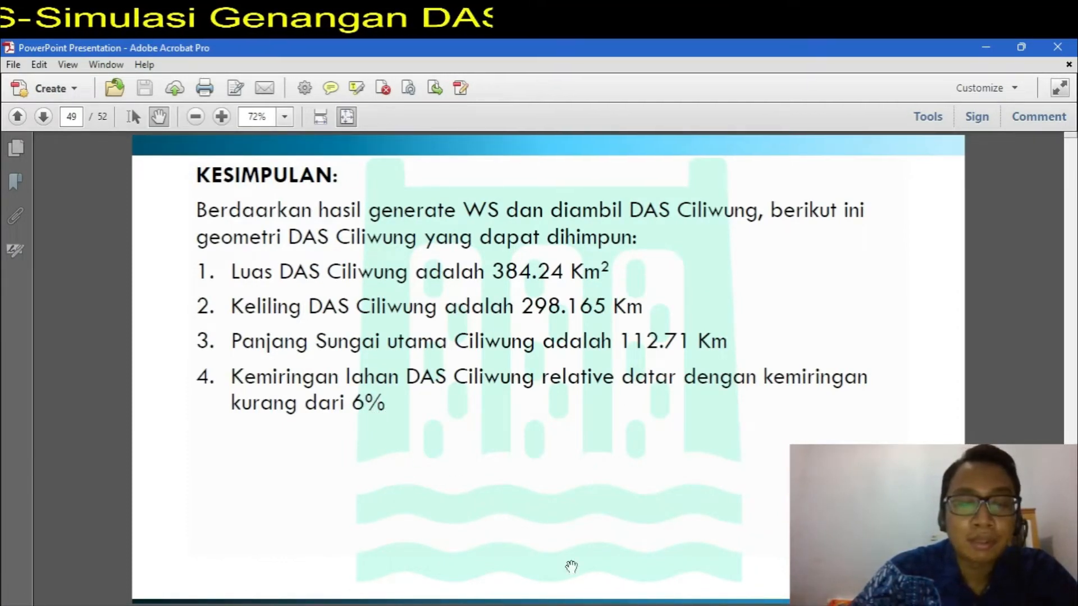
# Step: Switch back to QGIS and examine the slope classes along the Ciliwung watershed from the coast to the upstream mountains
pyautogui.hotkey('alt', 'Tab')
pyautogui.scroll(-4, 468, 354)
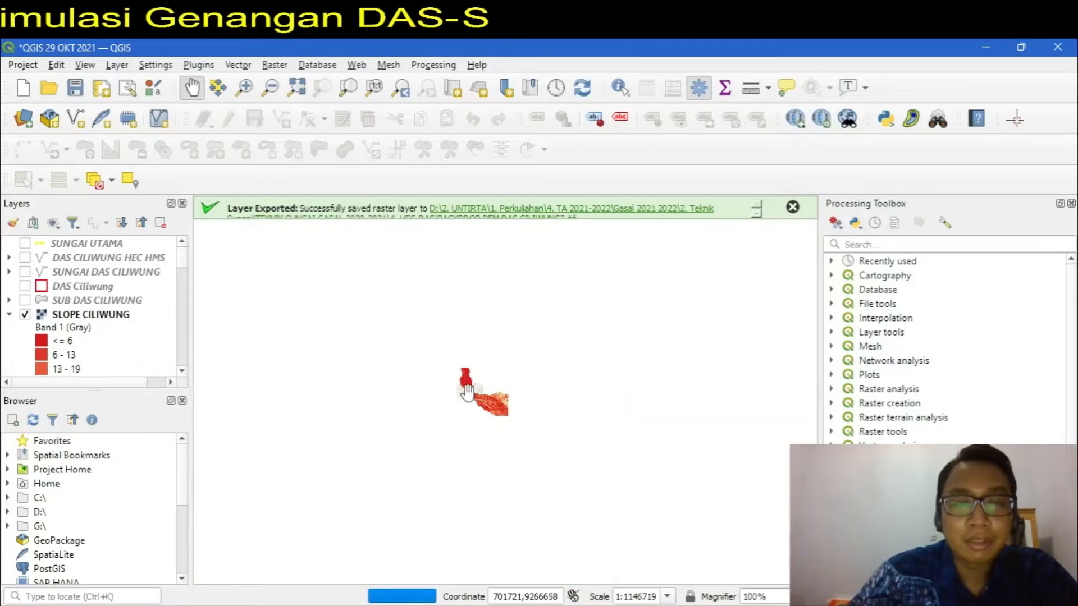
pyautogui.scroll(3, 480, 245)
pyautogui.scroll(1, 481, 245)
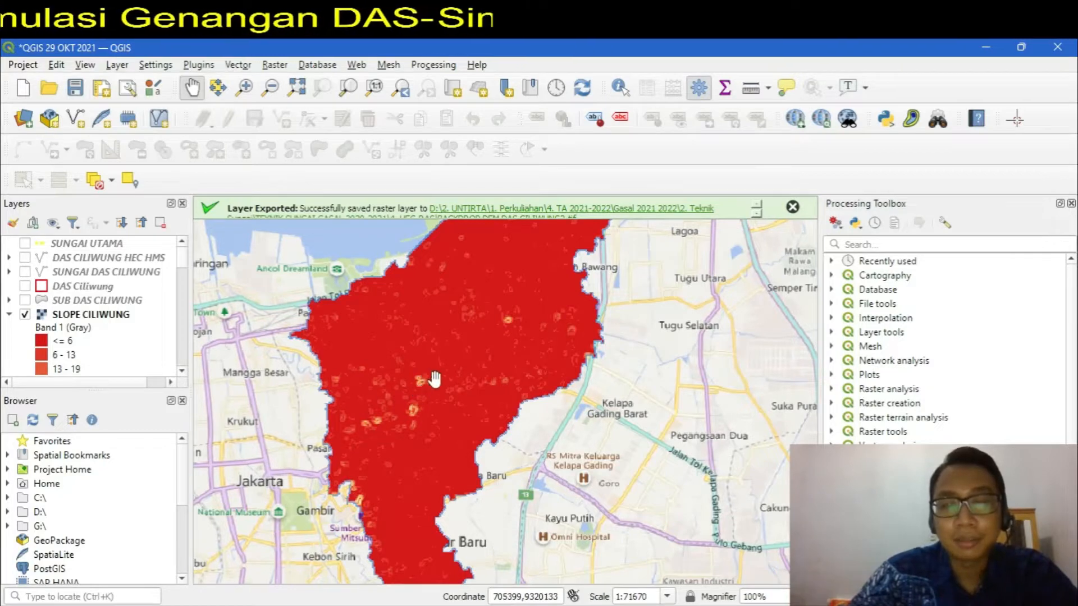
pyautogui.scroll(-1, 433, 380)
pyautogui.scroll(-1, 447, 348)
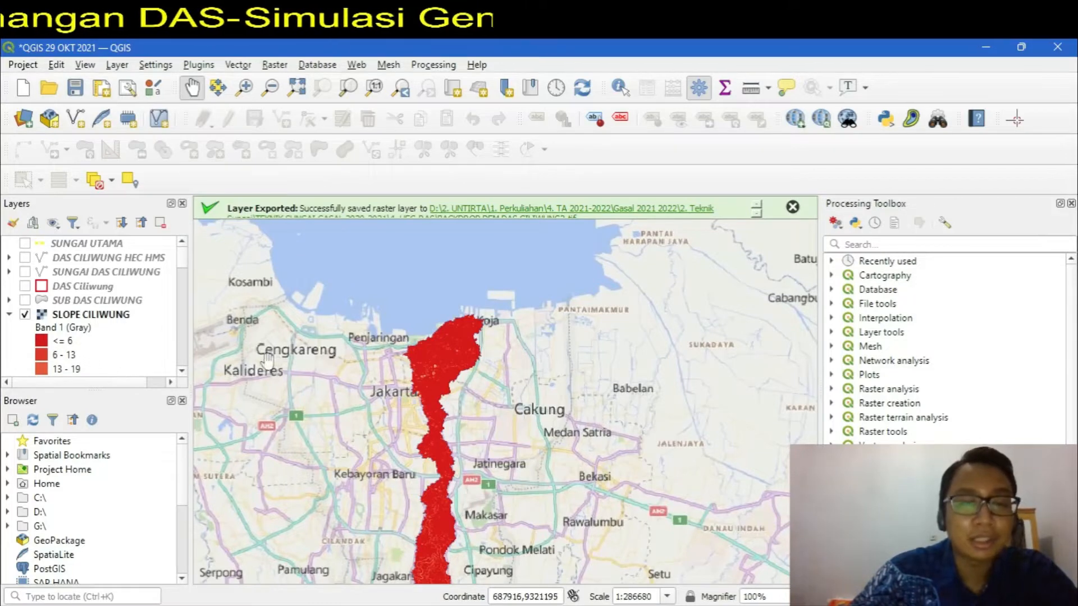
pyautogui.moveTo(443, 509); pyautogui.dragTo(446, 368)
pyautogui.moveTo(414, 508); pyautogui.dragTo(479, 271)
pyautogui.moveTo(468, 421); pyautogui.dragTo(445, 275)
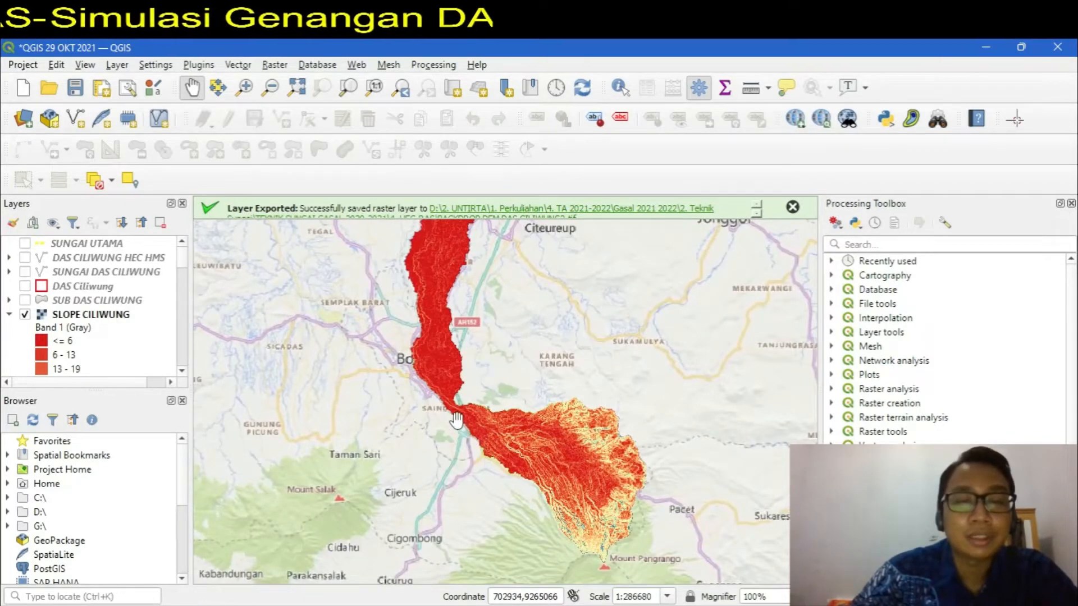
pyautogui.scroll(1, 457, 422)
pyautogui.scroll(-1, 449, 397)
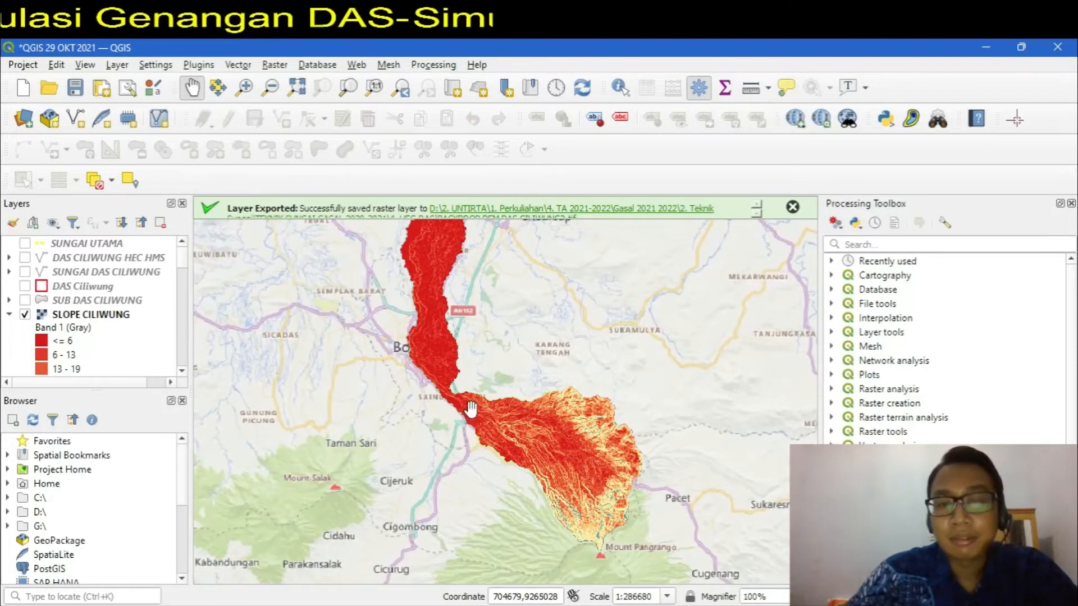
pyautogui.scroll(-1, 451, 420)
pyautogui.moveTo(444, 324); pyautogui.dragTo(467, 436)
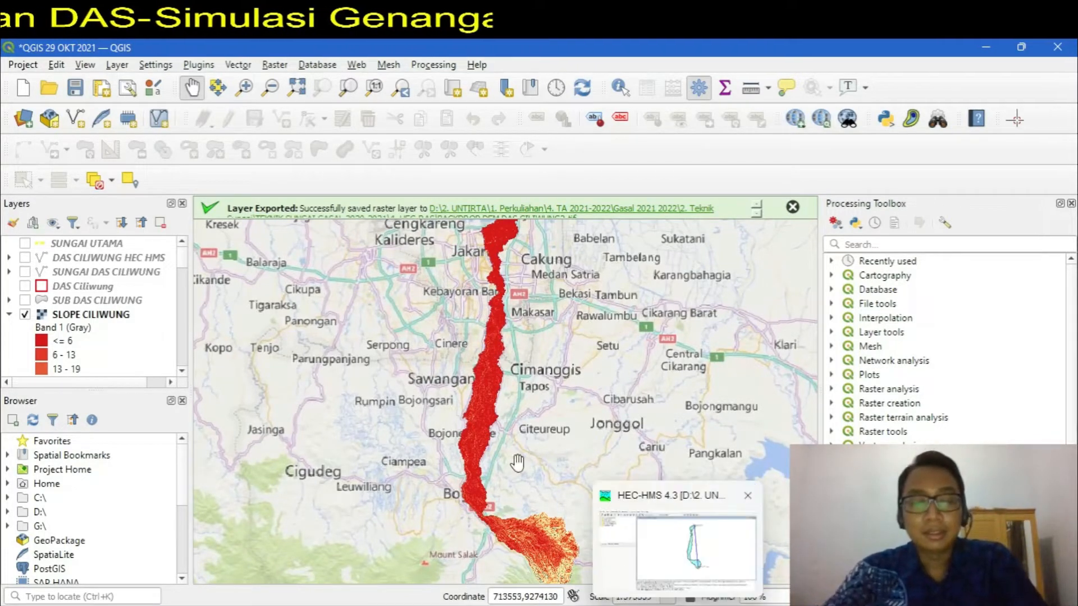
# Step: Collapse the SLOPE CILIWUNG legend and switch to the Latihan Simulasi Ciliwung project in HEC-HMS 4.3
pyautogui.click(10, 314)
pyautogui.click(10, 315)
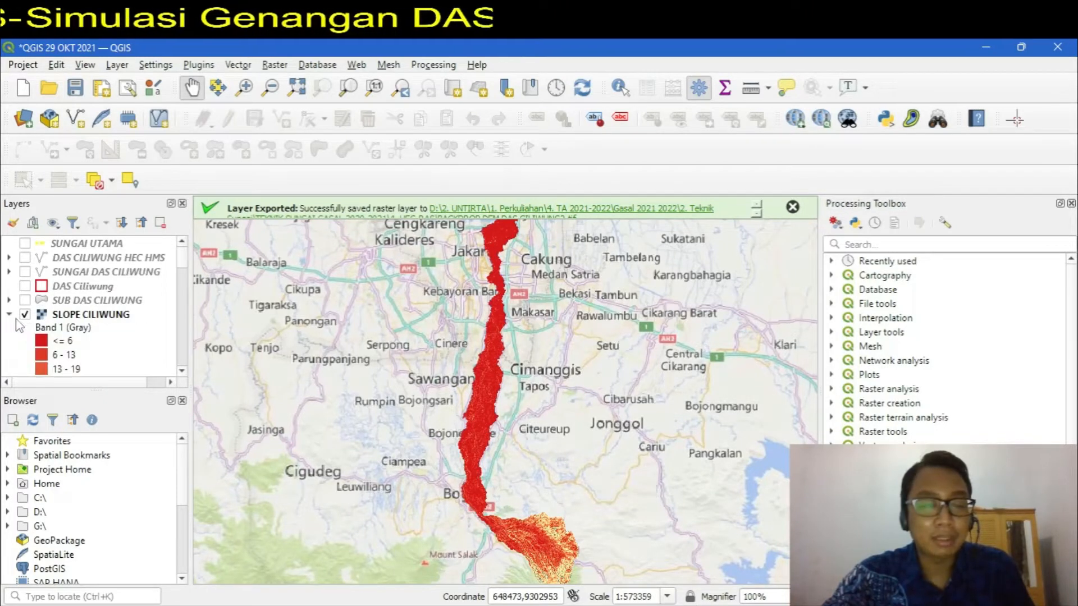
pyautogui.click(9, 316)
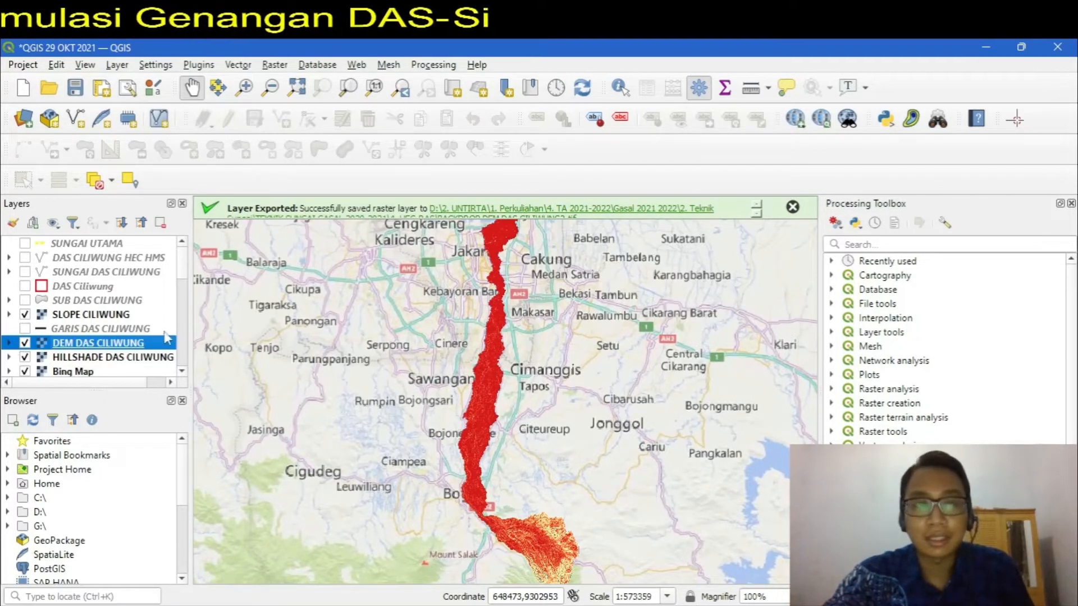
pyautogui.moveTo(678, 605)
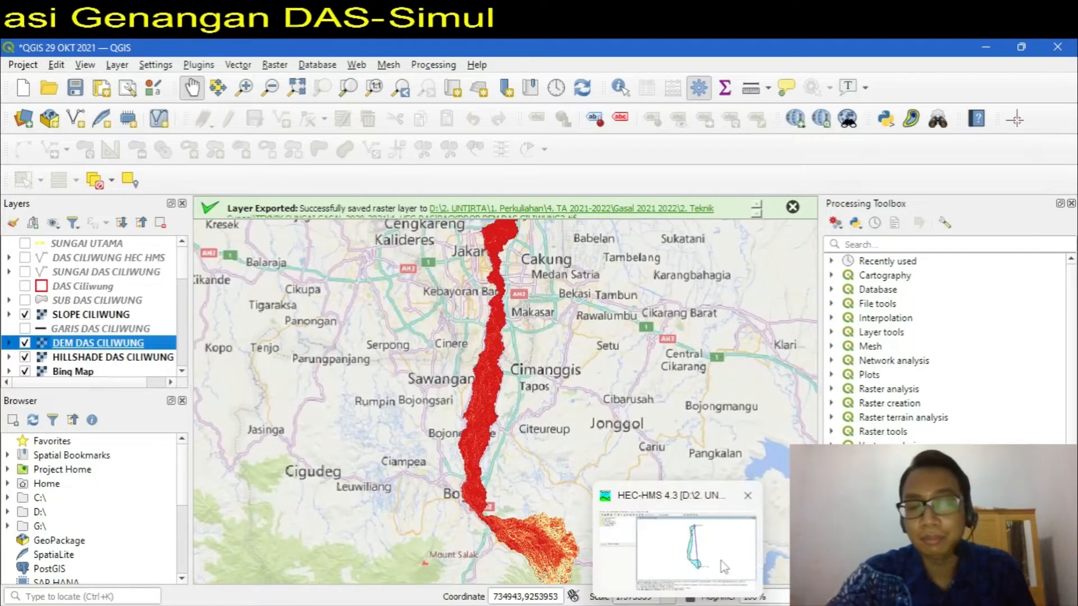
pyautogui.click(758, 532)
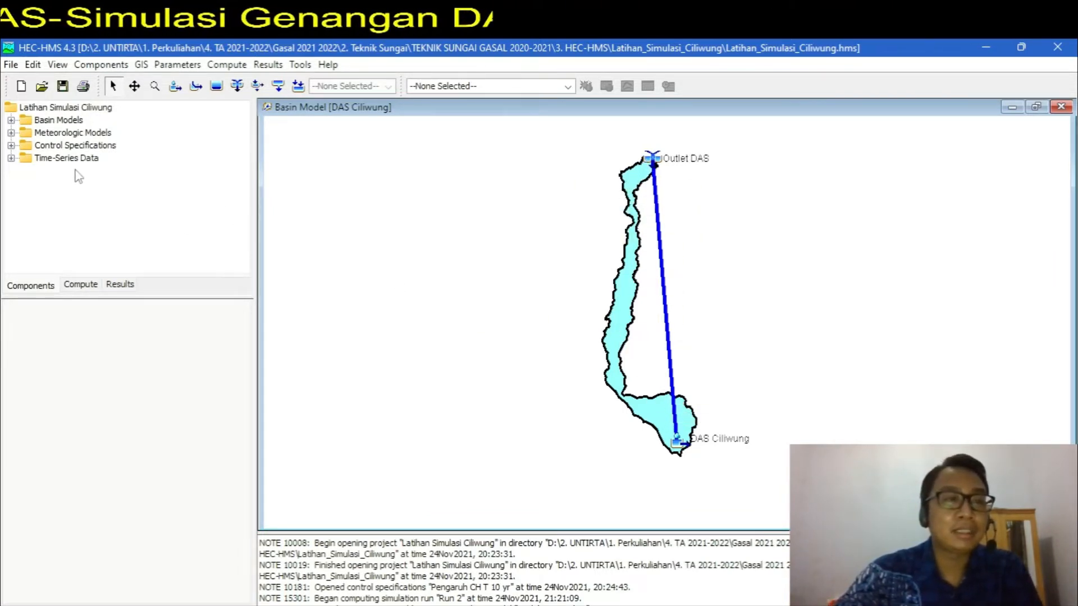
# Step: Set the end time of the Pengaruh CH T 10 yr control specifications to 06:00
pyautogui.click(11, 159)
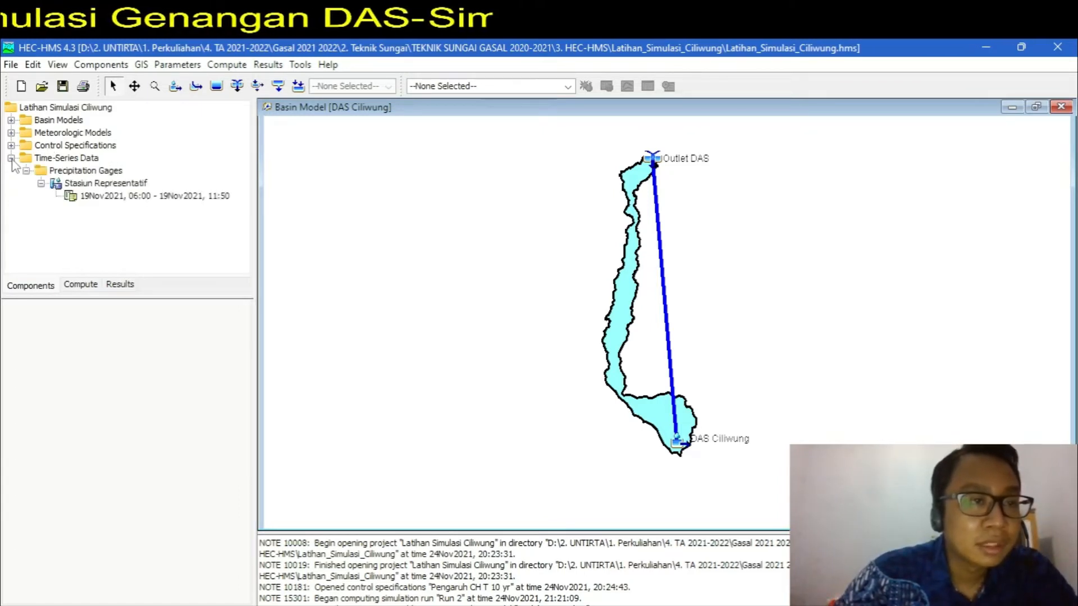
pyautogui.click(11, 159)
pyautogui.click(11, 145)
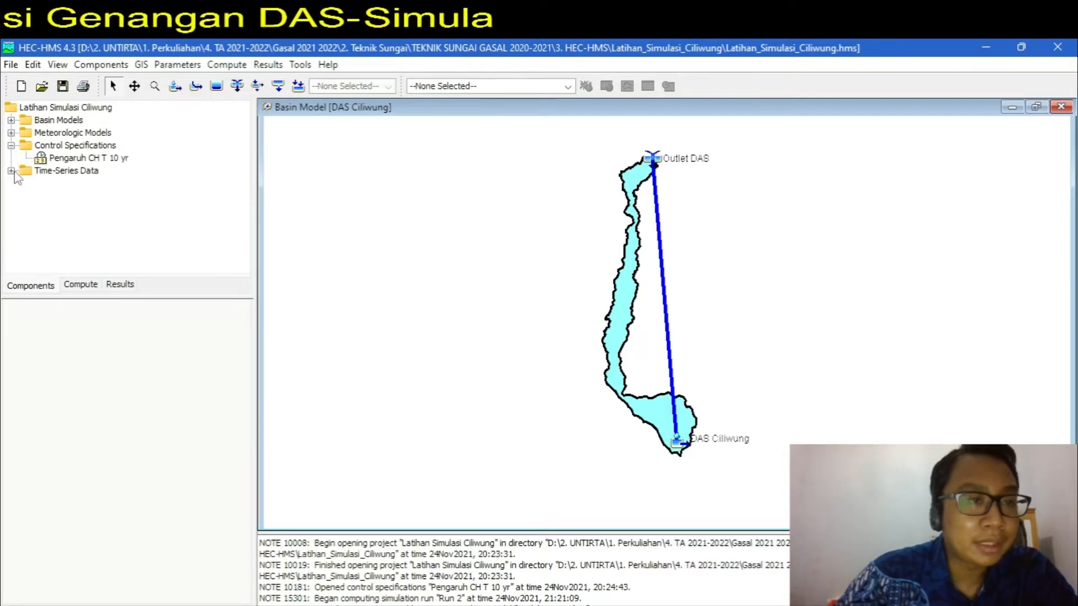
pyautogui.click(41, 160)
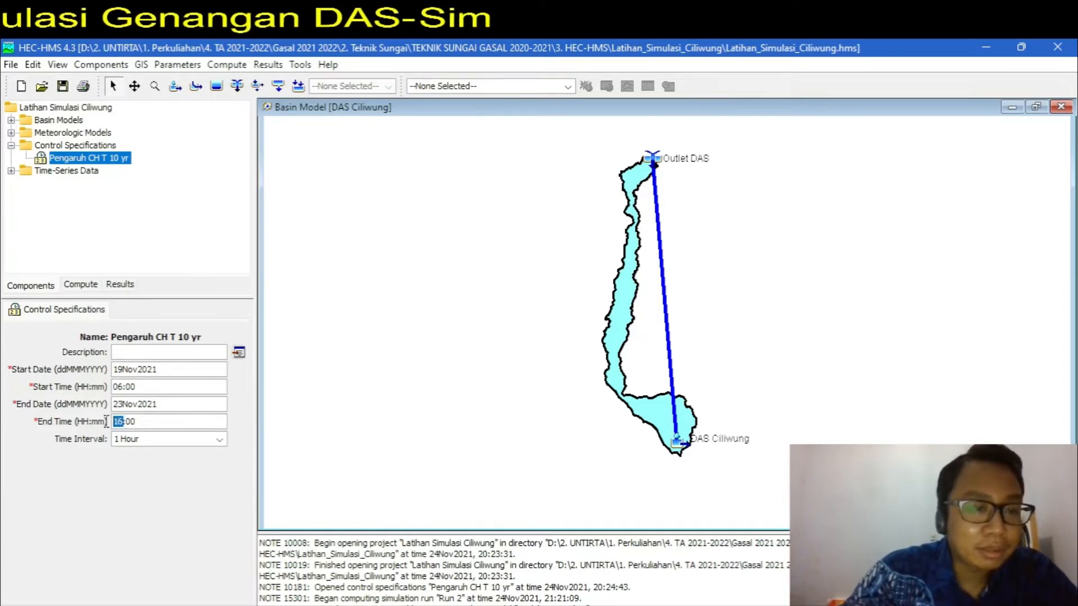
pyautogui.write('06')
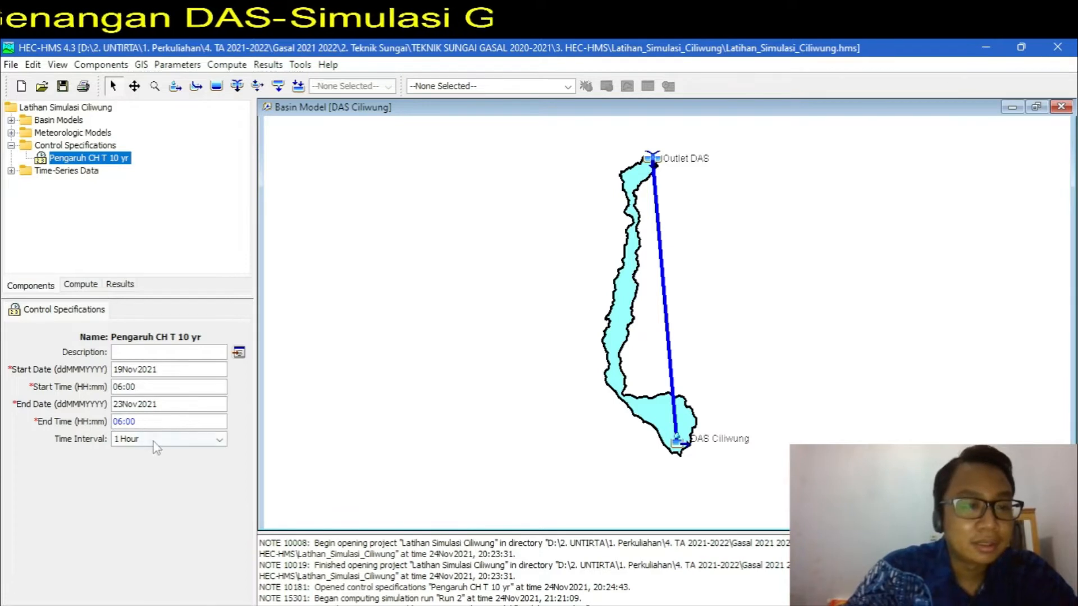
# Step: Review the Stasiun Representatif precipitation gage's time window, data table, graph and gage settings, and collapse the time-series data
pyautogui.click(10, 145)
pyautogui.click(10, 157)
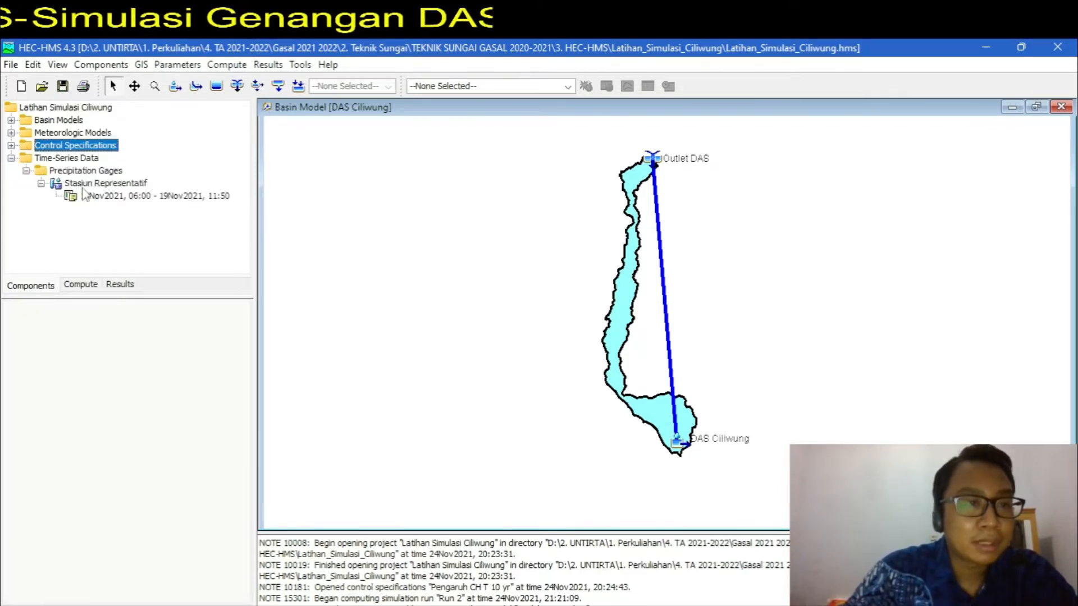
pyautogui.click(101, 196)
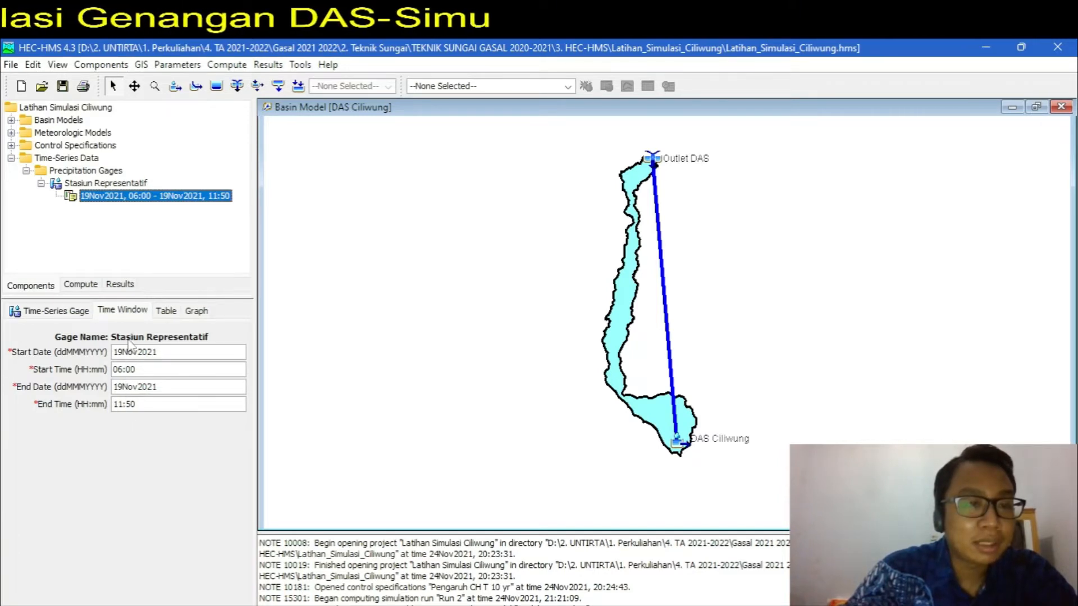
pyautogui.click(164, 318)
pyautogui.click(198, 315)
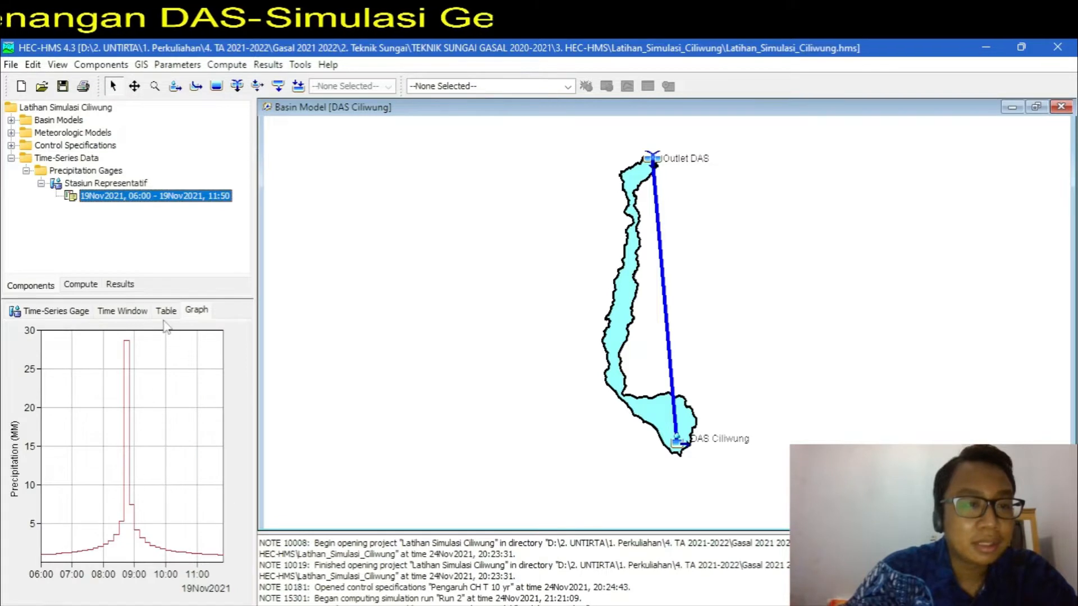
pyautogui.click(129, 313)
pyautogui.click(63, 313)
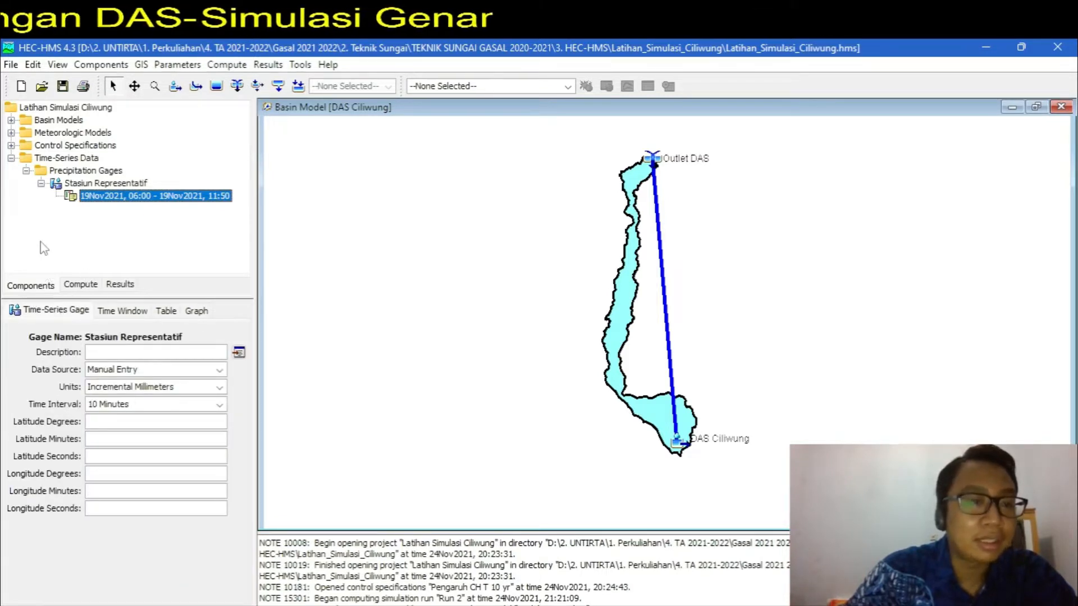
pyautogui.click(26, 170)
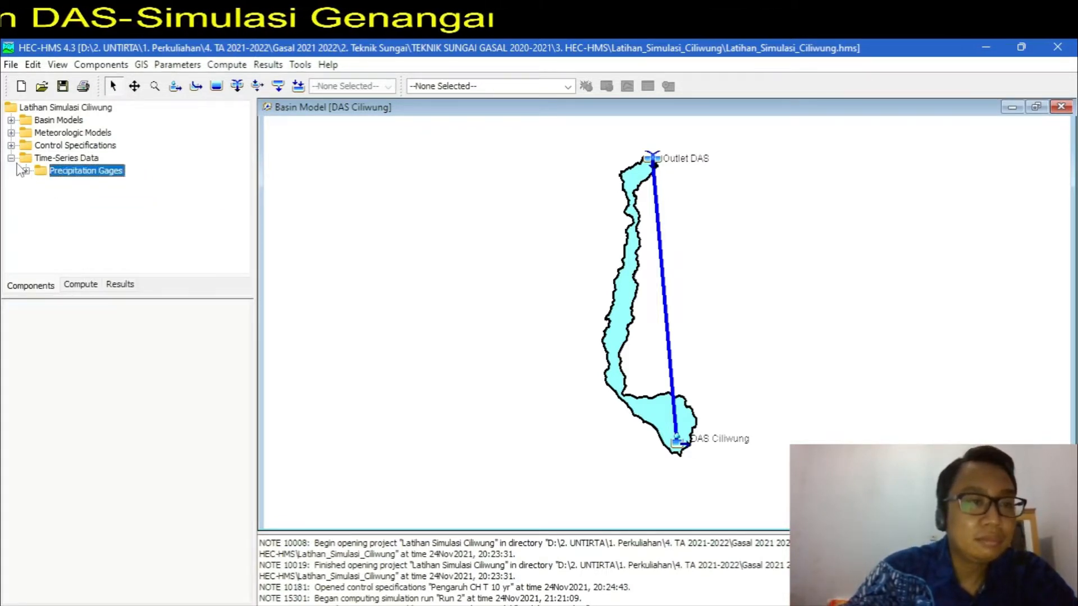
pyautogui.click(11, 158)
pyautogui.click(10, 146)
pyautogui.click(11, 145)
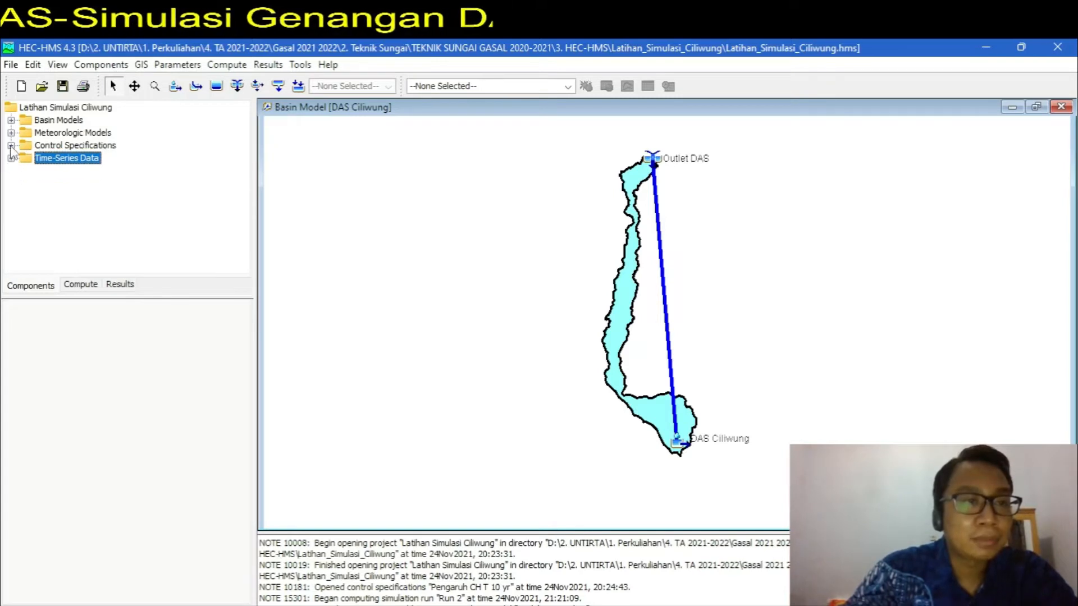
# Step: Create a simulation run named Debit T 10 Yr with basin model DAS Ciliwung, Model Meteorologi and control specifications Pengaruh CH T 10 yr
pyautogui.click(227, 65)
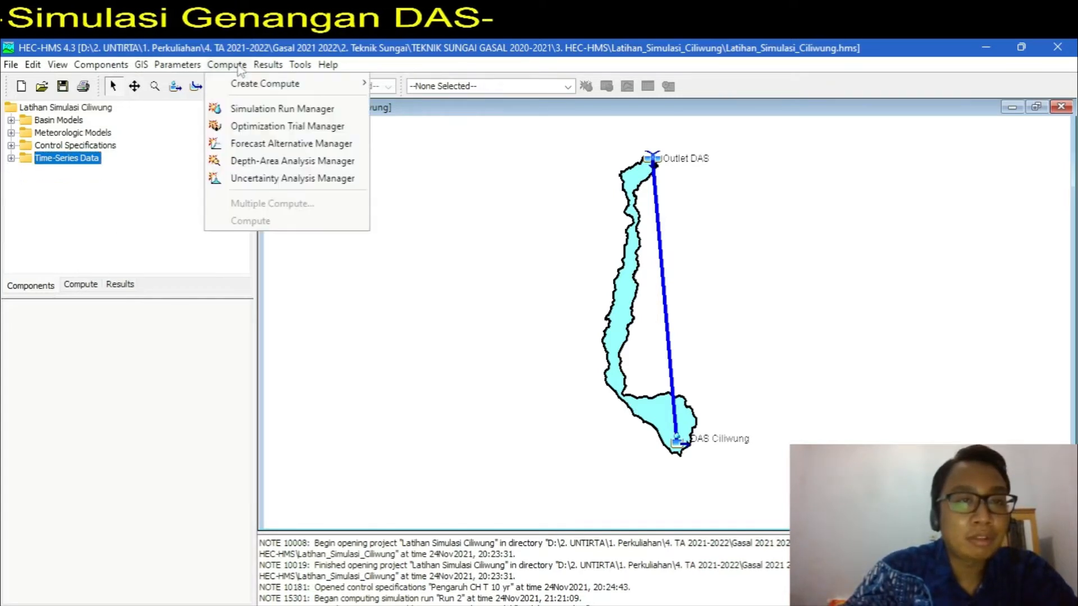
pyautogui.moveTo(309, 92)
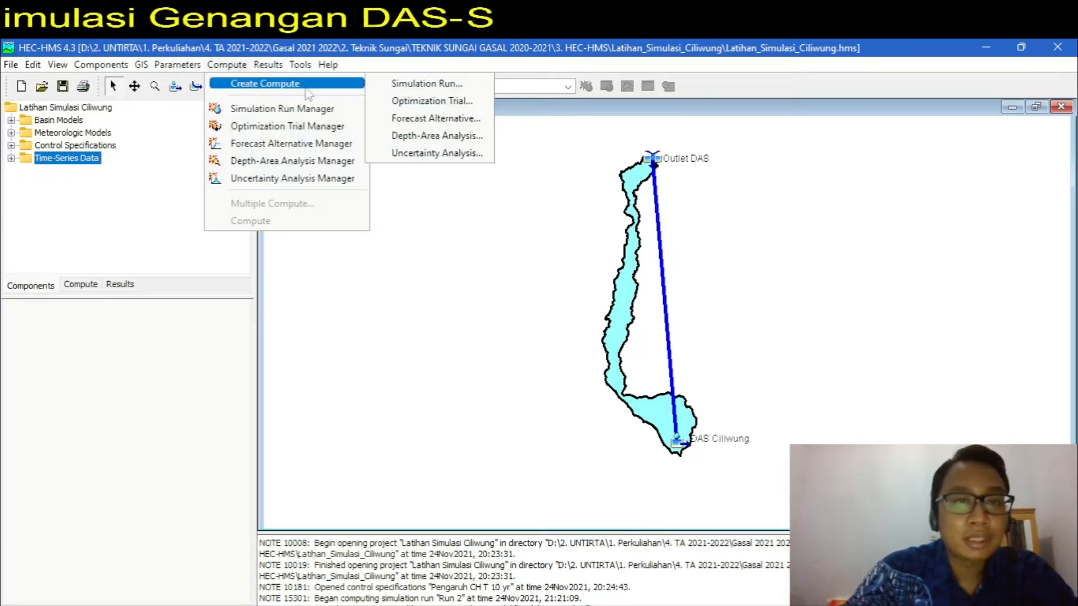
pyautogui.click(439, 84)
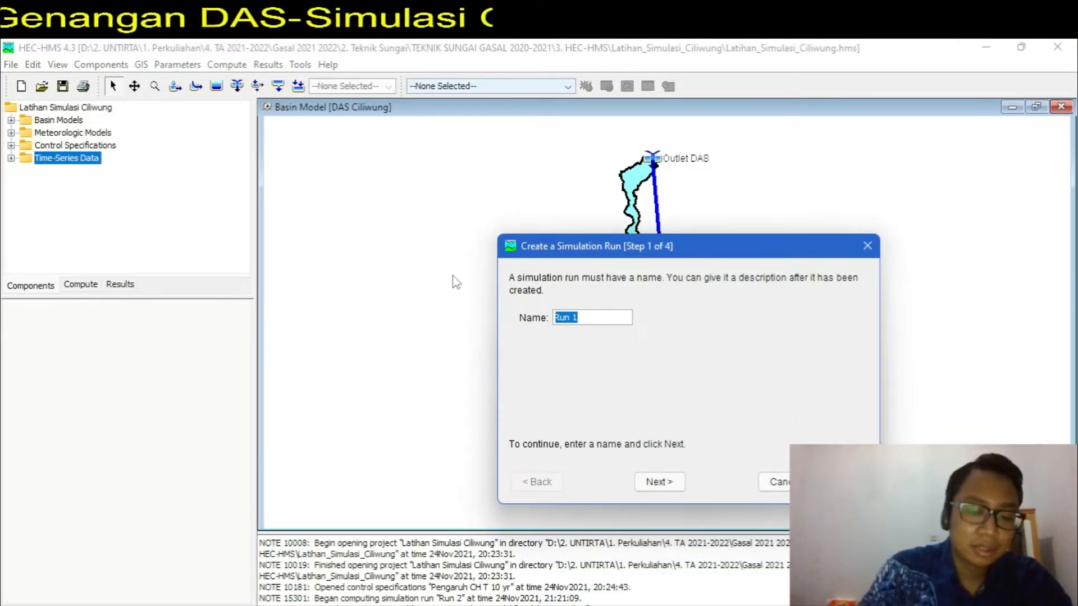
pyautogui.write('Debit T 10 Yr')
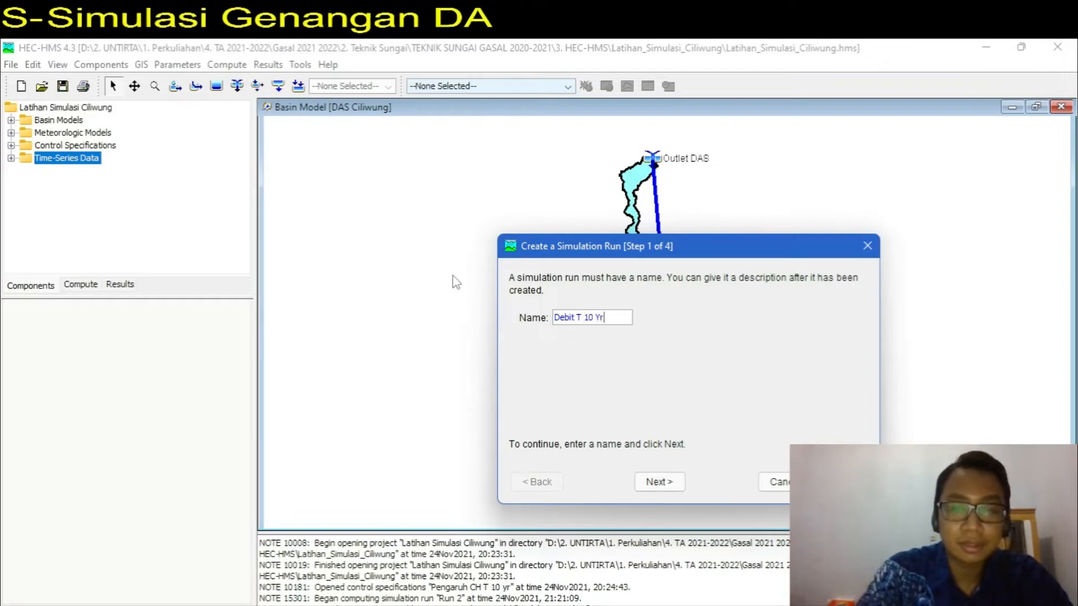
pyautogui.click(652, 482)
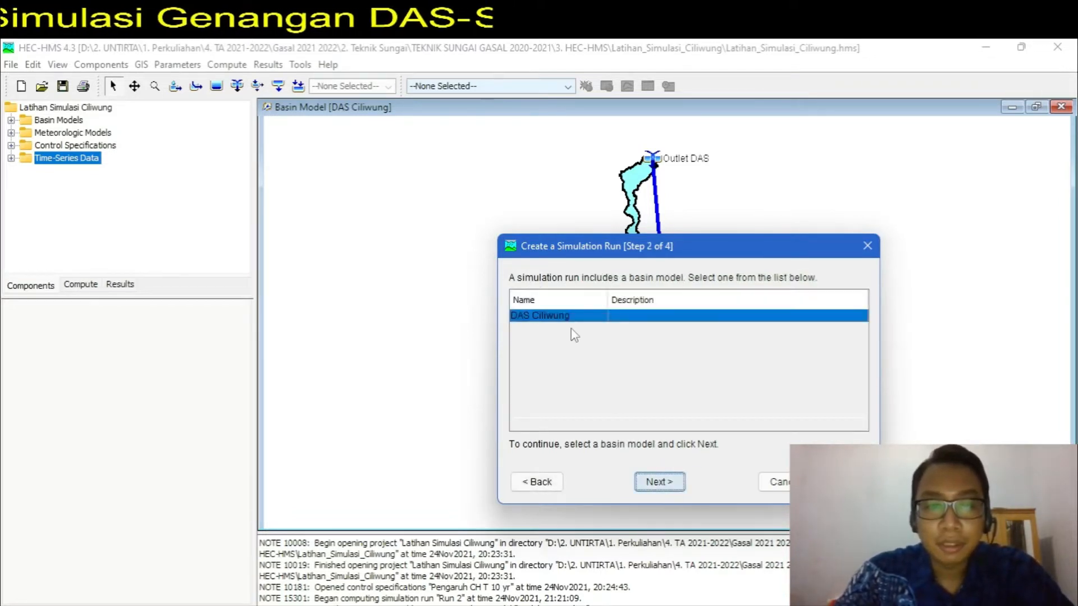
pyautogui.click(655, 481)
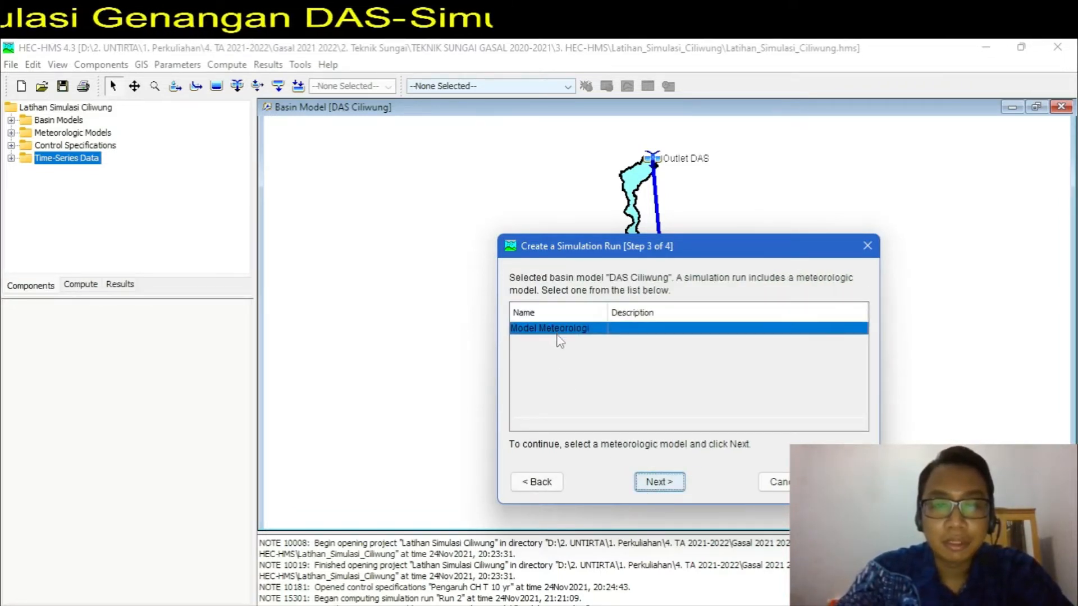
pyautogui.click(669, 483)
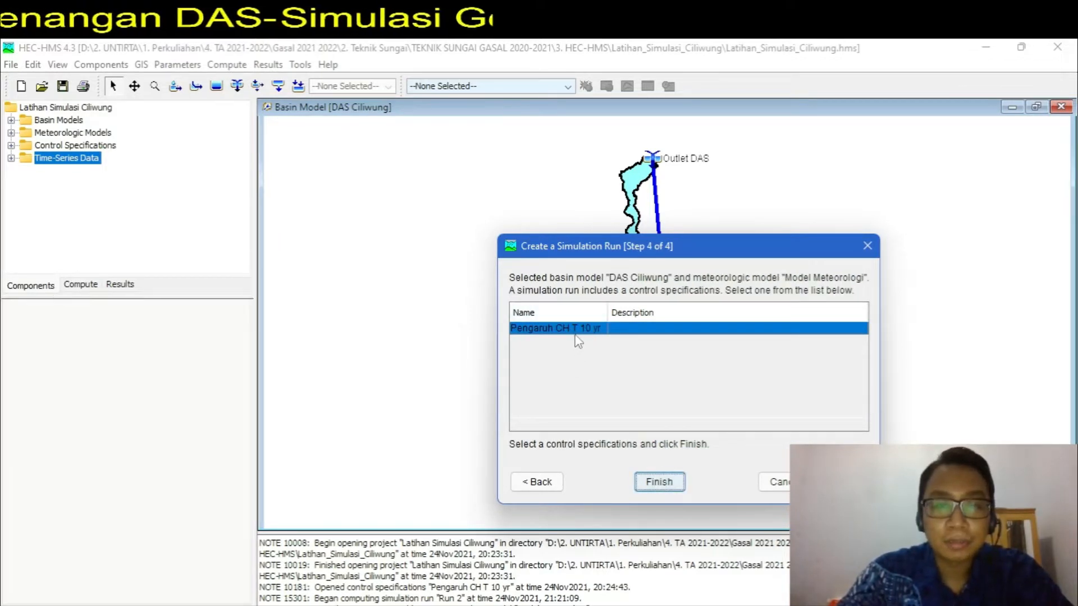
pyautogui.click(675, 484)
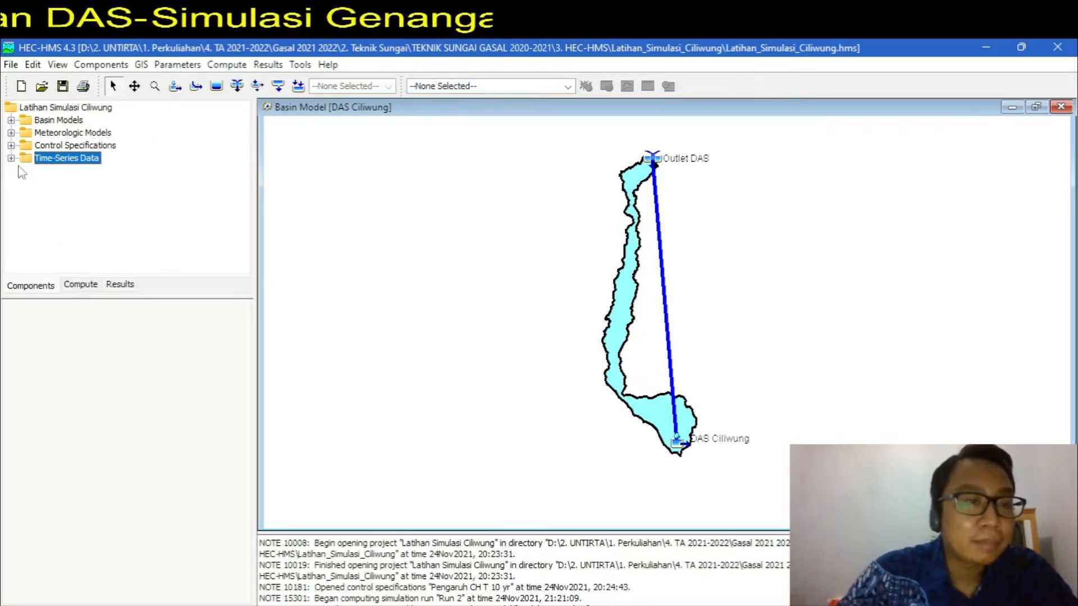
# Step: Compute the Debit T 10 Yr simulation run and close the finished progress window
pyautogui.click(85, 287)
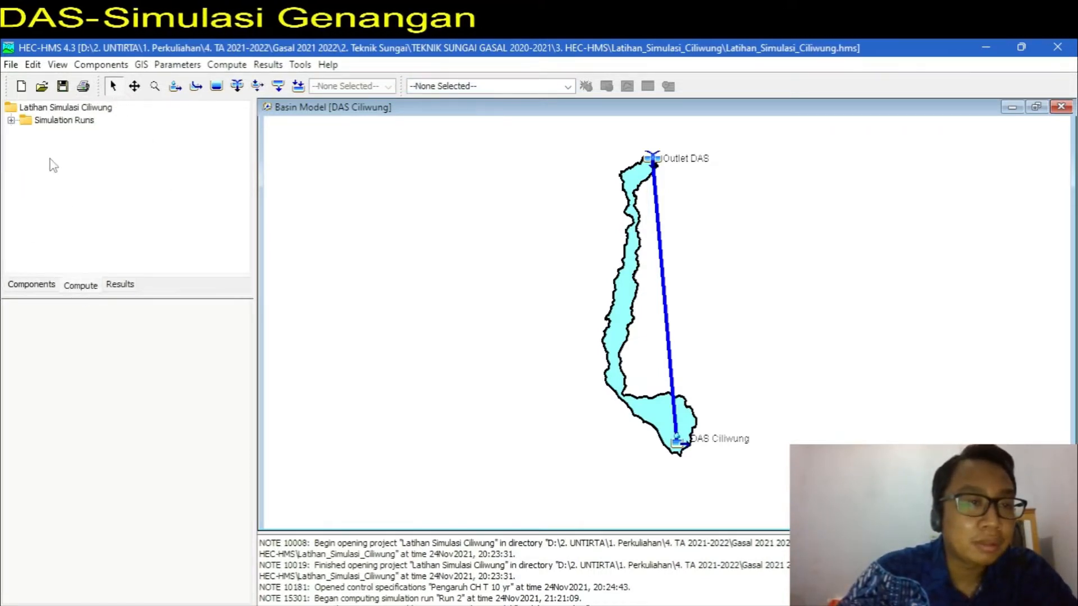
pyautogui.click(11, 120)
pyautogui.click(71, 133)
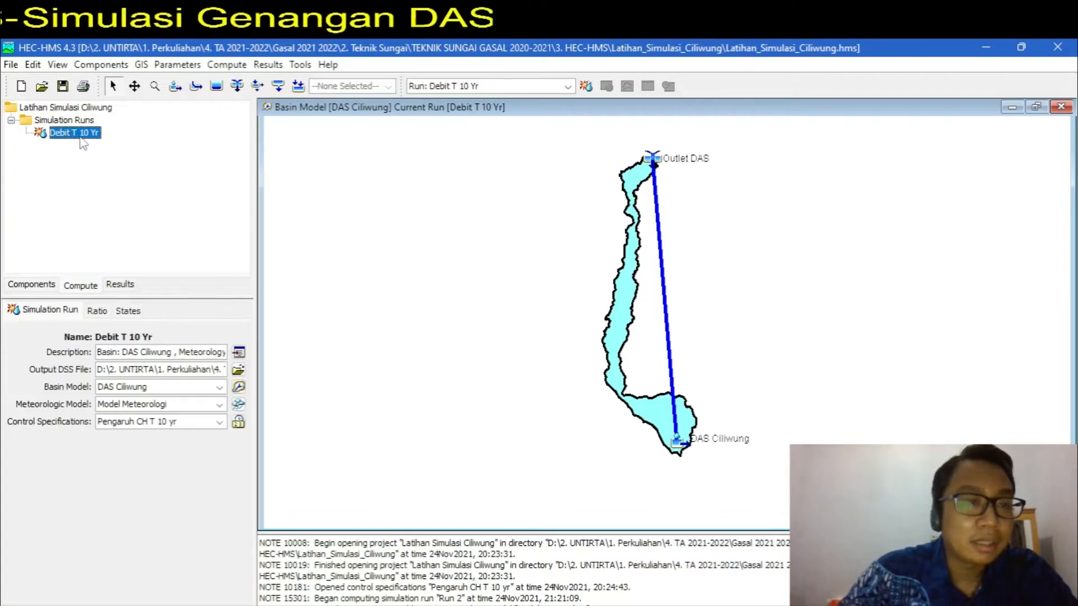
pyautogui.rightClick(82, 143)
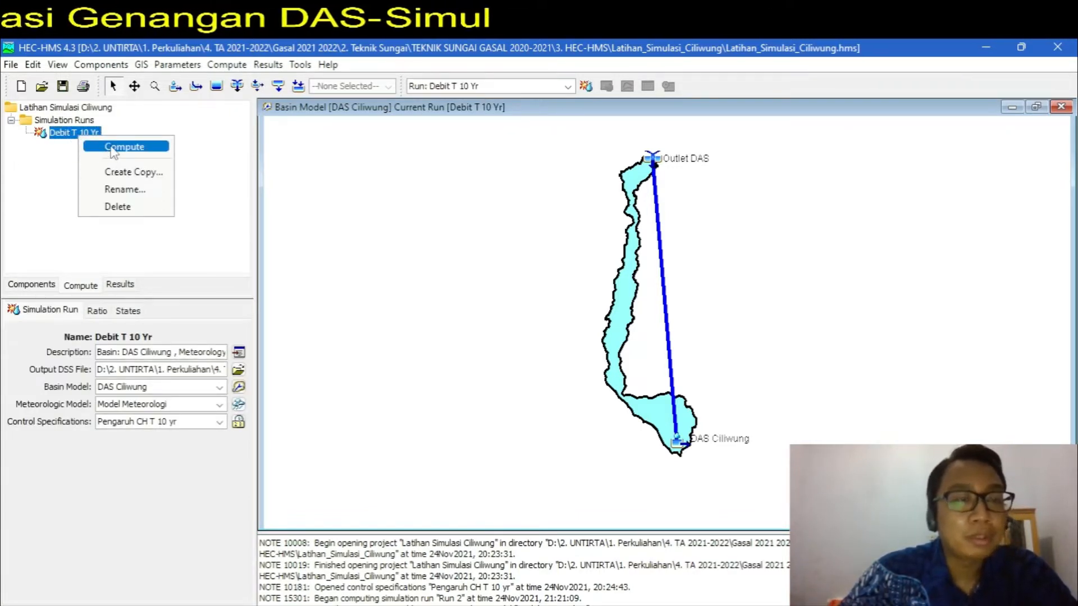
pyautogui.click(113, 147)
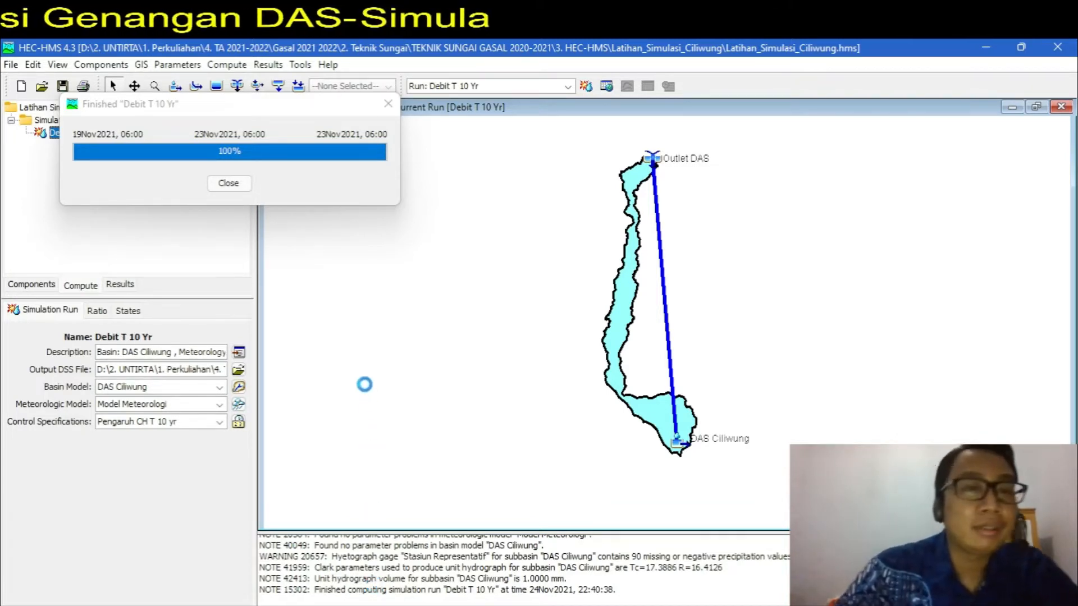
pyautogui.click(229, 184)
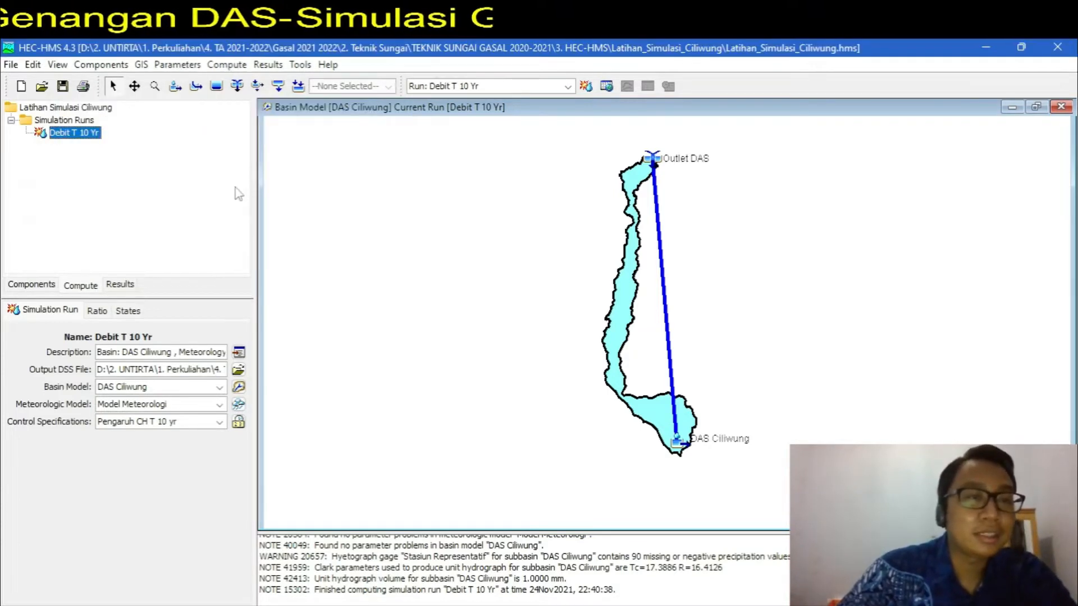
# Step: Look through the Debit T 10 Yr results available for DAS Ciliwung, Sungai Utama Ciliwung and Outlet DAS
pyautogui.click(119, 285)
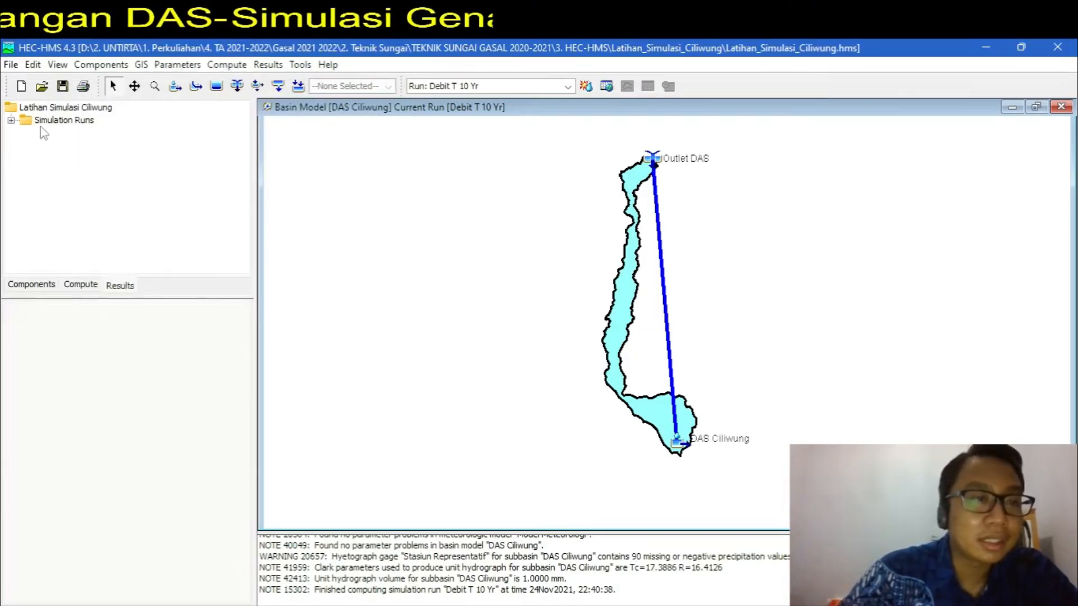
pyautogui.click(11, 120)
pyautogui.doubleClick(67, 134)
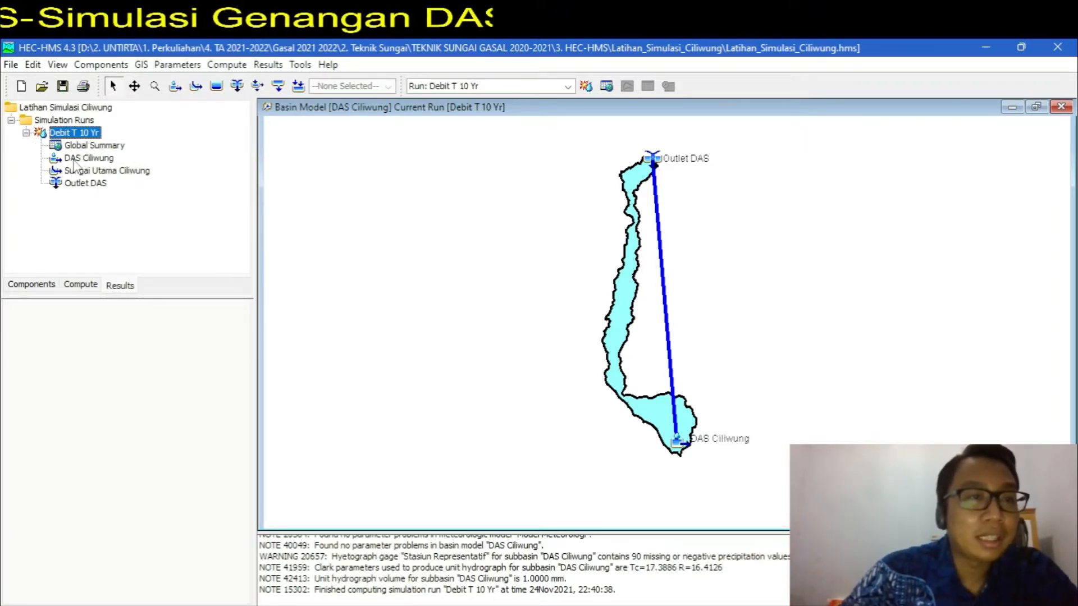
pyautogui.doubleClick(74, 160)
pyautogui.click(41, 159)
pyautogui.doubleClick(93, 171)
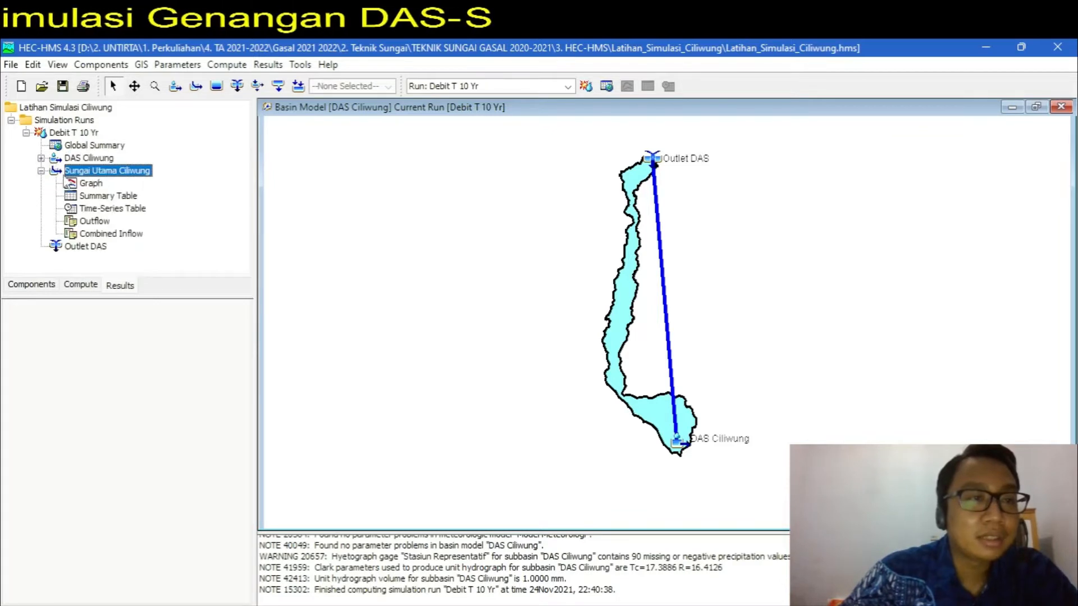
pyautogui.click(42, 171)
pyautogui.doubleClick(81, 184)
pyautogui.click(41, 183)
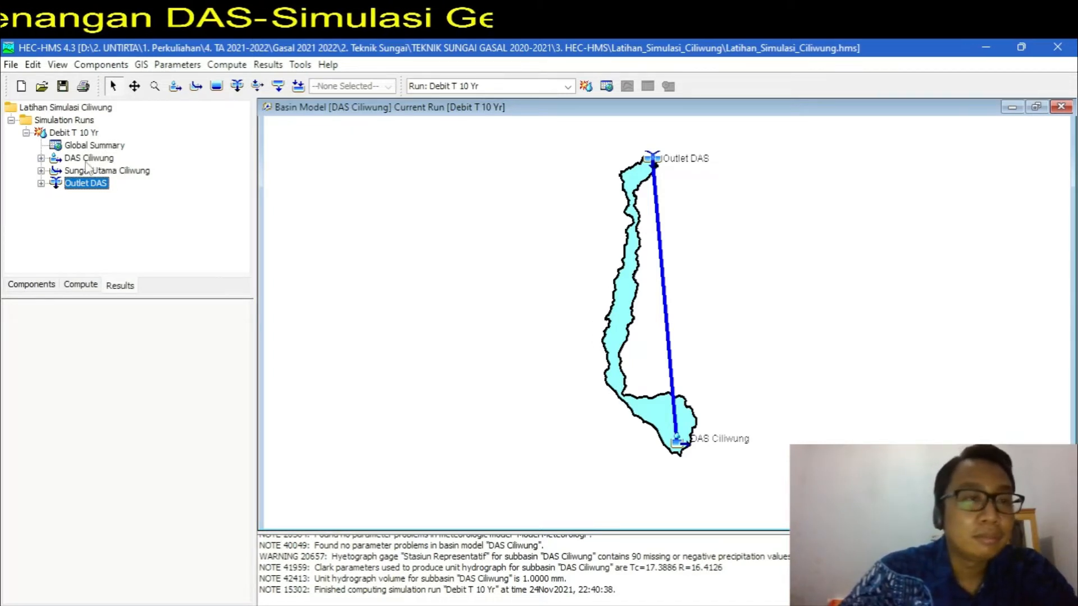
# Step: View the result graph and summary table of the DAS Ciliwung subbasin
pyautogui.click(41, 158)
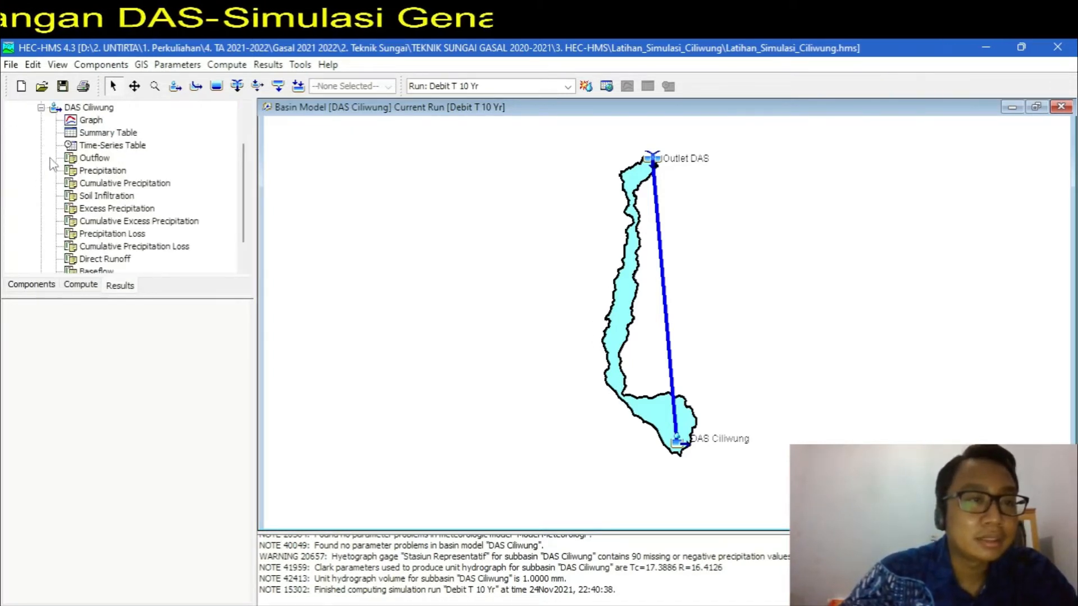
pyautogui.click(88, 121)
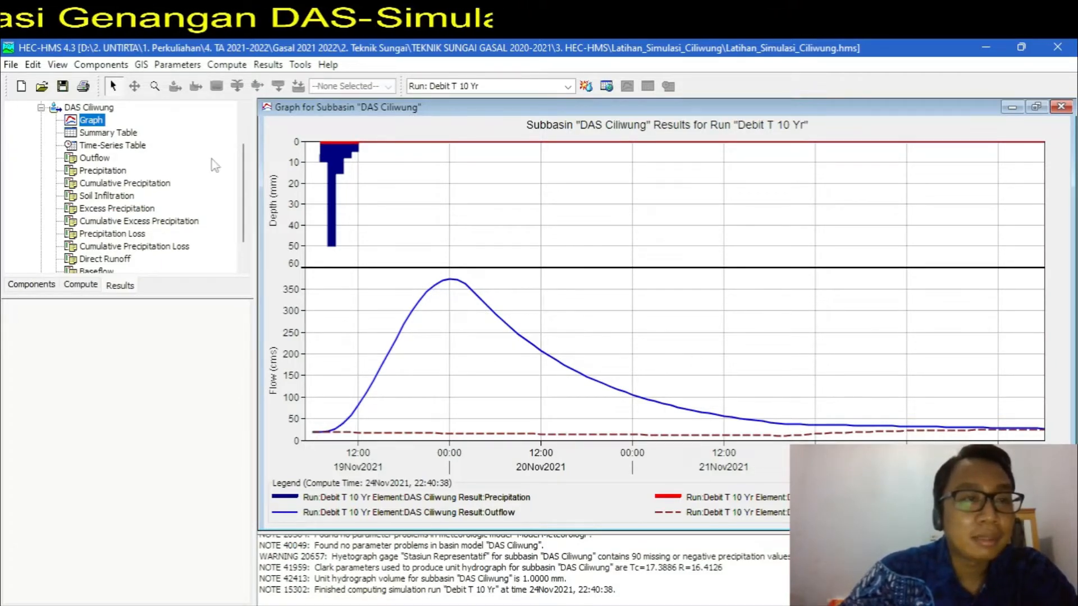
pyautogui.click(119, 134)
# Step: Examine the DAS Ciliwung time-series table through the end of the run, and return to QGIS
pyautogui.click(121, 146)
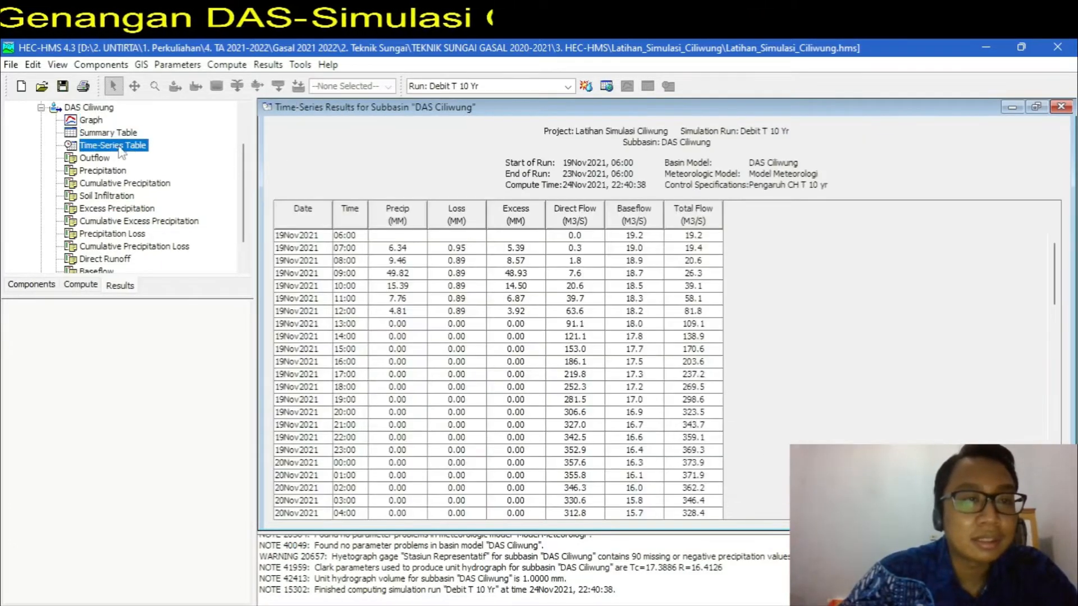
pyautogui.scroll(-18, 403, 326)
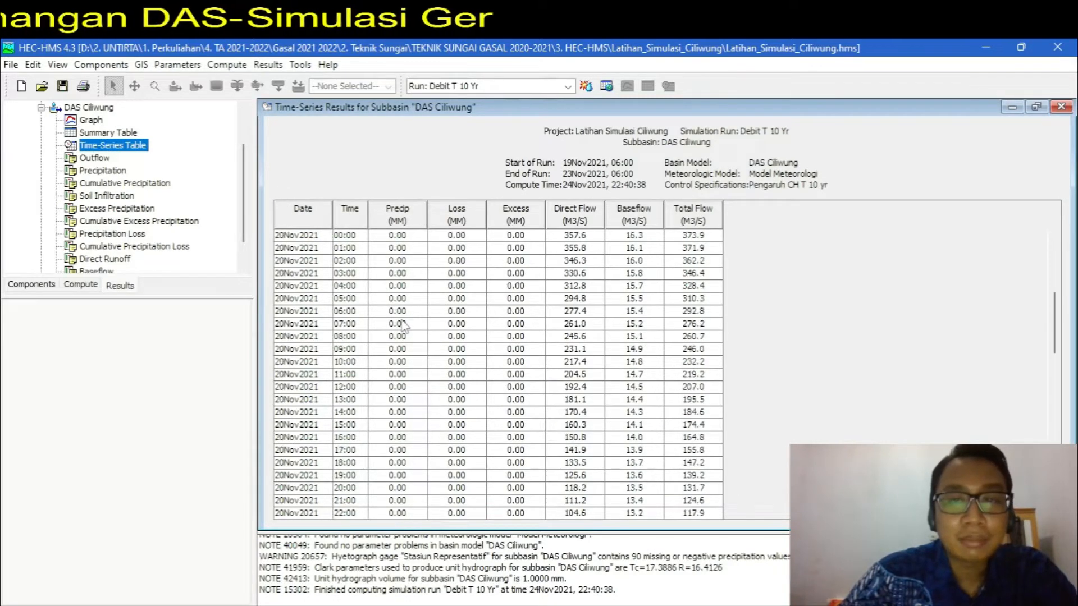
pyautogui.scroll(-5, 403, 326)
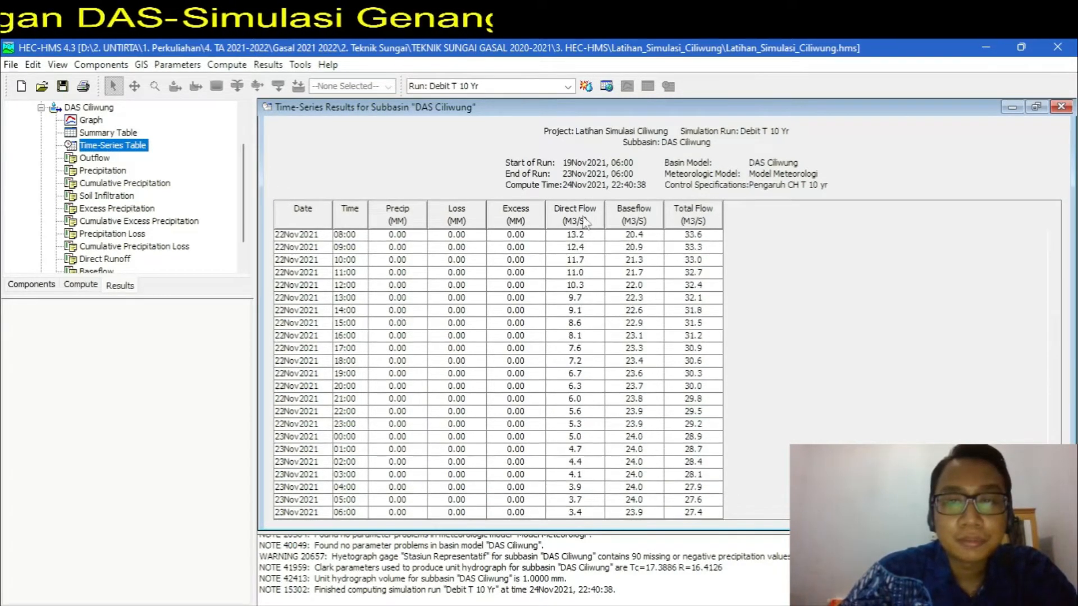
pyautogui.scroll(20, 709, 241)
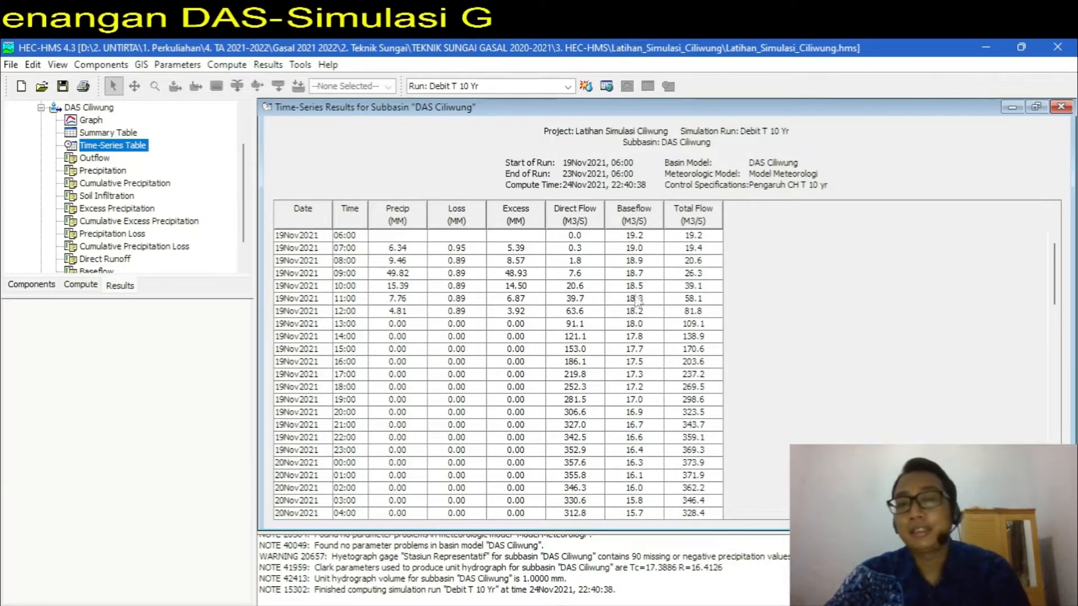
pyautogui.moveTo(743, 605)
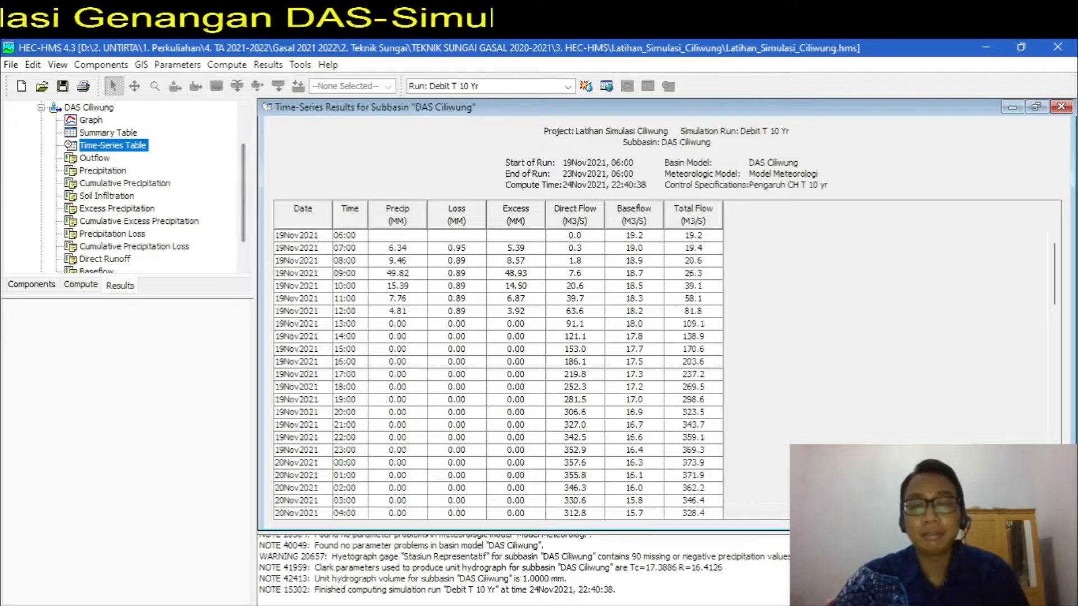
pyautogui.click(991, 51)
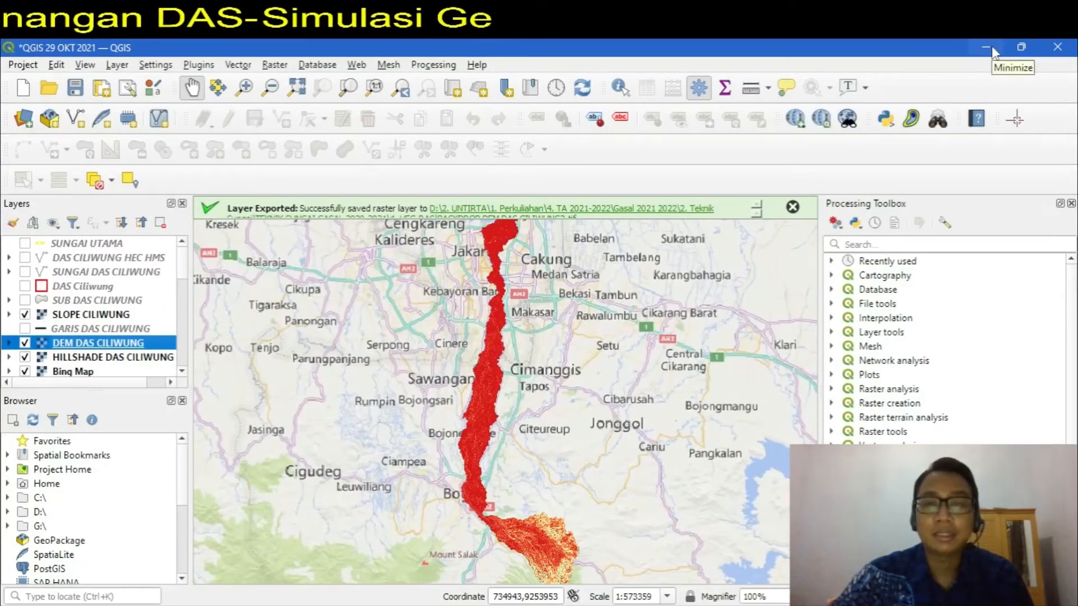
# Step: Minimize the open windows and switch to HEC-RAS, placing its main window near the top of the desktop
pyautogui.click(991, 49)
pyautogui.click(992, 49)
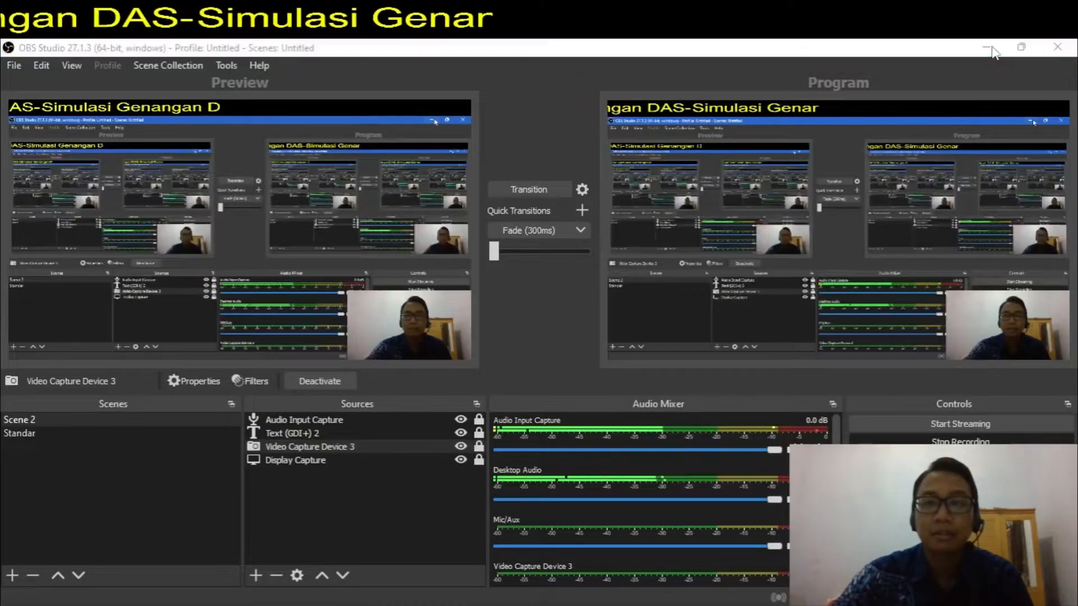
pyautogui.click(991, 50)
pyautogui.click(992, 51)
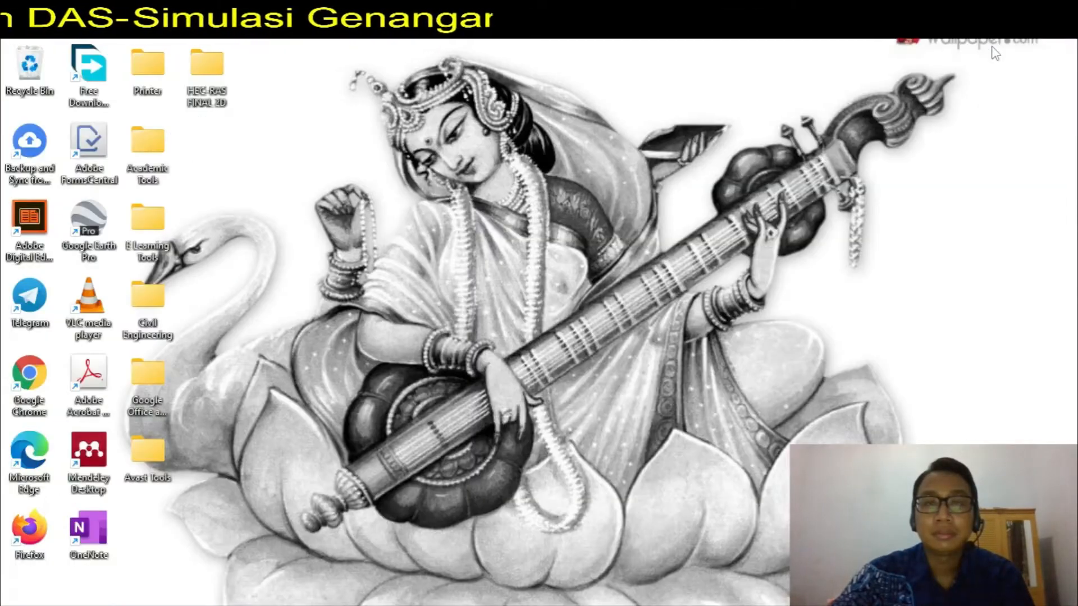
pyautogui.click(682, 605)
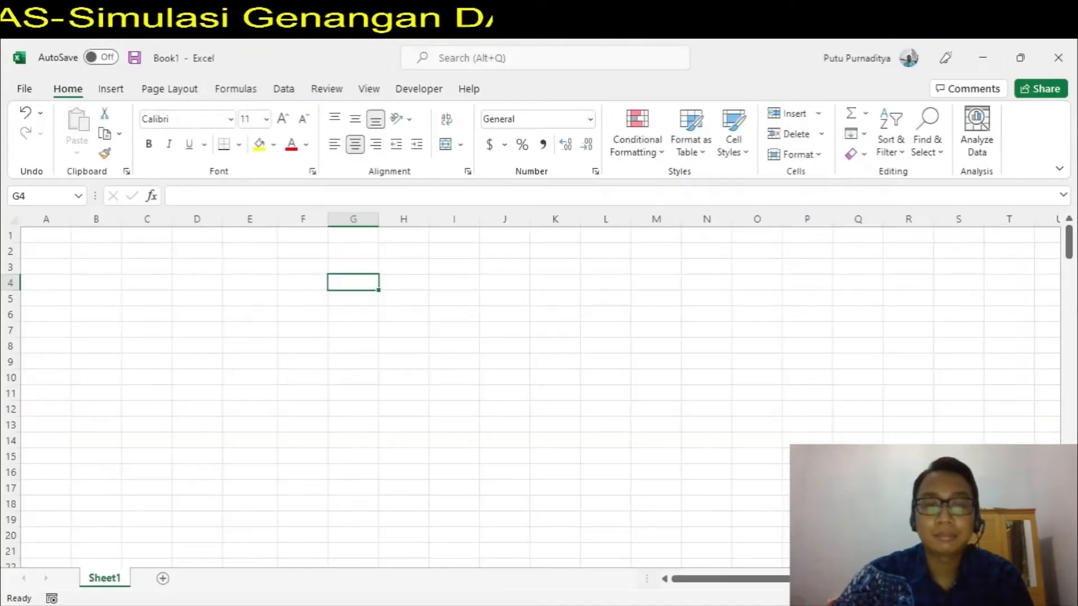
pyautogui.click(682, 605)
pyautogui.moveTo(712, 605)
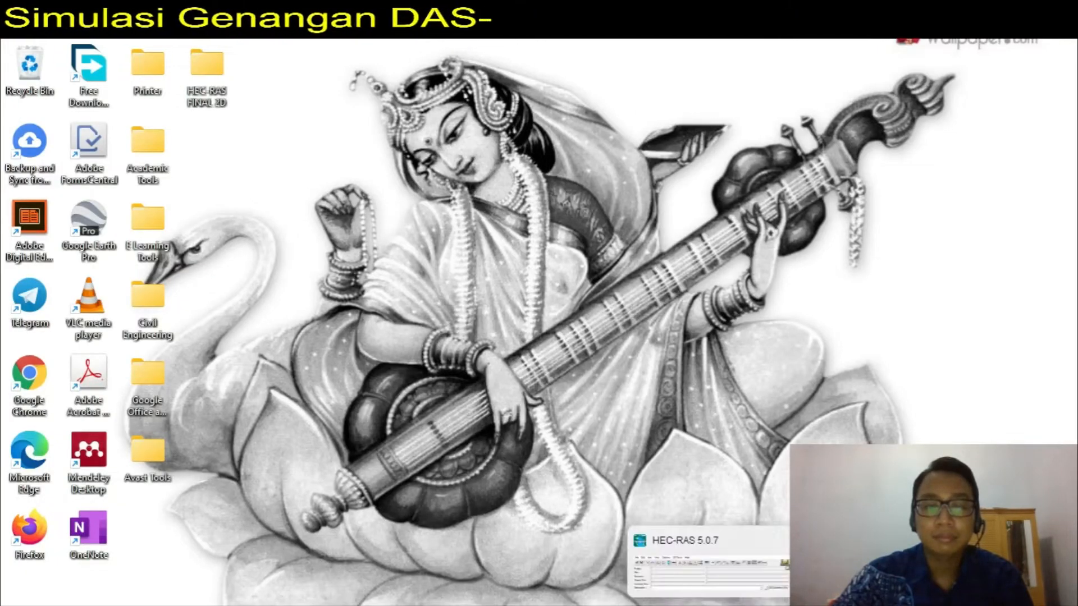
pyautogui.click(712, 605)
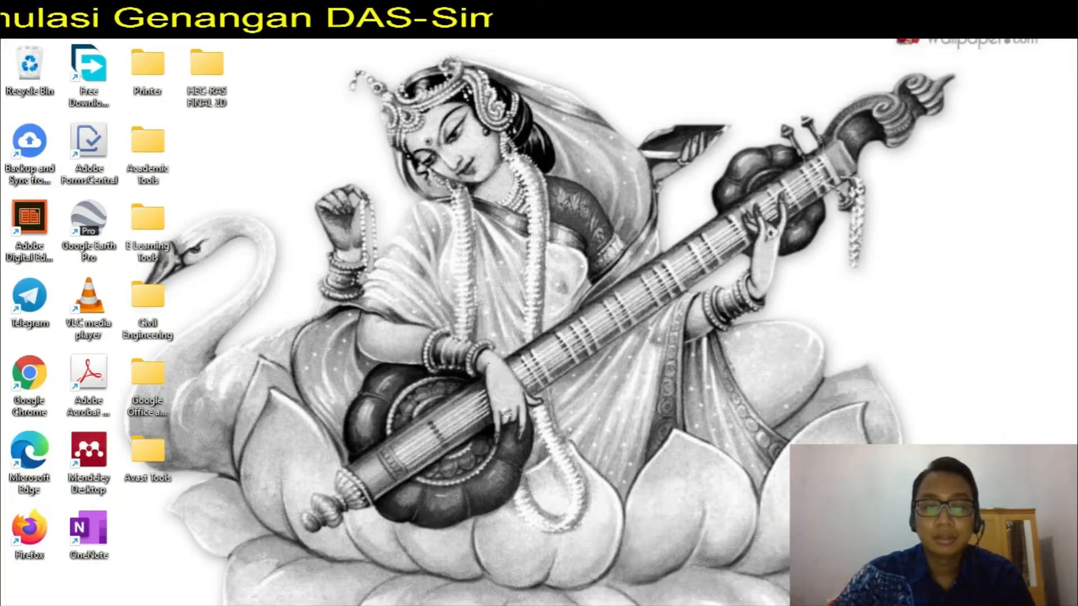
pyautogui.moveTo(493, 174); pyautogui.dragTo(511, 72)
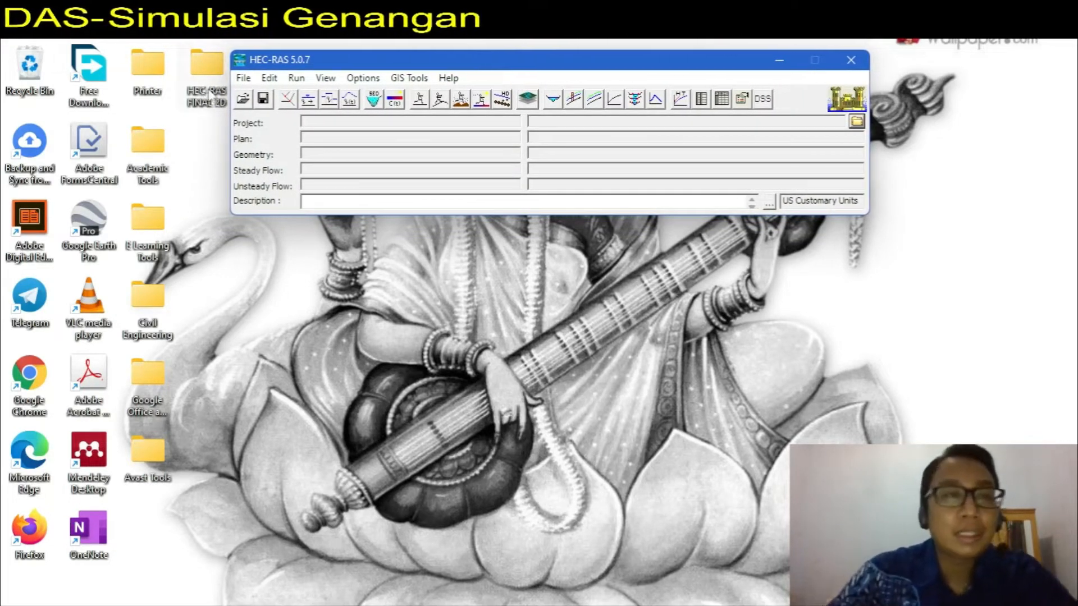
# Step: Start a new project in the folder D:\2. UNTIRTA\1. Perkuliahan\4. TA 2021-2022\Gasal 2021 2022\2. Teknik Sungai\TEKNIK SUNGAI GASAL 2020-2021\4. HEC-RAS
pyautogui.click(243, 78)
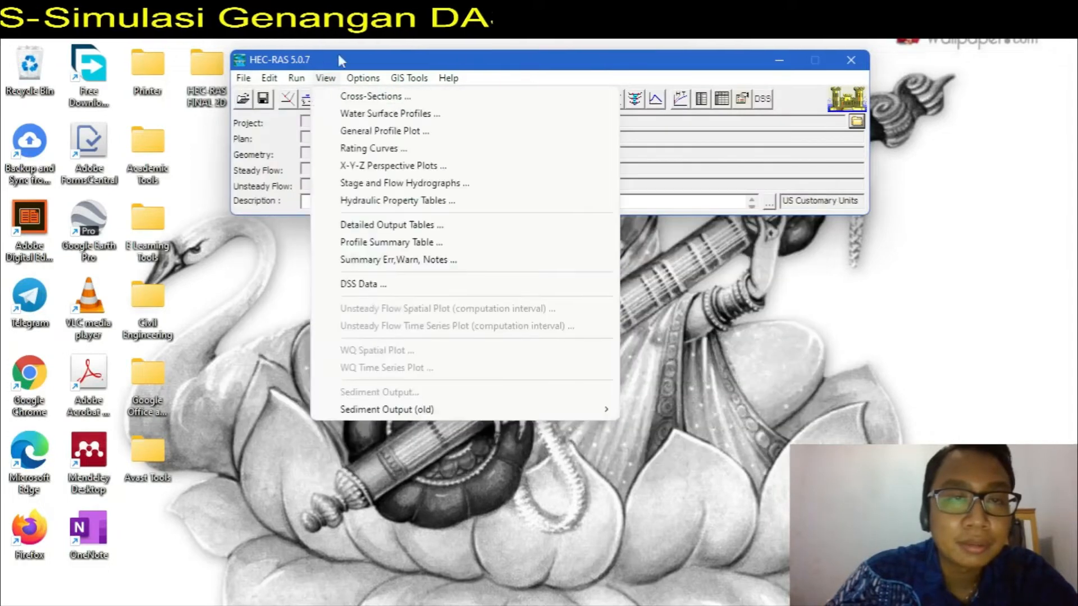
pyautogui.click(339, 52)
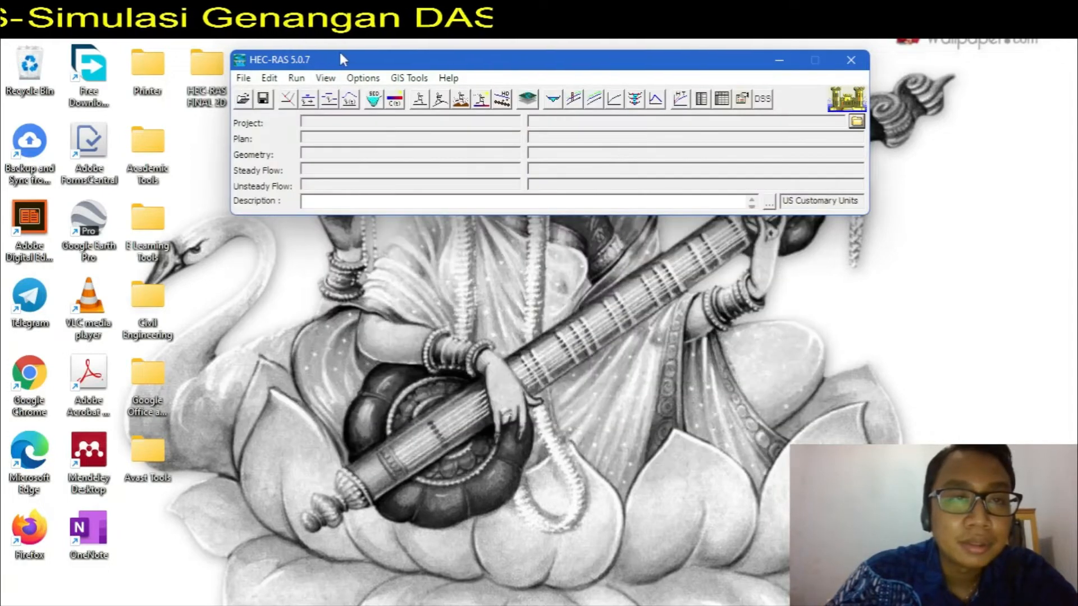
pyautogui.click(243, 78)
pyautogui.click(261, 96)
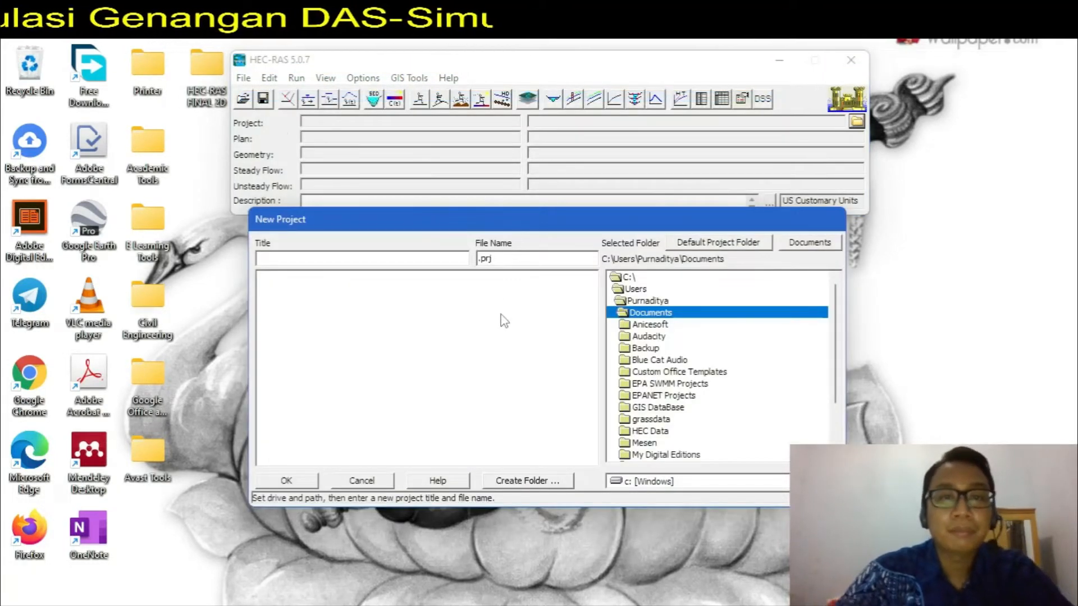
pyautogui.click(673, 481)
pyautogui.click(640, 507)
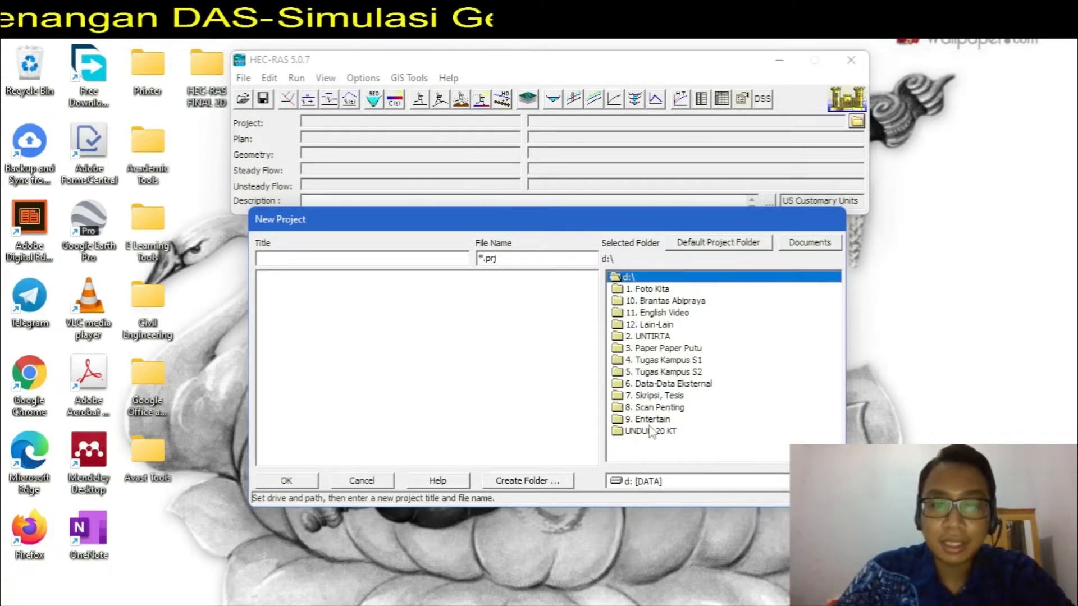
pyautogui.doubleClick(657, 336)
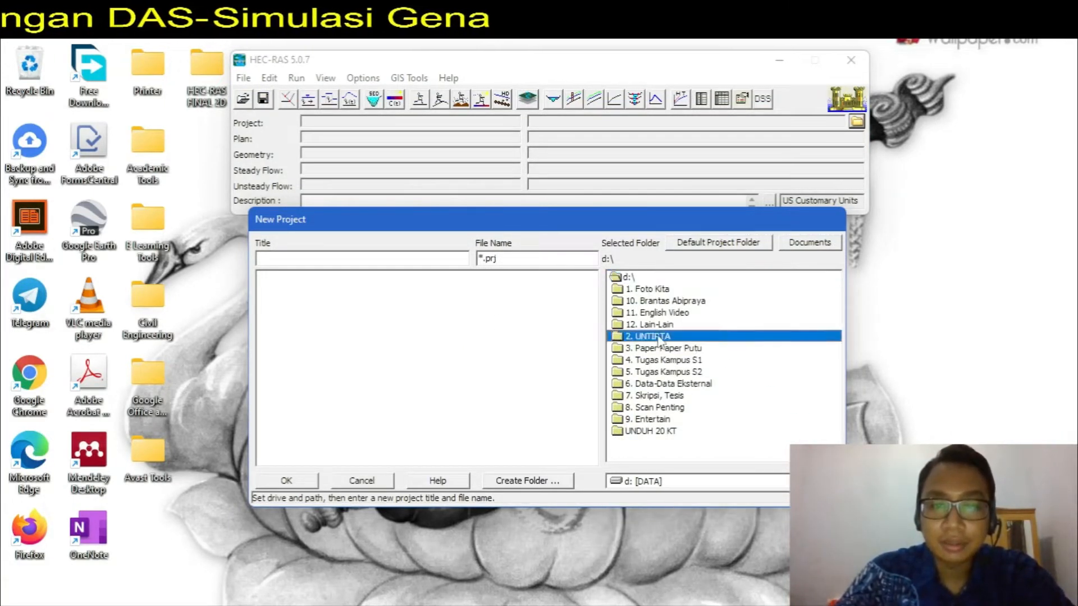
pyautogui.doubleClick(656, 302)
pyautogui.doubleClick(663, 372)
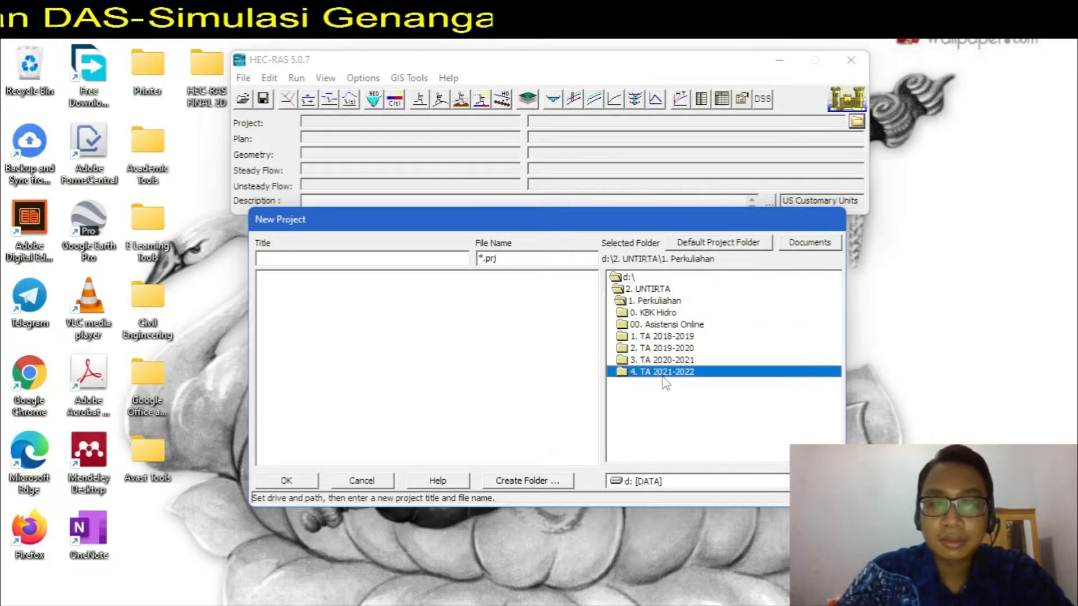
pyautogui.doubleClick(664, 324)
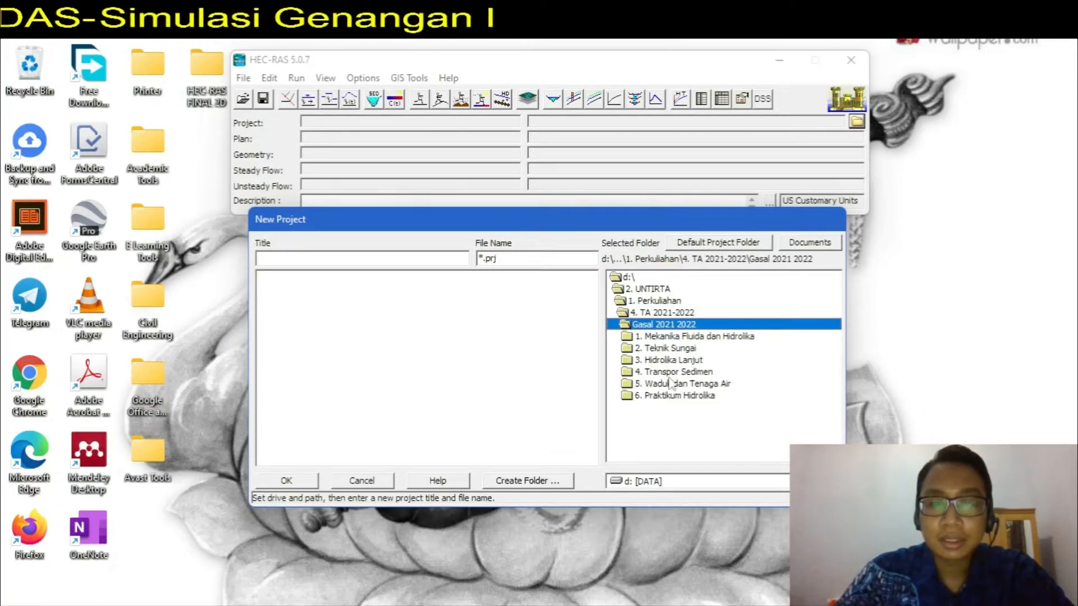
pyautogui.doubleClick(667, 348)
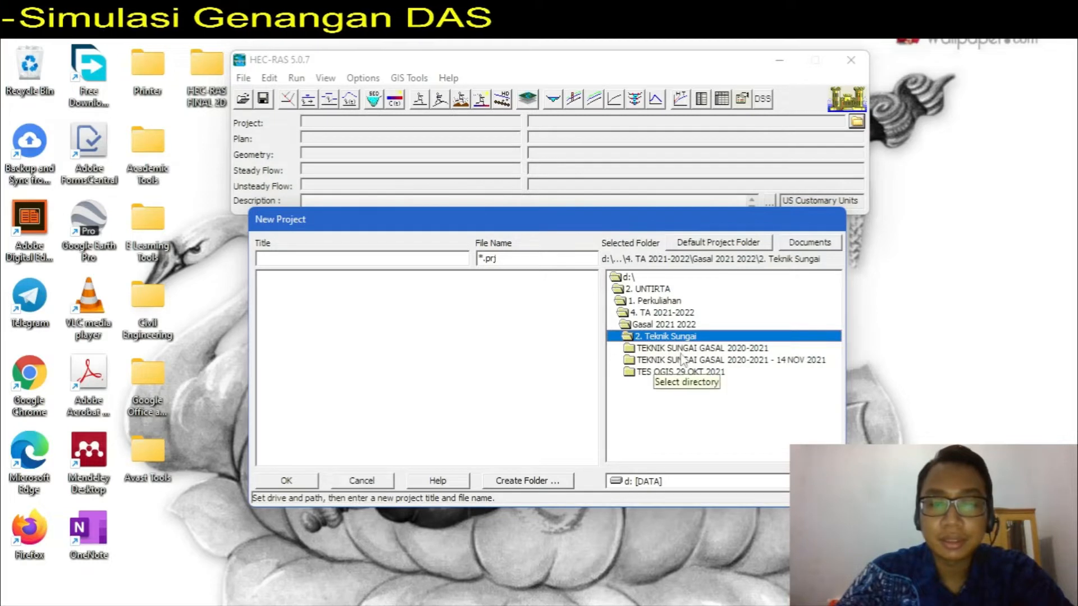
pyautogui.doubleClick(688, 349)
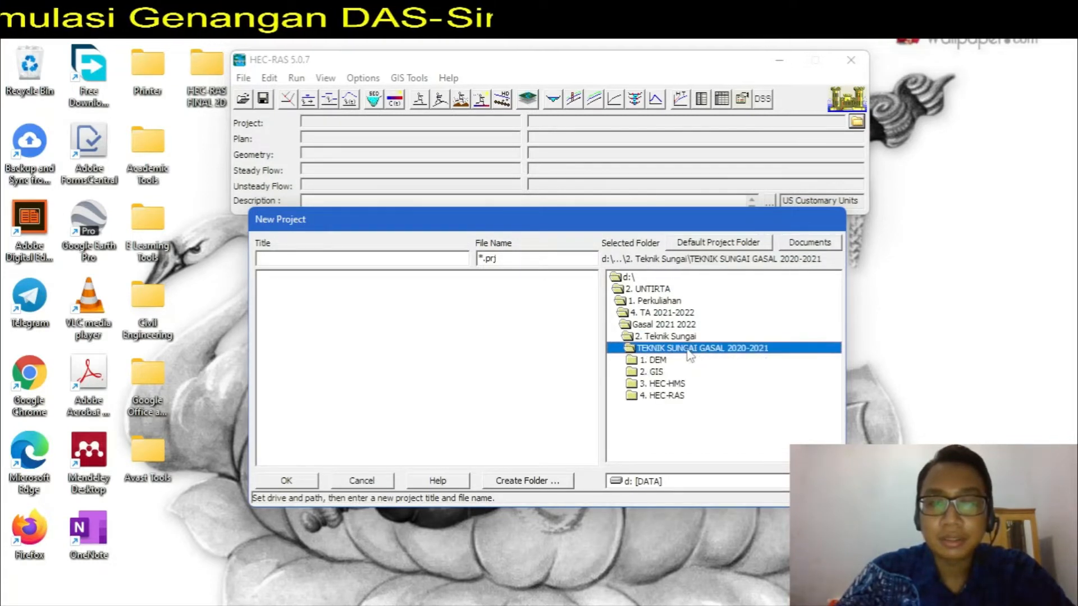
pyautogui.doubleClick(674, 396)
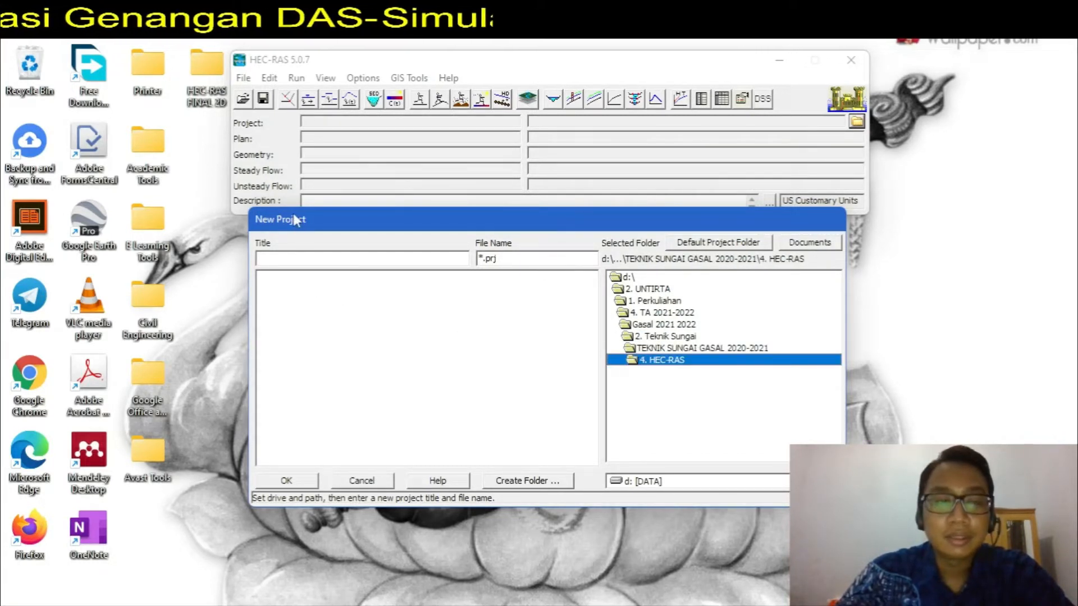
# Step: Title the new project Simulasi2DCiliwung and create it with the matching file name Simulasi2DCiliwung.prj
pyautogui.click(300, 259)
pyautogui.write('S')
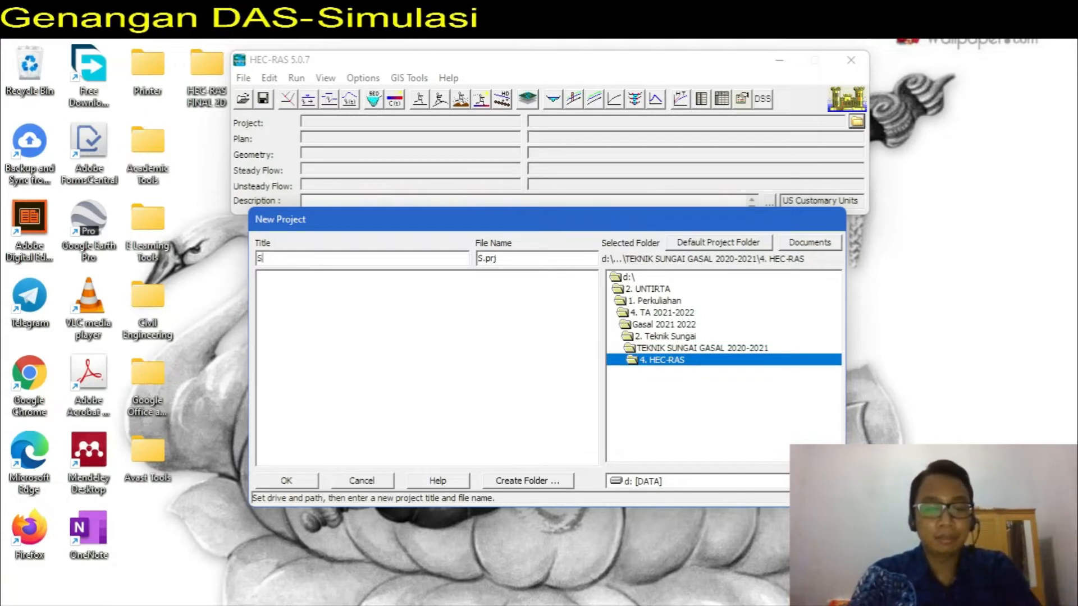
pyautogui.write('imulasi2D')
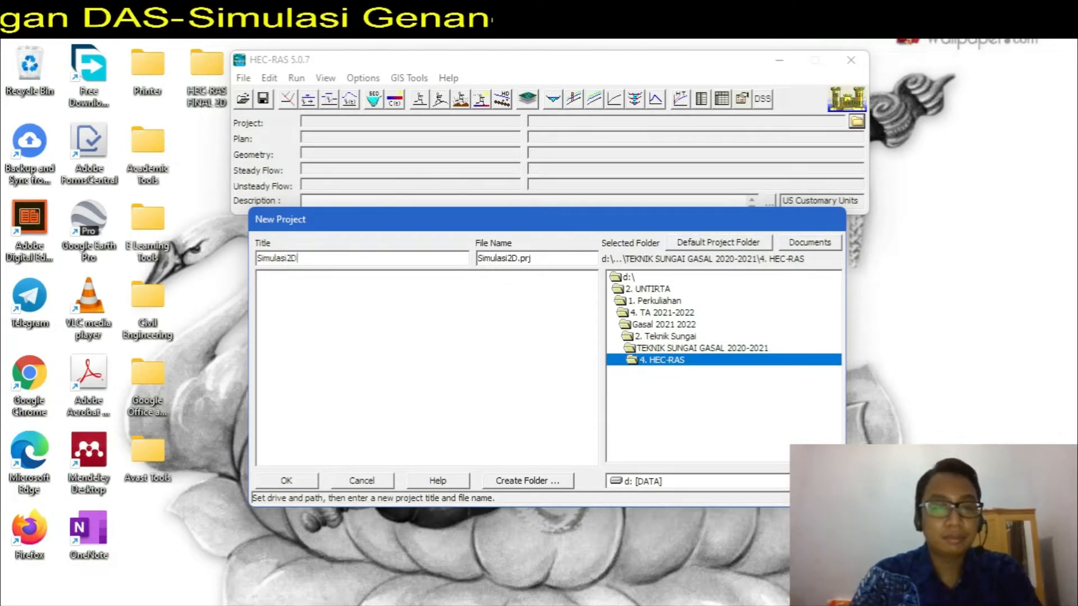
pyautogui.write('Cil')
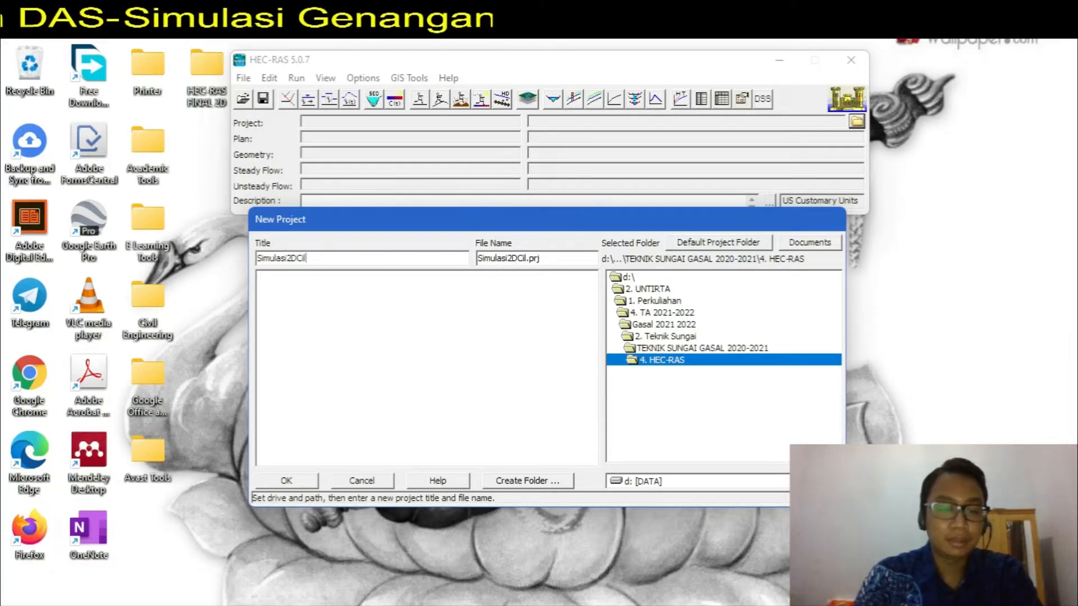
pyautogui.write('iwung')
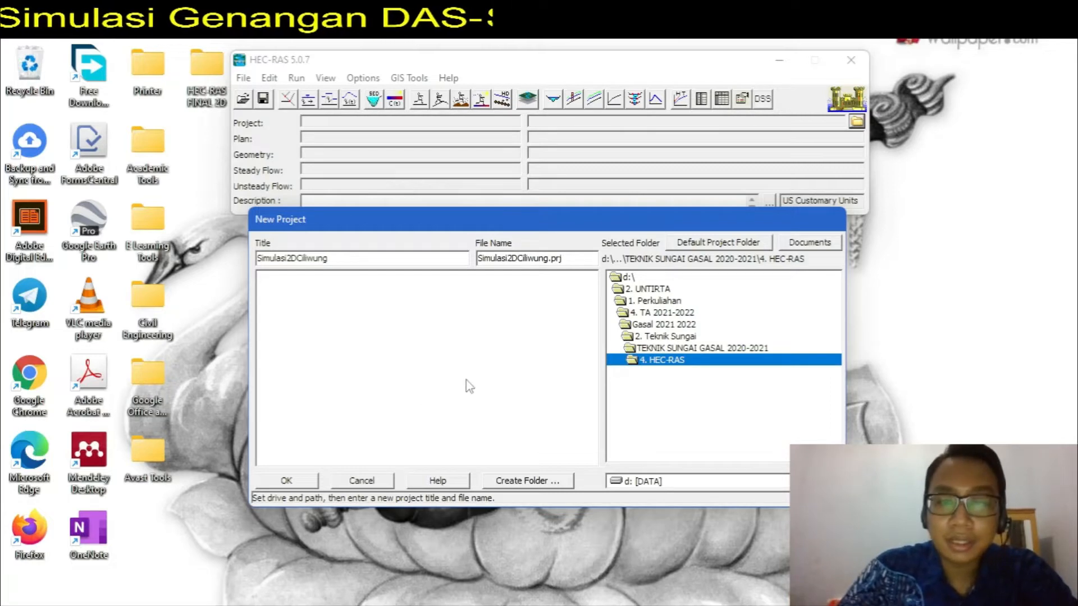
pyautogui.click(289, 483)
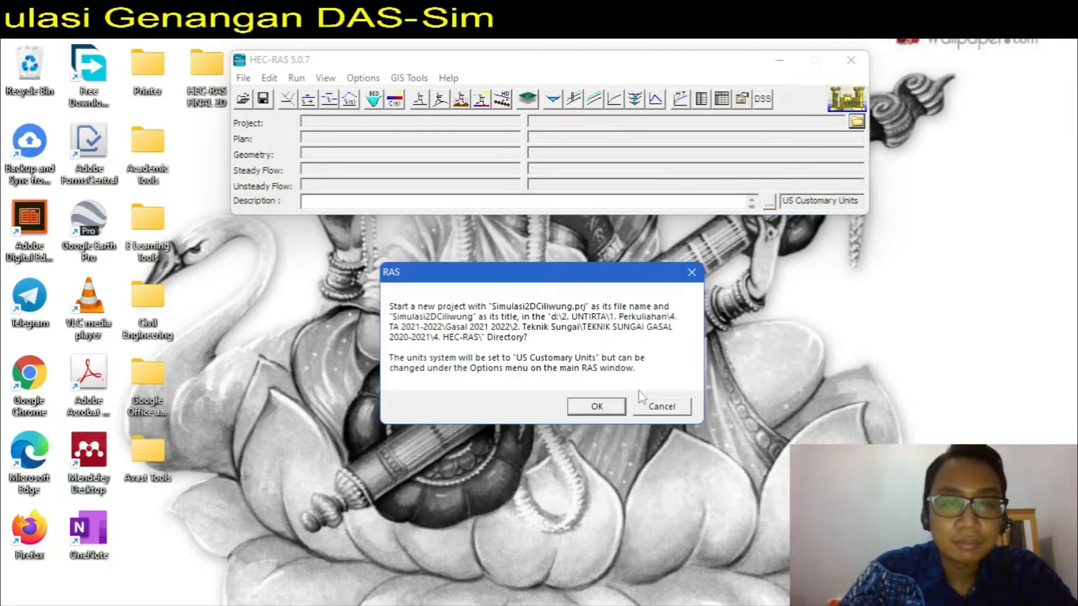
pyautogui.click(620, 410)
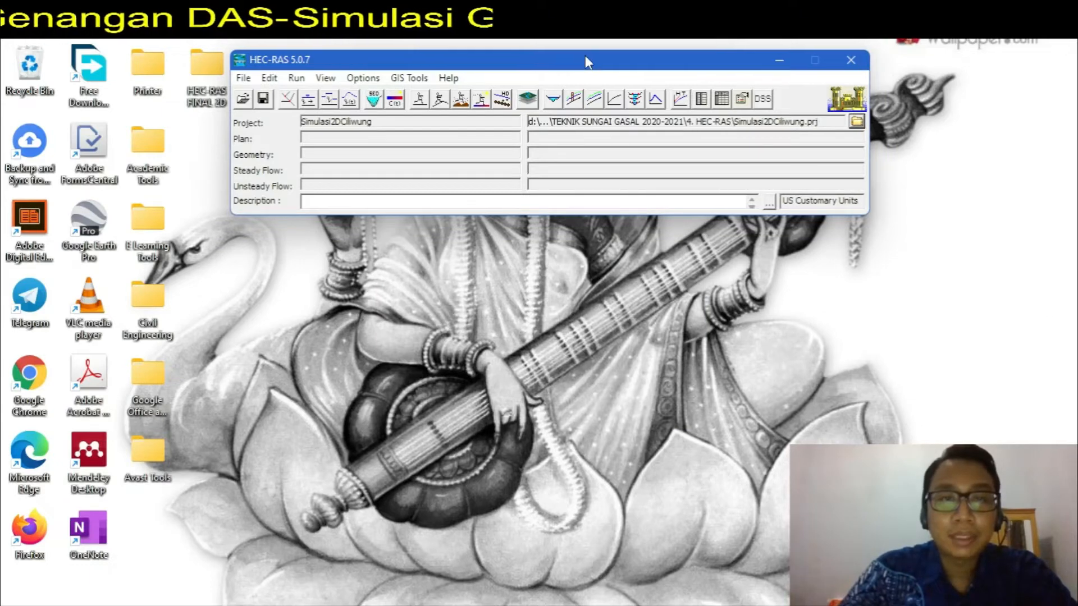
# Step: Set the project's unit system to System International (Metric System) and accept the change to SI
pyautogui.moveTo(585, 56); pyautogui.dragTo(637, 115)
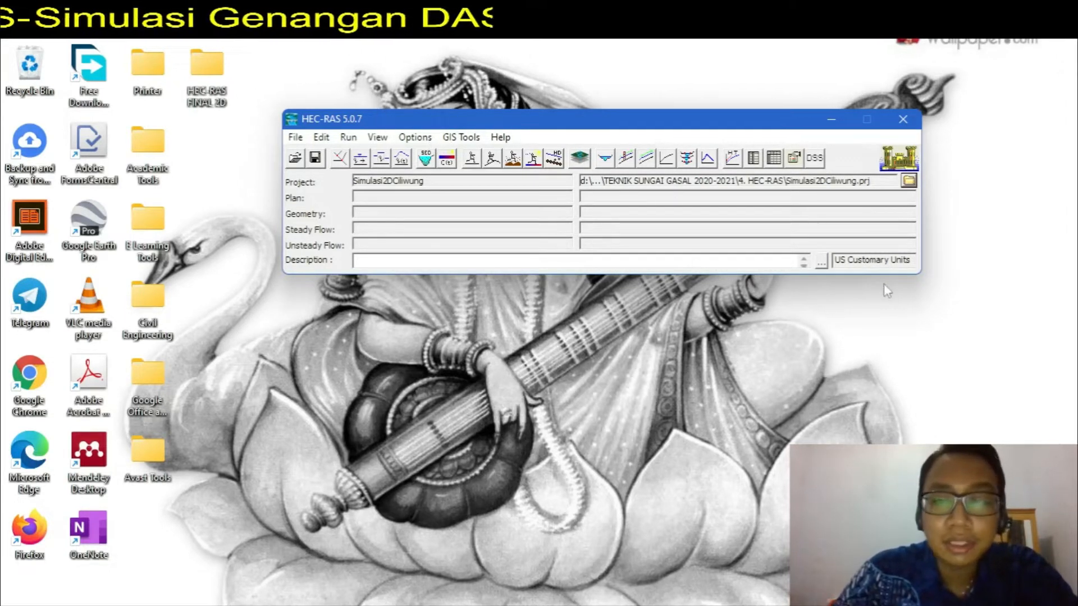
pyautogui.click(416, 139)
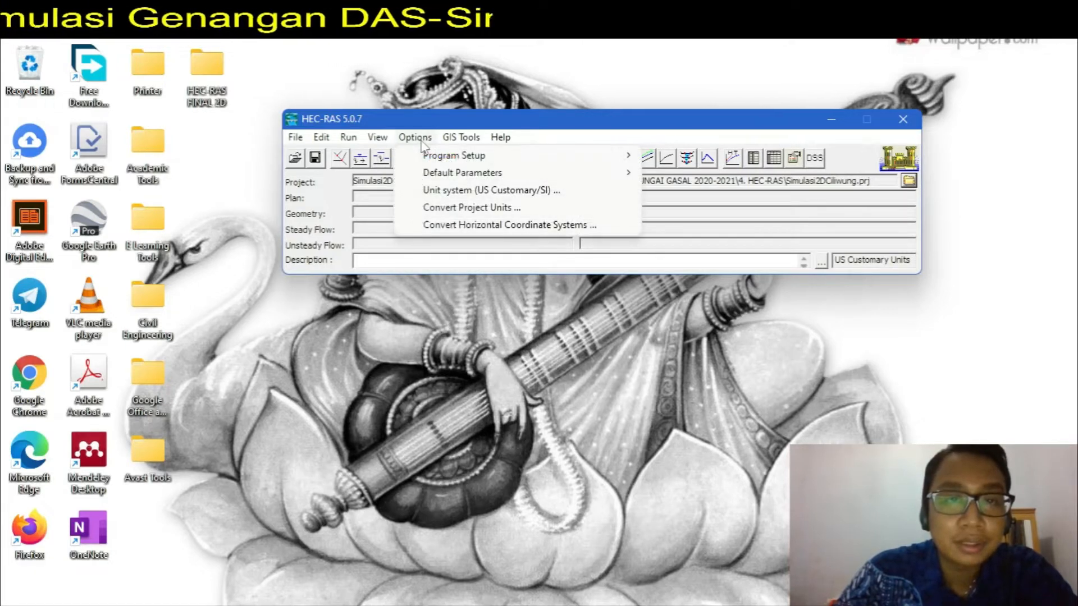
pyautogui.click(455, 191)
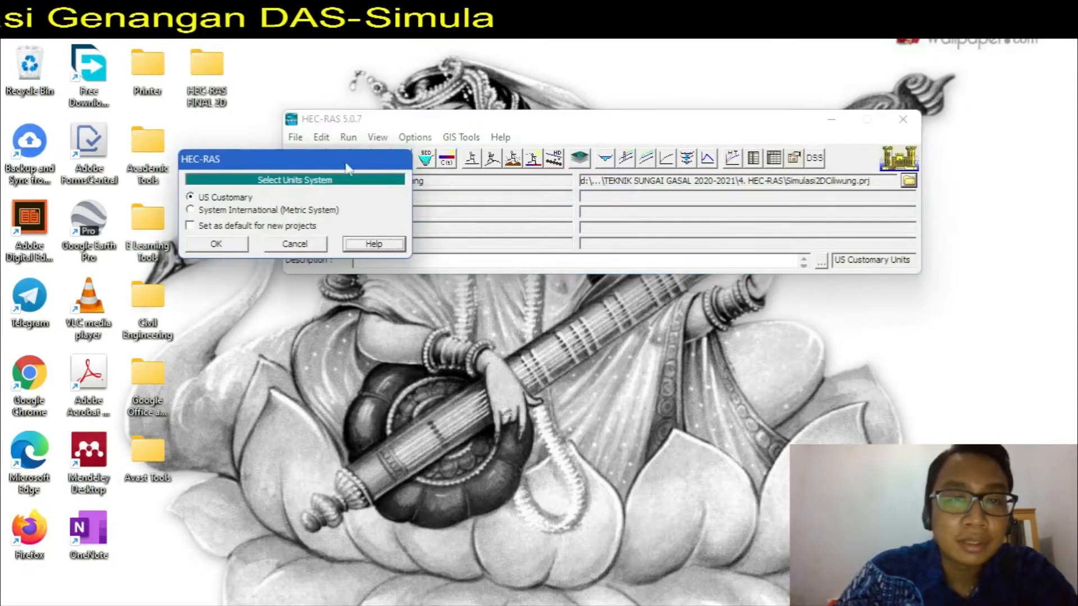
pyautogui.click(193, 211)
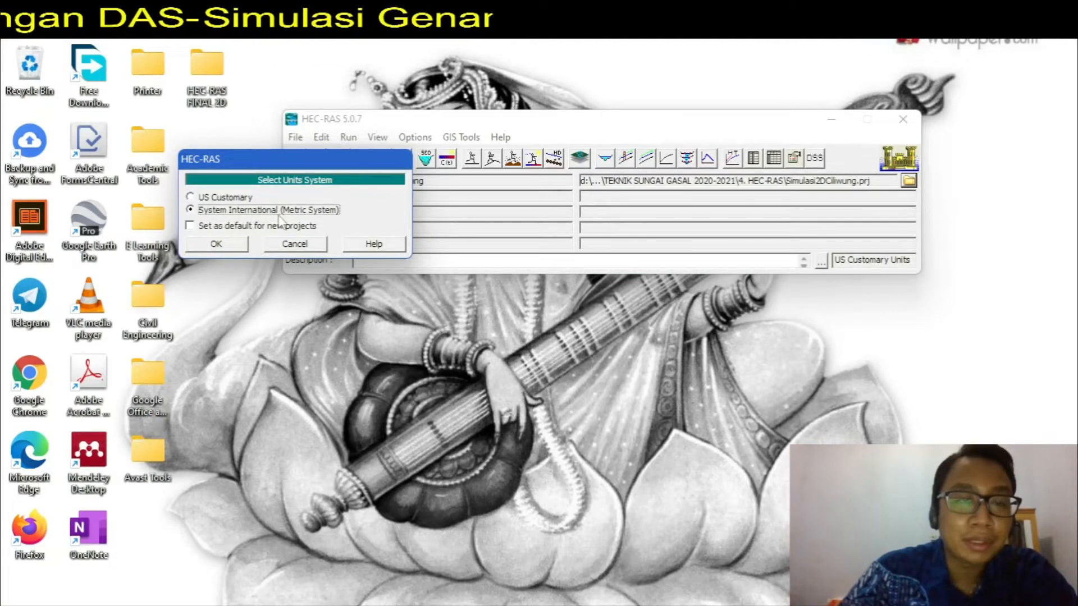
pyautogui.click(232, 250)
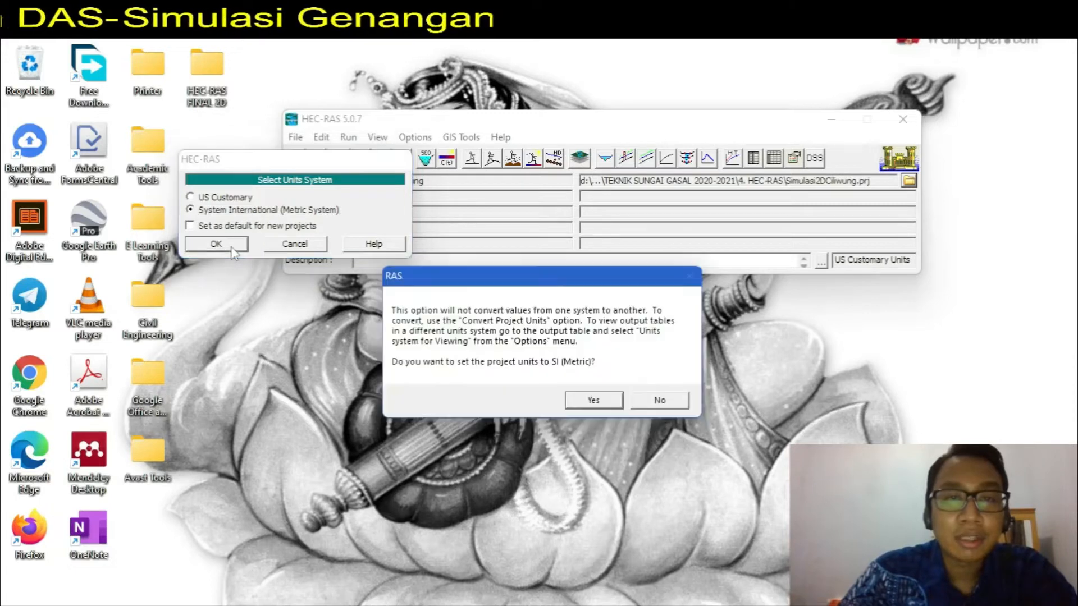
pyautogui.click(597, 405)
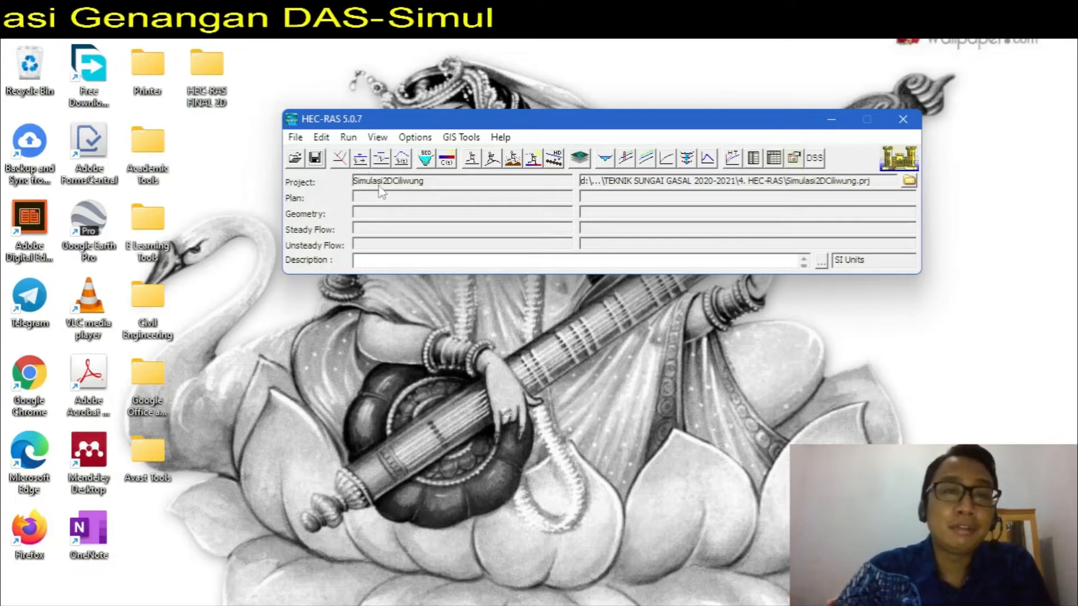
# Step: Open RAS Mapper and start a new RAS terrain layer without setting the project's spatial reference system
pyautogui.click(461, 138)
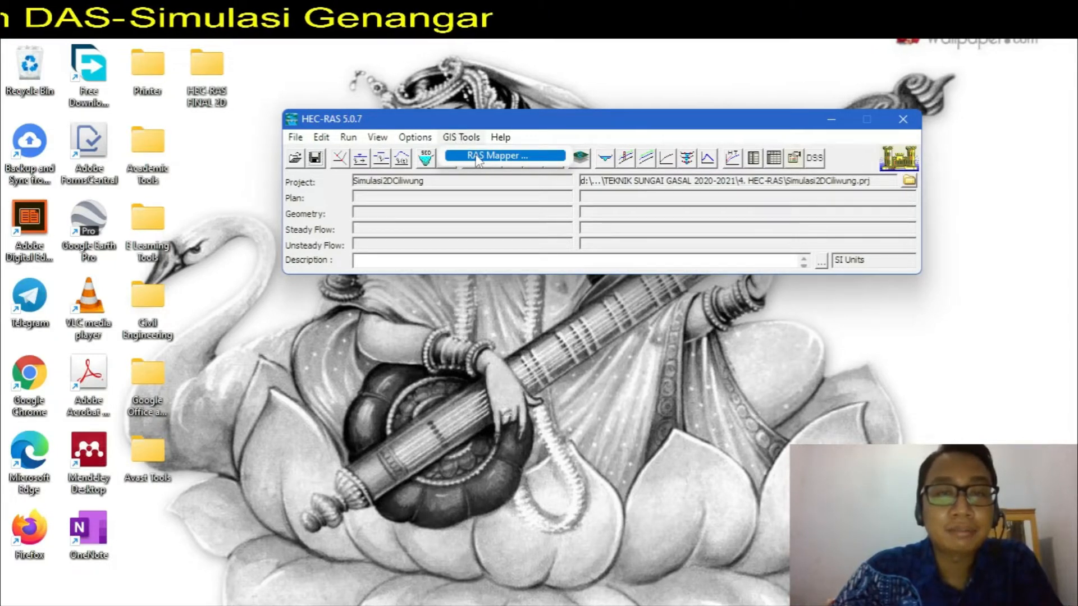
pyautogui.click(475, 157)
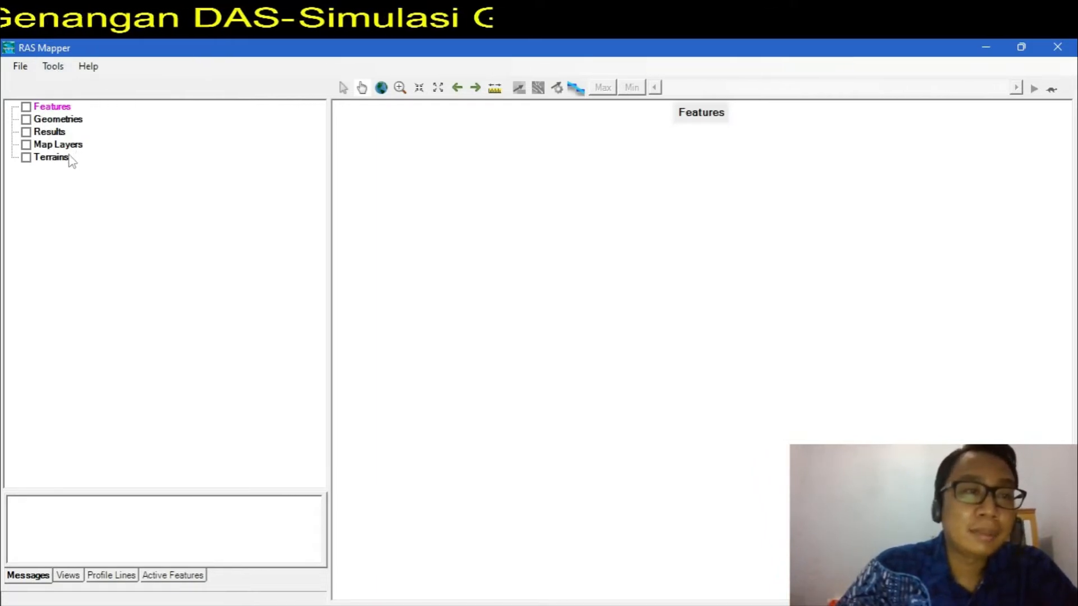
pyautogui.click(51, 157)
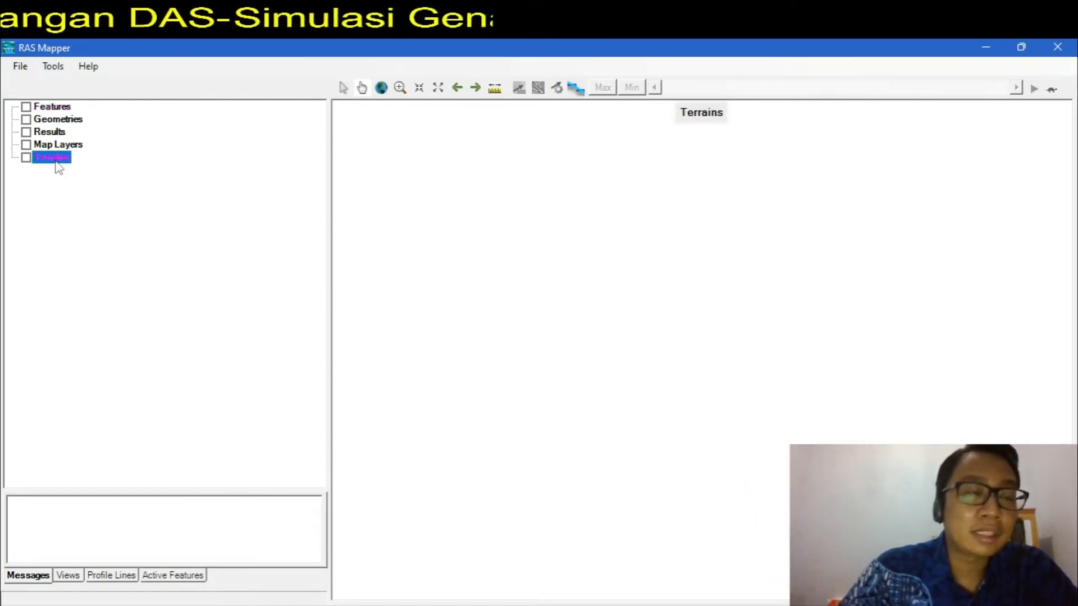
pyautogui.rightClick(58, 167)
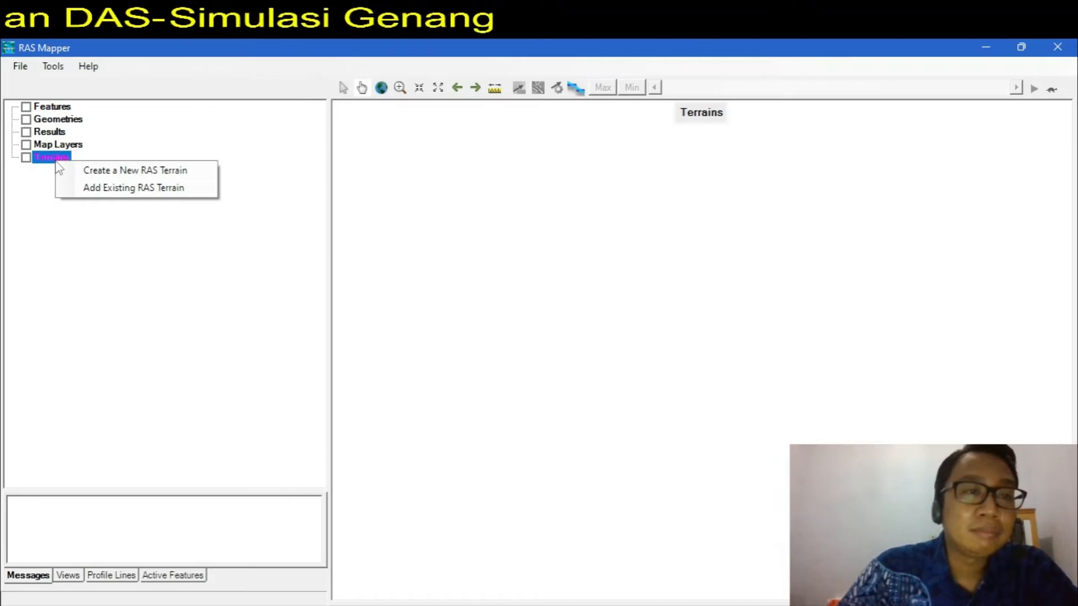
pyautogui.click(140, 176)
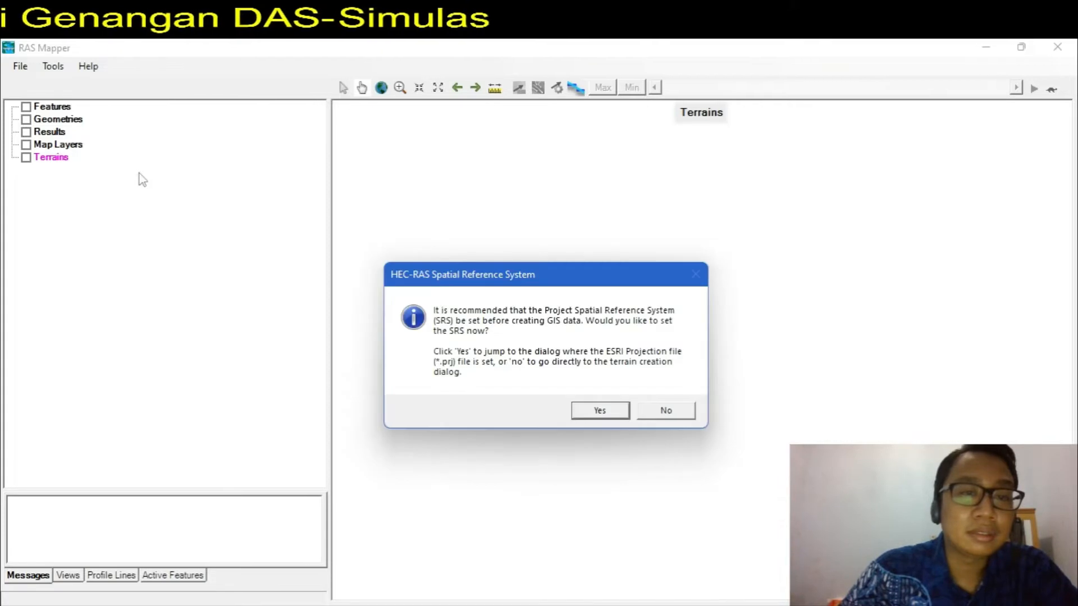
pyautogui.moveTo(521, 281); pyautogui.dragTo(548, 165)
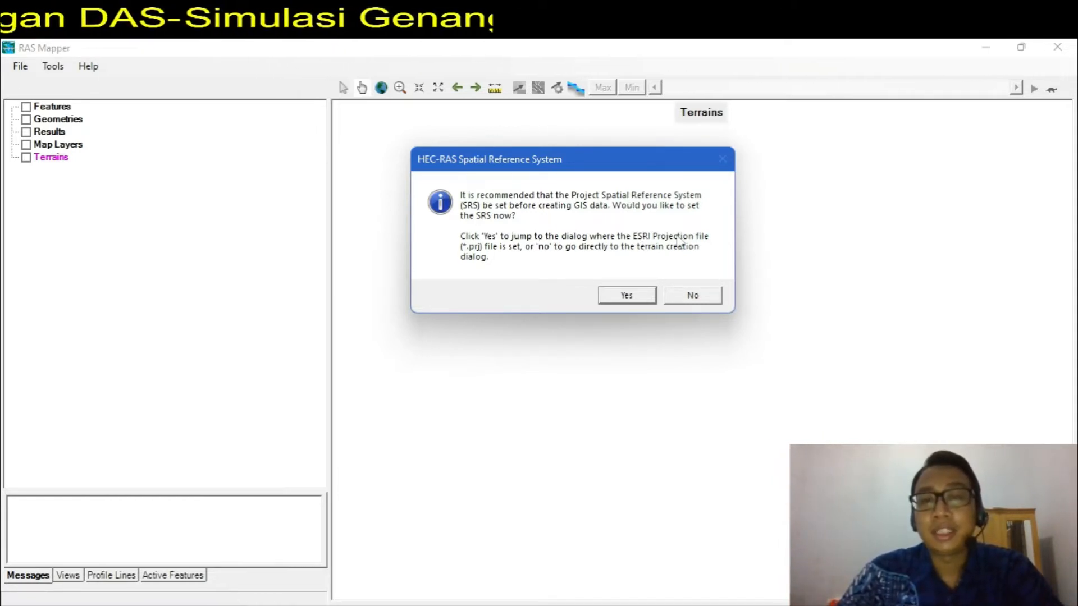
pyautogui.click(710, 299)
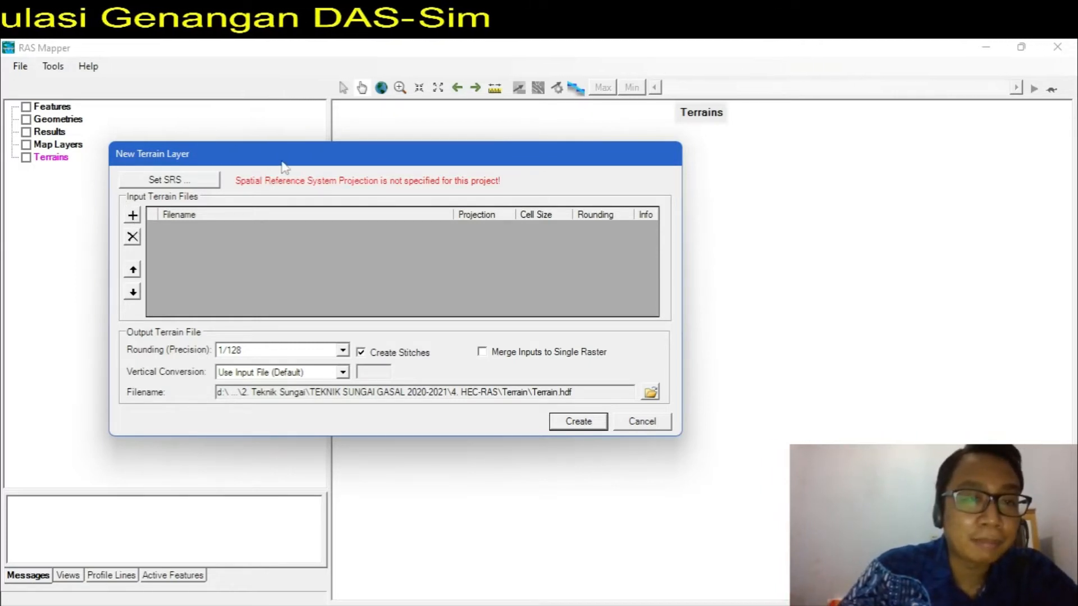
# Step: Add the raster BACKDROP DEM DAS CILIWUNG2 as the input terrain file and adopt its spatial reference system for the RAS model
pyautogui.click(133, 216)
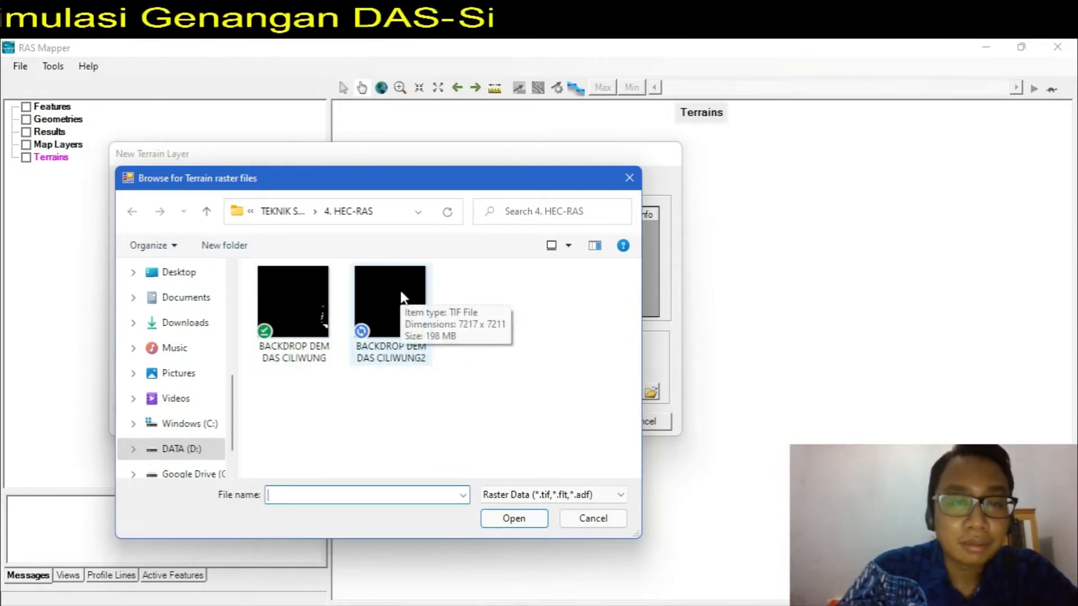
pyautogui.click(397, 321)
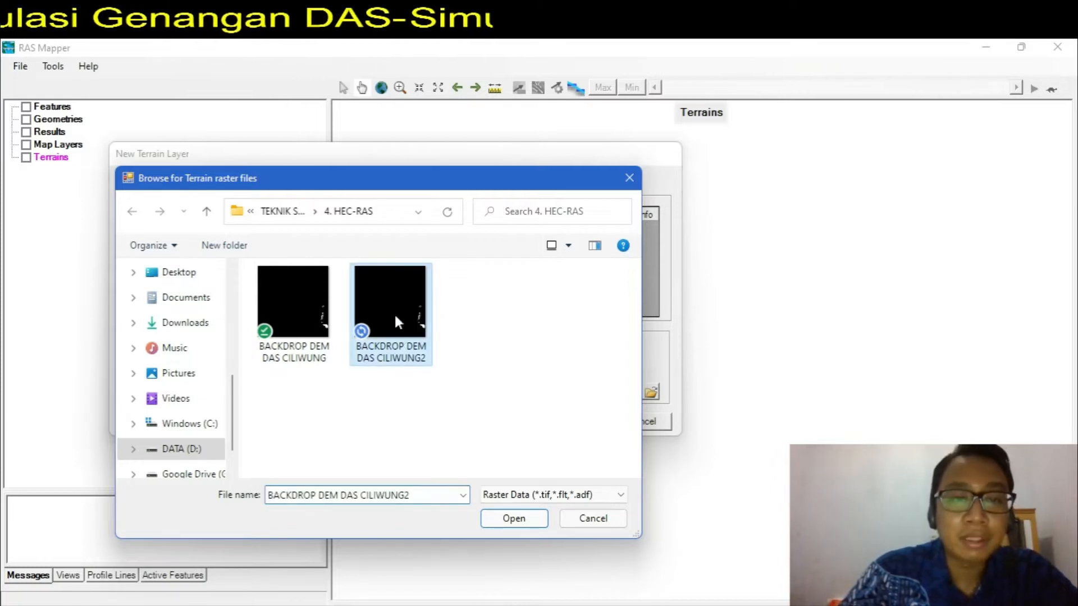
pyautogui.click(515, 519)
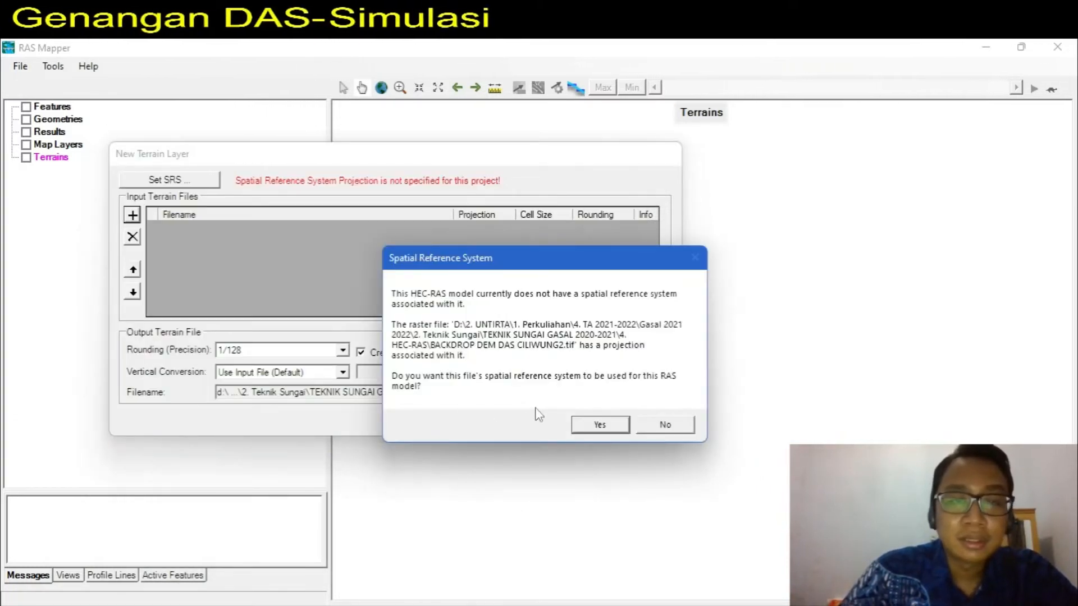
pyautogui.click(591, 429)
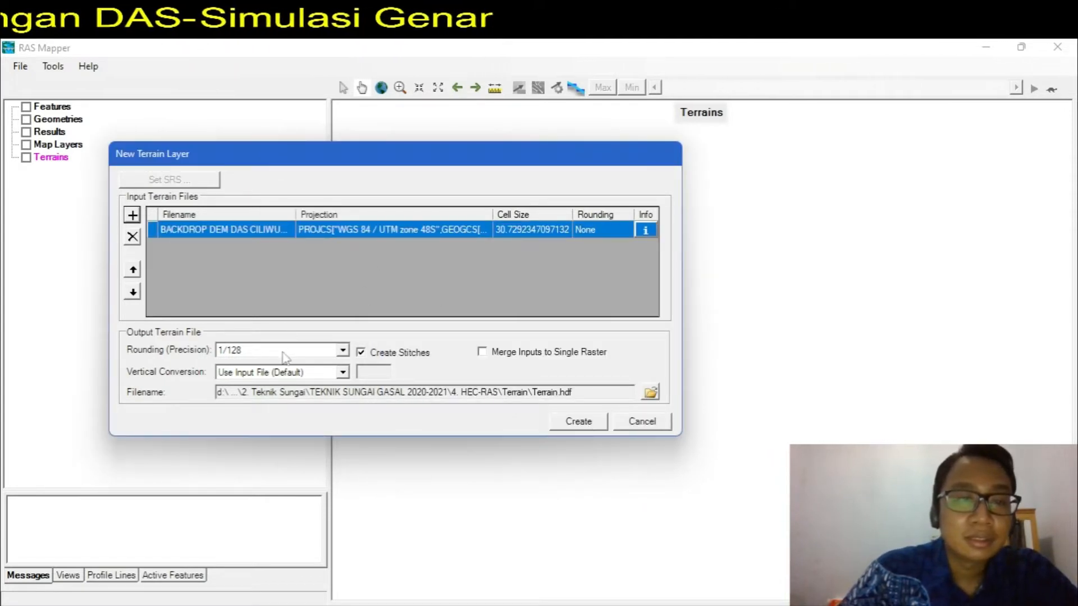
# Step: Name the output terrain file DEM CIliwung.hdf in the 4. HEC-RAS folder and create the terrain layer
pyautogui.click(650, 392)
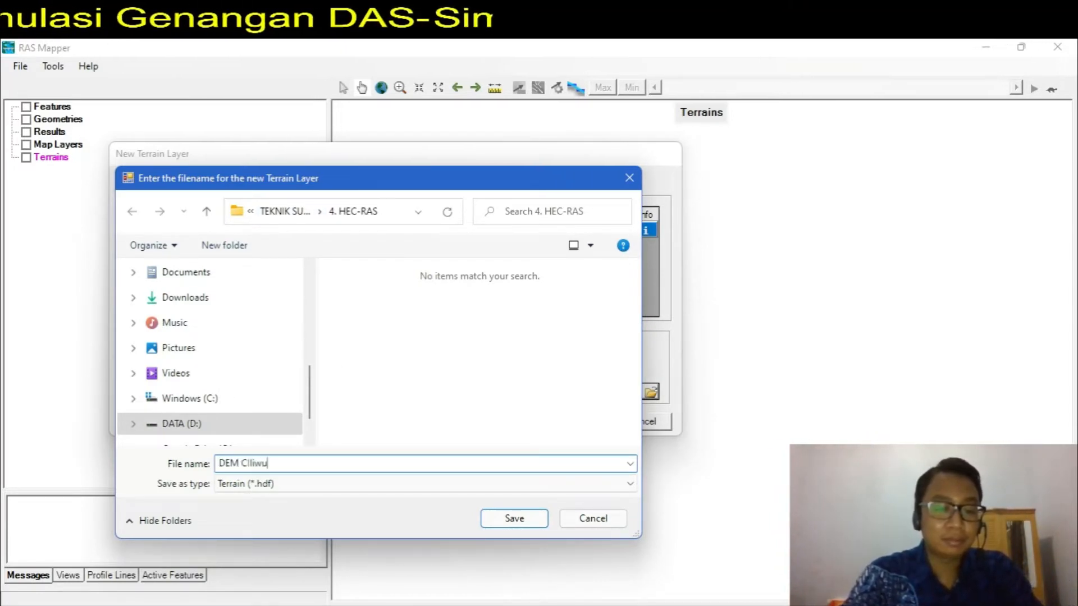
pyautogui.click(514, 519)
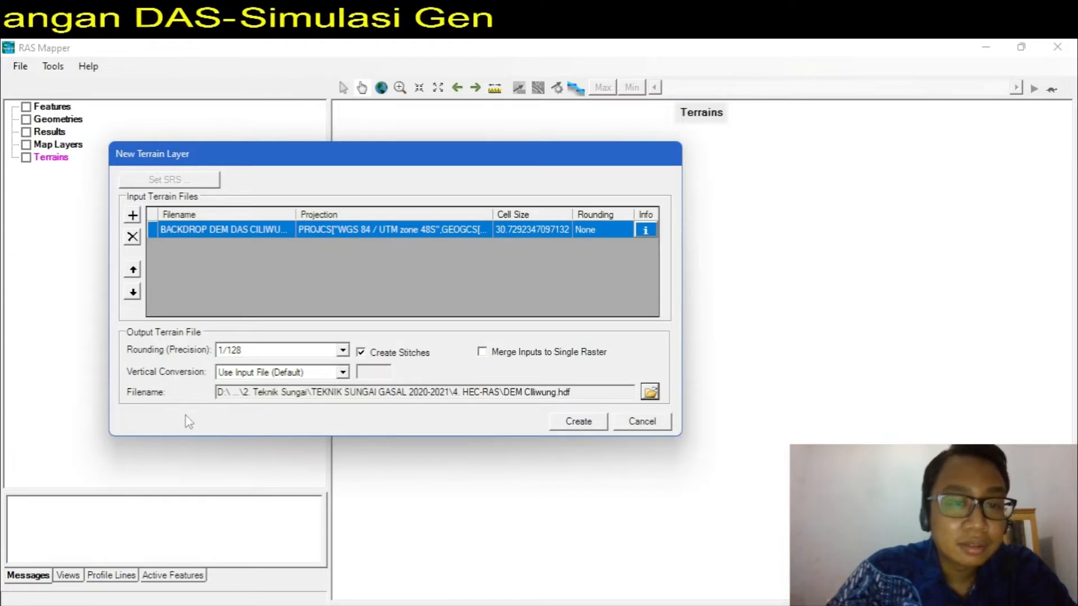
pyautogui.click(600, 424)
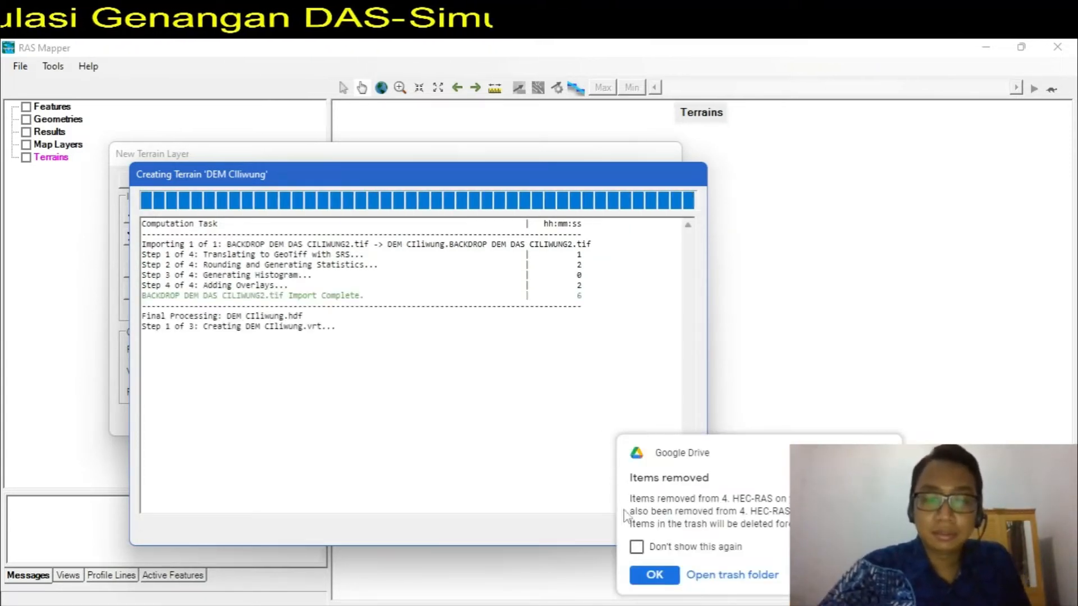
pyautogui.click(655, 576)
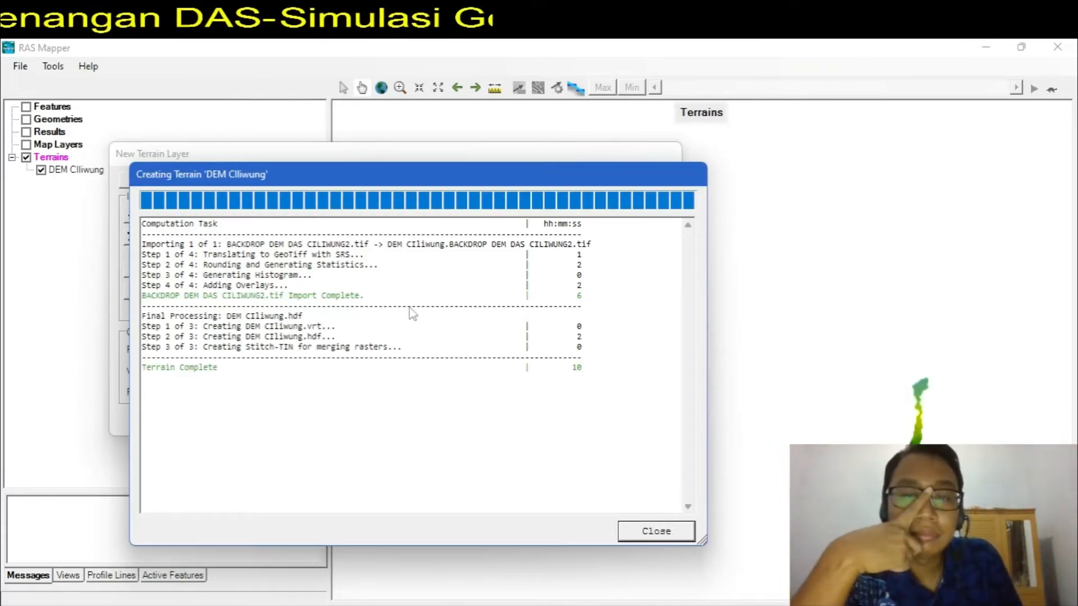
pyautogui.click(655, 531)
# Step: Examine the elevations of the DEM CIliwung terrain along the watershed, from the upstream hills to the downstream end
pyautogui.moveTo(889, 428); pyautogui.dragTo(562, 224)
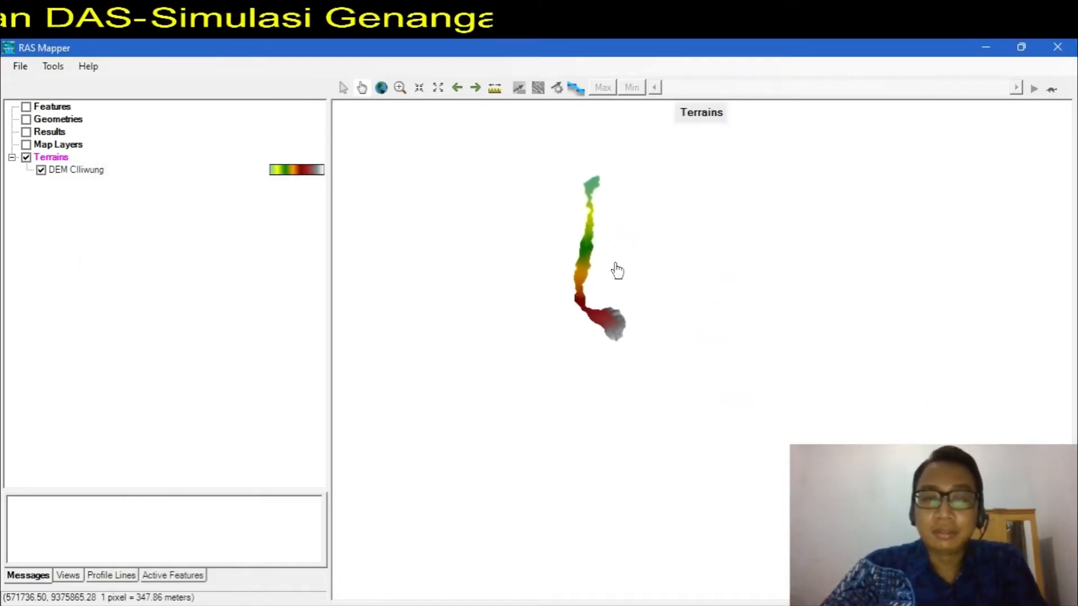
pyautogui.scroll(3, 578, 231)
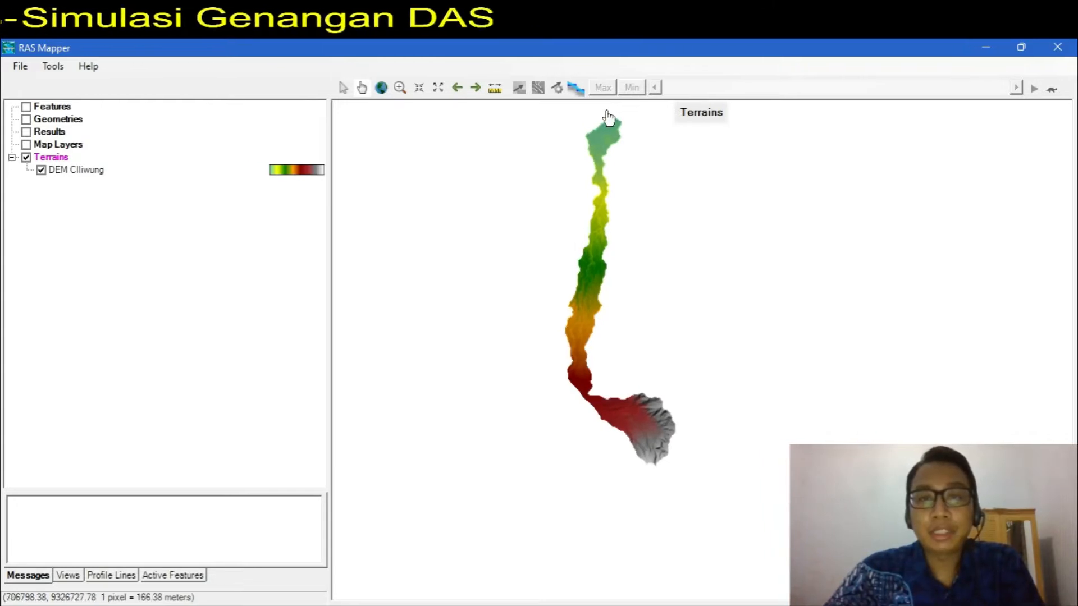
pyautogui.scroll(1, 608, 118)
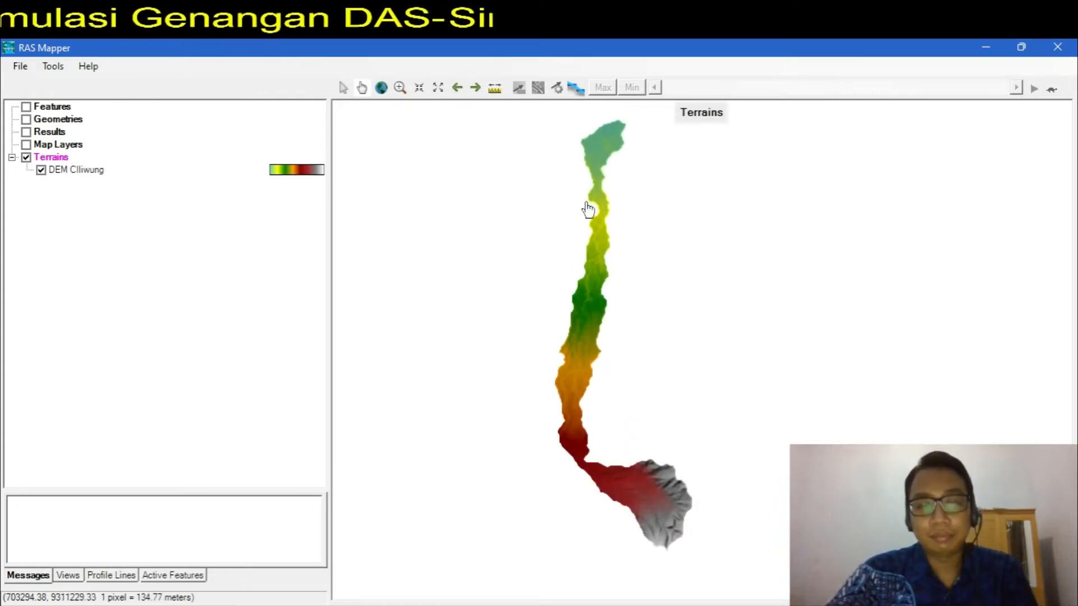
pyautogui.moveTo(597, 322)
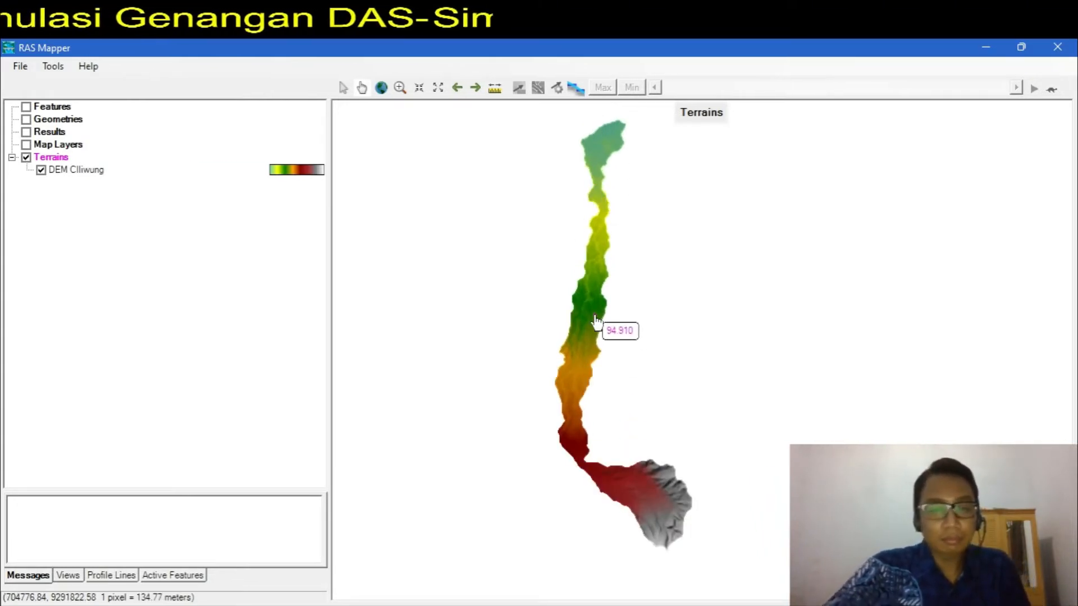
pyautogui.click(98, 170)
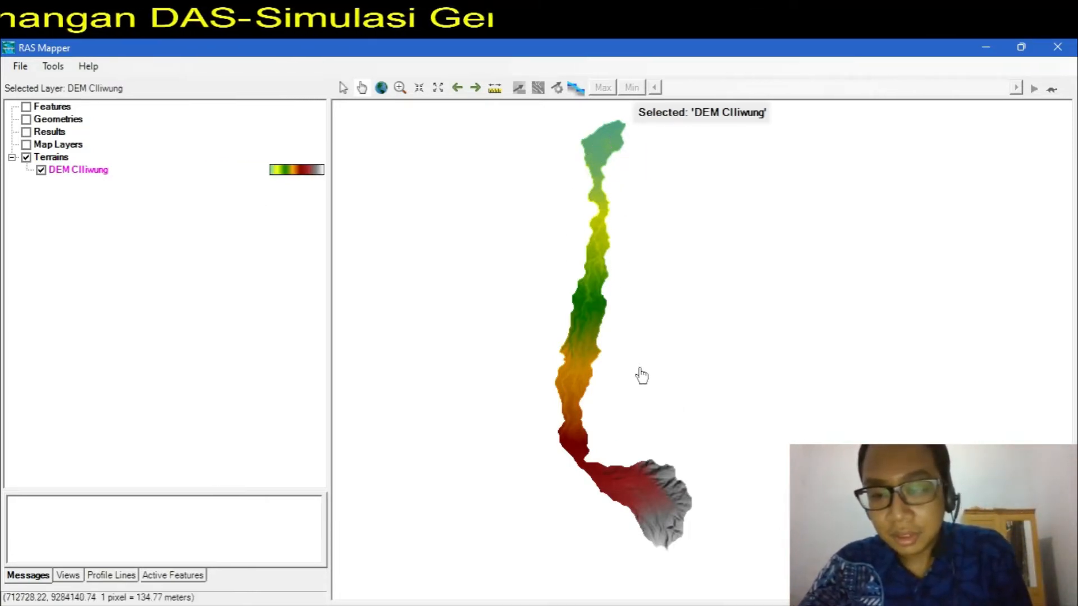
pyautogui.moveTo(643, 516)
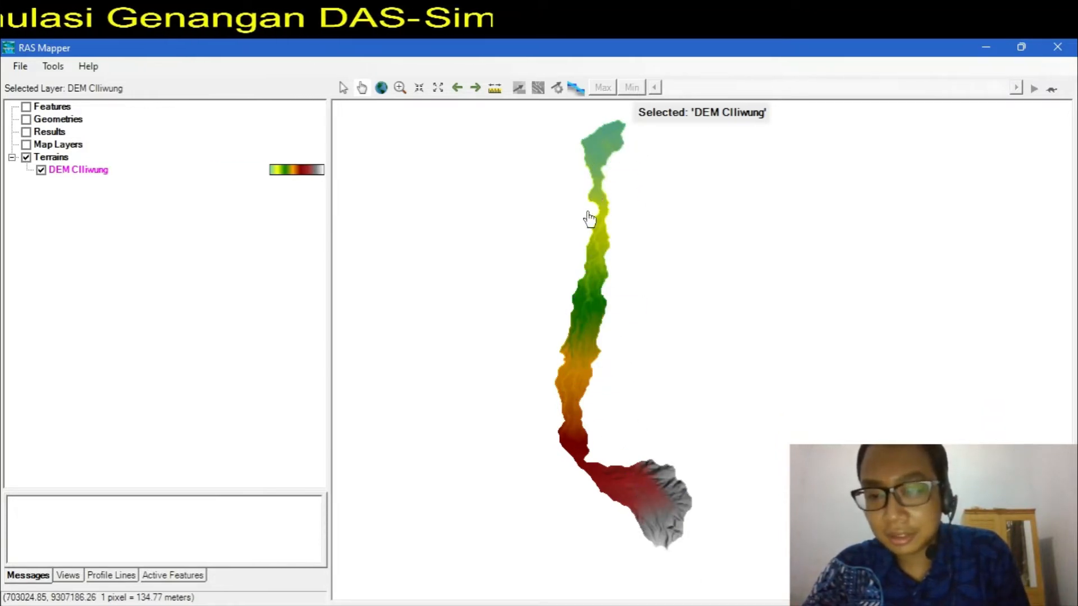
pyautogui.moveTo(600, 137)
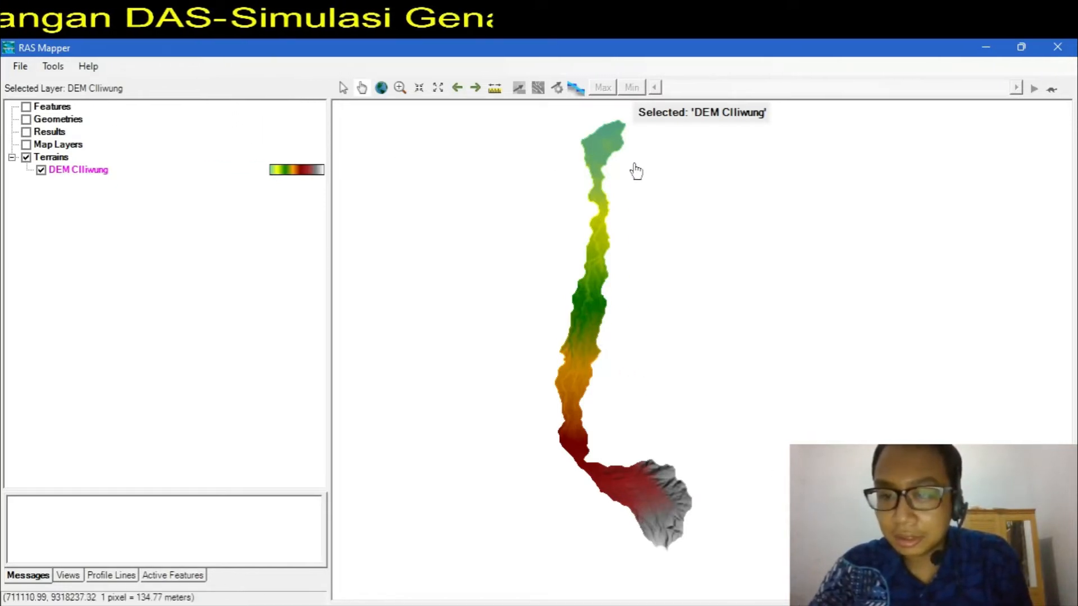
pyautogui.moveTo(576, 452)
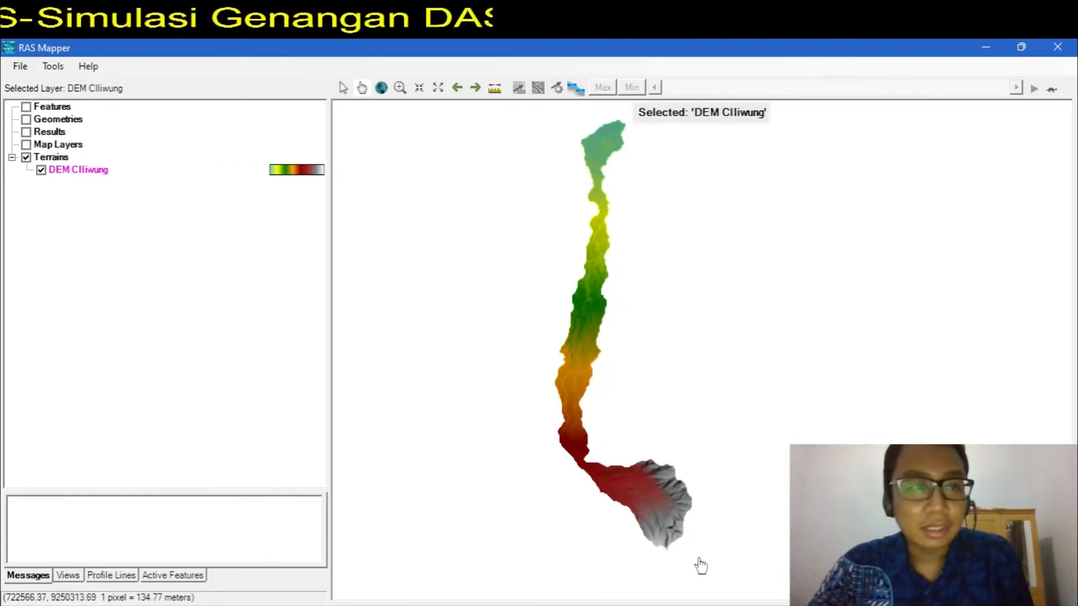
# Step: Save the RAS Mapper data and return to the main HEC-RAS window
pyautogui.click(19, 67)
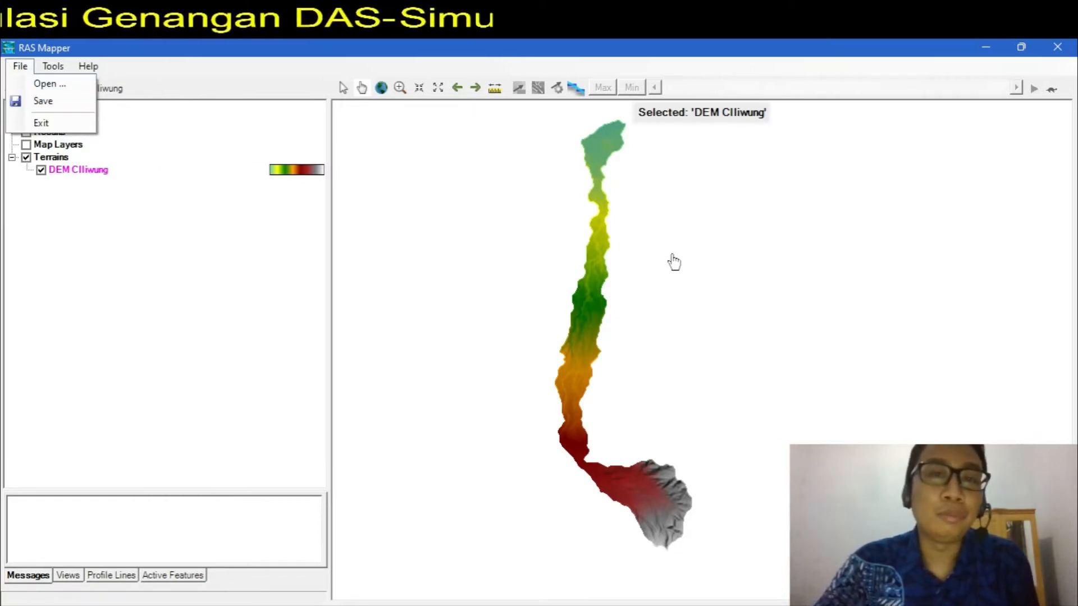
pyautogui.click(38, 103)
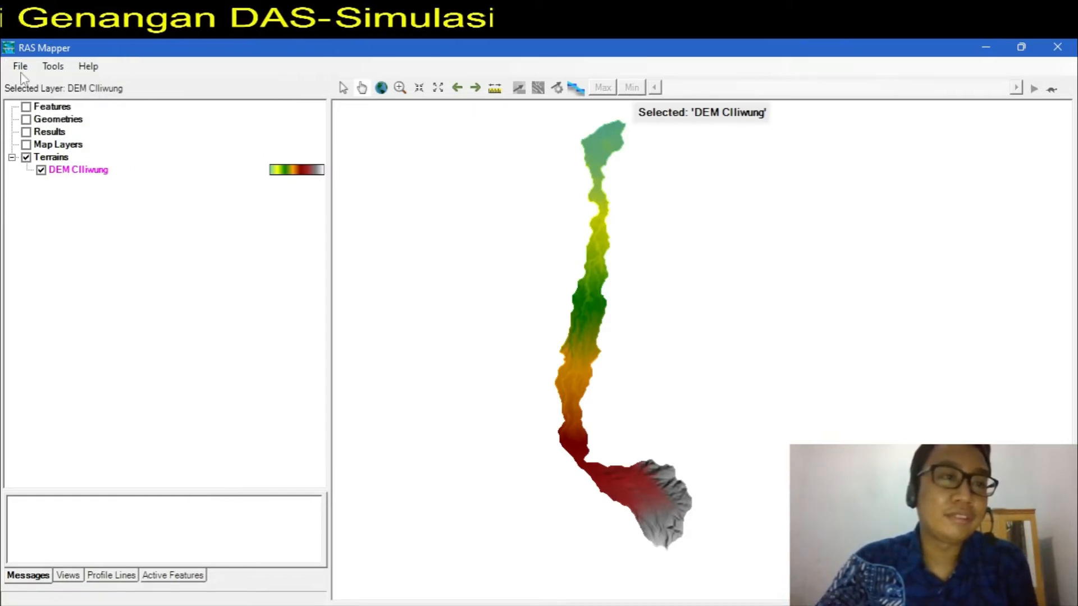
pyautogui.click(986, 53)
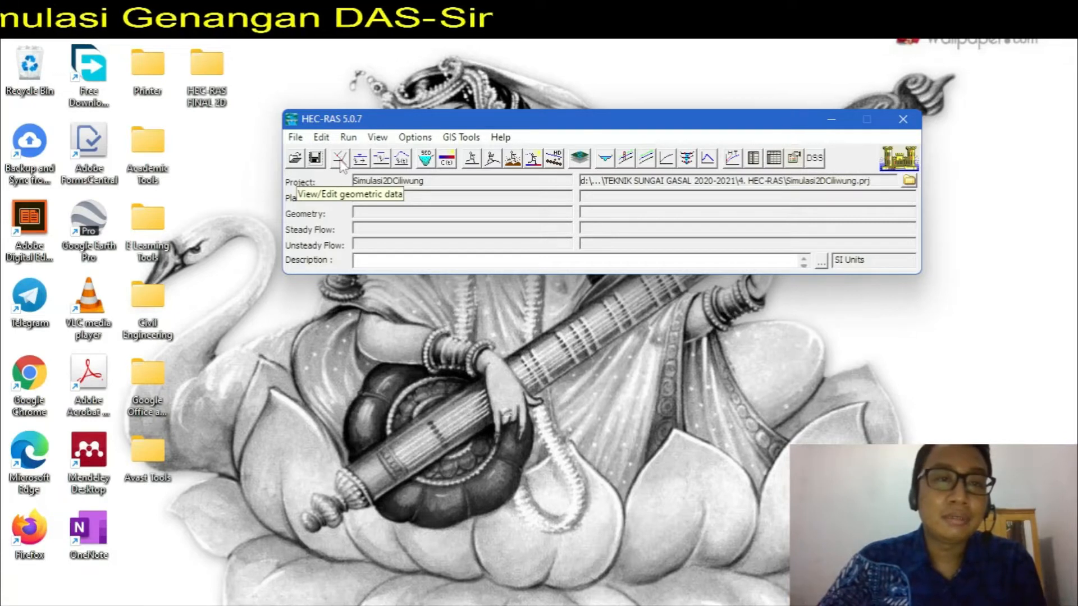
# Step: Open the project's geometric data for editing and maximize its window
pyautogui.click(322, 137)
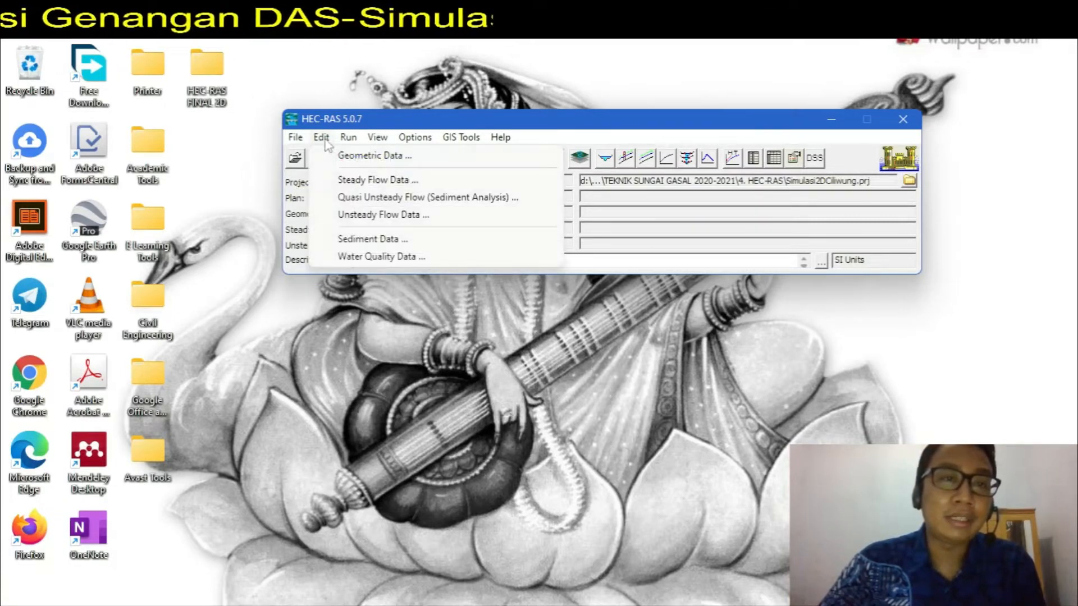
pyautogui.click(354, 157)
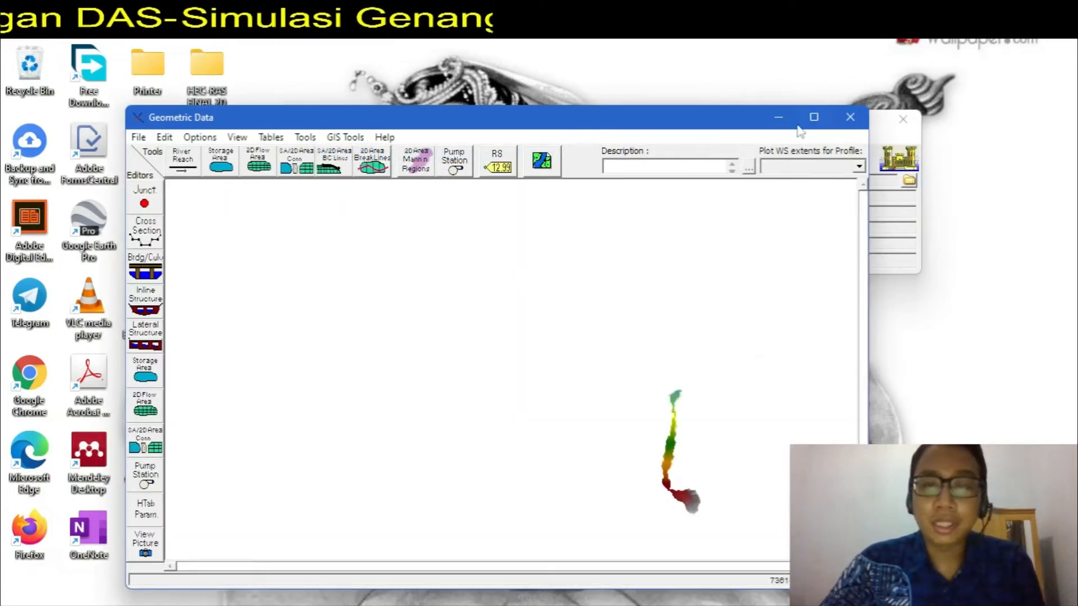
pyautogui.click(814, 116)
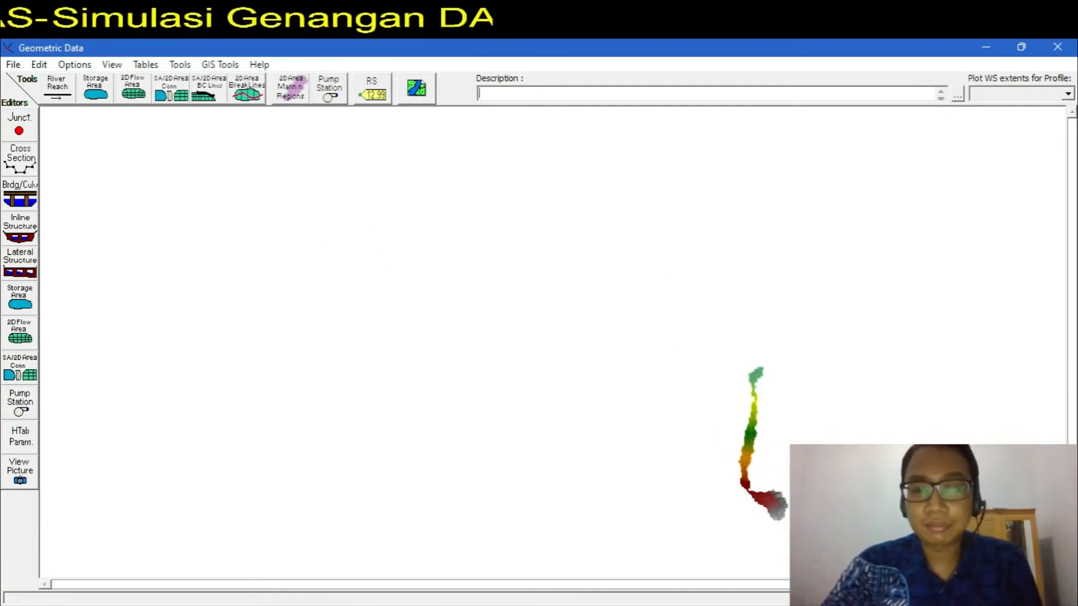
# Step: Draw a four-sided 2D flow area around the terrain from its northern tip to the narrow neck above the southern headwaters, and name it ww
pyautogui.click(110, 65)
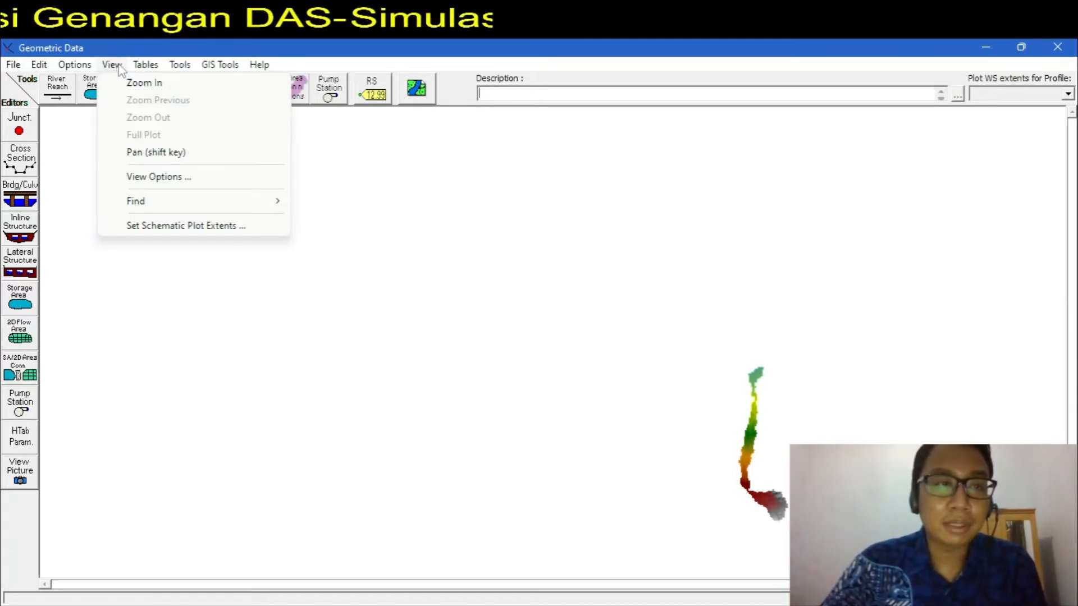
pyautogui.click(134, 84)
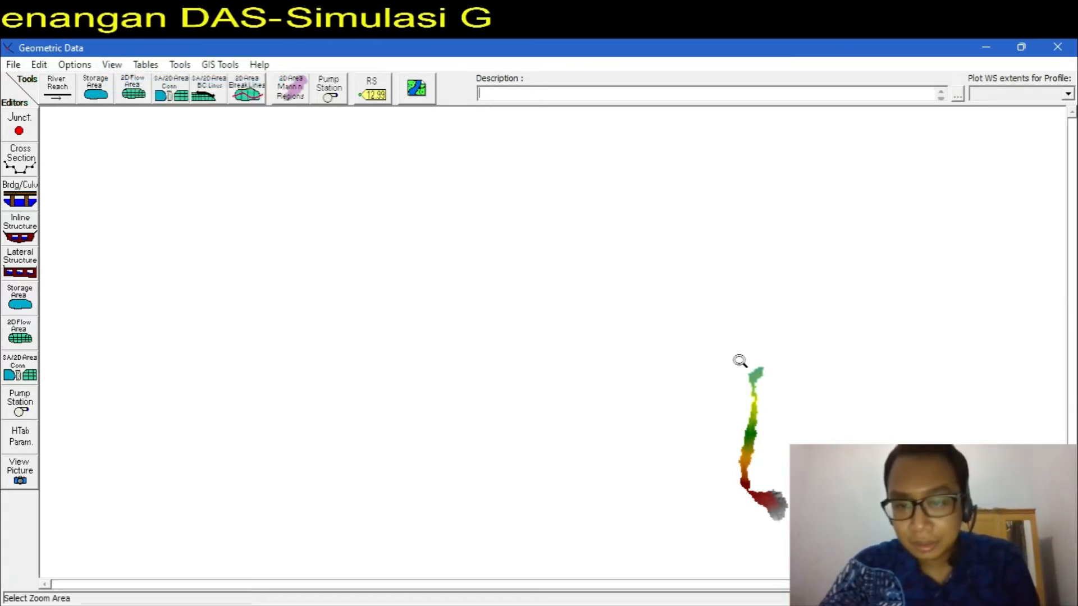
pyautogui.moveTo(743, 363); pyautogui.dragTo(784, 480)
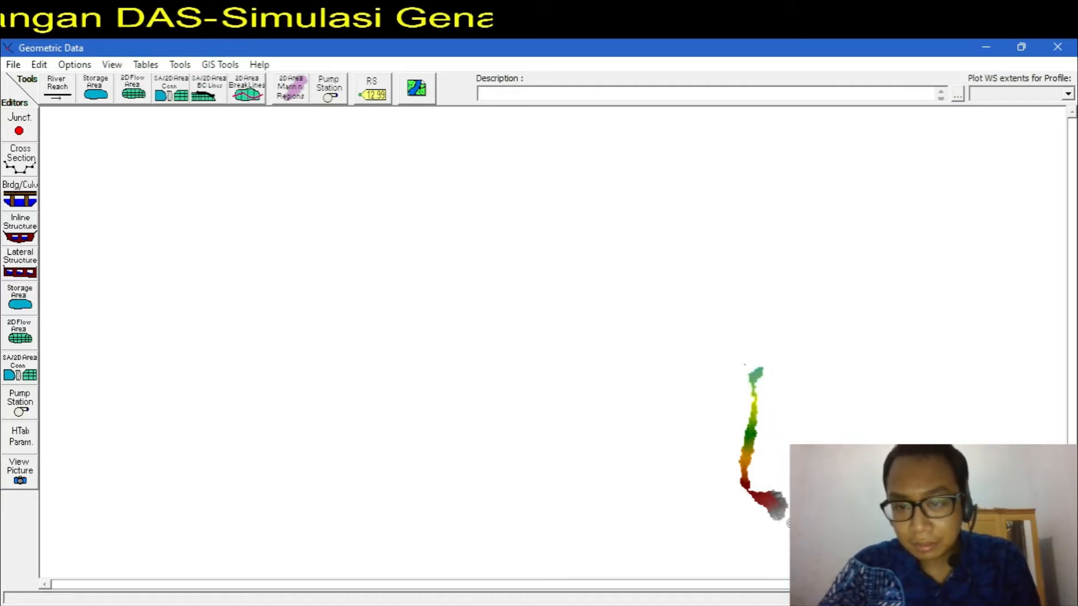
pyautogui.moveTo(788, 523); pyautogui.dragTo(790, 524)
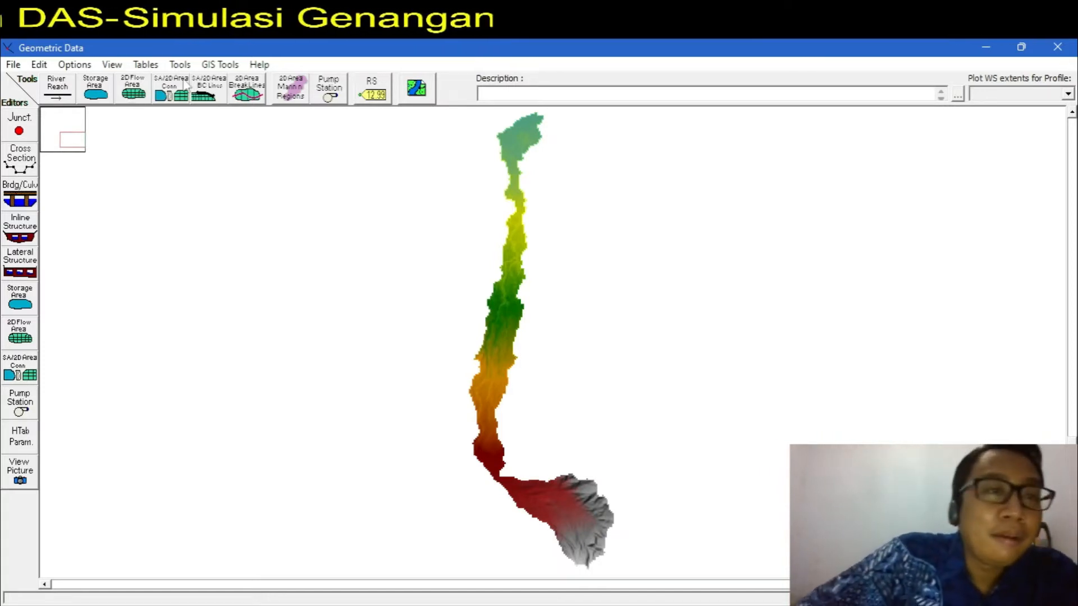
pyautogui.click(144, 91)
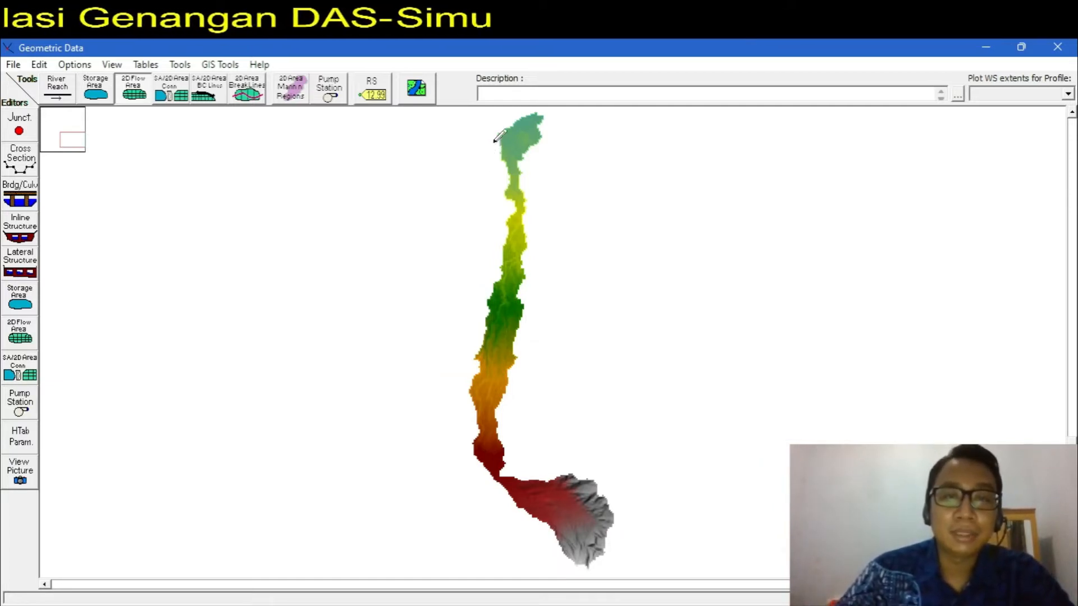
pyautogui.click(480, 109)
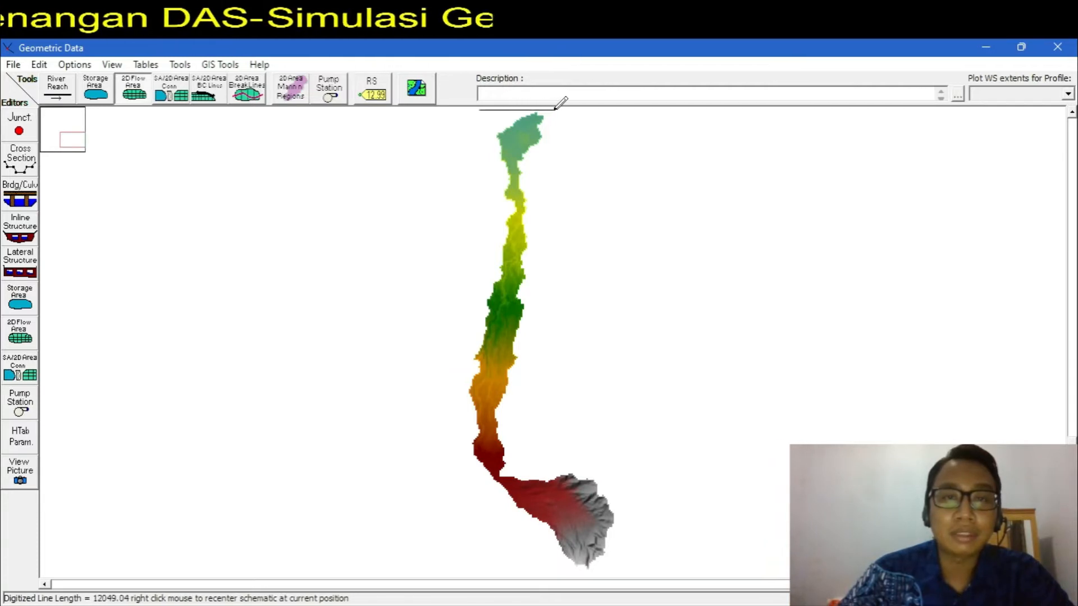
pyautogui.click(559, 472)
pyautogui.click(452, 473)
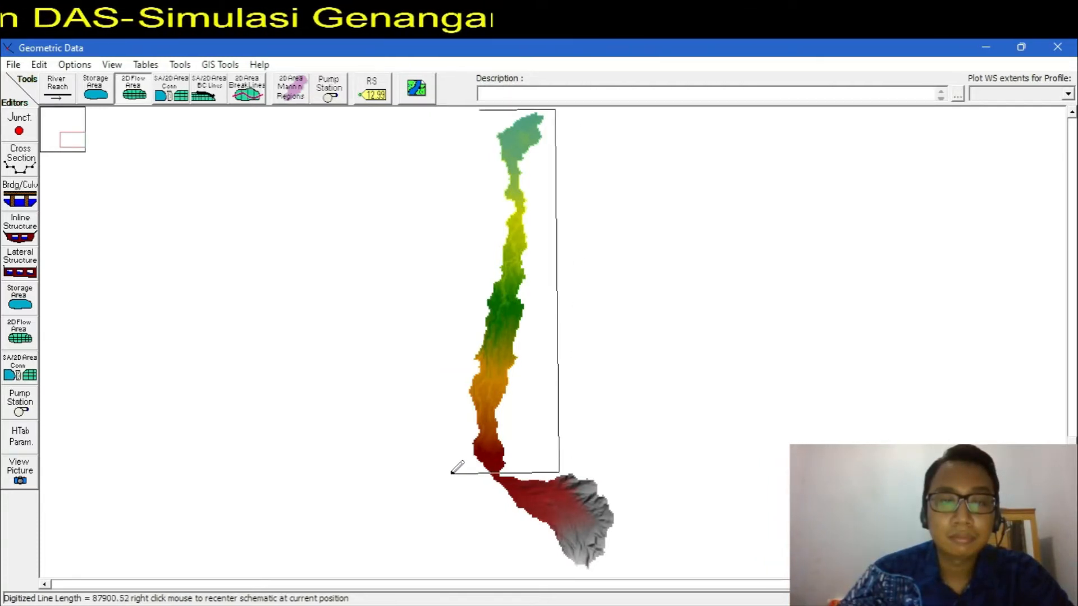
pyautogui.doubleClick(482, 112)
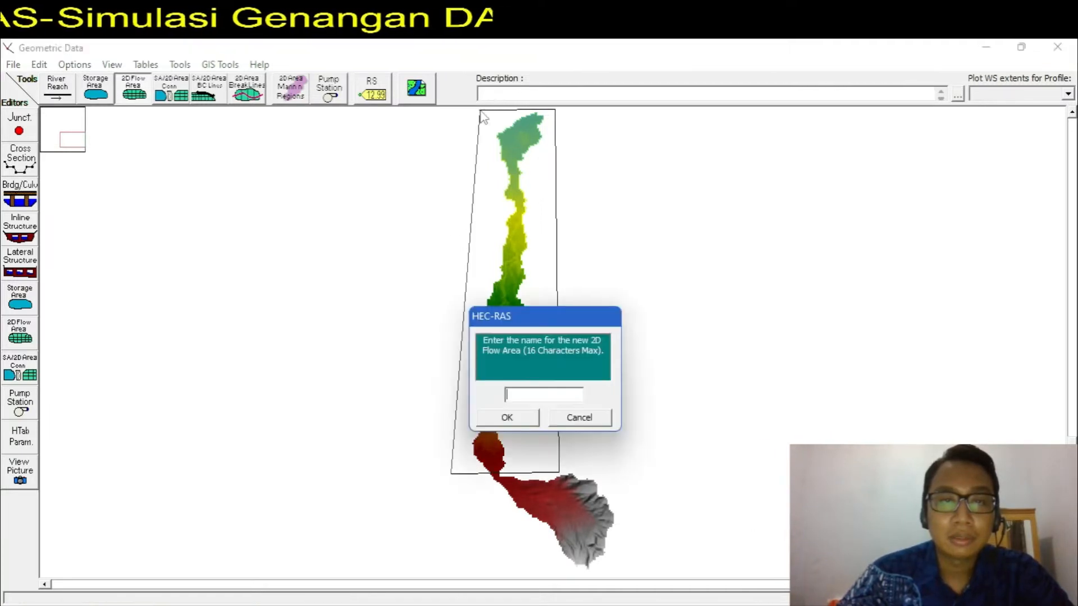
pyautogui.write('ww')
pyautogui.click(529, 418)
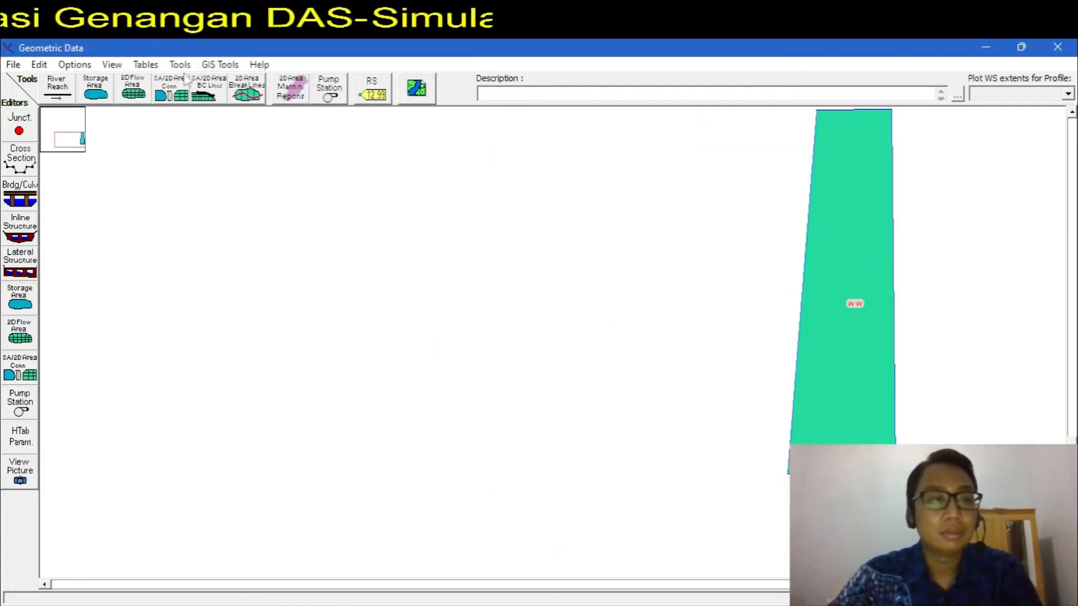
# Step: Move the corner points of 2D flow area ww inward so that its sides lie closer to the watershed outline
pyautogui.moveTo(72, 142)
pyautogui.mouseDown()
pyautogui.moveTo(95, 151)
pyautogui.moveTo(87, 138)
pyautogui.mouseUp()
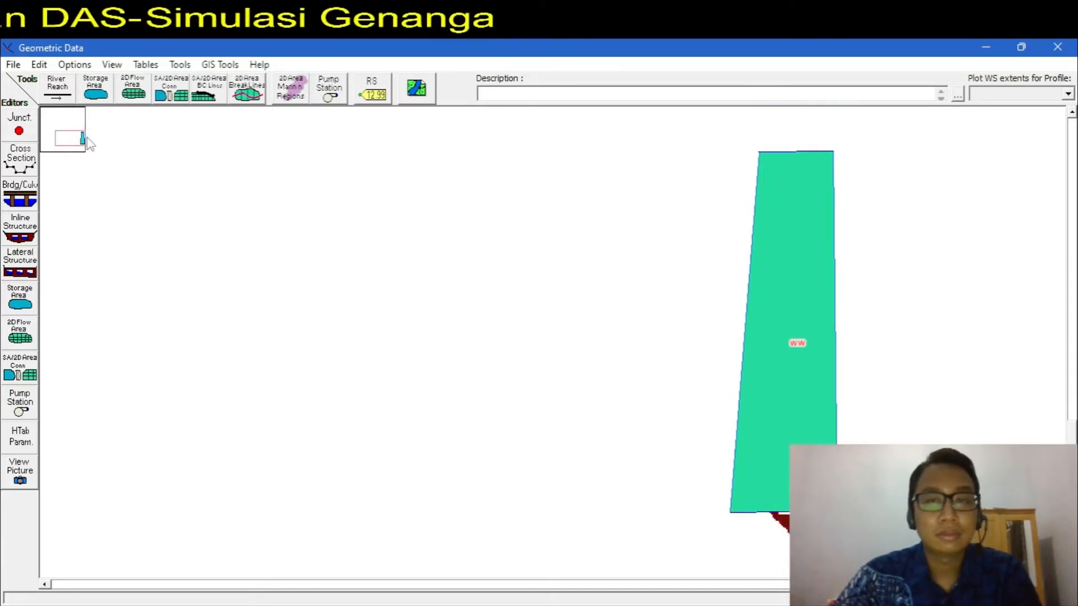
pyautogui.click(117, 68)
pyautogui.click(125, 83)
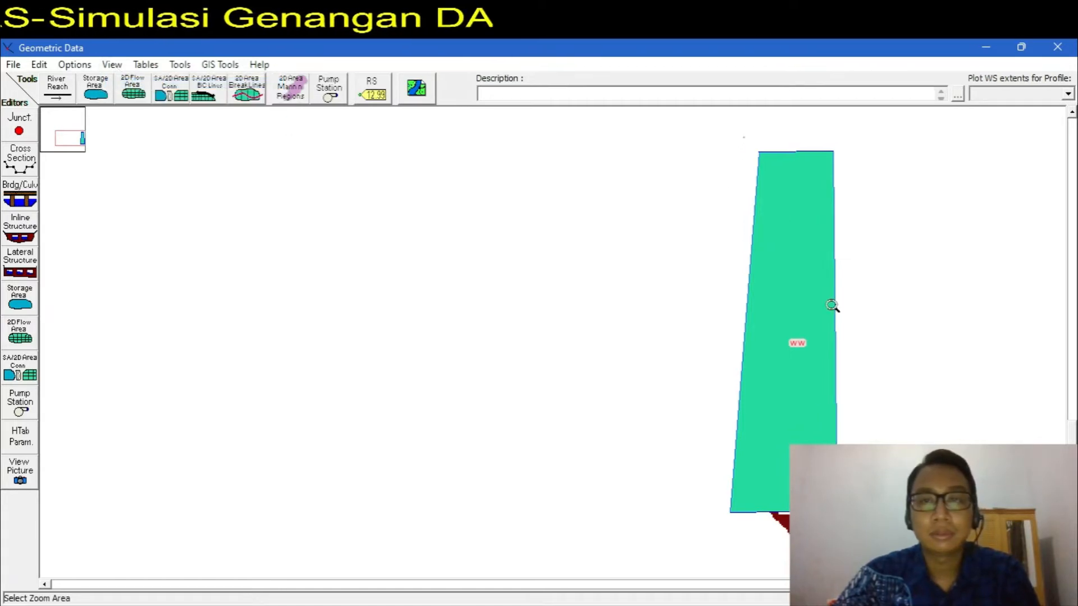
pyautogui.moveTo(744, 137); pyautogui.dragTo(899, 573)
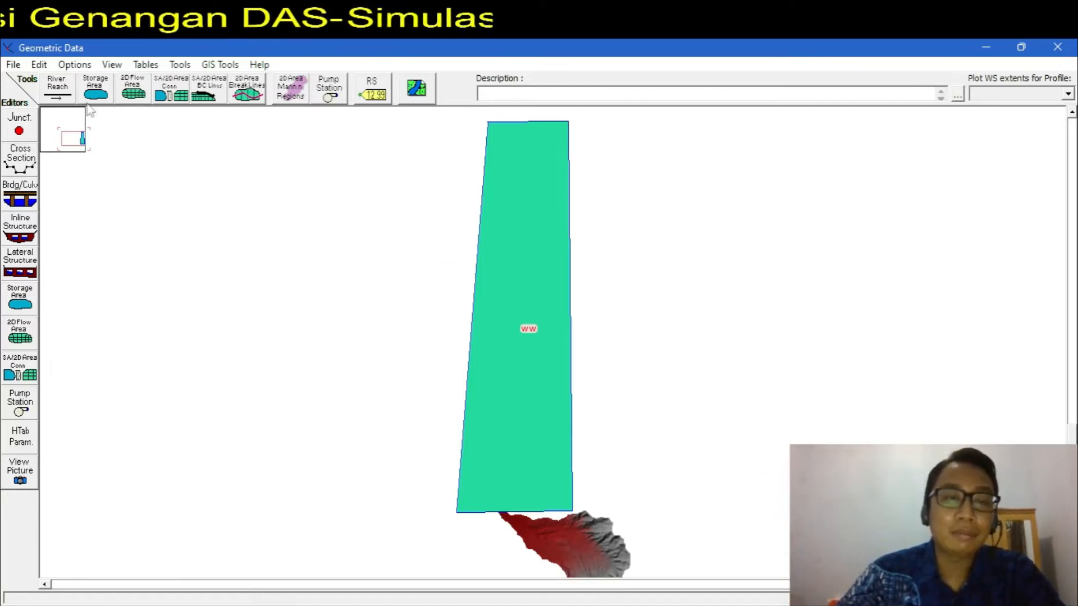
pyautogui.click(38, 64)
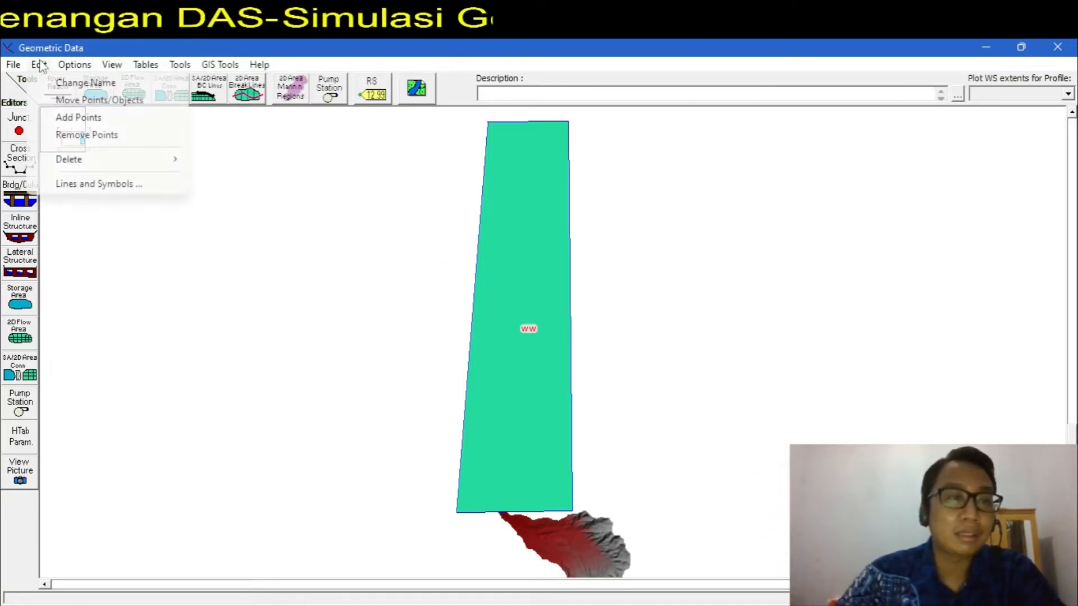
pyautogui.click(95, 100)
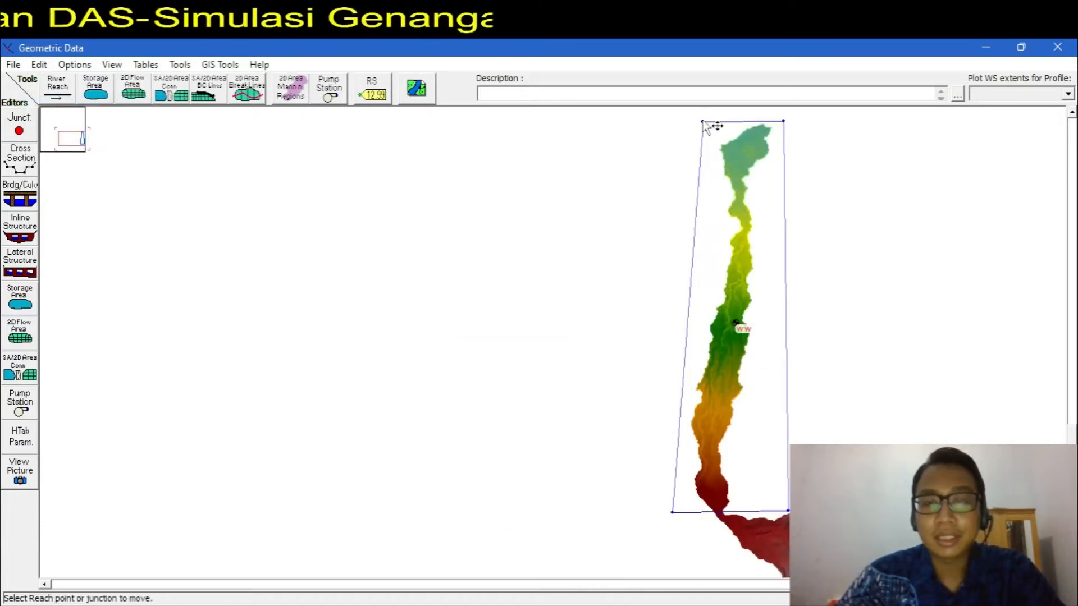
pyautogui.moveTo(703, 122); pyautogui.dragTo(723, 148)
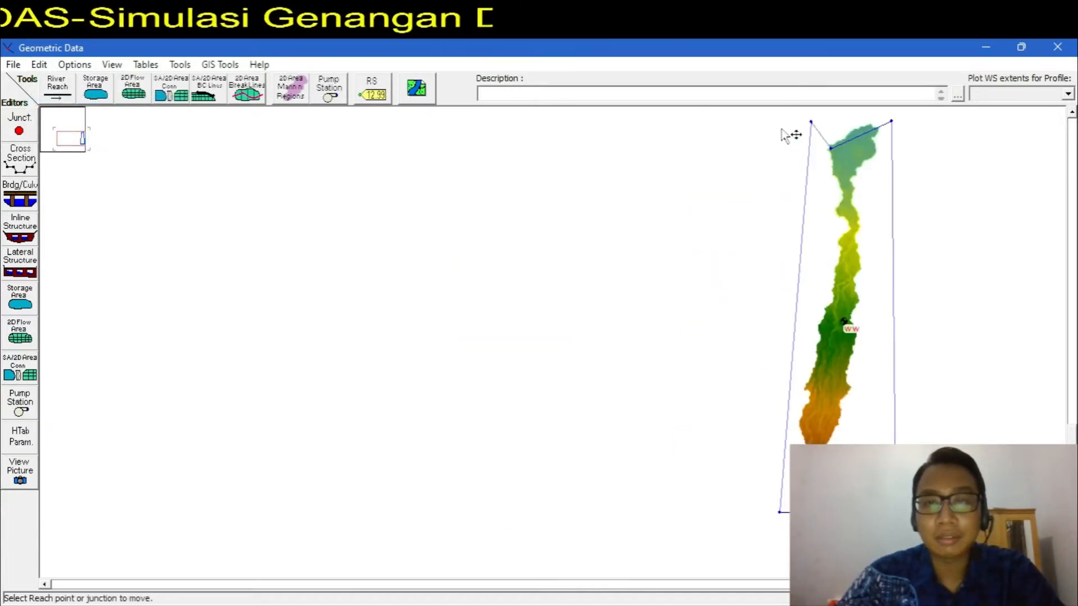
pyautogui.moveTo(893, 121); pyautogui.dragTo(892, 166)
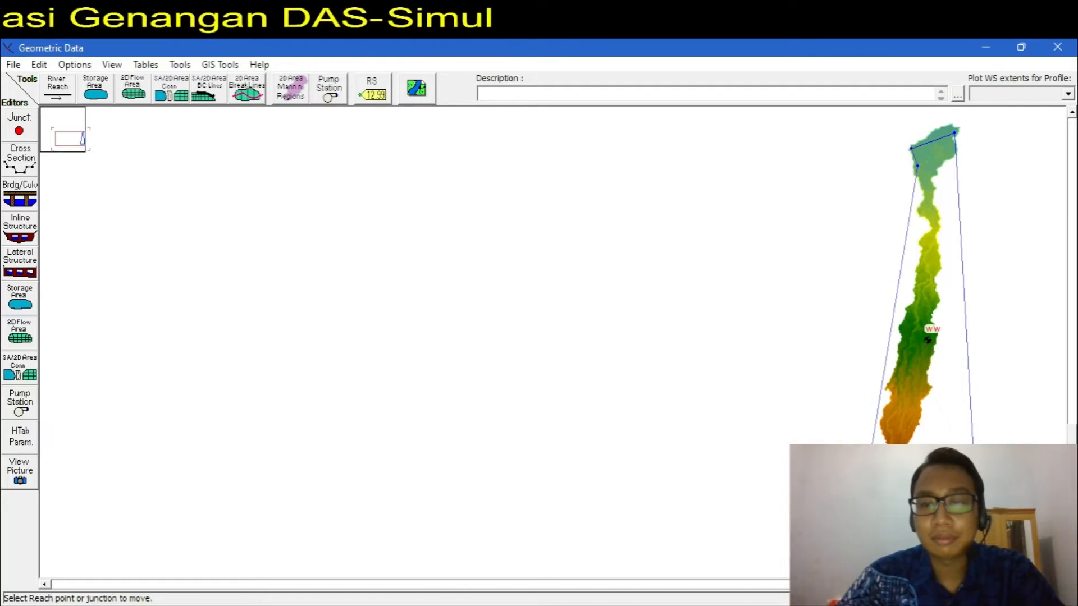
pyautogui.moveTo(857, 540); pyautogui.dragTo(889, 536)
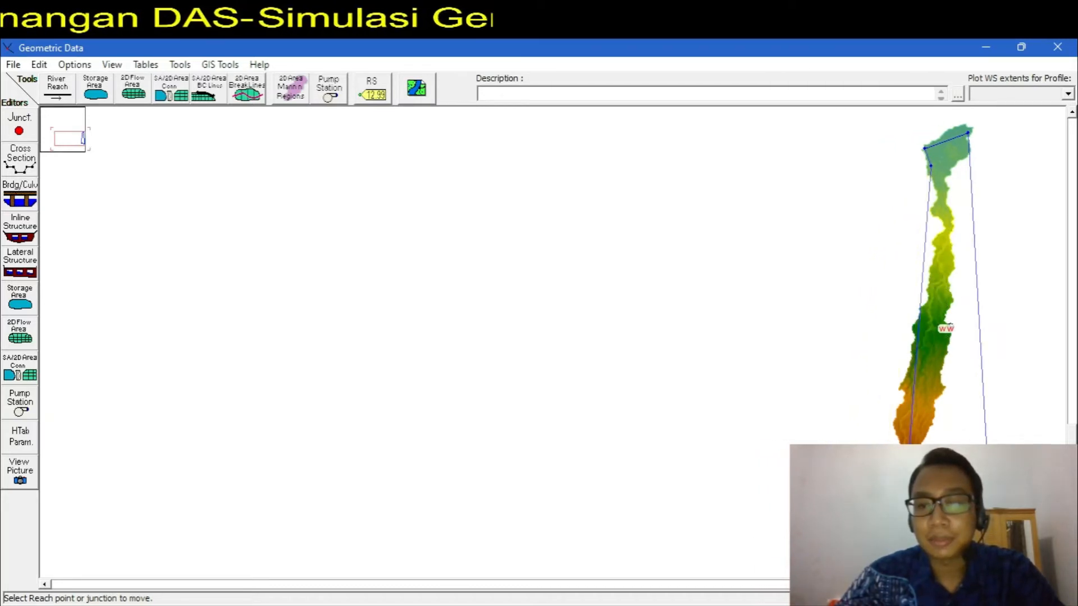
pyautogui.moveTo(991, 538); pyautogui.dragTo(915, 537)
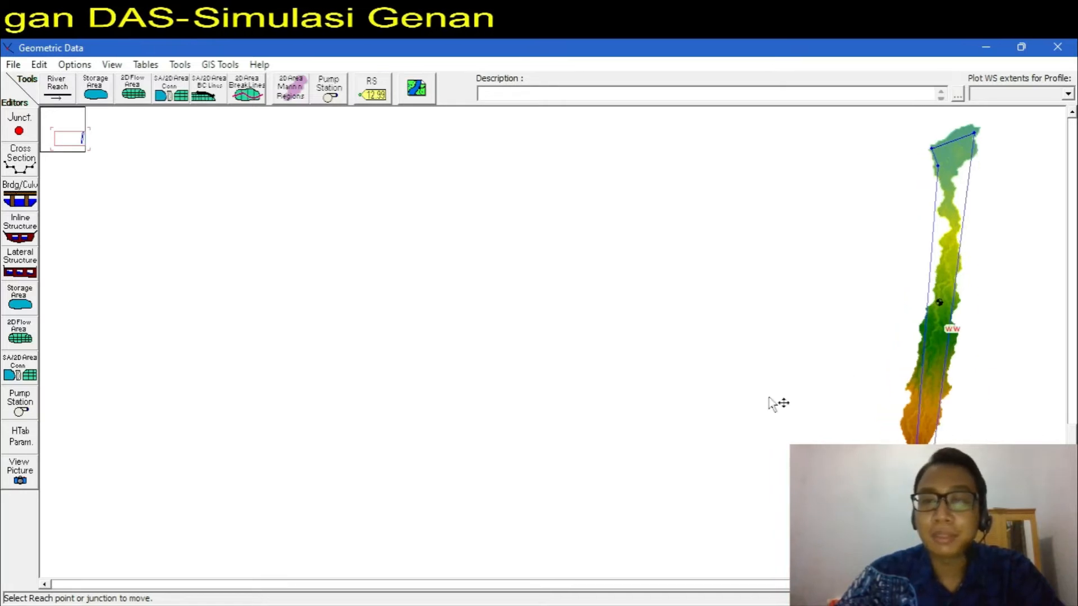
pyautogui.click(39, 65)
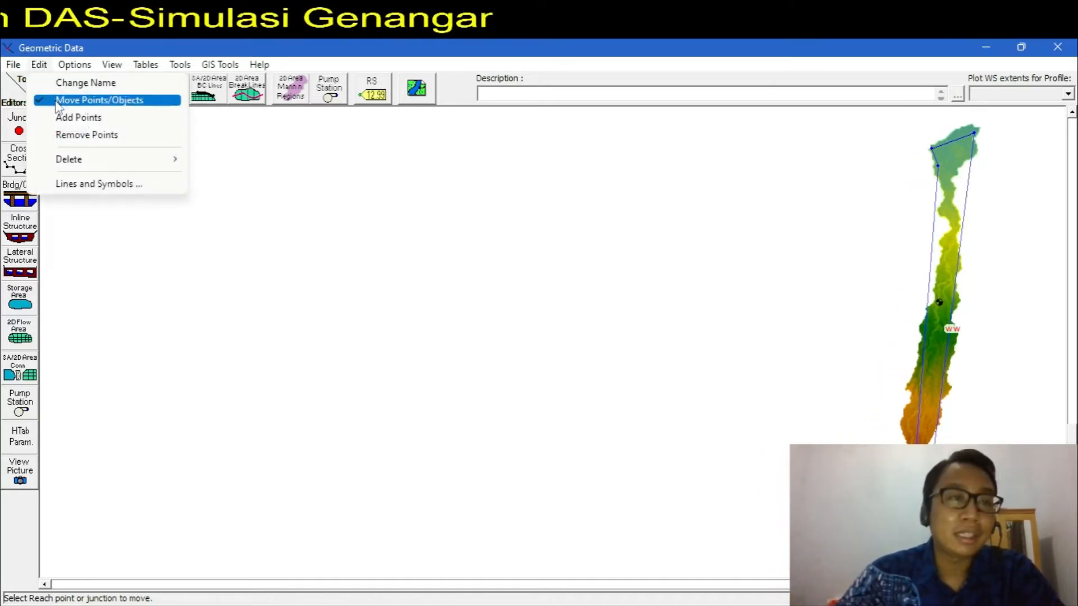
pyautogui.click(73, 99)
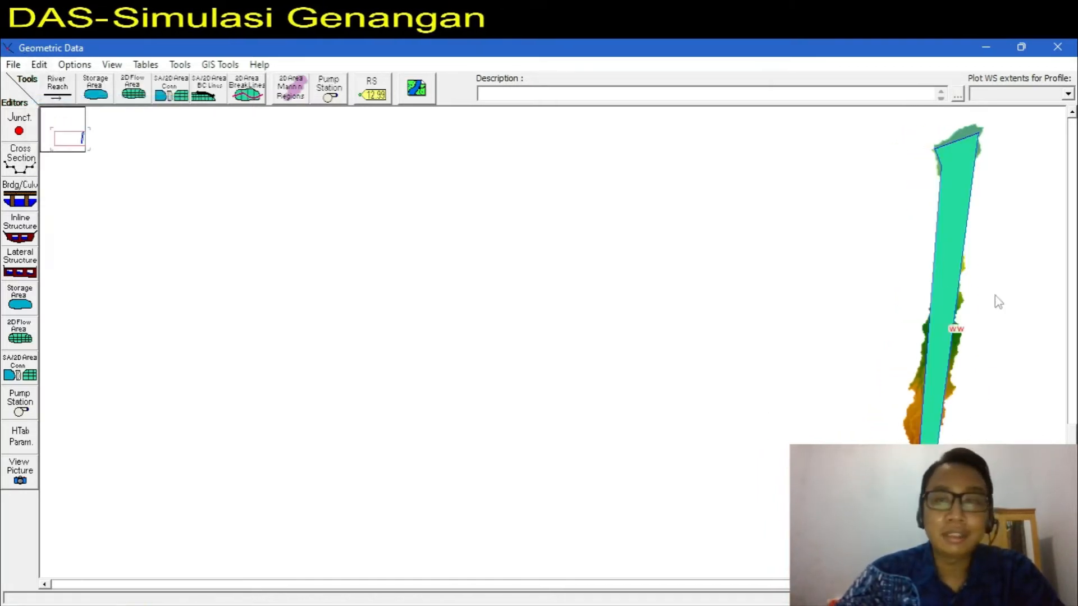
# Step: Delete the 2D flow area ww
pyautogui.rightClick(948, 227)
pyautogui.click(926, 334)
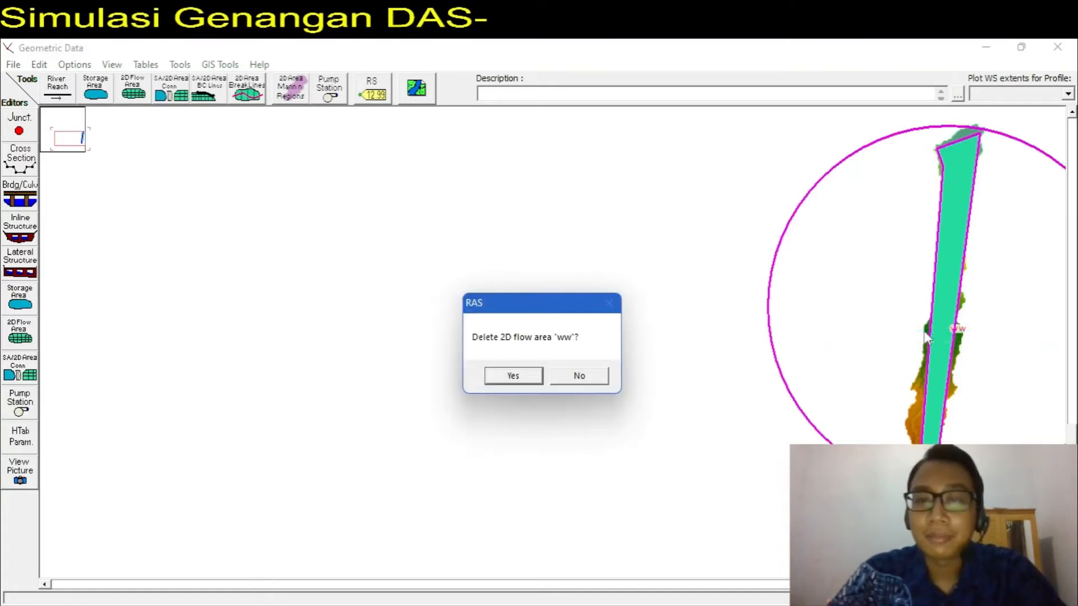
pyautogui.click(528, 382)
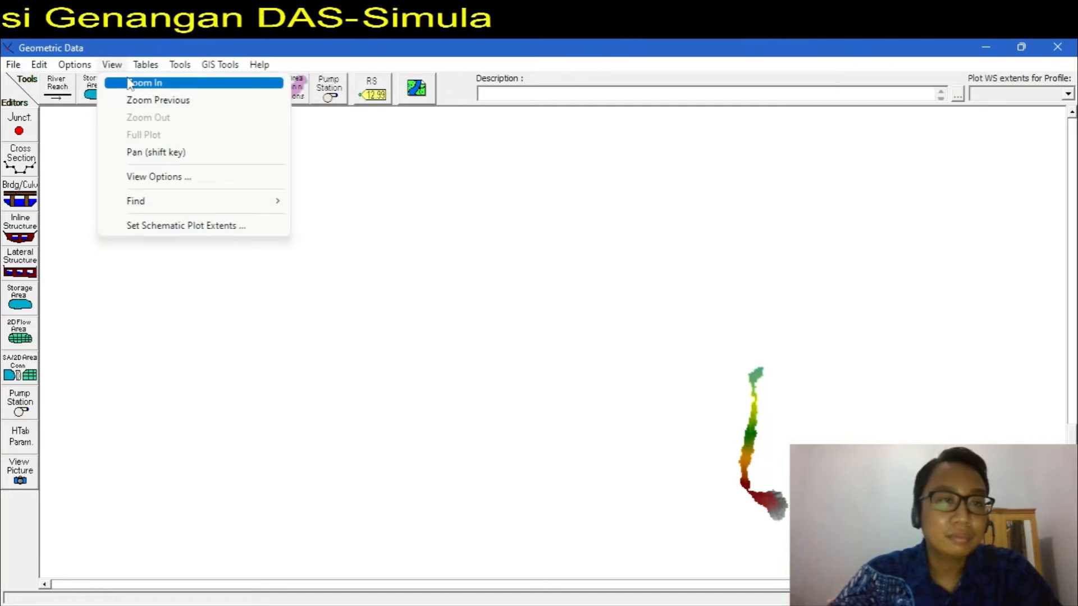
# Step: Start a new 2D flow area and examine the terrain's western edge around the bulge north of the narrow southern neck
pyautogui.click(138, 82)
pyautogui.moveTo(746, 362); pyautogui.dragTo(789, 523)
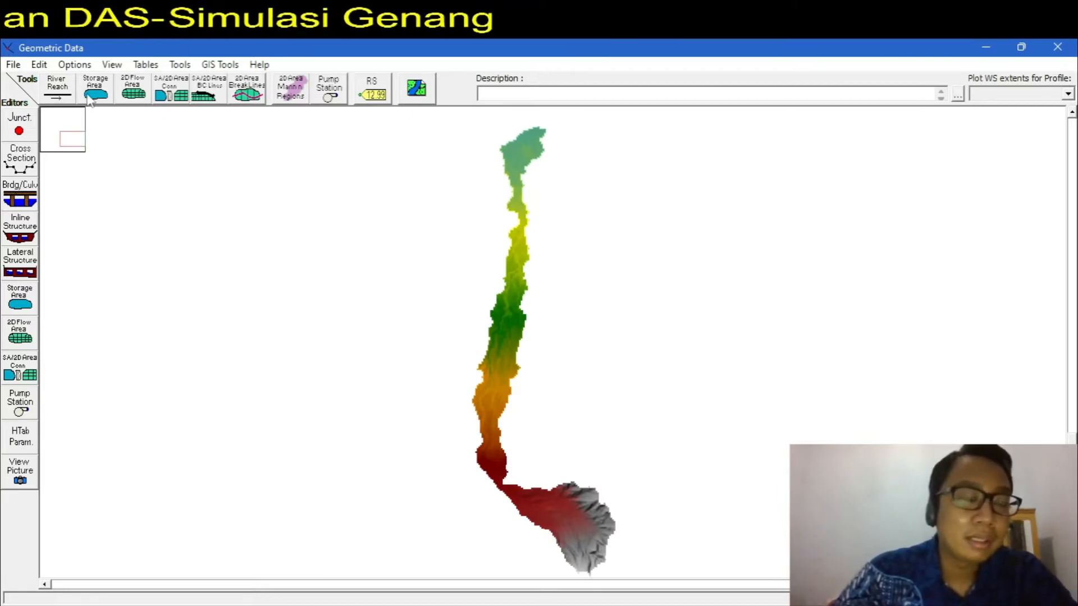
pyautogui.click(134, 89)
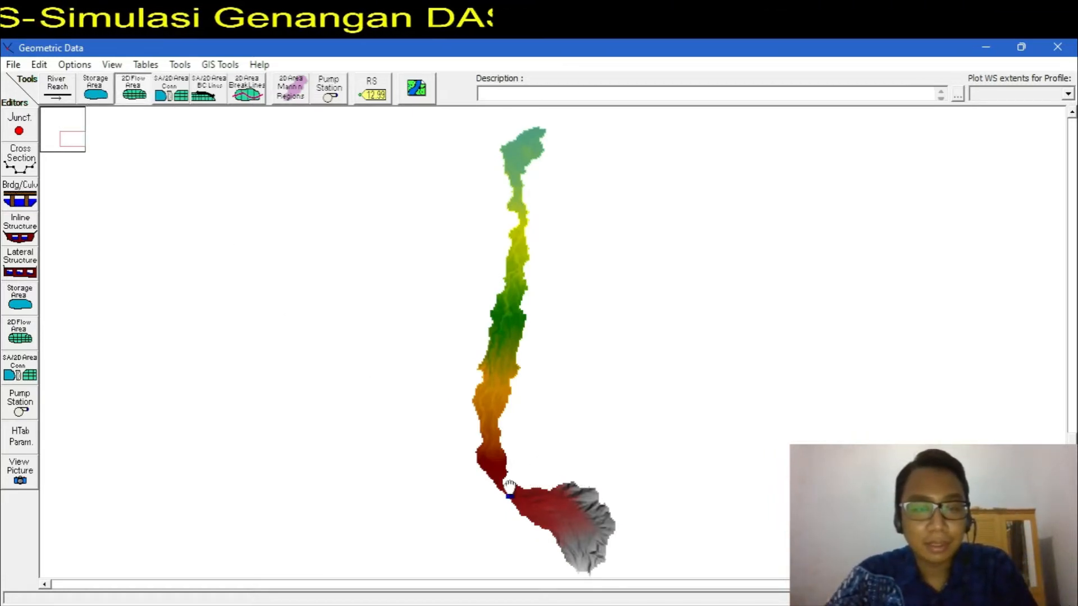
pyautogui.scroll(2, 505, 492)
pyautogui.moveTo(505, 492); pyautogui.dragTo(816, 340)
pyautogui.scroll(3, 935, 430)
pyautogui.moveTo(900, 362); pyautogui.dragTo(752, 329)
pyautogui.scroll(2, 629, 341)
pyautogui.scroll(-1, 629, 341)
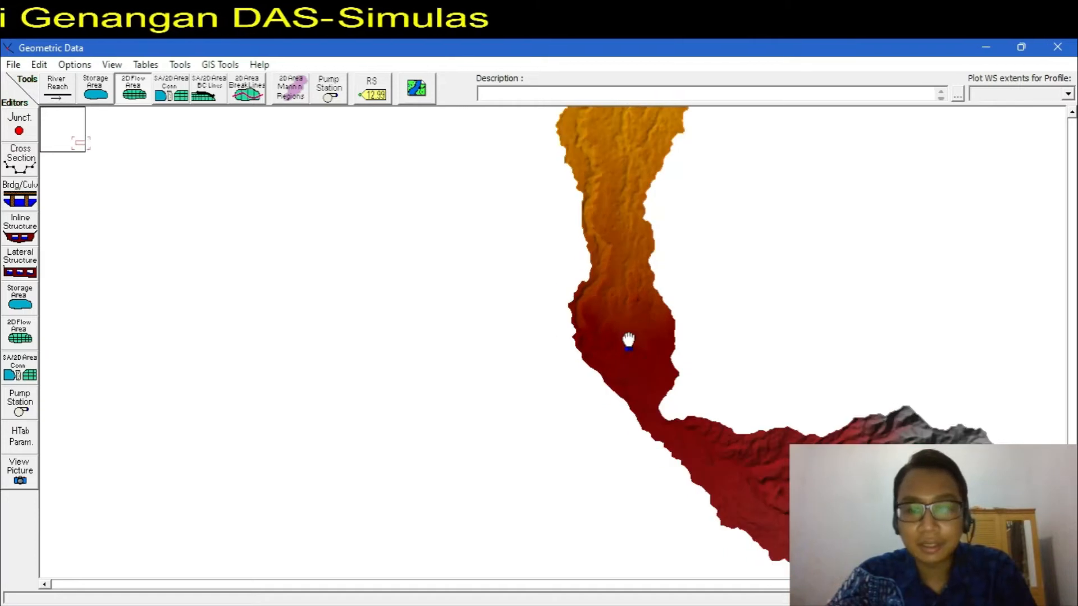
pyautogui.click(133, 98)
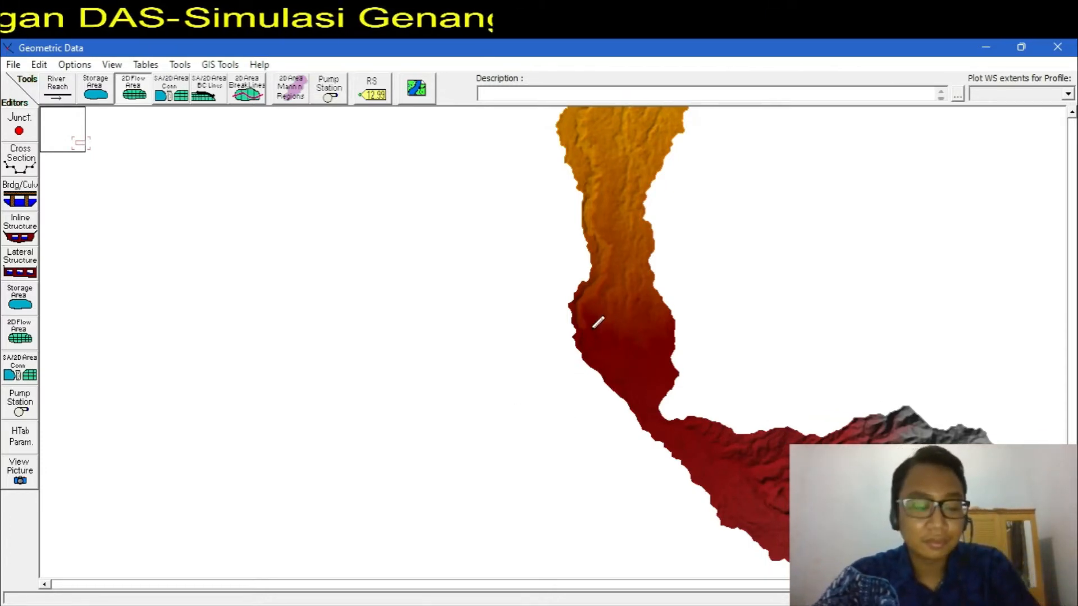
pyautogui.scroll(1, 586, 327)
pyautogui.scroll(3, 586, 327)
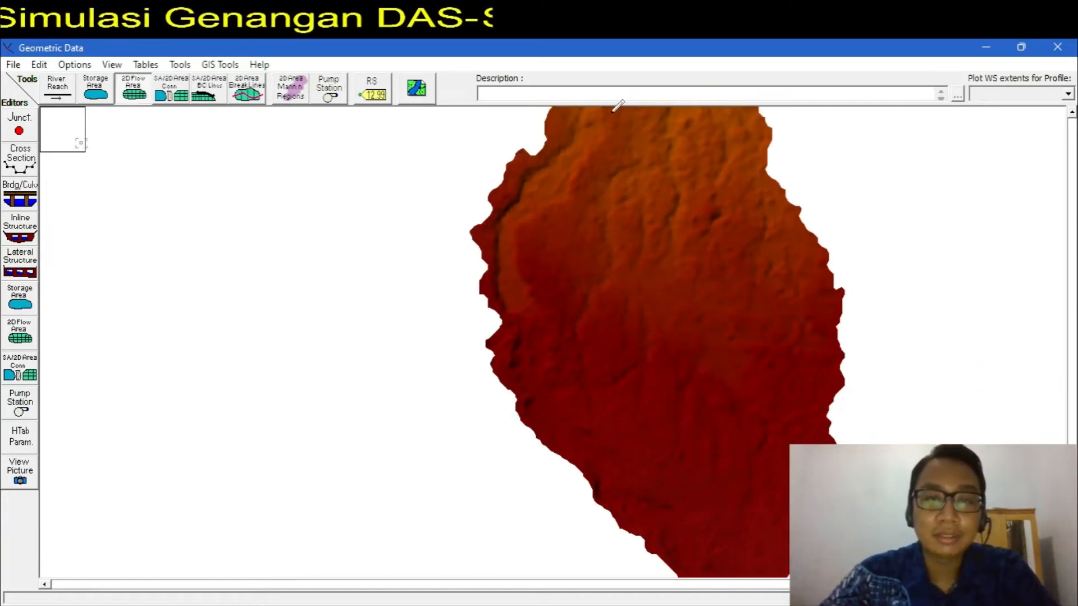
# Step: Show the SUNGAI UTAMA layer in QGIS, examine the main river's course near the southern neck, and return to the HEC-RAS geometric data
pyautogui.hotkey('alt', 'Tab')
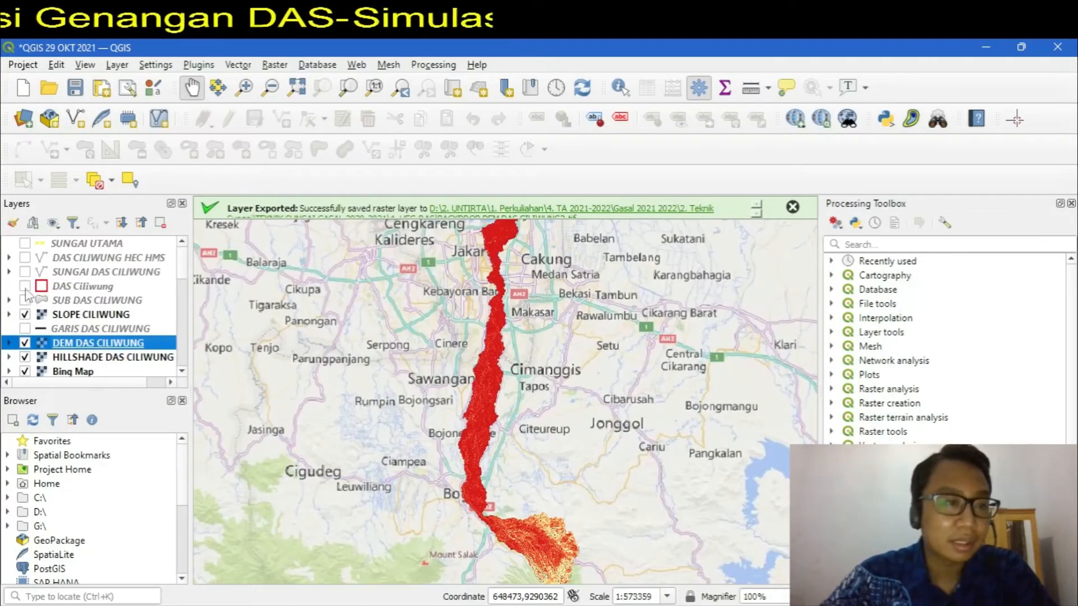
pyautogui.click(25, 244)
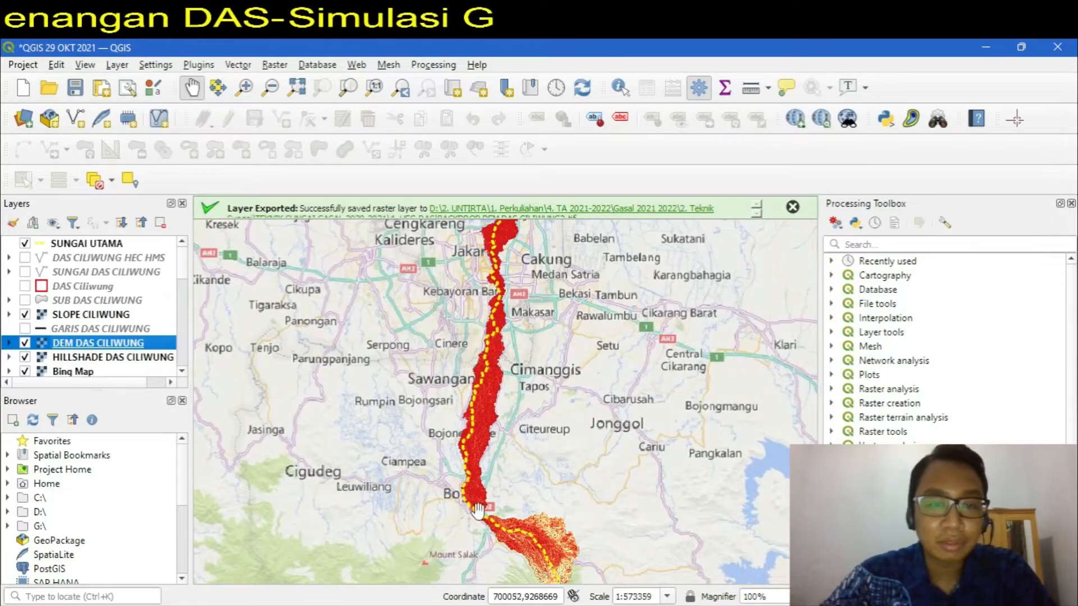
pyautogui.scroll(5, 482, 513)
pyautogui.scroll(-2, 403, 470)
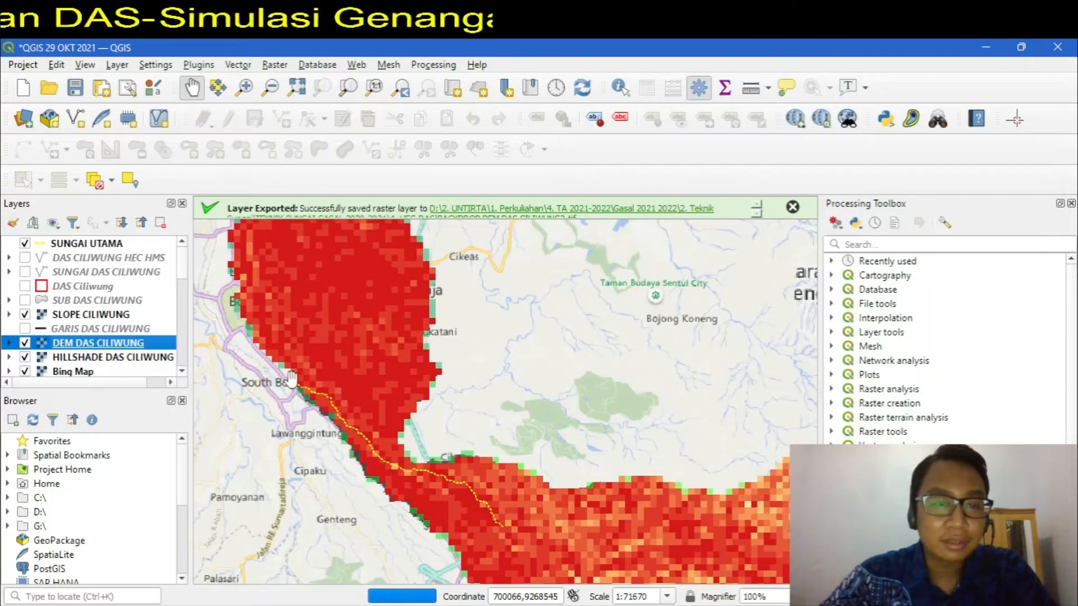
pyautogui.scroll(-1, 314, 410)
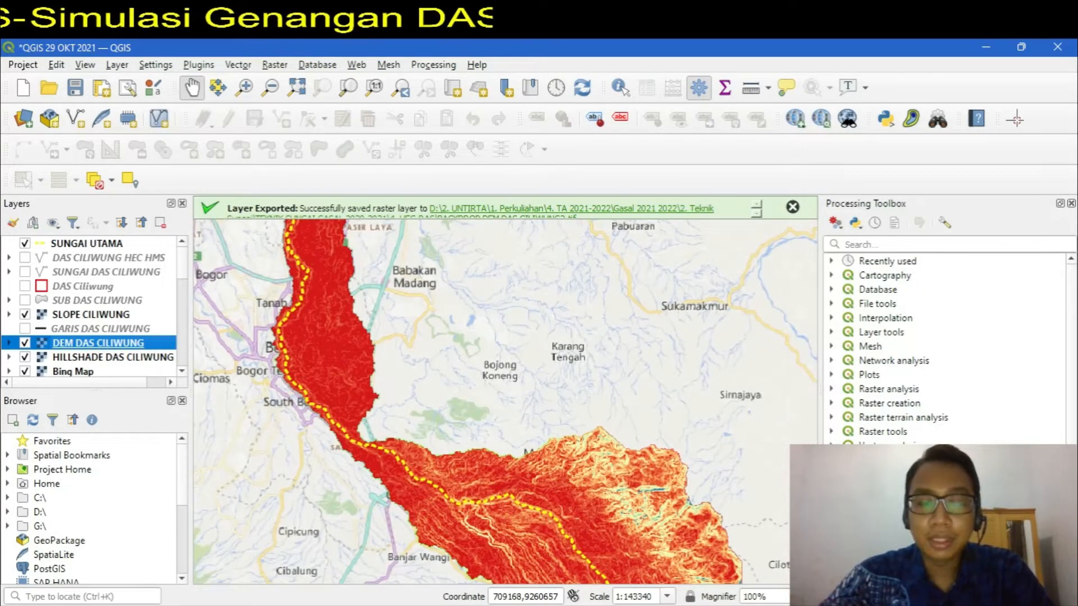
pyautogui.moveTo(794, 605)
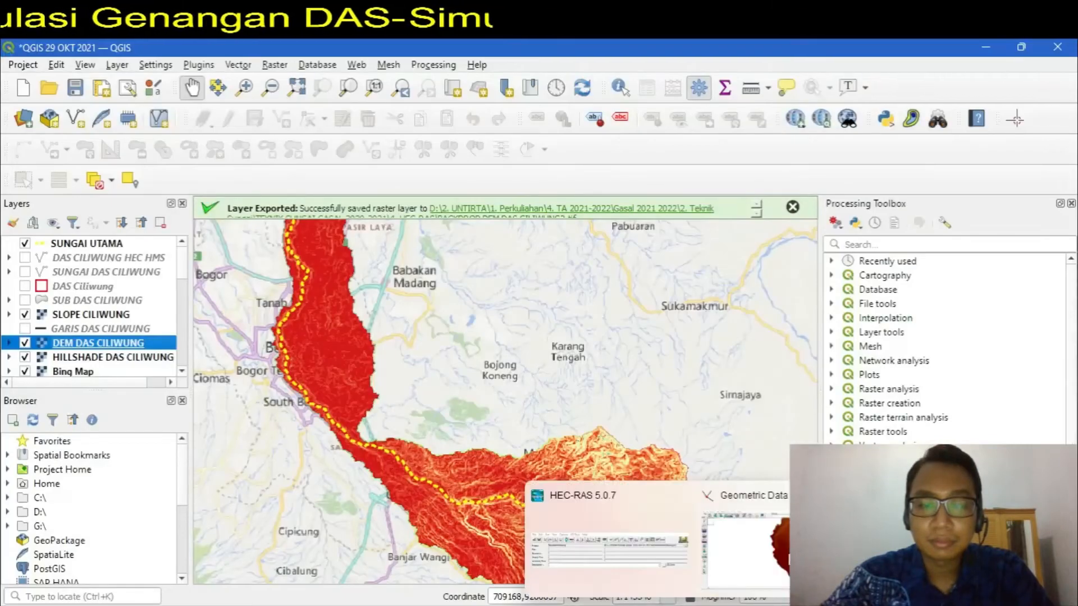
pyautogui.click(747, 539)
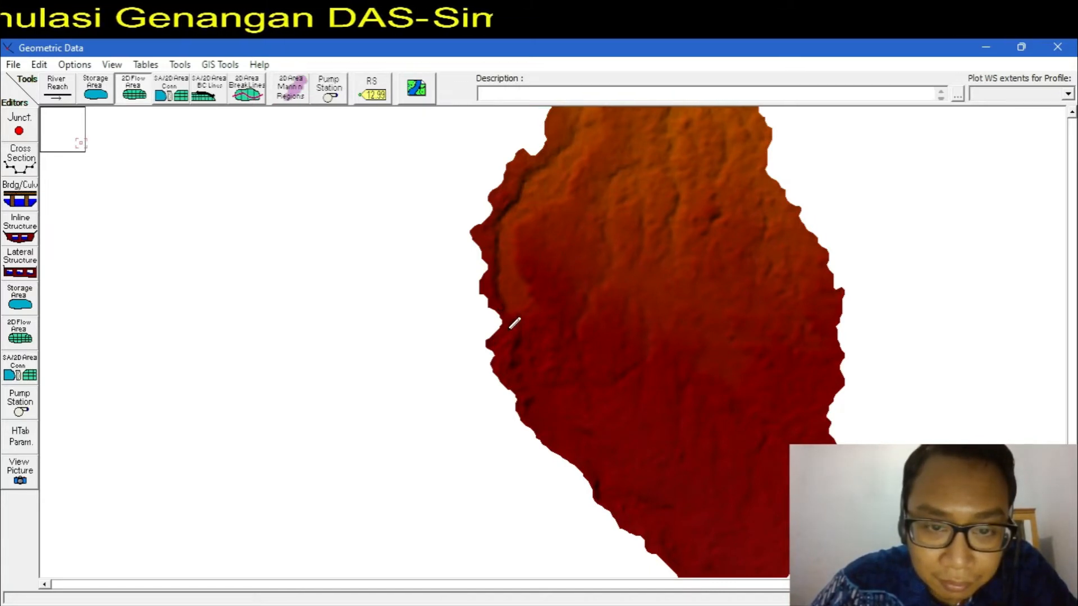
# Step: Trace the new 2D flow area's boundary north along the terrain's western edge, from the dark red bulge through the narrow orange section, about 8,180 long
pyautogui.click(510, 329)
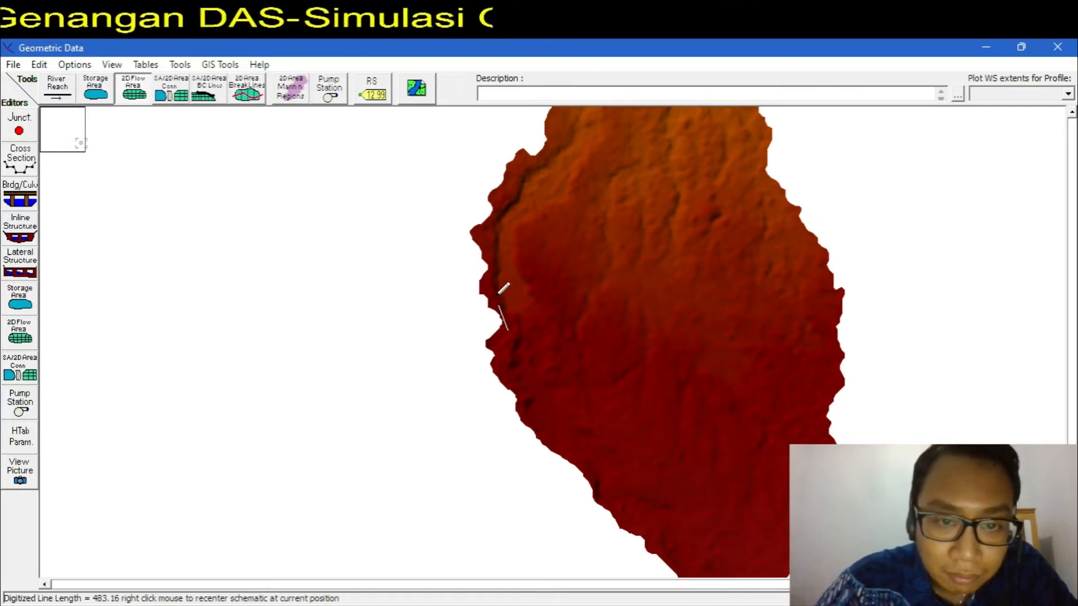
pyautogui.click(491, 285)
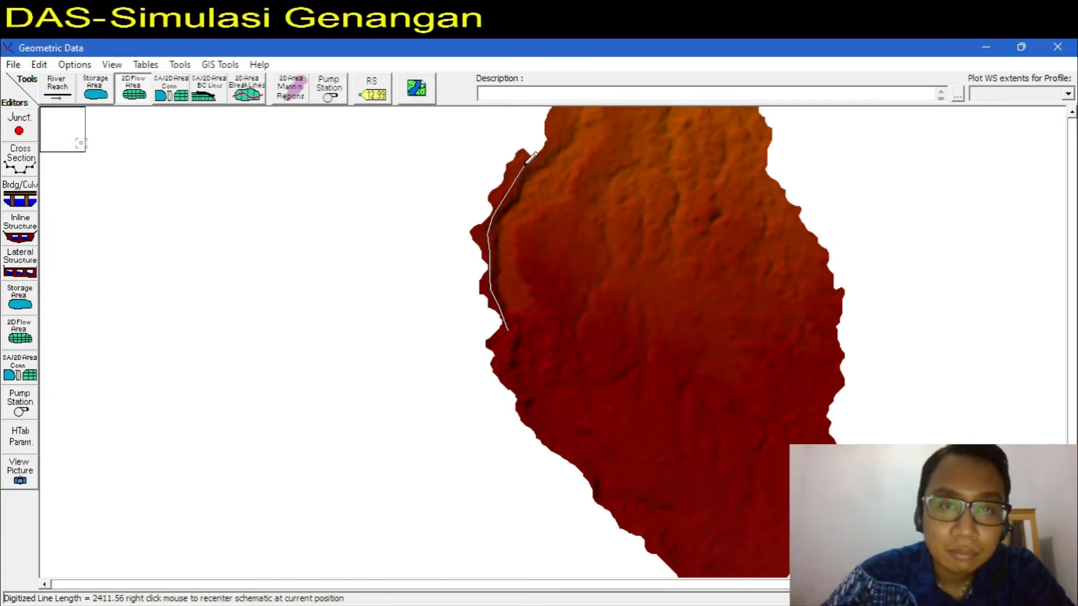
pyautogui.click(525, 164)
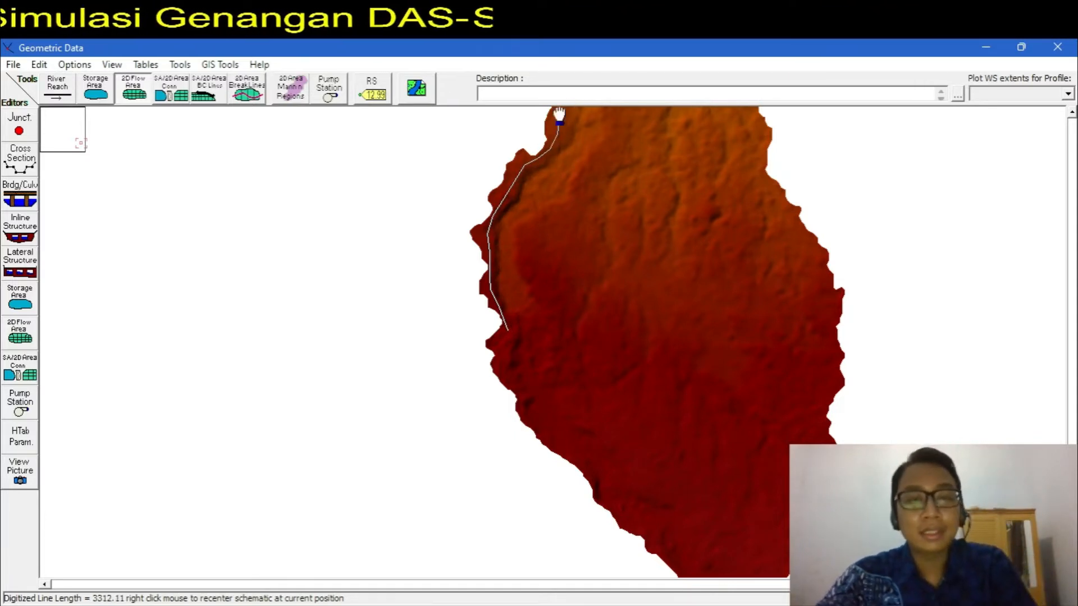
pyautogui.moveTo(559, 114); pyautogui.dragTo(490, 497)
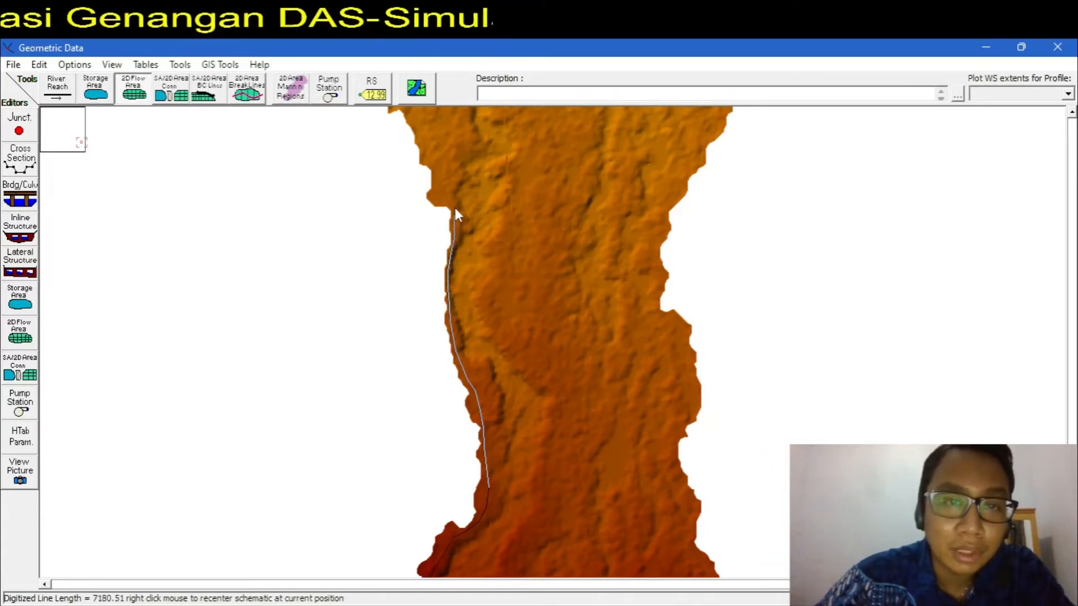
pyautogui.click(439, 194)
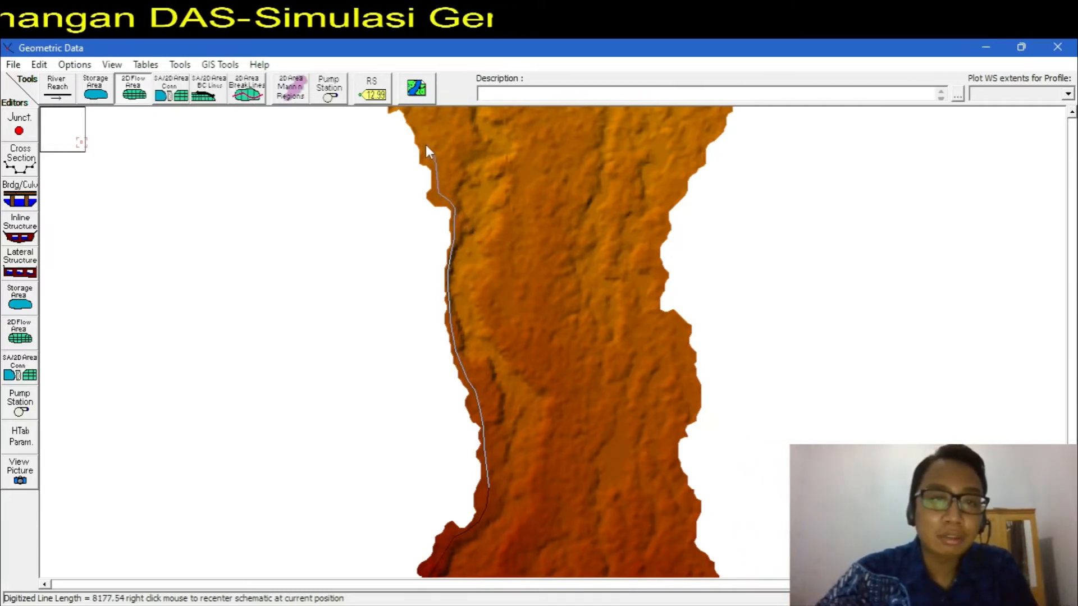
# Step: Extend the 2D flow area's boundary north along the western edge of the widening orange terrain, to about 11,700 long
pyautogui.rightClick(410, 113)
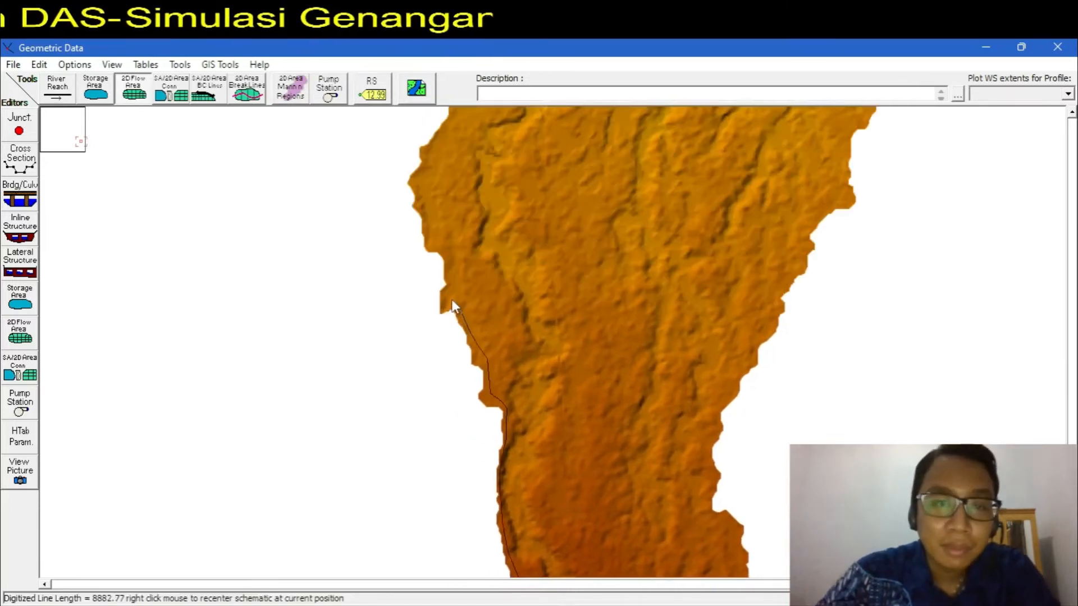
pyautogui.click(448, 260)
pyautogui.click(444, 252)
pyautogui.click(431, 243)
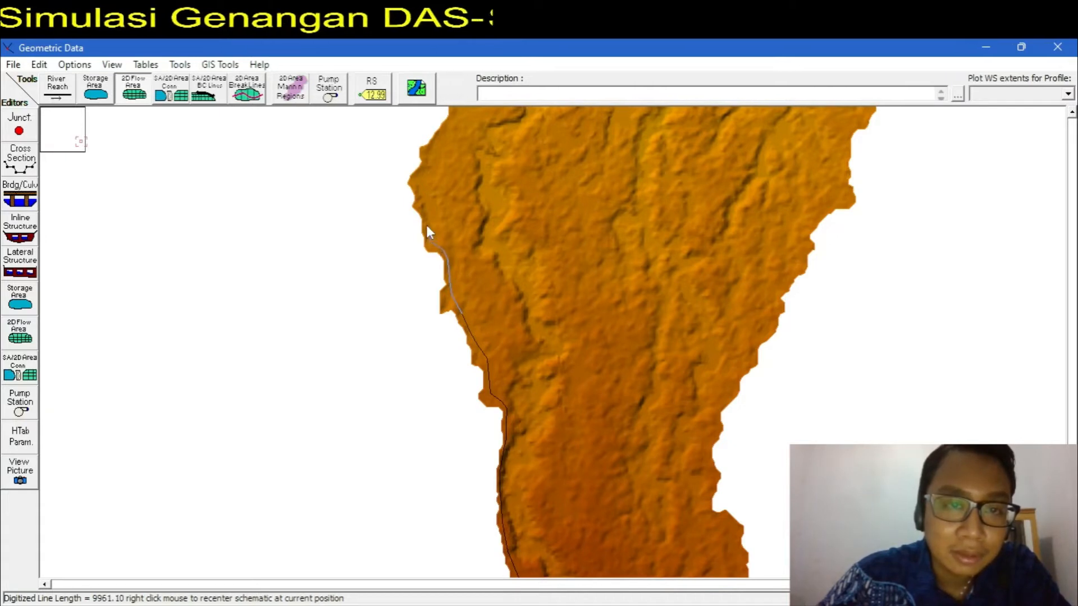
pyautogui.click(417, 171)
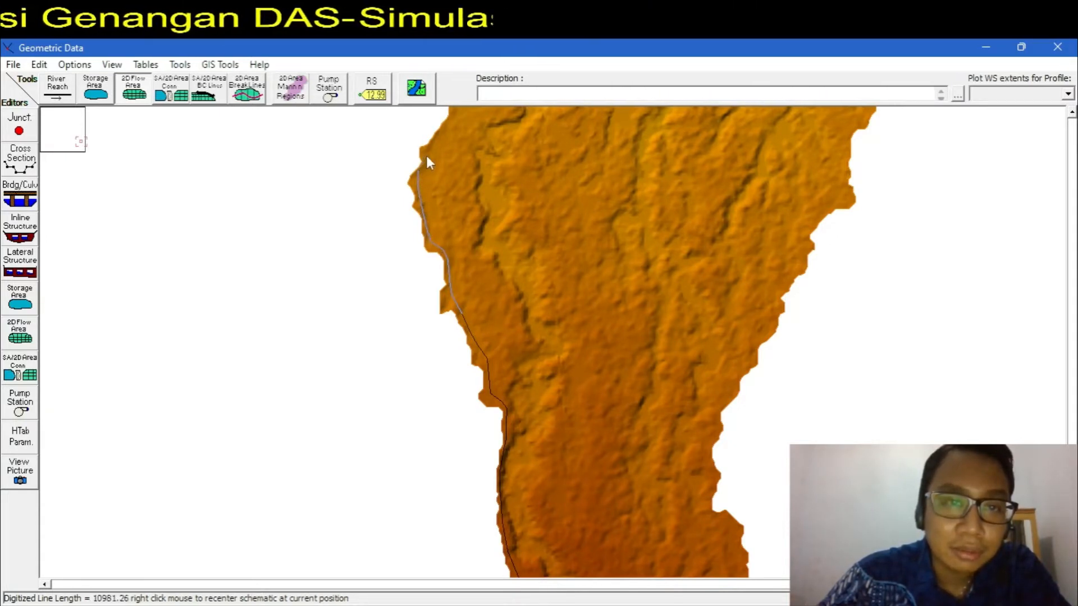
pyautogui.click(429, 153)
pyautogui.click(444, 125)
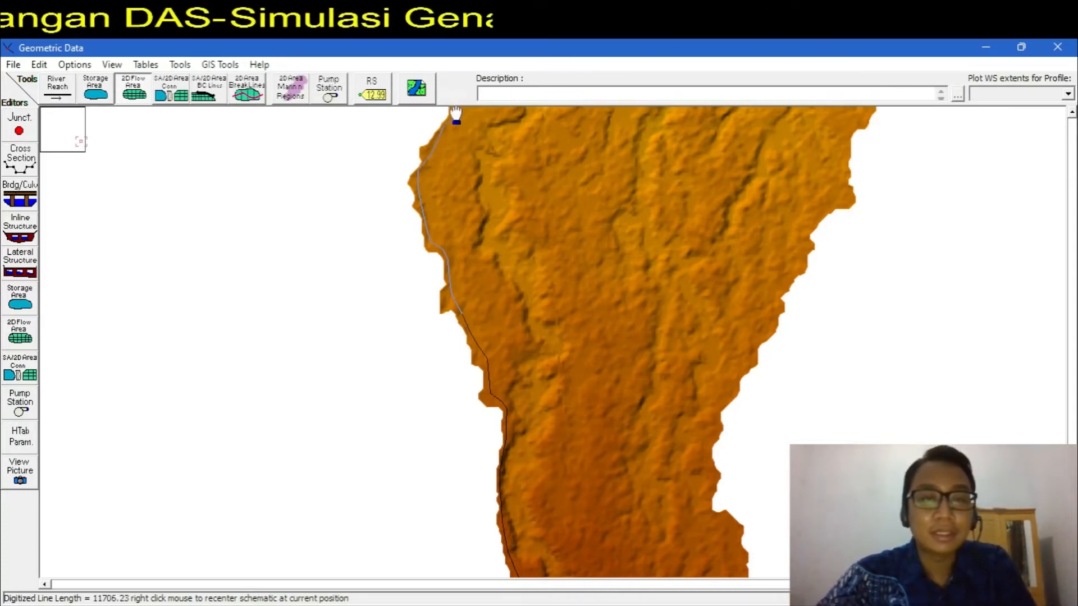
# Step: Continue the boundary north along the orange terrain's western edge and around the small westward spur, to about 18,020 long
pyautogui.moveTo(455, 114); pyautogui.dragTo(437, 484)
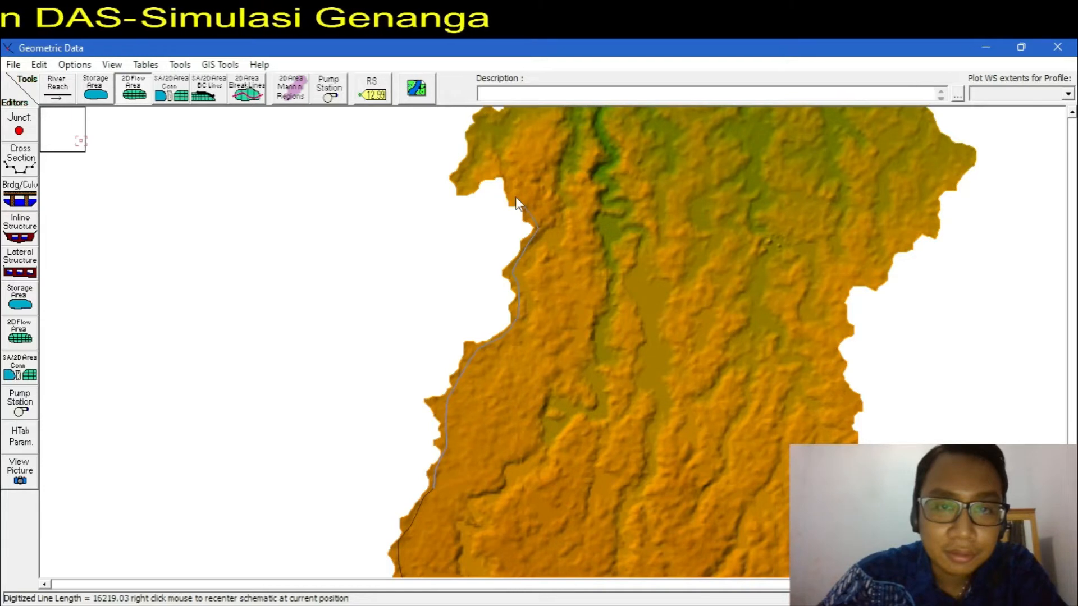
pyautogui.click(507, 178)
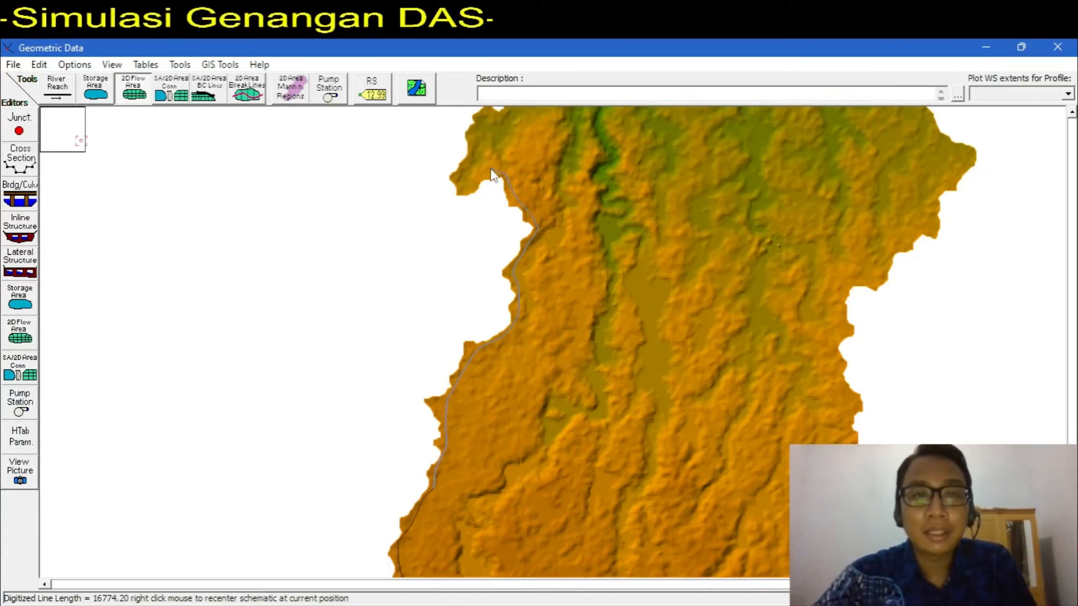
pyautogui.click(469, 146)
pyautogui.click(479, 119)
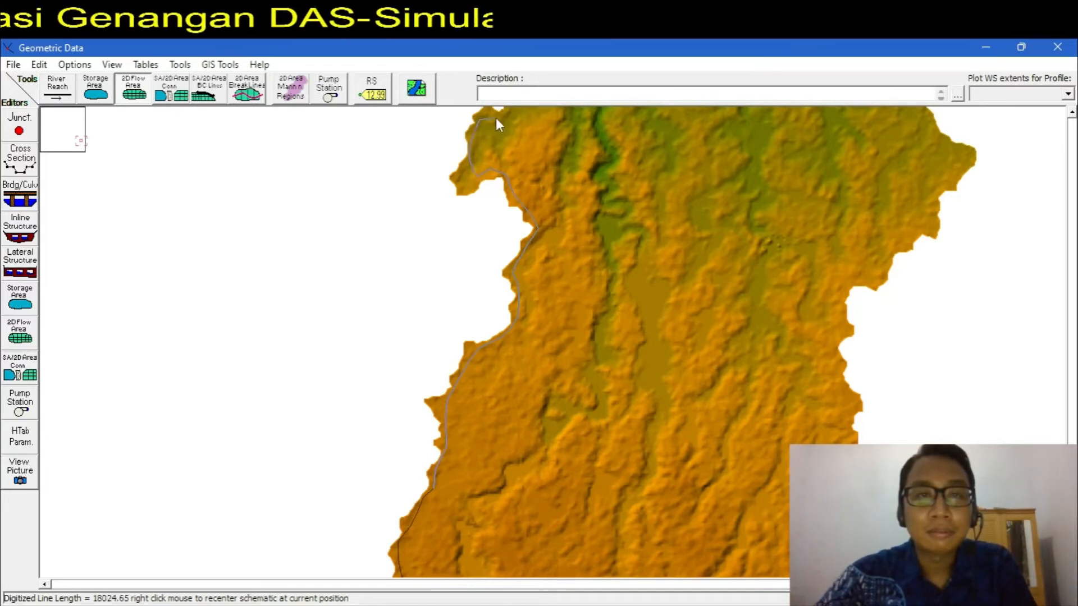
# Step: Trace the boundary from the spur northeast along the olive-green western edge to just inside the squared terrain corner, to about 21,710 long
pyautogui.moveTo(497, 118); pyautogui.dragTo(424, 456)
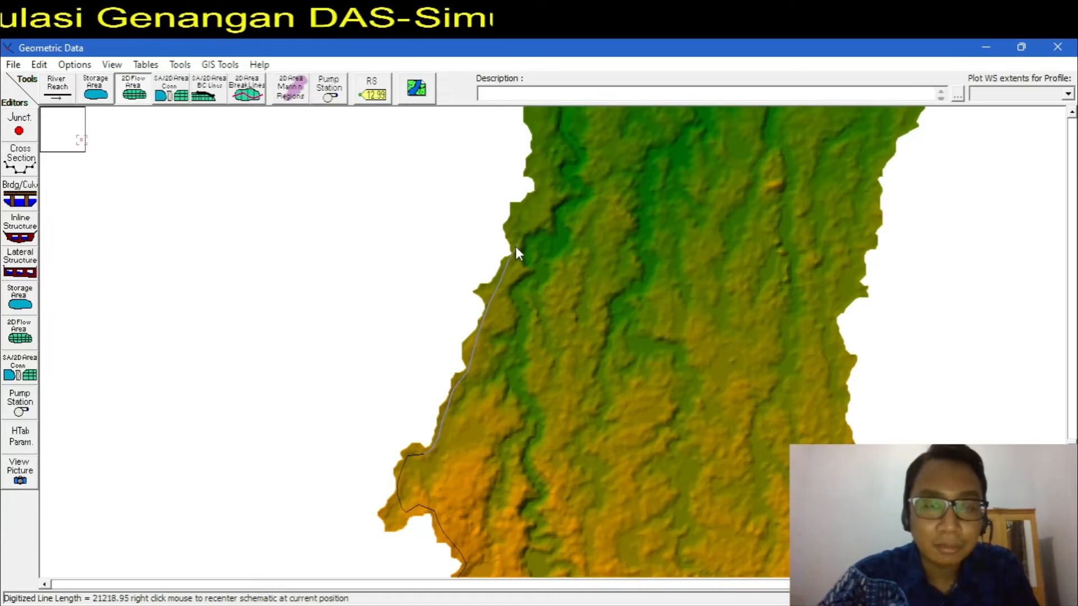
pyautogui.scroll(3, 515, 246)
pyautogui.scroll(-2, 544, 182)
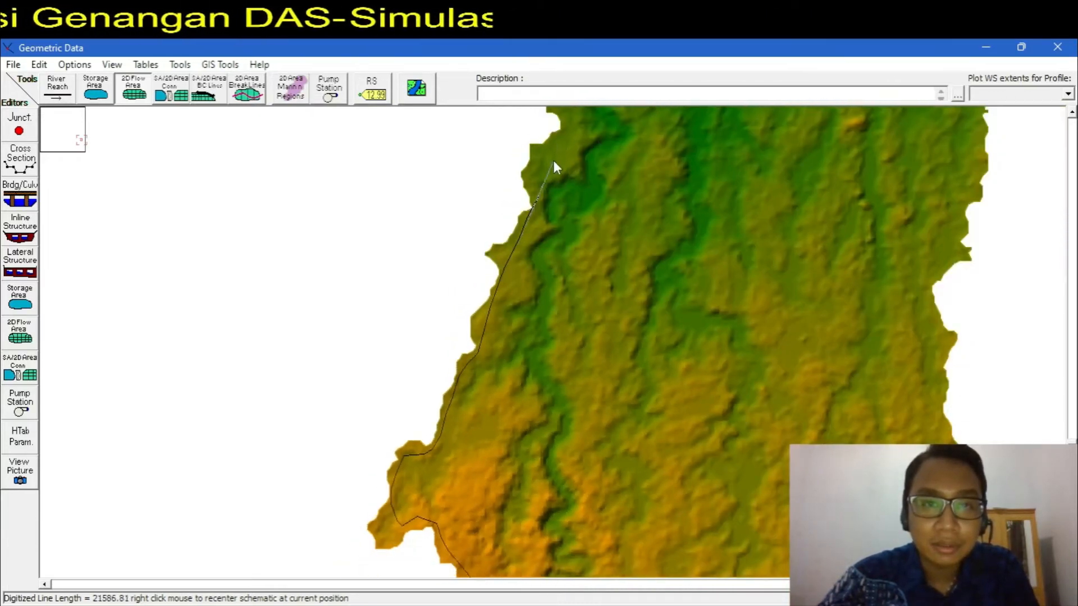
pyautogui.scroll(2, 554, 161)
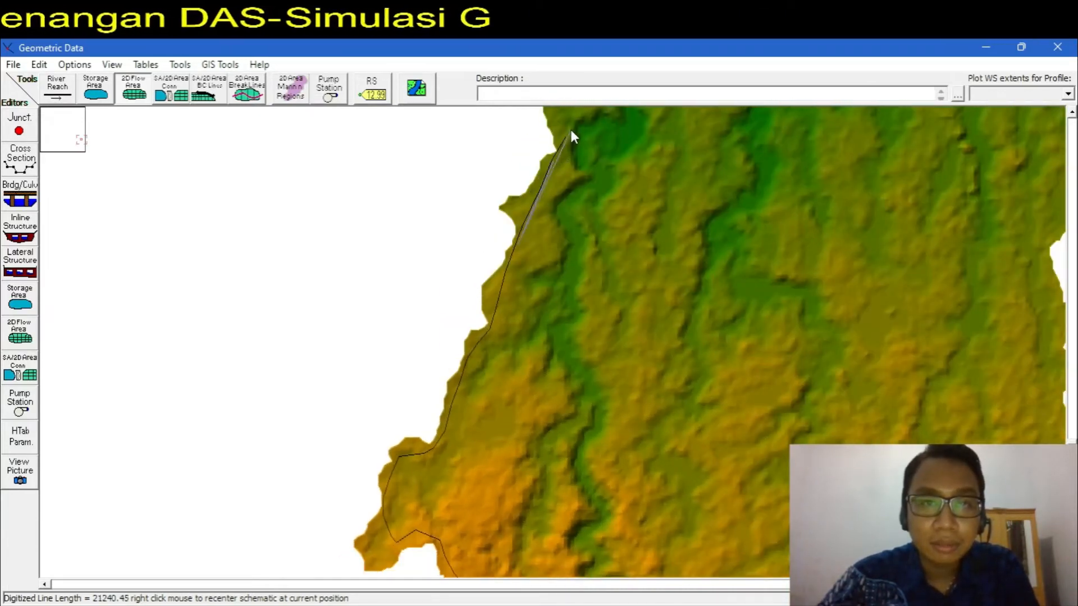
pyautogui.scroll(1, 571, 123)
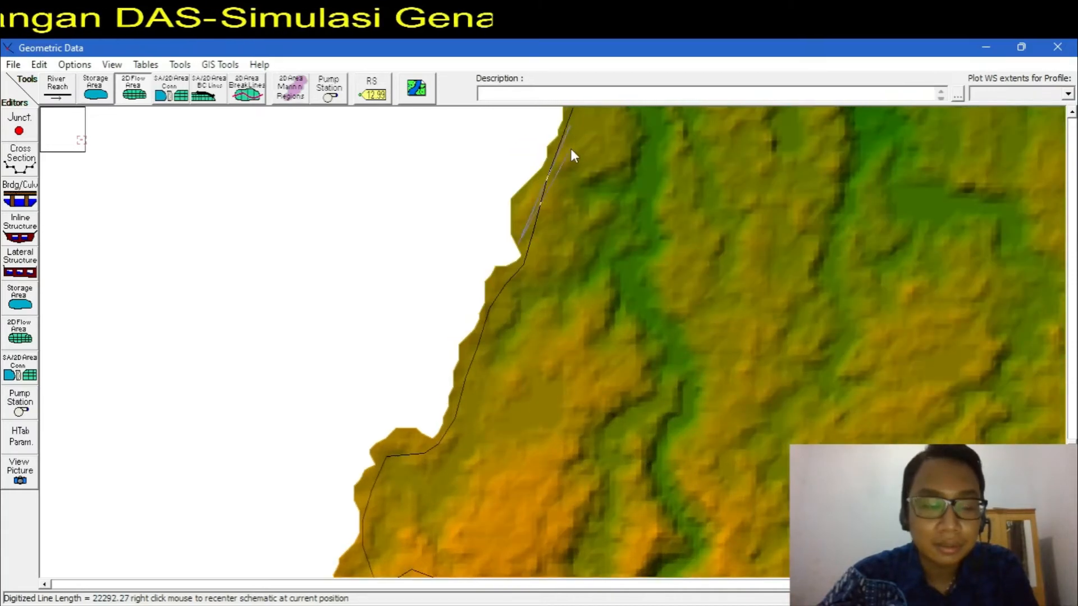
pyautogui.moveTo(570, 149); pyautogui.dragTo(495, 475)
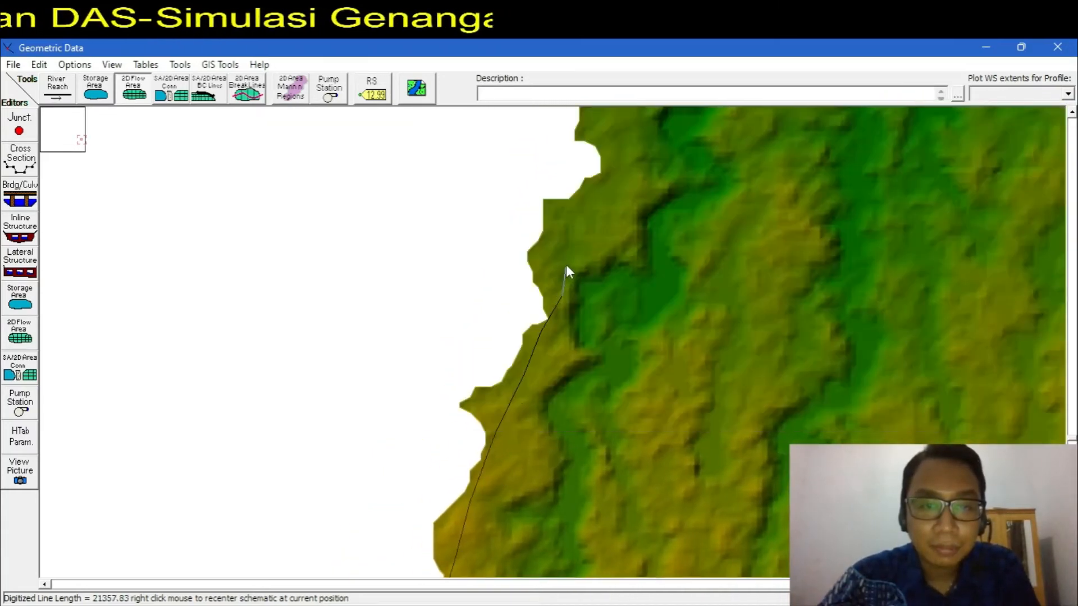
pyautogui.scroll(2, 566, 268)
pyautogui.moveTo(582, 236); pyautogui.dragTo(567, 319)
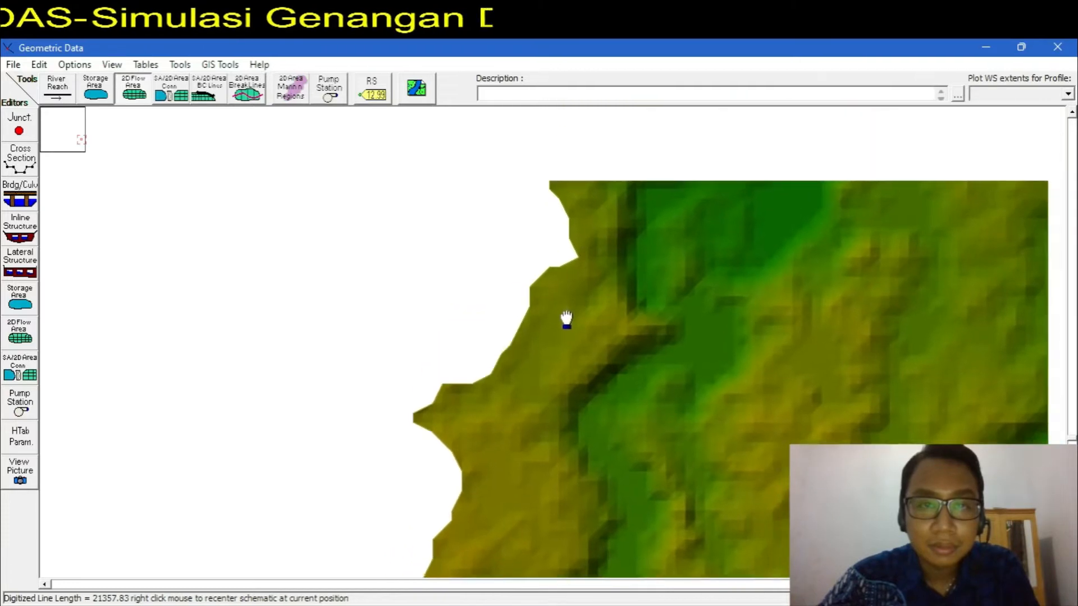
pyautogui.click(586, 257)
pyautogui.click(574, 209)
pyautogui.click(575, 164)
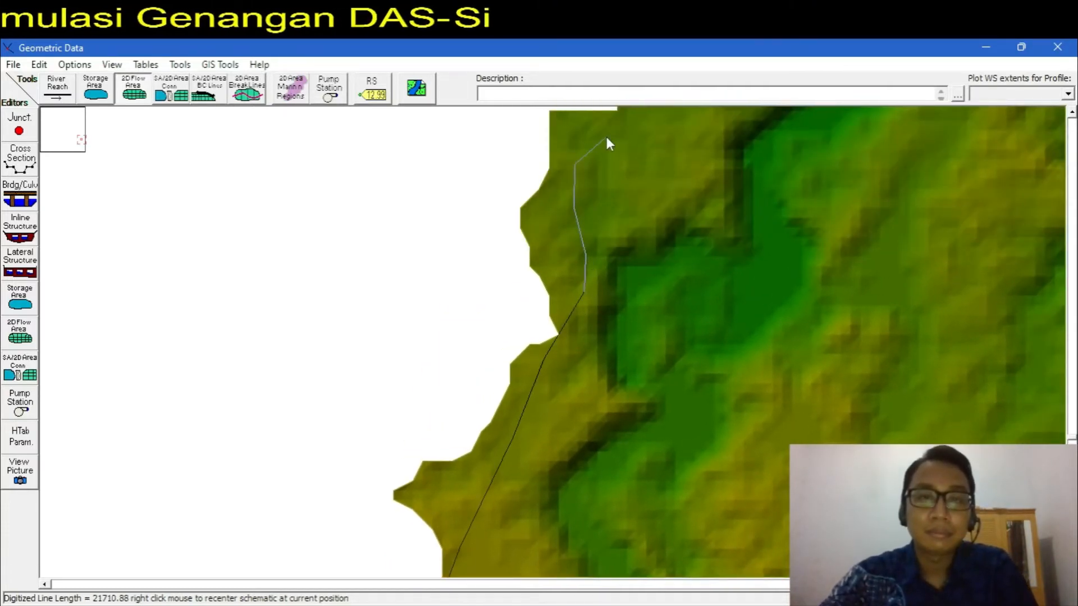
# Step: Extend the boundary north past the white notch and along the jagged green western edge, to about 25,730 long
pyautogui.rightClick(607, 137)
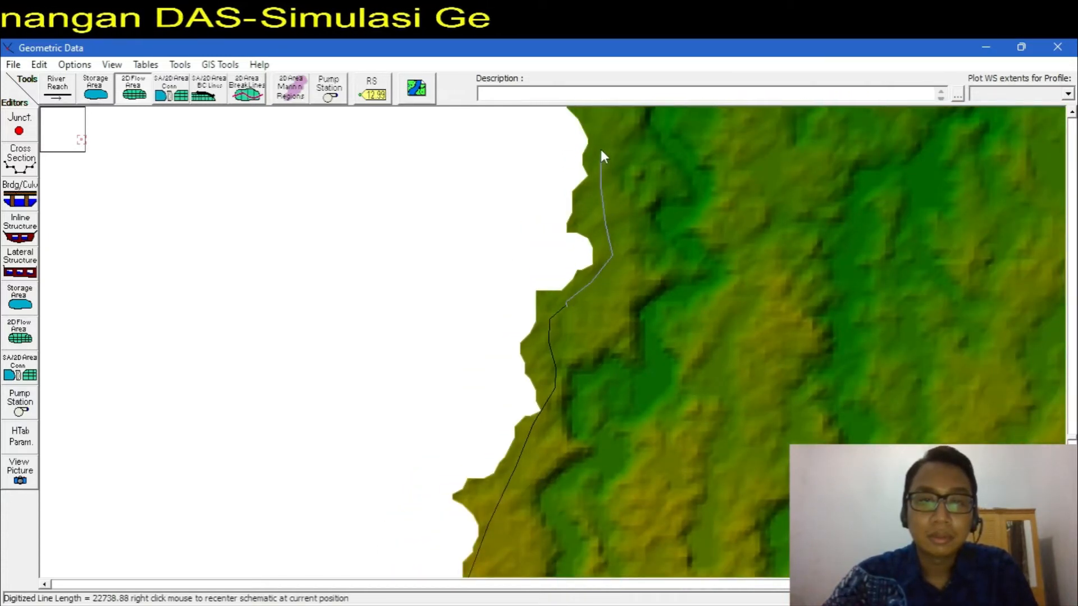
pyautogui.rightClick(598, 113)
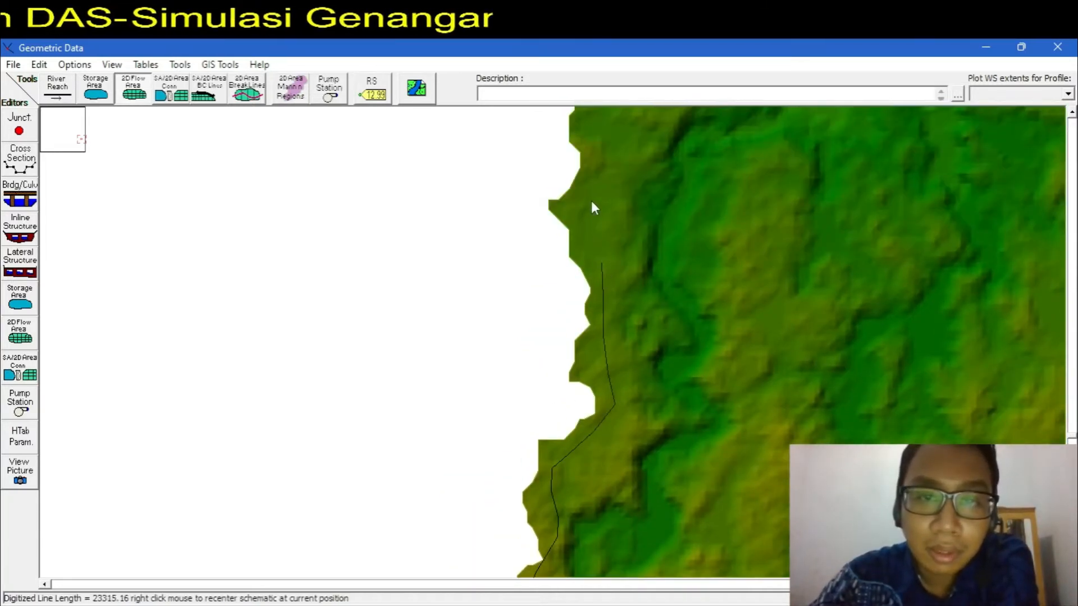
pyautogui.rightClick(591, 116)
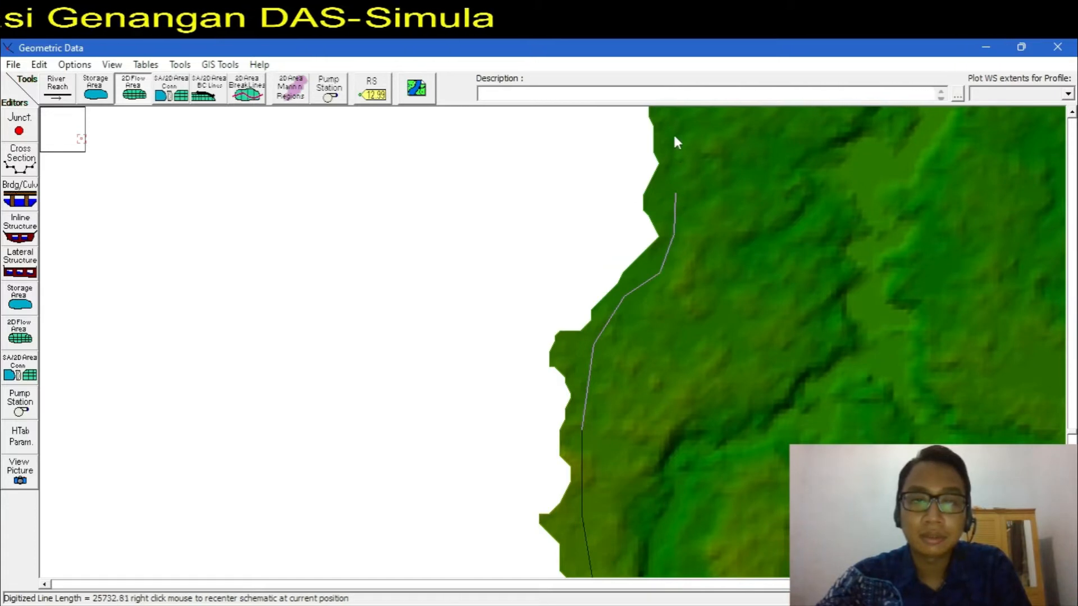
# Step: Trace the boundary north along the western edge of the dark green terrain into the yellow-green section, to about 35,860 long
pyautogui.scroll(-3, 668, 182)
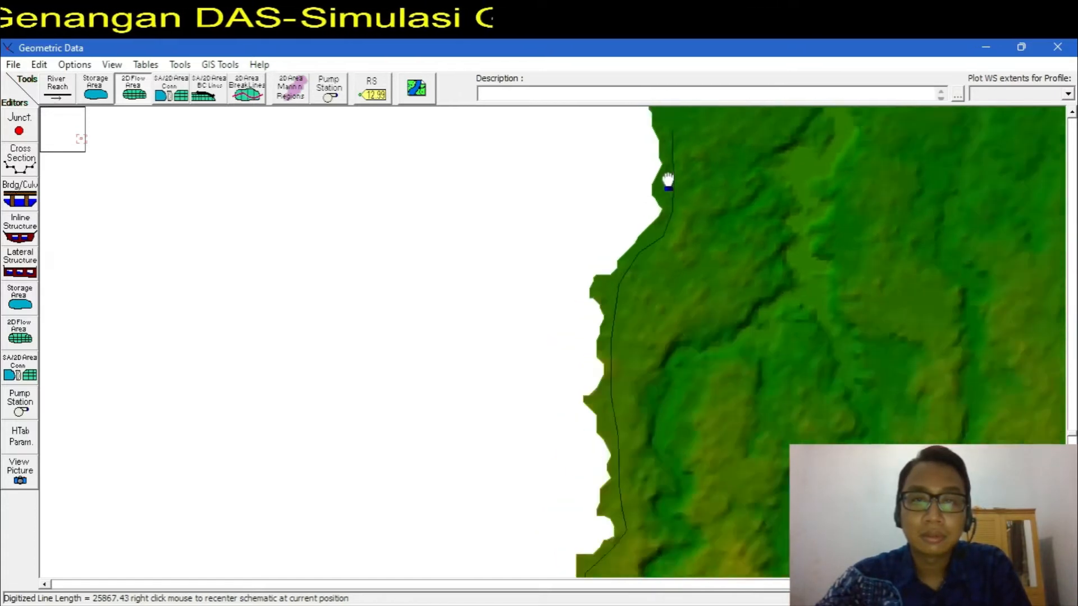
pyautogui.moveTo(669, 185); pyautogui.dragTo(612, 560)
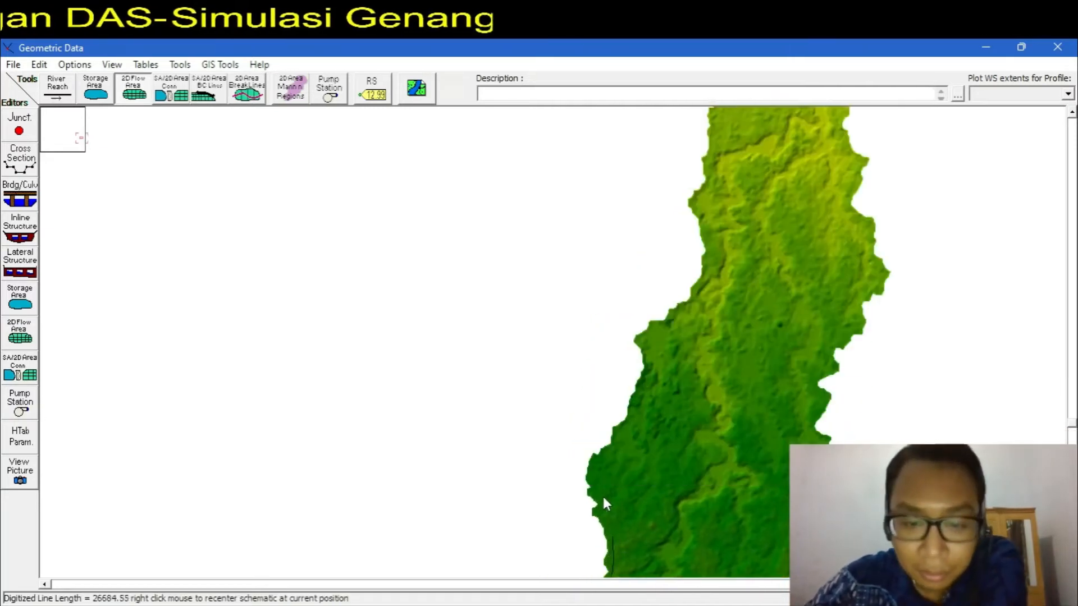
pyautogui.click(594, 478)
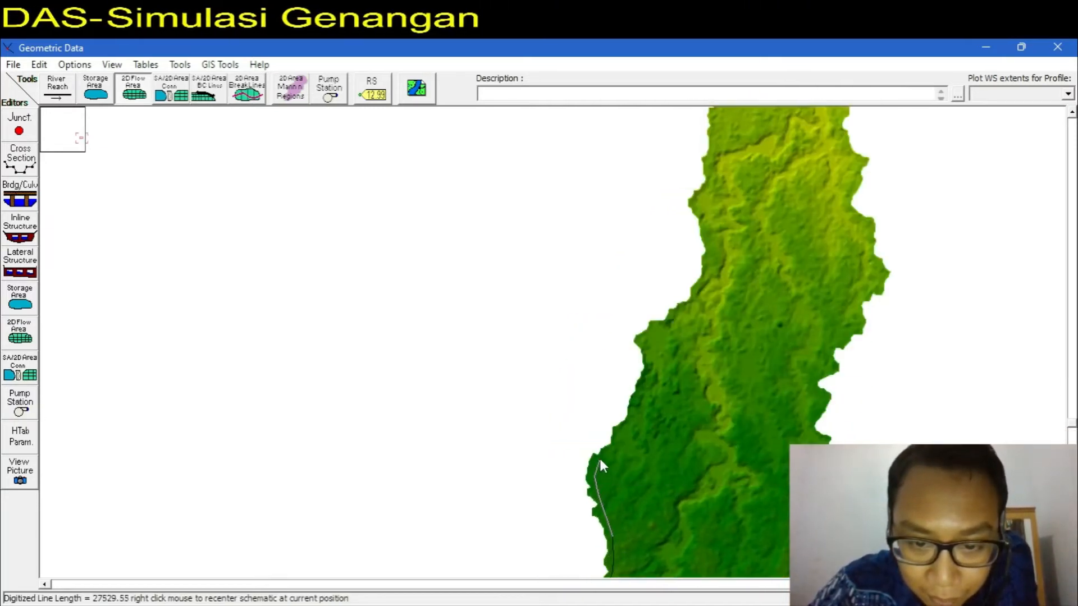
pyautogui.click(598, 458)
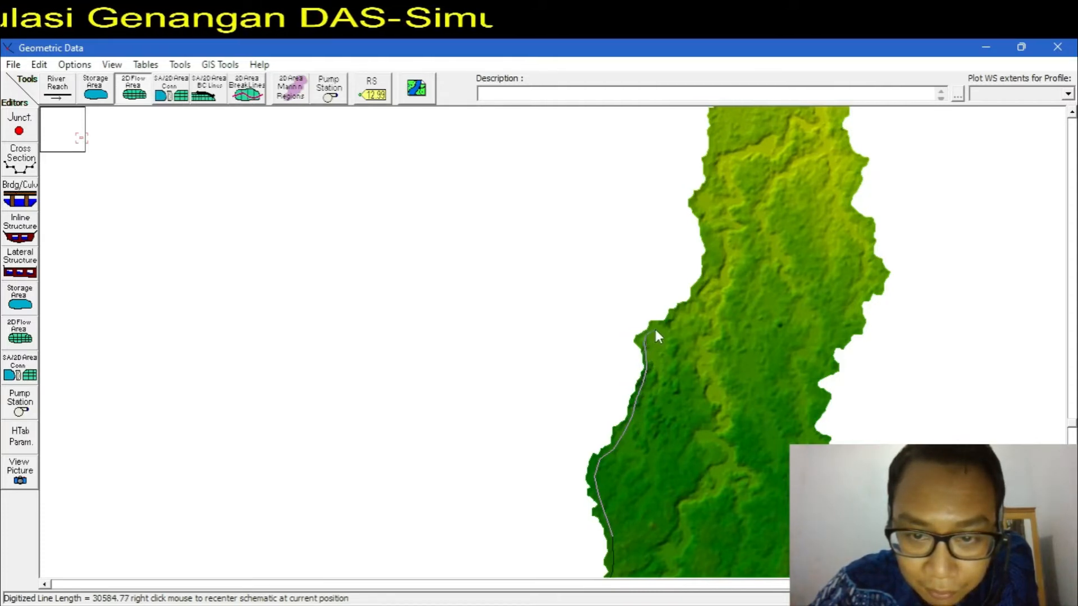
pyautogui.click(670, 319)
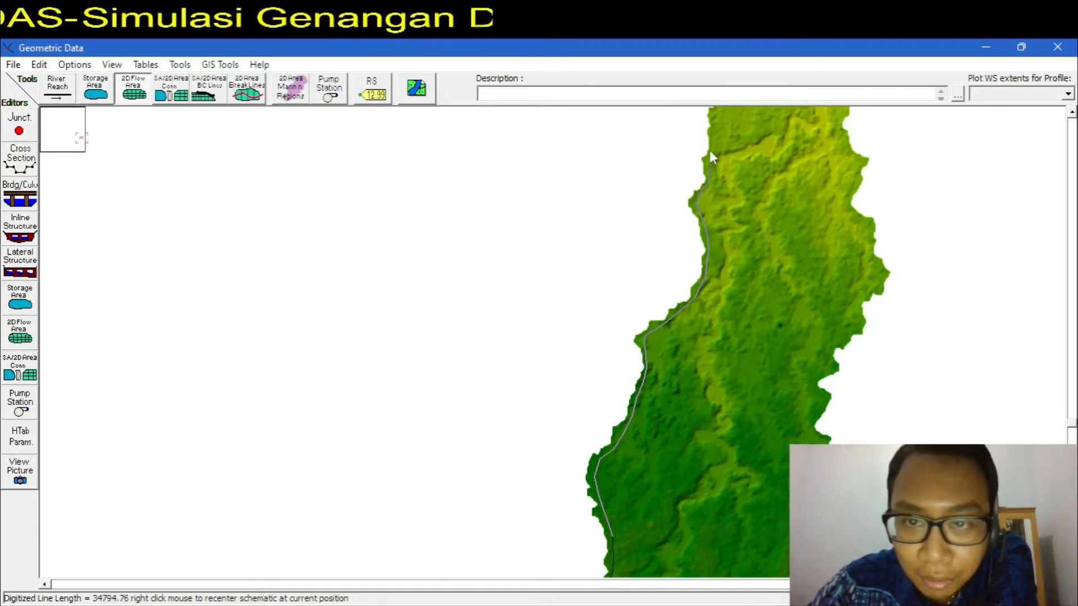
pyautogui.click(715, 122)
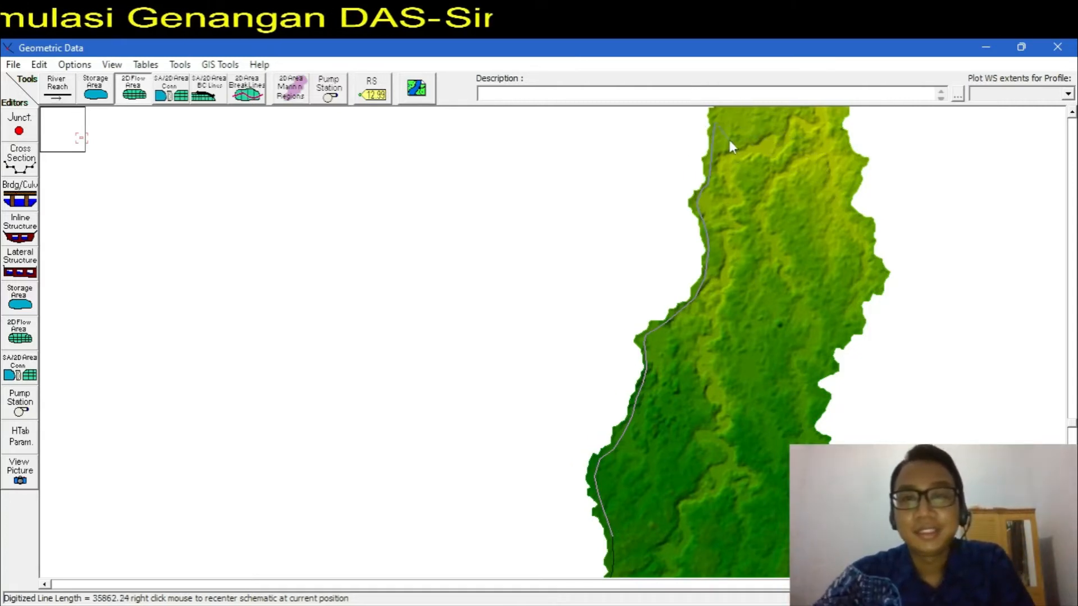
# Step: Continue the boundary along the yellow terrain's western edge, through the narrow neck and around the bulge north of it, to about 50,700 long
pyautogui.moveTo(725, 140); pyautogui.dragTo(684, 512)
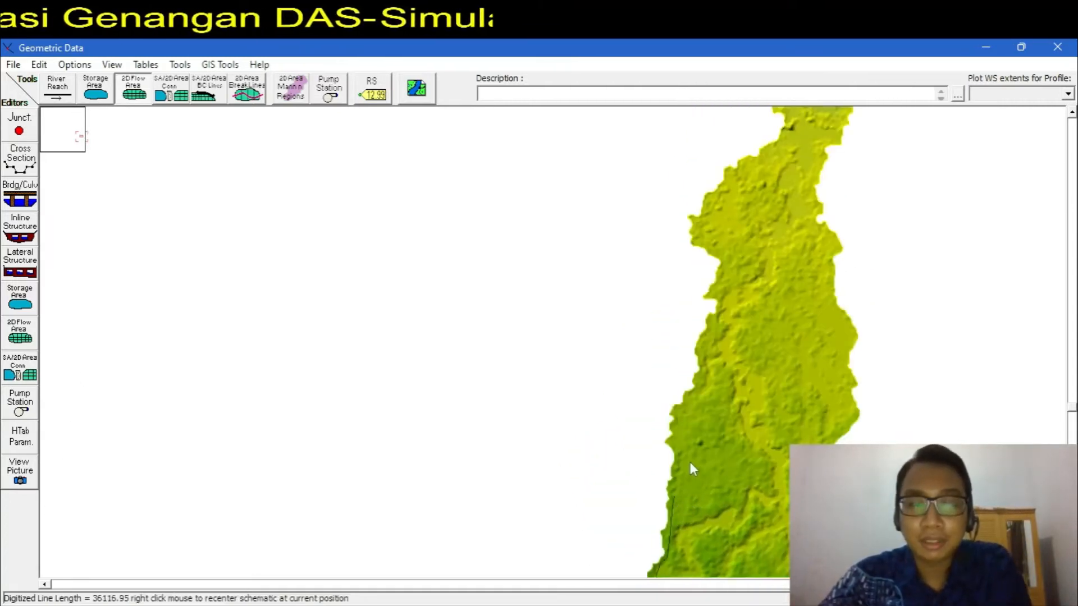
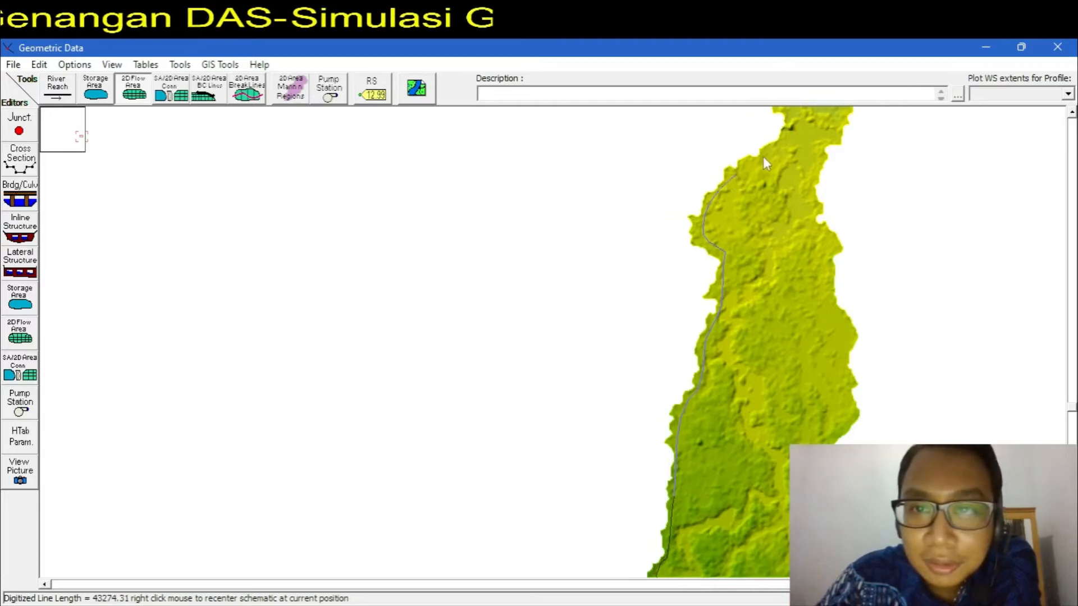
pyautogui.moveTo(765, 159); pyautogui.dragTo(629, 390)
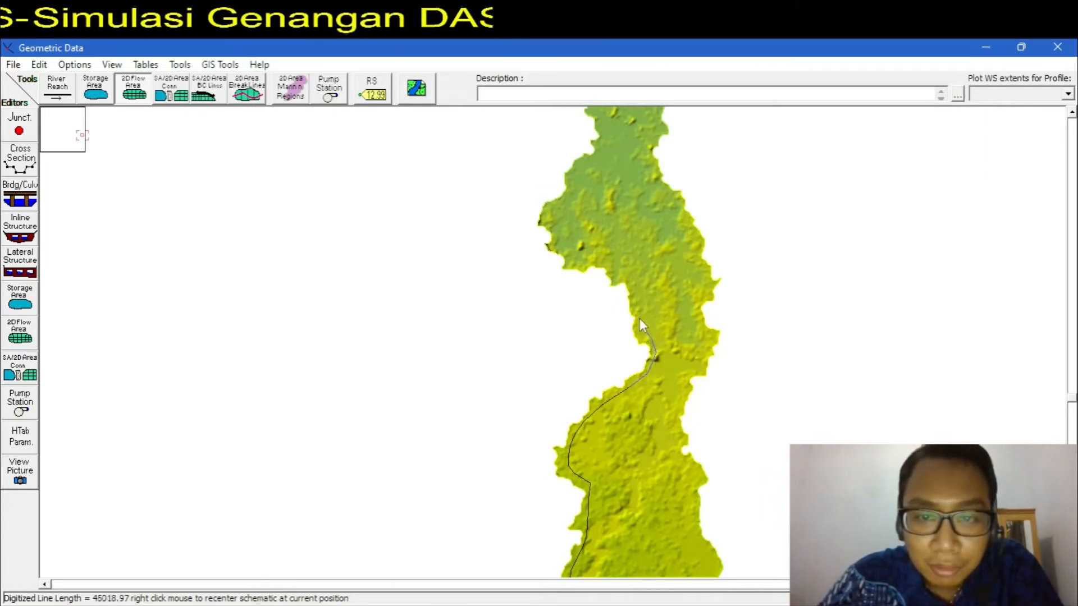
pyautogui.click(628, 277)
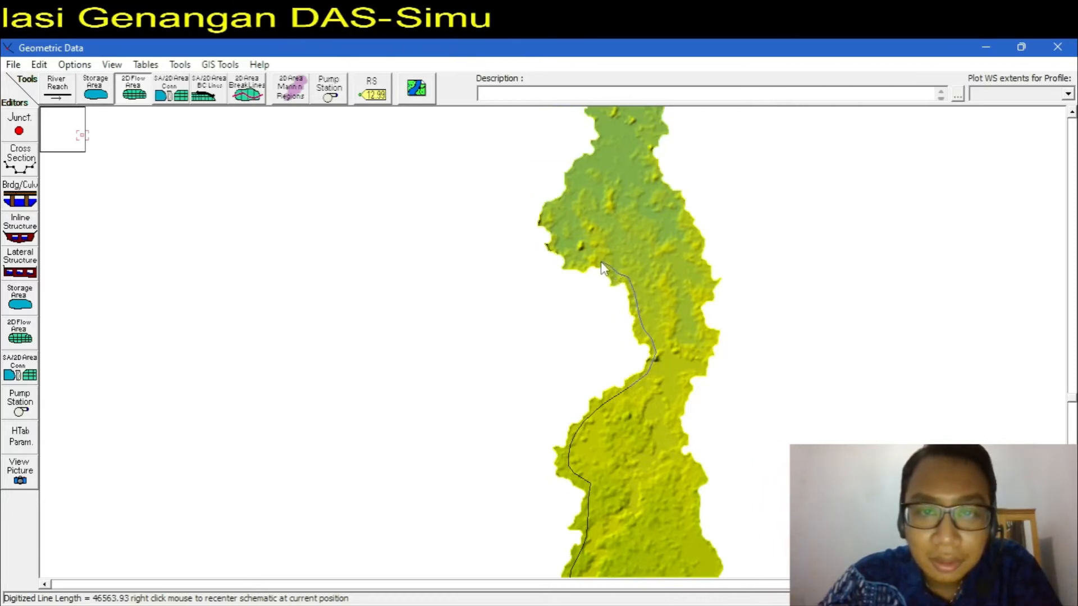
pyautogui.click(602, 264)
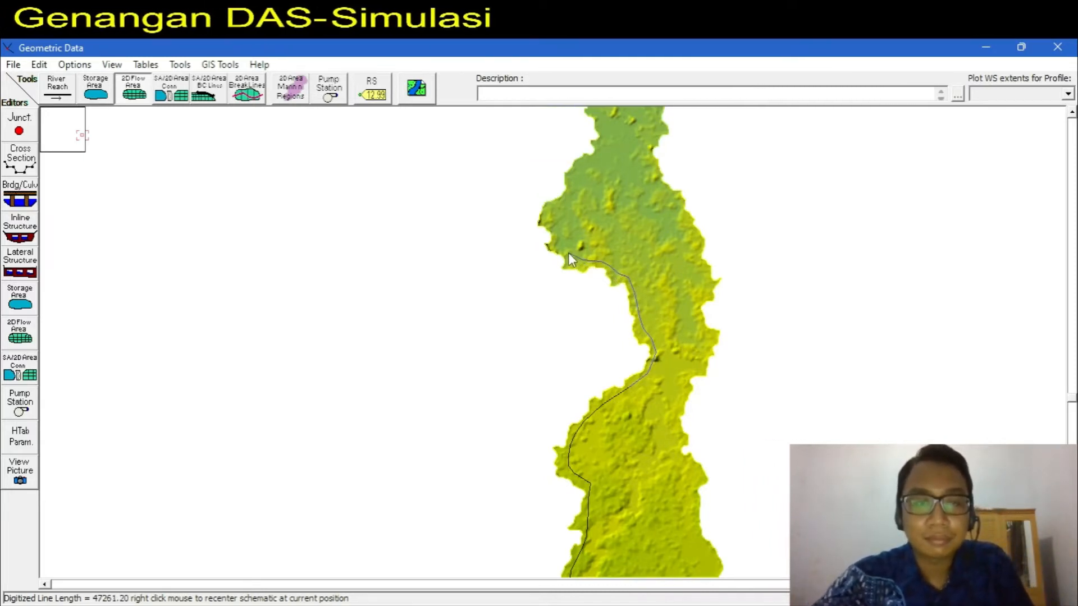
pyautogui.click(559, 246)
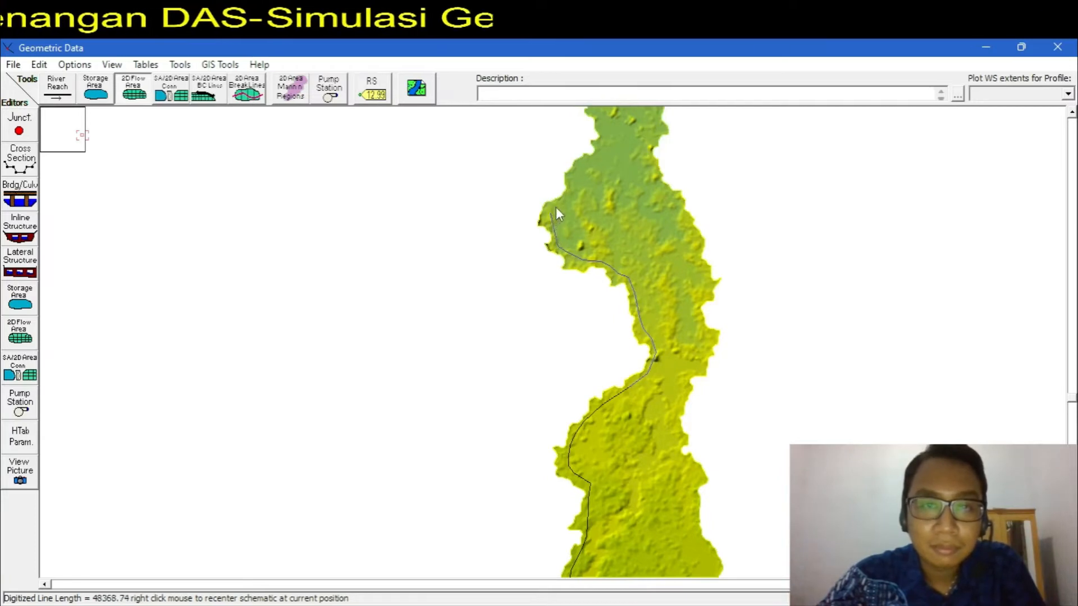
pyautogui.click(571, 187)
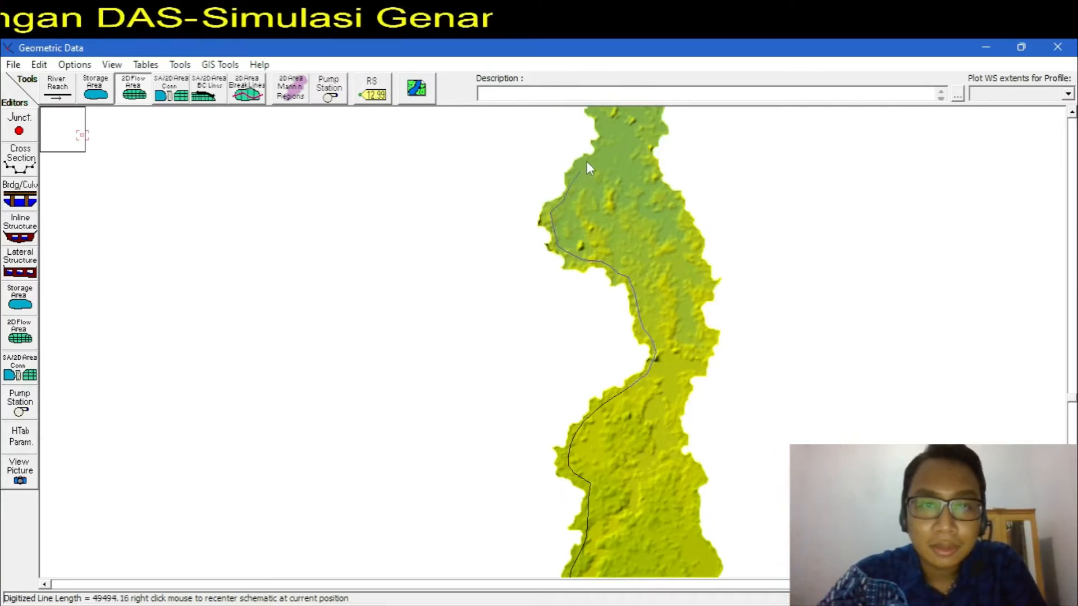
pyautogui.doubleClick(597, 114)
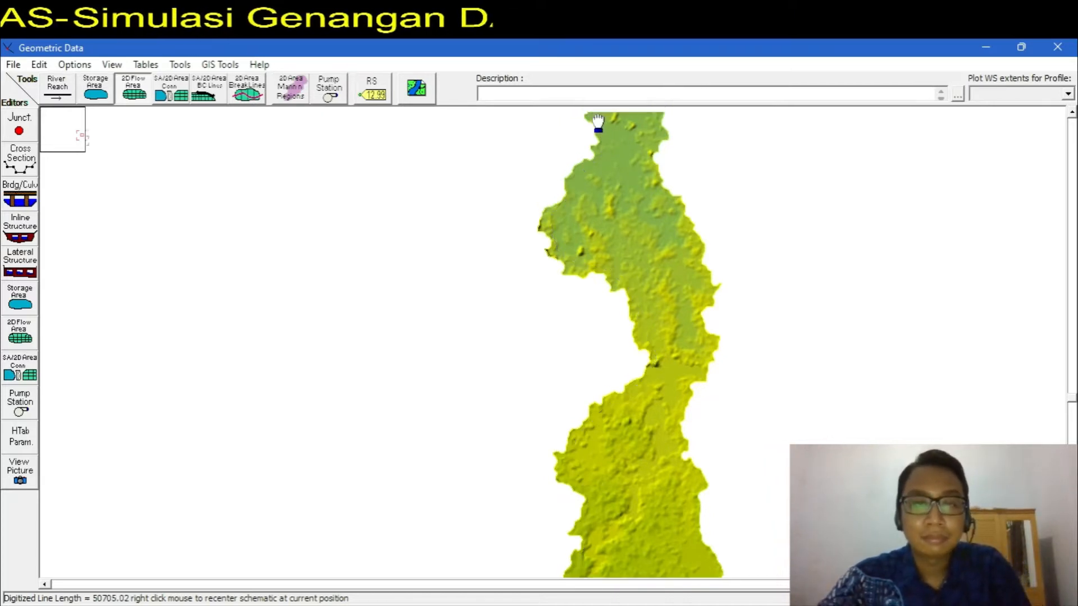
# Step: Trace the boundary along the western side of the narrow green section up to the start of the broad teal terrain
pyautogui.moveTo(598, 122); pyautogui.dragTo(624, 343)
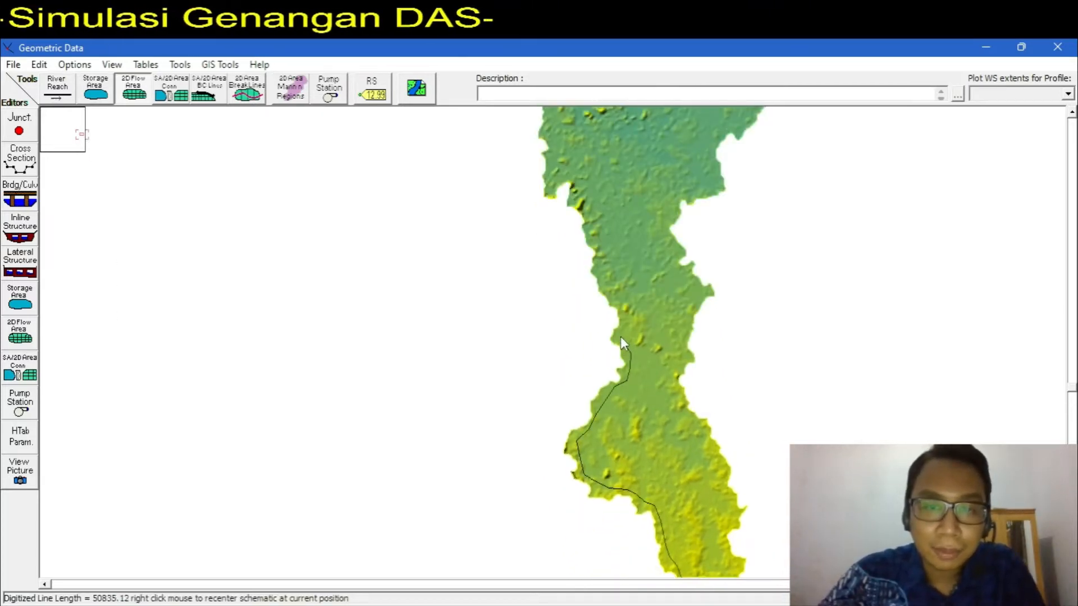
pyautogui.click(622, 337)
pyautogui.click(623, 308)
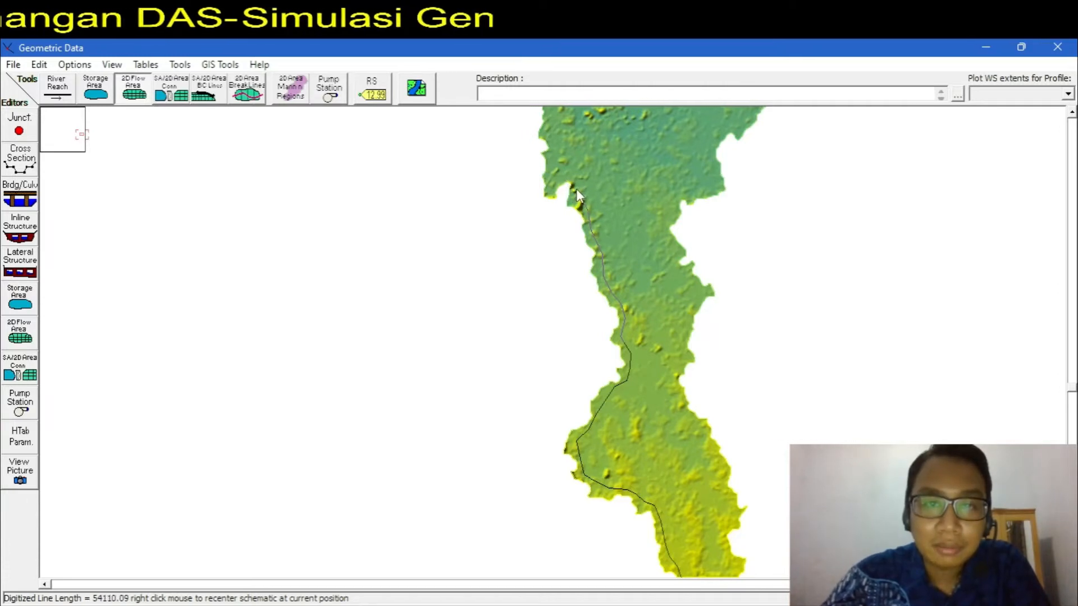
pyautogui.doubleClick(554, 140)
# Step: Carry the boundary around the teal terrain's western and northern edges and down its eastern edge, to about 71,500 long
pyautogui.moveTo(553, 136); pyautogui.dragTo(558, 446)
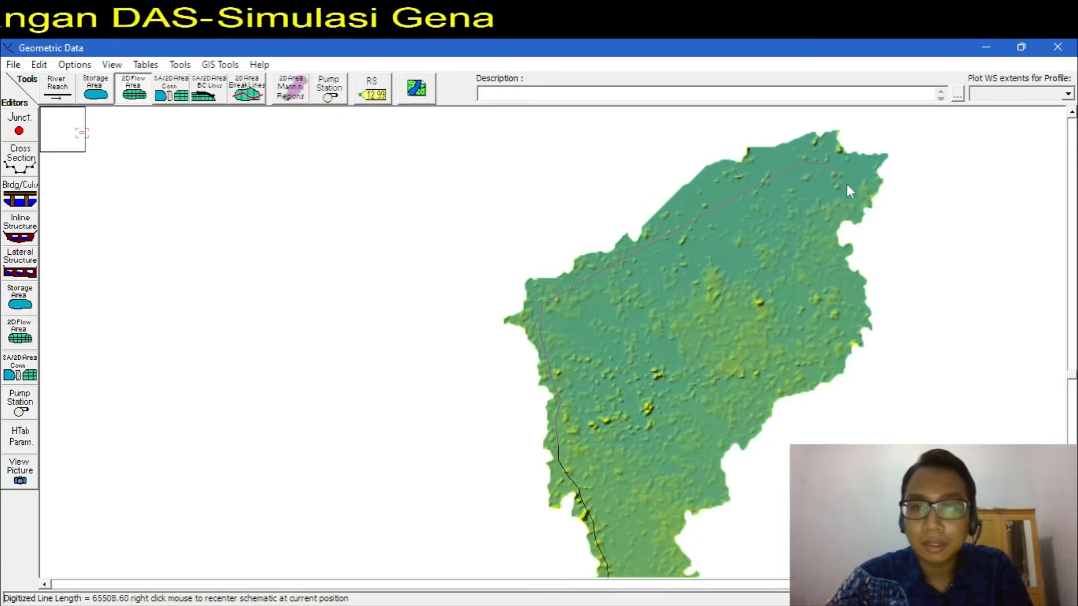
pyautogui.click(832, 213)
pyautogui.click(831, 230)
pyautogui.click(835, 246)
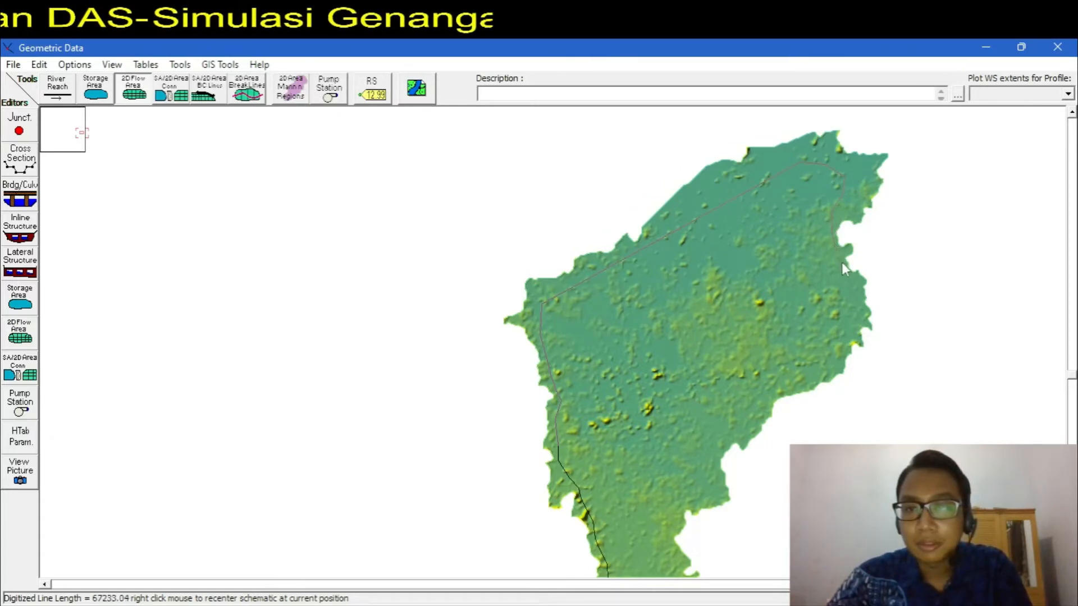
pyautogui.click(858, 290)
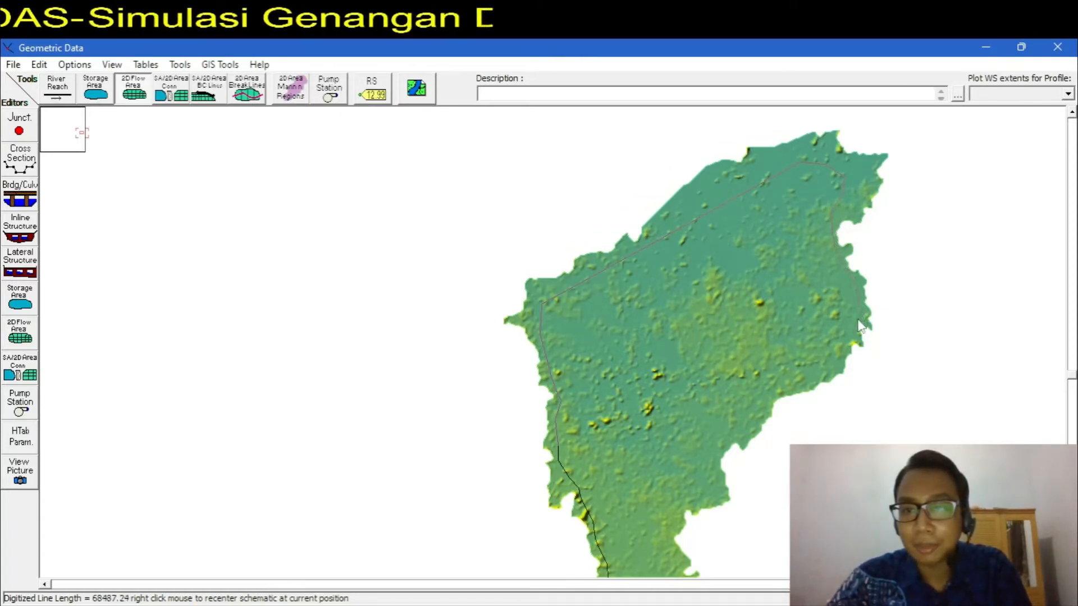
pyautogui.click(845, 345)
pyautogui.click(836, 363)
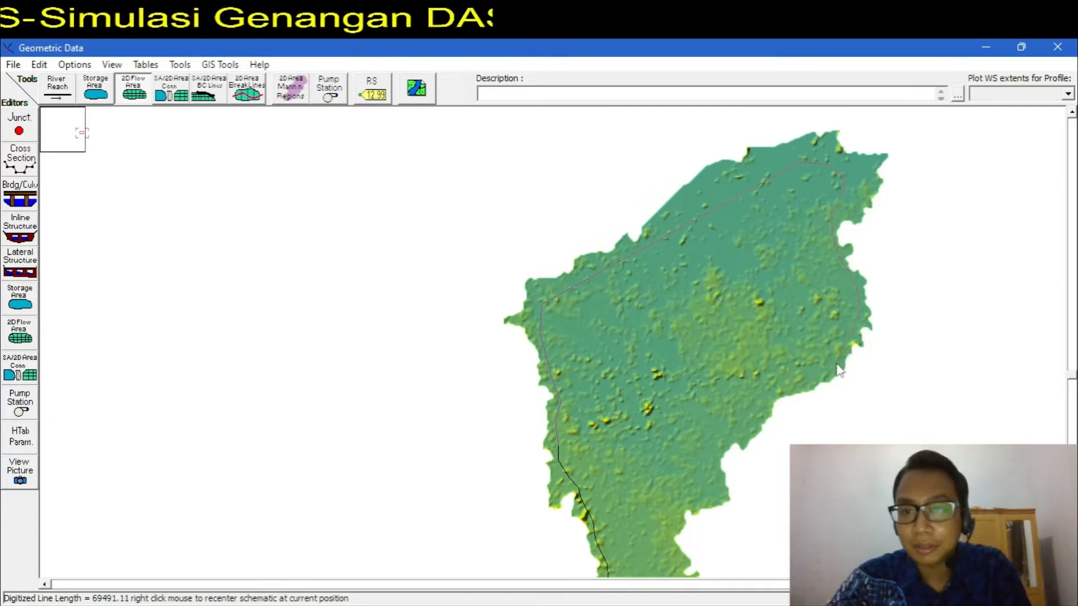
pyautogui.click(809, 380)
pyautogui.click(784, 392)
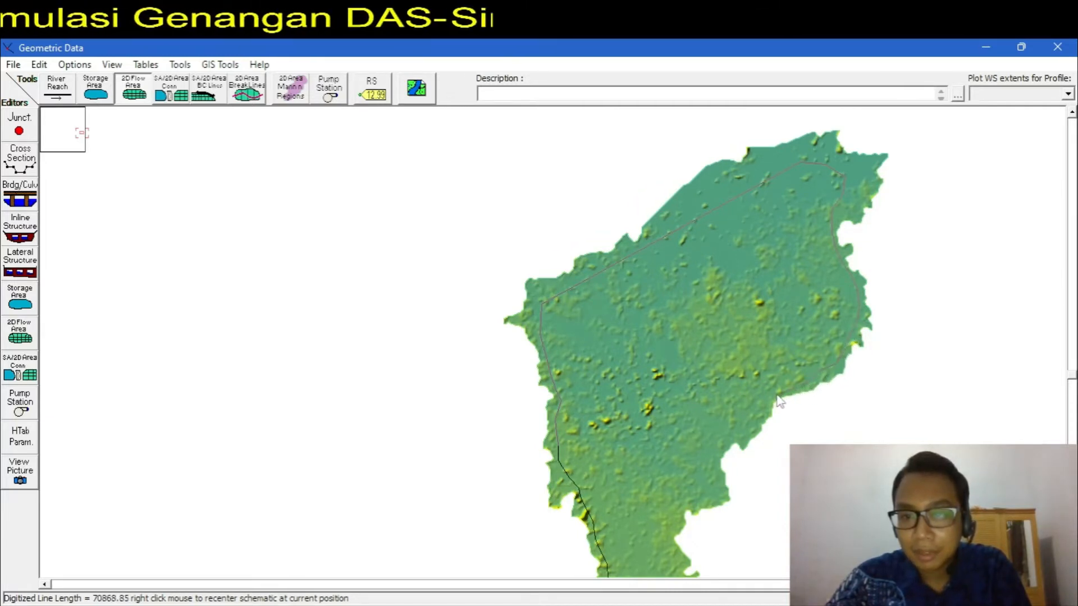
pyautogui.click(771, 402)
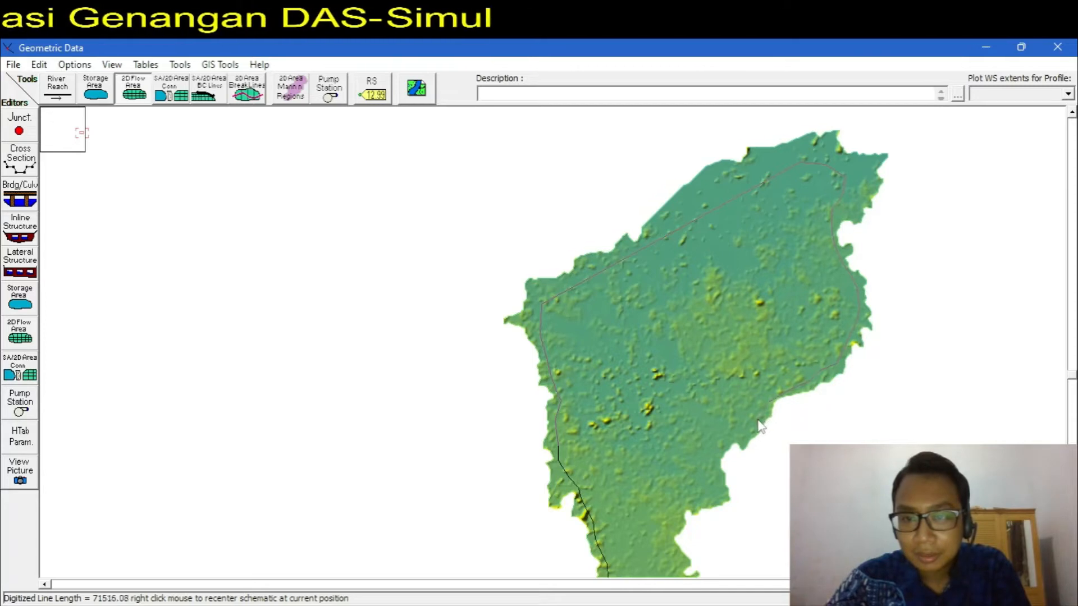
# Step: Trace the 2D flow area perimeter southwest along the southeastern edge of the wide teal lowland, reaching a digitized length of about 75,000
pyautogui.click(742, 436)
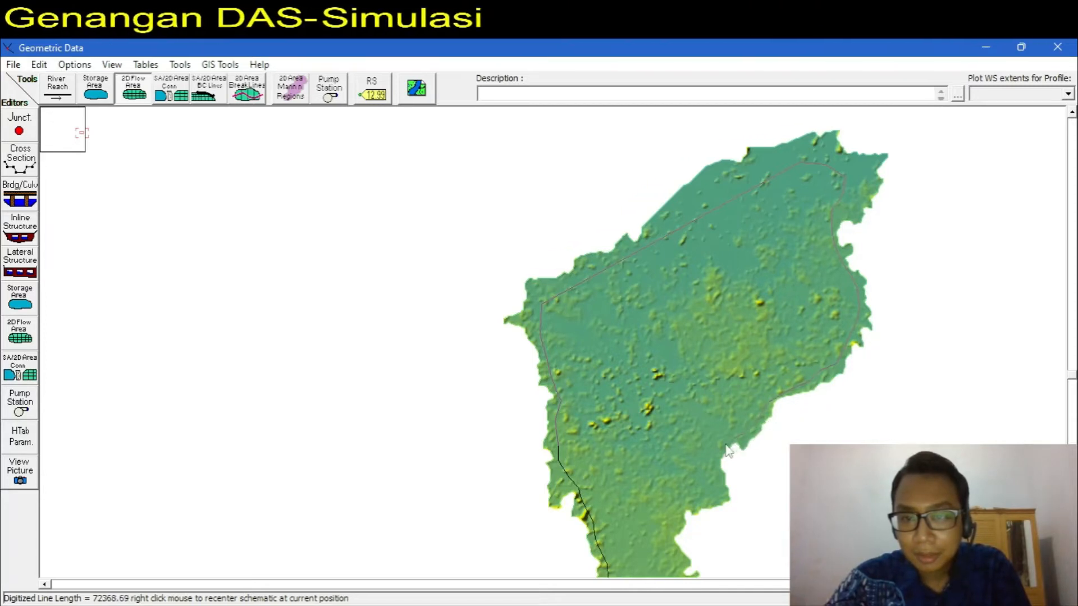
pyautogui.click(717, 469)
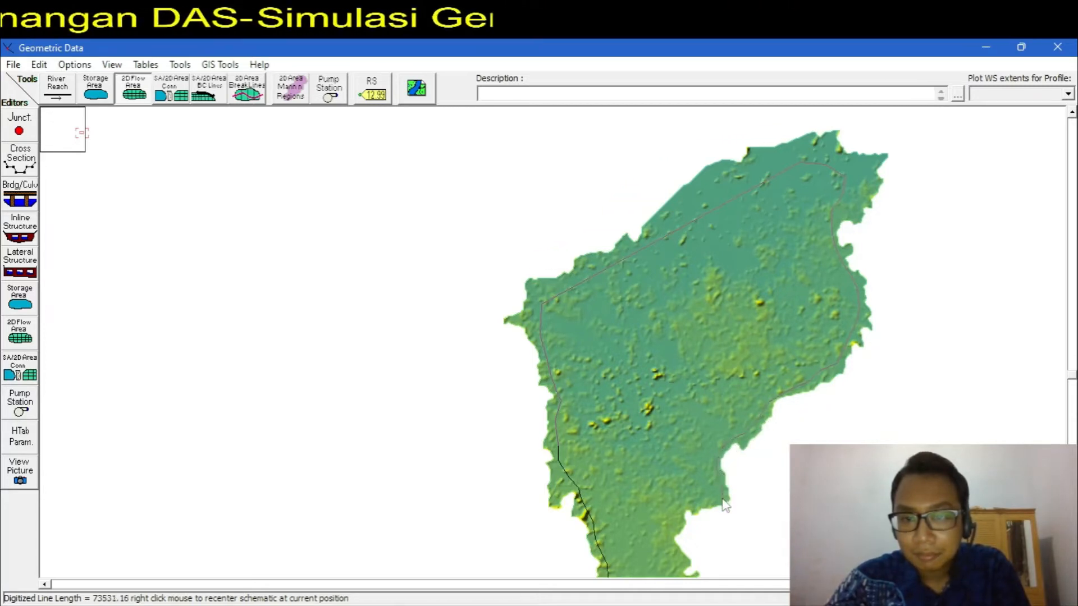
pyautogui.click(712, 507)
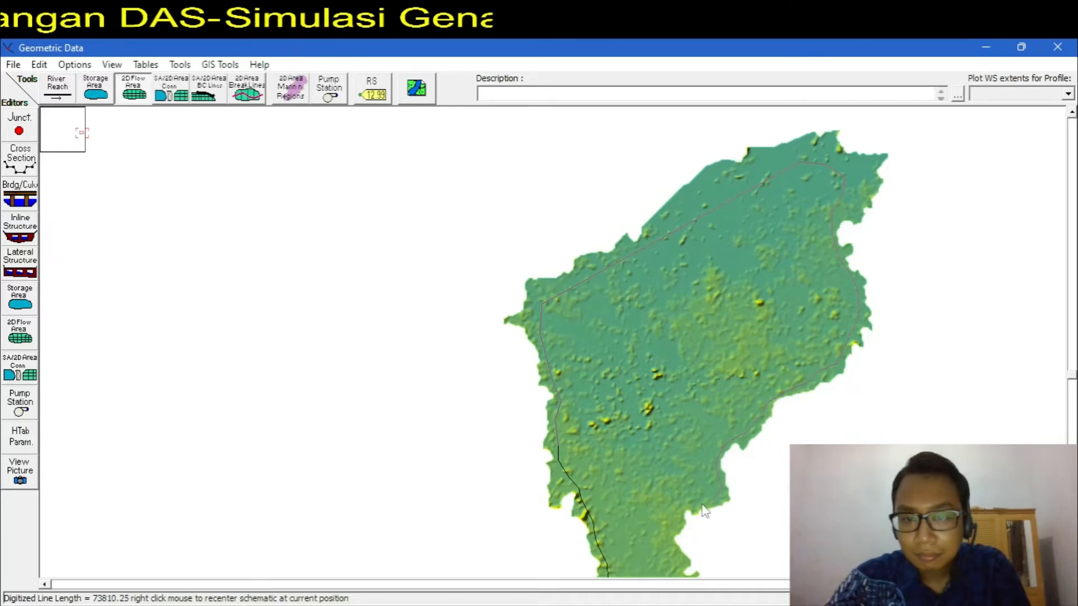
pyautogui.click(678, 522)
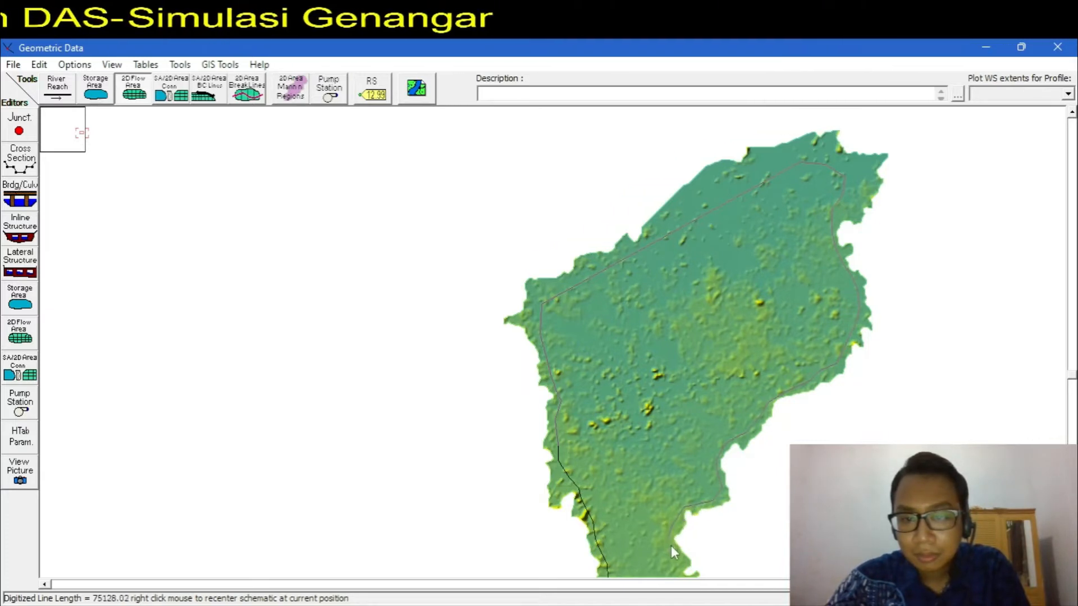
# Step: Continue the 2D flow area perimeter along the eastern edge of the narrow teal-to-yellow valley to its lower neck, at about 83,600 digitized length
pyautogui.moveTo(684, 567); pyautogui.dragTo(570, 168)
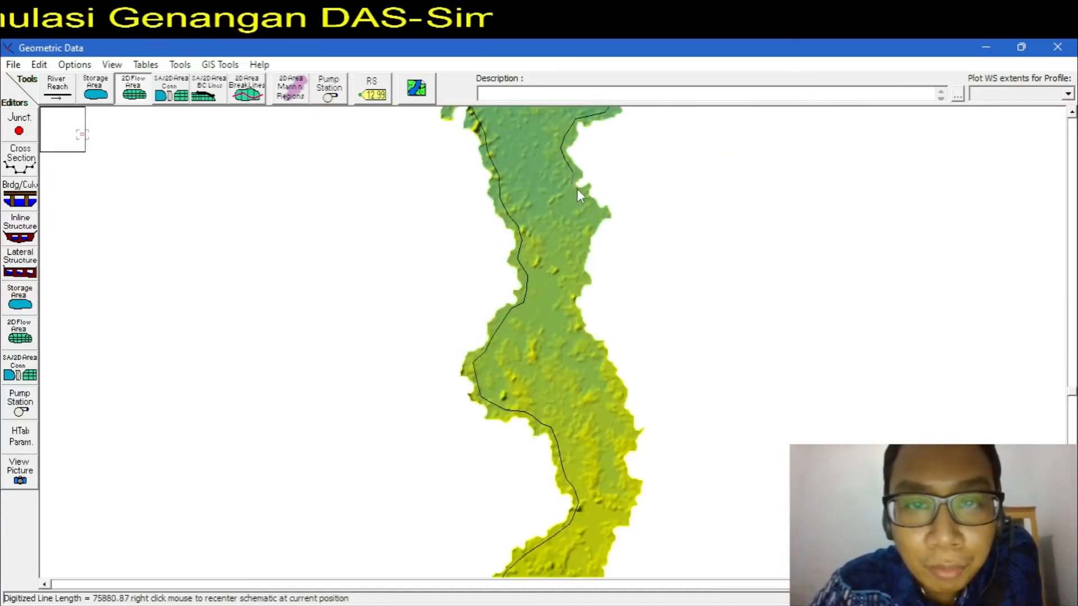
pyautogui.click(595, 206)
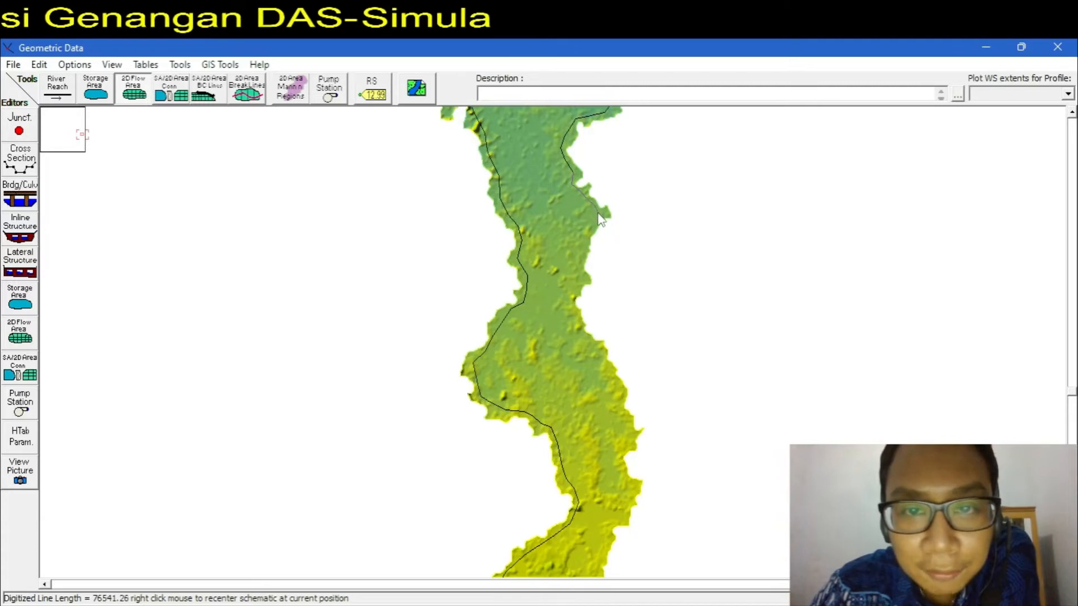
pyautogui.click(599, 212)
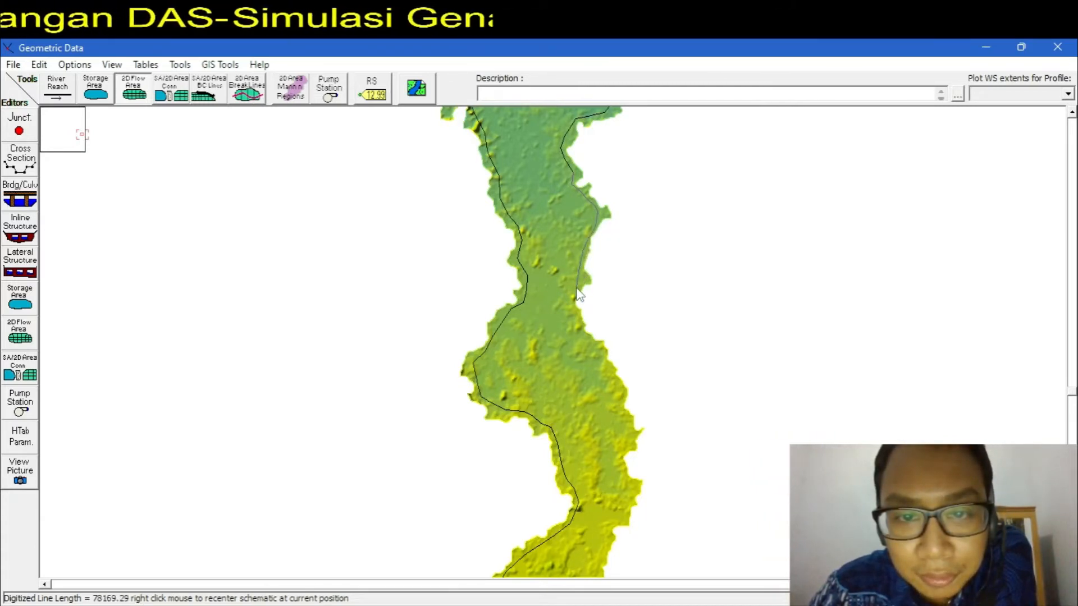
pyautogui.click(572, 317)
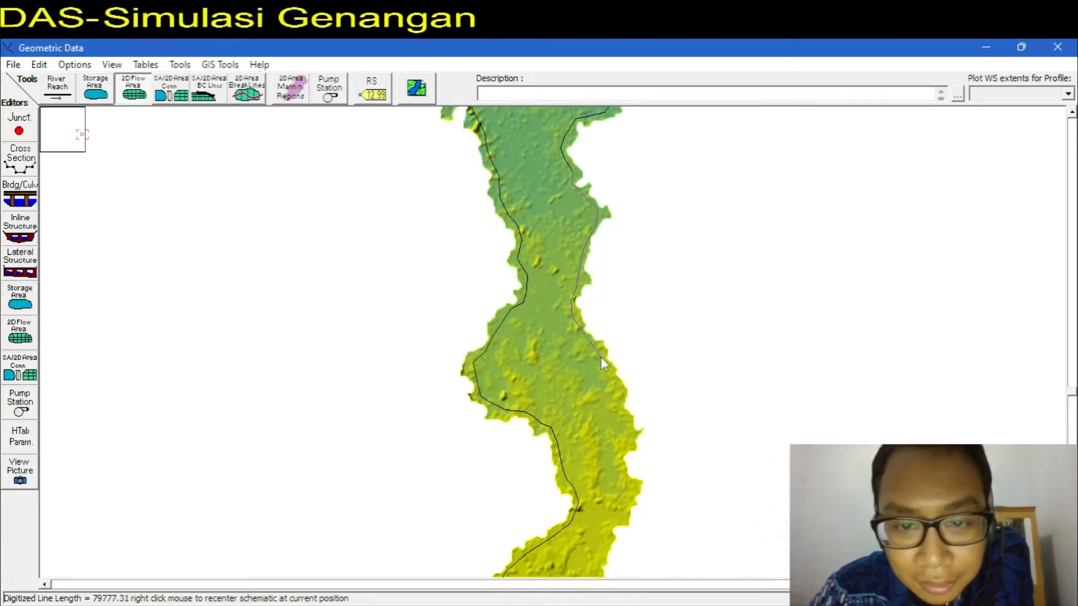
pyautogui.click(609, 375)
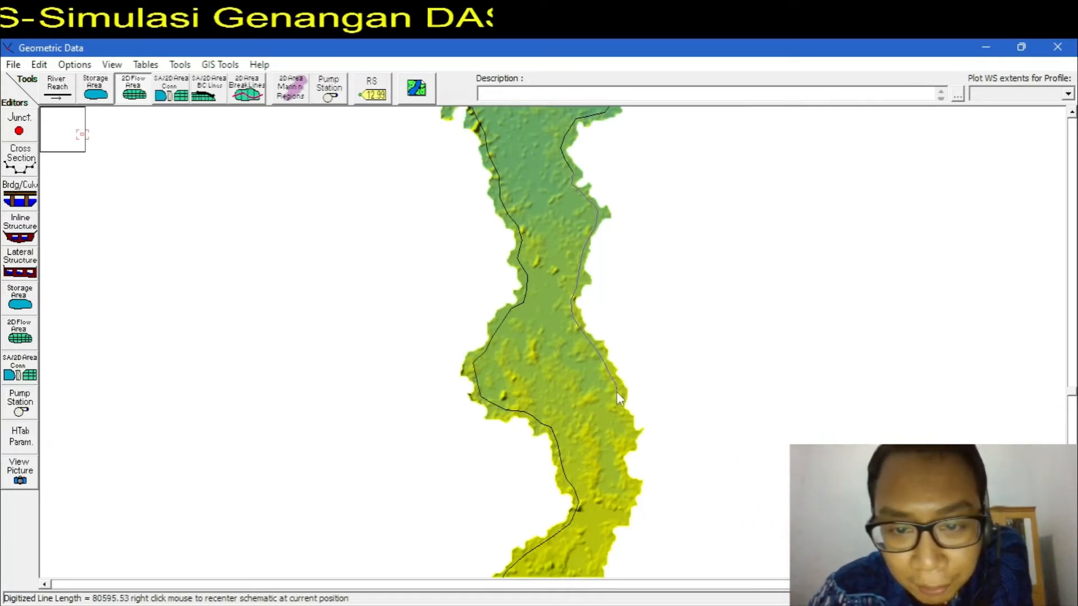
pyautogui.click(621, 441)
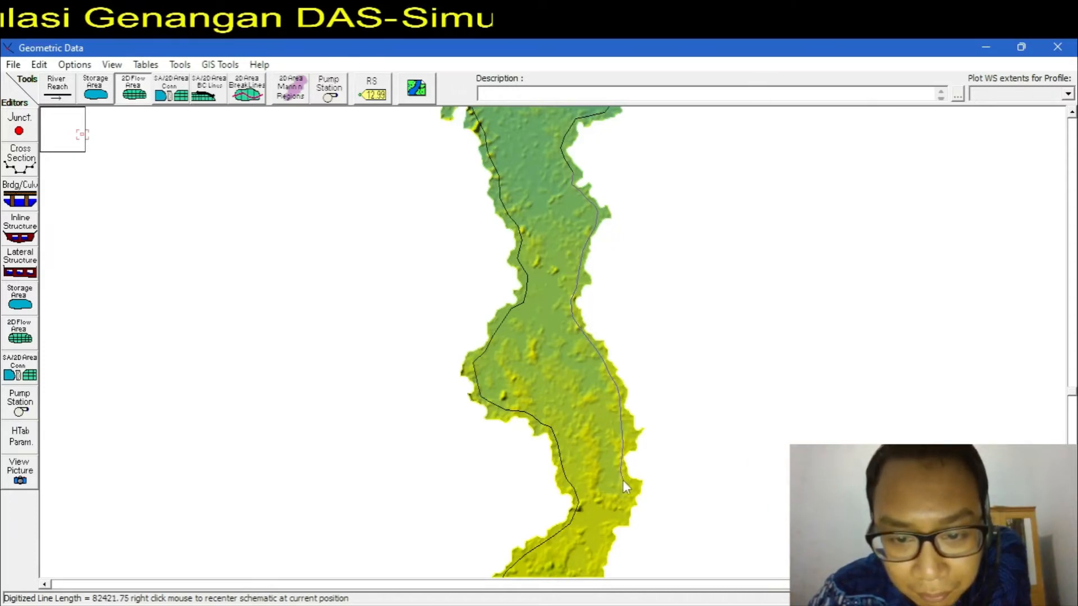
pyautogui.click(628, 513)
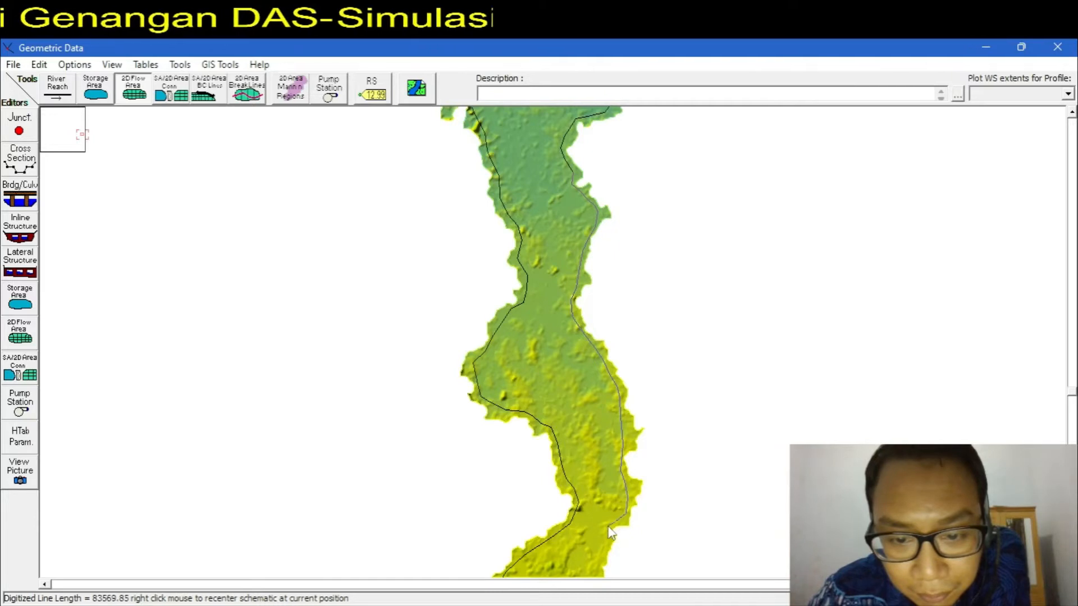
pyautogui.click(606, 528)
pyautogui.click(575, 509)
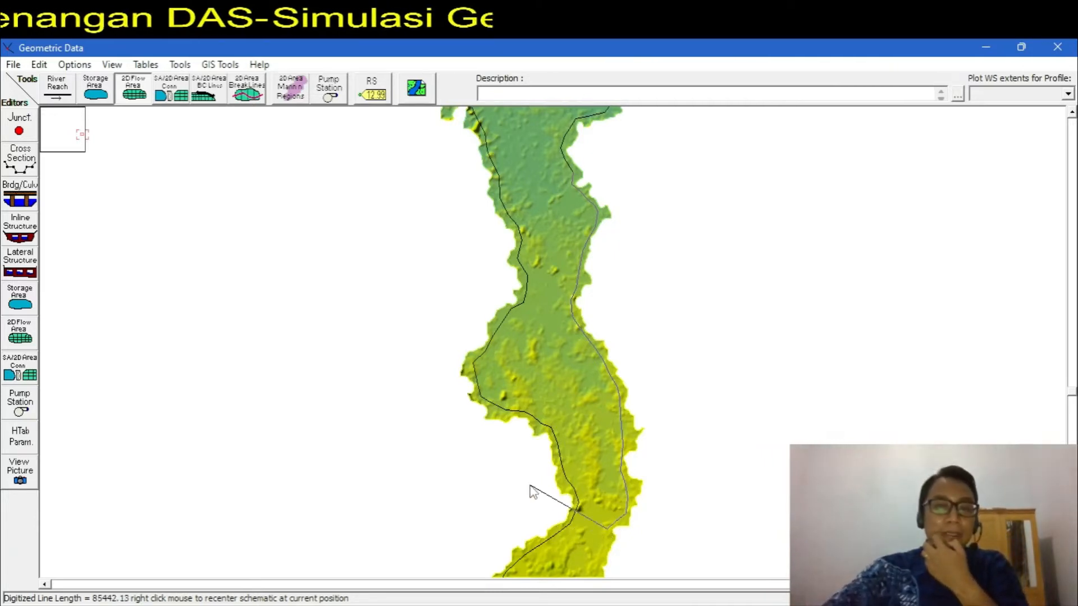
# Step: Extend the perimeter south from the neck along the yellow-green section's eastern edge, reaching a digitized length of about 91,500
pyautogui.moveTo(599, 452); pyautogui.dragTo(570, 129)
pyautogui.click(569, 241)
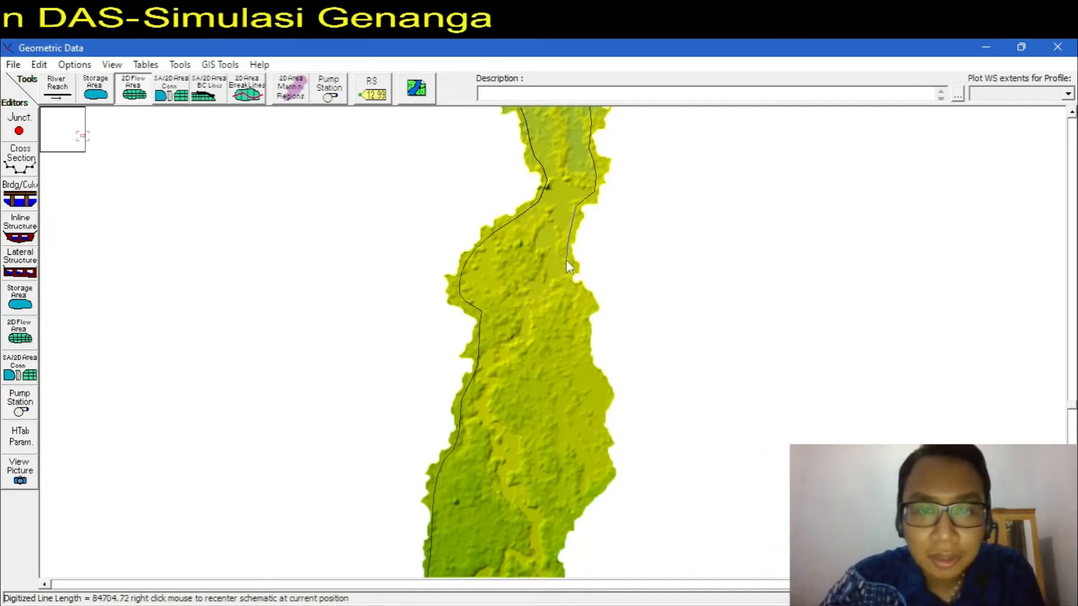
pyautogui.click(568, 267)
pyautogui.click(572, 288)
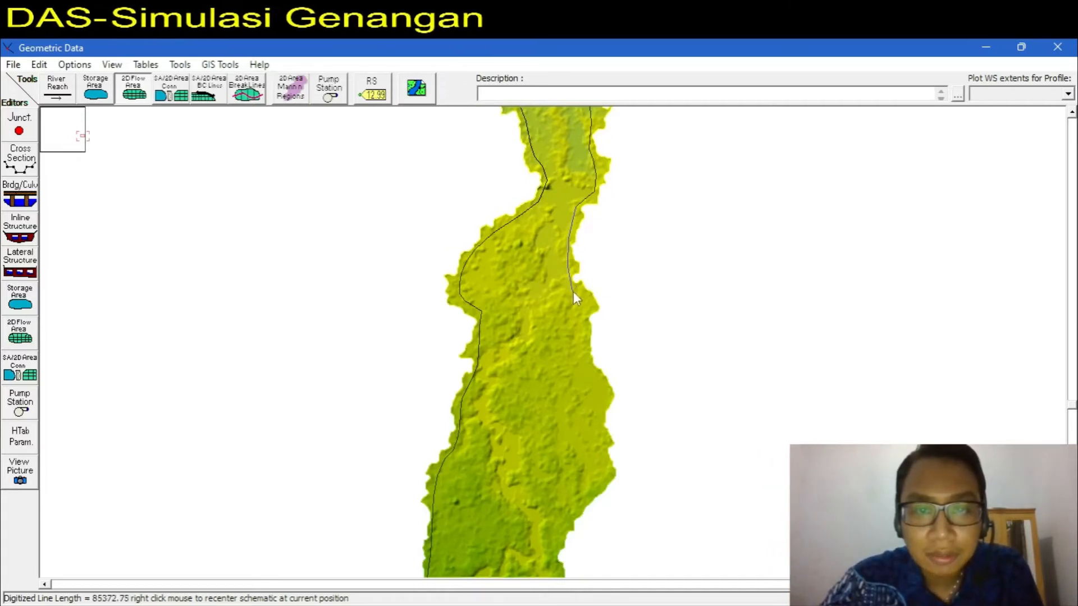
pyautogui.click(581, 326)
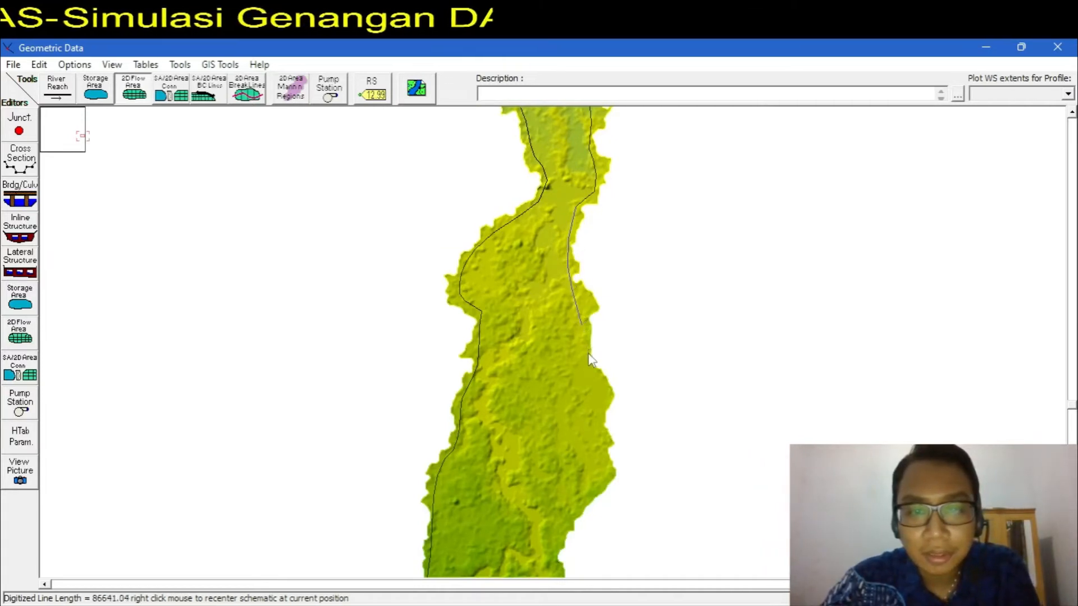
pyautogui.click(601, 393)
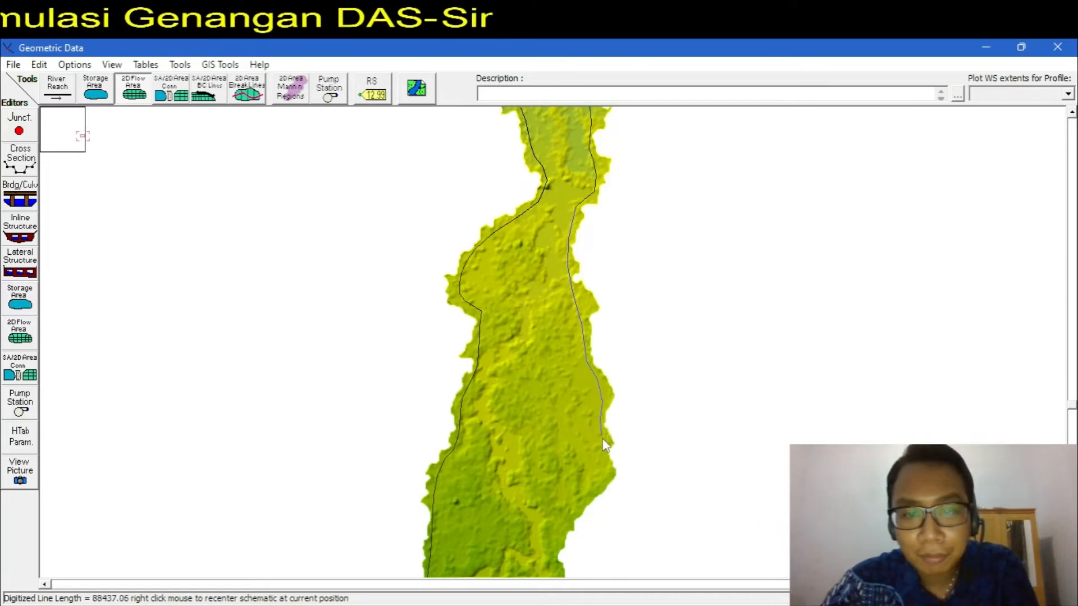
pyautogui.click(605, 464)
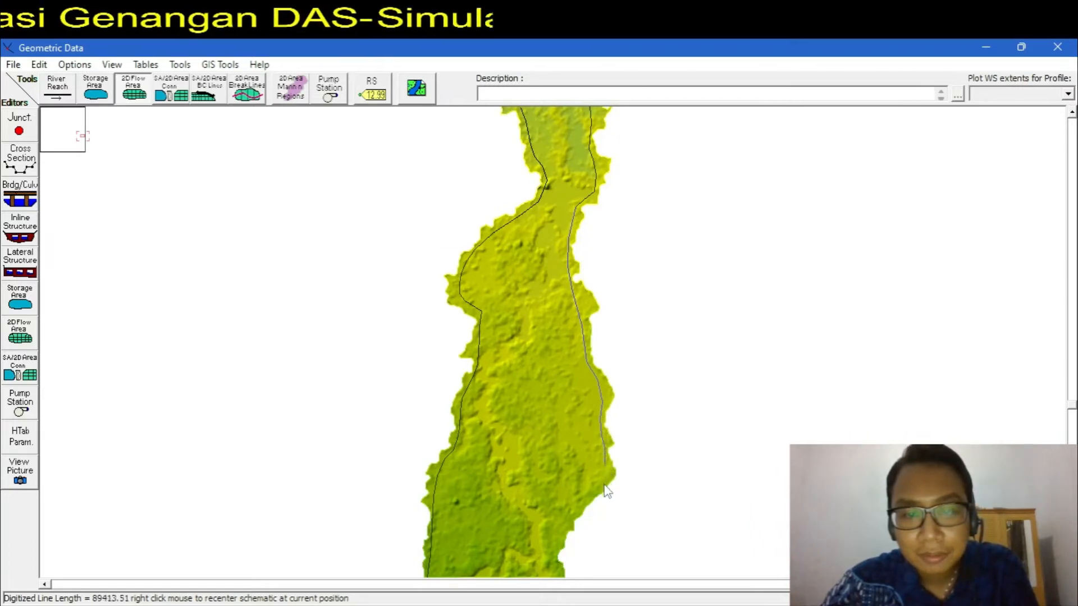
pyautogui.click(602, 486)
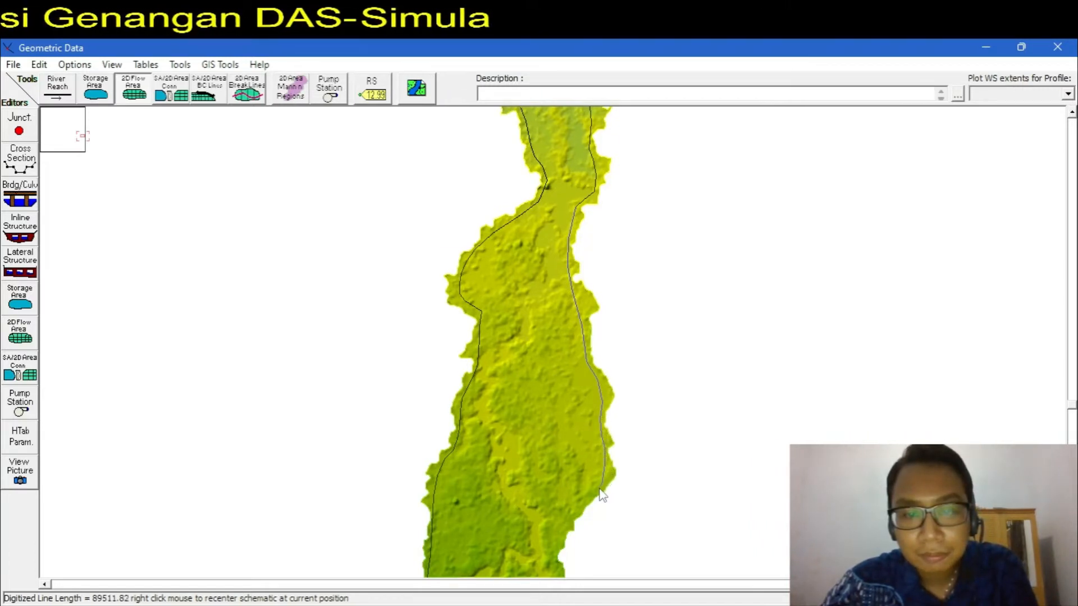
pyautogui.click(573, 512)
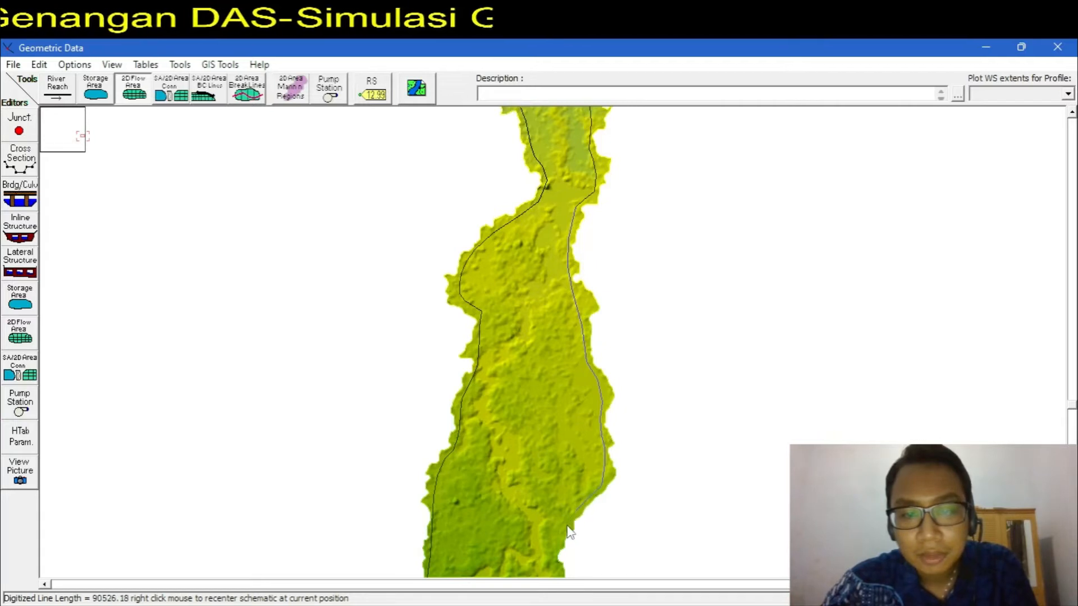
pyautogui.click(554, 554)
# Step: Follow the indented eastern edge of the green midsection with perimeter vertices, reaching a digitized length of about 100,000
pyautogui.moveTo(567, 504); pyautogui.dragTo(555, 137)
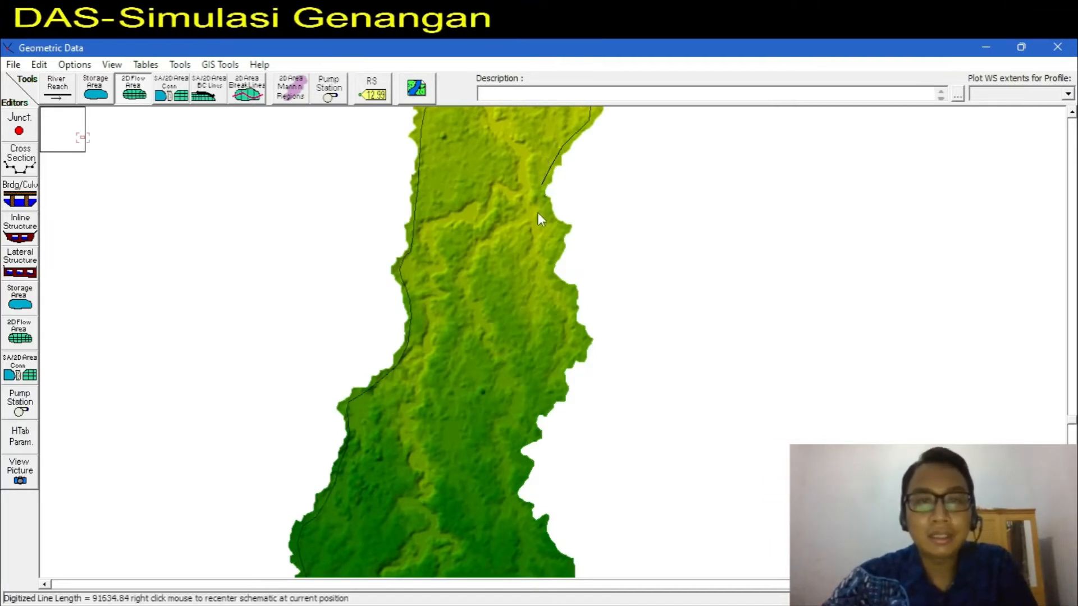
pyautogui.click(545, 217)
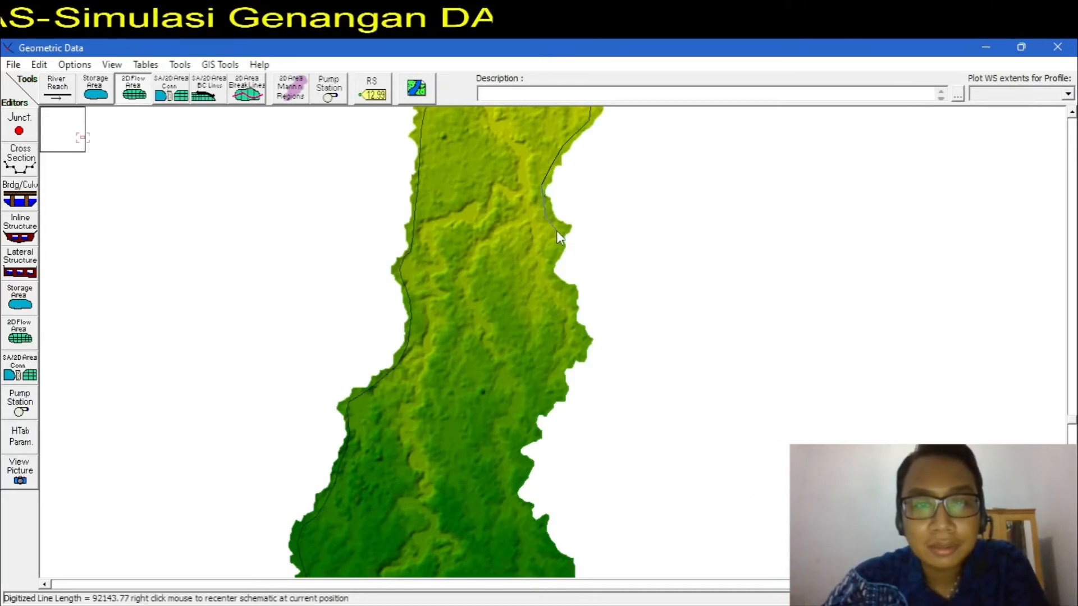
pyautogui.click(557, 231)
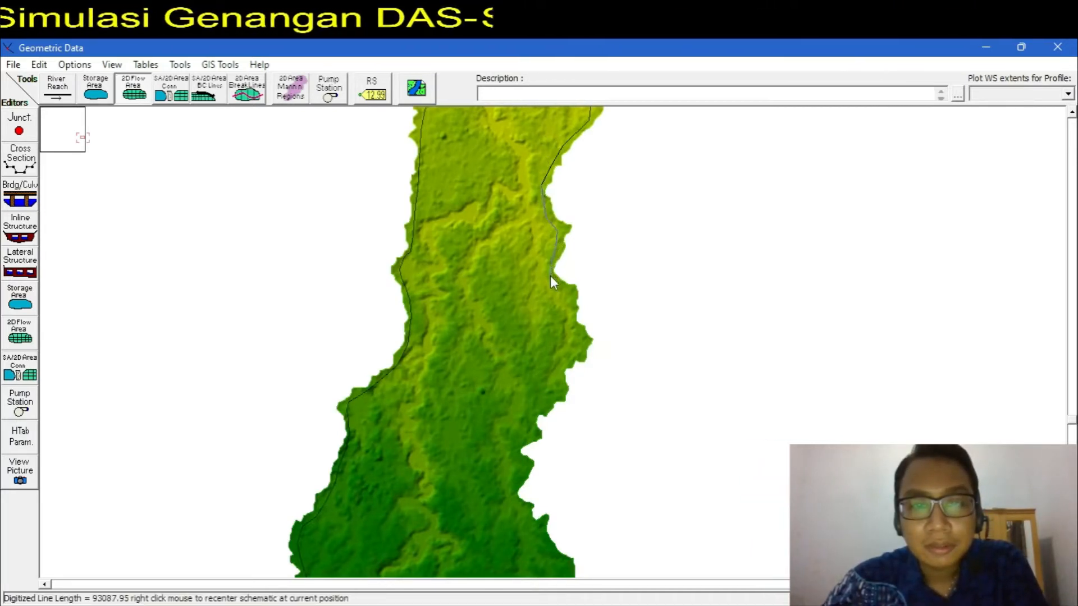
pyautogui.click(571, 325)
pyautogui.click(582, 343)
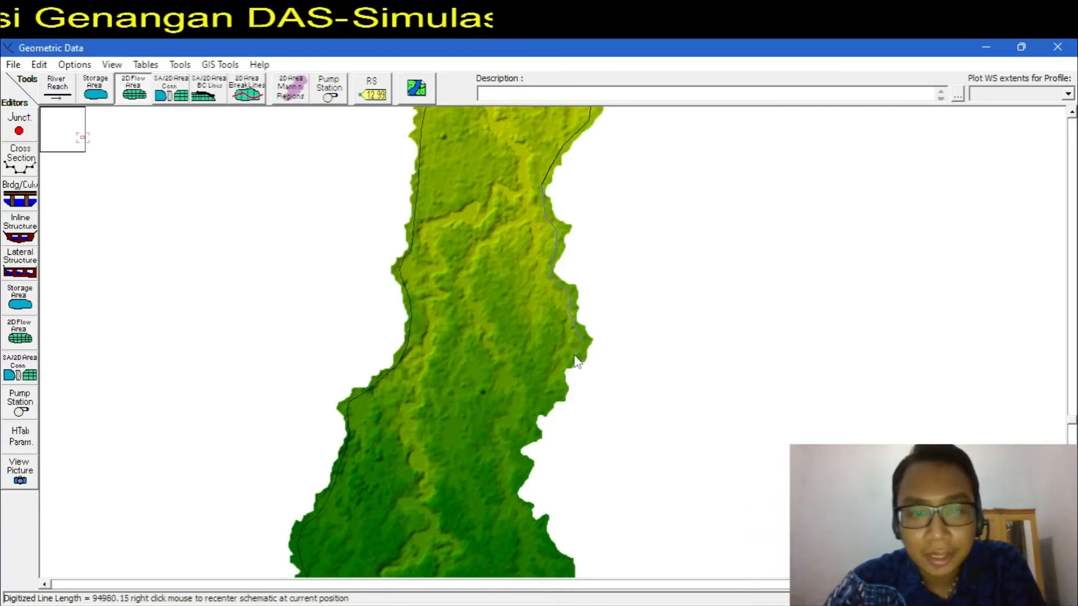
pyautogui.click(567, 363)
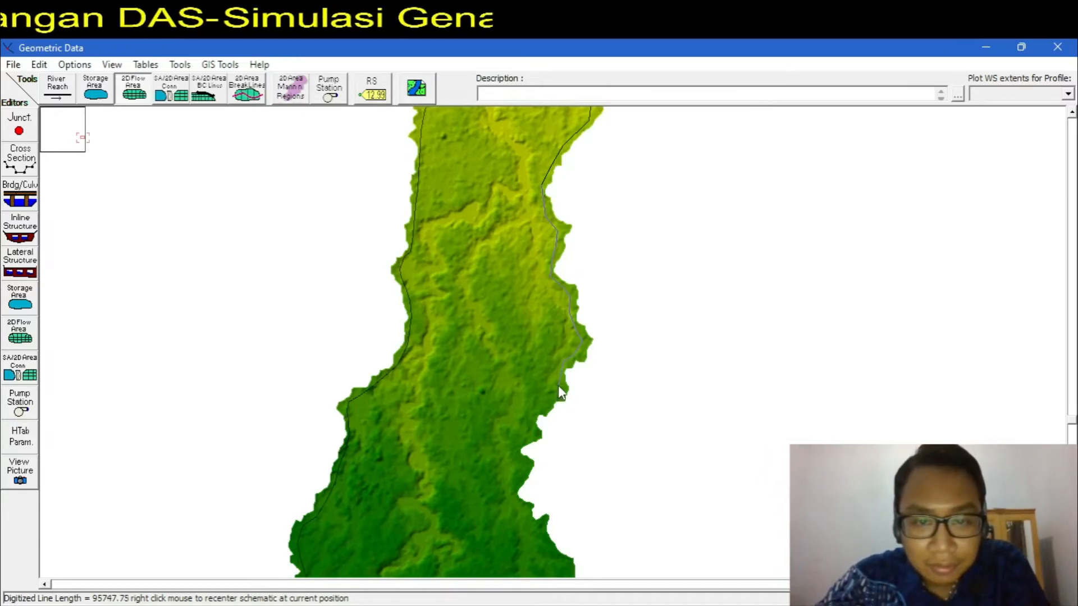
pyautogui.click(558, 388)
pyautogui.click(556, 395)
pyautogui.click(543, 405)
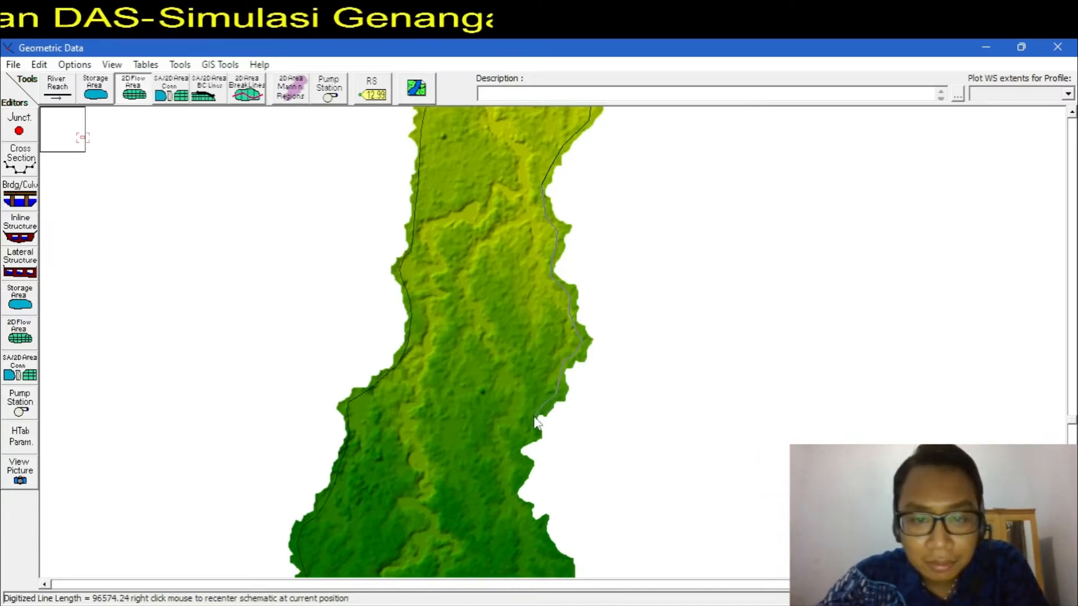
pyautogui.click(516, 463)
pyautogui.click(513, 497)
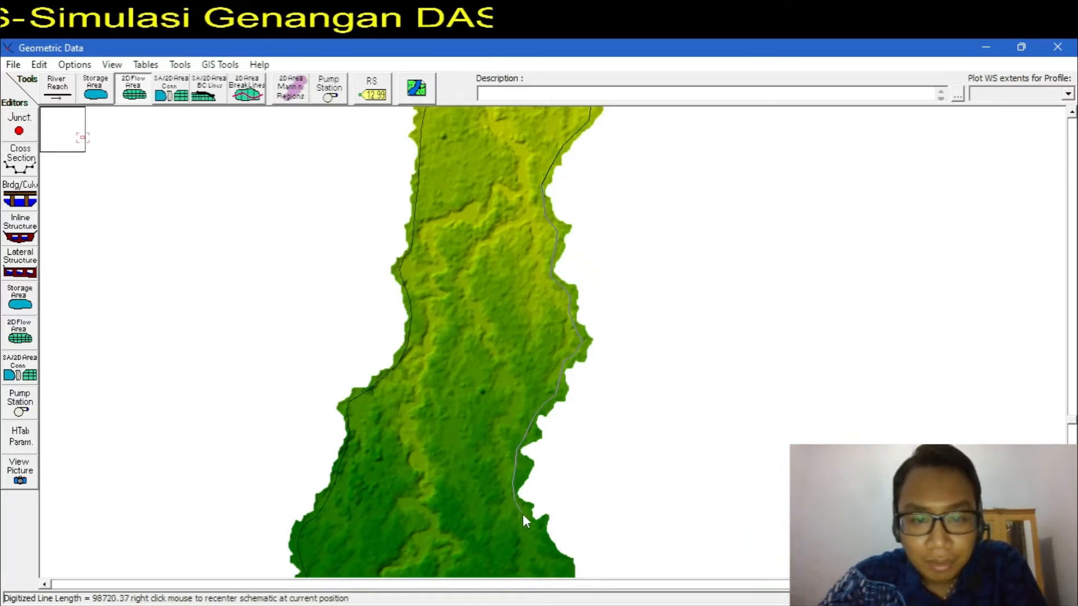
pyautogui.click(557, 559)
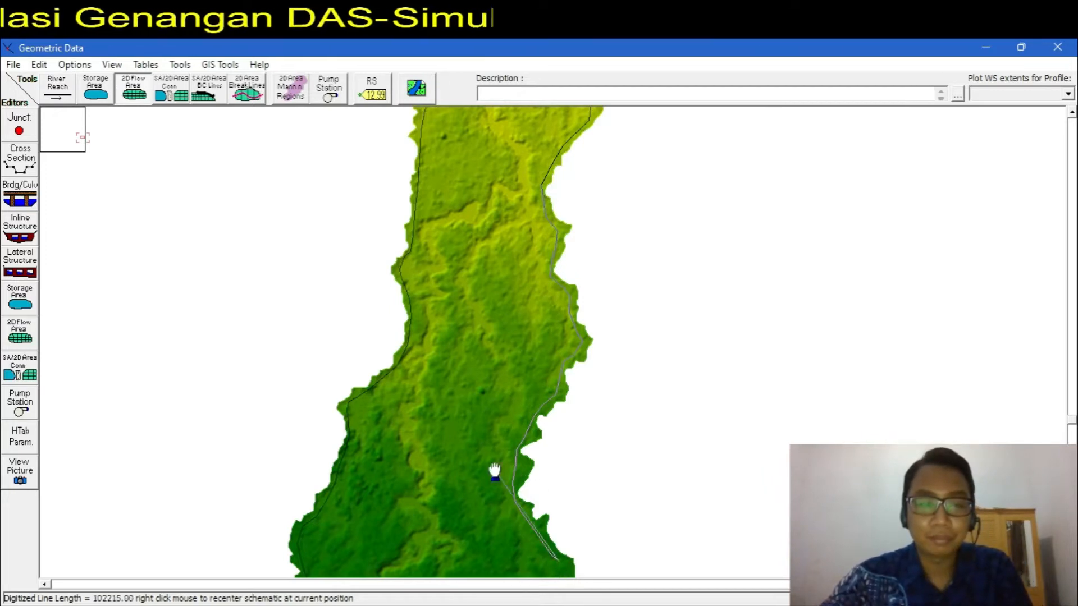
# Step: Carry the perimeter around the dark green eastern bulge and down toward the orange slopes, reaching a digitized length of about 106,000
pyautogui.rightClick(498, 497)
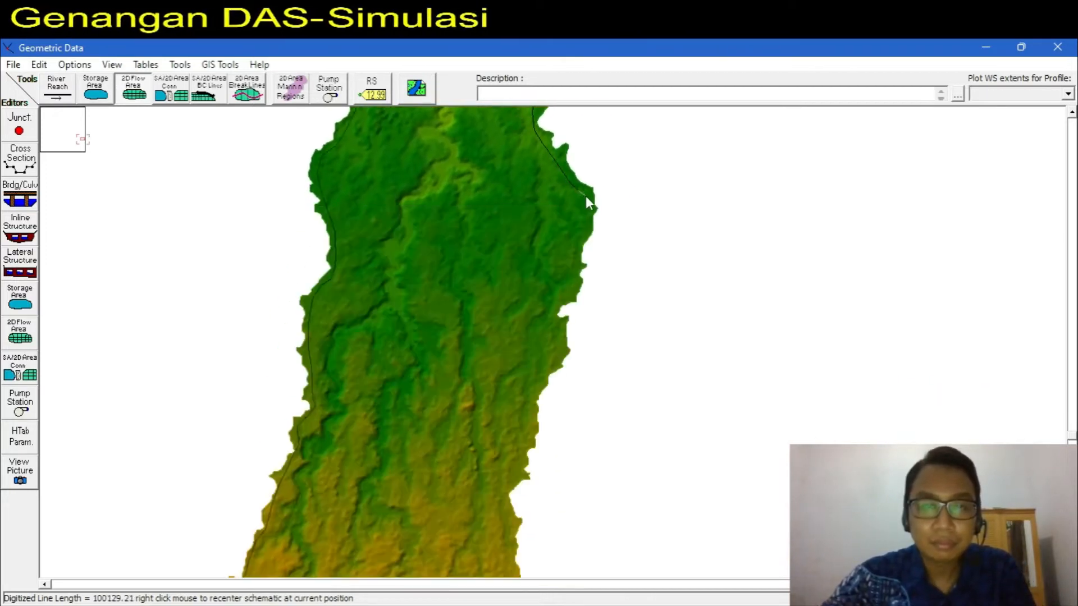
pyautogui.click(586, 201)
pyautogui.click(587, 232)
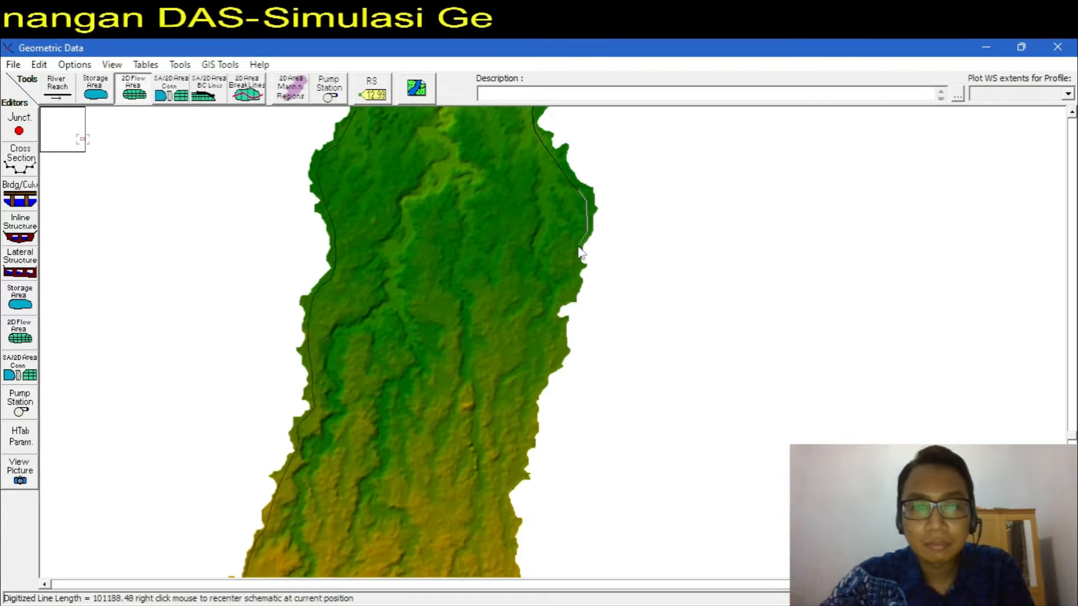
pyautogui.click(579, 250)
pyautogui.click(574, 290)
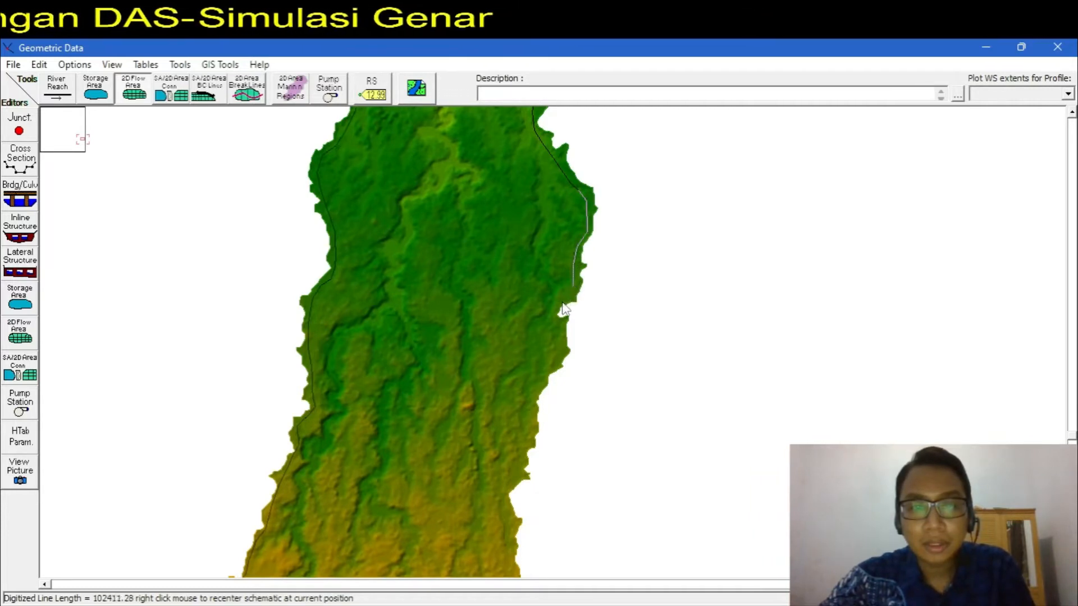
pyautogui.click(553, 345)
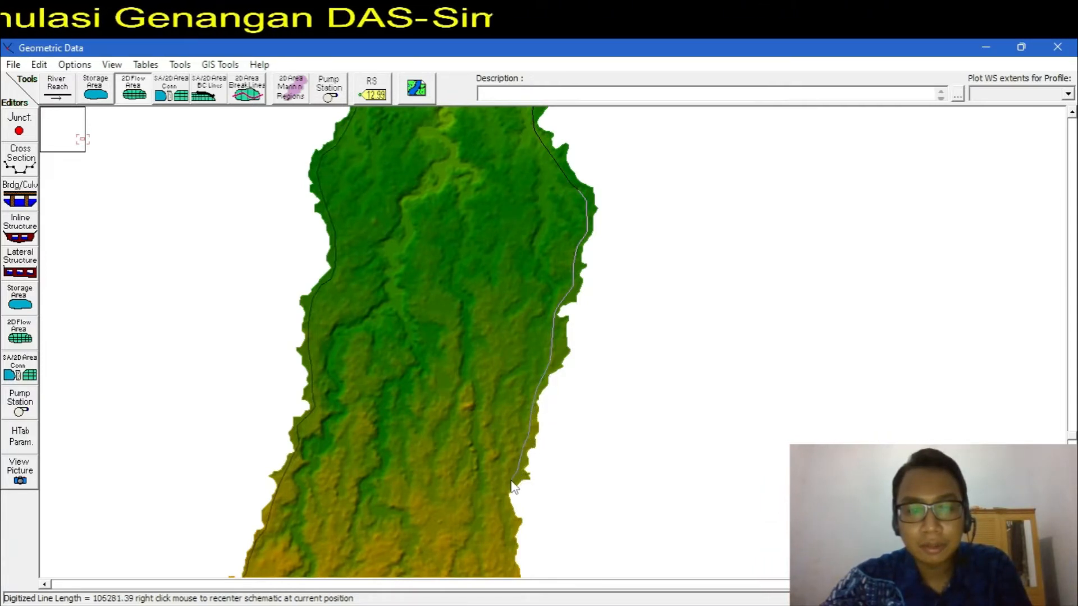
# Step: Extend the 2D flow area perimeter around the orange eastern point and the indentation below it, reaching a digitized length of about 113,400
pyautogui.rightClick(500, 505)
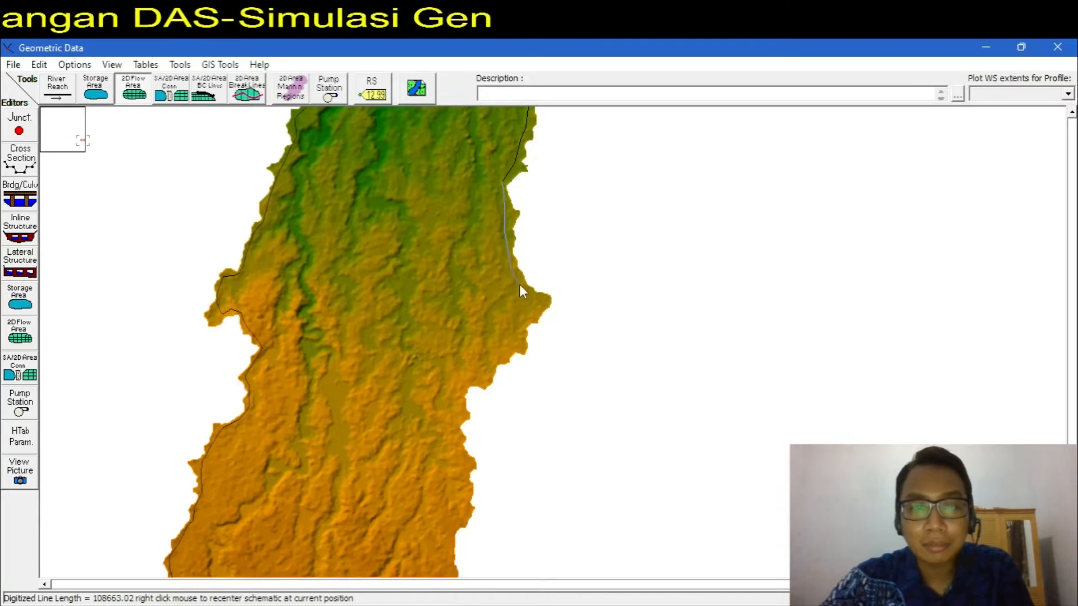
pyautogui.moveTo(523, 288)
pyautogui.mouseDown()
pyautogui.moveTo(533, 318)
pyautogui.moveTo(479, 371)
pyautogui.moveTo(458, 428)
pyautogui.mouseUp()
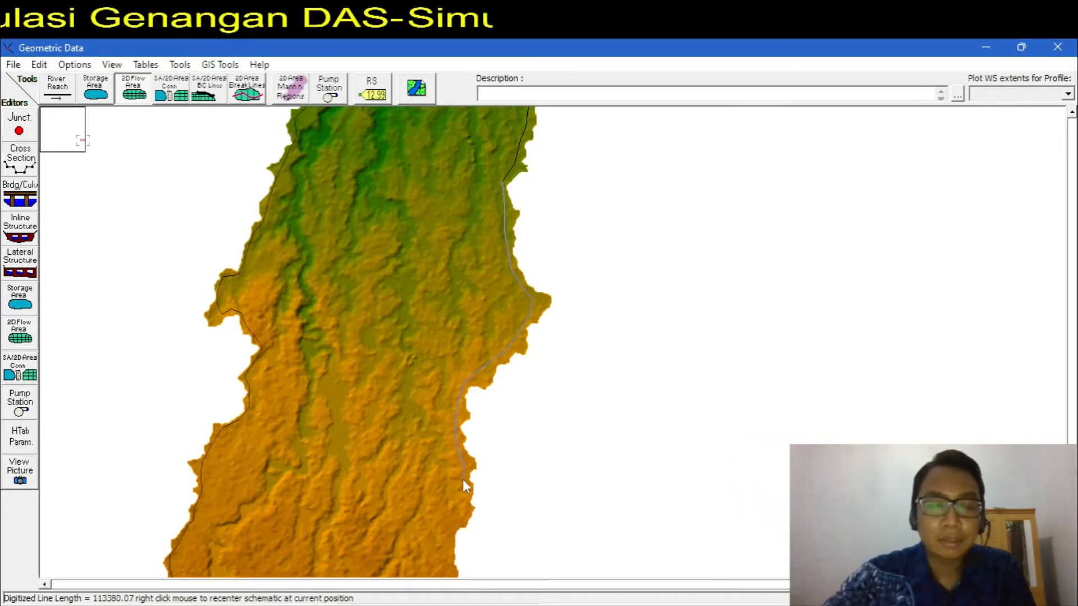
pyautogui.moveTo(448, 466); pyautogui.dragTo(513, 152)
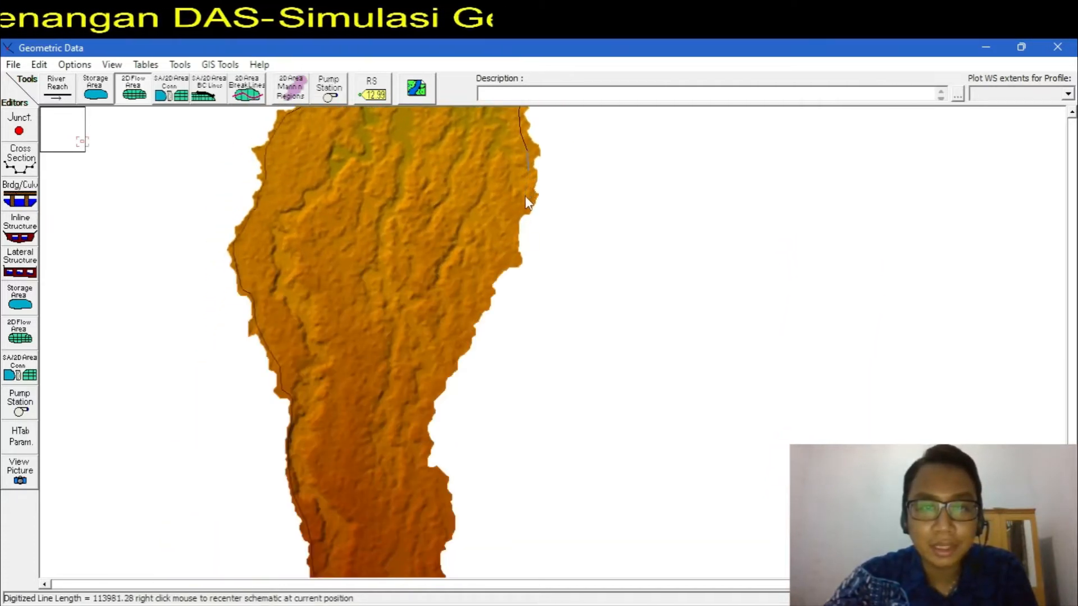
# Step: Follow the tapering eastern edge to a digitized length of about 125,600, and close the perimeter across the dark red terrain to its western edge
pyautogui.click(514, 257)
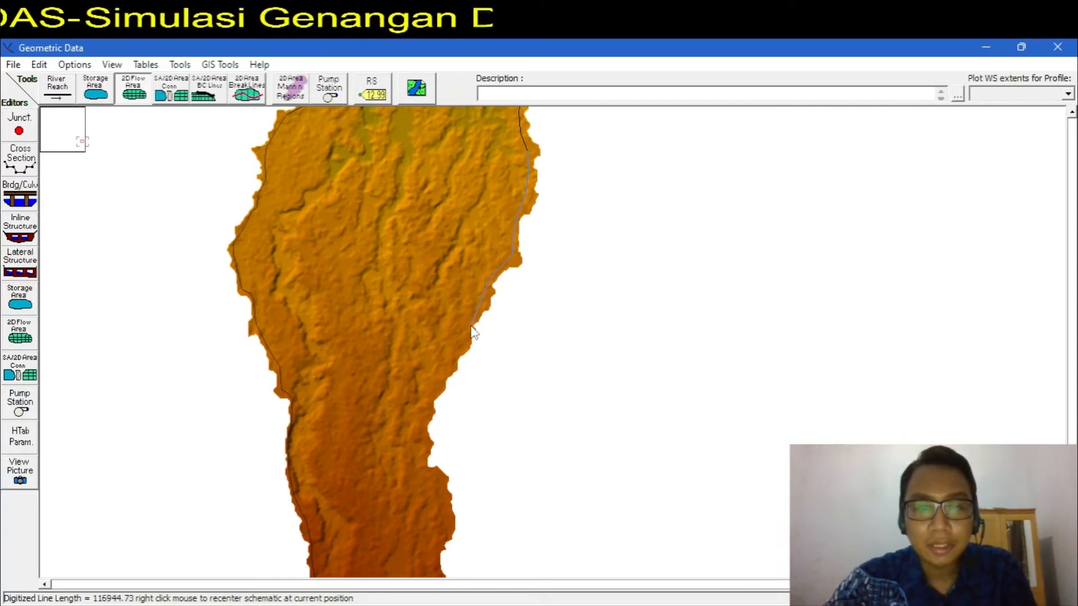
pyautogui.click(436, 386)
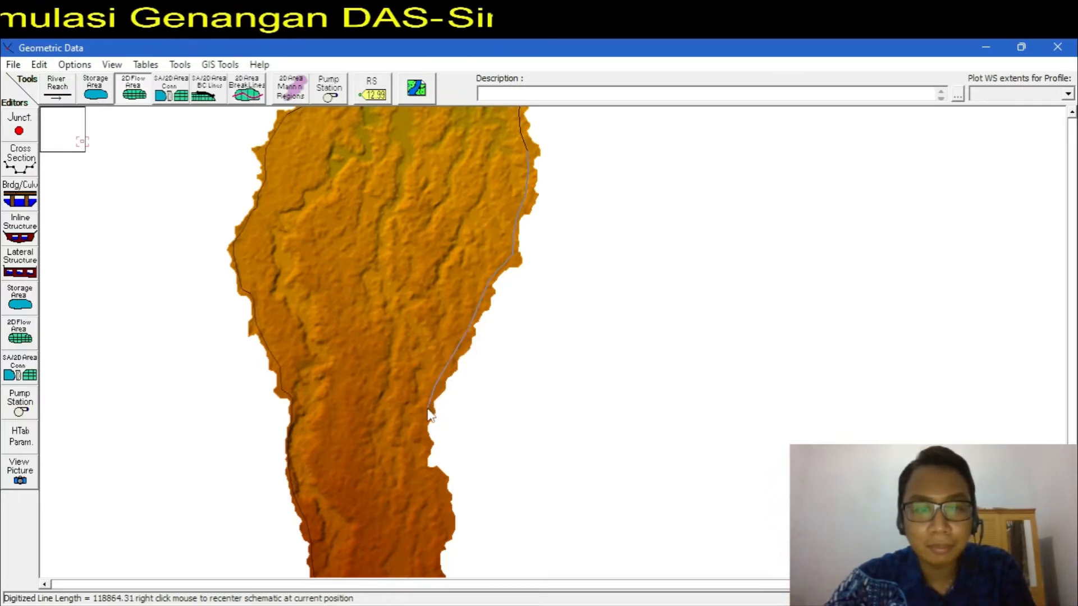
pyautogui.click(429, 410)
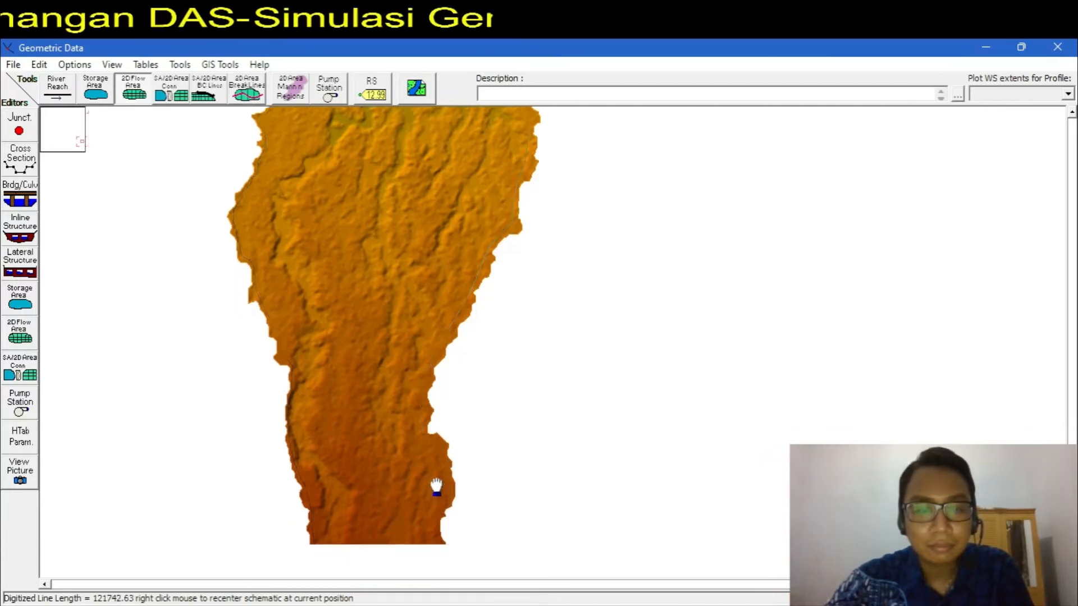
pyautogui.rightClick(436, 488)
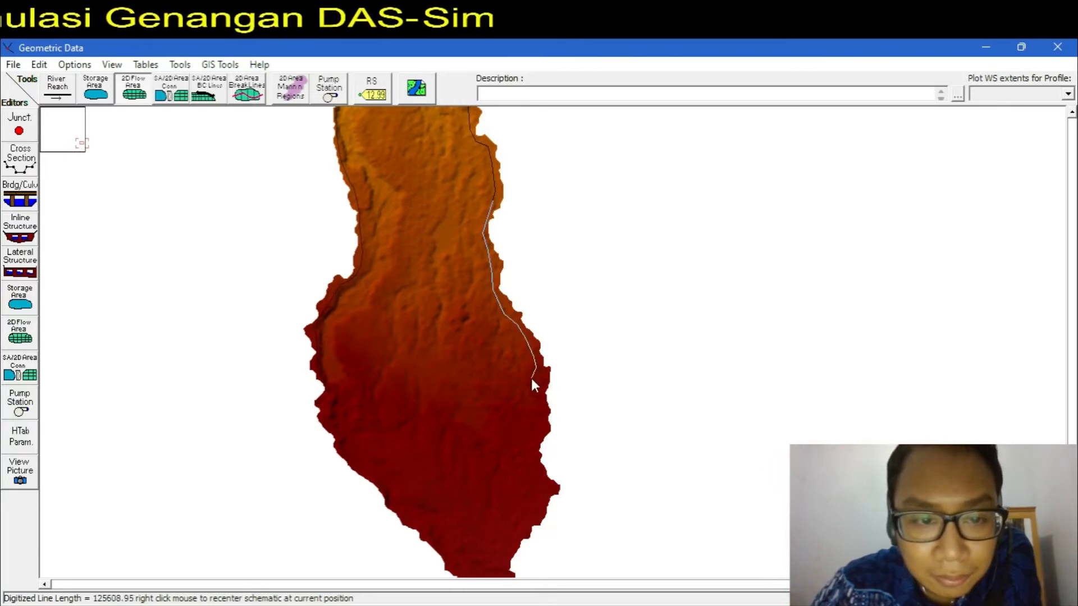
pyautogui.doubleClick(328, 395)
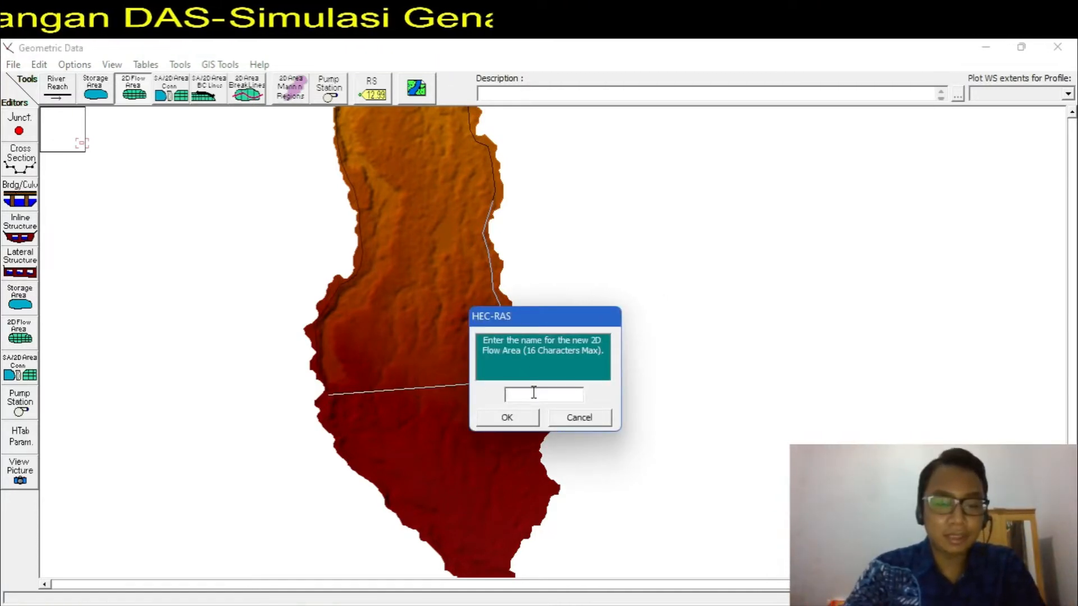
# Step: Name the new 2D flow area 2DFACiliwung and create it
pyautogui.write('2D')
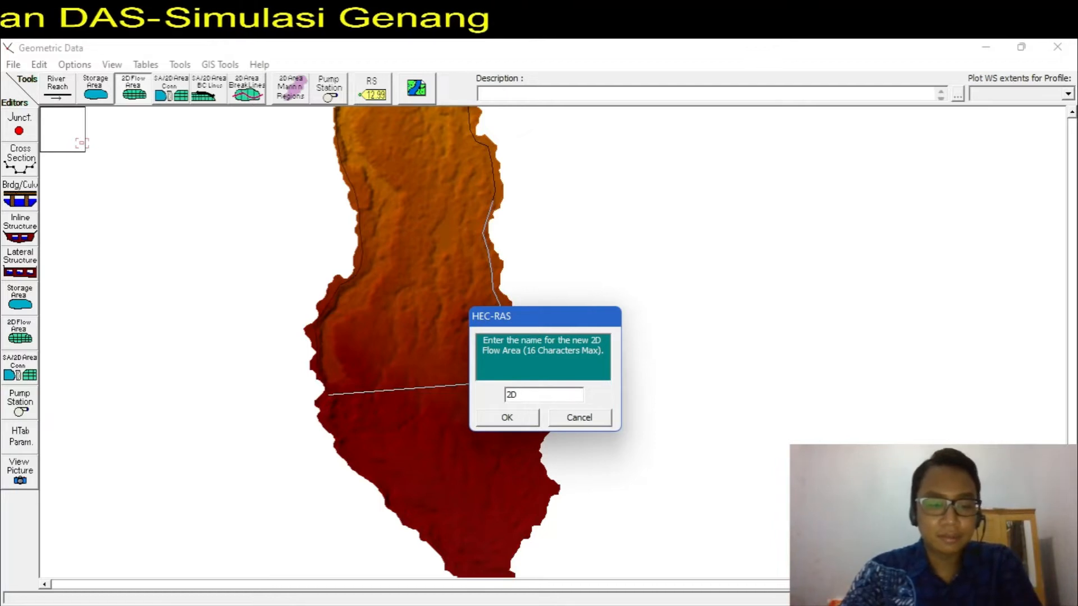
pyautogui.write('FlowCiliwung')
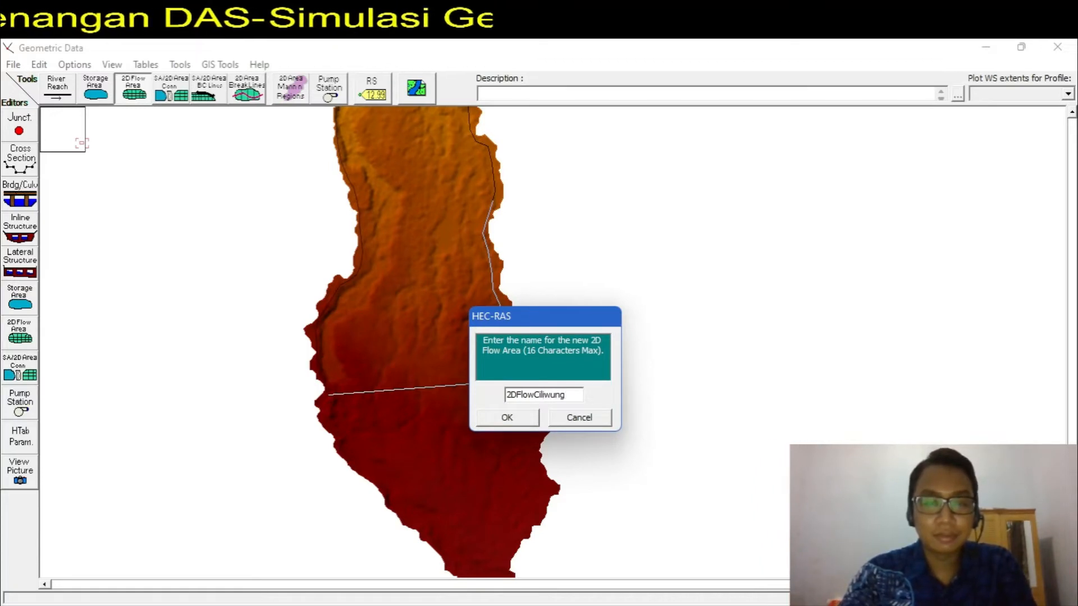
pyautogui.press('BackSpace')
pyautogui.press('BackSpace')
pyautogui.press('BackSpace')
pyautogui.press('BackSpace')
pyautogui.press('BackSpace')
pyautogui.press('BackSpace')
pyautogui.press('BackSpace')
pyautogui.press('BackSpace')
pyautogui.press('BackSpace')
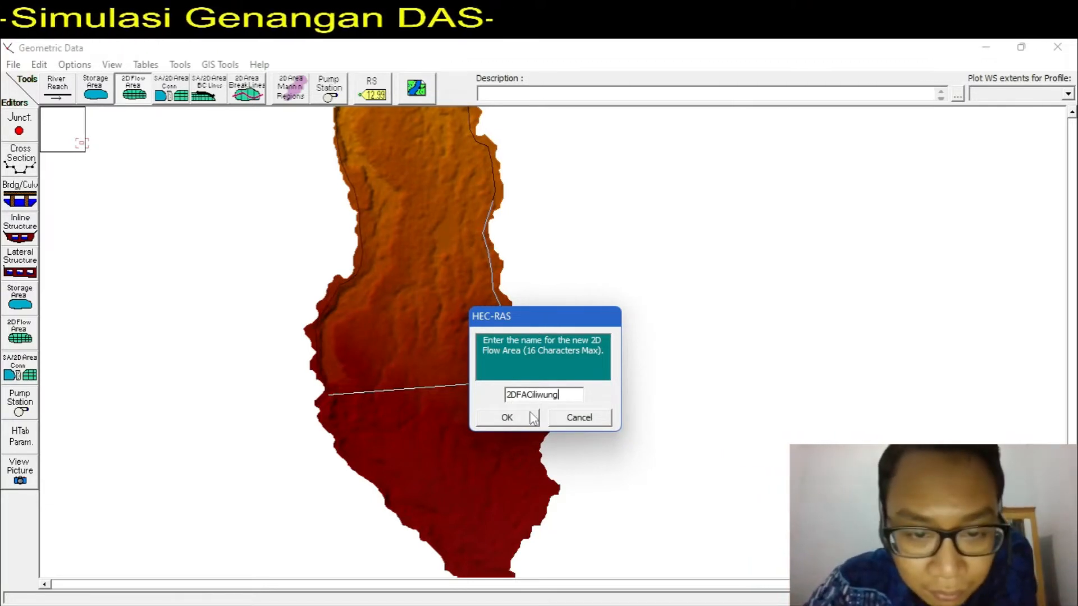
pyautogui.click(503, 418)
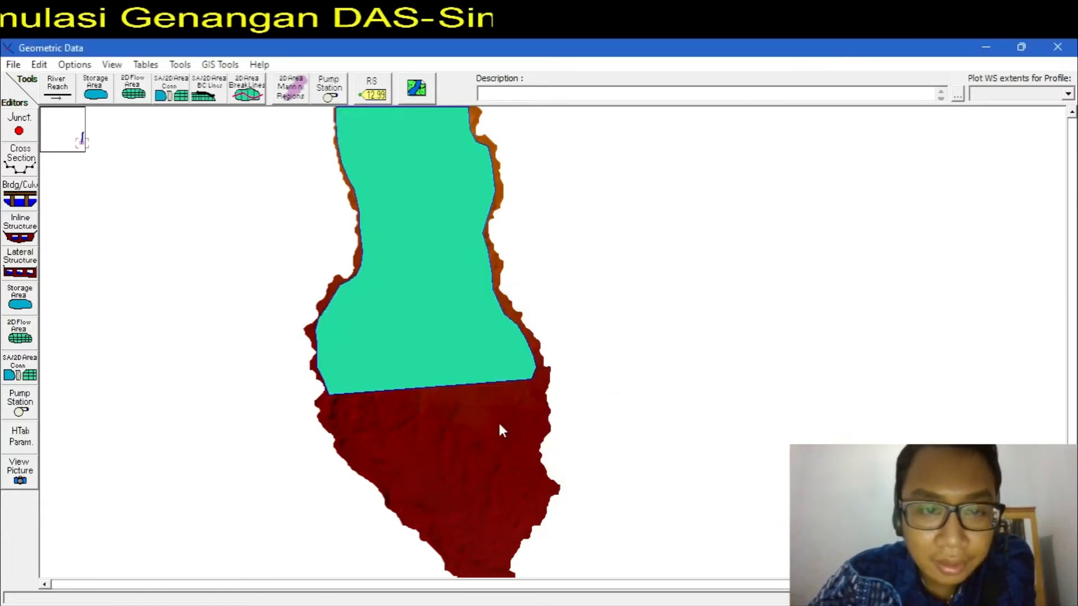
# Step: Examine the overall extent of the 2DFACiliwung flow area against the terrain and highlight its perimeter
pyautogui.scroll(-1, 461, 308)
pyautogui.scroll(-8, 462, 307)
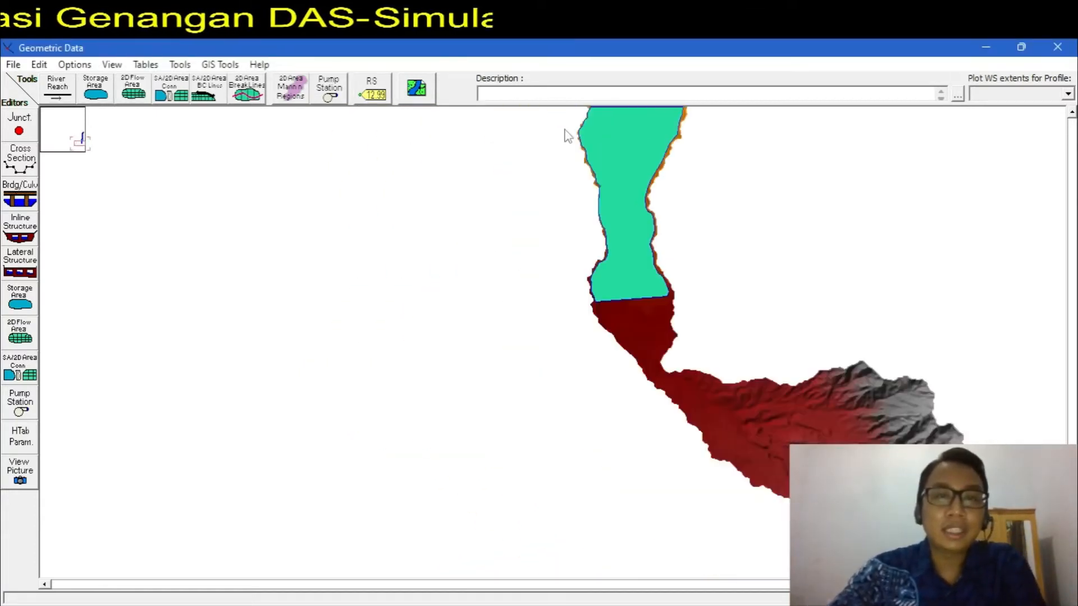
pyautogui.scroll(5, 935, 168)
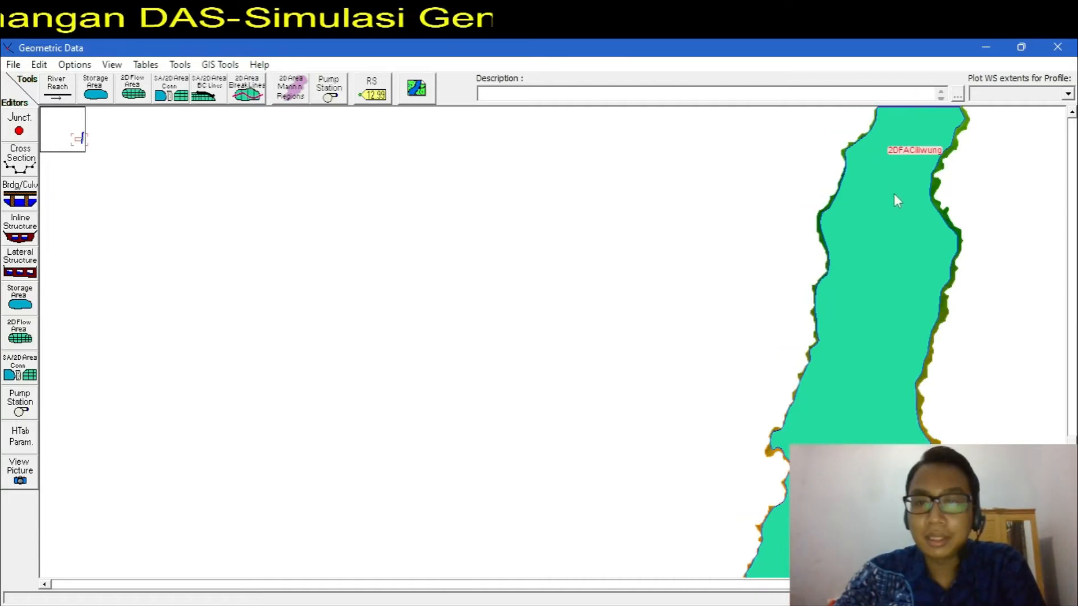
pyautogui.scroll(2, 827, 332)
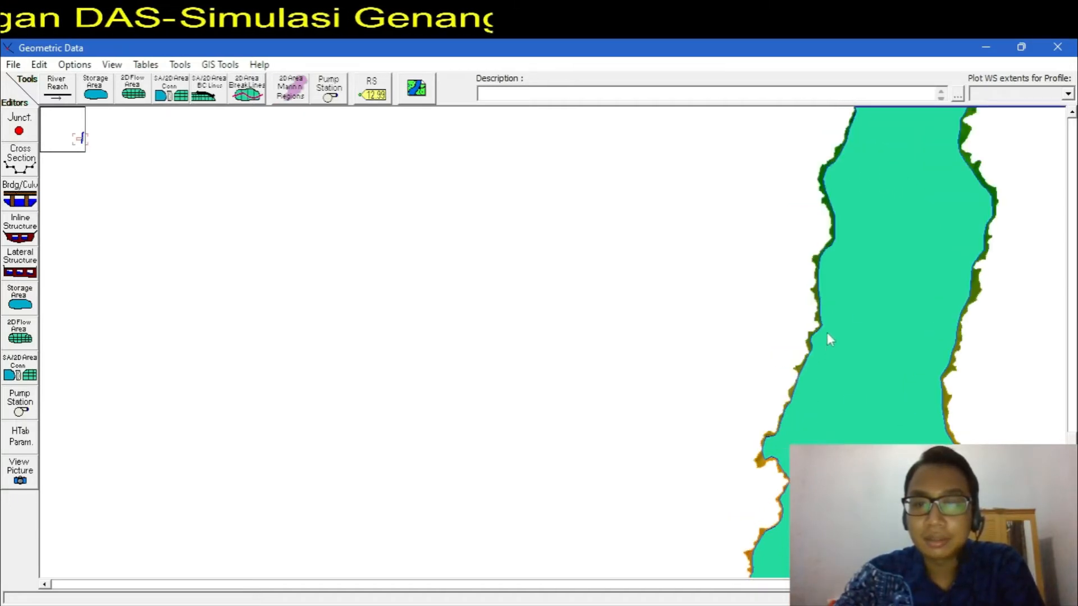
pyautogui.rightClick(851, 178)
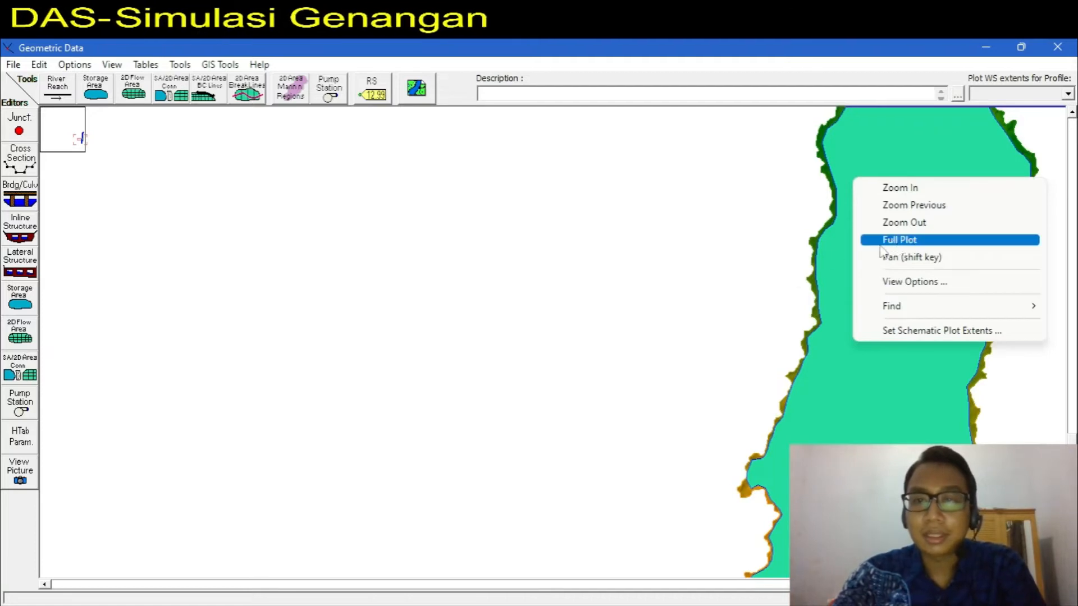
pyautogui.click(798, 256)
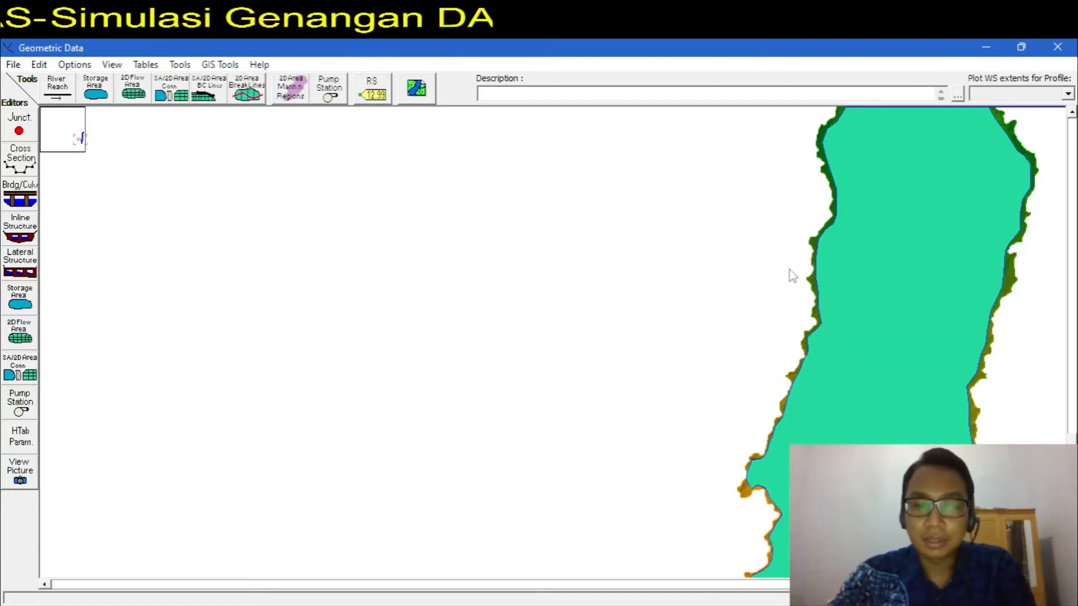
pyautogui.click(811, 378)
pyautogui.click(776, 389)
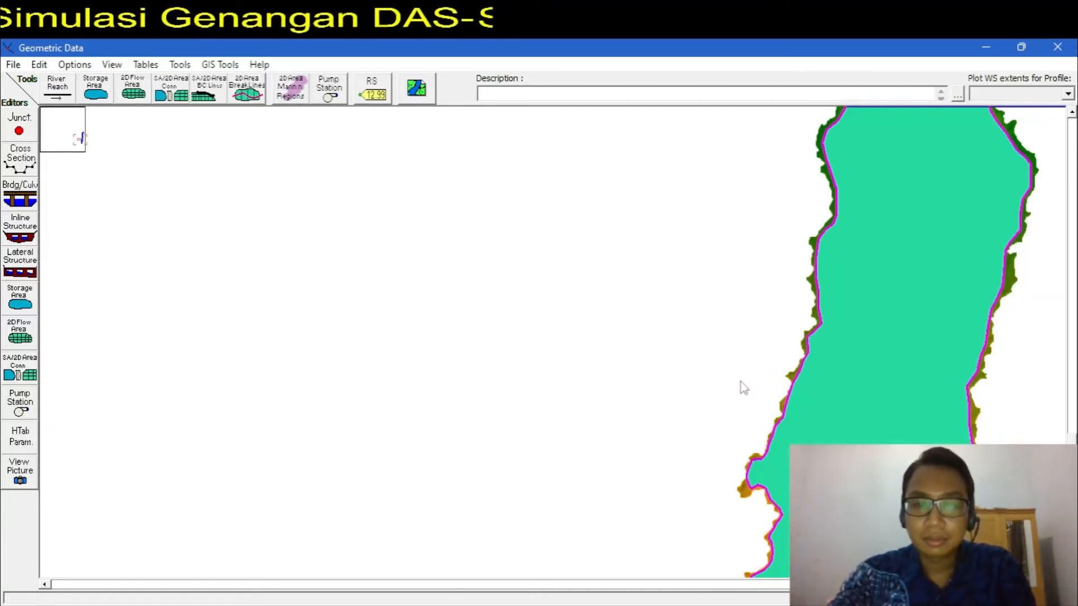
pyautogui.moveTo(744, 388); pyautogui.dragTo(642, 378)
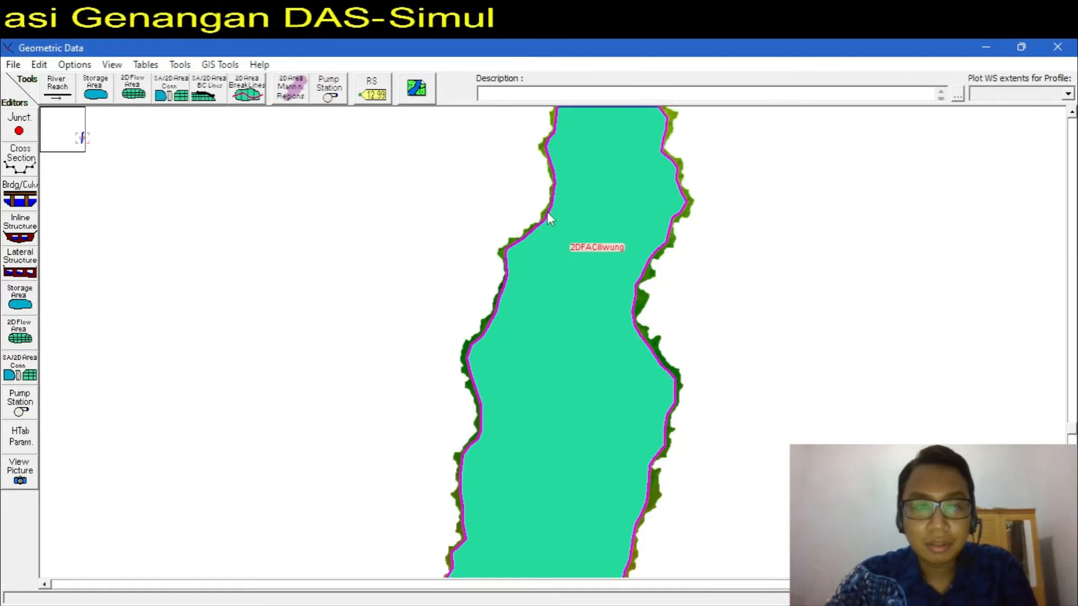
# Step: Inspect the western perimeter closely against the terrain edge, down to the sharp notch in the olive-green section
pyautogui.scroll(2, 546, 213)
pyautogui.scroll(-3, 545, 211)
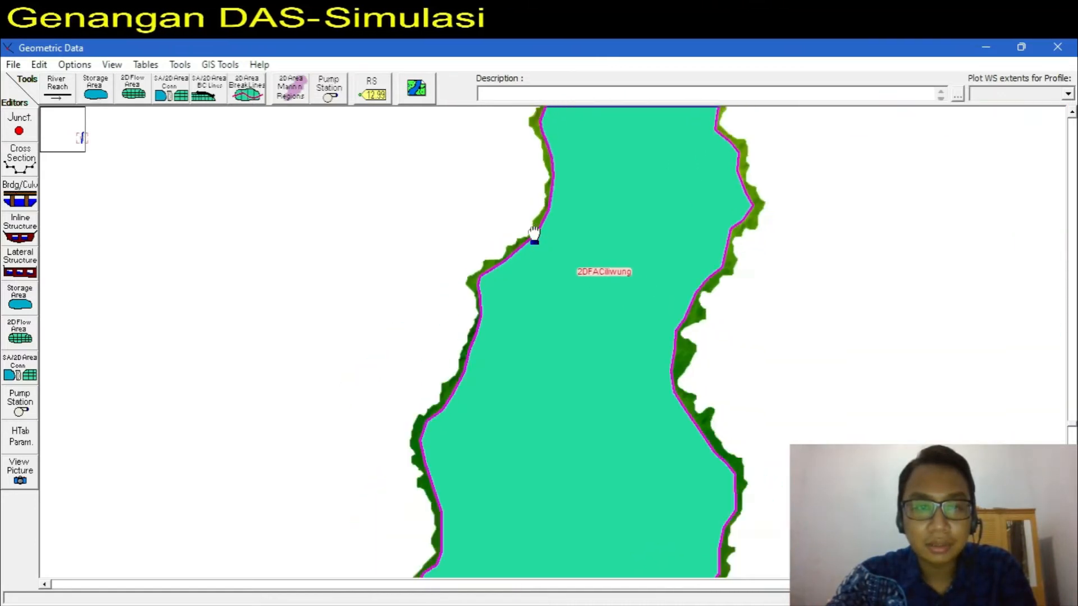
pyautogui.scroll(-1, 535, 347)
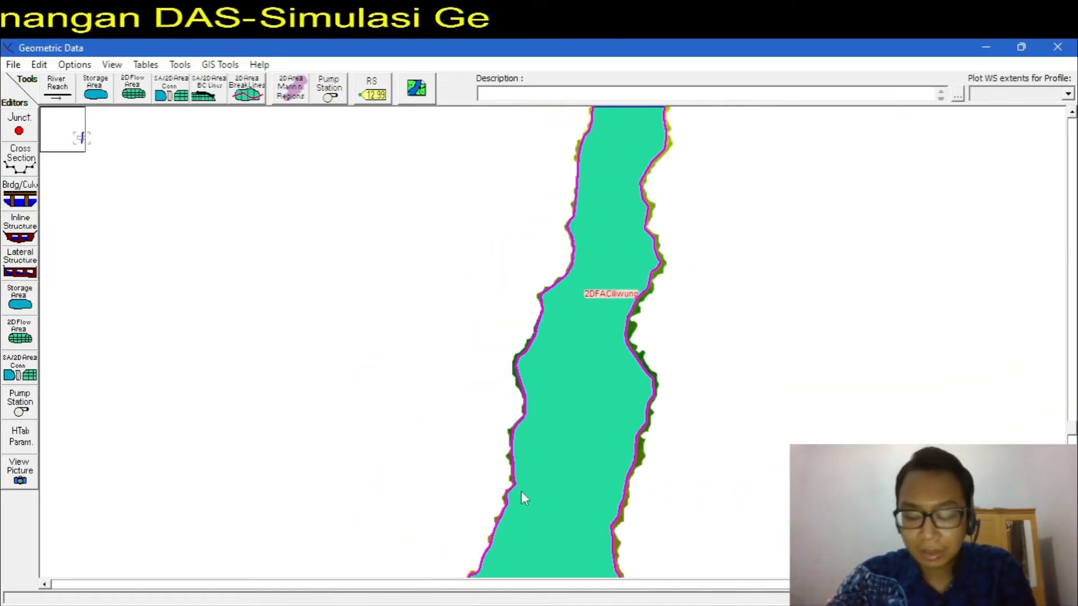
pyautogui.scroll(2, 514, 489)
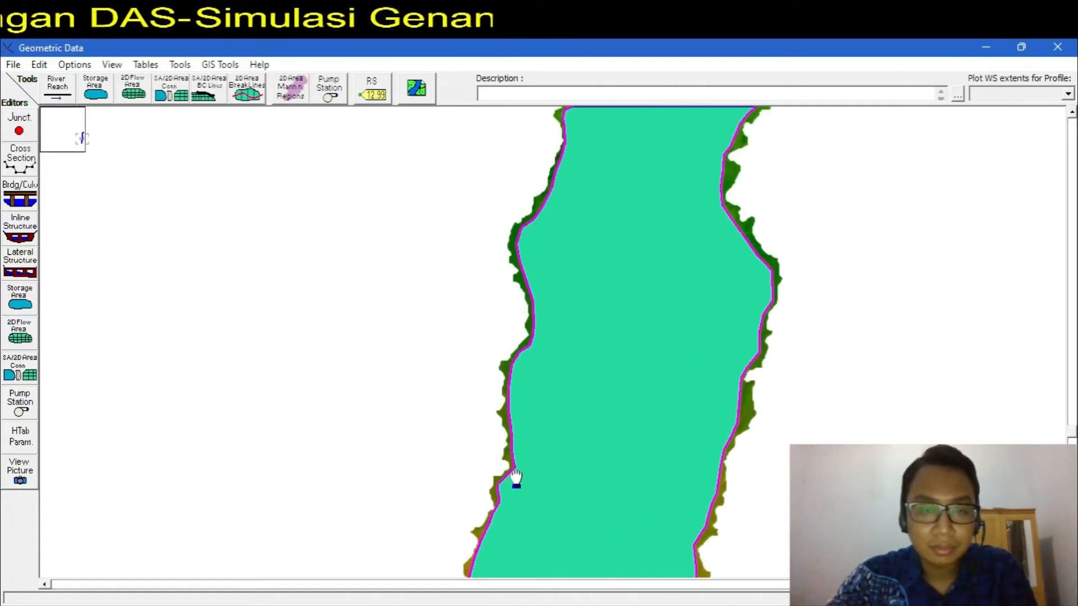
pyautogui.scroll(-1, 515, 479)
pyautogui.scroll(1, 515, 486)
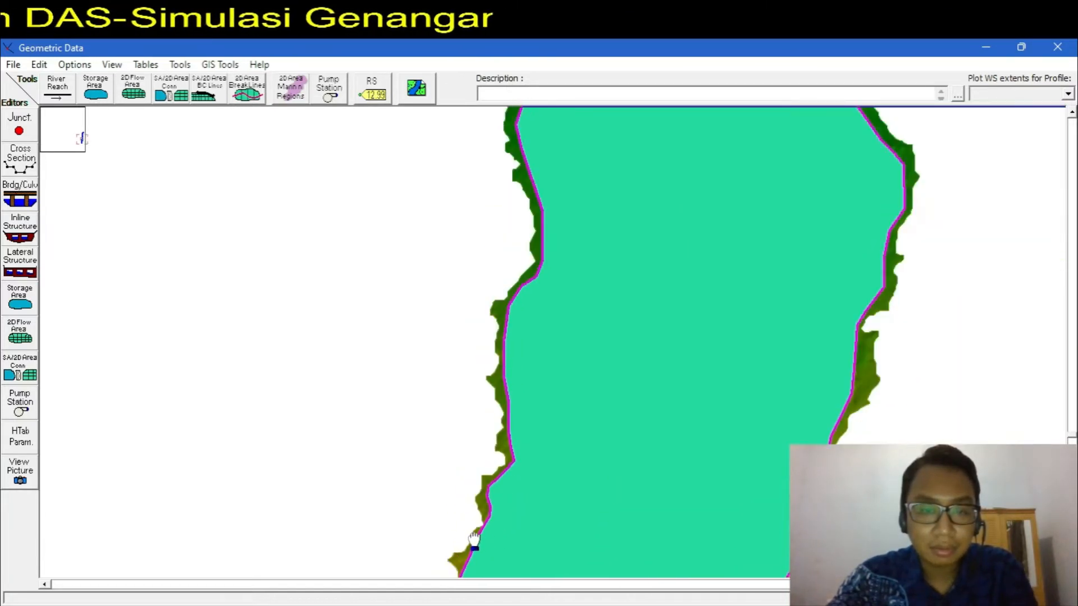
pyautogui.scroll(2, 483, 533)
pyautogui.scroll(4, 487, 531)
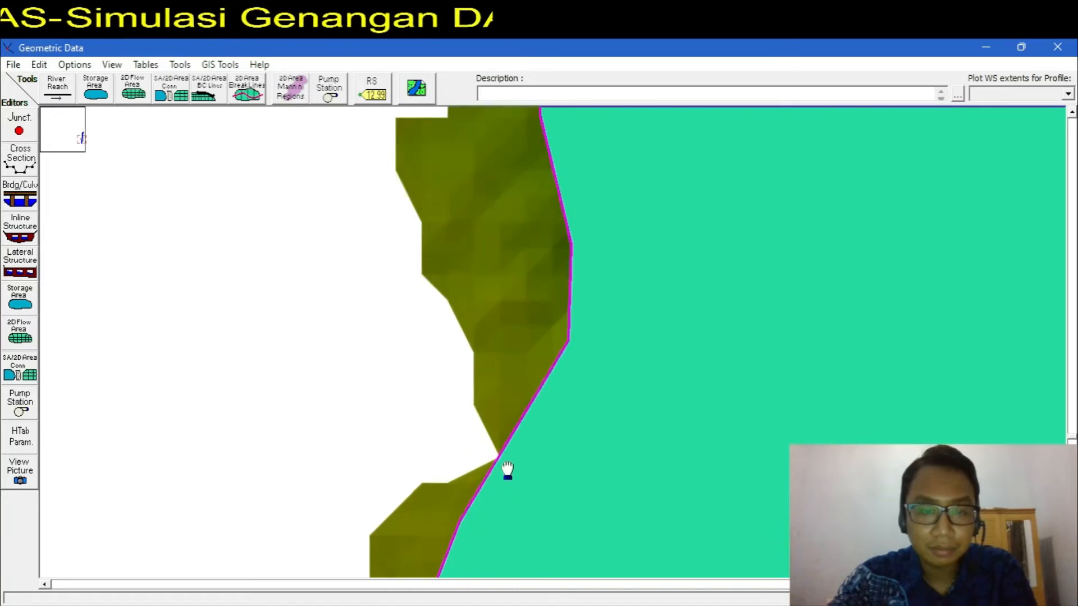
pyautogui.scroll(-1, 502, 454)
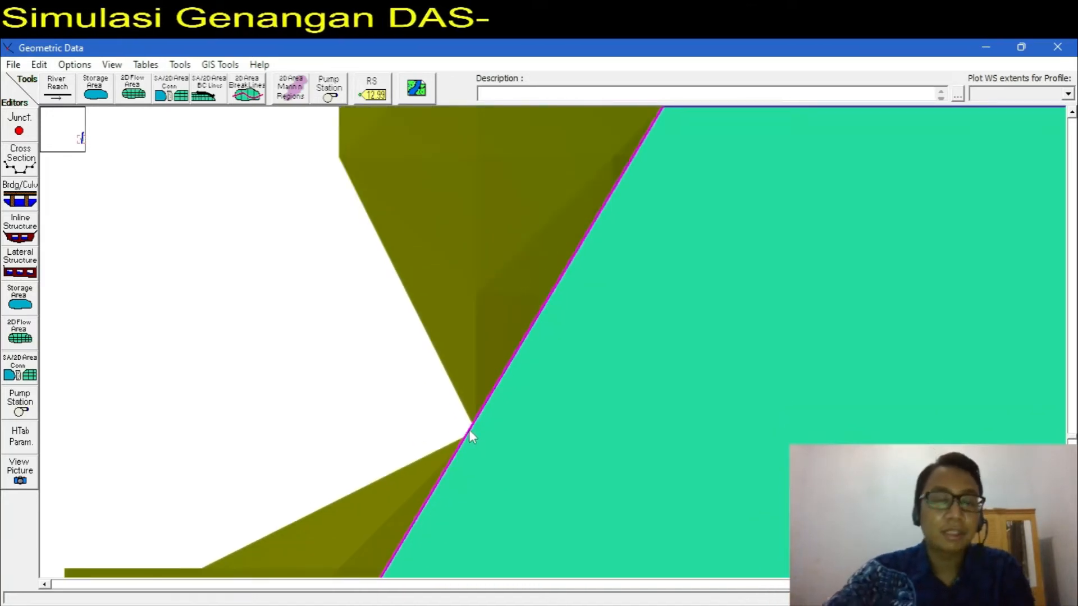
# Step: Move the perimeter point just below the western terrain notch slightly east so the boundary stays inside the terrain, and check the adjusted edge
pyautogui.click(39, 64)
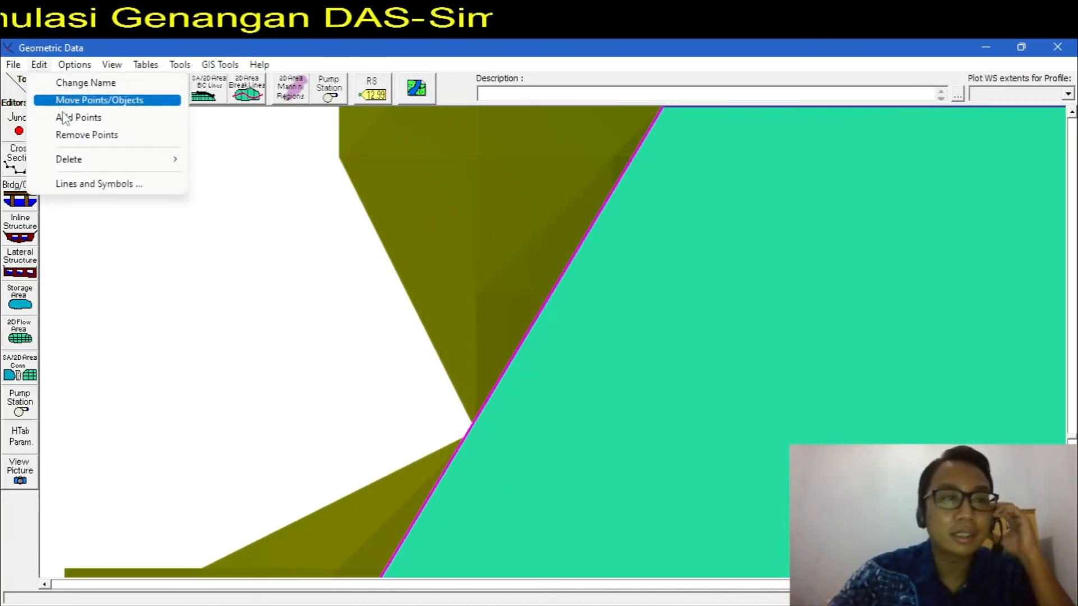
pyautogui.click(84, 100)
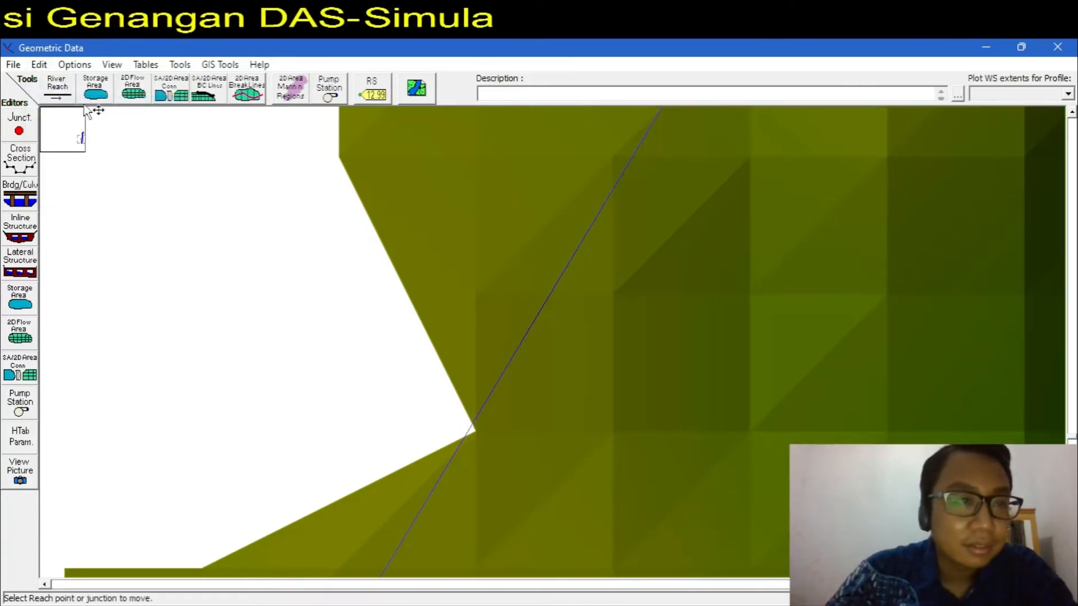
pyautogui.click(42, 64)
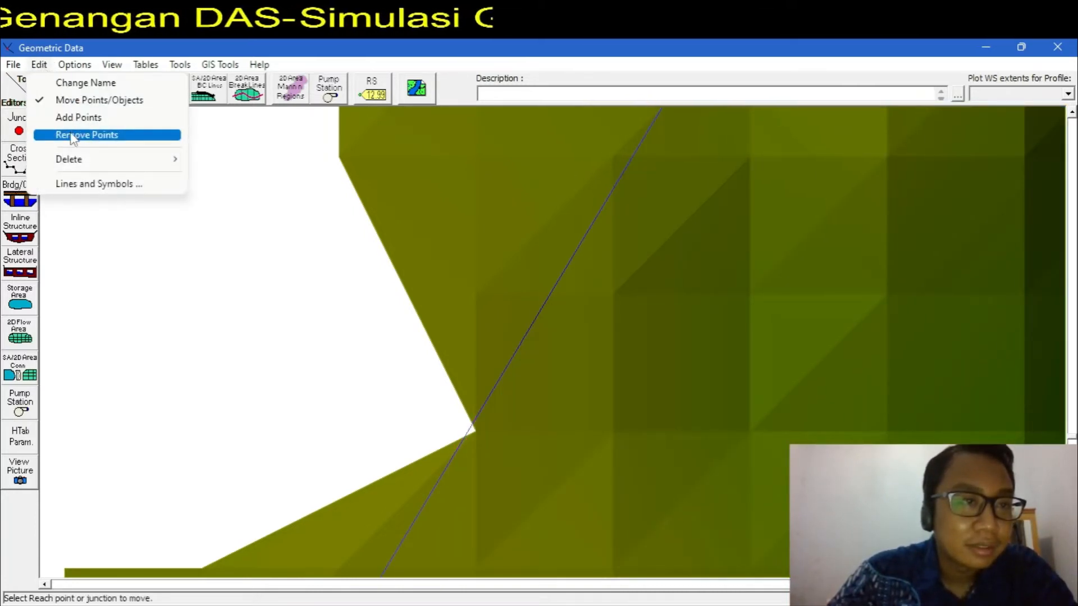
pyautogui.click(73, 104)
pyautogui.click(39, 64)
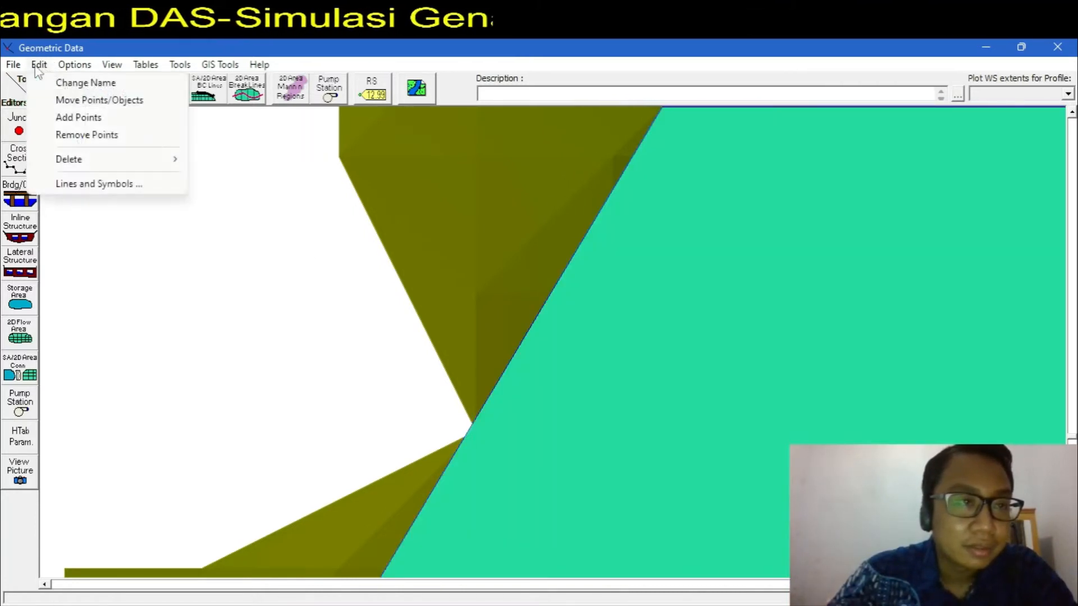
pyautogui.click(62, 101)
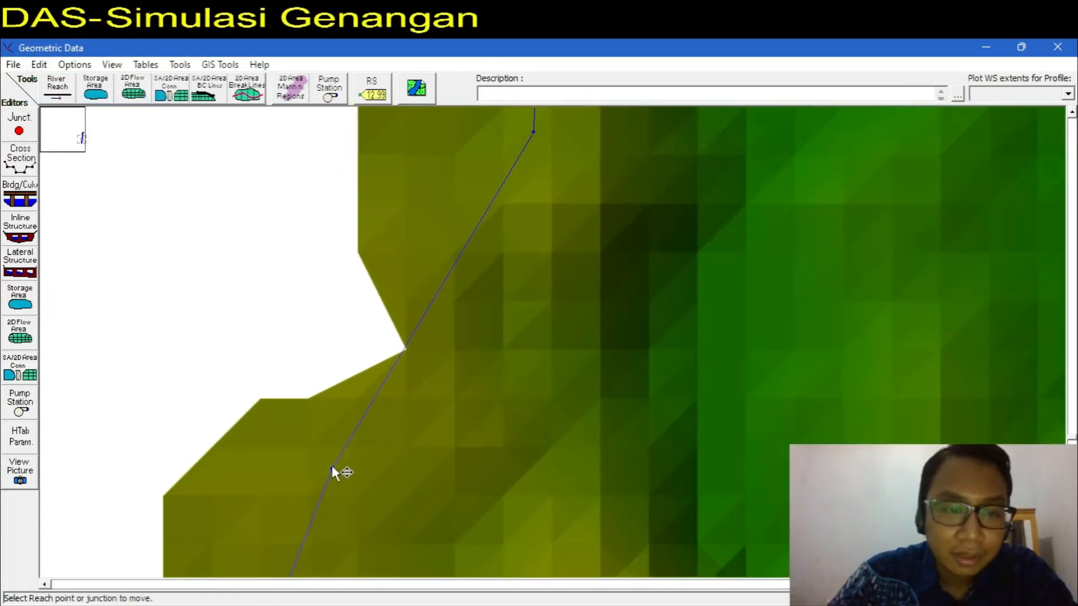
pyautogui.moveTo(332, 469); pyautogui.dragTo(342, 471)
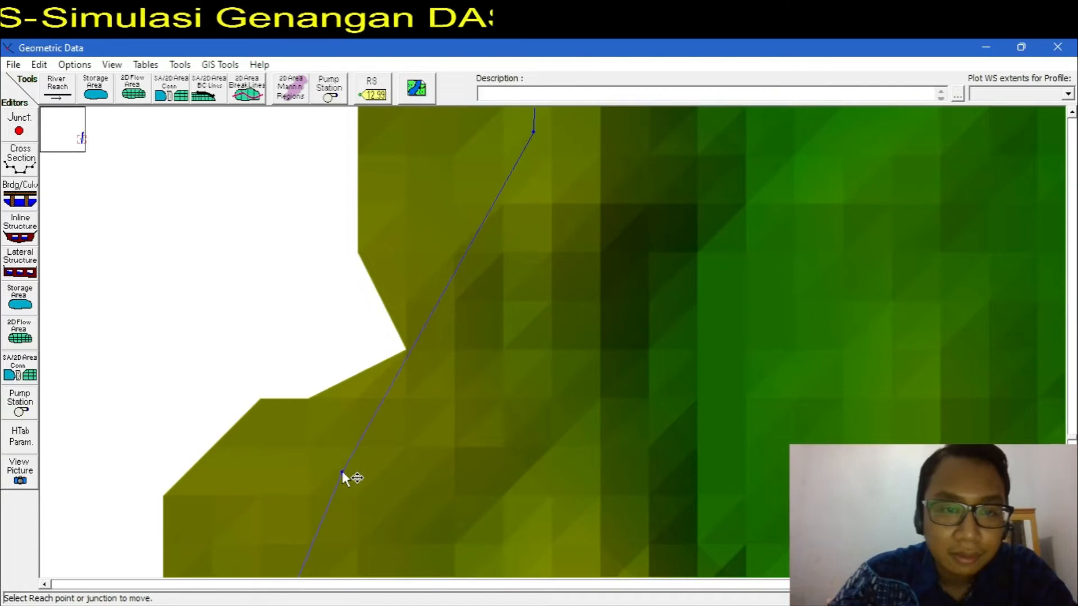
pyautogui.click(39, 64)
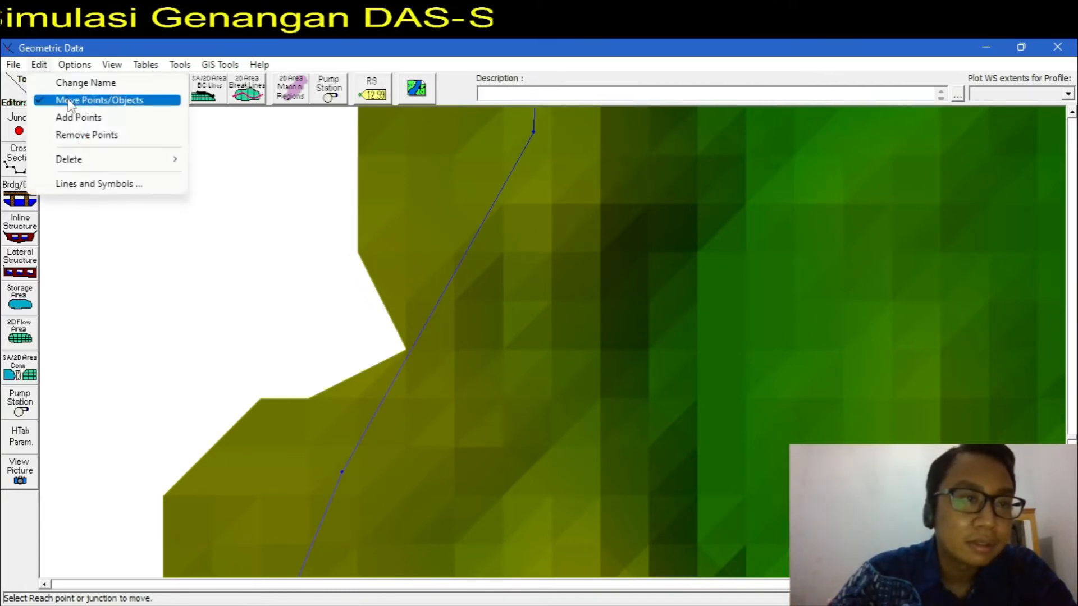
pyautogui.click(61, 100)
pyautogui.scroll(-5, 418, 322)
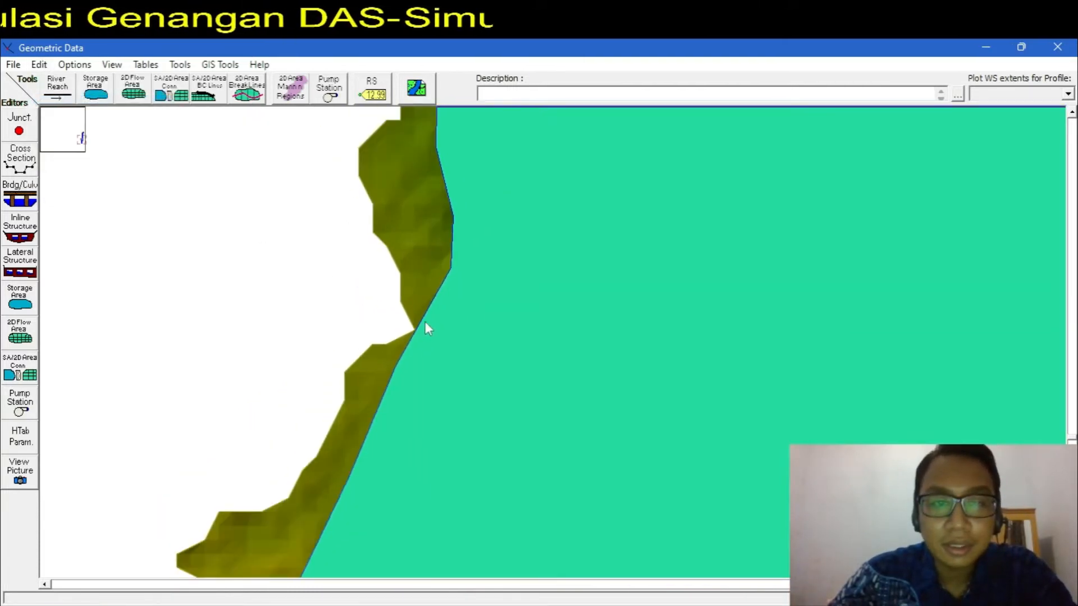
pyautogui.scroll(-1, 427, 321)
pyautogui.scroll(5, 427, 321)
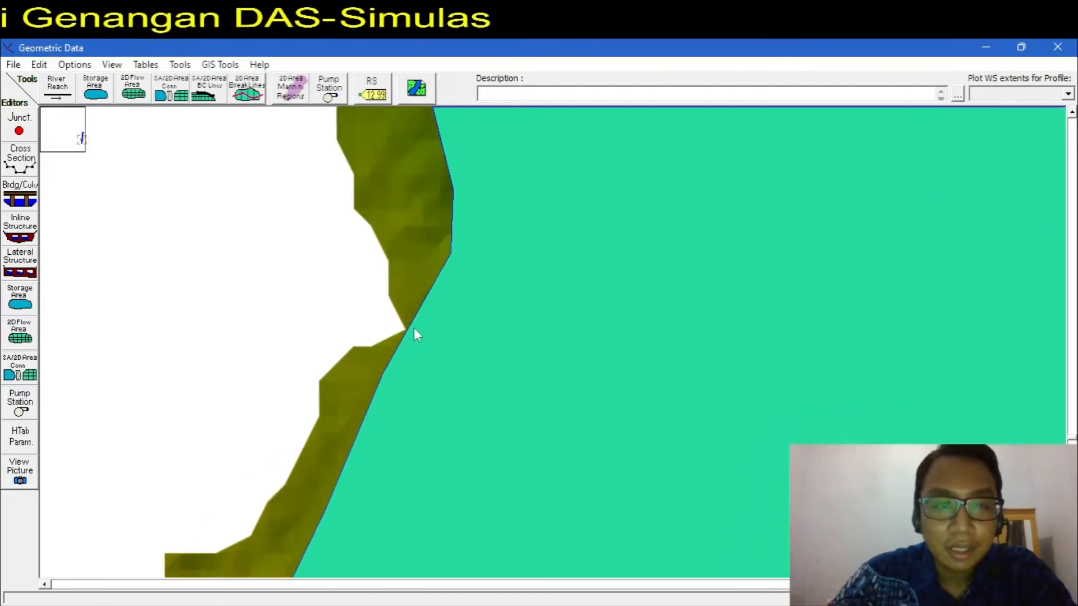
pyautogui.scroll(-4, 405, 334)
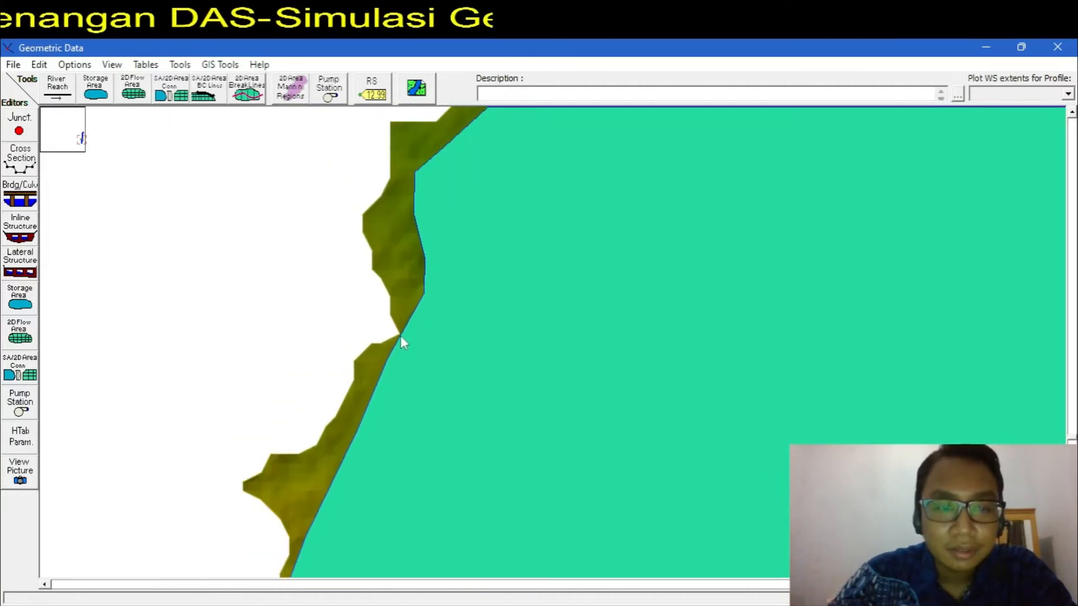
# Step: Move the perimeter point at the southwest corner of the 2DFACiliwung flow area slightly inward from the terrain edge
pyautogui.scroll(-6, 400, 336)
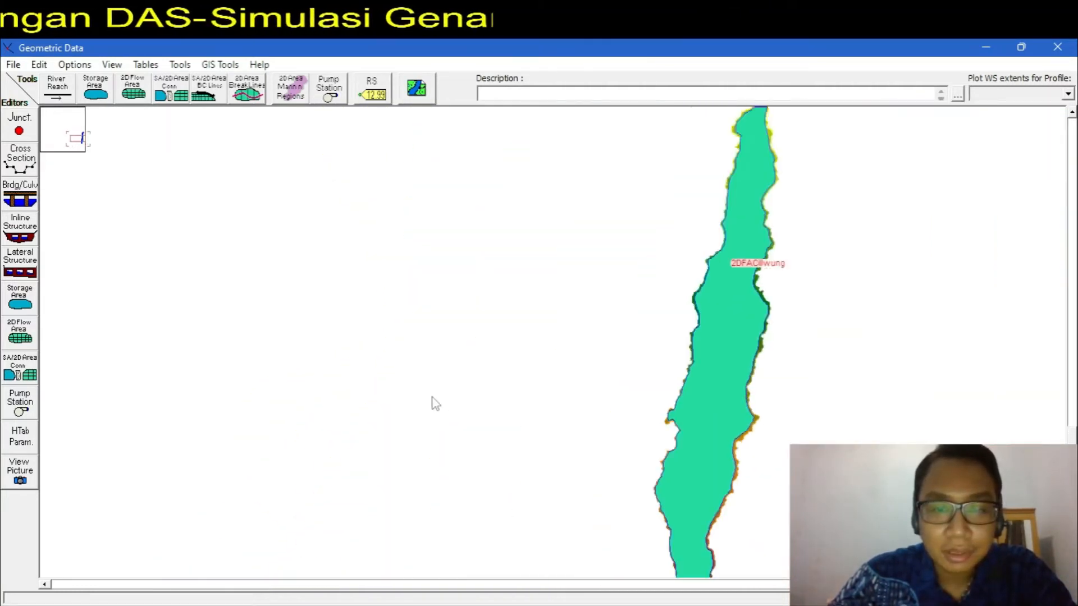
pyautogui.scroll(5, 898, 505)
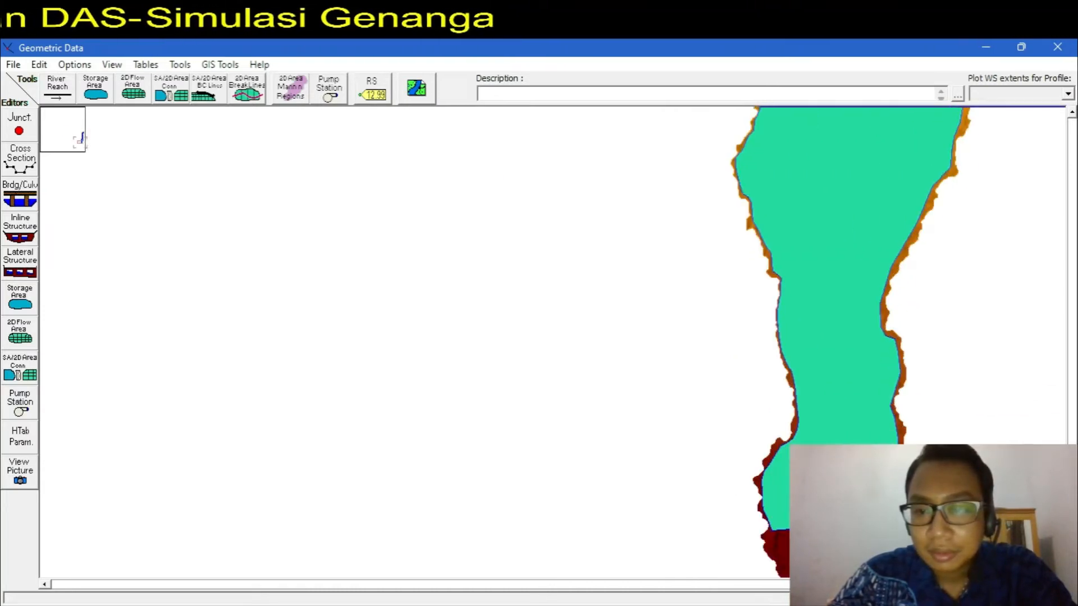
pyautogui.scroll(-5, 926, 477)
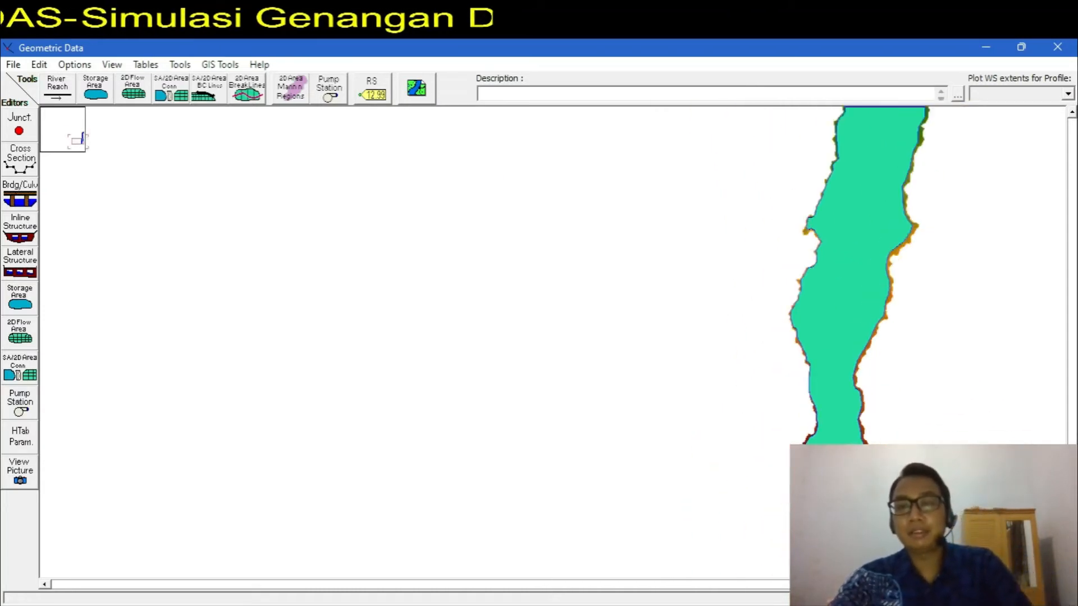
pyautogui.scroll(3, 954, 407)
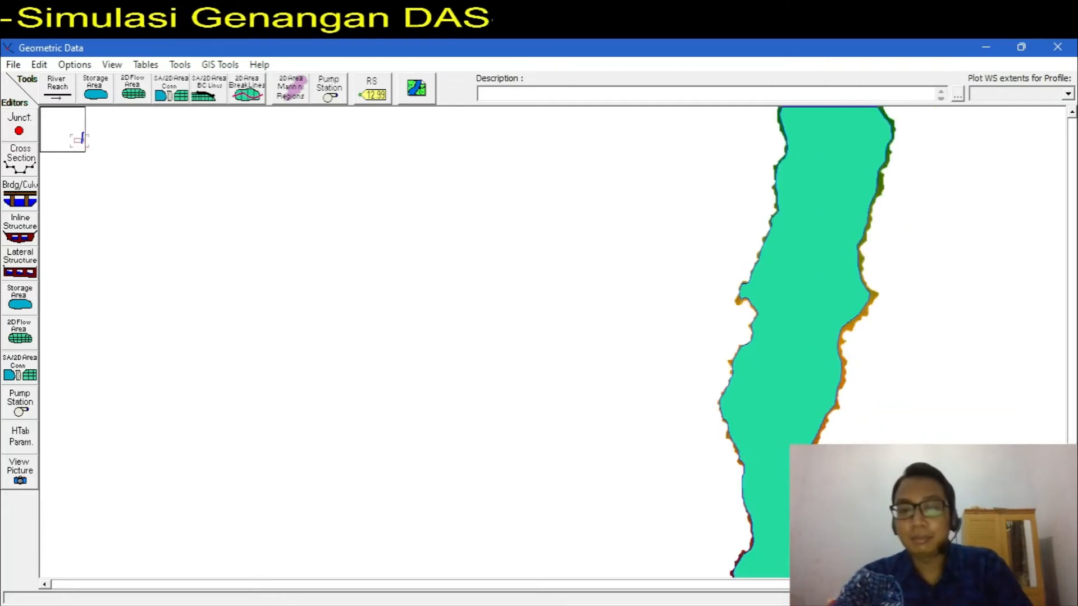
pyautogui.scroll(-3, 976, 404)
pyautogui.scroll(5, 729, 466)
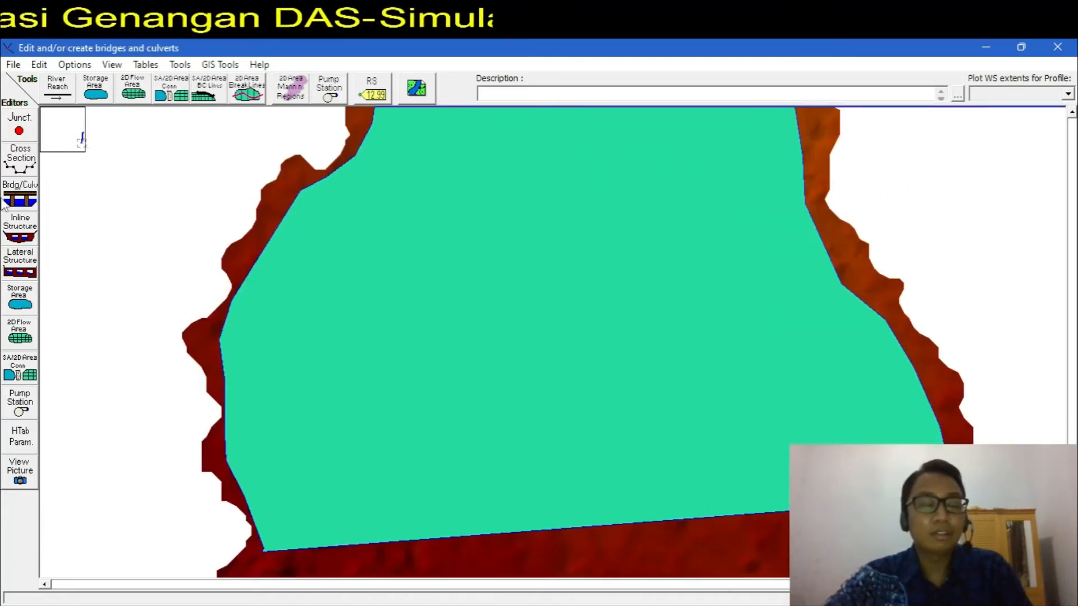
pyautogui.click(40, 65)
pyautogui.click(84, 101)
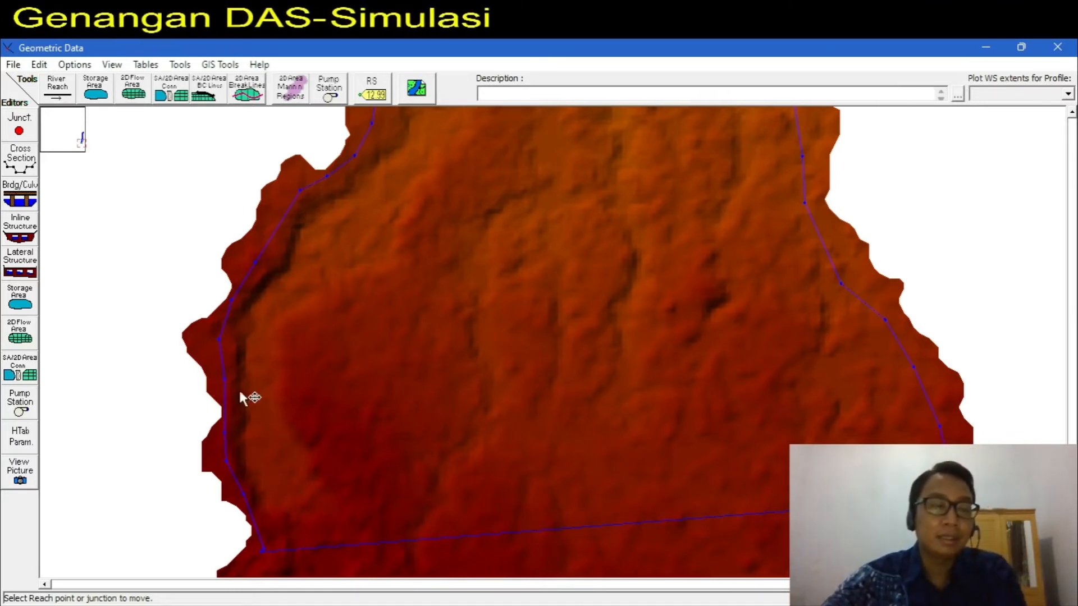
pyautogui.click(39, 65)
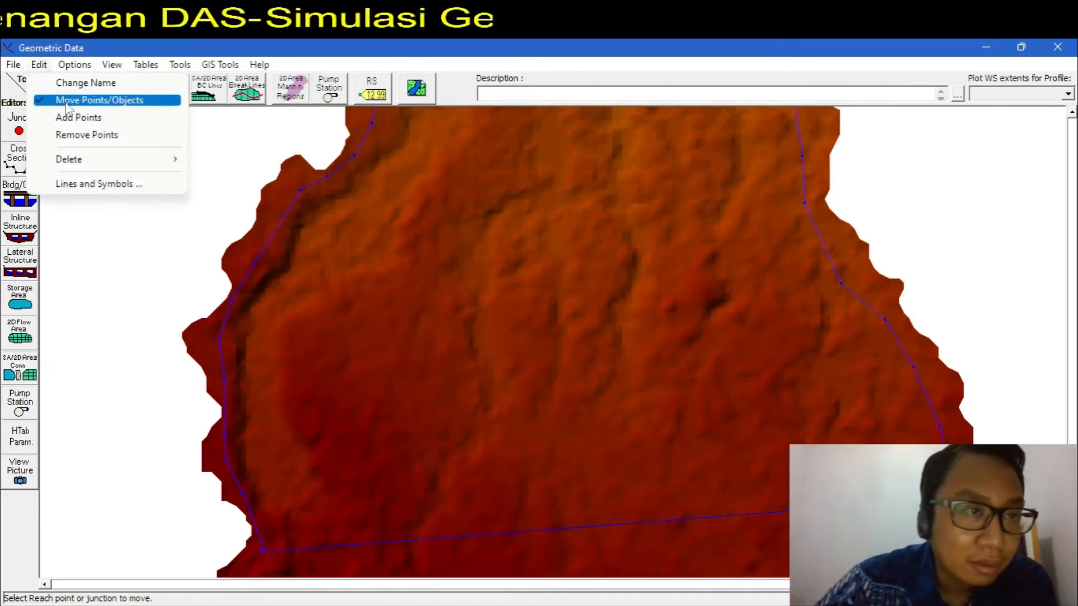
pyautogui.click(67, 100)
pyautogui.click(39, 65)
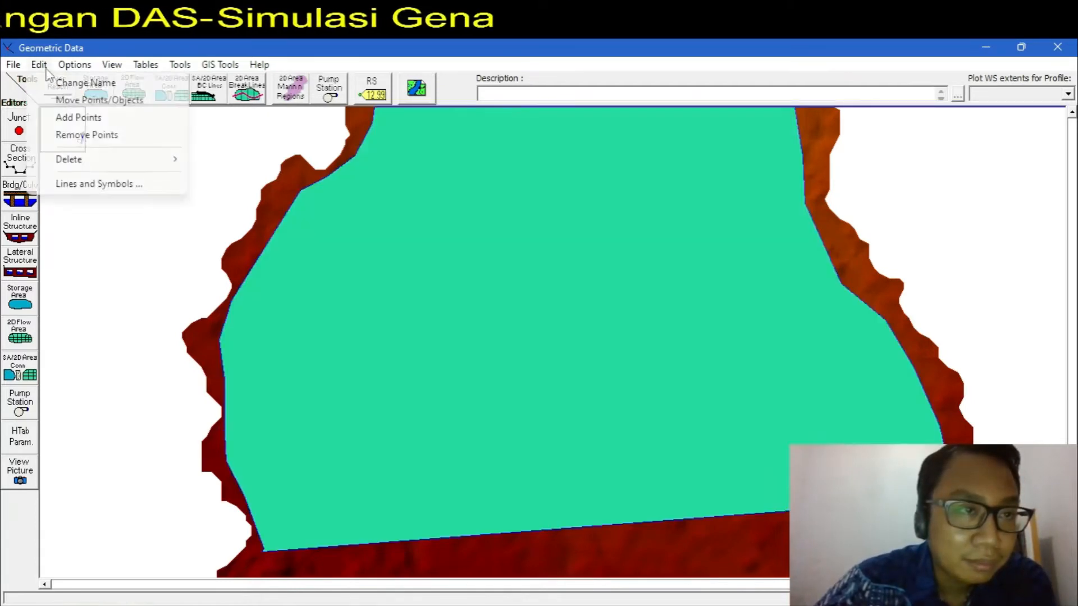
pyautogui.click(68, 101)
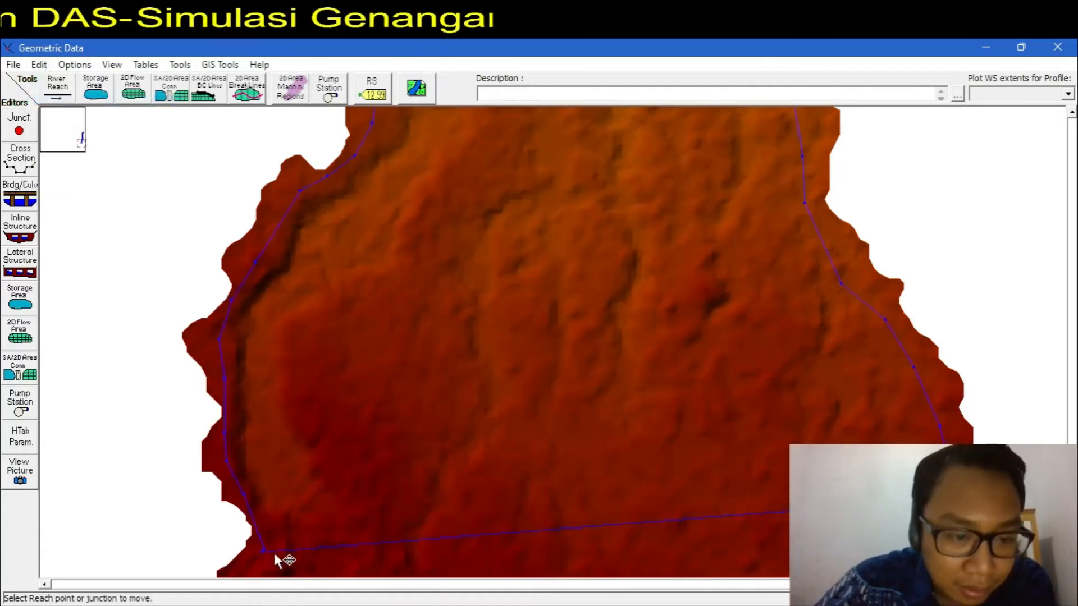
pyautogui.scroll(2, 273, 551)
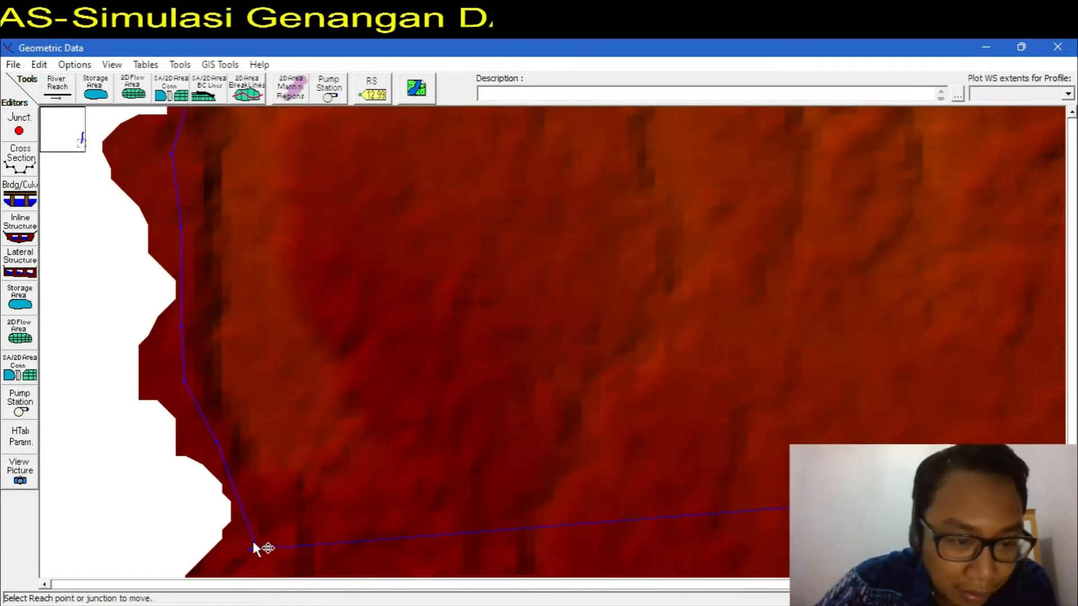
pyautogui.moveTo(253, 542)
pyautogui.mouseDown()
pyautogui.moveTo(243, 520)
pyautogui.moveTo(260, 543)
pyautogui.mouseUp()
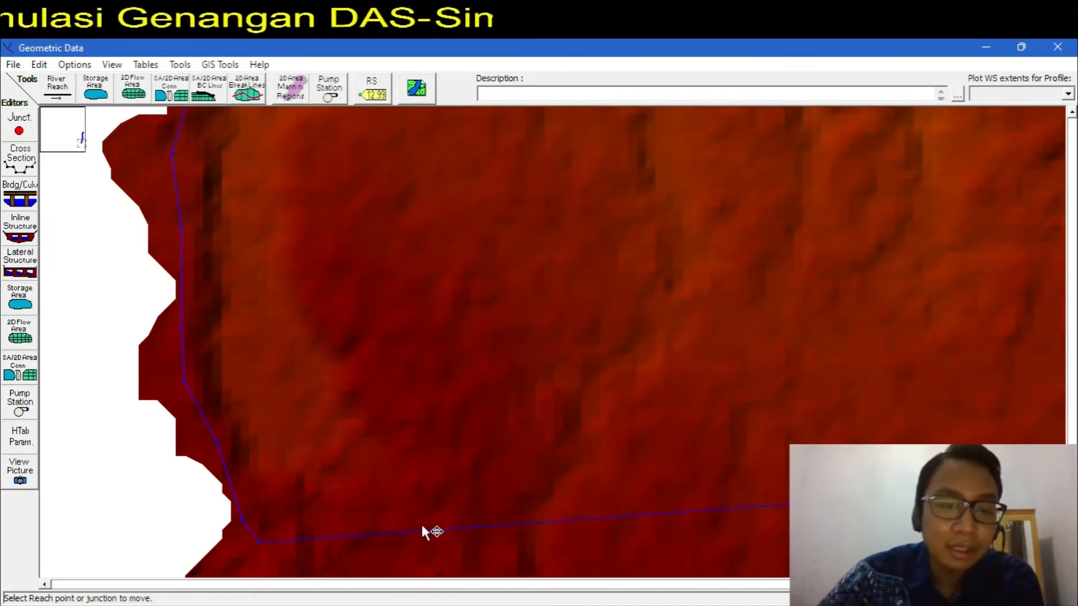
# Step: Add two points to the southern perimeter edge near the southwest corner and move both northwest into the flow area
pyautogui.click(39, 65)
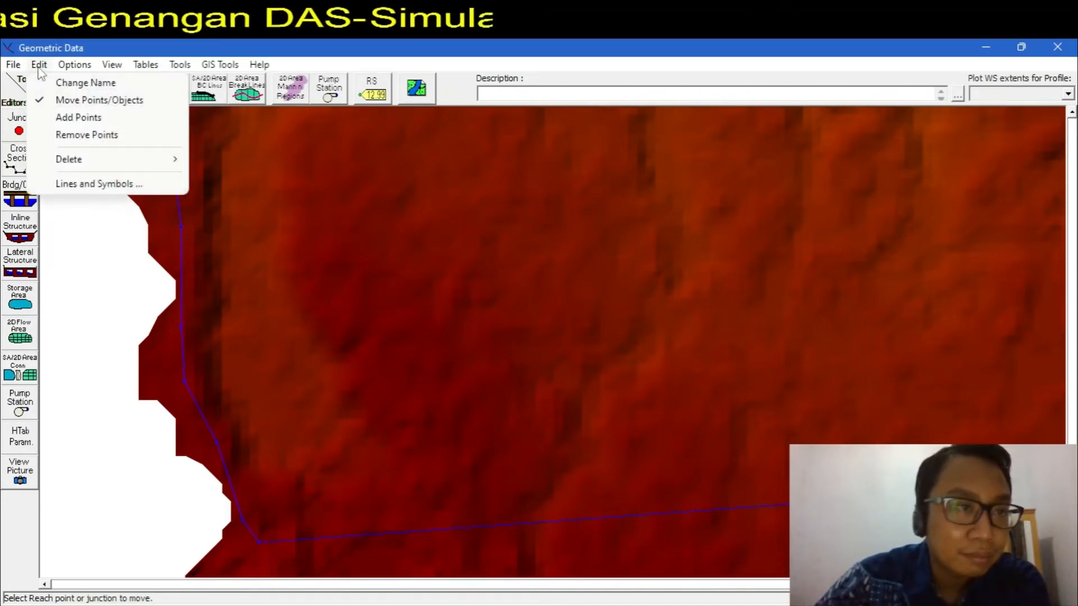
pyautogui.click(68, 118)
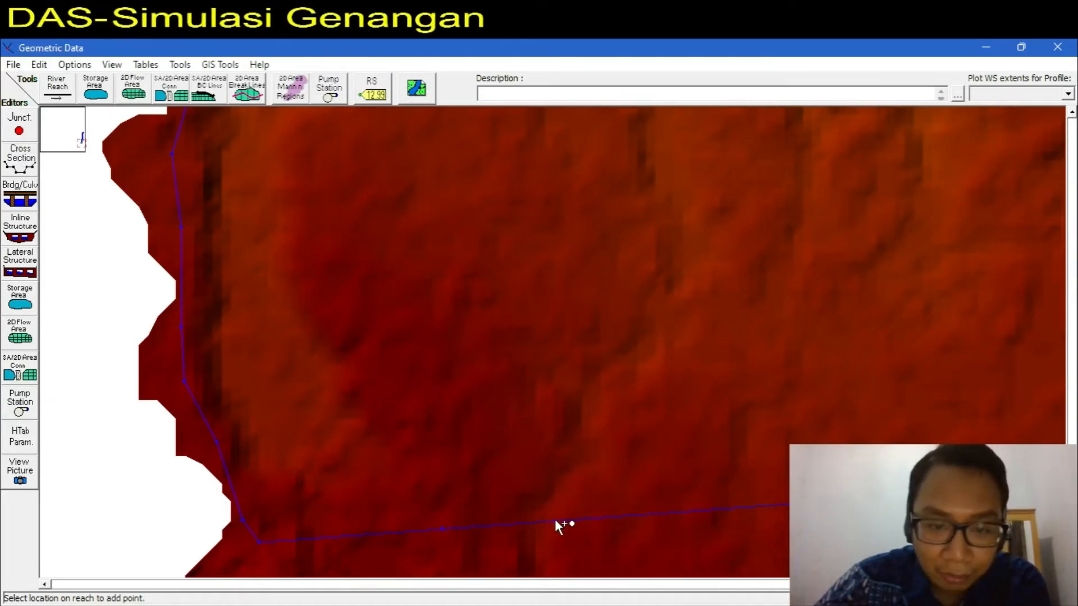
pyautogui.click(12, 65)
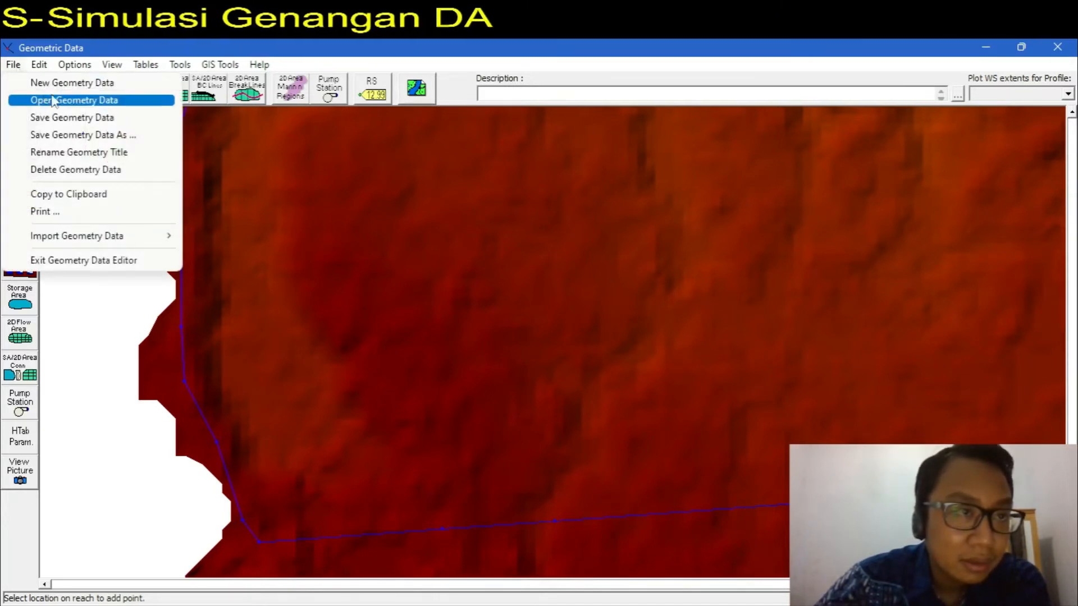
pyautogui.click(84, 99)
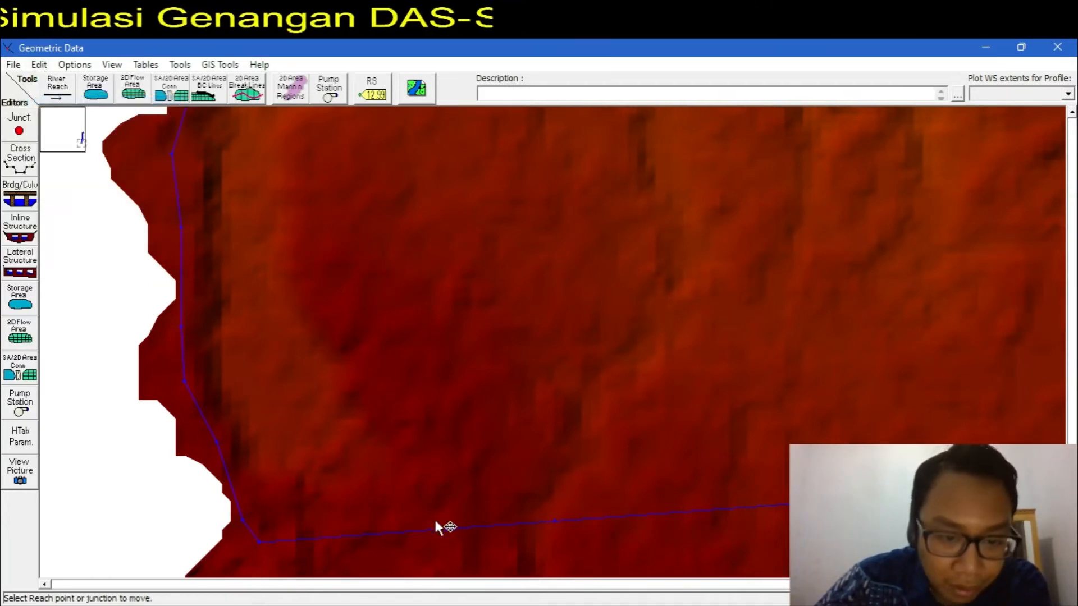
pyautogui.moveTo(443, 526); pyautogui.dragTo(417, 464)
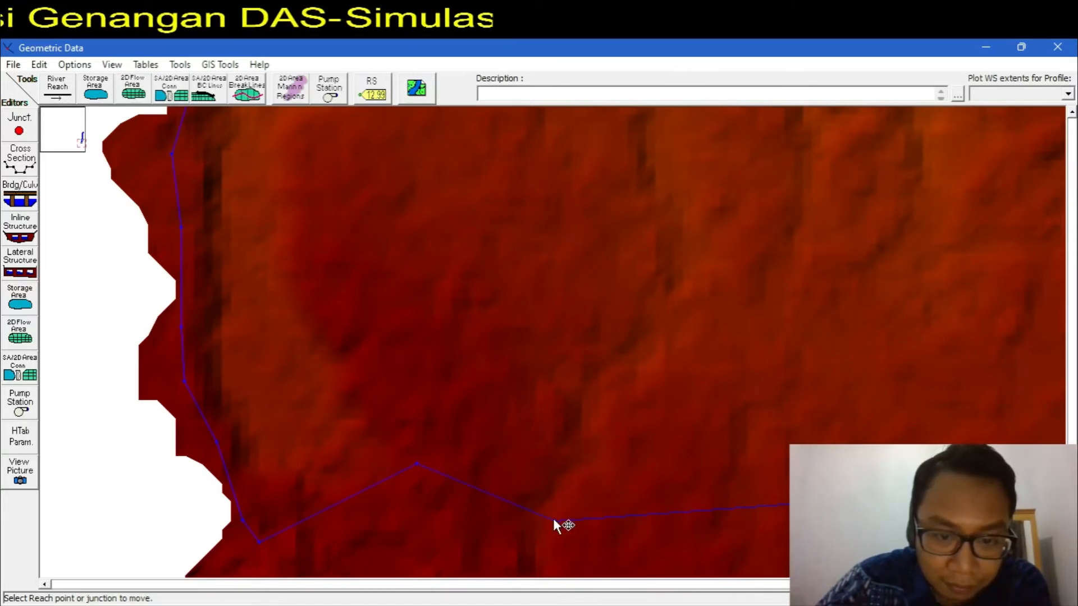
pyautogui.moveTo(554, 519); pyautogui.dragTo(373, 395)
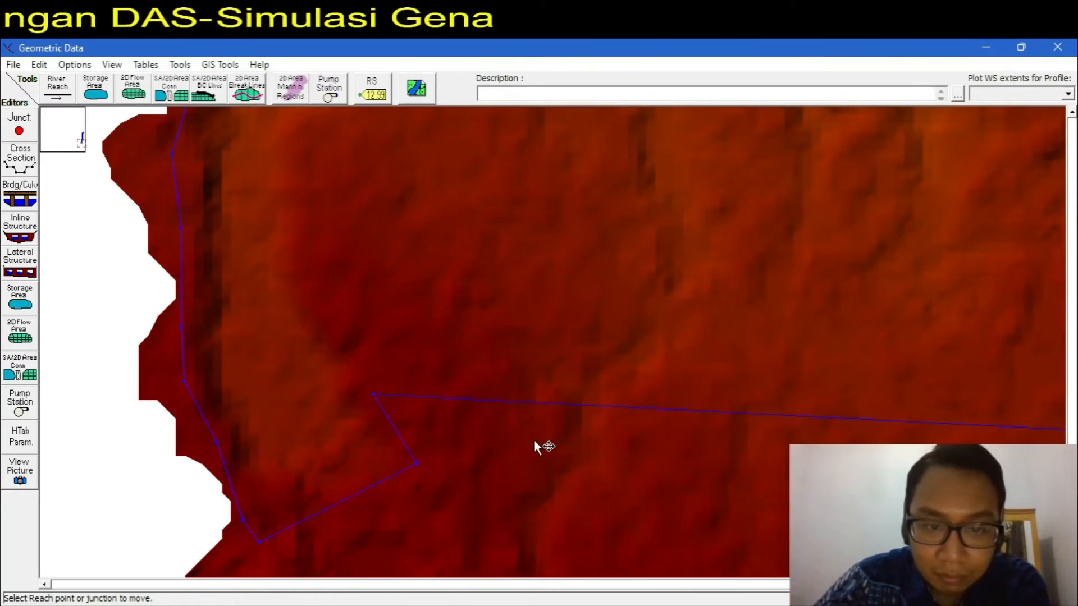
# Step: Add another point to the southern perimeter edge, east of the new jog, and move it slightly northeast
pyautogui.click(39, 64)
pyautogui.click(78, 116)
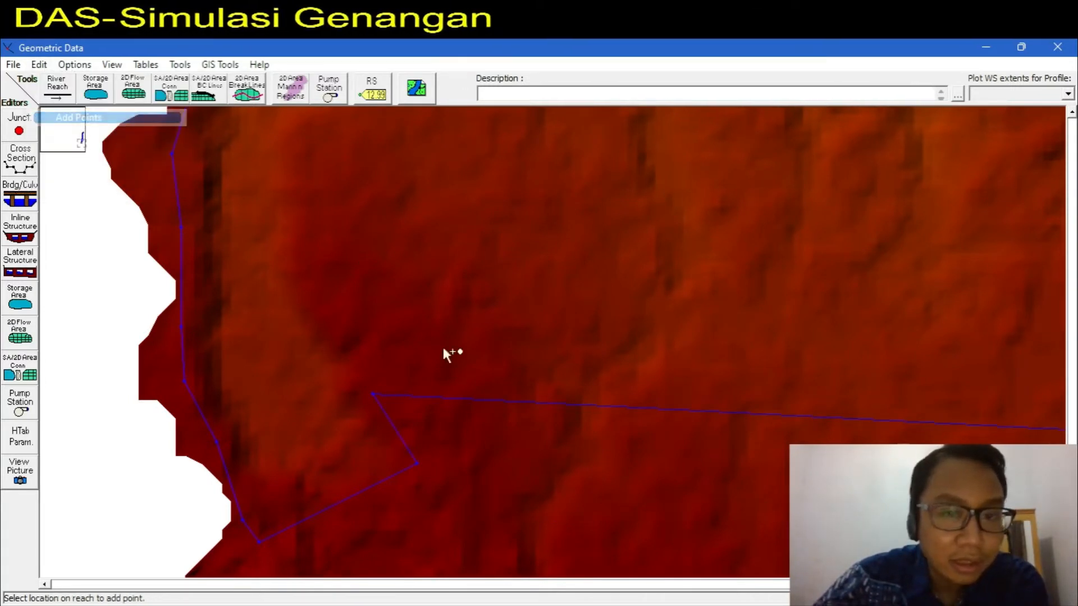
pyautogui.click(602, 405)
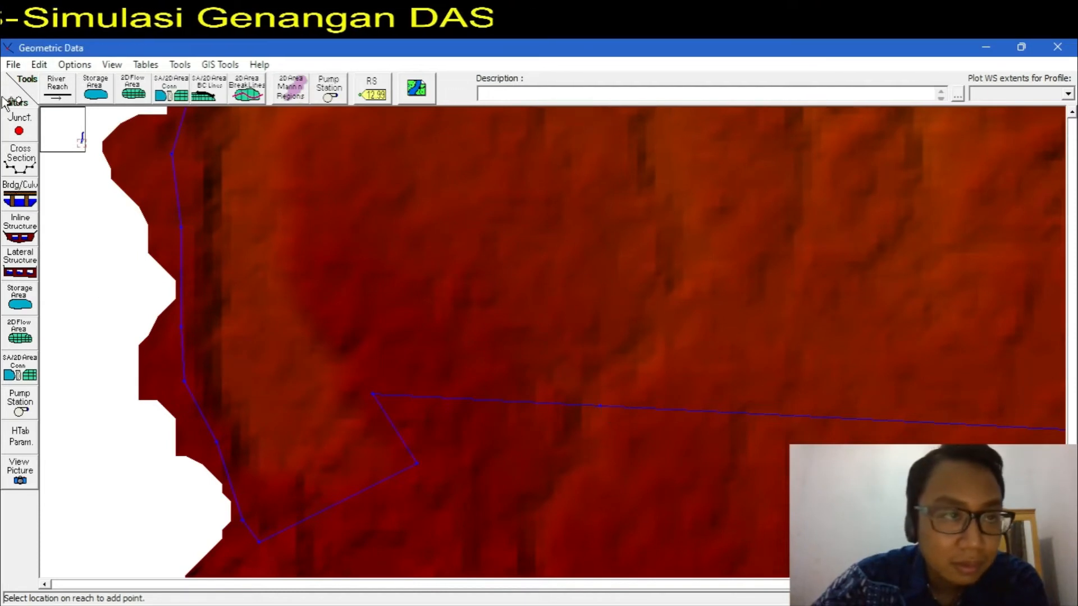
pyautogui.click(39, 64)
pyautogui.click(77, 104)
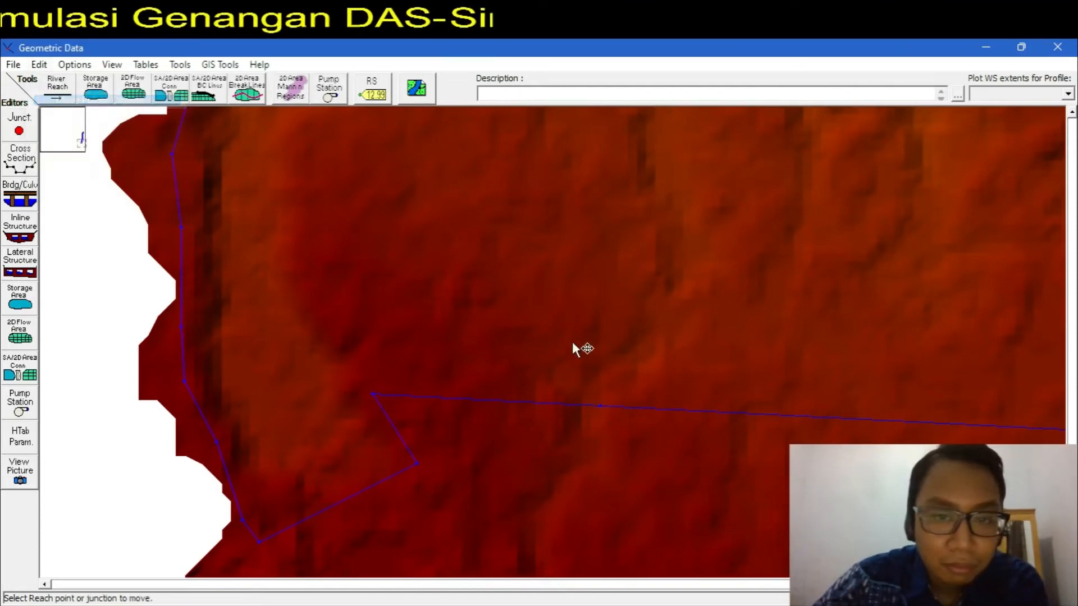
pyautogui.moveTo(600, 405); pyautogui.dragTo(632, 377)
# Step: Move the inner corner point of the southern jog slightly northeast, check the whole perimeter and end point moving
pyautogui.scroll(-2, 647, 399)
pyautogui.scroll(-2, 646, 399)
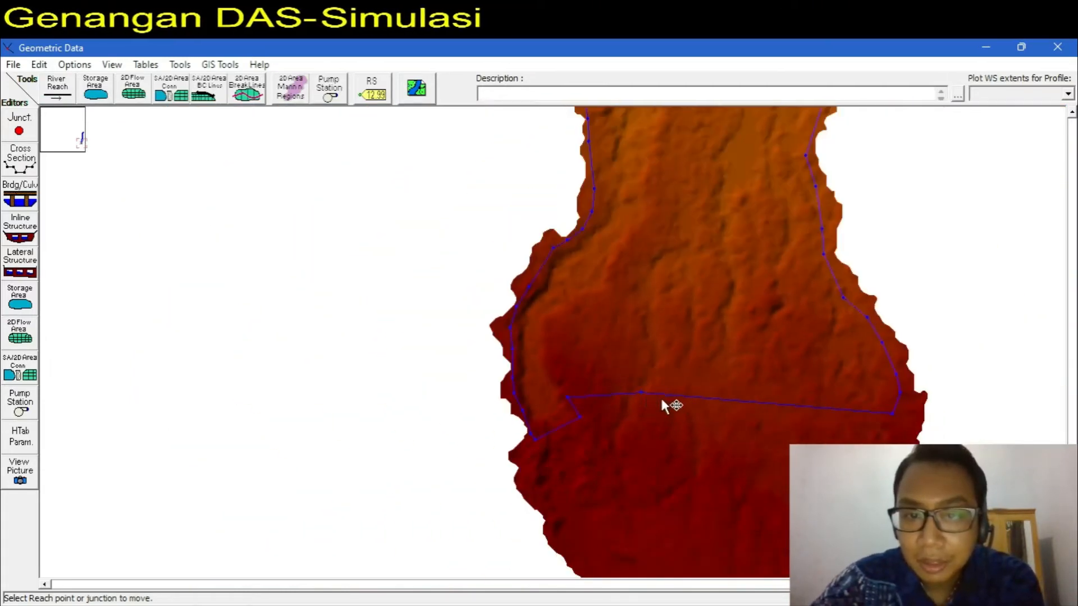
pyautogui.moveTo(571, 398); pyautogui.dragTo(573, 393)
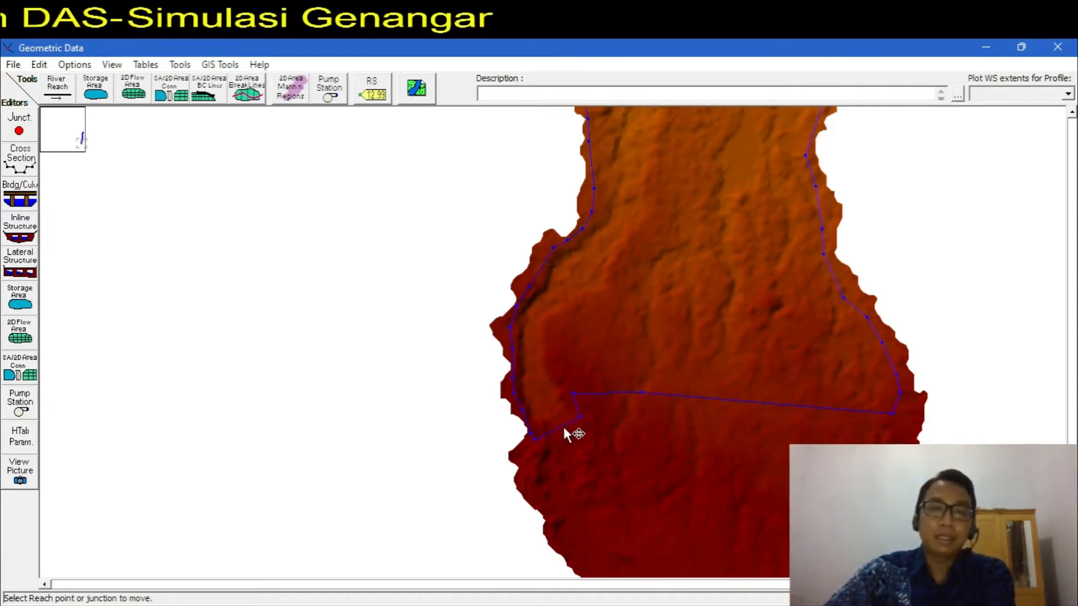
pyautogui.scroll(-3, 634, 376)
pyautogui.scroll(-2, 637, 384)
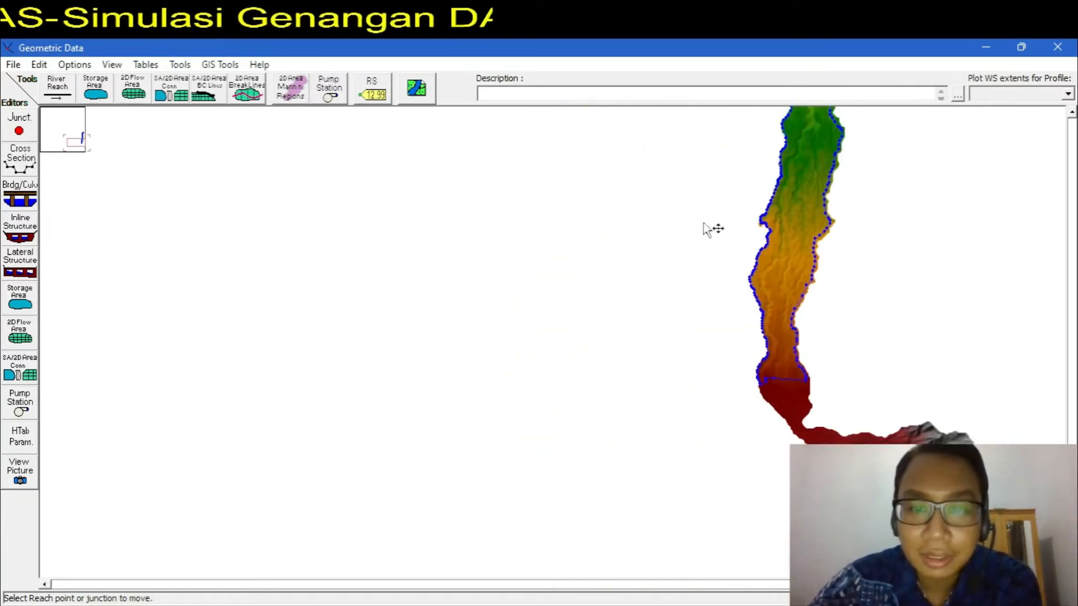
pyautogui.scroll(-2, 837, 113)
pyautogui.scroll(5, 971, 129)
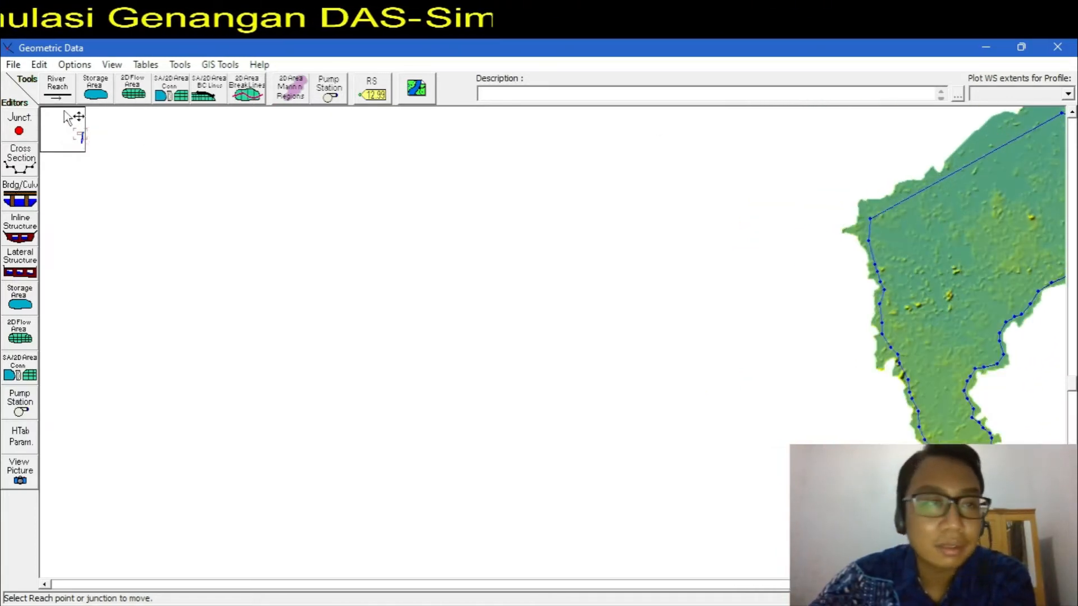
pyautogui.click(39, 65)
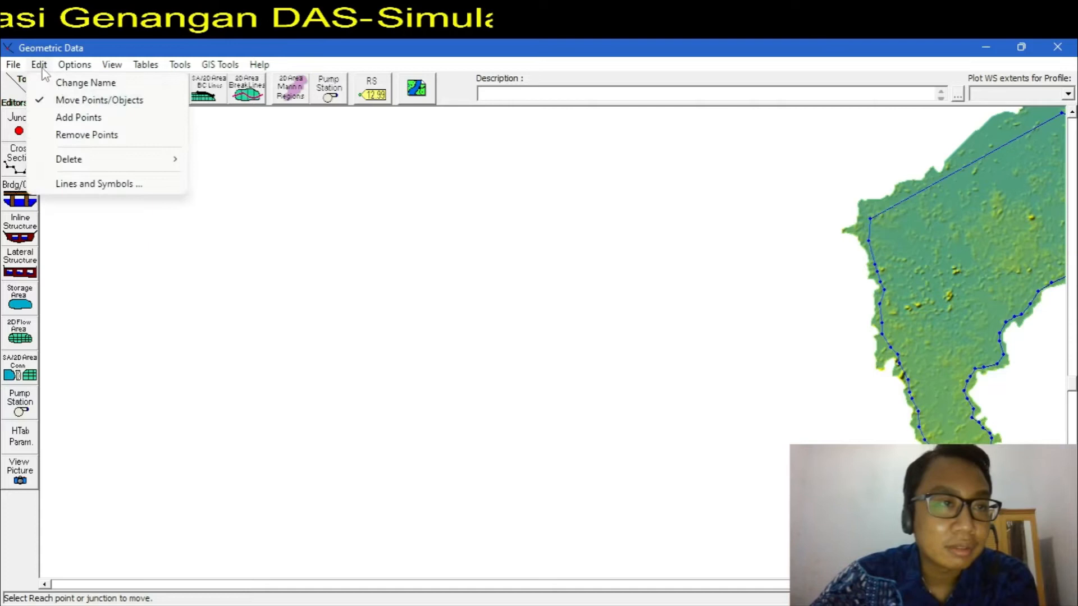
pyautogui.click(63, 102)
# Step: Open the 2DFACiliwung flow area for editing and set its default Manning's n value to 0.025
pyautogui.scroll(-4, 512, 245)
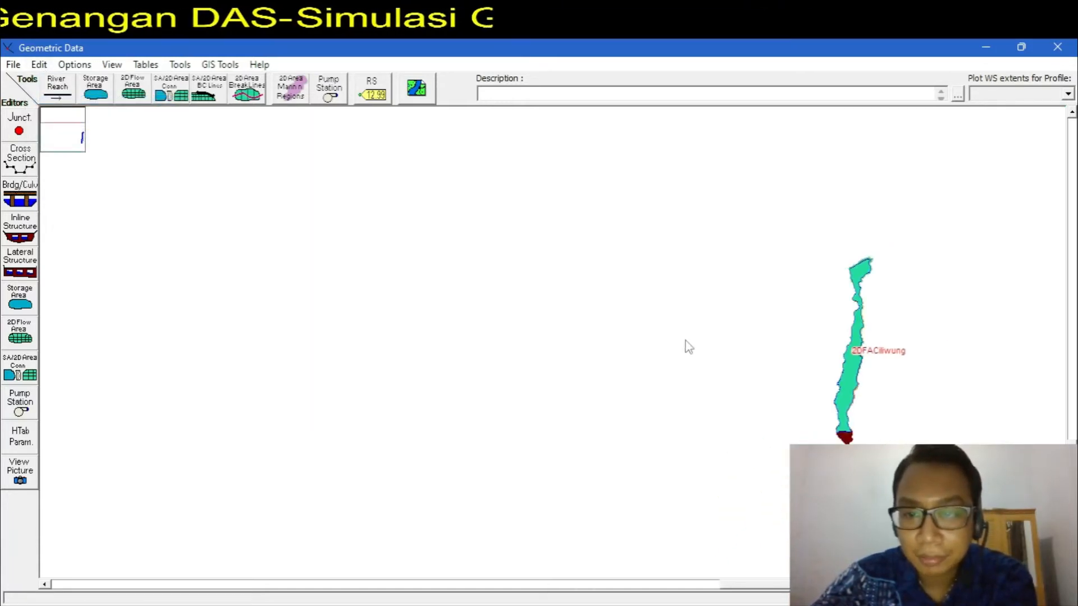
pyautogui.scroll(5, 932, 428)
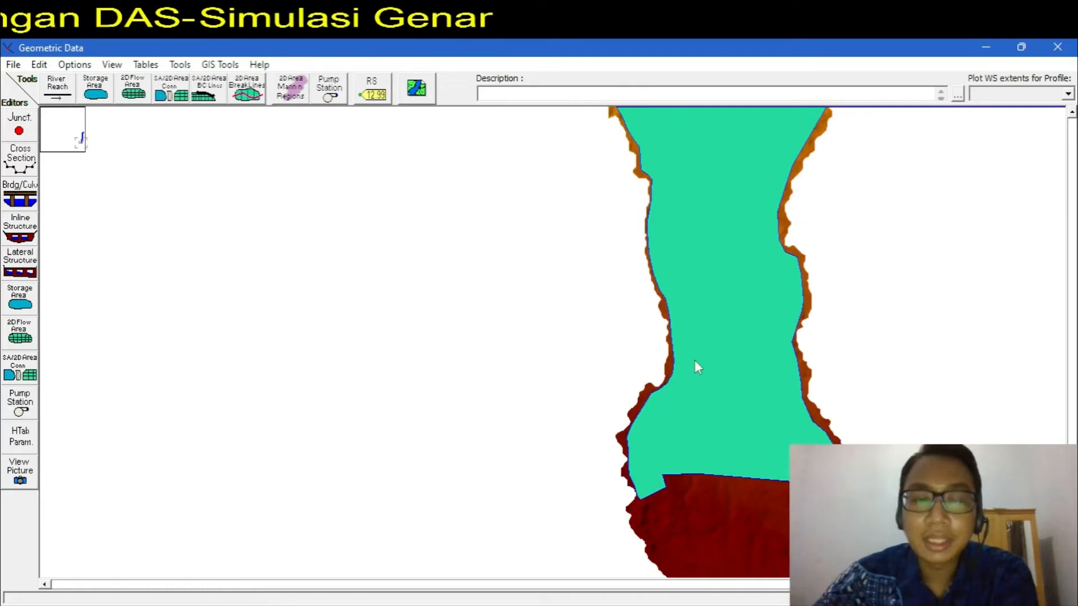
pyautogui.rightClick(716, 426)
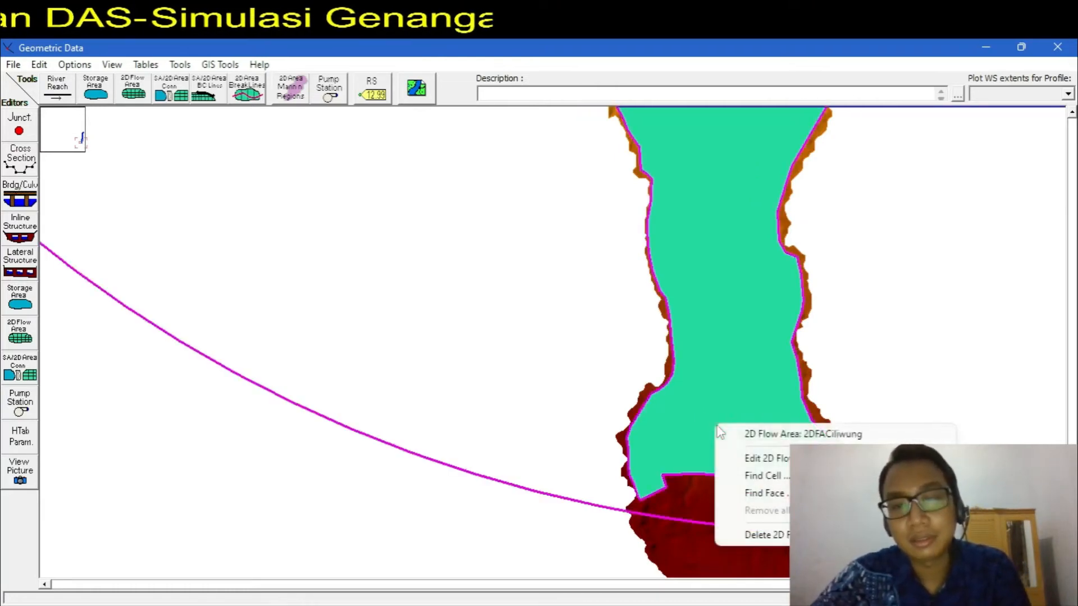
pyautogui.click(849, 330)
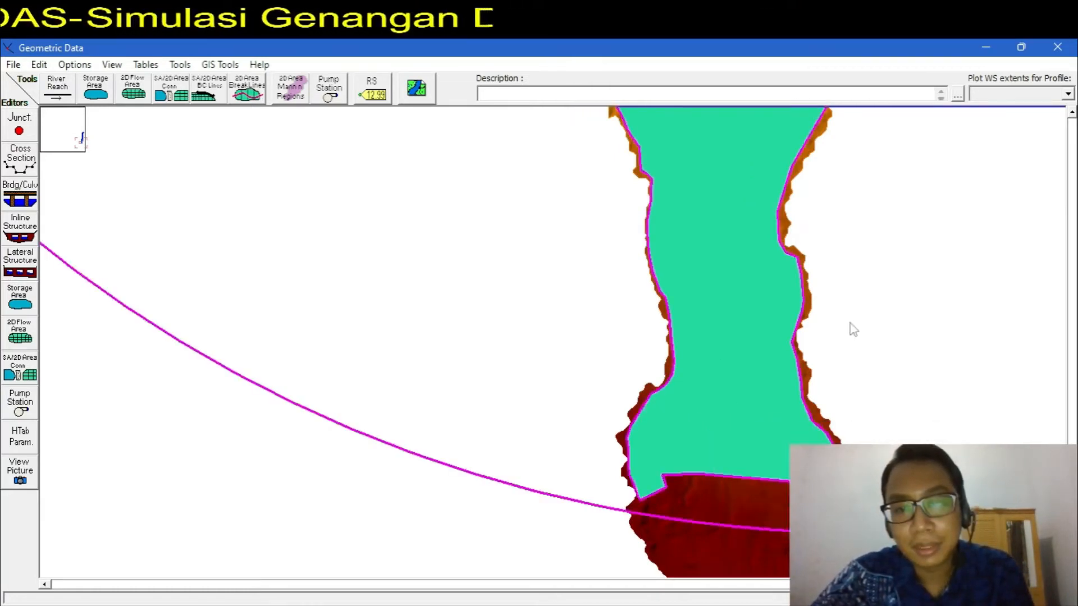
pyautogui.rightClick(730, 280)
pyautogui.click(836, 262)
pyautogui.scroll(-2, 750, 383)
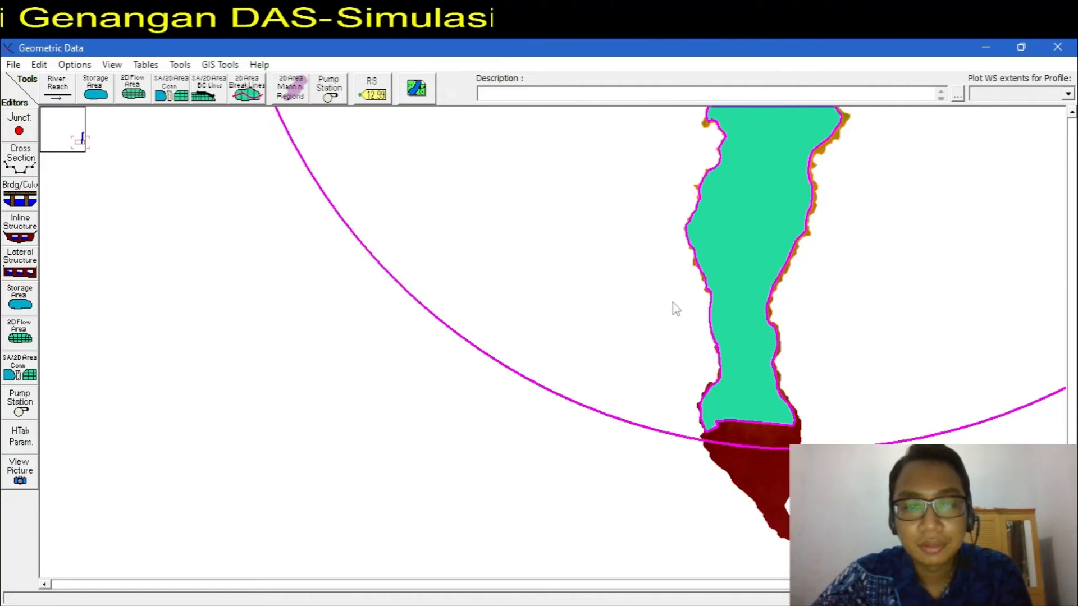
pyautogui.rightClick(742, 249)
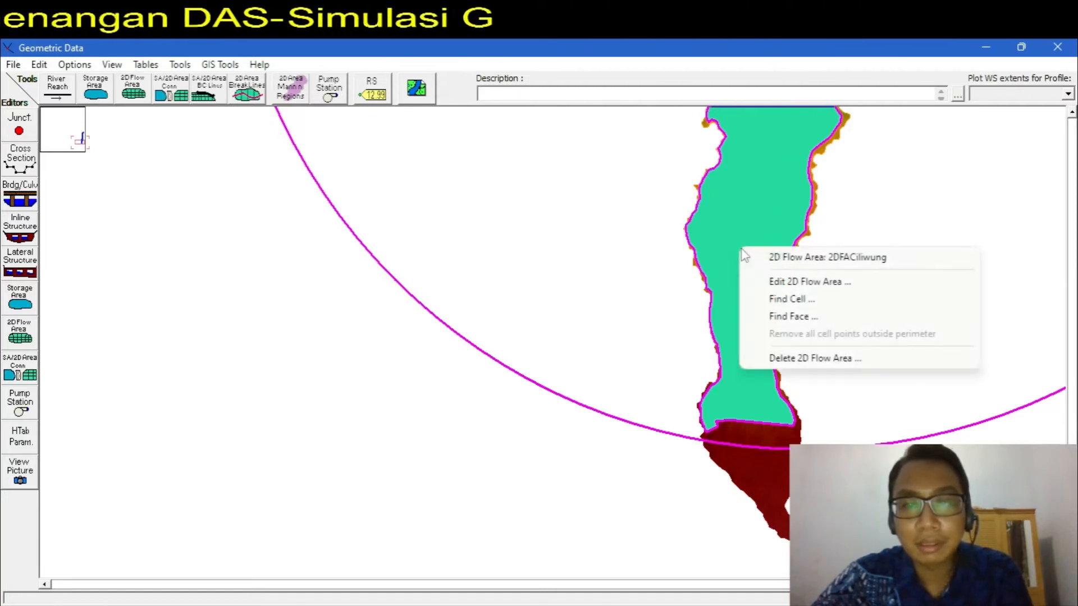
pyautogui.click(763, 282)
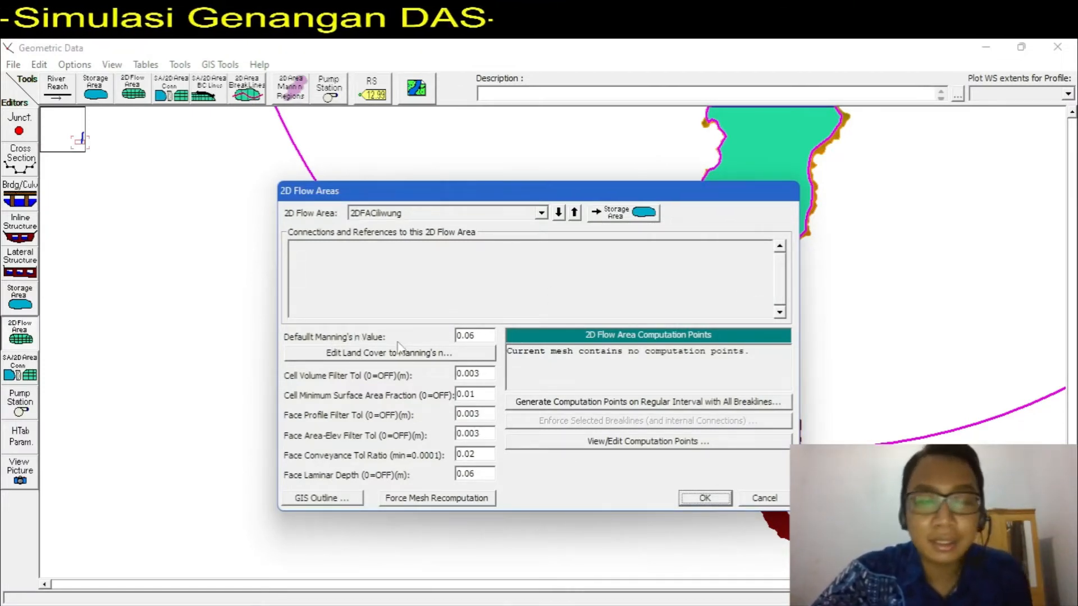
pyautogui.moveTo(477, 340); pyautogui.dragTo(471, 341)
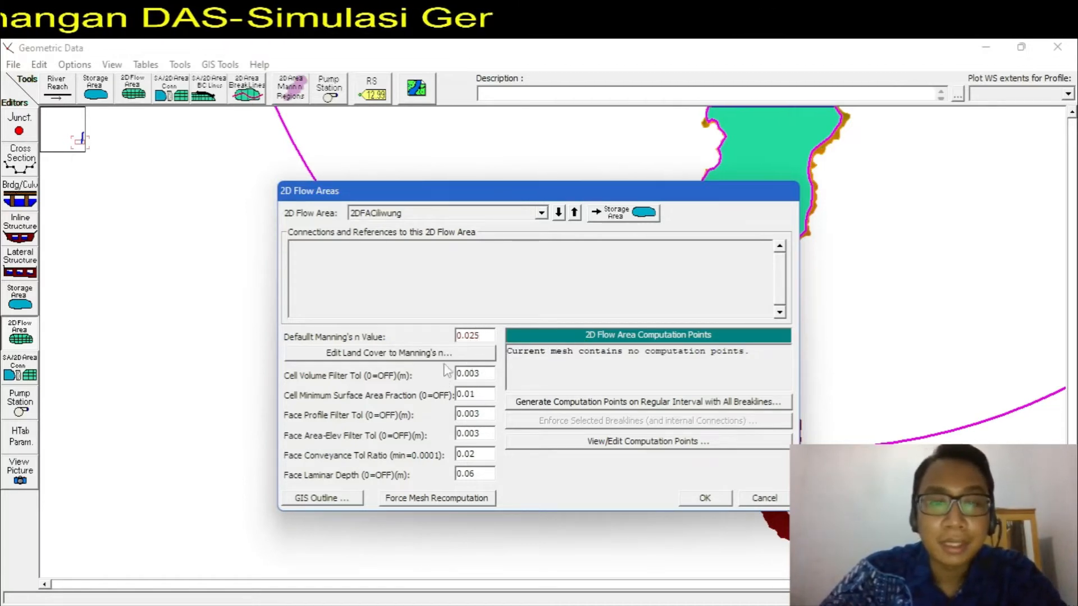
# Step: Generate the computation points of 2DFACiliwung on a regular grid with spacing DX 100 and DY 100, and accept the flow area settings
pyautogui.click(628, 404)
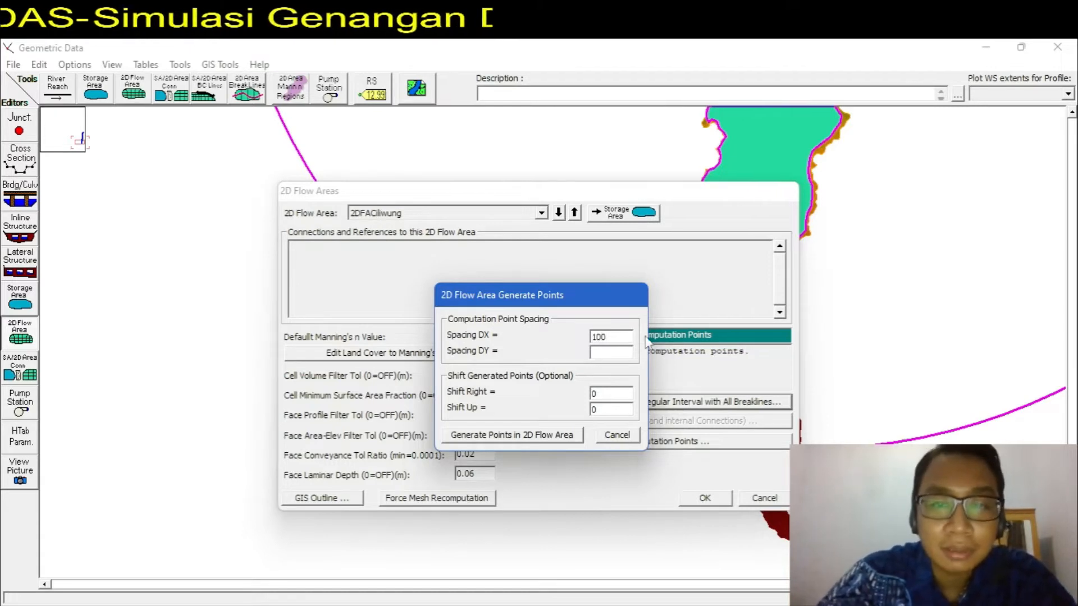
pyautogui.click(623, 353)
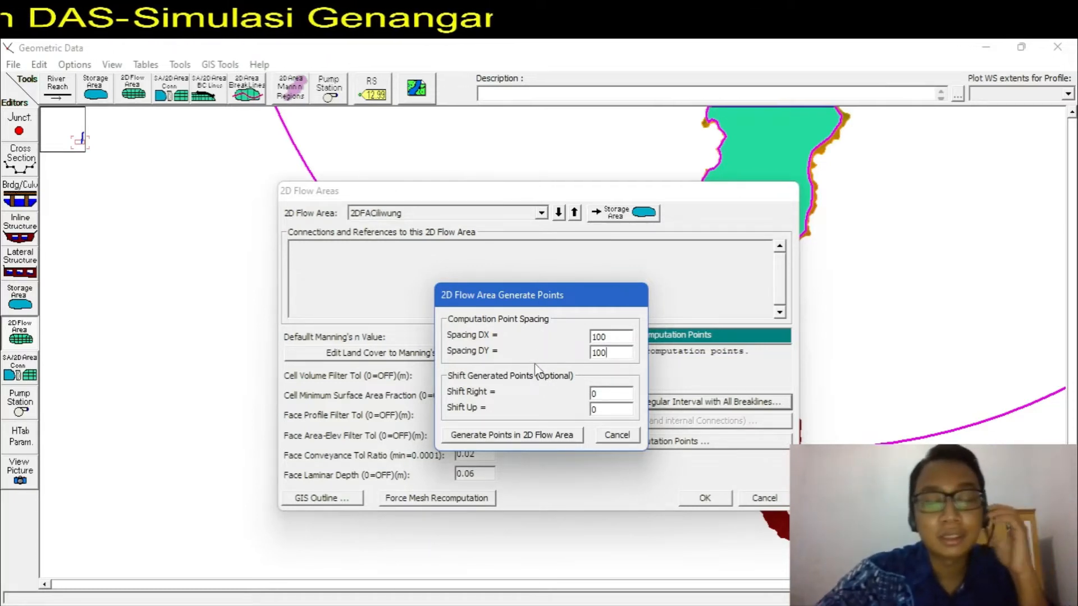
pyautogui.click(521, 440)
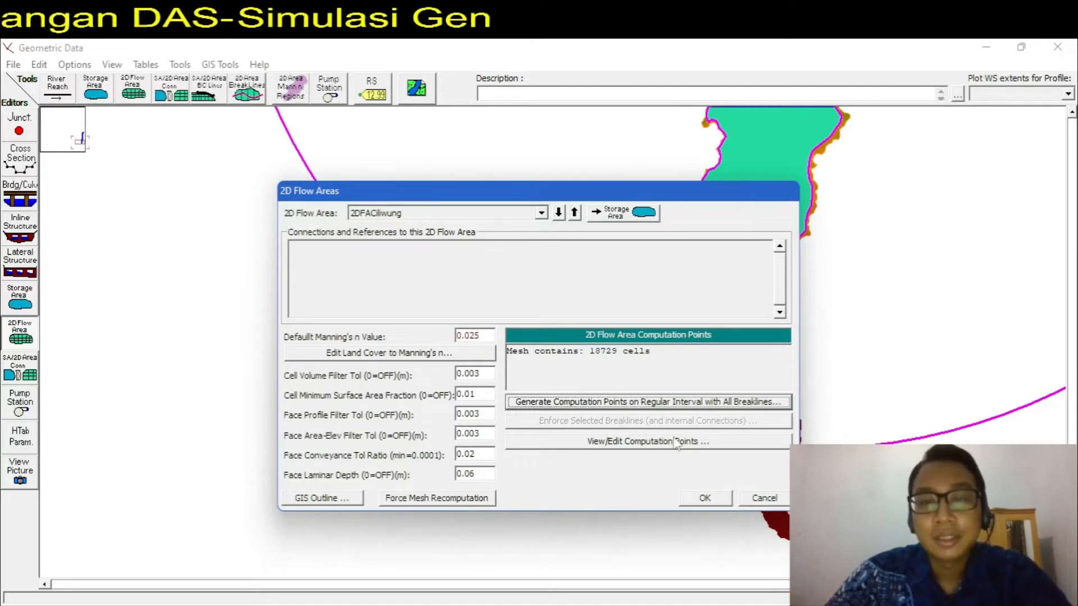
pyautogui.click(706, 499)
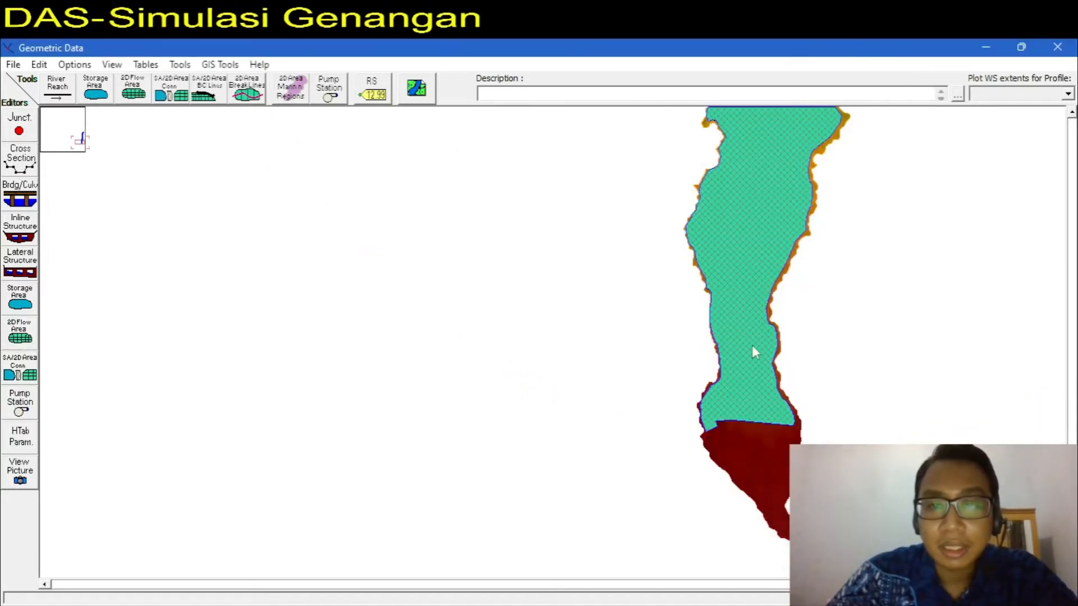
# Step: Examine the generated mesh over the full extent of the 2DFACiliwung flow area
pyautogui.scroll(-6, 751, 341)
pyautogui.scroll(1, 978, 150)
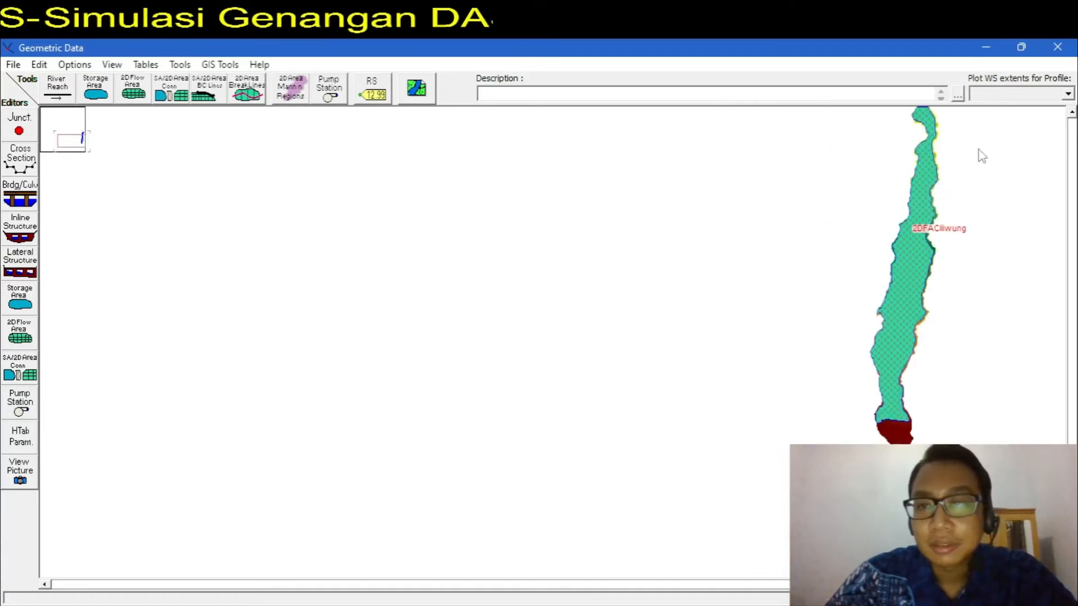
pyautogui.scroll(-2, 983, 160)
pyautogui.scroll(1, 1028, 156)
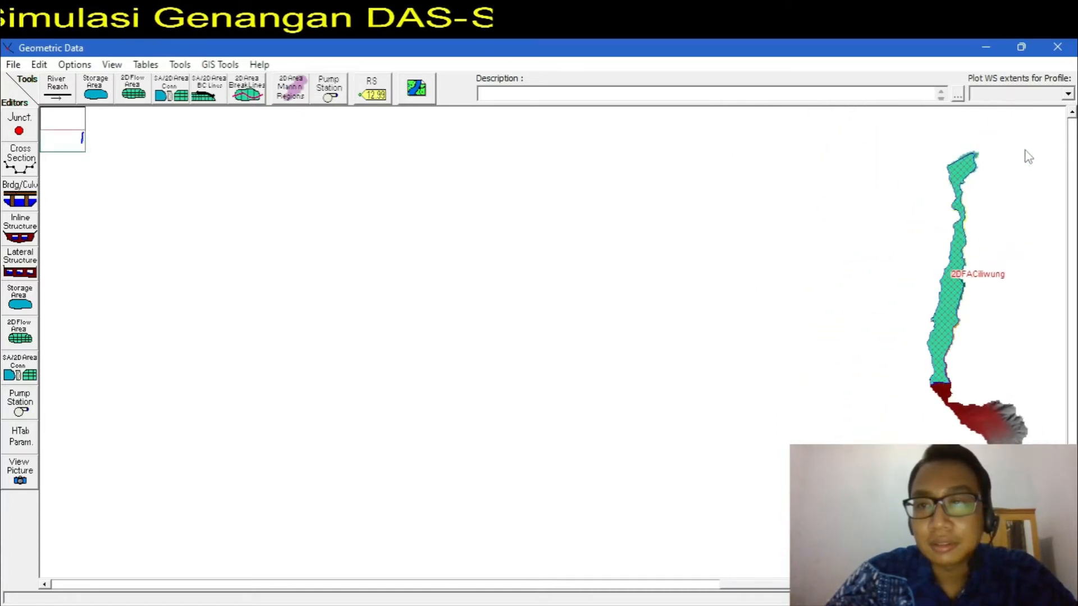
pyautogui.scroll(2, 1031, 163)
pyautogui.click(114, 65)
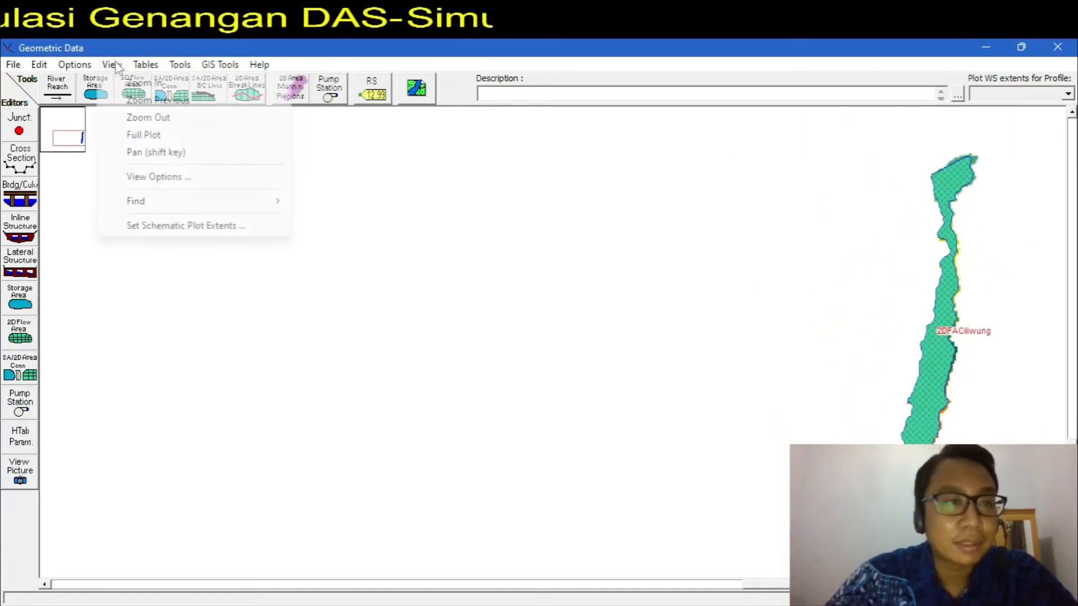
pyautogui.click(139, 83)
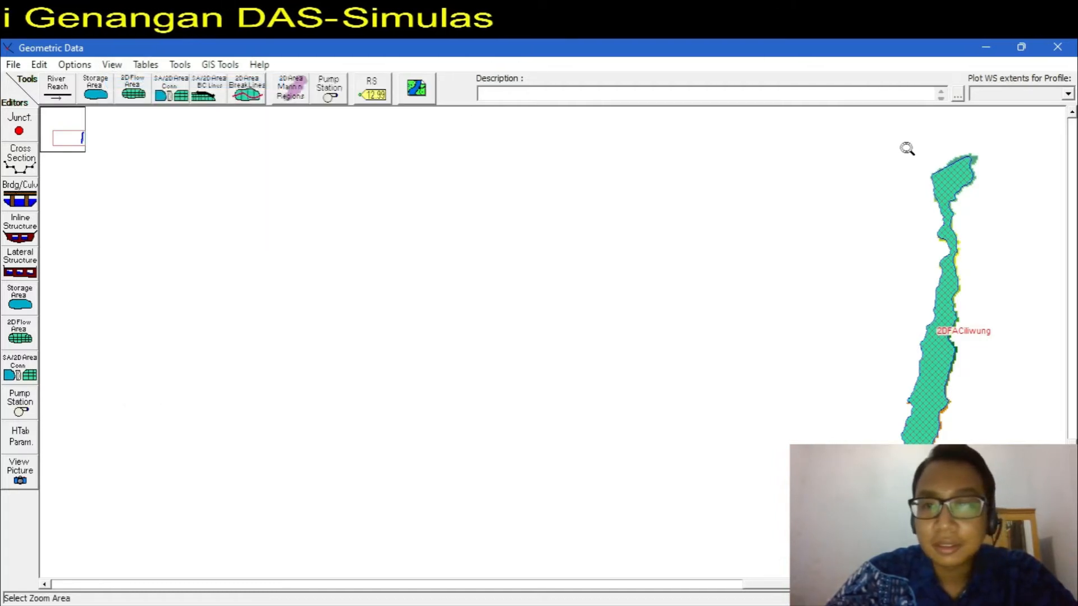
pyautogui.moveTo(907, 145); pyautogui.dragTo(1041, 539)
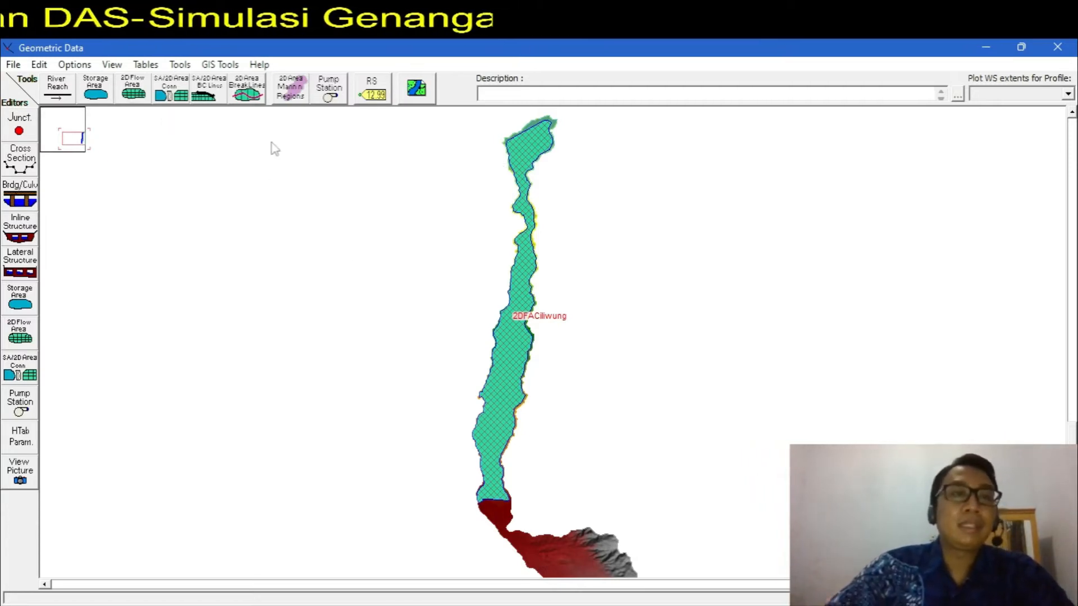
# Step: Draw an SA/2D boundary condition line about 589 m long along the slanted southern edge at the flow area's southwest corner, named Hulu Ciliwung
pyautogui.click(208, 95)
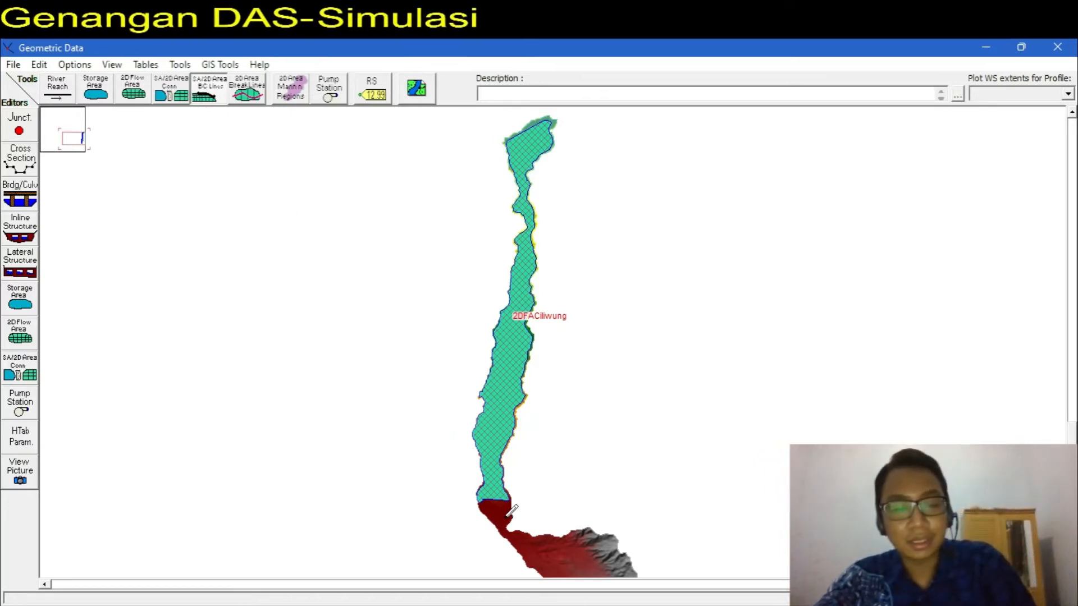
pyautogui.scroll(4, 502, 517)
pyautogui.moveTo(959, 458); pyautogui.dragTo(597, 470)
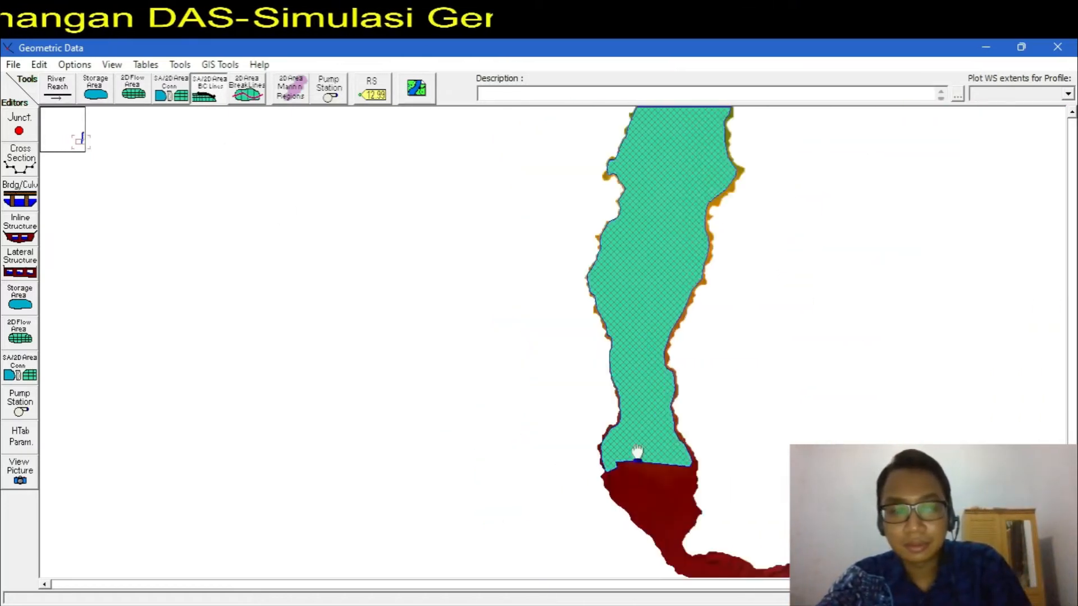
pyautogui.scroll(4, 628, 477)
pyautogui.scroll(10, 627, 469)
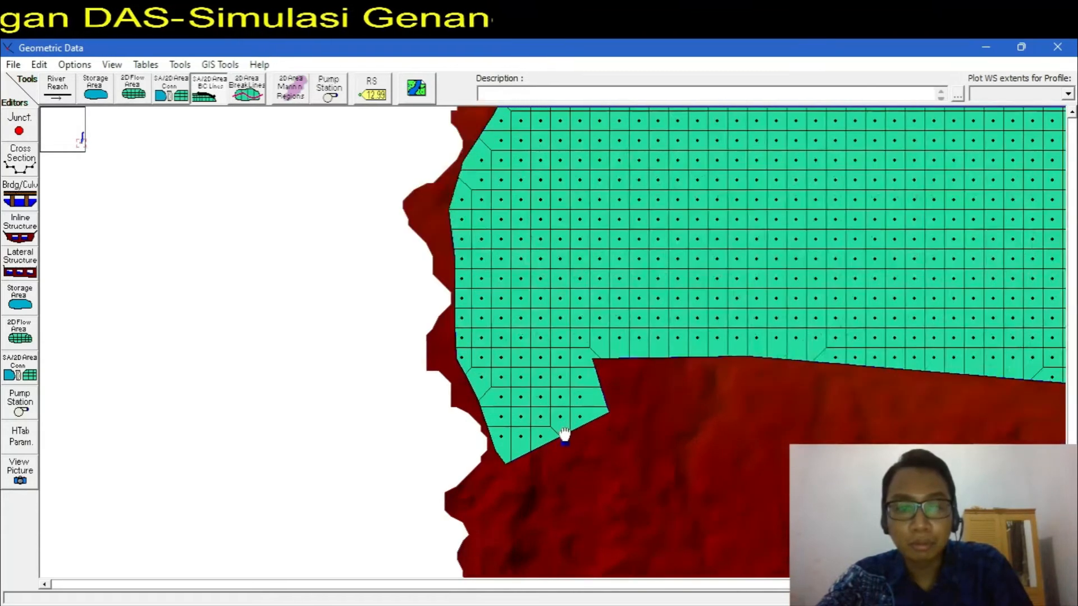
pyautogui.click(196, 95)
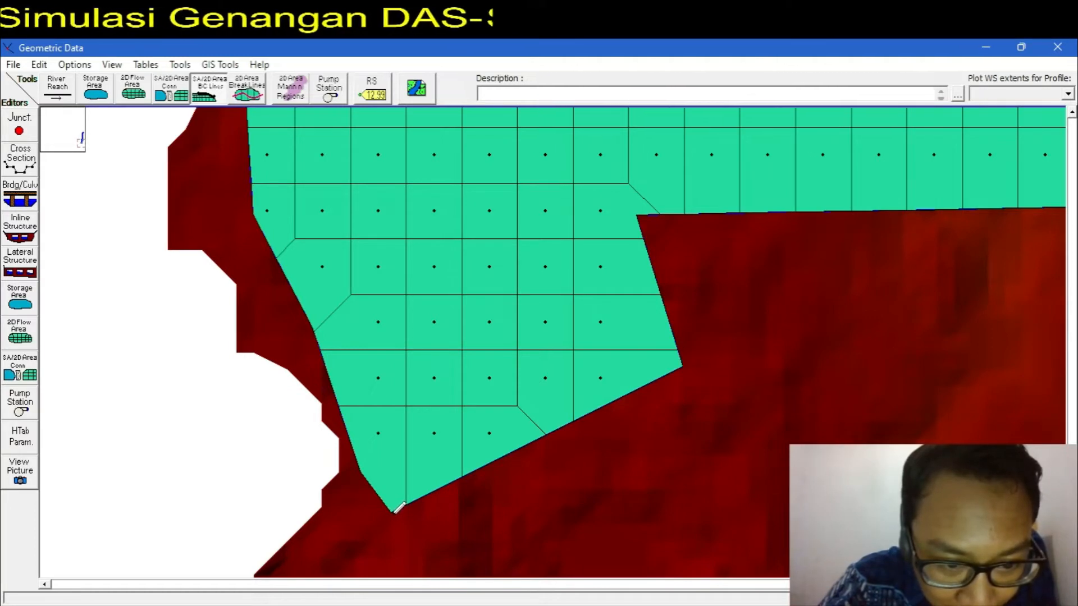
pyautogui.click(394, 510)
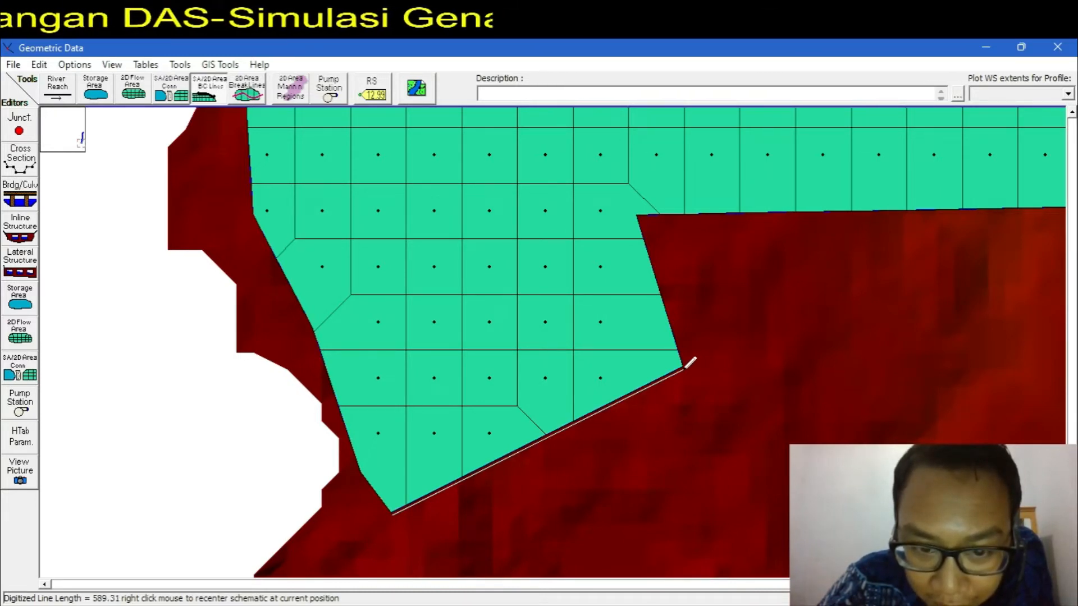
pyautogui.doubleClick(682, 368)
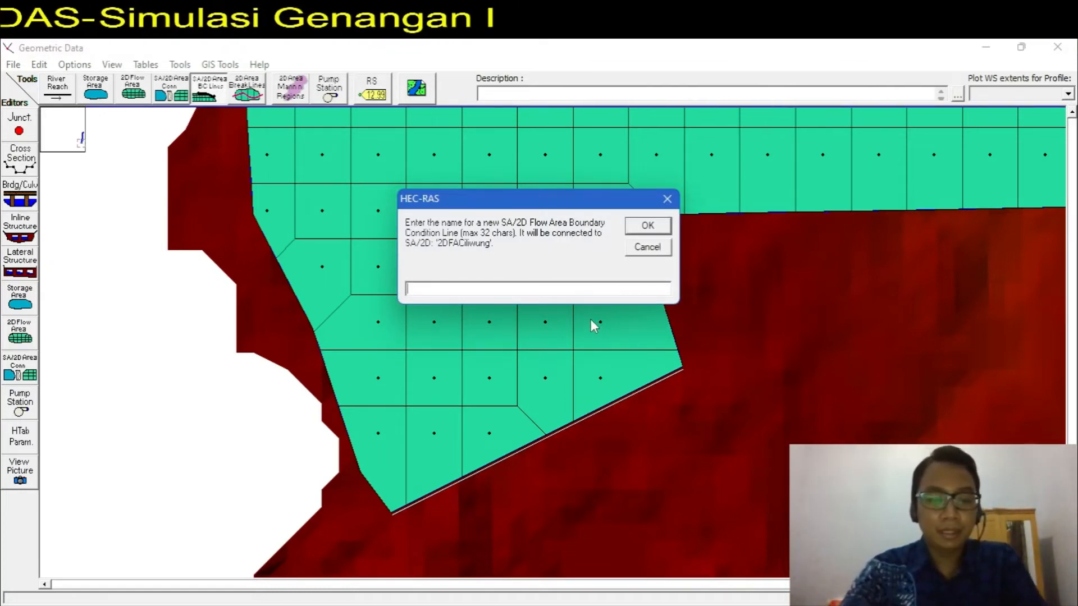
pyautogui.write('Hulu Ciliwung')
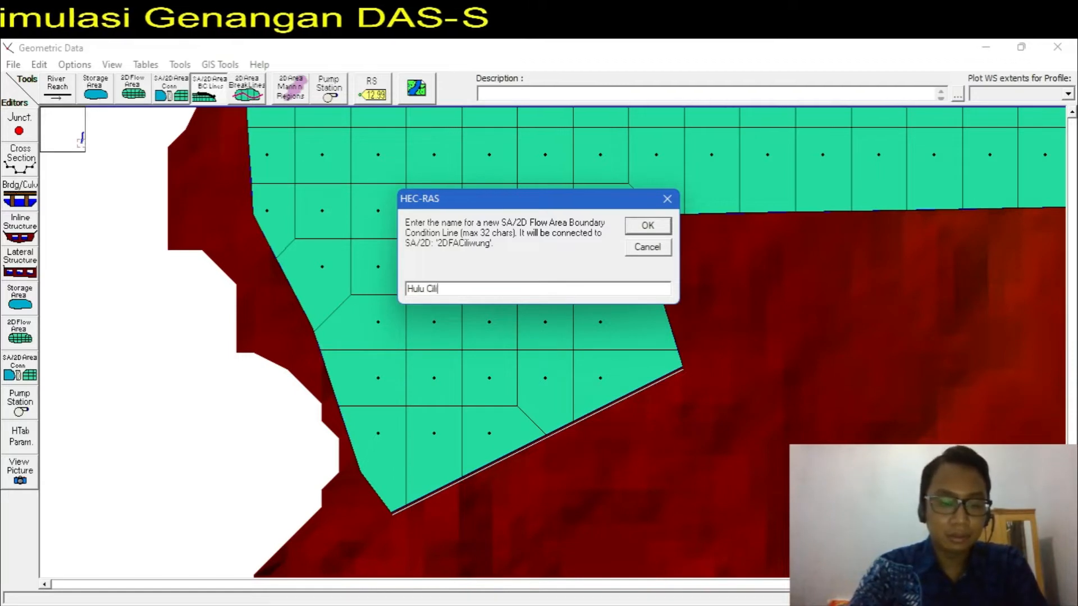
pyautogui.click(662, 228)
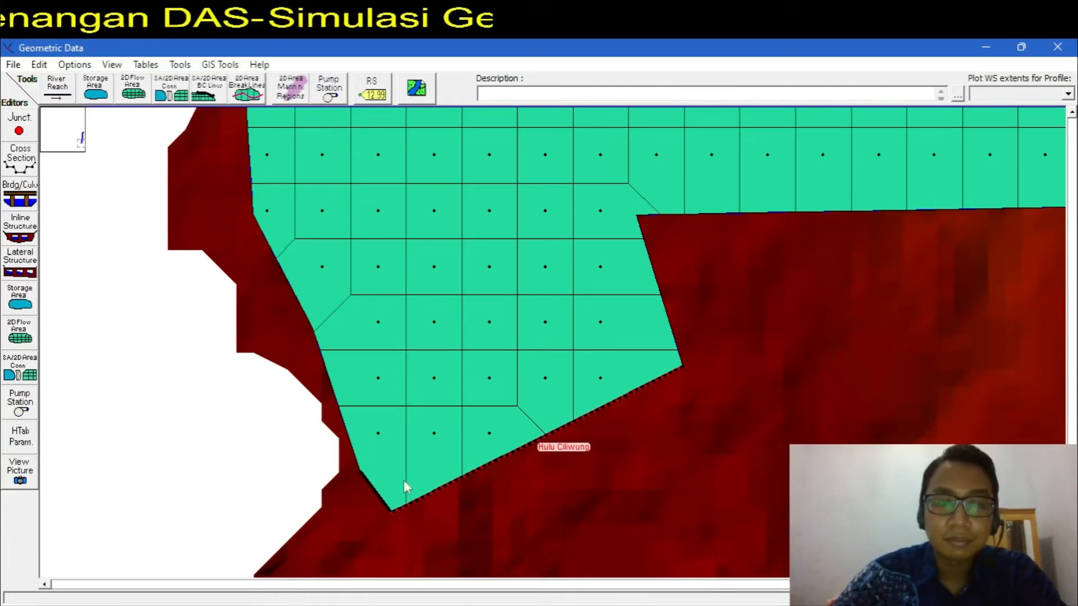
# Step: Draw an SA/2D boundary condition line along the northern perimeter, from below the northwest corner to the northeast corner, named Hilir Ciliwung
pyautogui.scroll(-3, 632, 385)
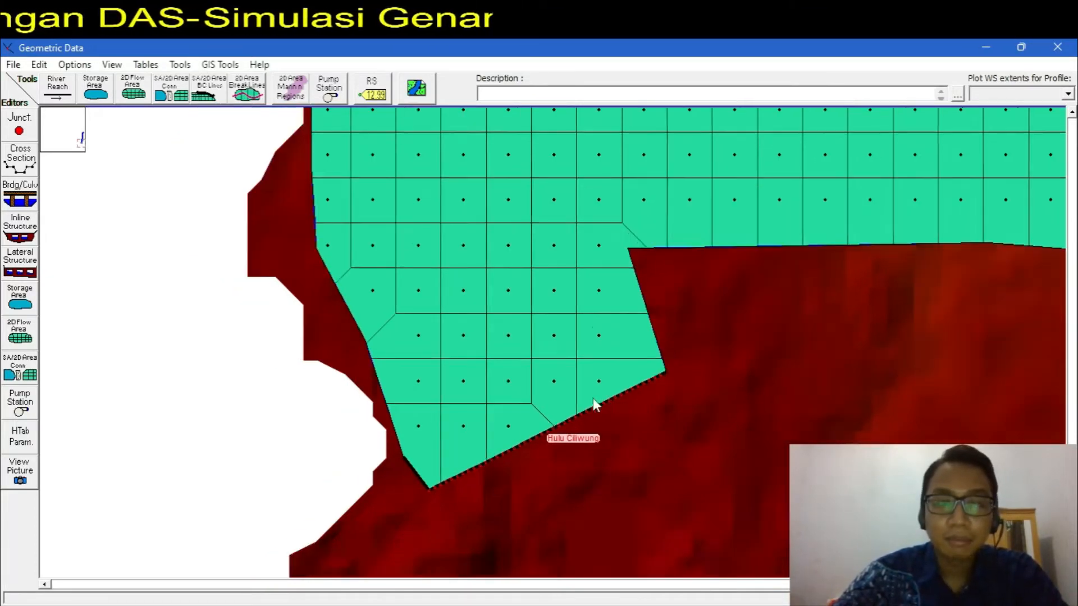
pyautogui.scroll(-6, 595, 415)
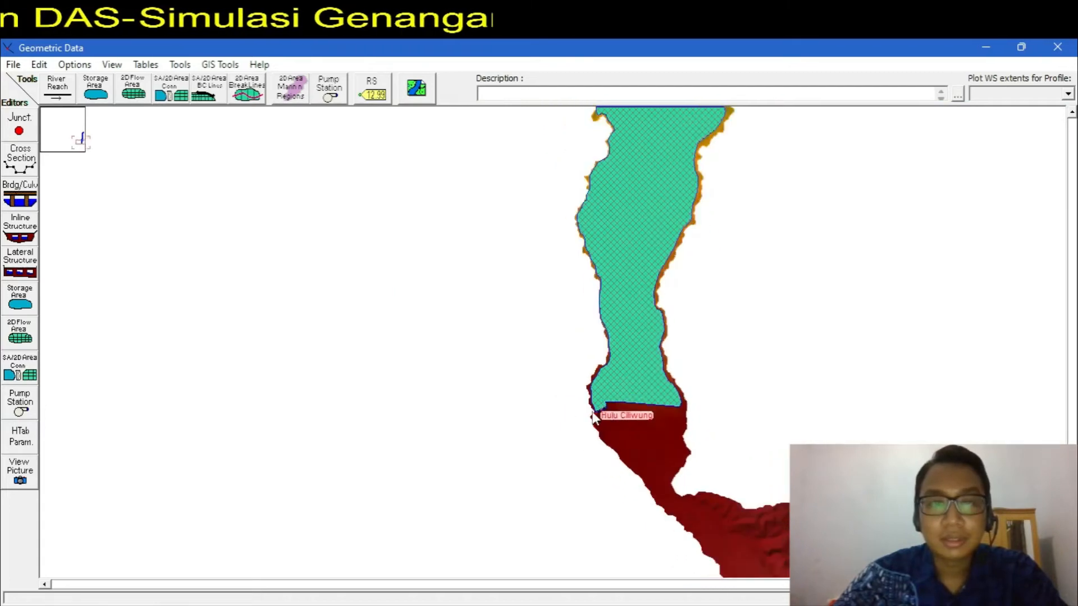
pyautogui.scroll(5, 1011, 115)
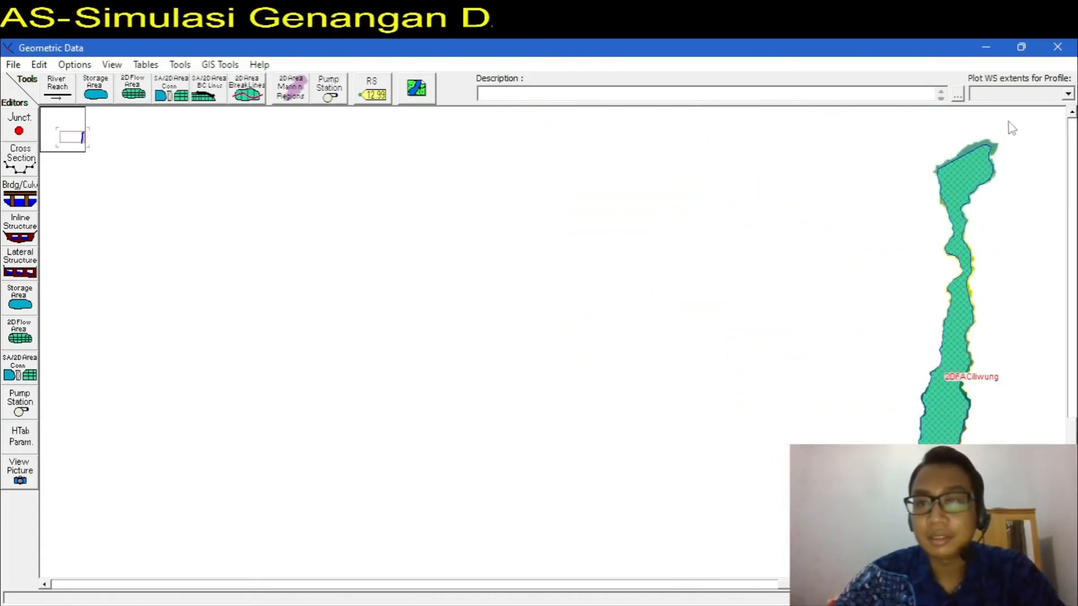
pyautogui.scroll(3, 984, 153)
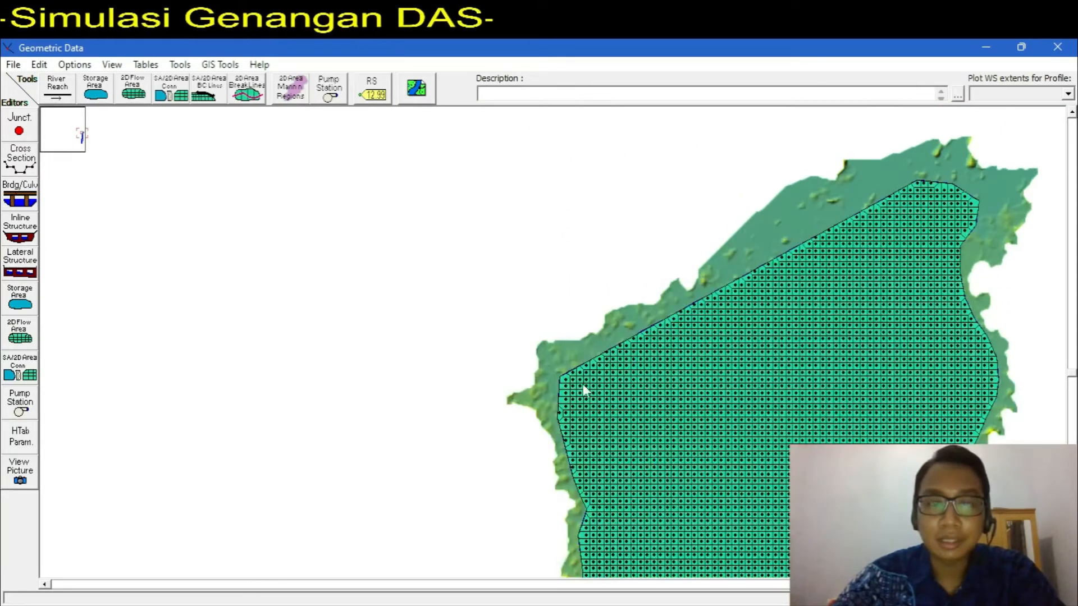
pyautogui.scroll(2, 955, 154)
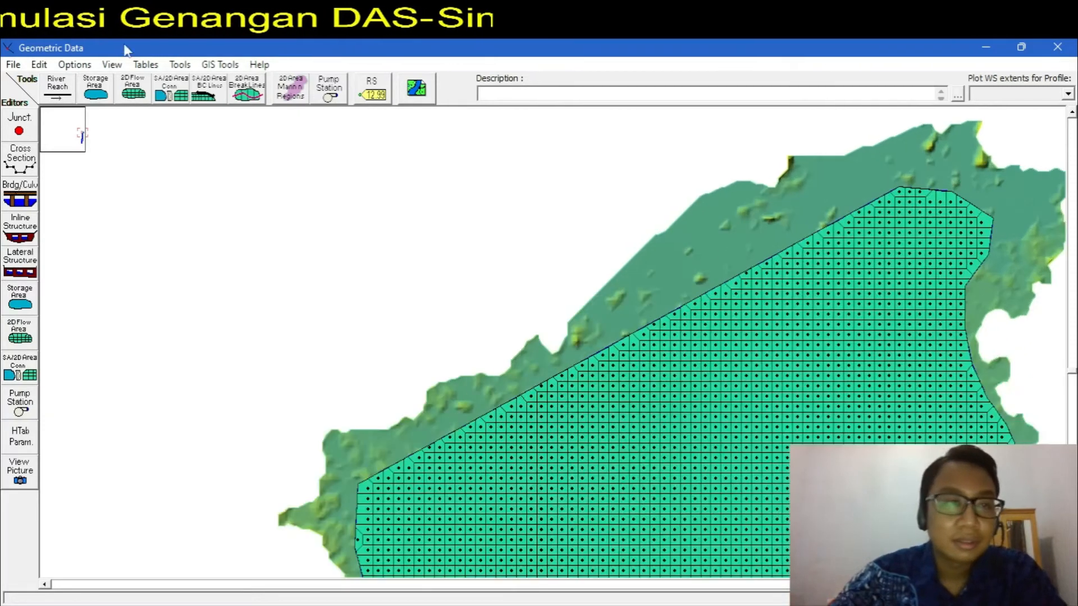
pyautogui.click(209, 97)
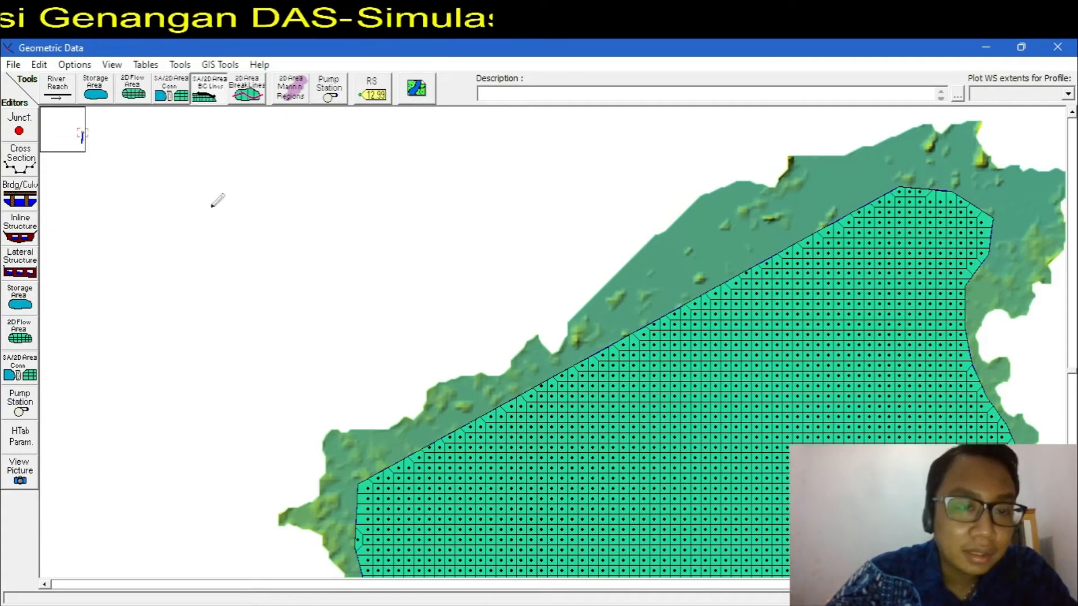
pyautogui.click(355, 543)
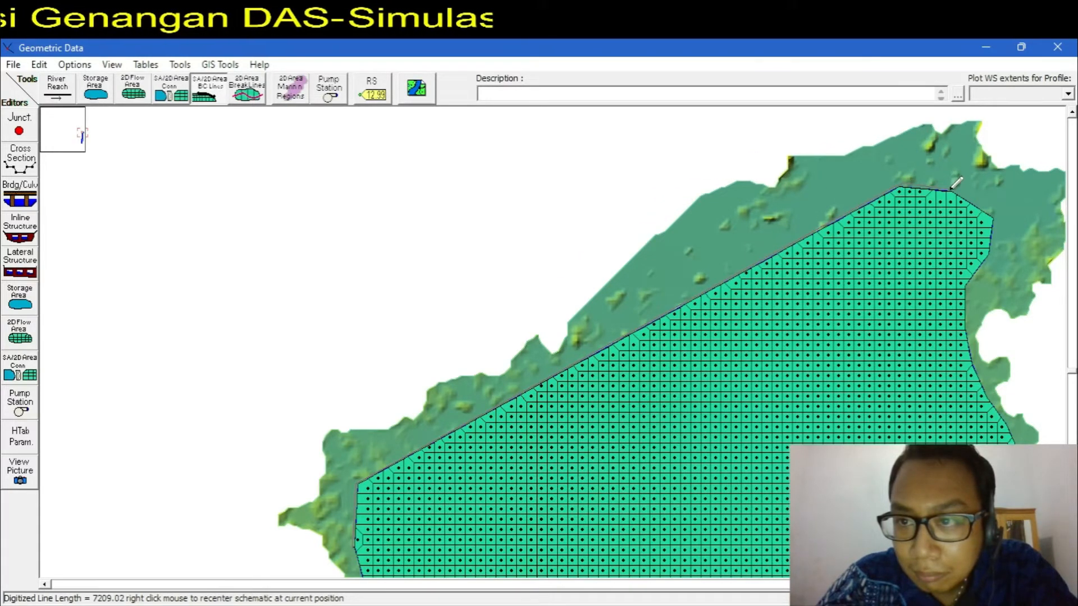
pyautogui.doubleClick(1001, 209)
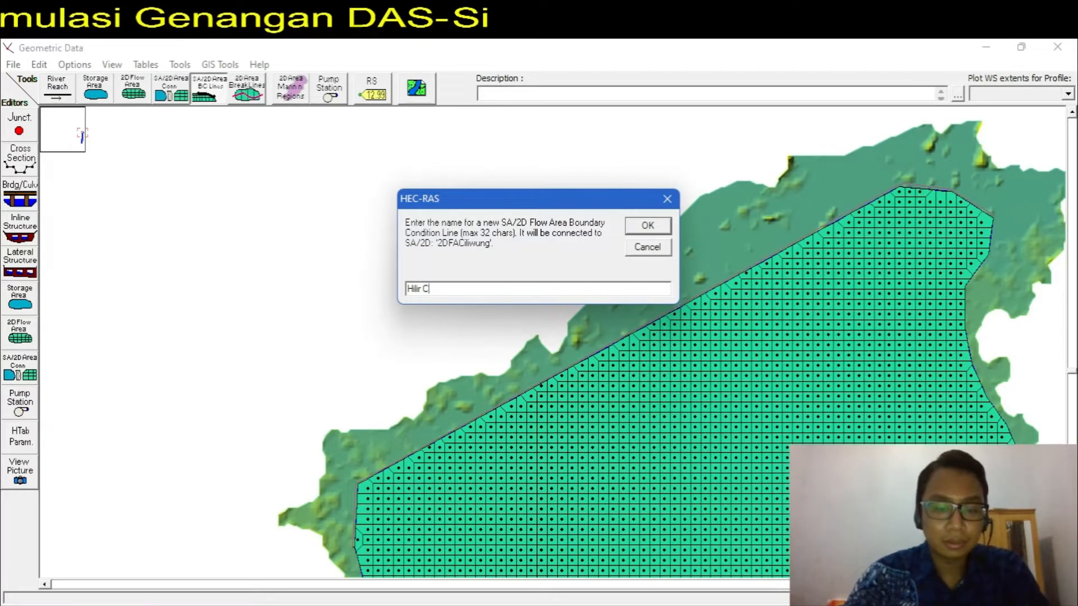
pyautogui.write('Hilir Ciliwung')
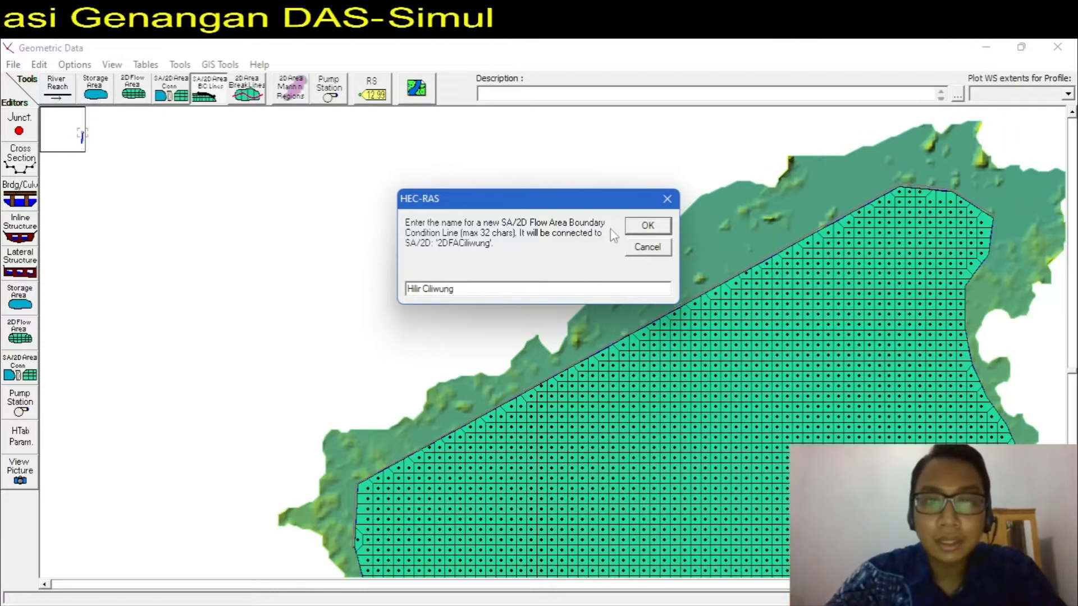
pyautogui.click(647, 226)
# Step: Examine the whole 2DFACiliwung flow area together with its upstream and downstream boundary condition lines
pyautogui.scroll(-1, 655, 264)
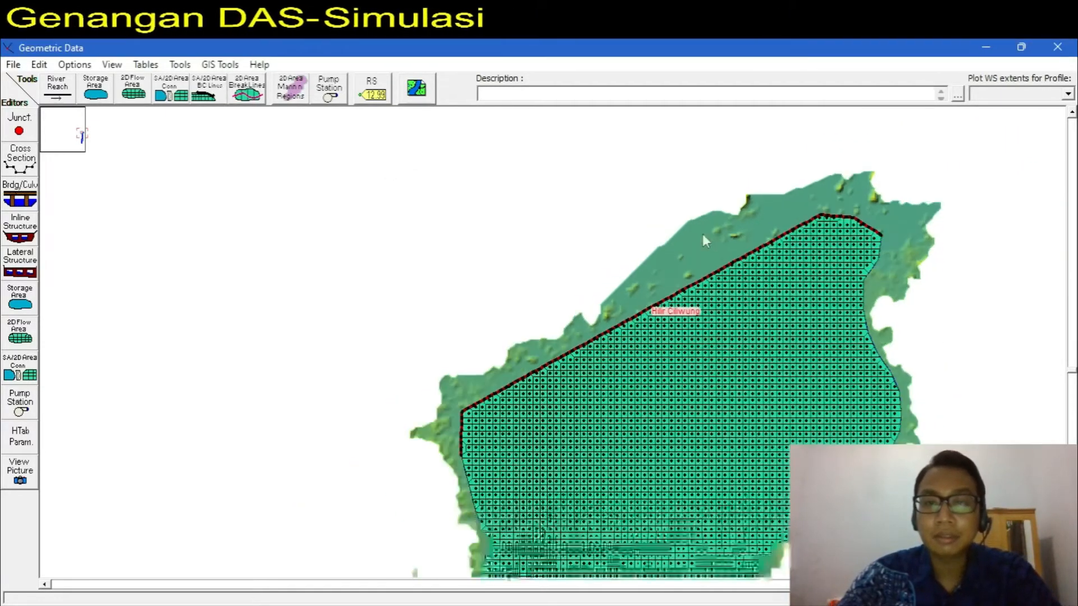
pyautogui.scroll(-4, 808, 235)
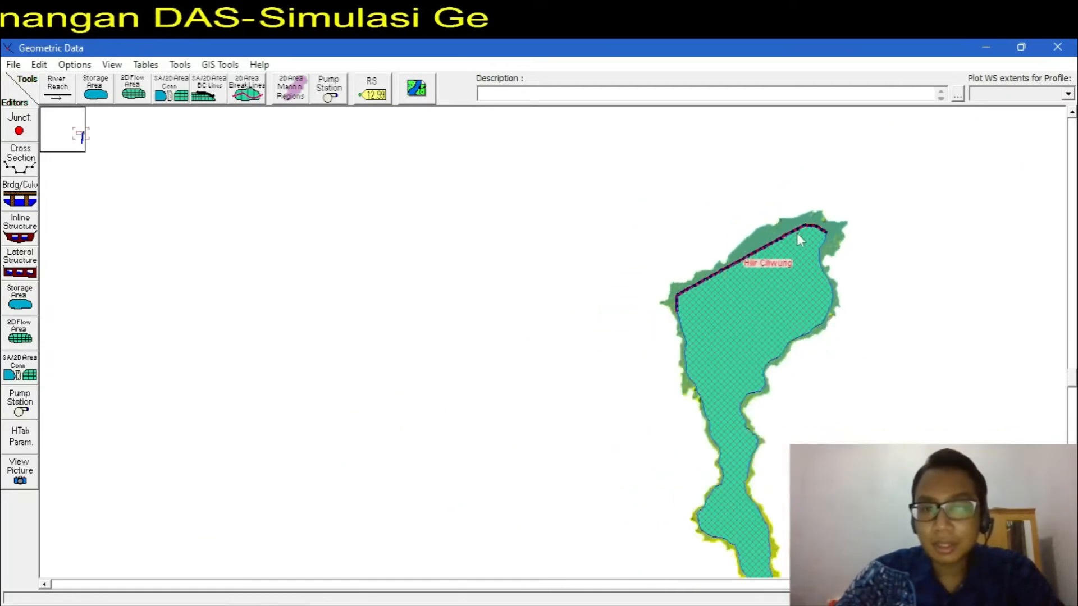
pyautogui.scroll(-4, 812, 300)
pyautogui.scroll(4, 826, 460)
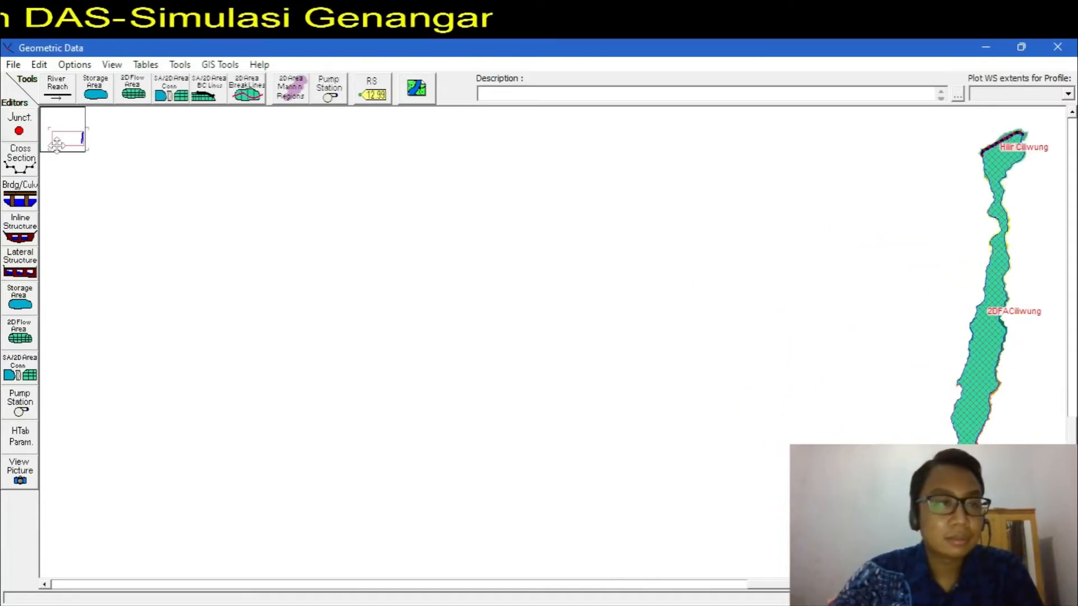
pyautogui.moveTo(63, 138); pyautogui.dragTo(82, 135)
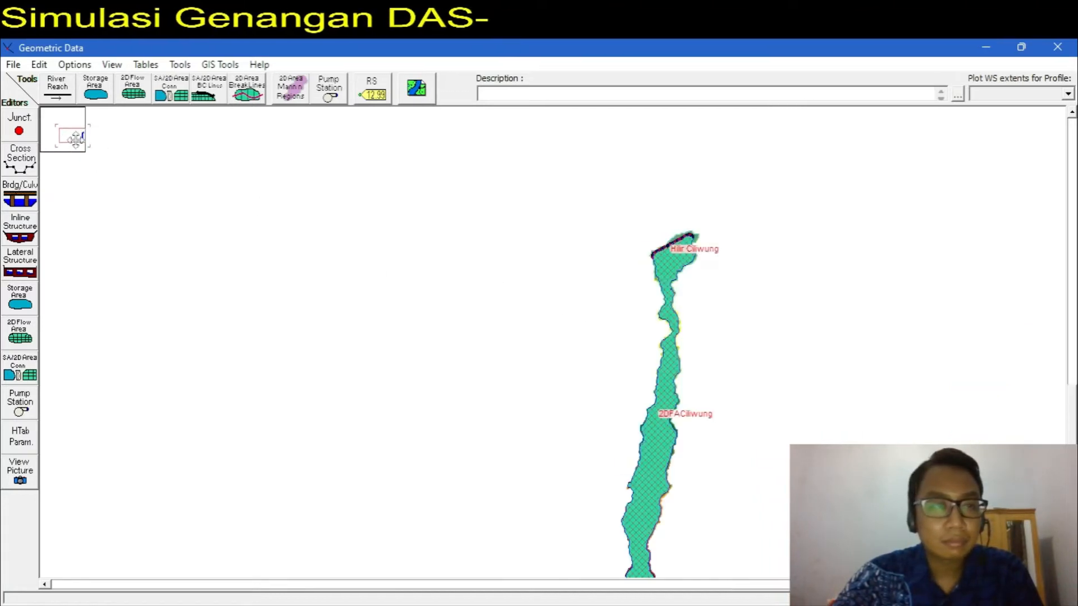
pyautogui.moveTo(76, 139); pyautogui.dragTo(79, 141)
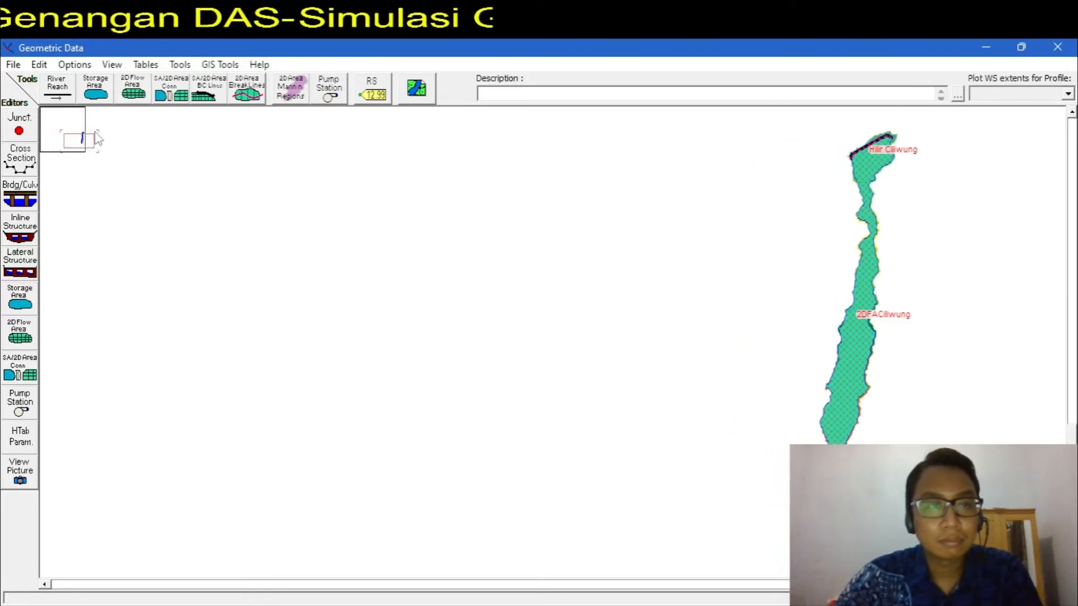
pyautogui.click(111, 64)
pyautogui.click(119, 79)
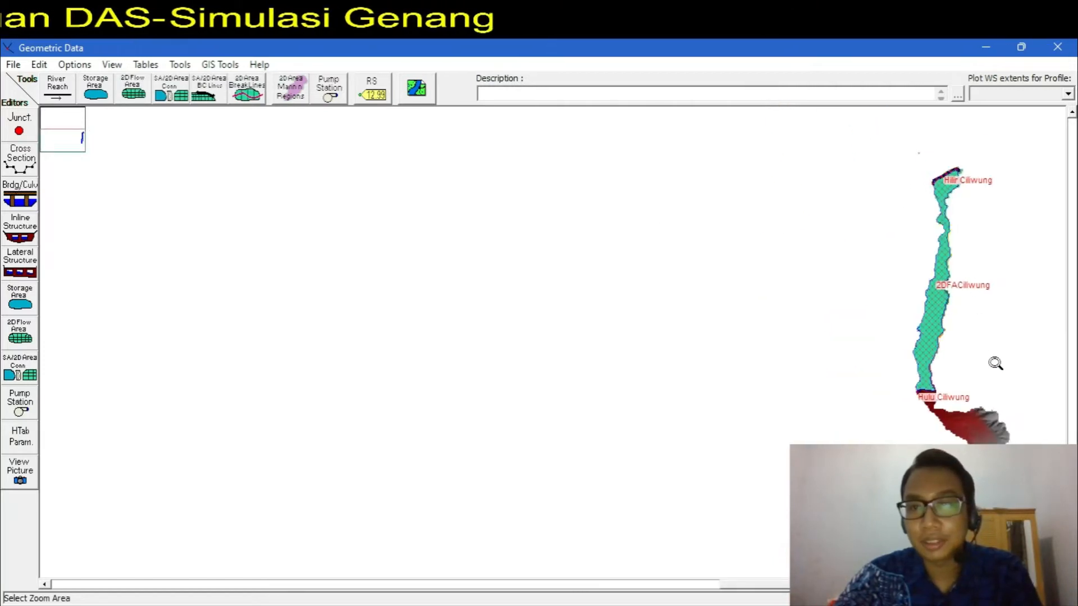
pyautogui.moveTo(918, 152); pyautogui.dragTo(1012, 461)
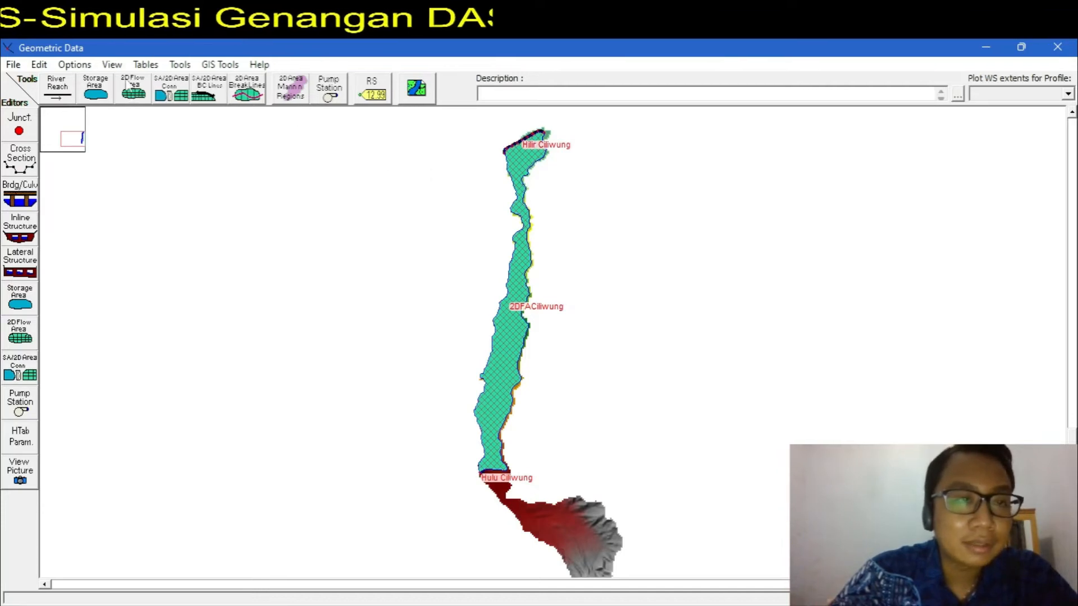
pyautogui.rightClick(513, 330)
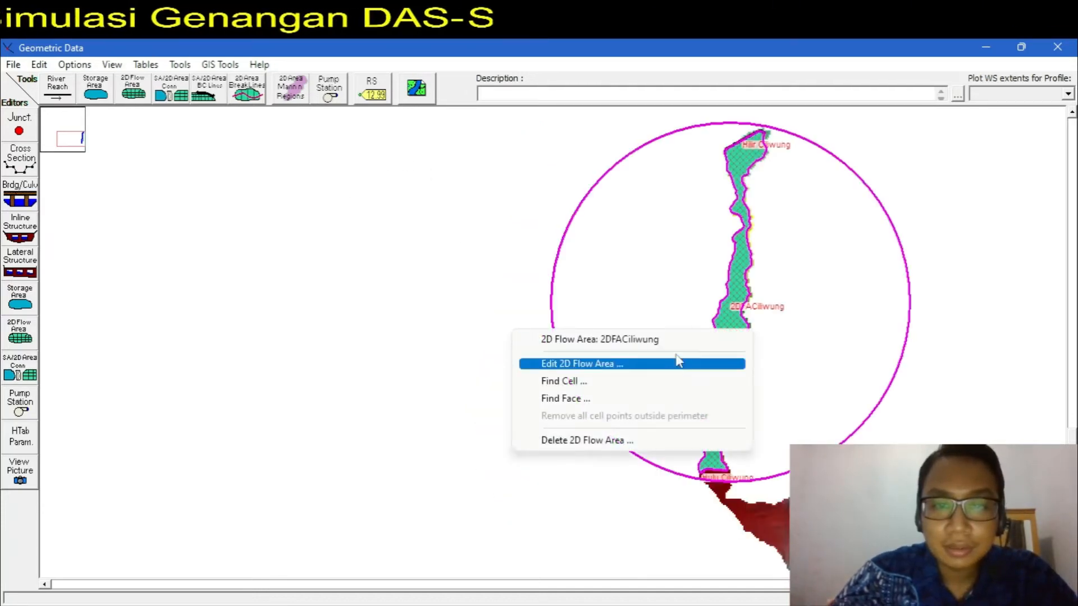
pyautogui.click(805, 277)
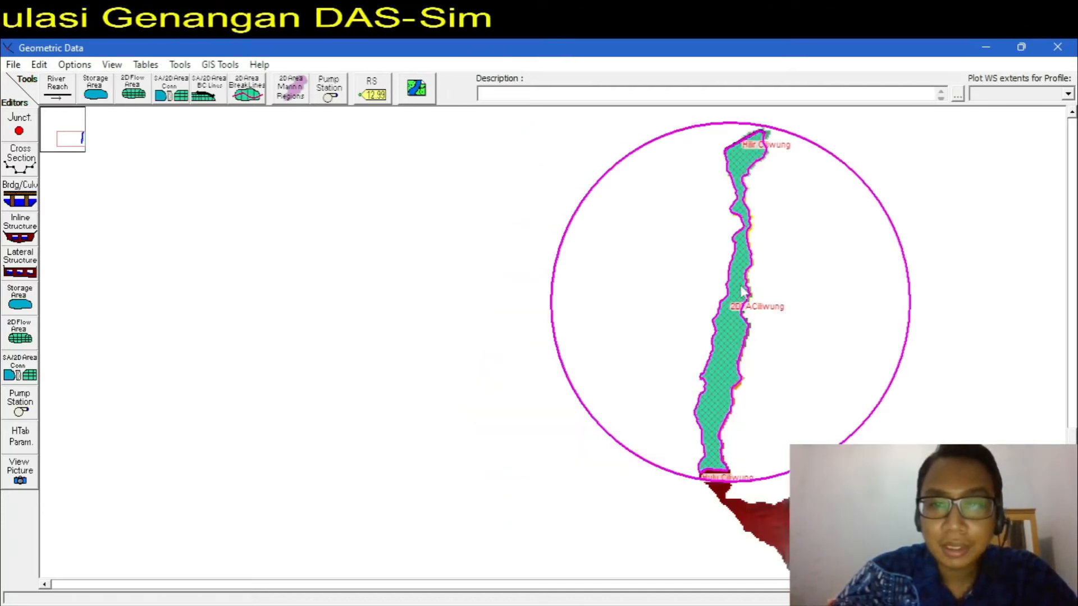
# Step: Regenerate the 2DFACiliwung computation points at 100 by 100 spacing, replacing the existing points, and accept the flow area settings
pyautogui.click(717, 353)
pyautogui.click(775, 387)
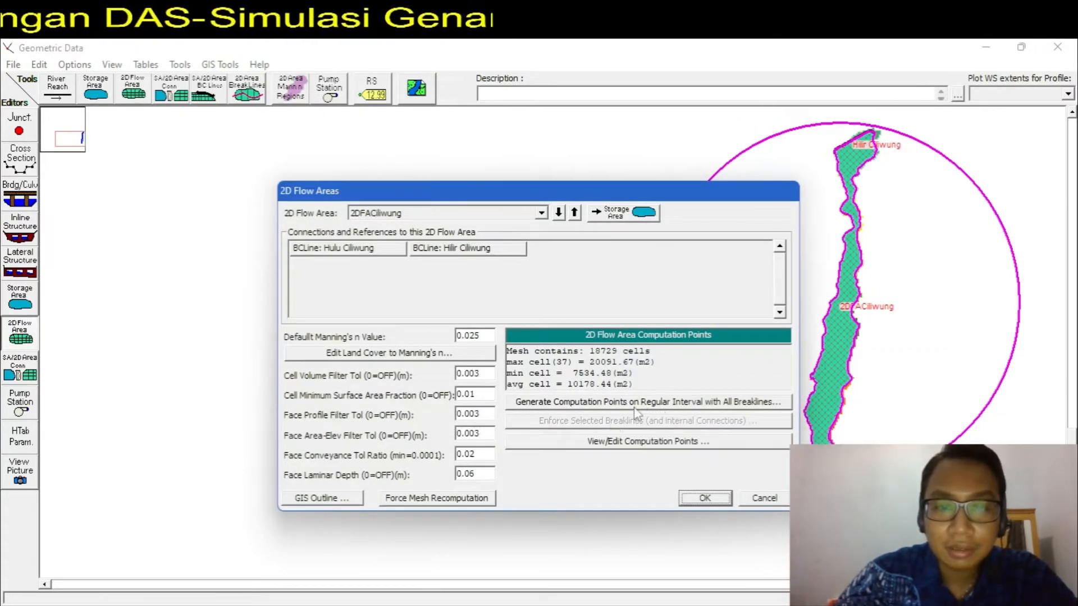
pyautogui.click(582, 402)
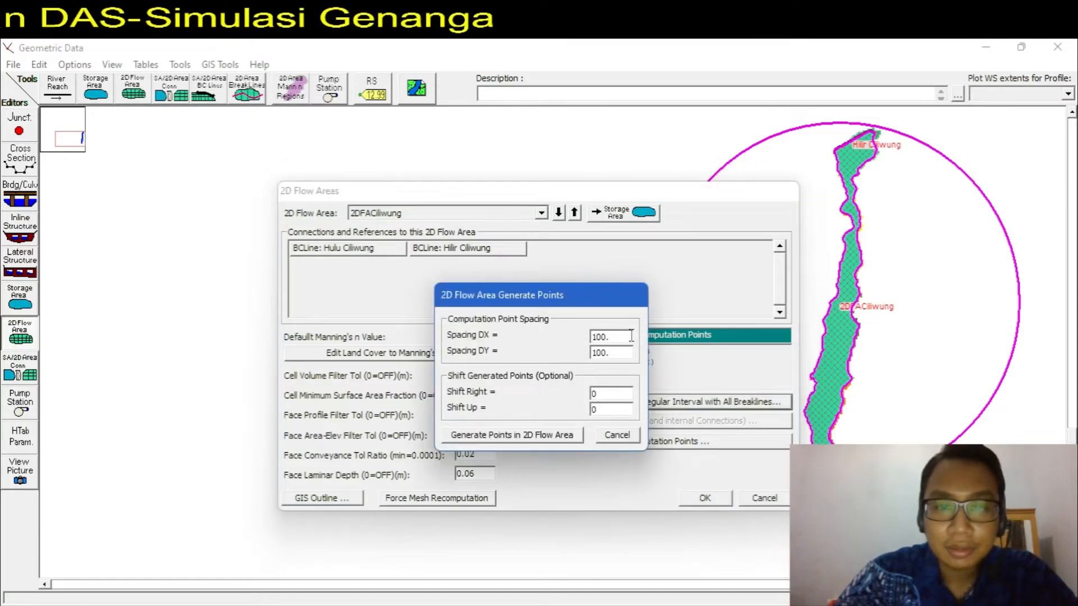
pyautogui.click(543, 442)
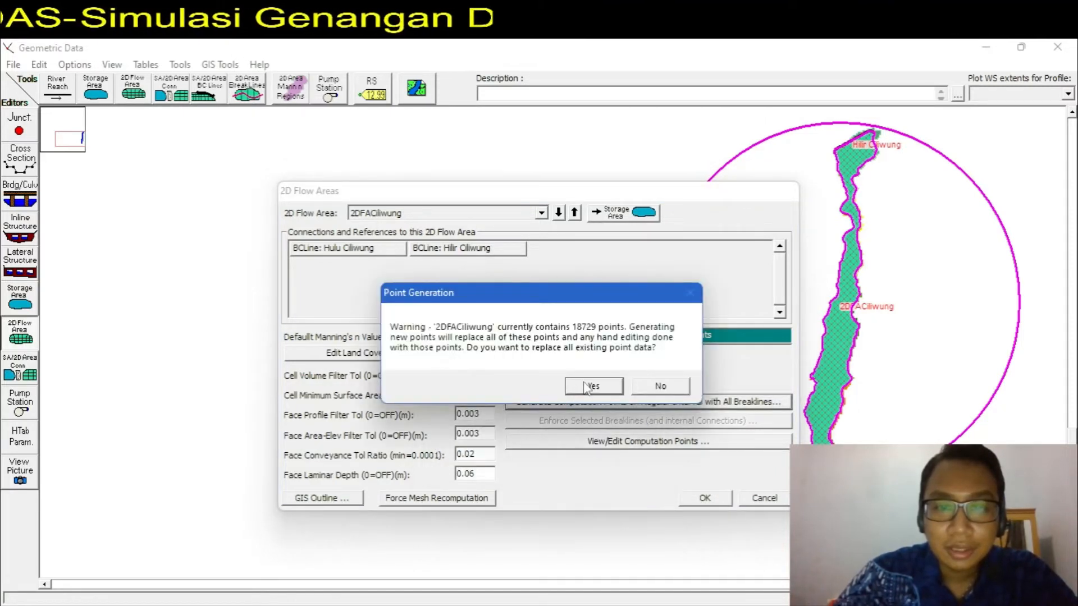
pyautogui.click(587, 387)
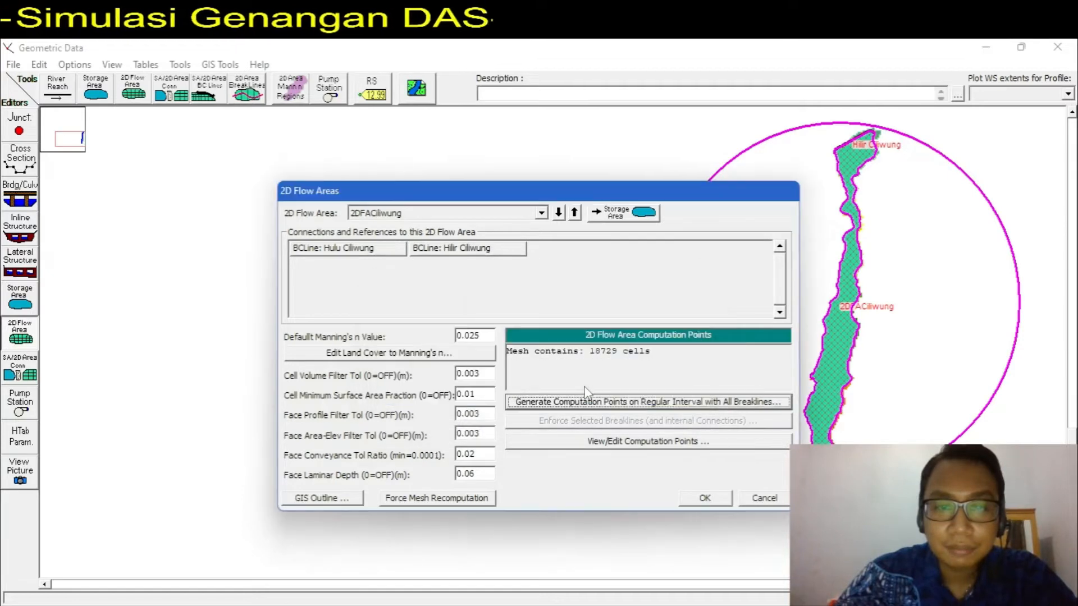
pyautogui.click(705, 498)
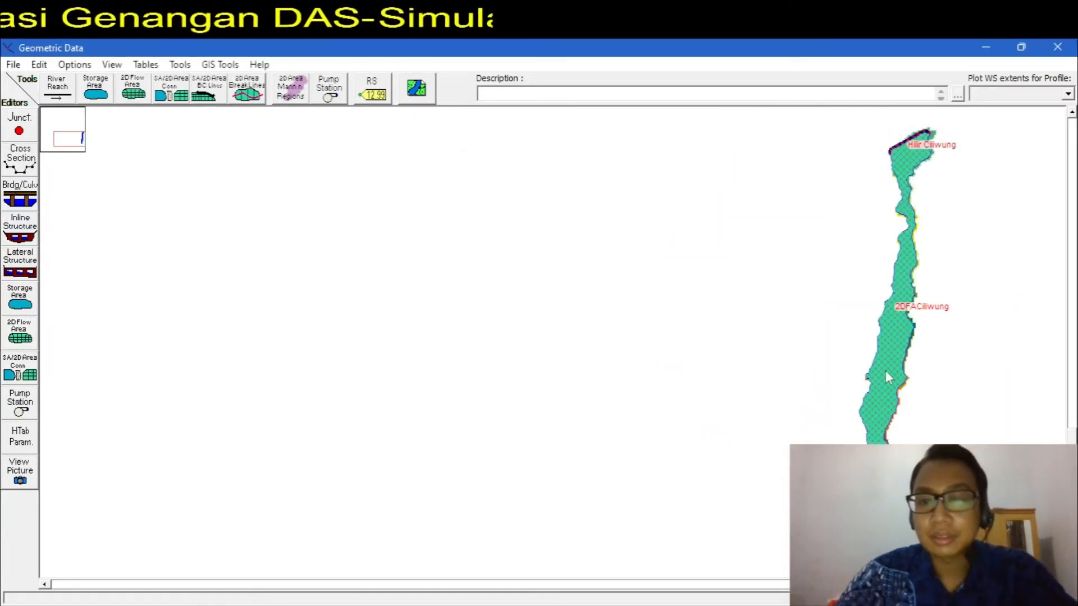
# Step: Save the geometry data with the title Geometri 2D Ciliwung in the 4. HEC-RAS project folder
pyautogui.click(13, 64)
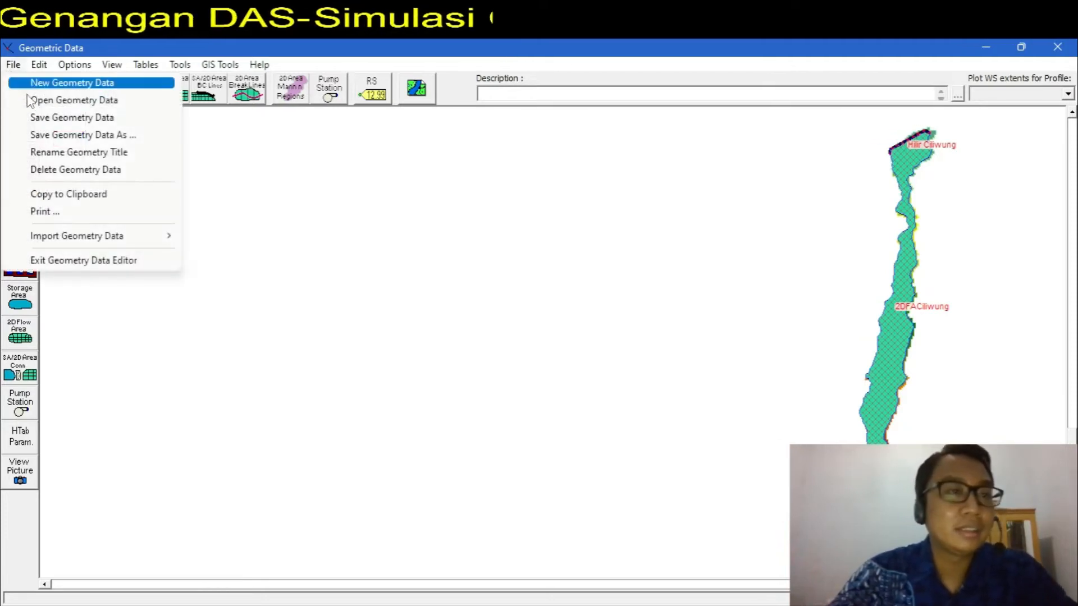
pyautogui.click(40, 123)
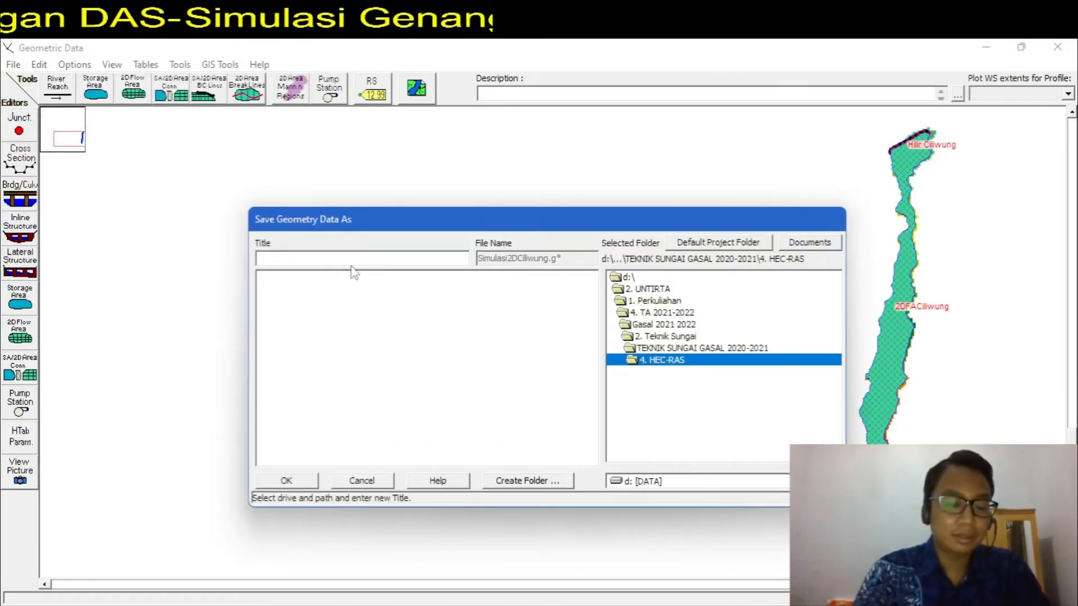
pyautogui.write('Ge')
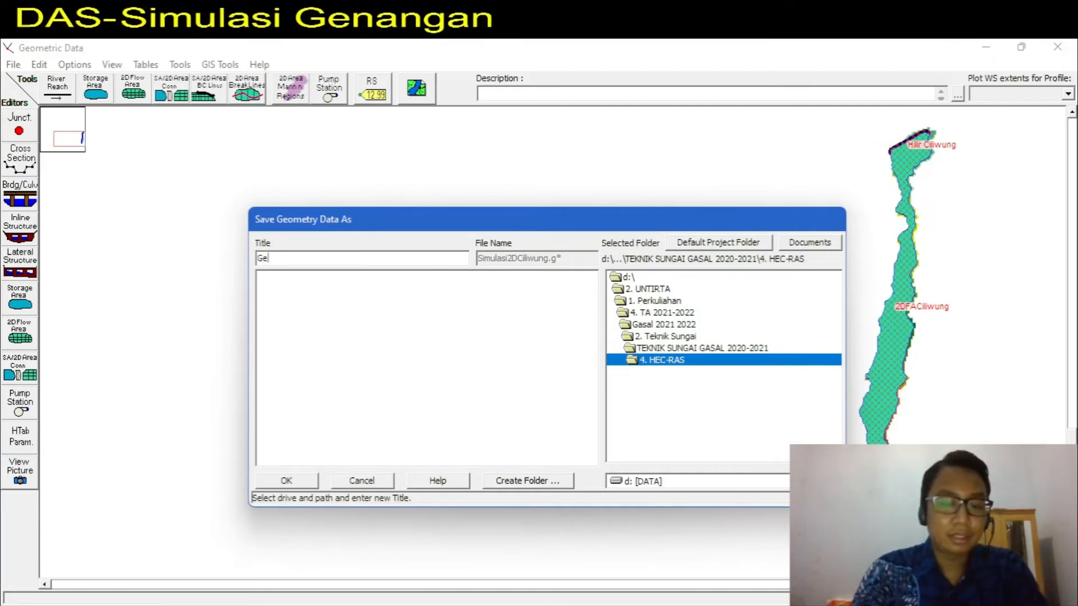
pyautogui.write('ometri')
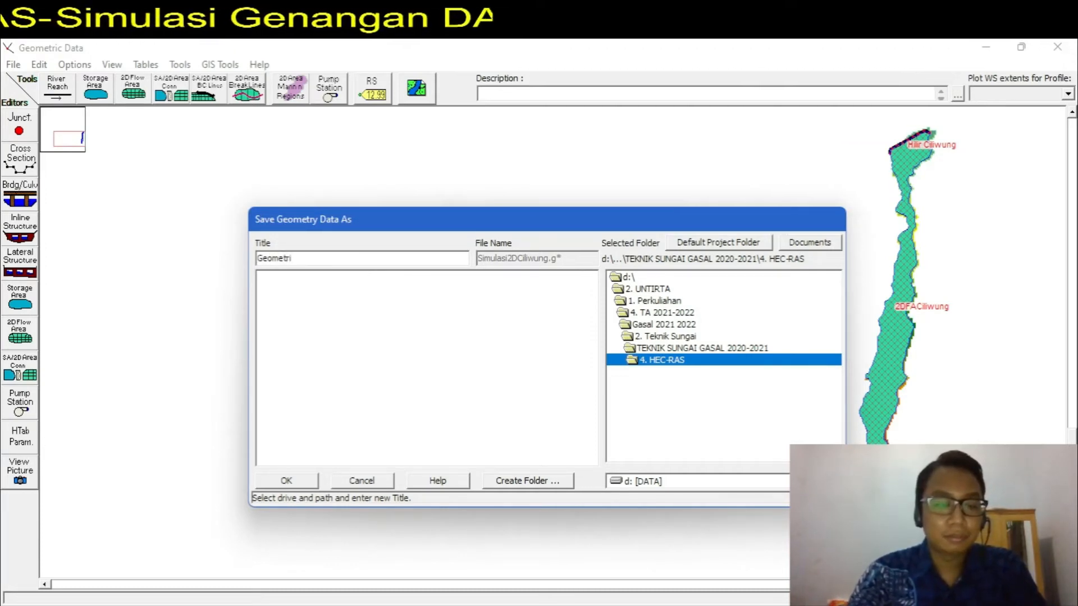
pyautogui.write(' 2D')
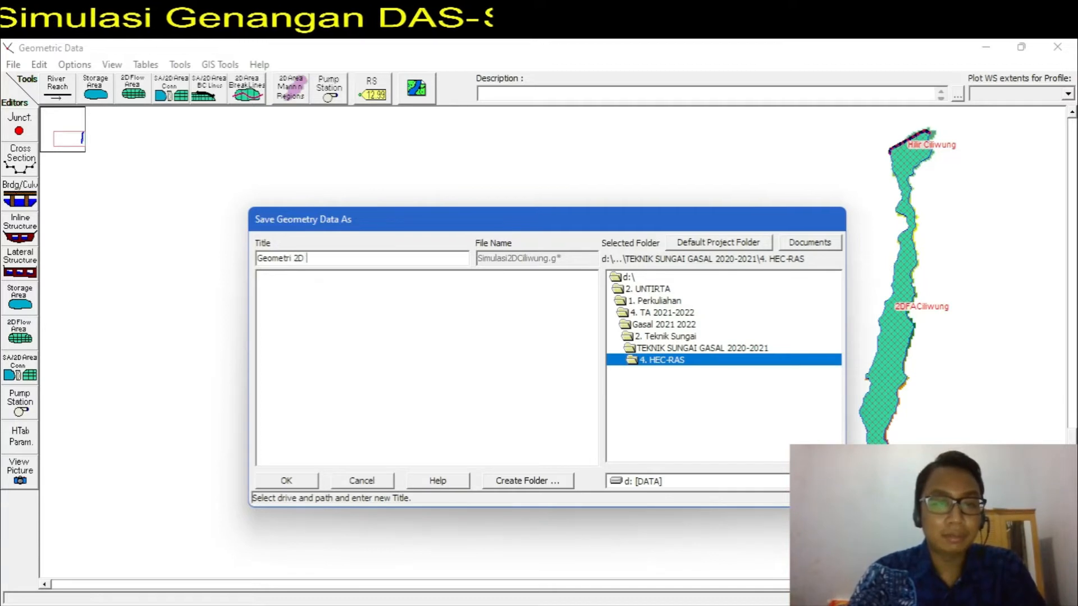
pyautogui.write(' Ciliwung')
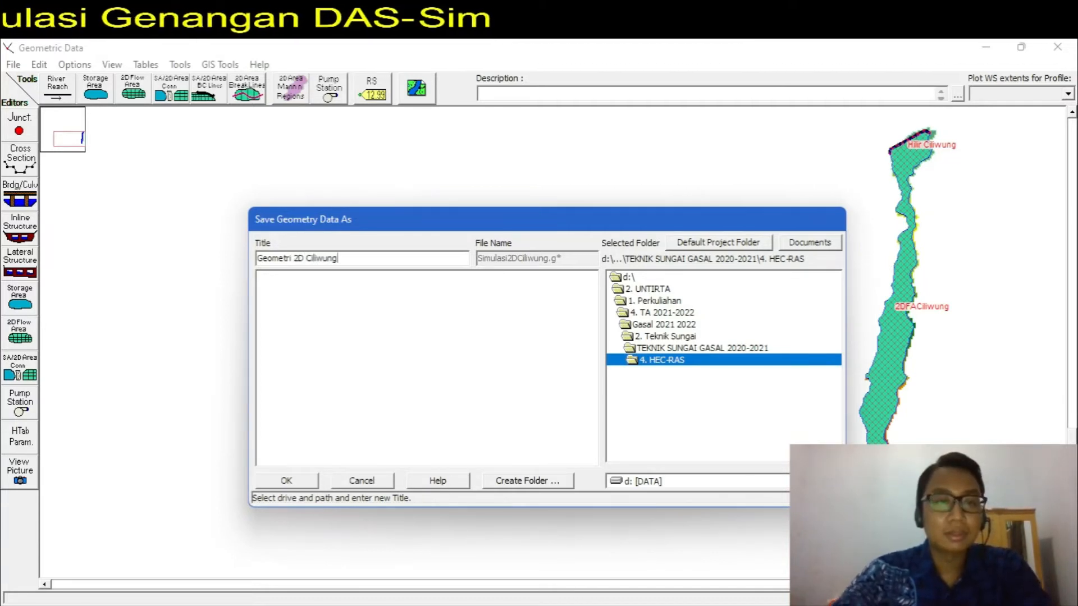
pyautogui.click(295, 479)
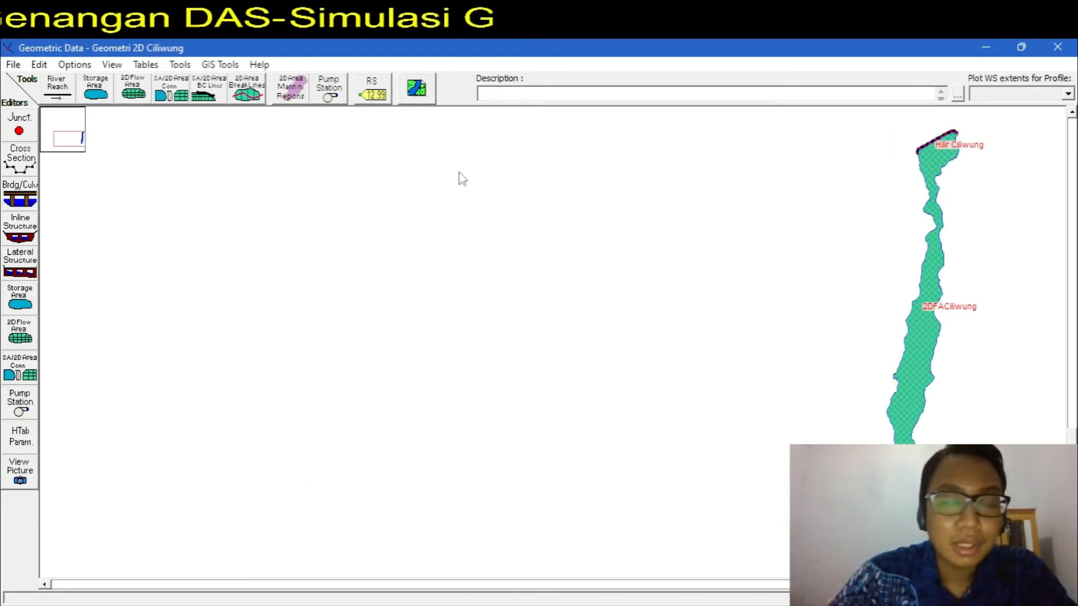
# Step: Check the whole flow area with both boundary condition lines and save the current geometry data again
pyautogui.scroll(3, 974, 346)
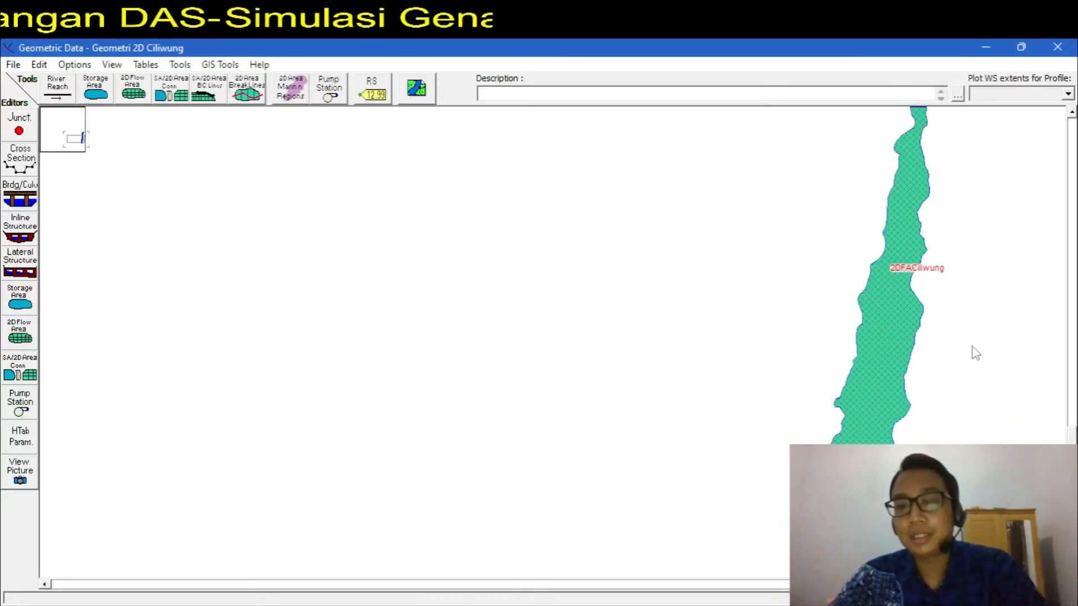
pyautogui.scroll(-3, 975, 345)
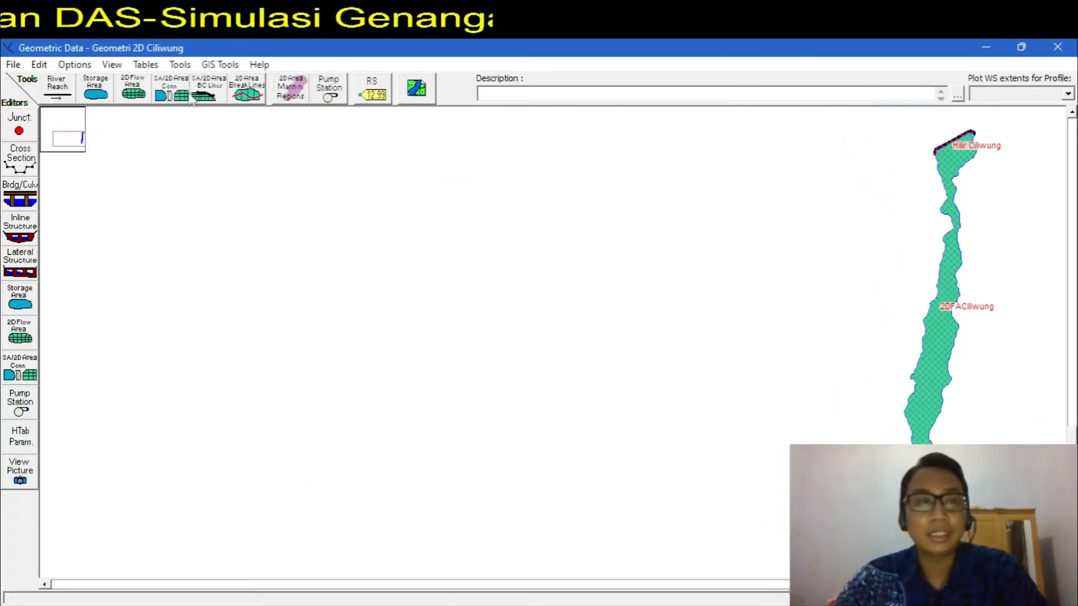
pyautogui.click(110, 65)
pyautogui.click(132, 80)
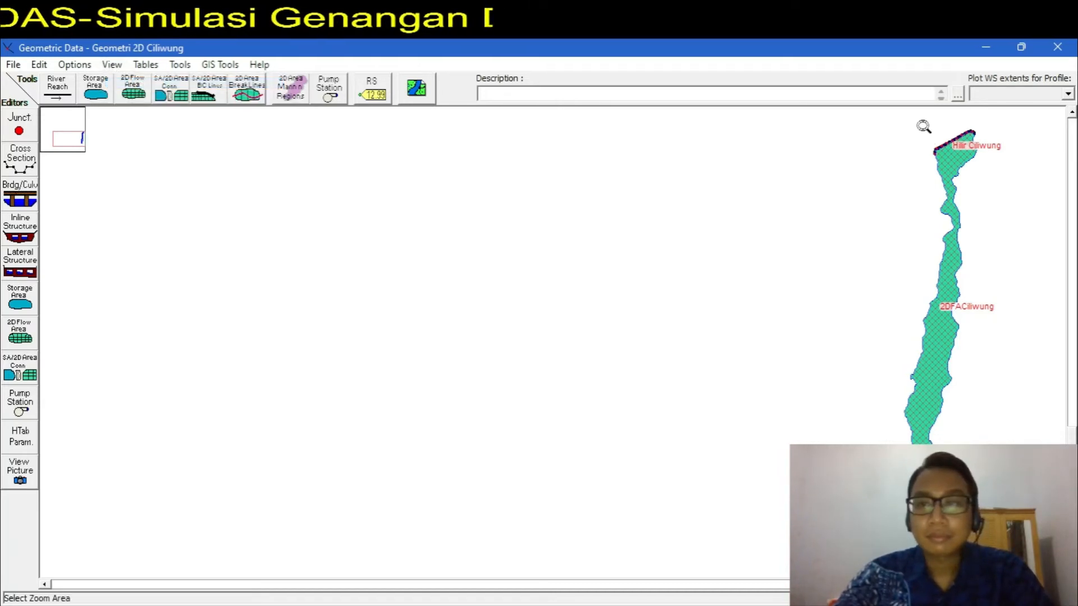
pyautogui.moveTo(922, 124); pyautogui.dragTo(966, 499)
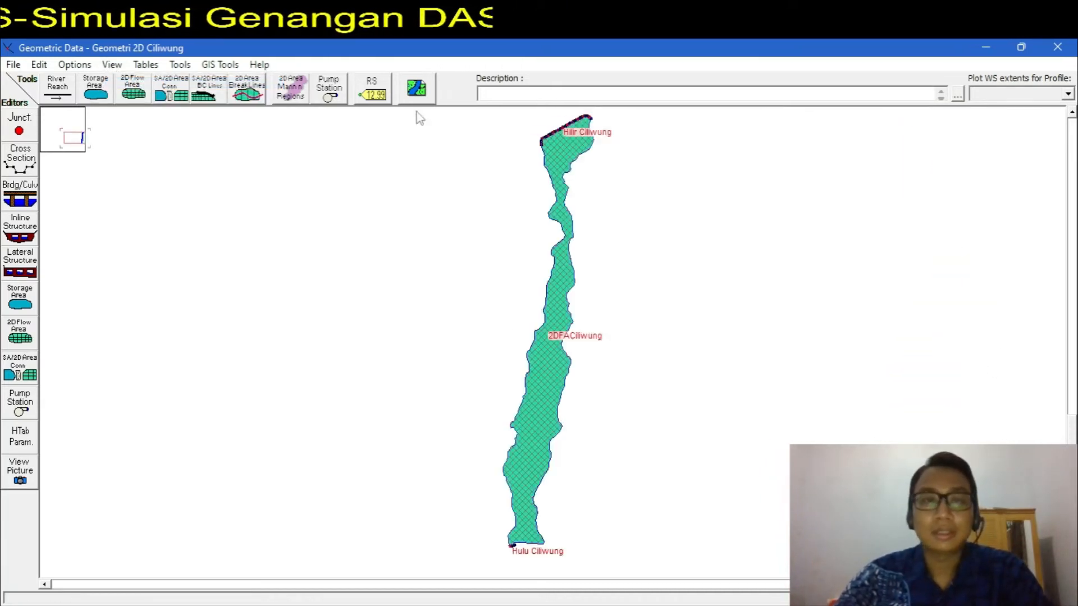
pyautogui.click(14, 64)
pyautogui.click(36, 116)
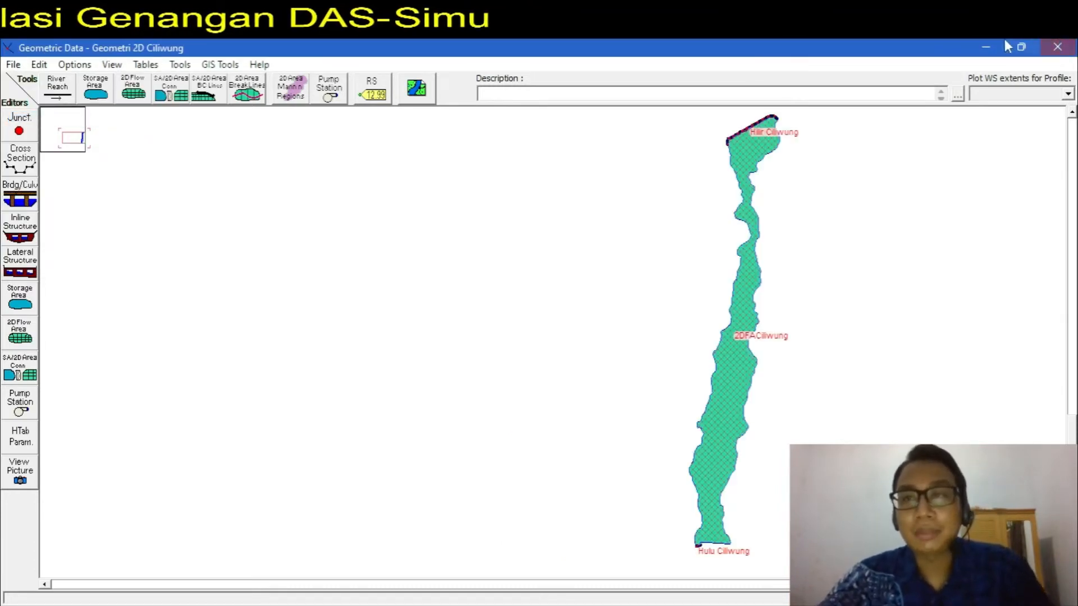
# Step: Create a new unsteady flow data file titled Unsteady Data in the 4. HEC-RAS project folder
pyautogui.click(989, 47)
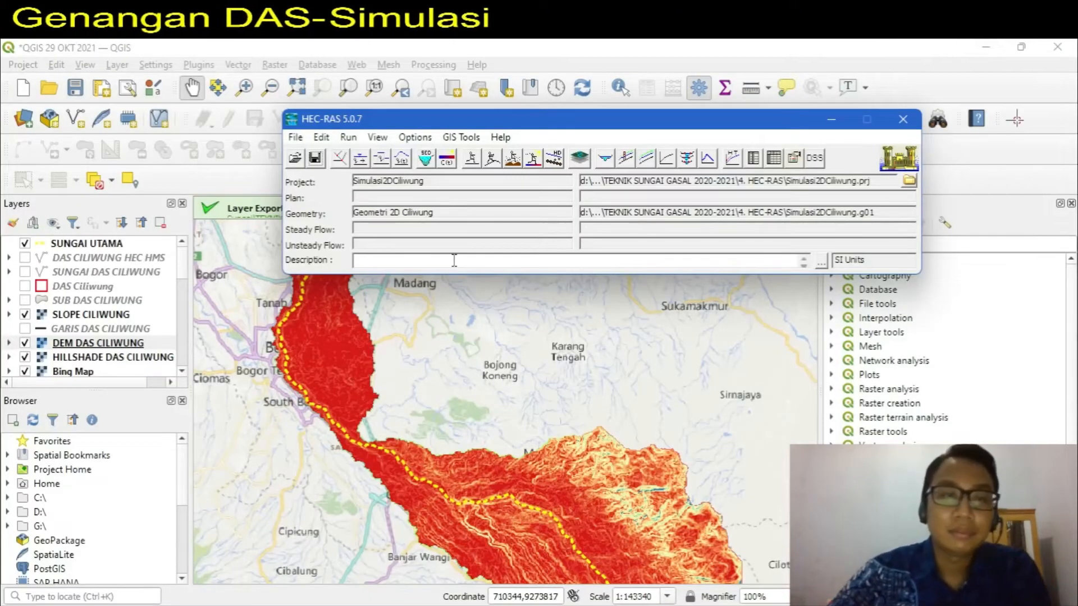
pyautogui.click(987, 47)
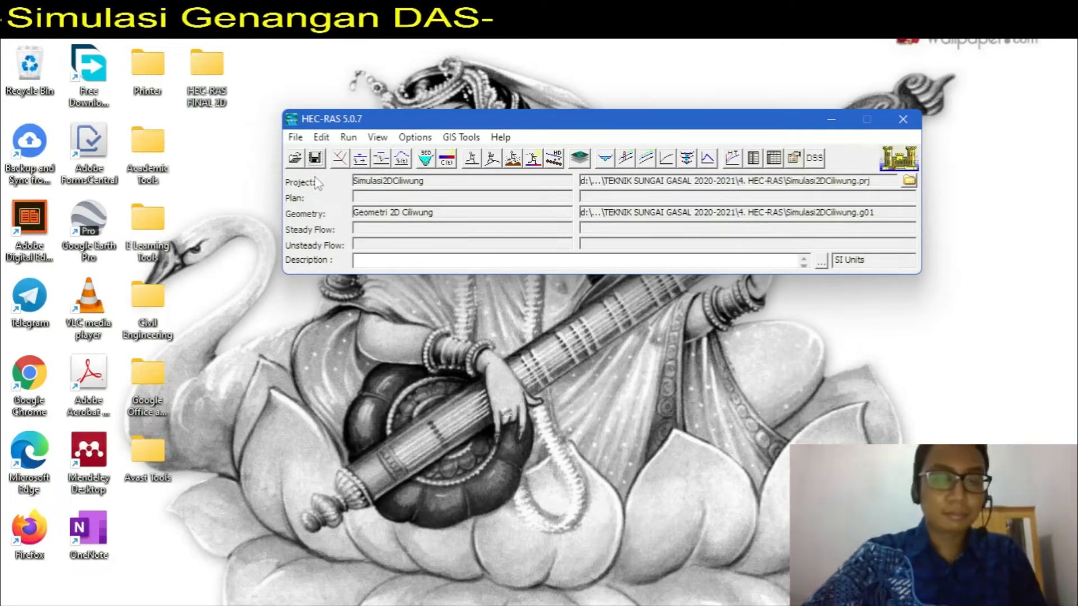
pyautogui.click(328, 139)
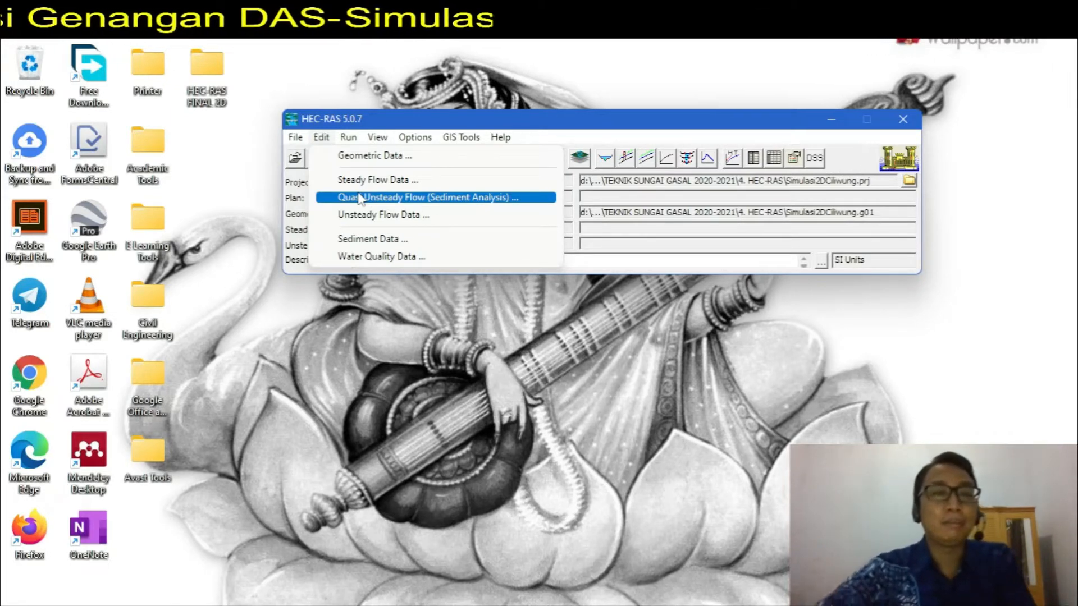
pyautogui.click(373, 215)
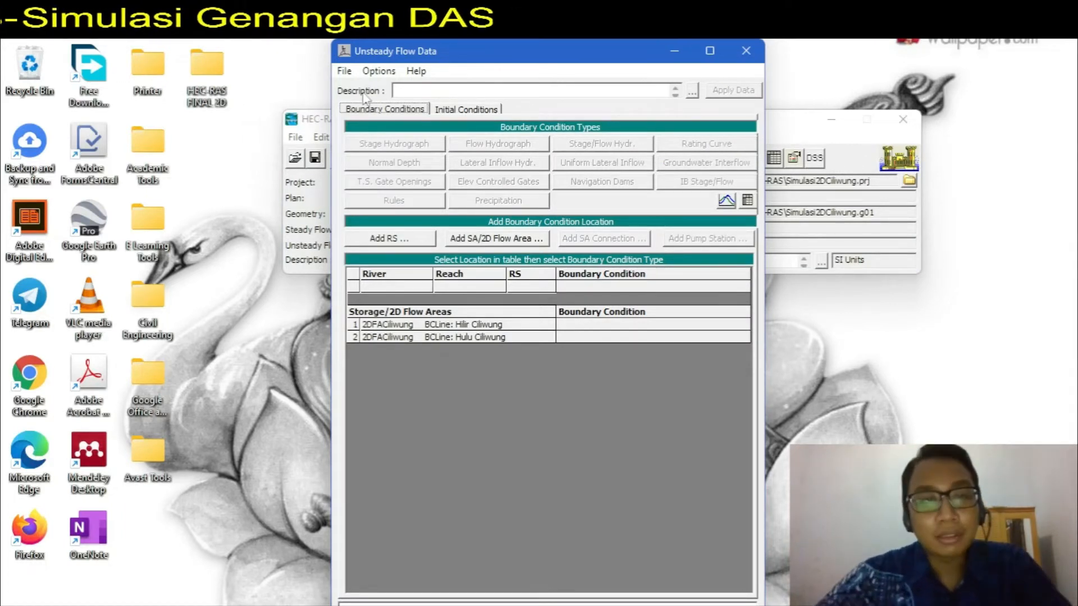
pyautogui.click(344, 72)
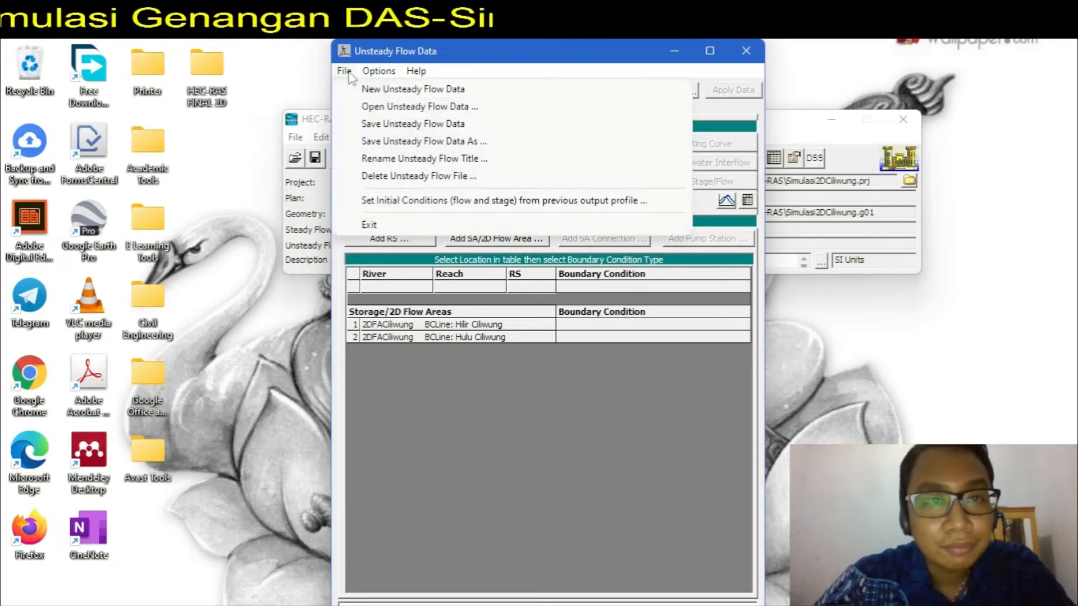
pyautogui.click(363, 93)
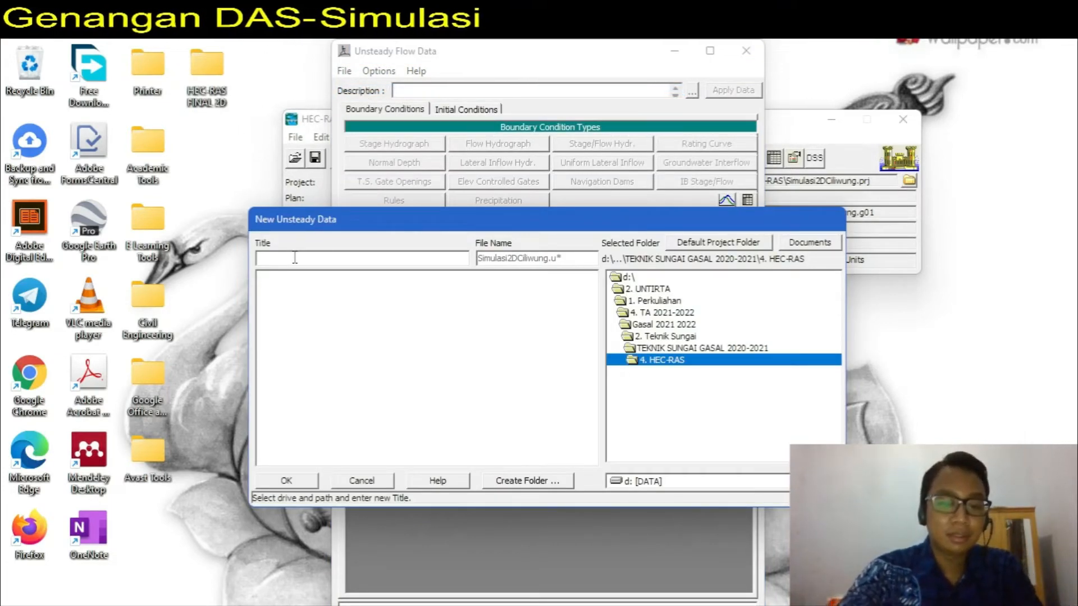
pyautogui.click(286, 481)
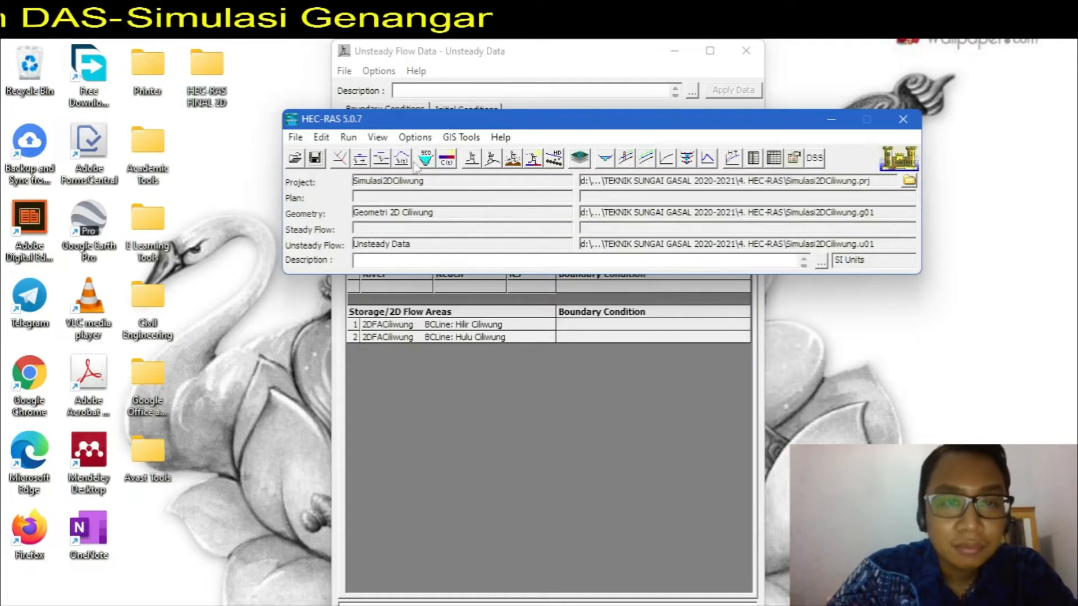
# Step: Open a Flow Hydrograph boundary condition for the Hulu Ciliwung line of the 2DFACiliwung area
pyautogui.click(401, 55)
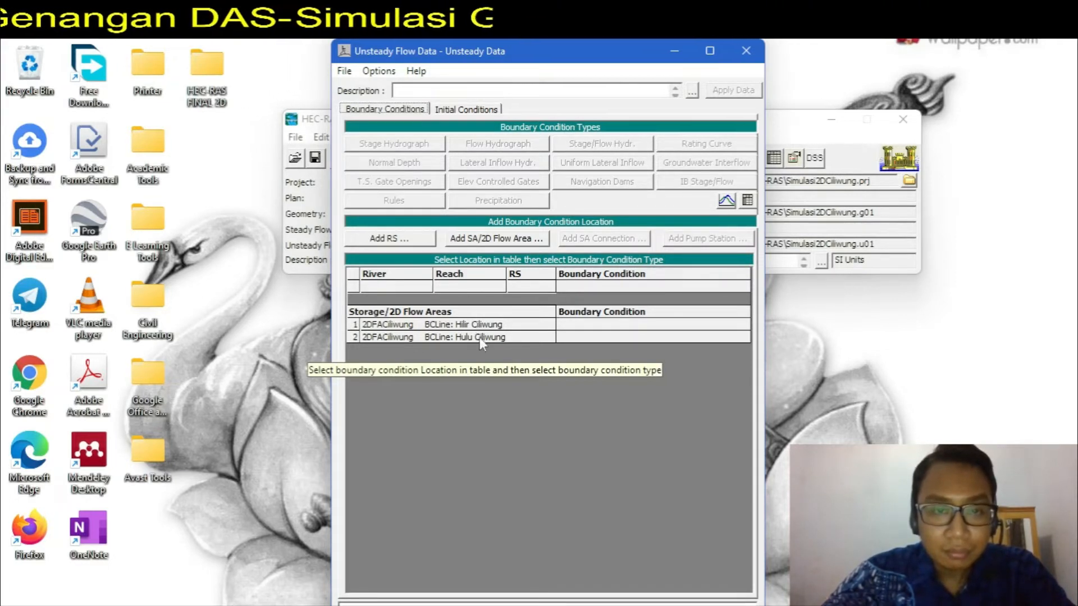
pyautogui.click(631, 336)
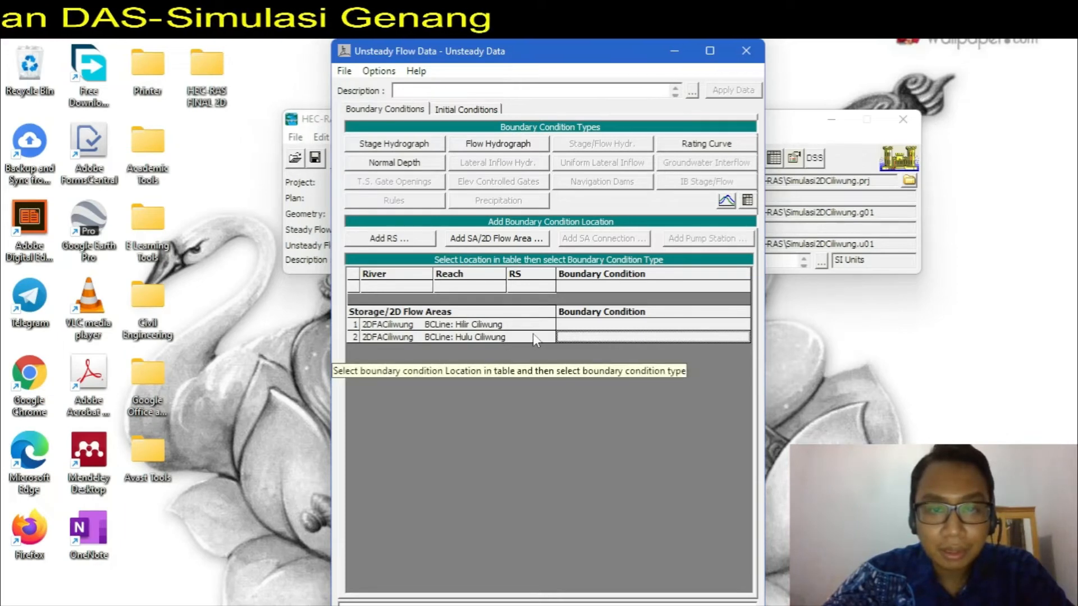
pyautogui.click(501, 146)
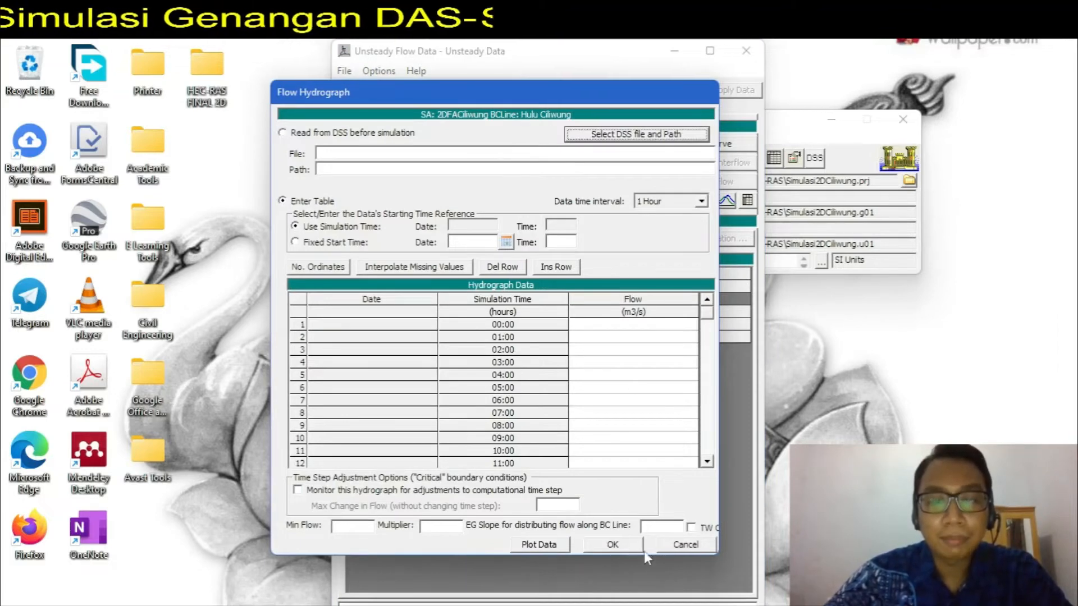
pyautogui.click(684, 545)
pyautogui.click(481, 145)
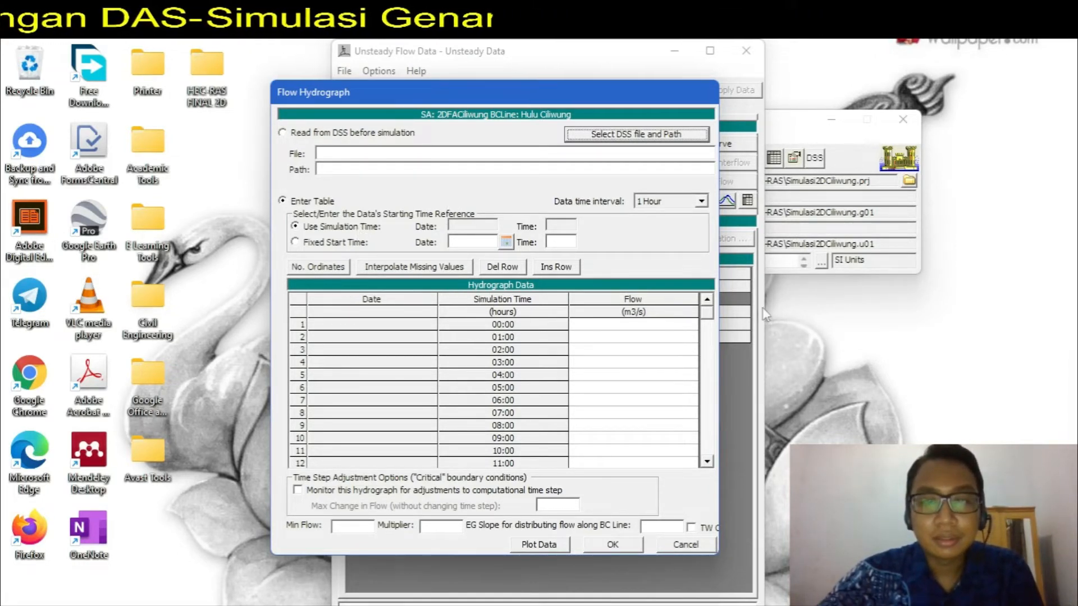
# Step: Change the maximum number of ordinates in the Hulu Ciliwung flow hydrograph table and check the table's length
pyautogui.moveTo(712, 323); pyautogui.dragTo(713, 481)
pyautogui.click(326, 273)
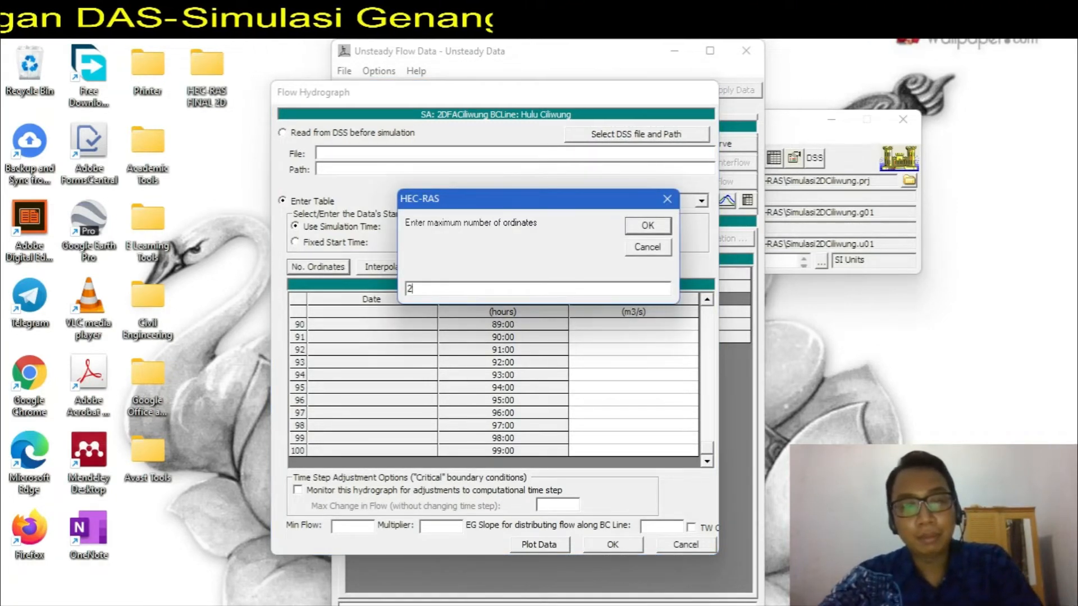
pyautogui.click(636, 227)
pyautogui.moveTo(708, 378); pyautogui.dragTo(707, 473)
pyautogui.moveTo(707, 433); pyautogui.dragTo(717, 303)
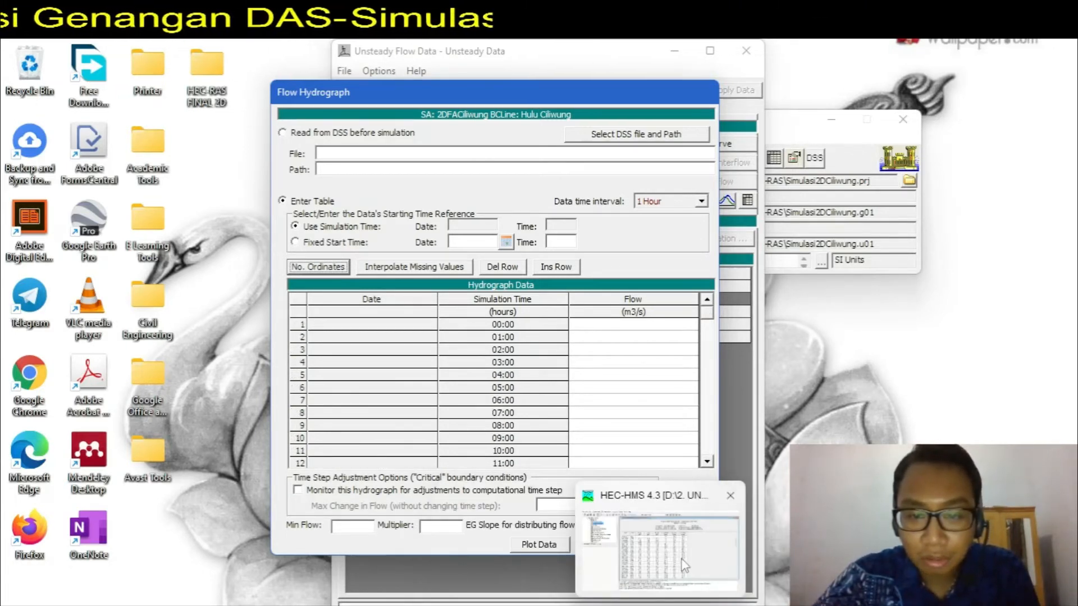
# Step: Switch to HEC-HMS and select all Total Flow values of subbasin DAS Ciliwung, from 19Nov2021 06:00 to 23Nov2021 06:00
pyautogui.click(681, 582)
pyautogui.click(700, 238)
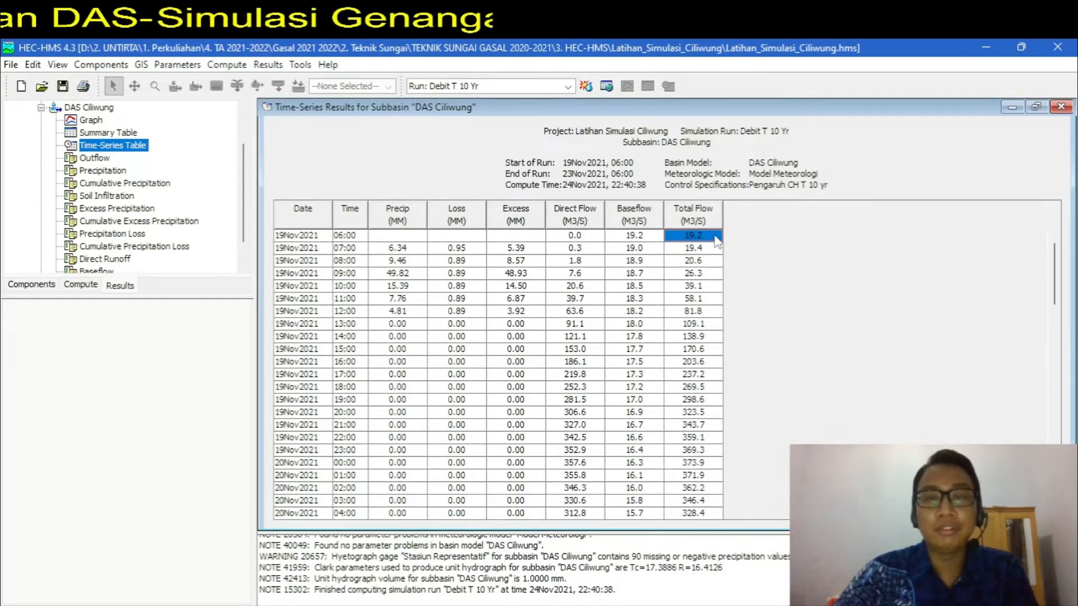
pyautogui.hotkey('shift', 'Down')
pyautogui.hotkey('shift', 'Down')
pyautogui.hotkey('shift', 'Down')
pyautogui.hotkey('shift', 'Down')
pyautogui.hotkey('shift', 'Down')
pyautogui.hotkey('shift', 'Down')
pyautogui.hotkey('shift', 'Down')
pyautogui.hotkey('shift', 'Down')
pyautogui.hotkey('shift', 'Down')
pyautogui.hotkey('shift', 'Down')
pyautogui.hotkey('shift', 'Down')
pyautogui.hotkey('shift', 'Down')
pyautogui.hotkey('shift', 'Down')
pyautogui.hotkey('shift', 'Down')
pyautogui.hotkey('shift', 'Down')
pyautogui.hotkey('shift', 'Down')
pyautogui.hotkey('shift', 'Down')
pyautogui.hotkey('shift', 'Down')
pyautogui.hotkey('shift', 'Down')
pyautogui.hotkey('shift', 'Down')
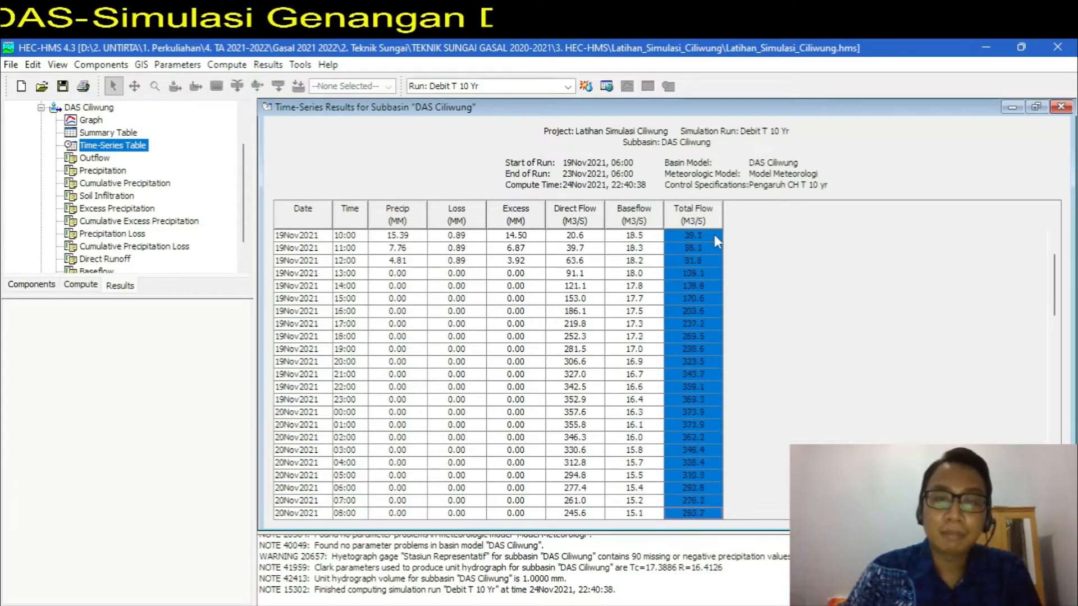
pyautogui.hotkey('shift', 'Down')
pyautogui.hotkey('shift', 'Down')
pyautogui.hotkey('shift', 'Down')
pyautogui.hotkey('shift', 'Down')
pyautogui.hotkey('shift', 'Down')
pyautogui.hotkey('shift', 'Down')
pyautogui.hotkey('shift', 'Down')
pyautogui.hotkey('shift', 'Down')
pyautogui.hotkey('shift', 'Down')
pyautogui.hotkey('shift', 'Down')
pyautogui.hotkey('shift', 'Down')
pyautogui.hotkey('shift', 'Down')
pyautogui.hotkey('shift', 'Down')
pyautogui.hotkey('shift', 'Down')
pyautogui.hotkey('shift', 'Down')
pyautogui.hotkey('shift', 'Down')
pyautogui.hotkey('shift', 'Down')
pyautogui.hotkey('shift', 'Down')
pyautogui.hotkey('shift', 'Down')
pyautogui.hotkey('shift', 'Down')
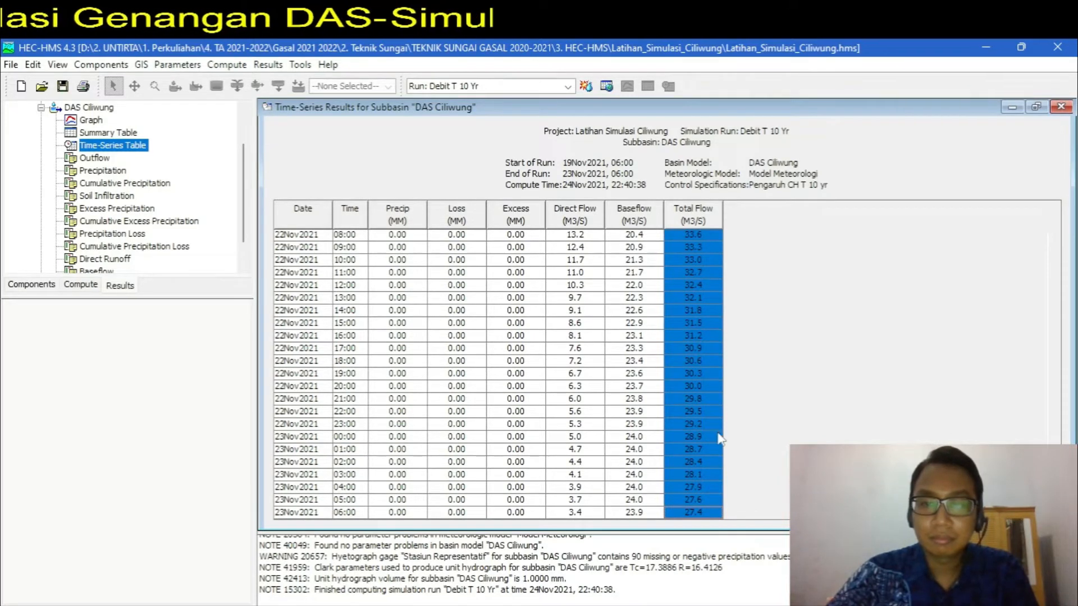
pyautogui.scroll(20, 685, 443)
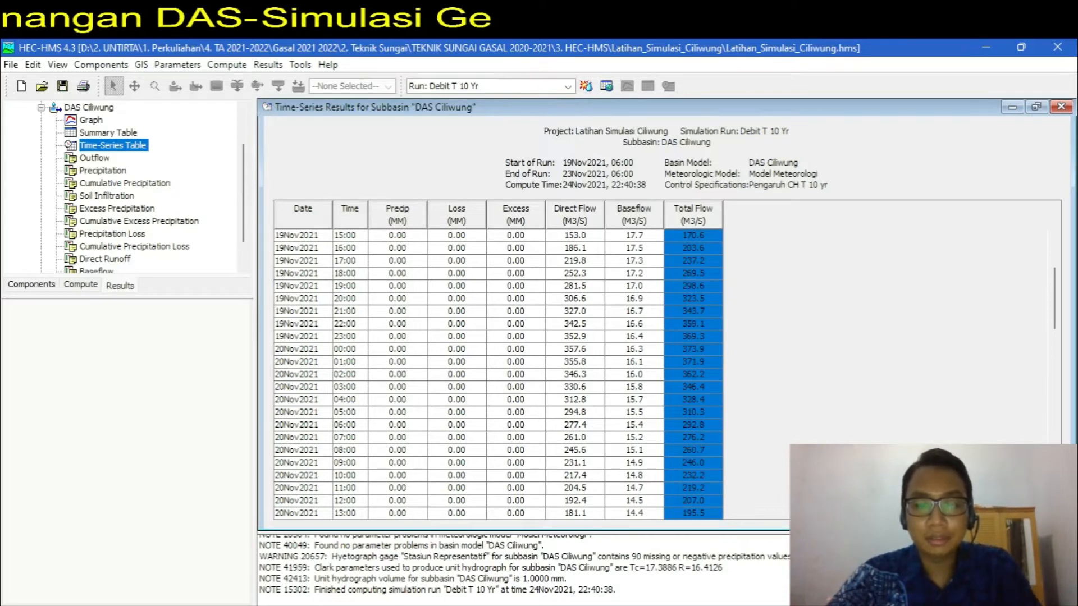
# Step: Switch to HEC-RAS, paste the copied Total Flow values into the Hulu Ciliwung hydrograph's Flow column from row 1, and check where they end
pyautogui.moveTo(783, 605)
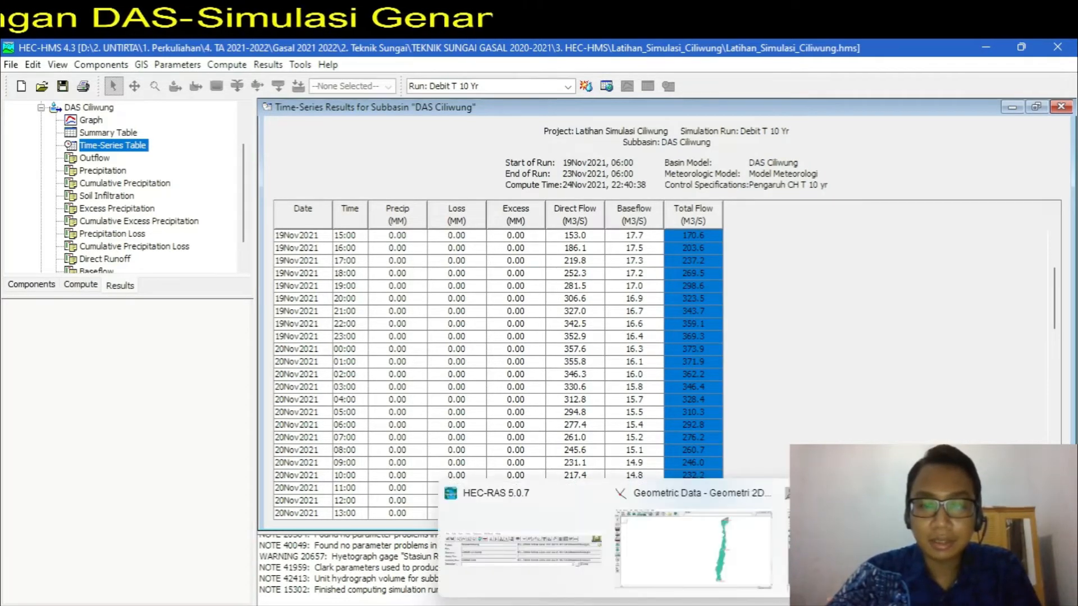
pyautogui.click(859, 550)
pyautogui.click(647, 324)
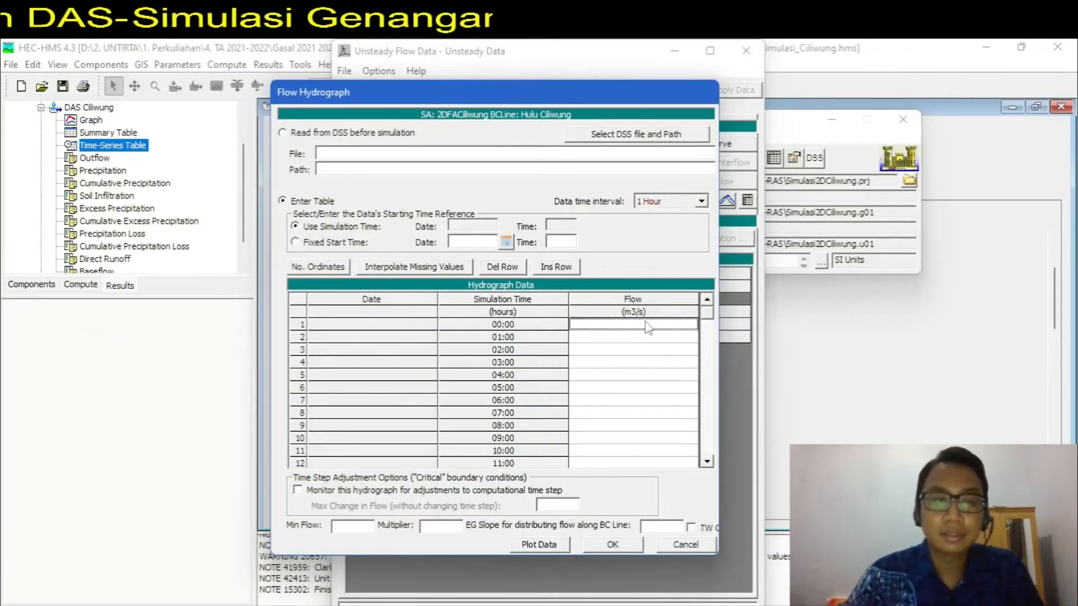
pyautogui.hotkey('shift', 'Down')
pyautogui.hotkey('shift', 'Down')
pyautogui.hotkey('shift', 'Down')
pyautogui.hotkey('shift', 'Down')
pyautogui.hotkey('shift', 'Down')
pyautogui.hotkey('shift', 'Down')
pyautogui.hotkey('shift', 'Down')
pyautogui.hotkey('shift', 'Down')
pyautogui.hotkey('shift', 'Down')
pyautogui.hotkey('shift', 'Down')
pyautogui.hotkey('shift', 'Down')
pyautogui.hotkey('shift', 'Down')
pyautogui.hotkey('shift', 'Down')
pyautogui.hotkey('shift', 'Down')
pyautogui.hotkey('shift', 'Down')
pyautogui.hotkey('shift', 'Down')
pyautogui.hotkey('shift', 'Down')
pyautogui.hotkey('shift', 'Down')
pyautogui.hotkey('shift', 'Down')
pyautogui.hotkey('shift', 'Down')
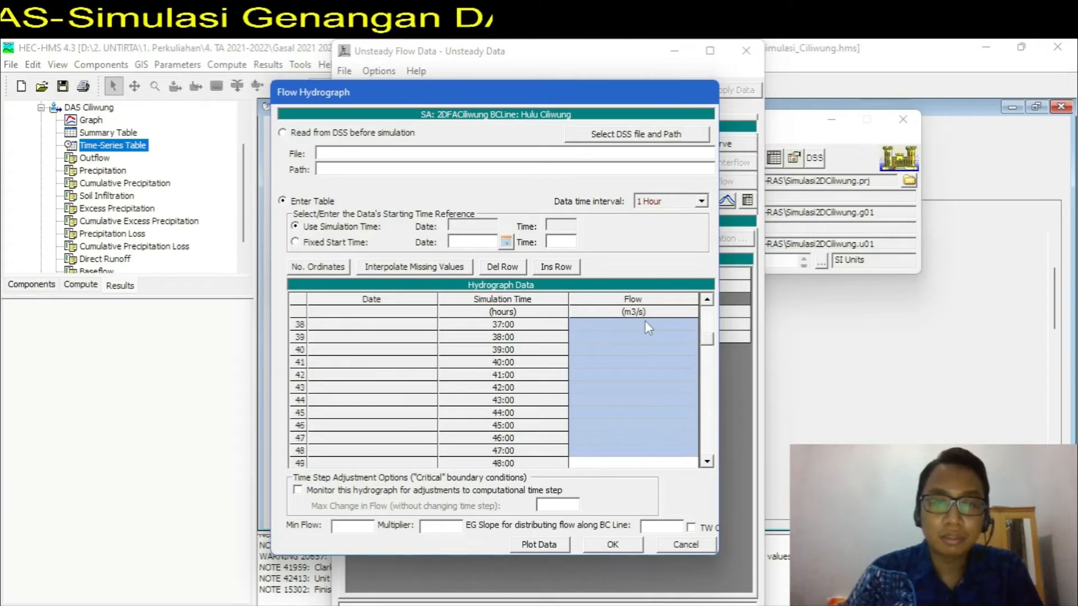
pyautogui.hotkey('shift', 'Down')
pyautogui.hotkey('shift', 'Down')
pyautogui.hotkey('shift', 'Down')
pyautogui.hotkey('shift', 'Down')
pyautogui.hotkey('shift', 'Down')
pyautogui.hotkey('shift', 'Down')
pyautogui.hotkey('shift', 'Down')
pyautogui.hotkey('shift', 'Down')
pyautogui.hotkey('shift', 'Down')
pyautogui.hotkey('shift', 'Down')
pyautogui.hotkey('shift', 'Down')
pyautogui.hotkey('shift', 'Down')
pyautogui.hotkey('shift', 'Down')
pyautogui.hotkey('shift', 'Down')
pyautogui.hotkey('shift', 'Down')
pyautogui.hotkey('shift', 'Down')
pyautogui.hotkey('shift', 'Down')
pyautogui.hotkey('shift', 'Down')
pyautogui.hotkey('shift', 'Down')
pyautogui.hotkey('shift', 'Down')
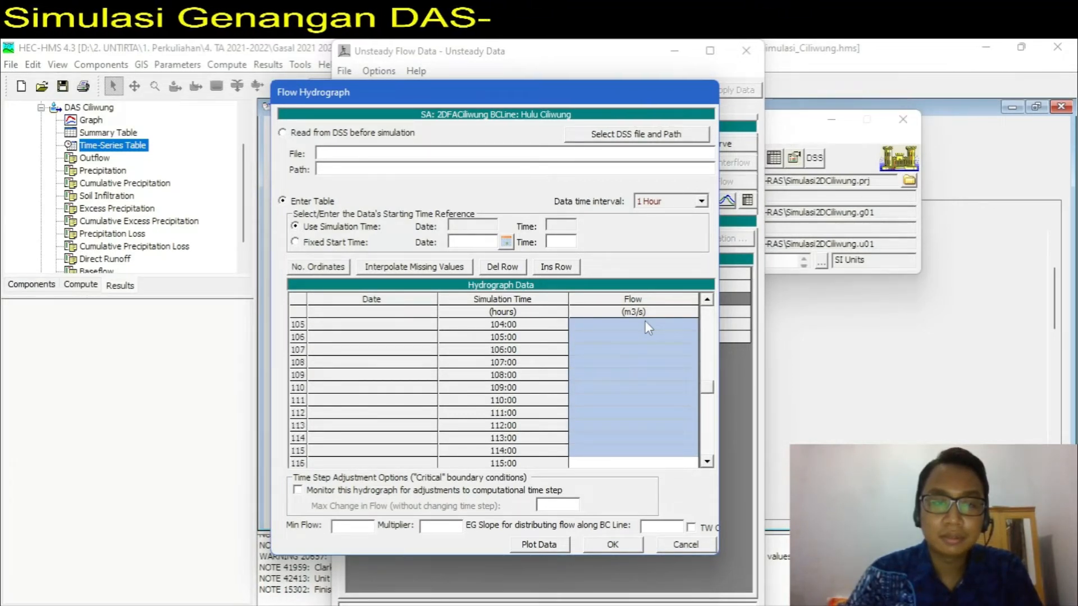
pyautogui.hotkey('shift', 'Down')
pyautogui.hotkey('shift', 'Down')
pyautogui.hotkey('shift', 'Down')
pyautogui.hotkey('shift', 'Down')
pyautogui.hotkey('shift', 'Down')
pyautogui.hotkey('shift', 'Down')
pyautogui.hotkey('shift', 'Down')
pyautogui.hotkey('shift', 'Down')
pyautogui.hotkey('shift', 'Down')
pyautogui.hotkey('shift', 'Down')
pyautogui.hotkey('shift', 'Down')
pyautogui.hotkey('shift', 'Down')
pyautogui.hotkey('shift', 'Down')
pyautogui.hotkey('shift', 'Down')
pyautogui.hotkey('shift', 'Down')
pyautogui.hotkey('shift', 'Down')
pyautogui.hotkey('shift', 'Down')
pyautogui.hotkey('shift', 'Down')
pyautogui.hotkey('shift', 'Down')
pyautogui.hotkey('shift', 'Down')
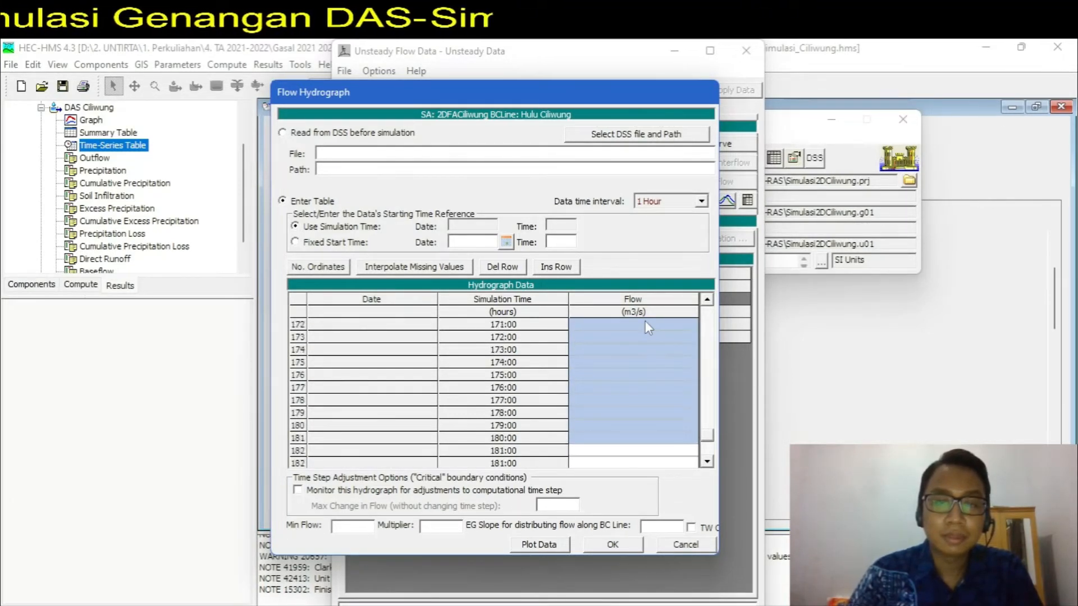
pyautogui.hotkey('shift', 'Down')
pyautogui.hotkey('shift', 'Down')
pyautogui.hotkey('shift', 'Down')
pyautogui.hotkey('shift', 'Down')
pyautogui.hotkey('shift', 'Down')
pyautogui.hotkey('shift', 'Down')
pyautogui.hotkey('shift', 'Down')
pyautogui.hotkey('shift', 'Down')
pyautogui.hotkey('shift', 'Down')
pyautogui.hotkey('shift', 'Down')
pyautogui.hotkey('shift', 'Down')
pyautogui.hotkey('shift', 'Down')
pyautogui.hotkey('shift', 'Down')
pyautogui.hotkey('shift', 'Down')
pyautogui.hotkey('shift', 'Down')
pyautogui.hotkey('shift', 'Down')
pyautogui.hotkey('shift', 'Down')
pyautogui.hotkey('shift', 'Down')
pyautogui.hotkey('shift', 'Down')
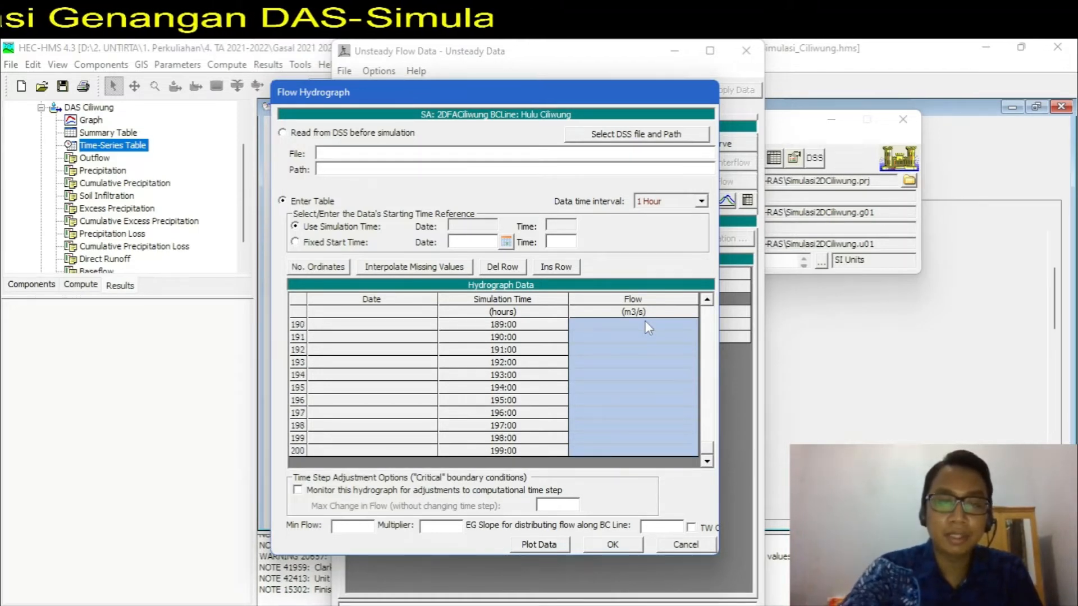
pyautogui.scroll(20, 637, 378)
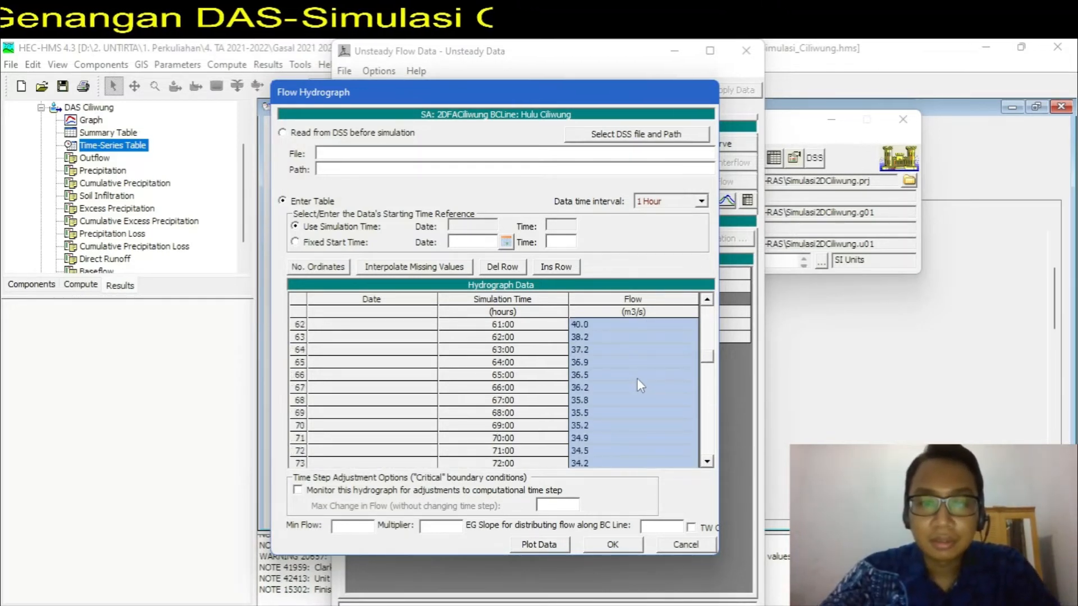
pyautogui.scroll(20, 637, 382)
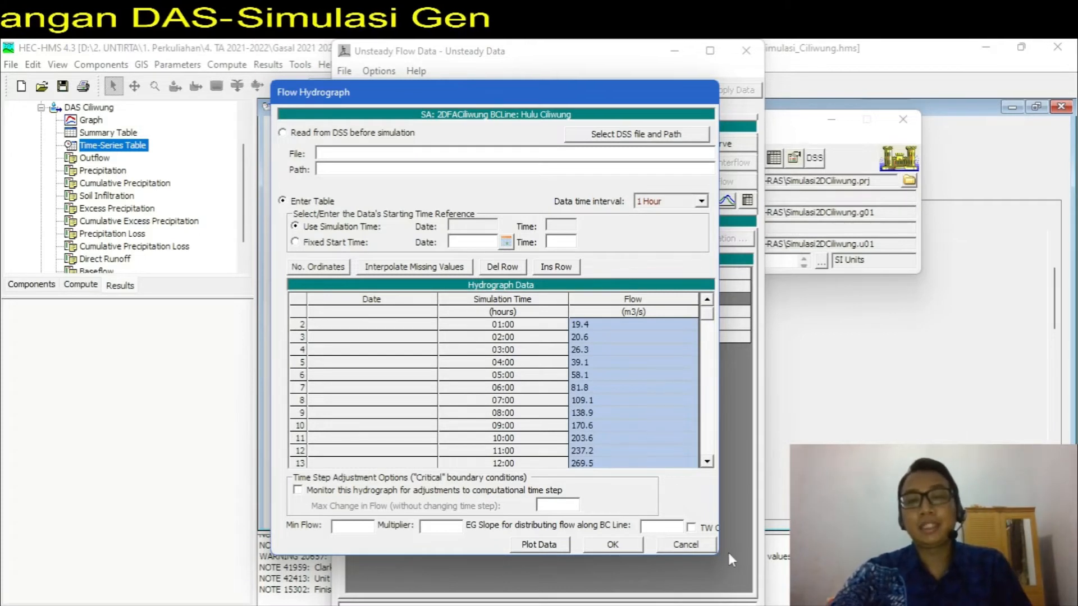
pyautogui.moveTo(730, 605)
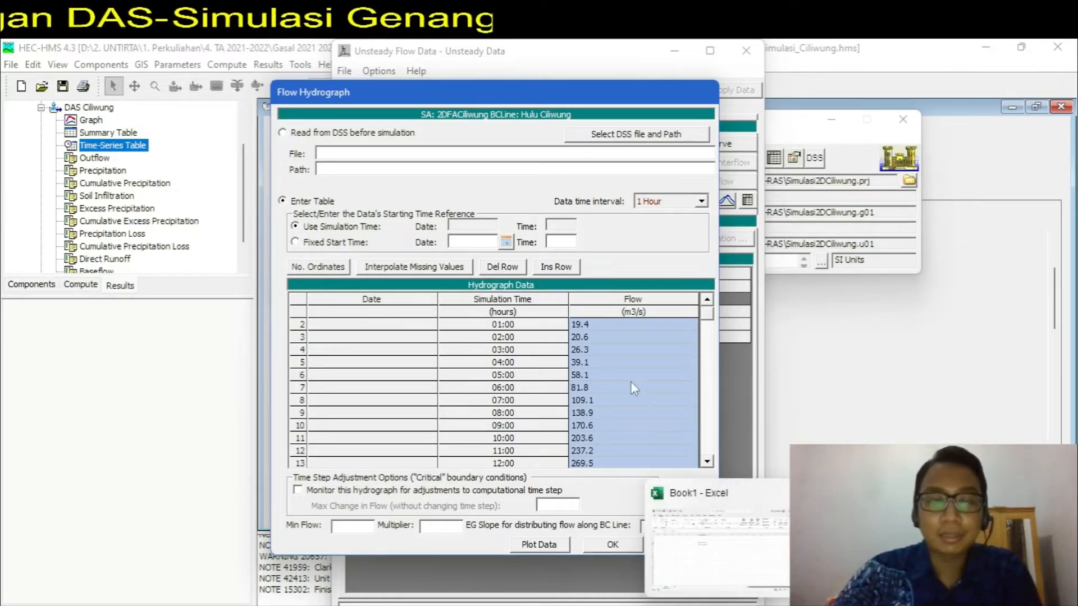
pyautogui.scroll(-20, 627, 369)
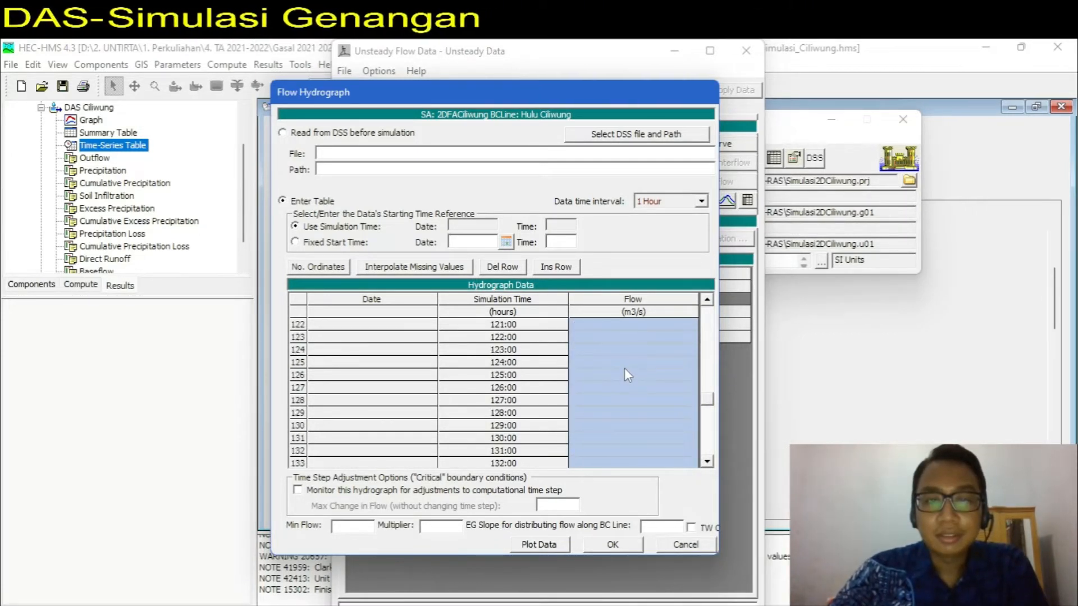
pyautogui.scroll(9, 624, 368)
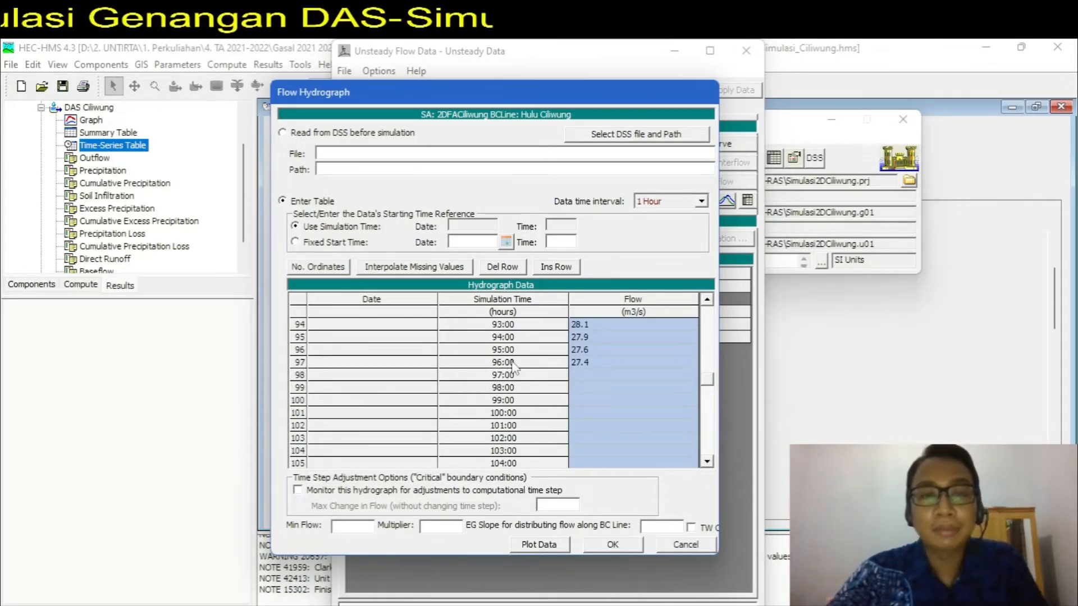
pyautogui.click(589, 376)
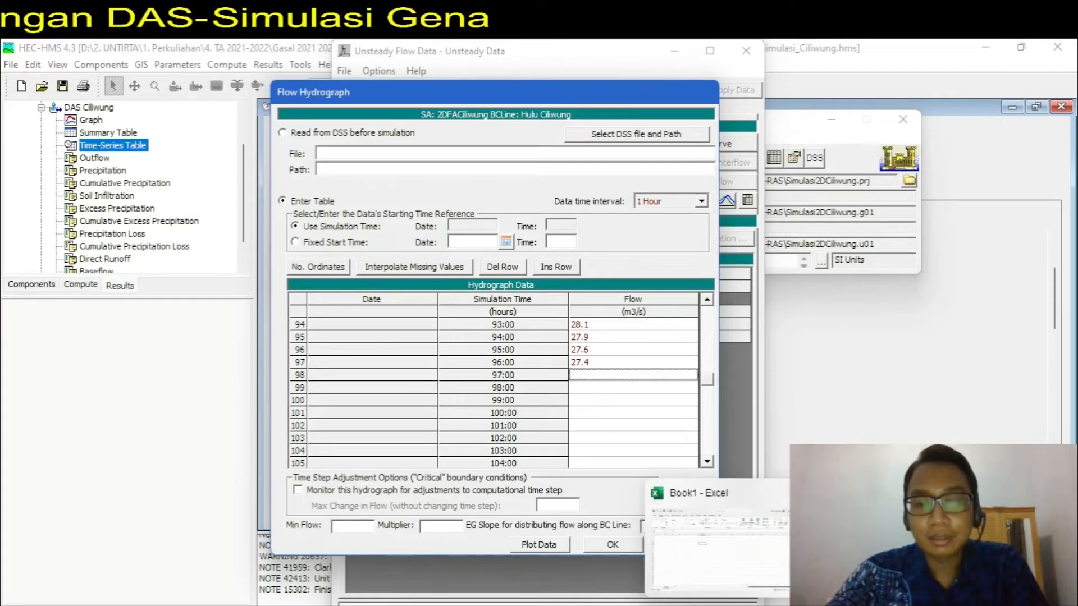
# Step: Switch to HEC-HMS and examine the DAS Ciliwung result graph, from the outflow peak to the end of the recession
pyautogui.click(665, 605)
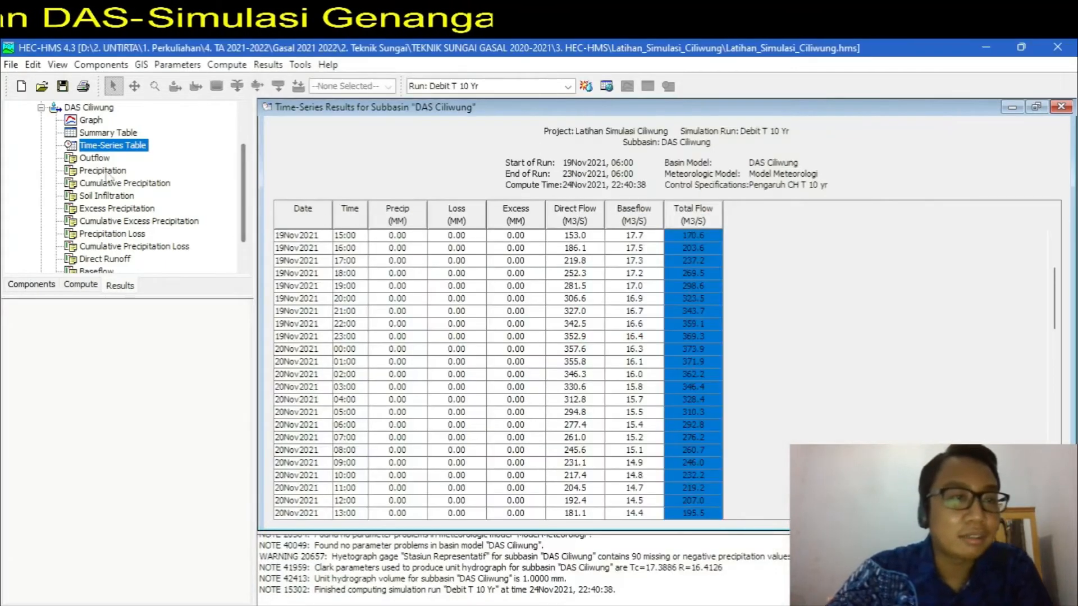
pyautogui.click(91, 120)
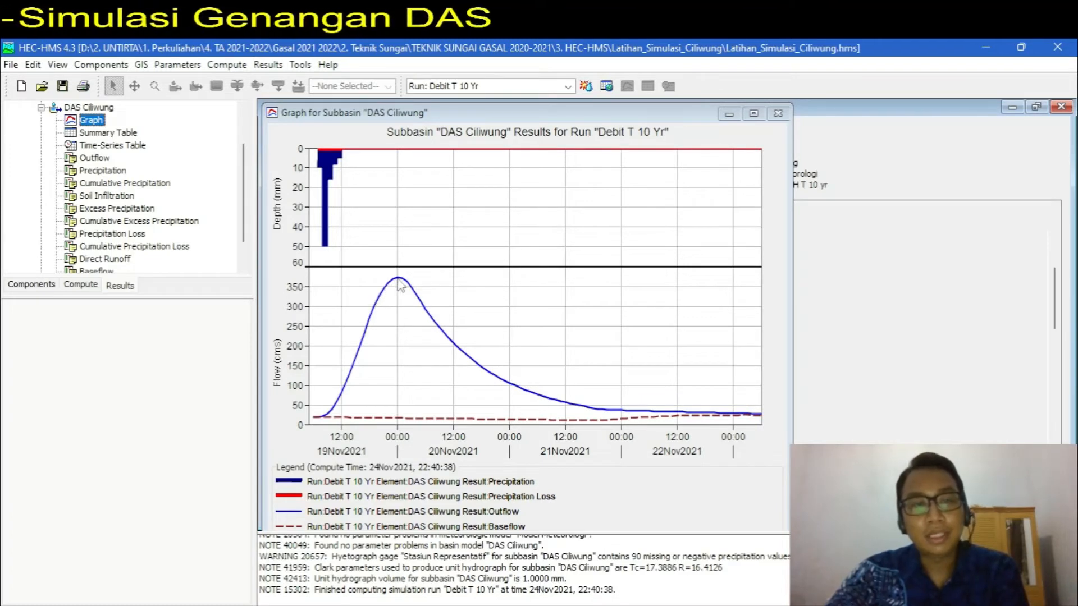
pyautogui.moveTo(400, 286)
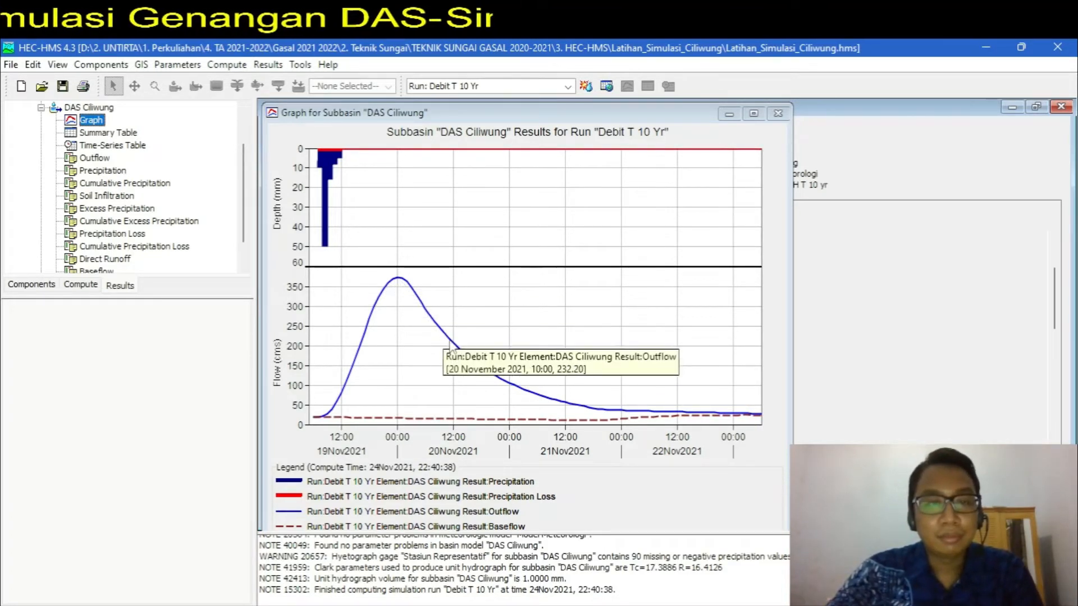
pyautogui.moveTo(747, 416)
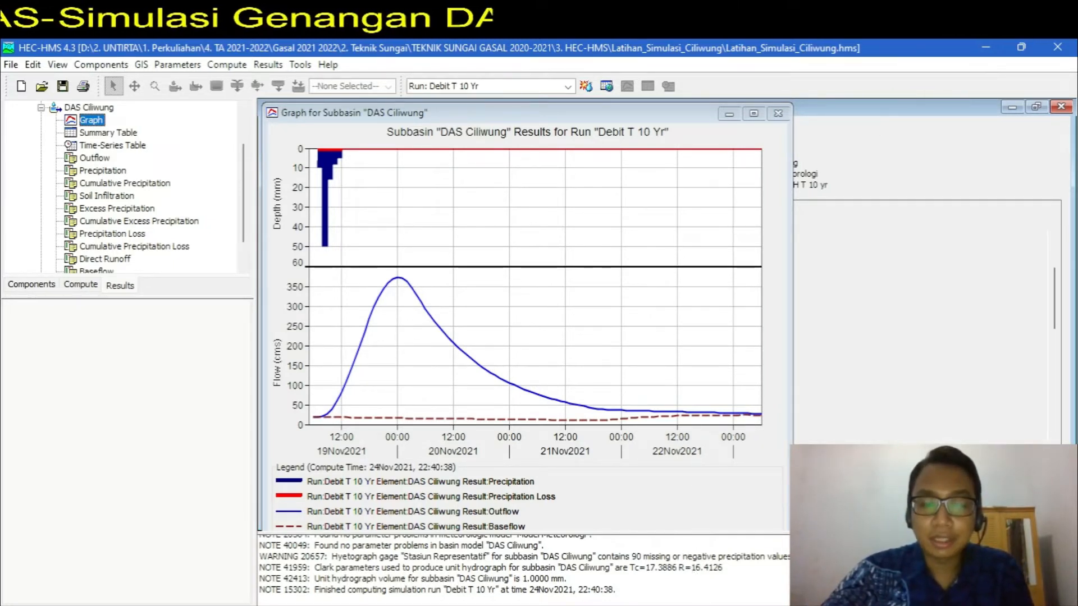
# Step: Return to HEC-RAS, enter 19.2 as the flow in row 200 (199:00) and interpolate the missing flow values
pyautogui.click(697, 605)
pyautogui.click(859, 550)
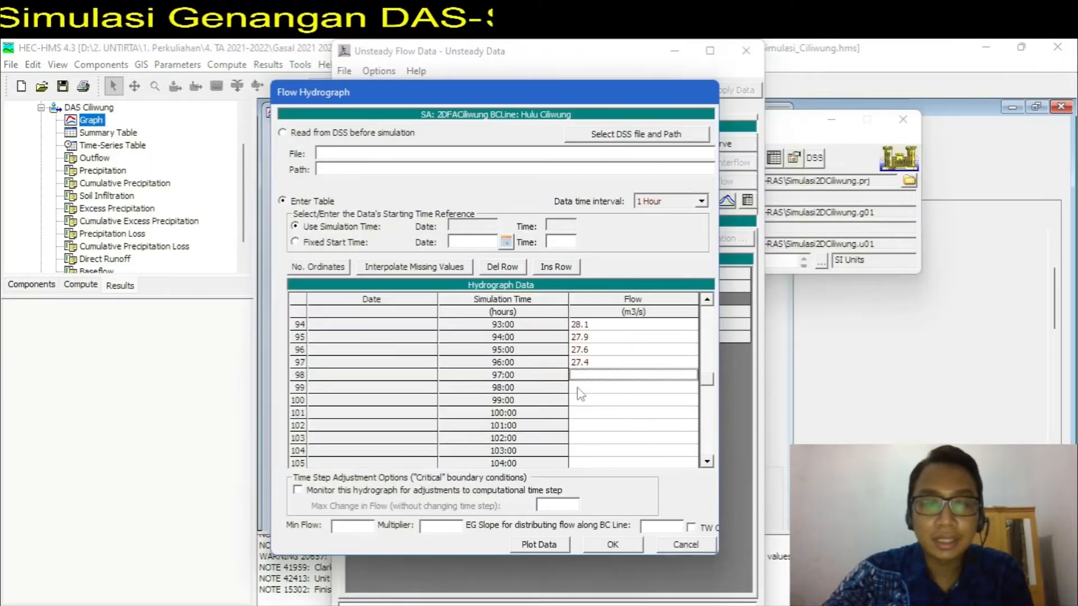
pyautogui.moveTo(707, 382); pyautogui.dragTo(706, 315)
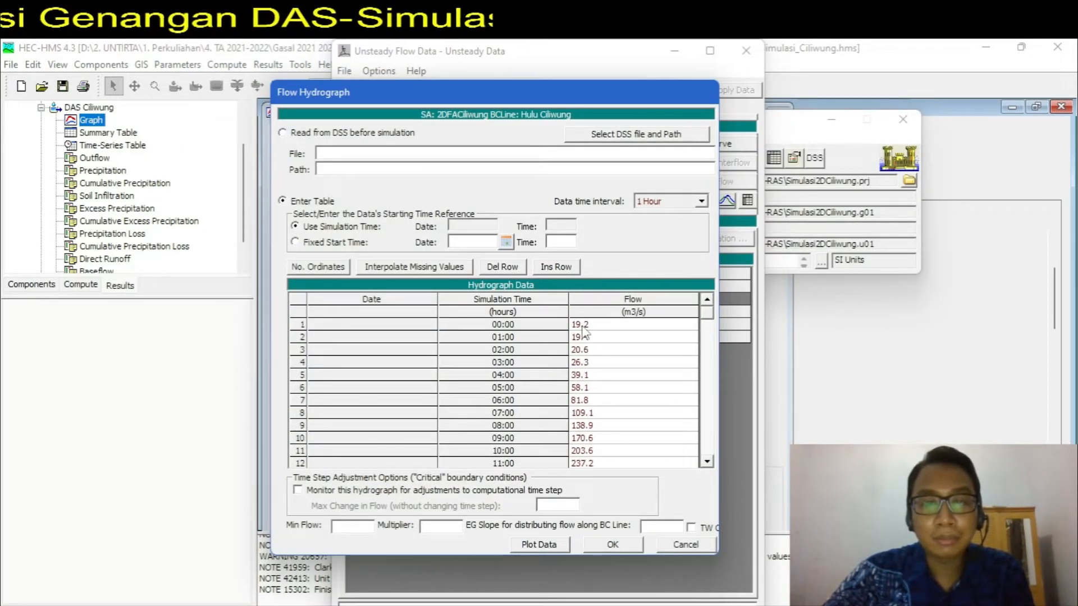
pyautogui.moveTo(708, 316); pyautogui.dragTo(707, 456)
pyautogui.click(648, 451)
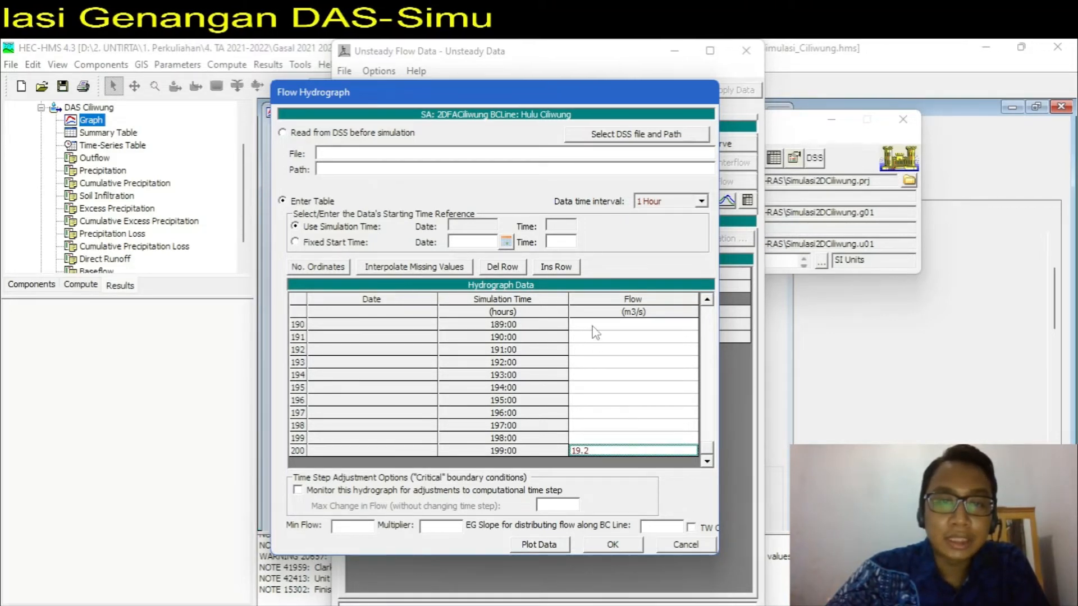
pyautogui.click(435, 268)
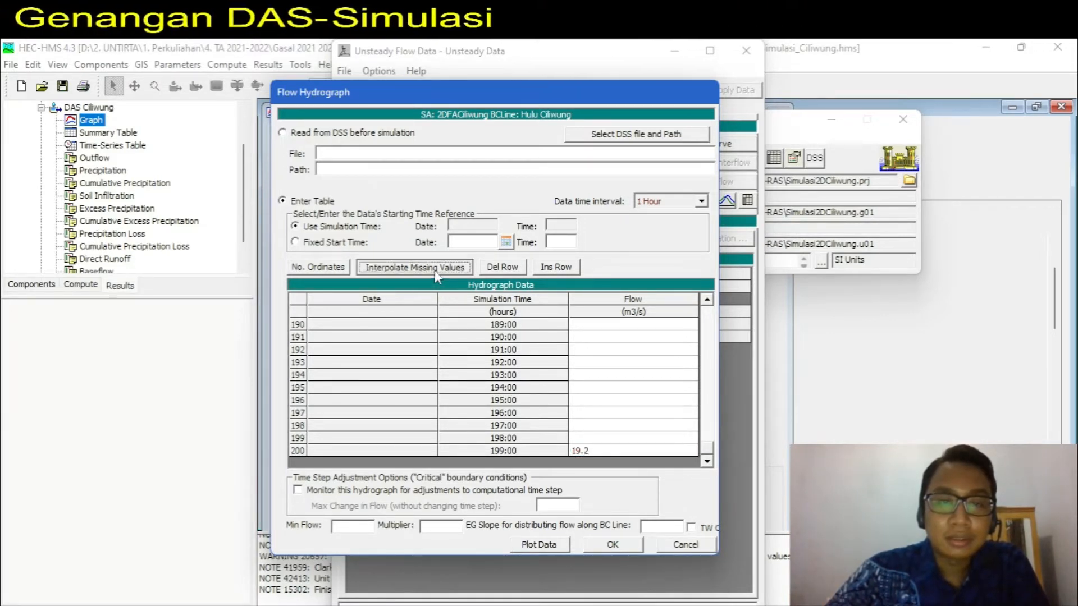
pyautogui.moveTo(713, 450); pyautogui.dragTo(688, 300)
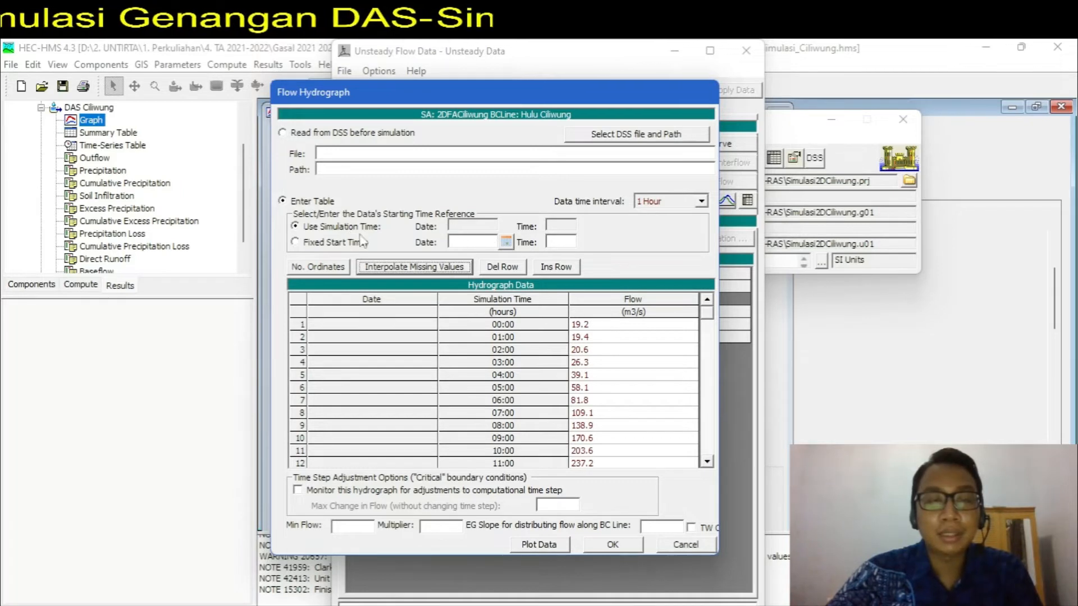
# Step: Use simulation time as the reference with an EG slope of 0.06 along the BC line, and plot the hydrograph data
pyautogui.click(323, 231)
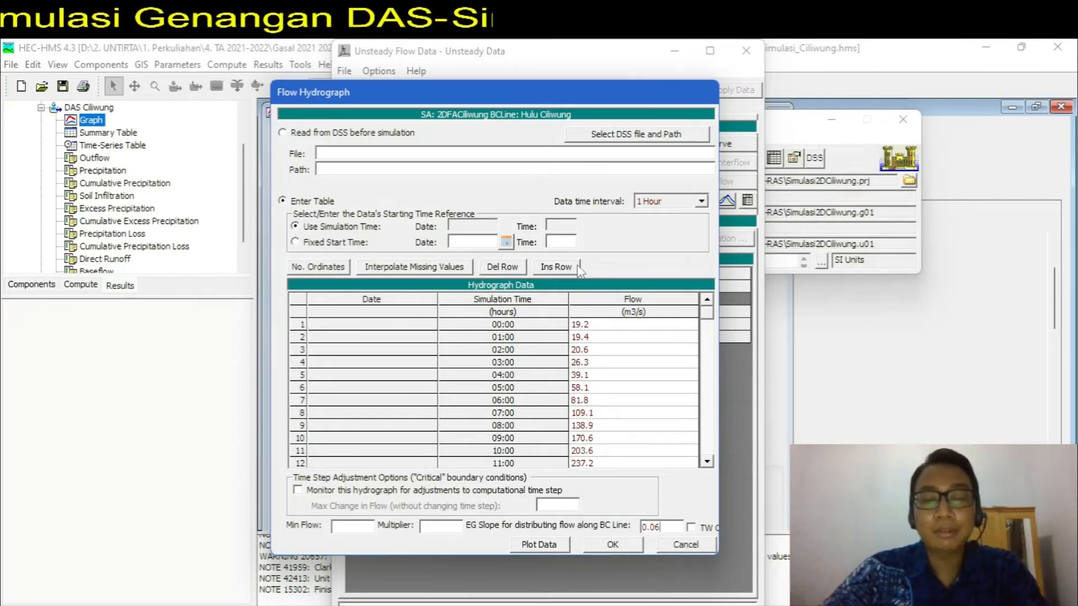
pyautogui.click(539, 545)
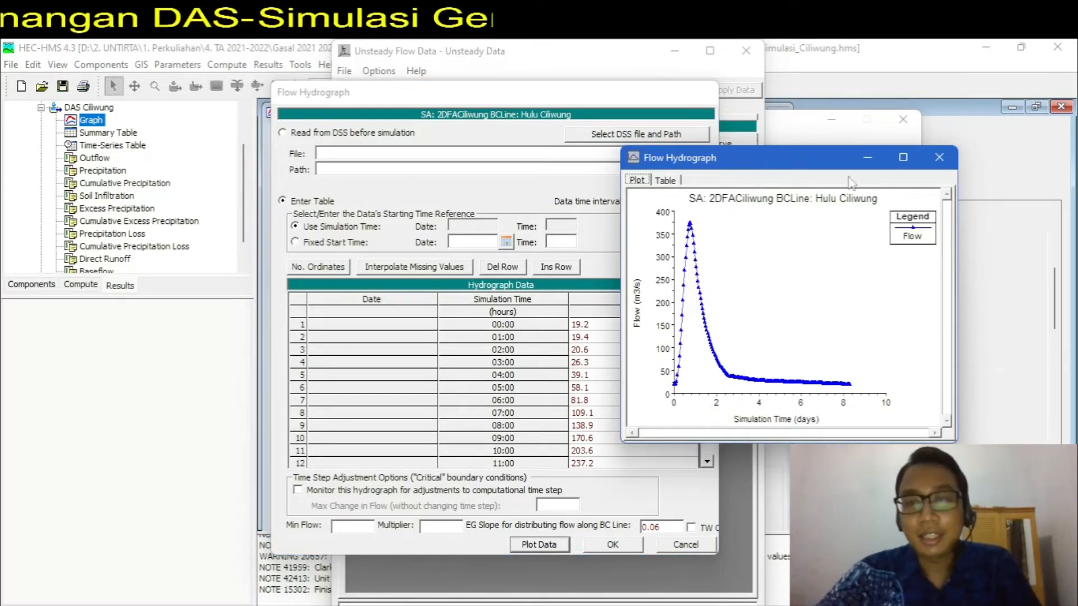
# Step: Arrange the HEC-HMS DAS Ciliwung graph and the HEC-RAS Flow Hydrograph plot side by side and compare the two curves
pyautogui.moveTo(661, 605)
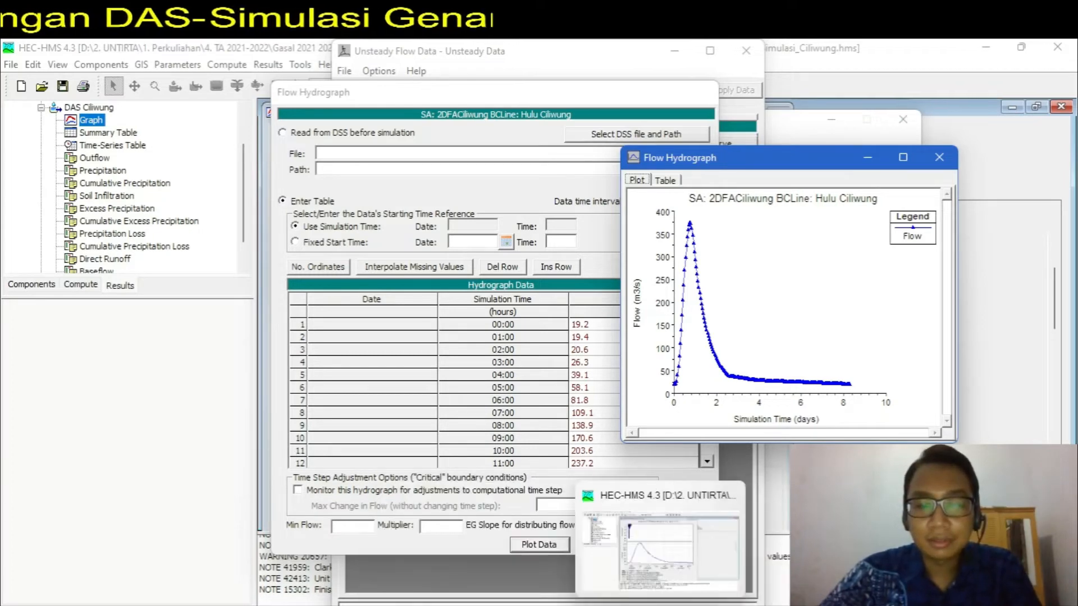
pyautogui.click(669, 578)
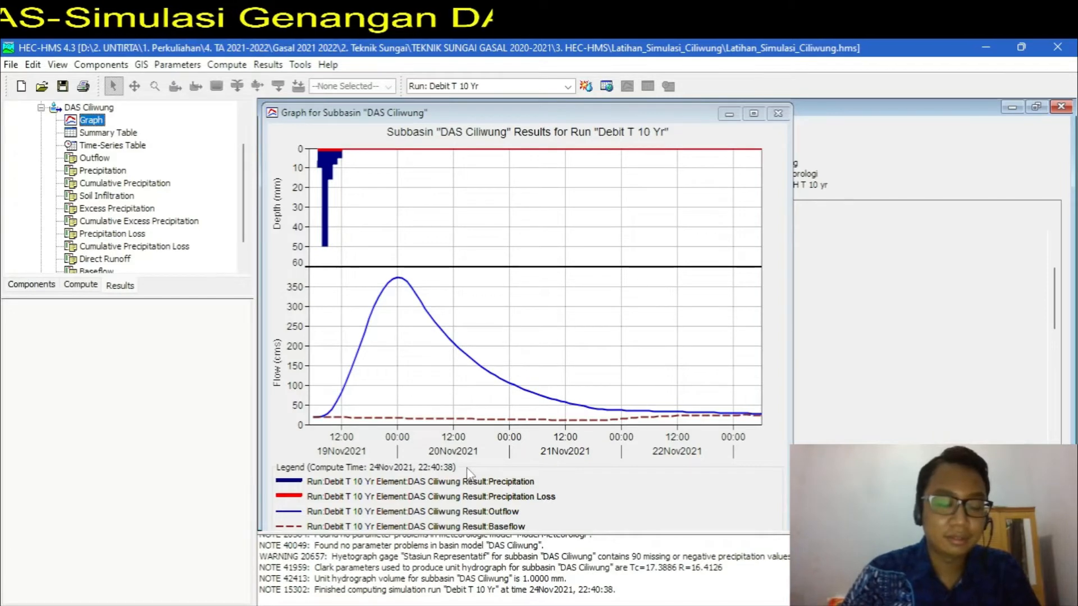
pyautogui.press('super+Left')
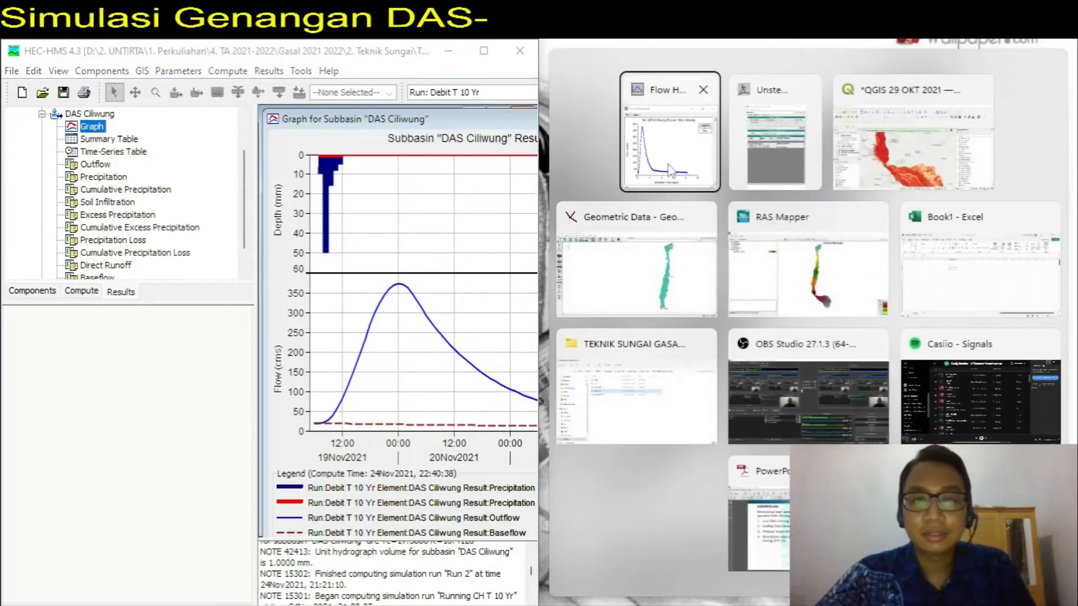
pyautogui.click(671, 172)
pyautogui.moveTo(387, 91); pyautogui.dragTo(217, 97)
pyautogui.click(398, 55)
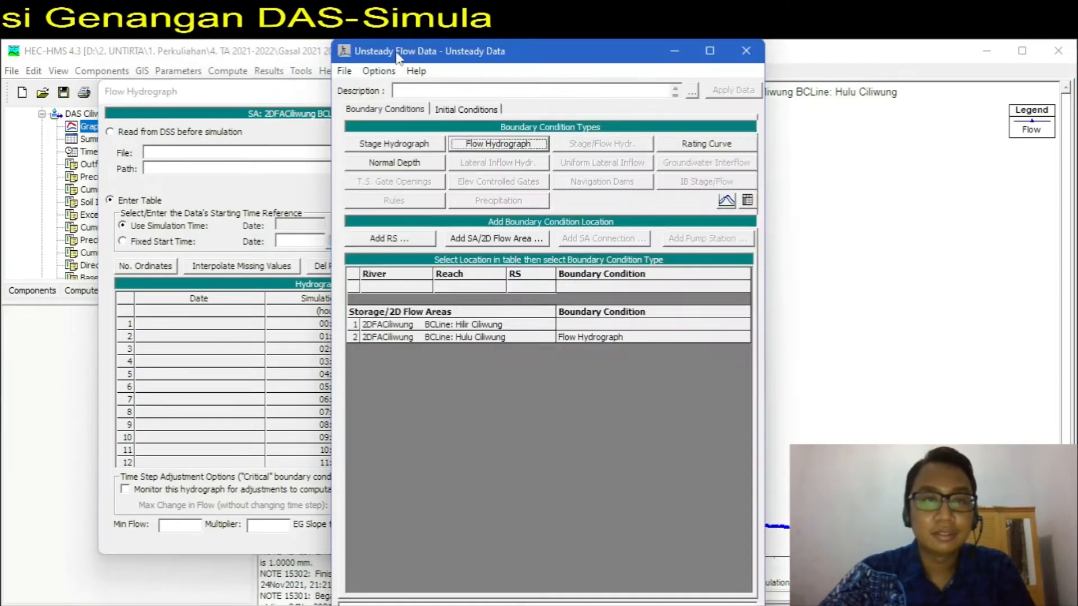
pyautogui.click(803, 55)
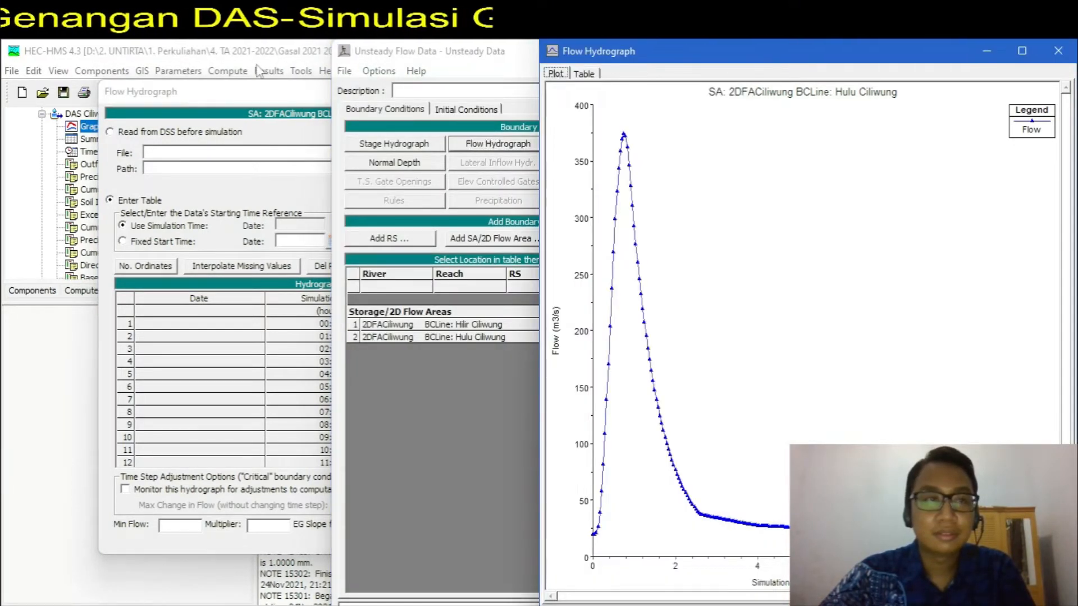
pyautogui.click(222, 54)
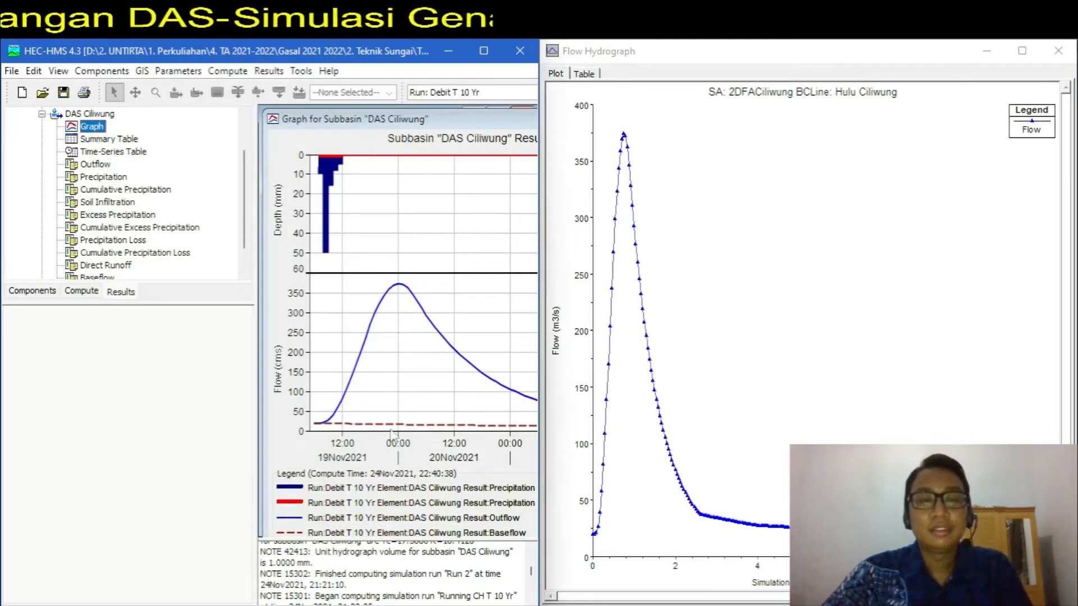
pyautogui.moveTo(631, 56); pyautogui.dragTo(658, 64)
pyautogui.moveTo(296, 53); pyautogui.dragTo(236, 54)
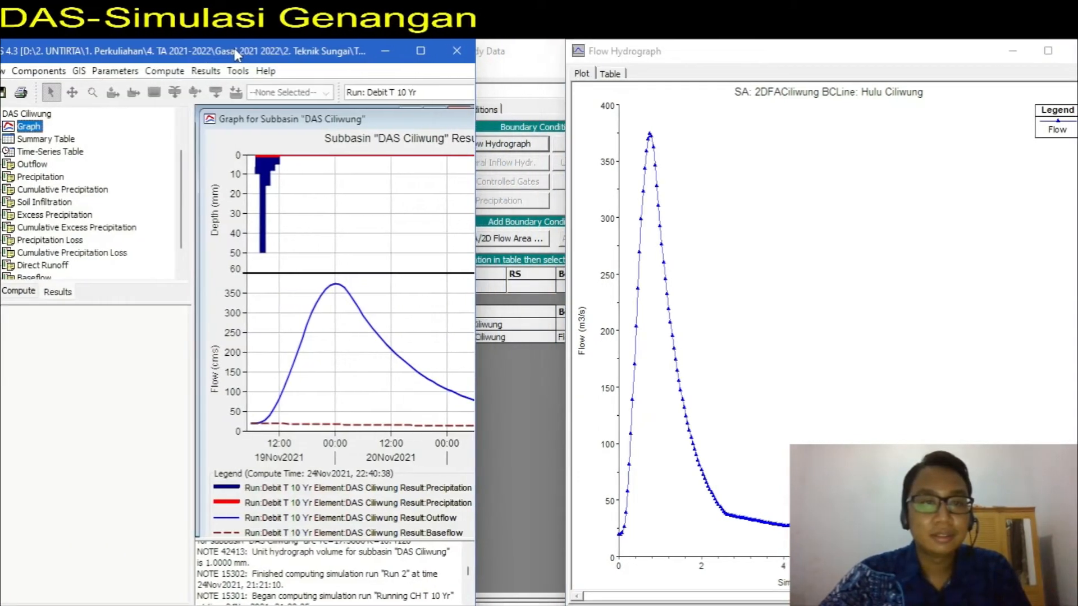
pyautogui.moveTo(476, 323); pyautogui.dragTo(565, 318)
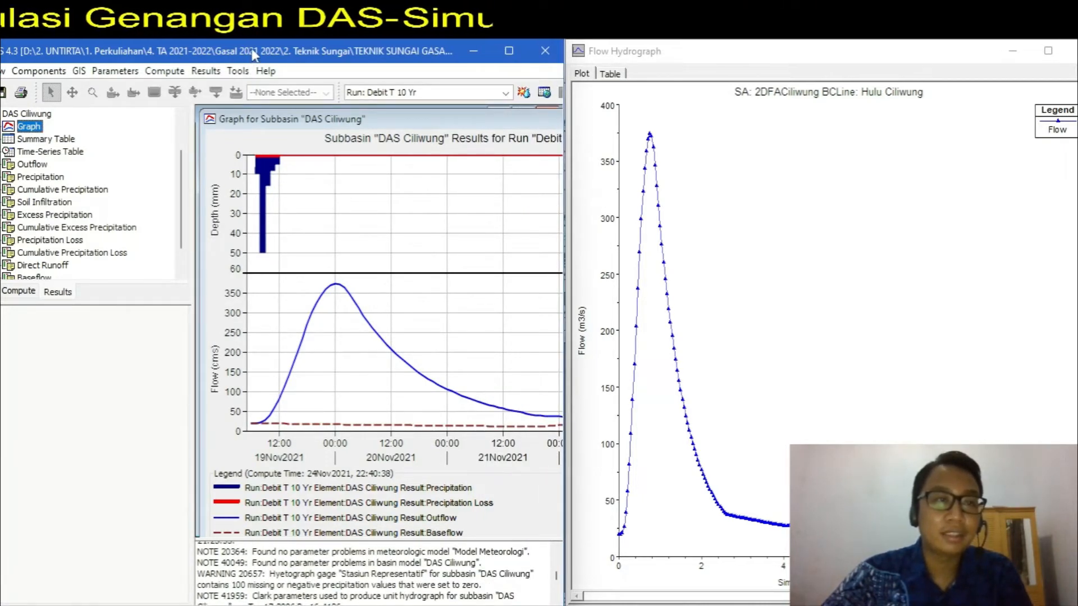
pyautogui.moveTo(254, 55); pyautogui.dragTo(119, 54)
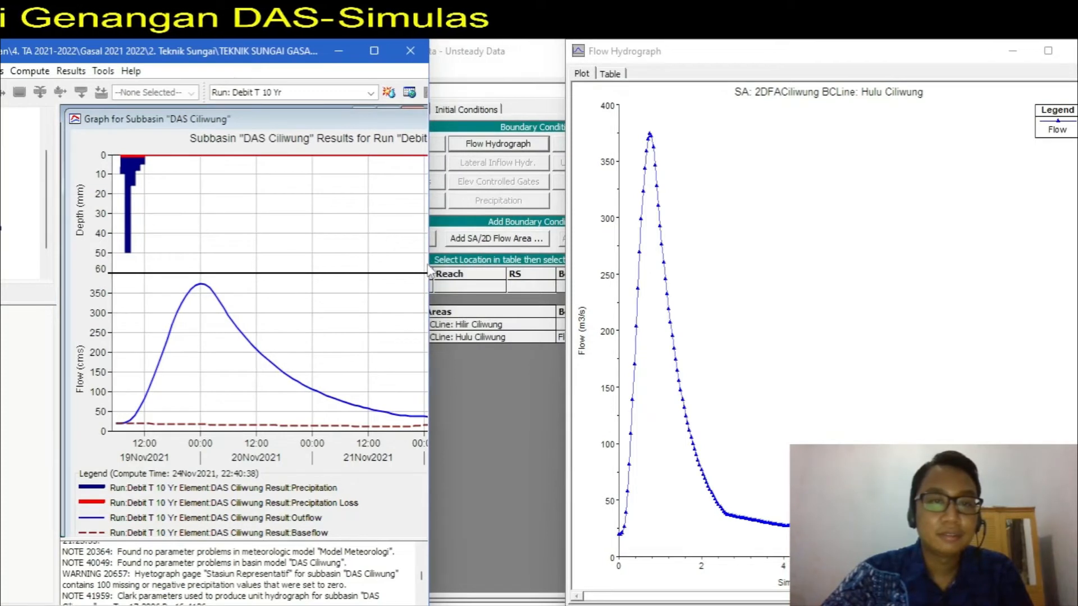
pyautogui.moveTo(429, 271); pyautogui.dragTo(564, 272)
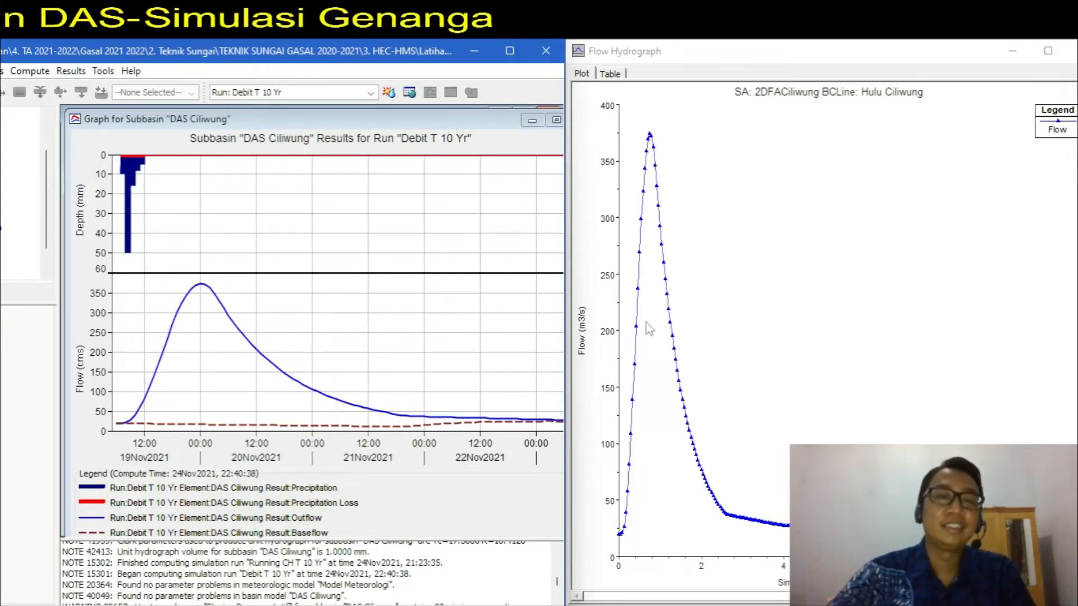
# Step: Minimize HEC-HMS and view the Hulu Ciliwung flow hydrograph plot at full screen
pyautogui.click(476, 42)
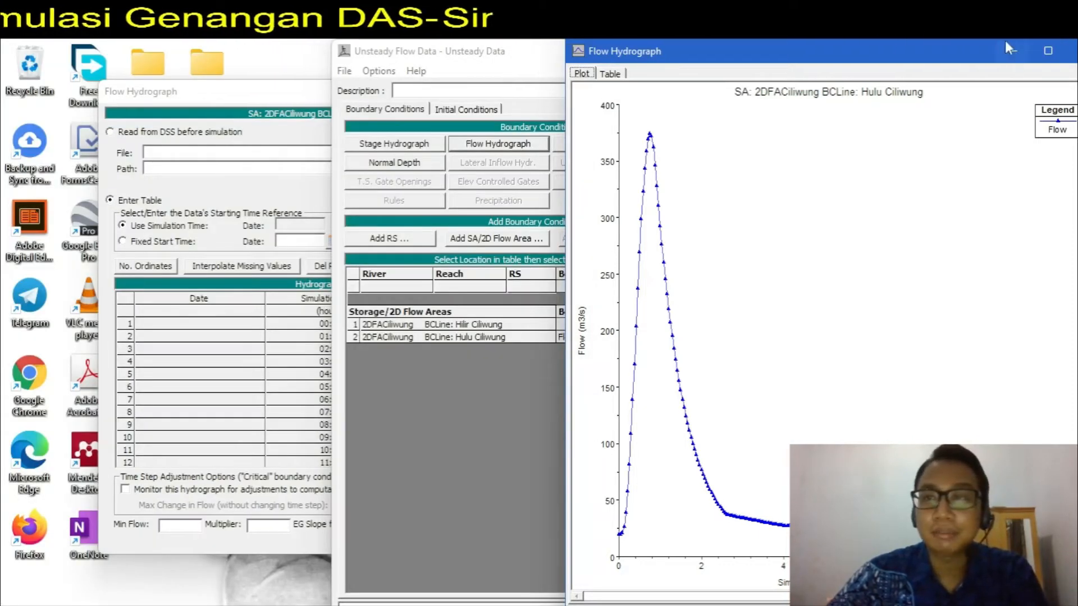
pyautogui.moveTo(952, 48); pyautogui.dragTo(830, 49)
pyautogui.click(921, 53)
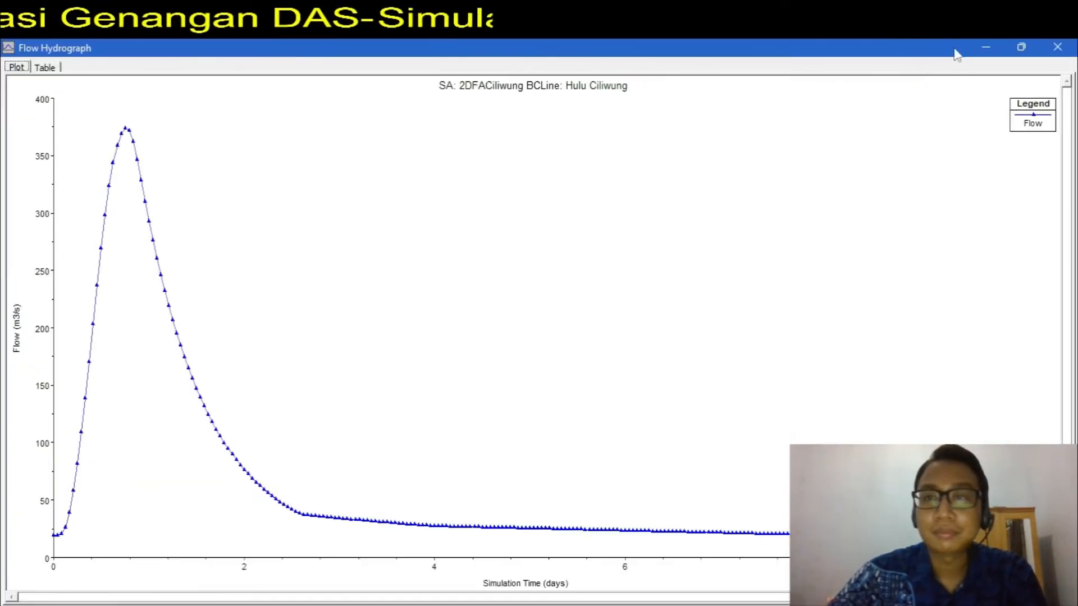
# Step: Put away the hydrograph plot, bring the Flow Hydrograph dialog into view and accept the Hulu Ciliwung hydrograph data
pyautogui.click(973, 49)
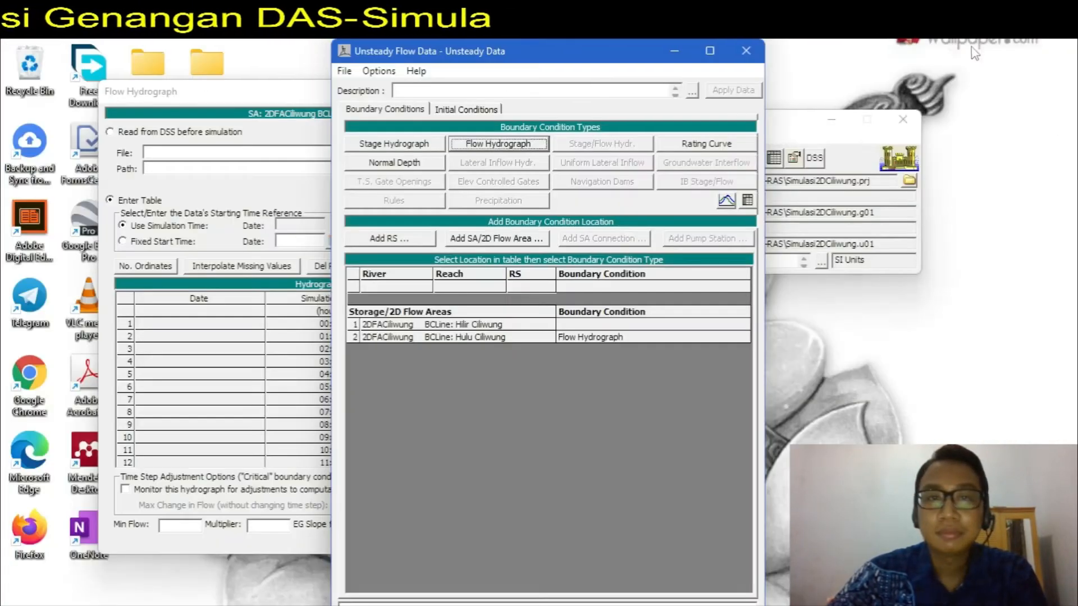
pyautogui.click(264, 89)
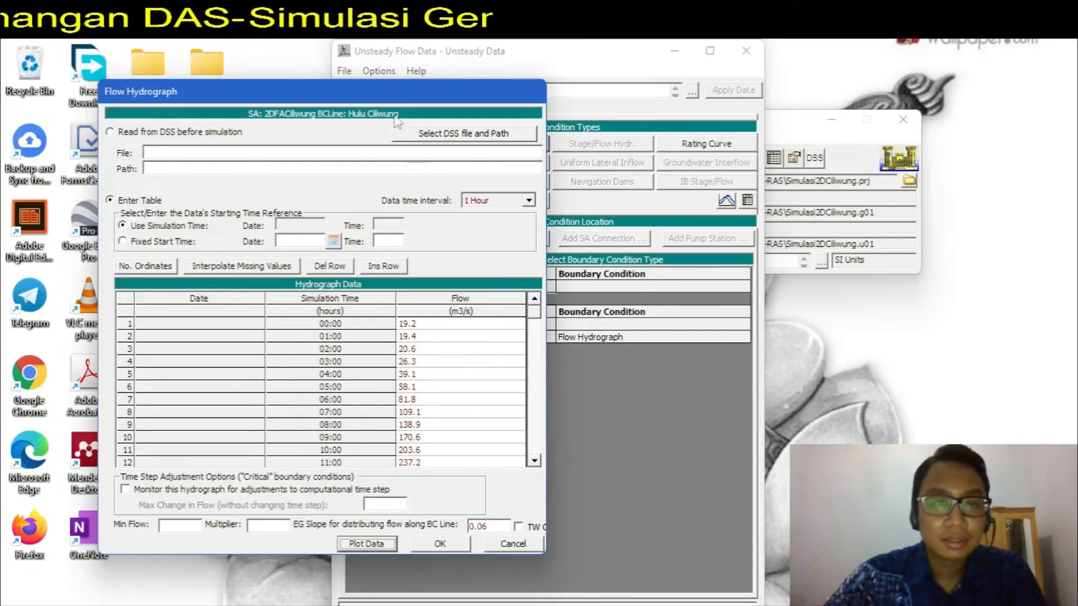
pyautogui.moveTo(395, 91); pyautogui.dragTo(621, 98)
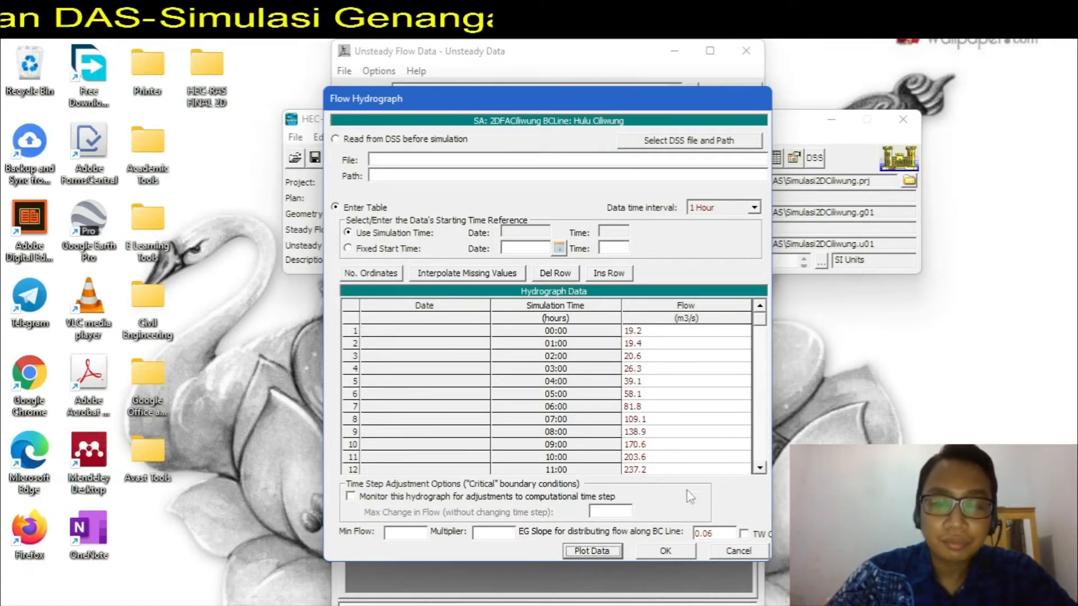
pyautogui.click(676, 555)
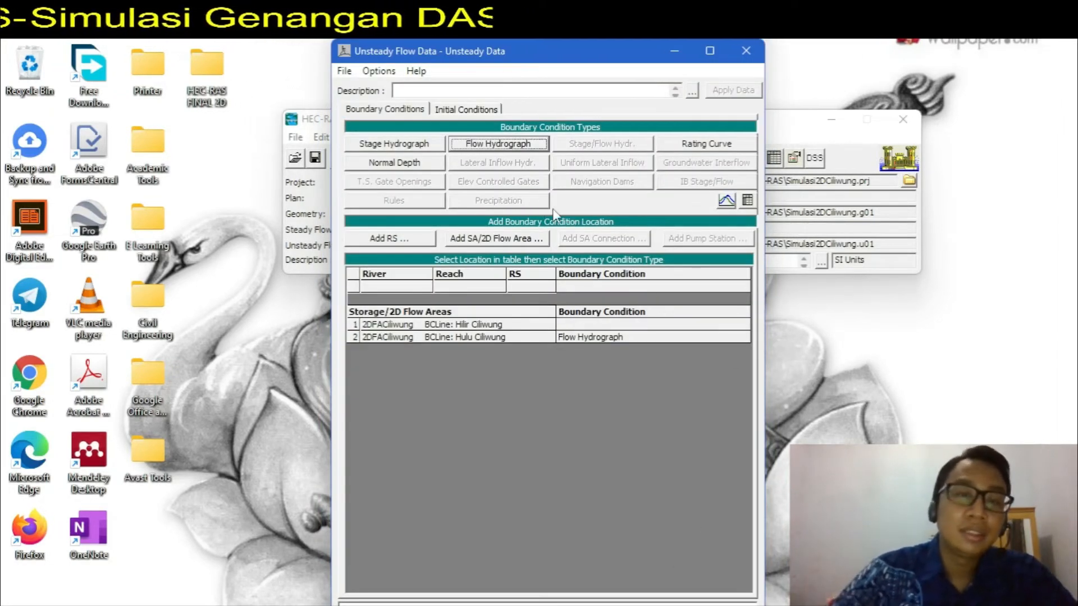
# Step: Assign a Normal Depth boundary condition to the Hilir Ciliwung BC line
pyautogui.click(589, 325)
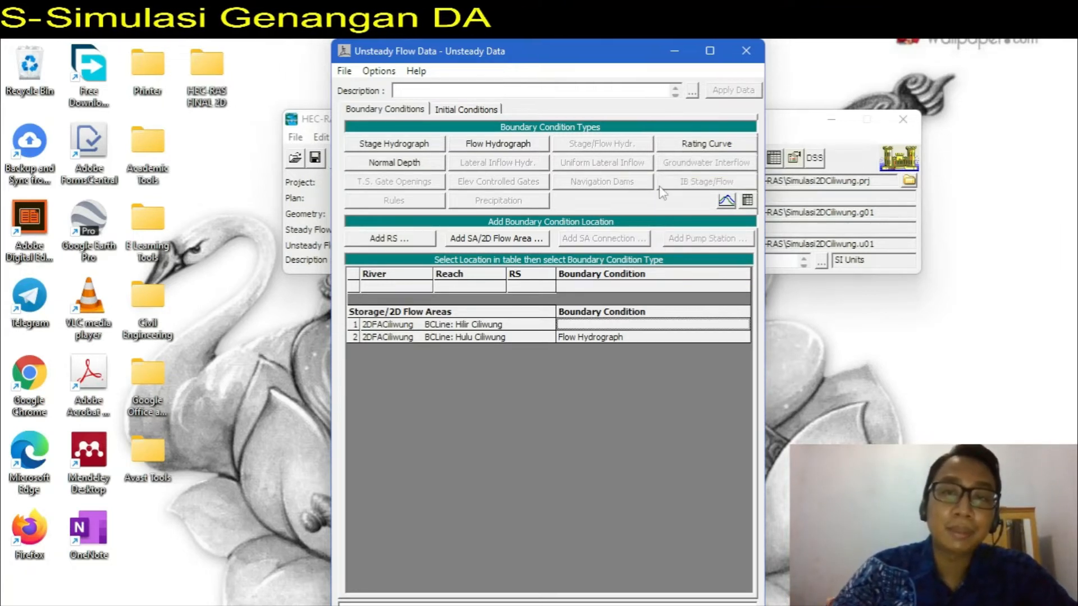
pyautogui.click(366, 166)
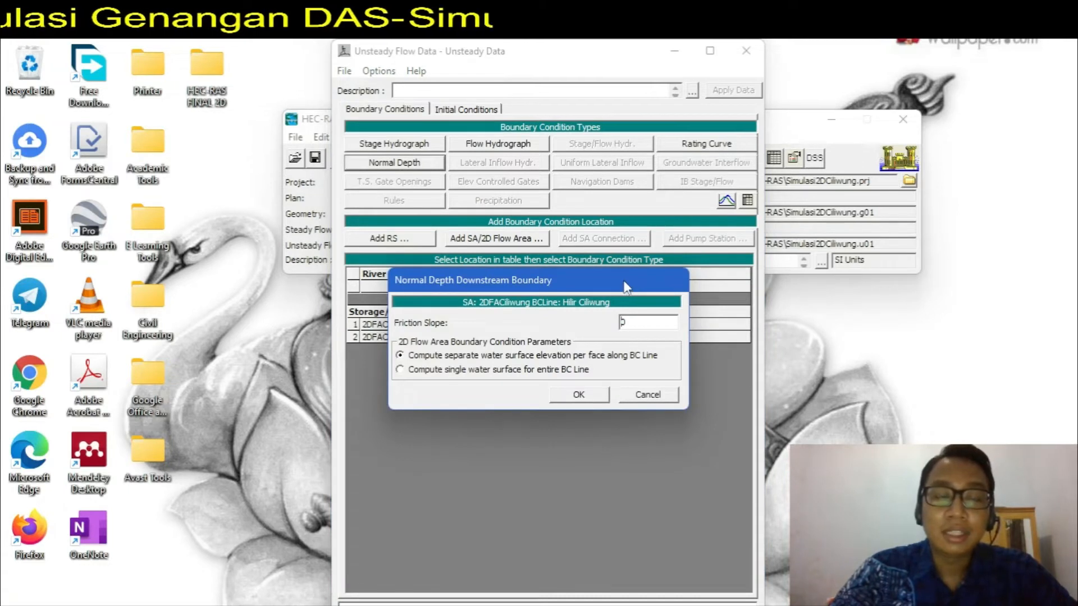
pyautogui.moveTo(626, 287); pyautogui.dragTo(581, 195)
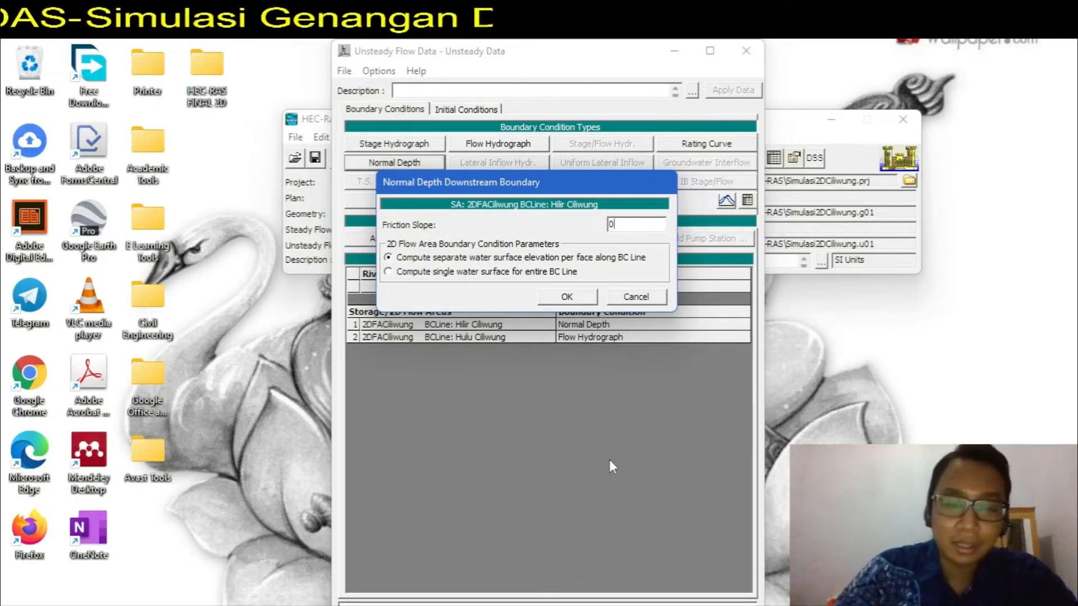
# Step: Switch to QGIS and examine the slope raster along the main river near the downstream end of the Ciliwung watershed
pyautogui.click(637, 605)
pyautogui.moveTo(306, 321); pyautogui.dragTo(447, 592)
pyautogui.moveTo(499, 288); pyautogui.dragTo(450, 589)
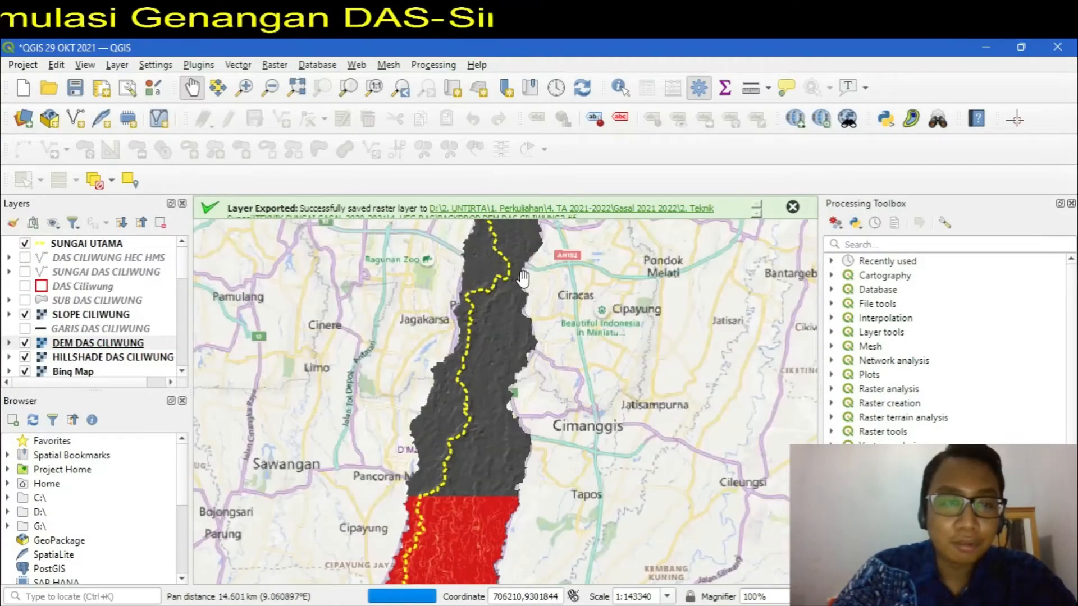
pyautogui.moveTo(523, 280); pyautogui.dragTo(454, 588)
pyautogui.moveTo(439, 286); pyautogui.dragTo(462, 591)
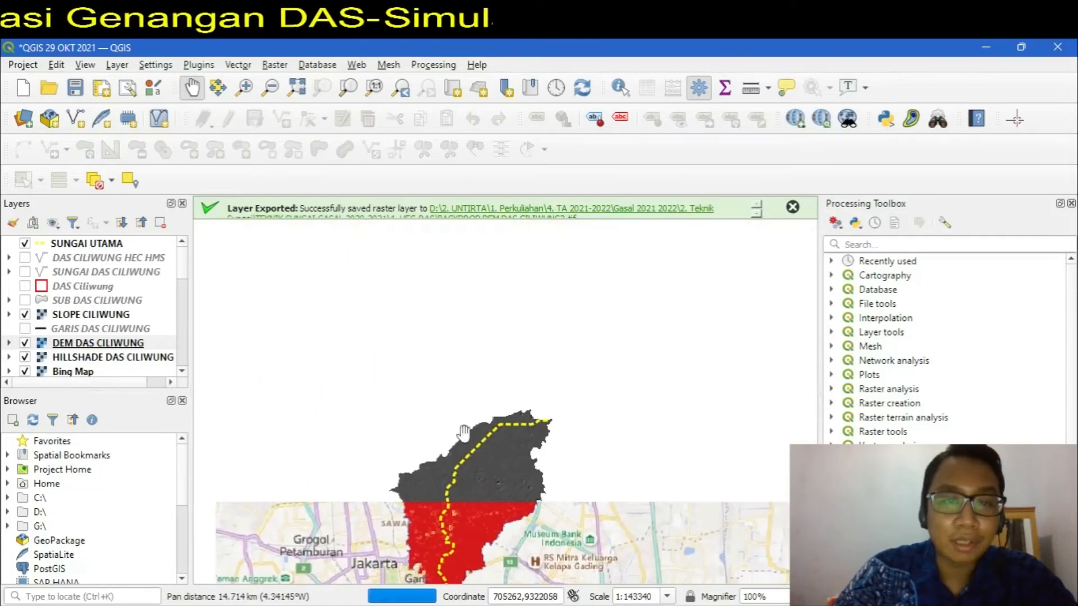
pyautogui.scroll(5, 464, 432)
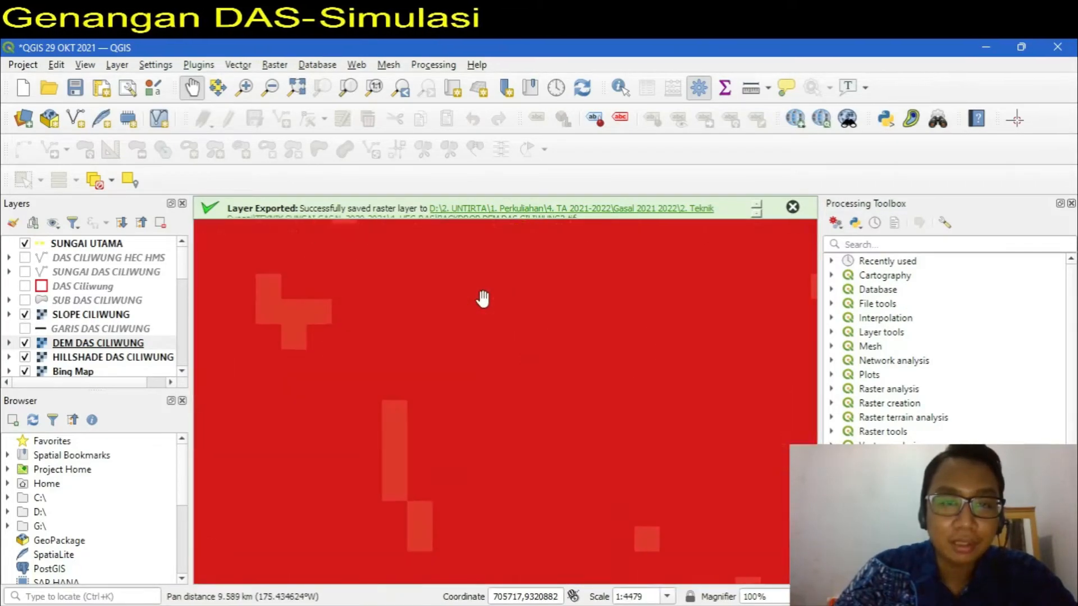
pyautogui.scroll(-2, 483, 299)
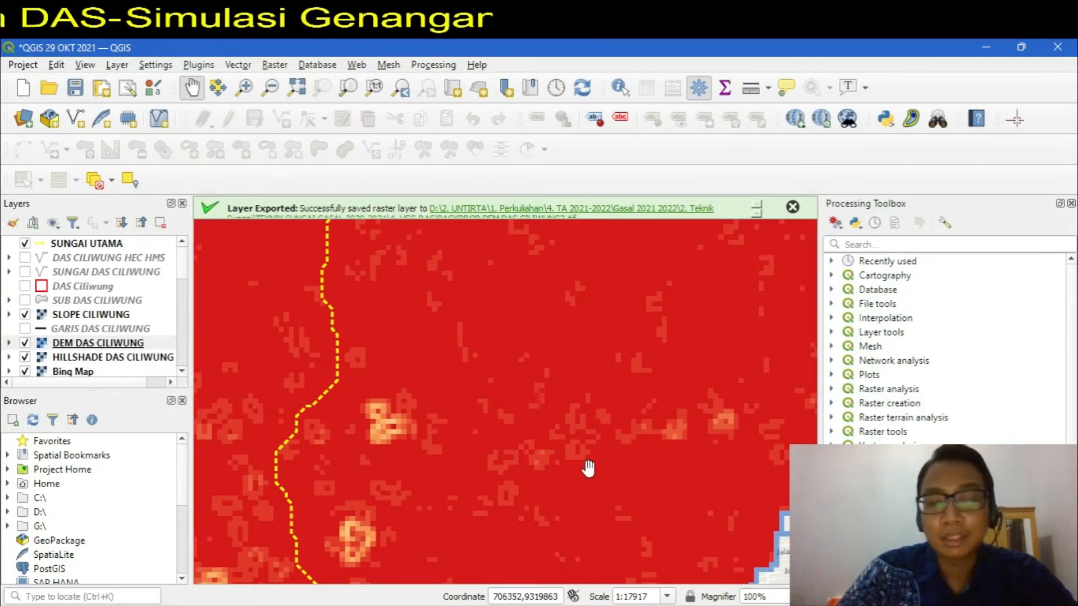
pyautogui.moveTo(682, 605)
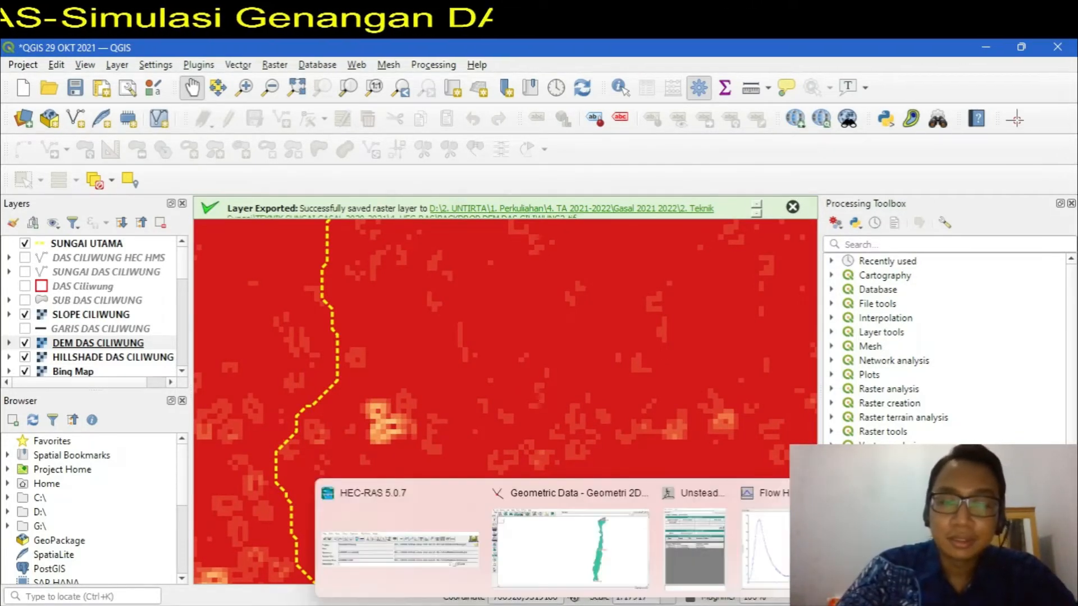
# Step: Return to HEC-RAS, minimize QGIS and set the Hilir Ciliwung normal depth friction slope to 0.015
pyautogui.click(694, 548)
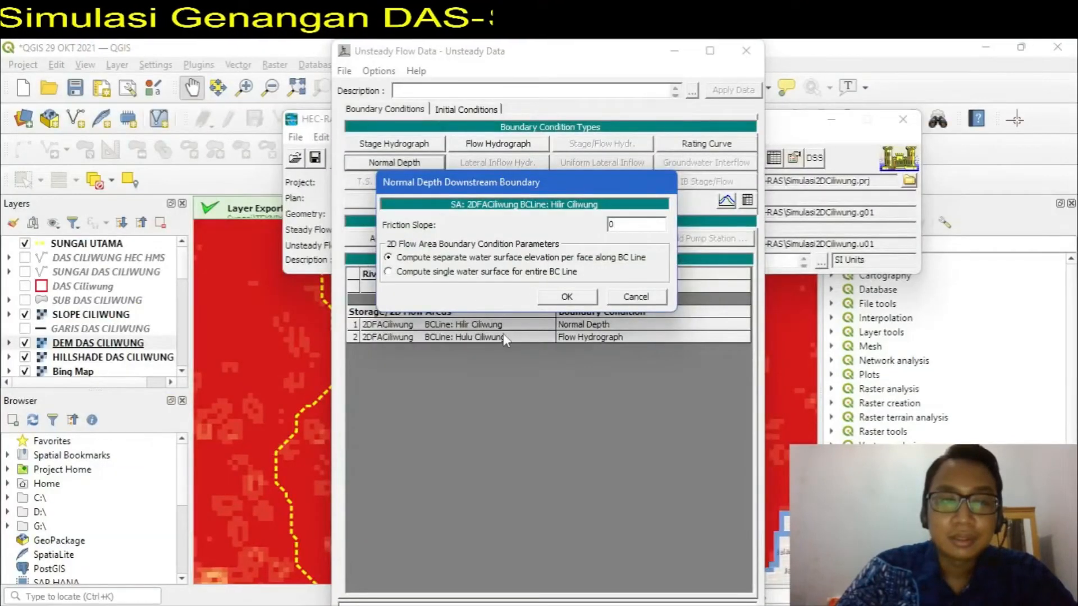
pyautogui.click(990, 53)
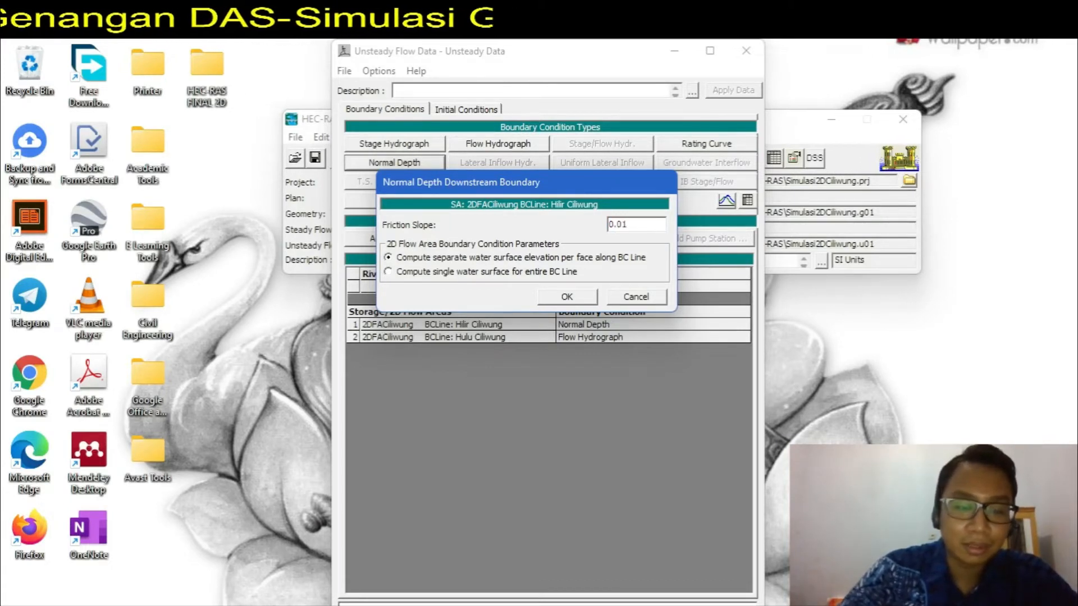
pyautogui.write('5')
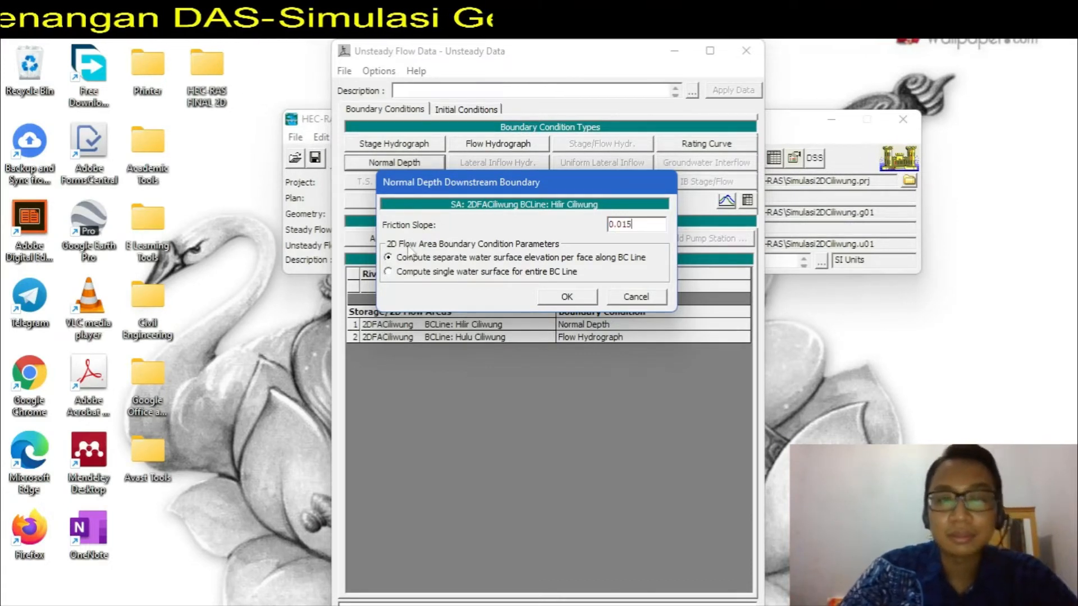
pyautogui.click(566, 297)
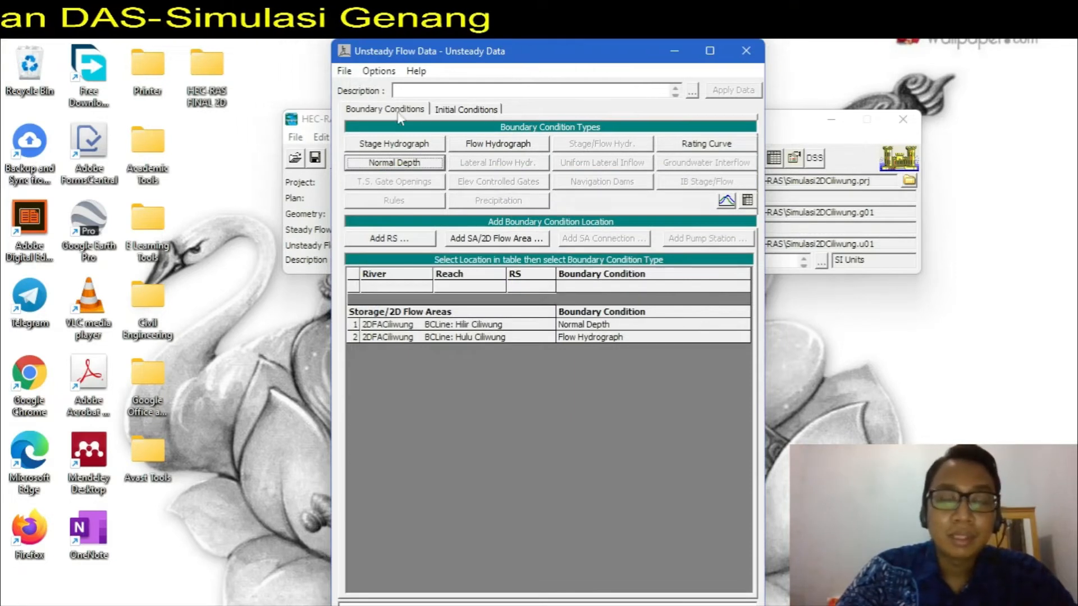
# Step: Save the unsteady flow data and close its editor
pyautogui.click(344, 71)
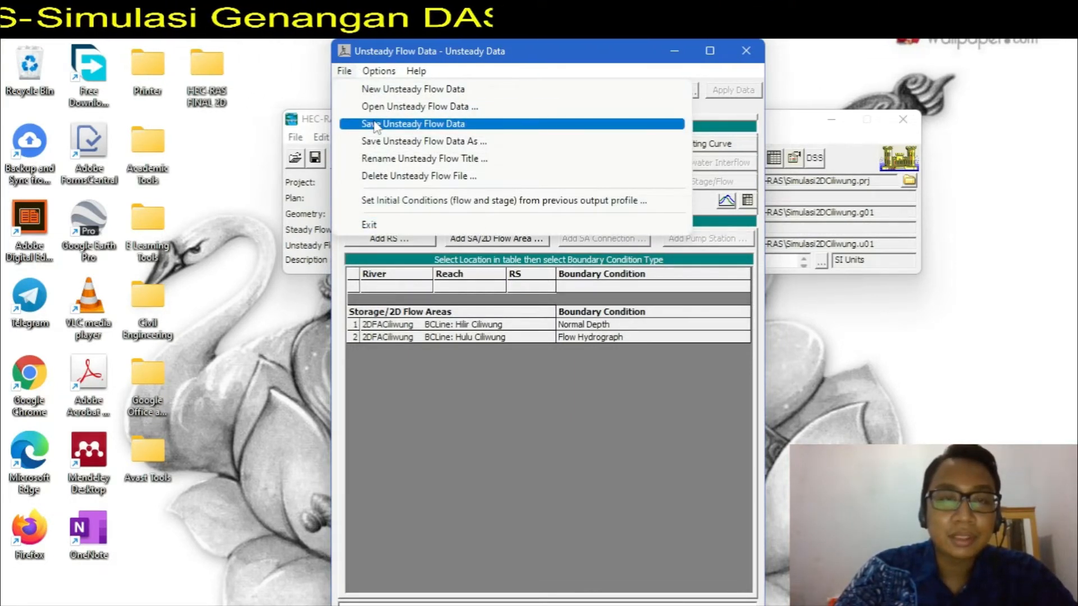
pyautogui.click(375, 125)
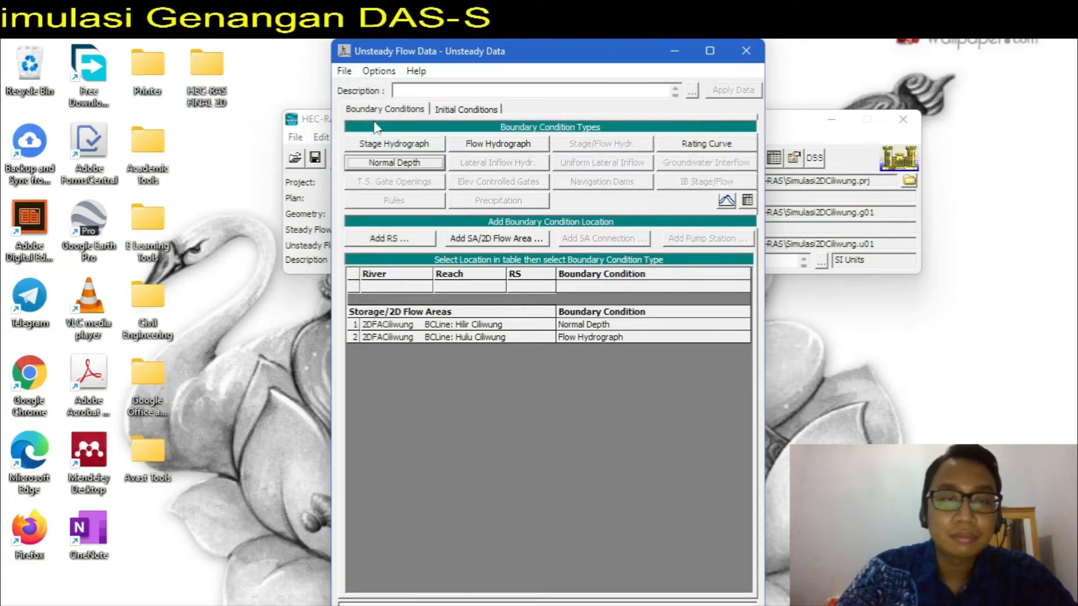
pyautogui.click(345, 72)
pyautogui.click(372, 125)
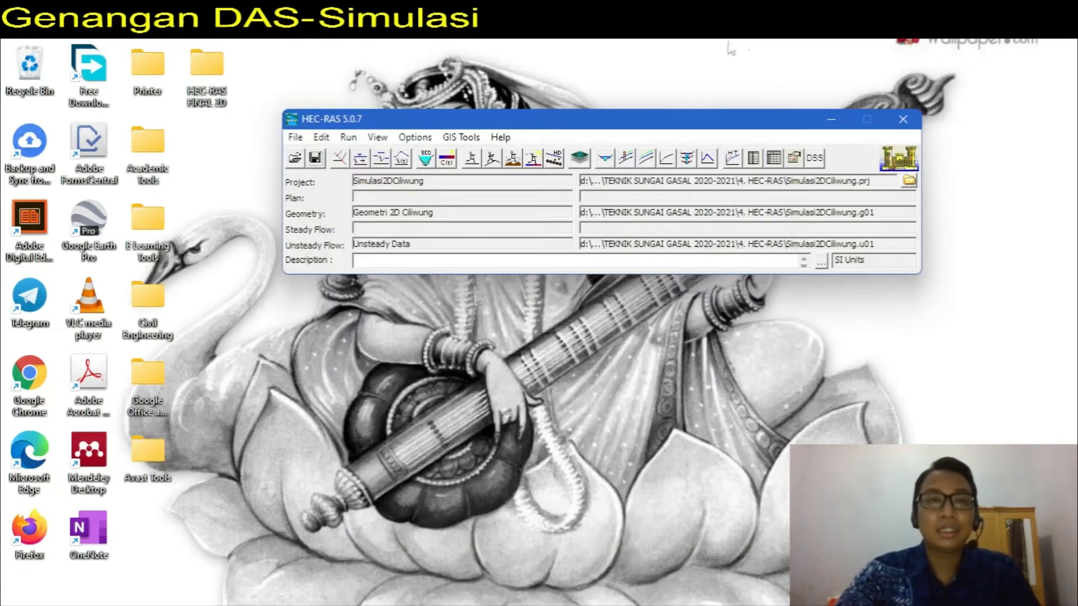
pyautogui.click(747, 50)
# Step: Reposition the main HEC-RAS window and close the Geometric Data editor for Geometri 2D Ciliwung
pyautogui.moveTo(387, 123); pyautogui.dragTo(366, 98)
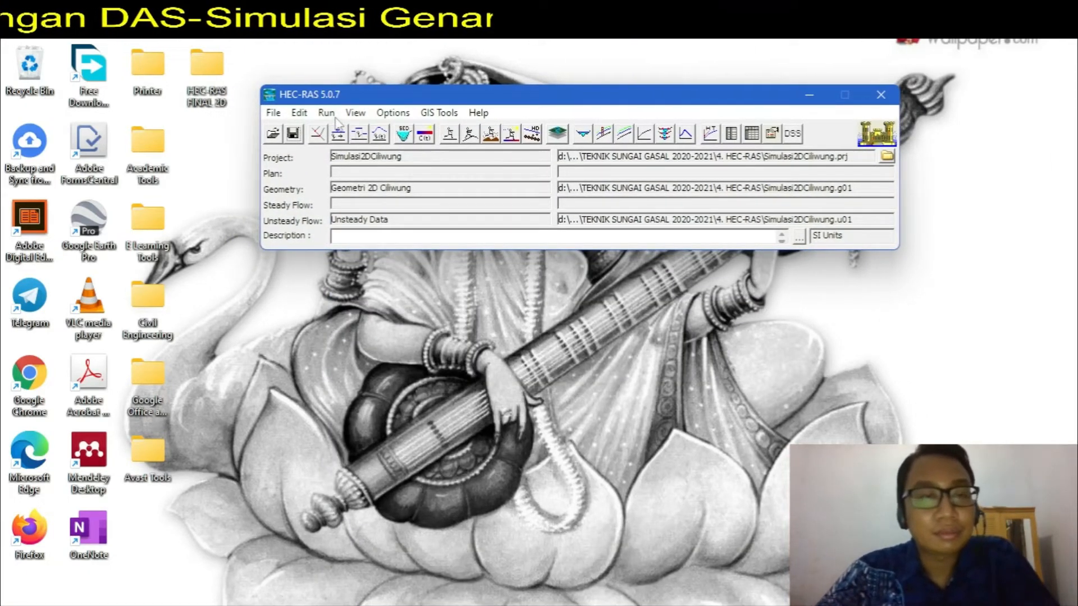
pyautogui.moveTo(786, 604)
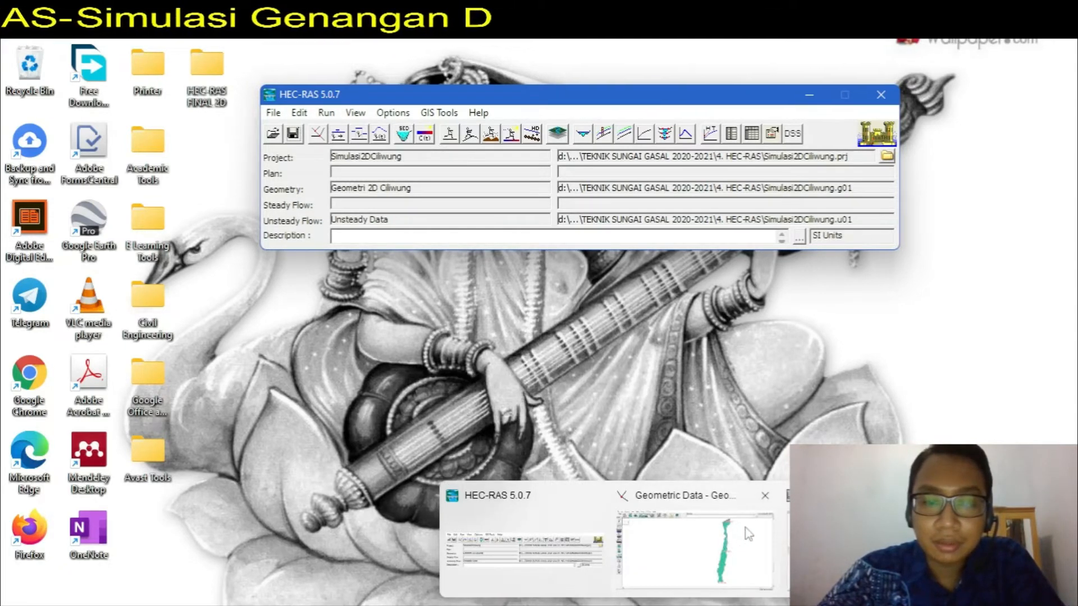
pyautogui.click(748, 533)
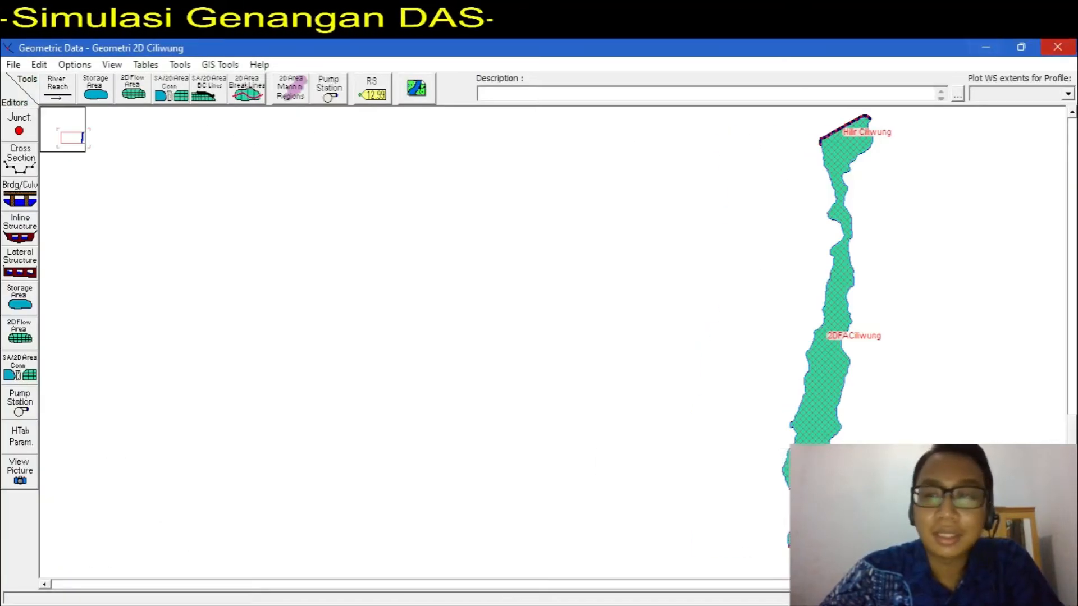
pyautogui.click(1055, 52)
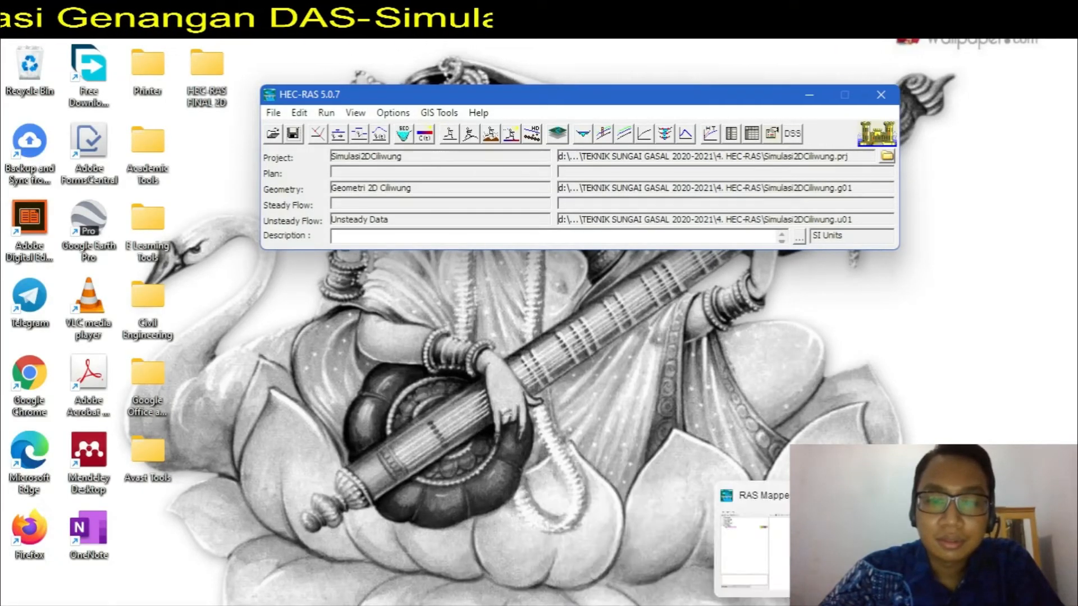
pyautogui.moveTo(710, 550)
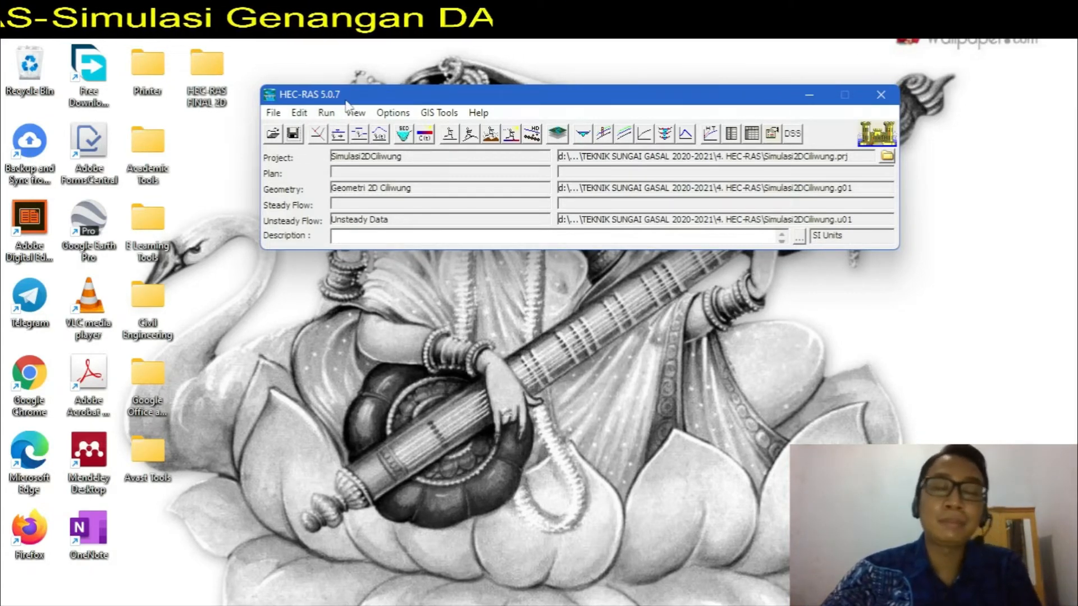
# Step: Create a new unsteady flow analysis plan titled "Simulasi Q T 10 Yr" with the short identifier 10-Yr
pyautogui.click(330, 114)
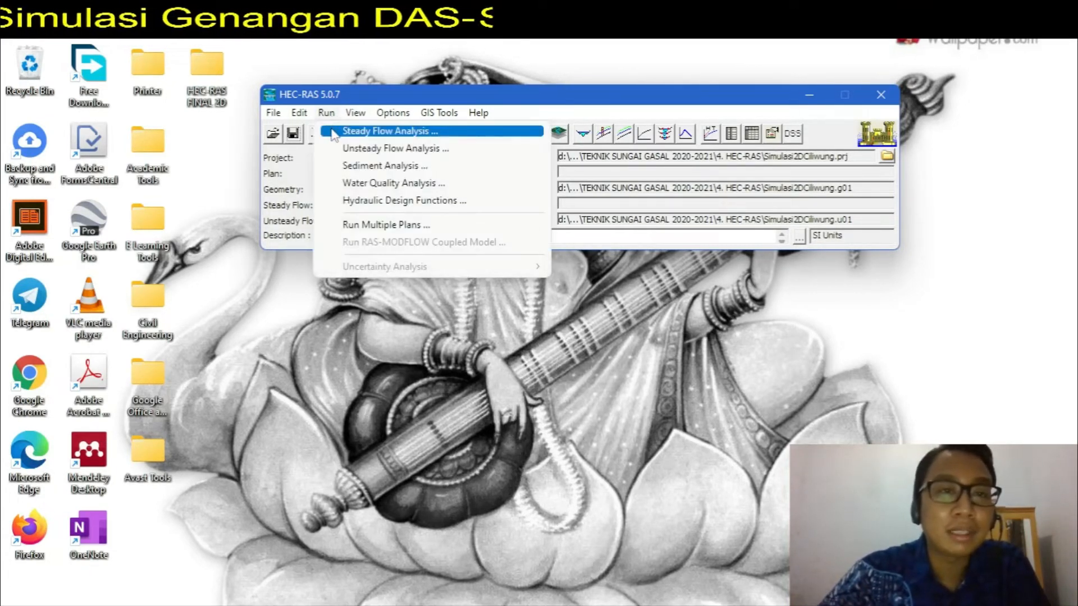
pyautogui.click(363, 150)
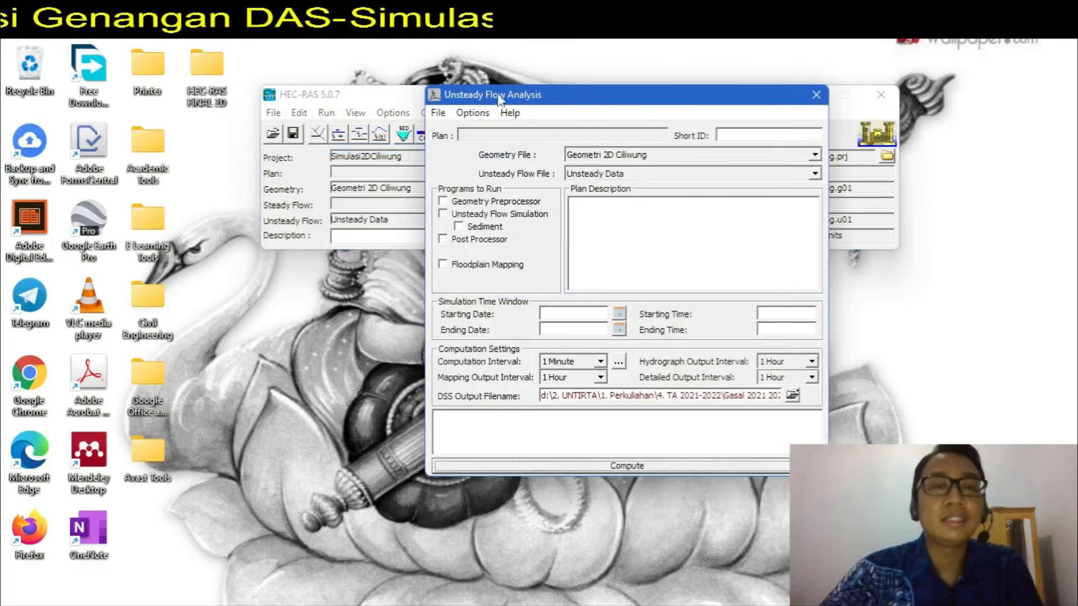
pyautogui.click(439, 114)
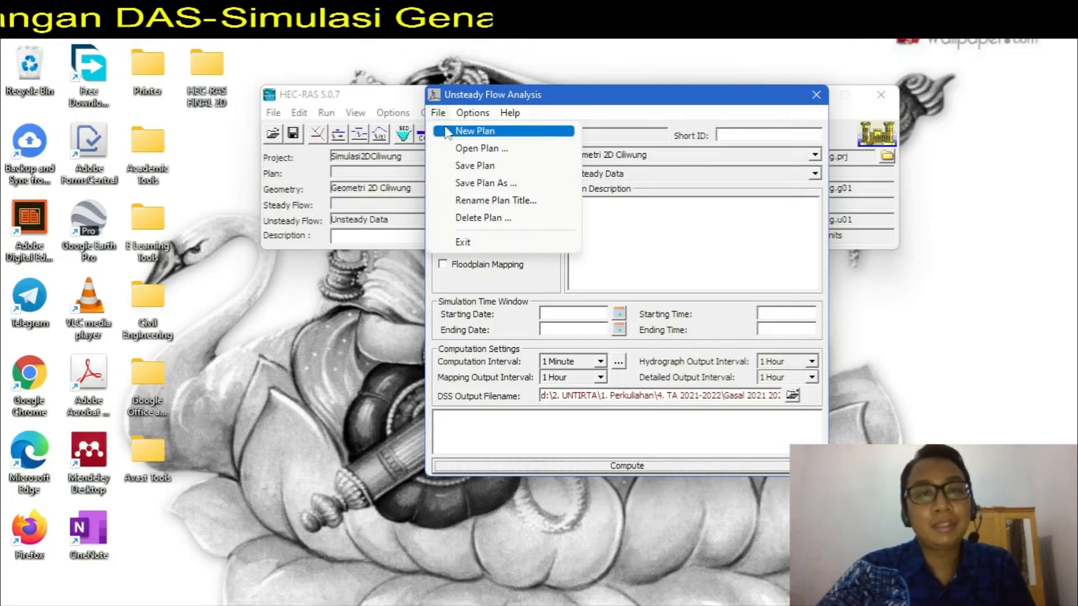
pyautogui.click(452, 131)
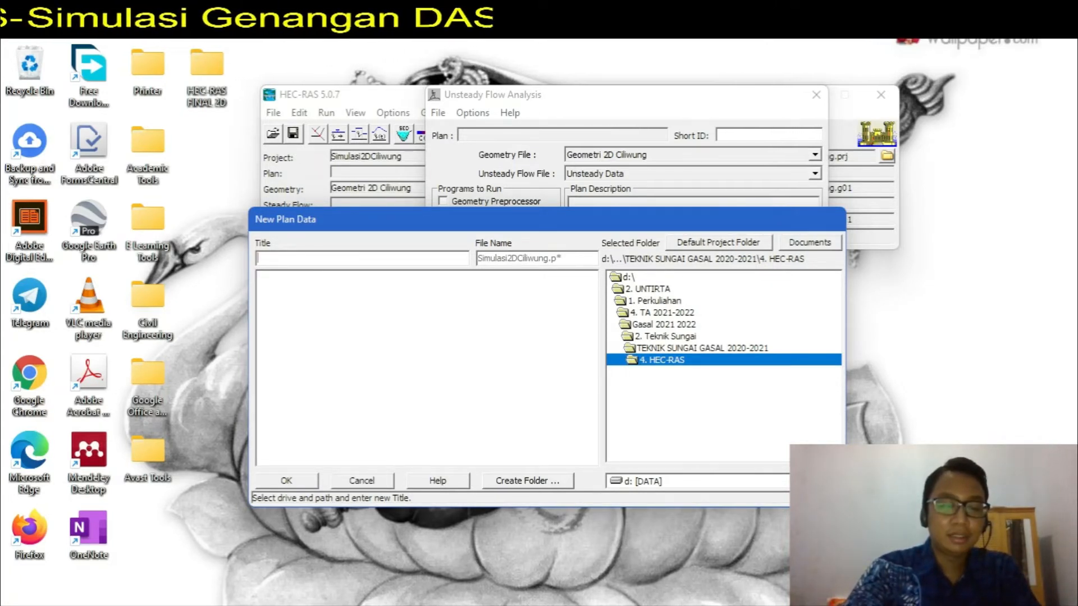
pyautogui.write('Simulasi')
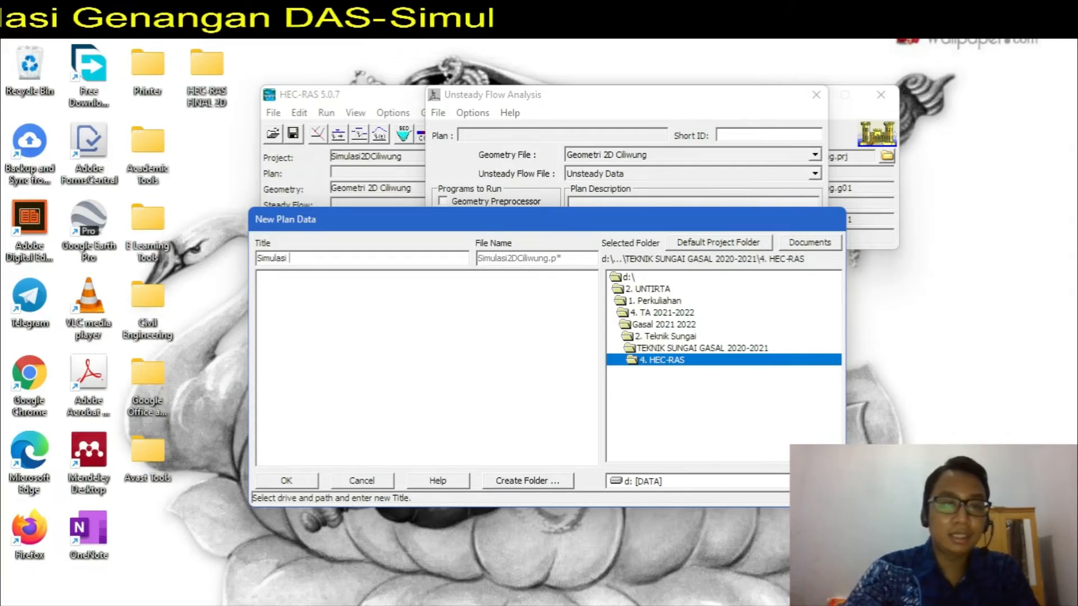
pyautogui.write(' Q T 10 Yr')
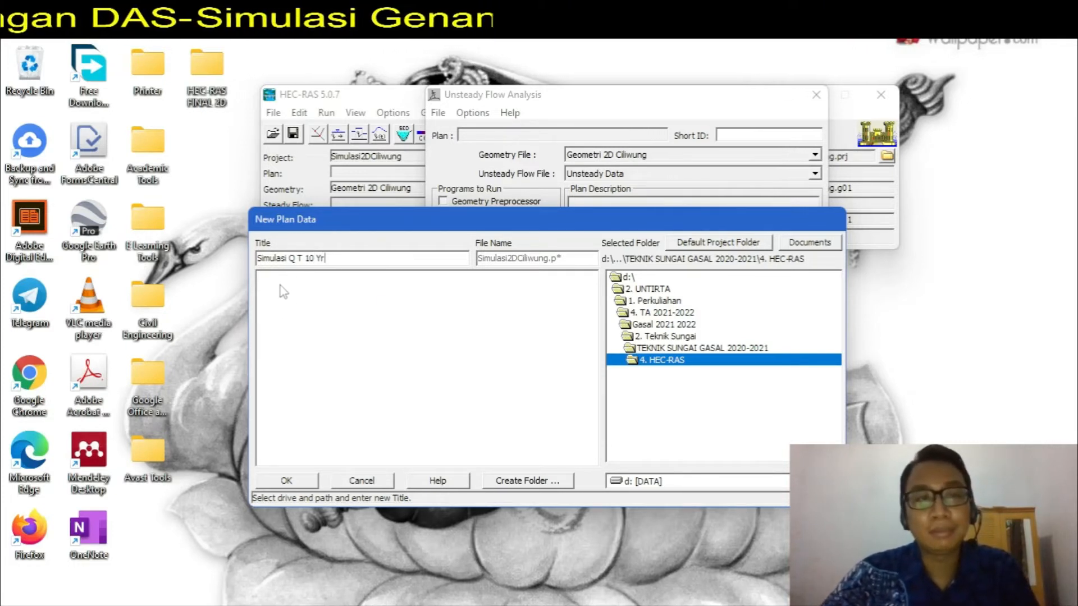
pyautogui.click(306, 484)
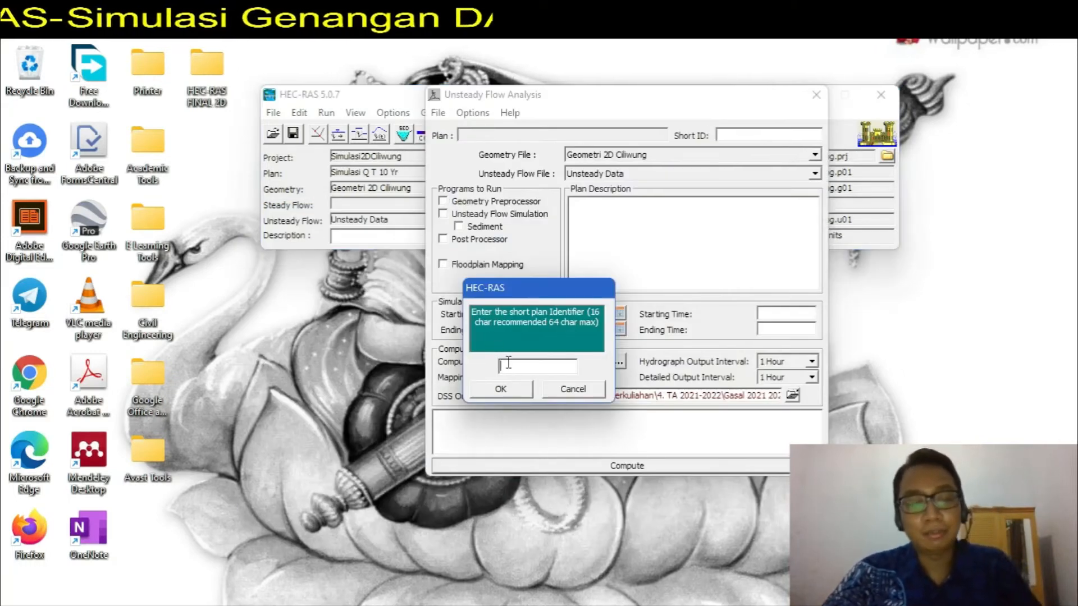
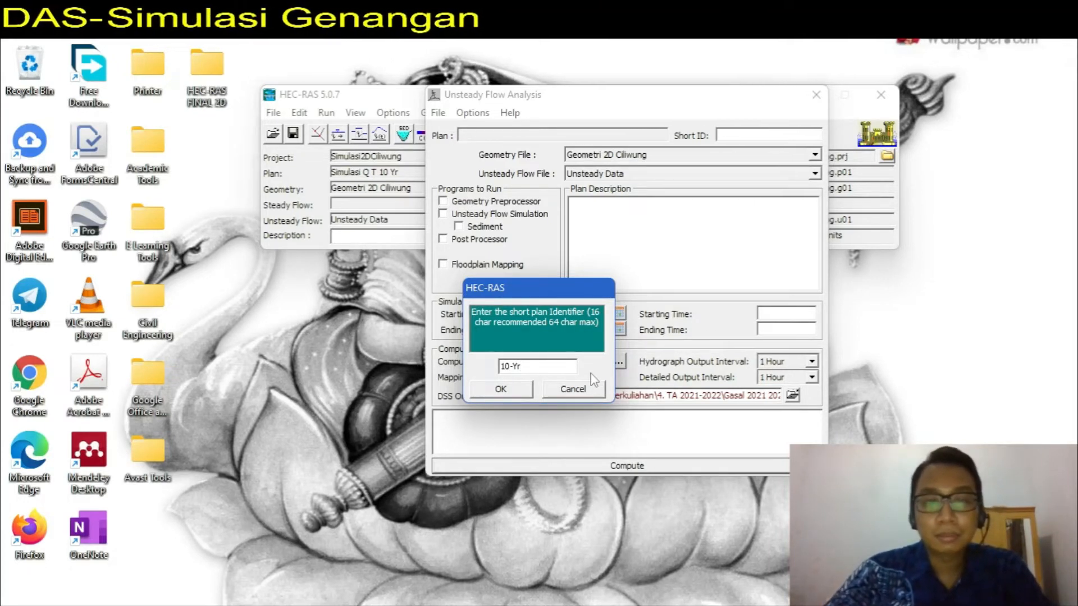
pyautogui.click(507, 391)
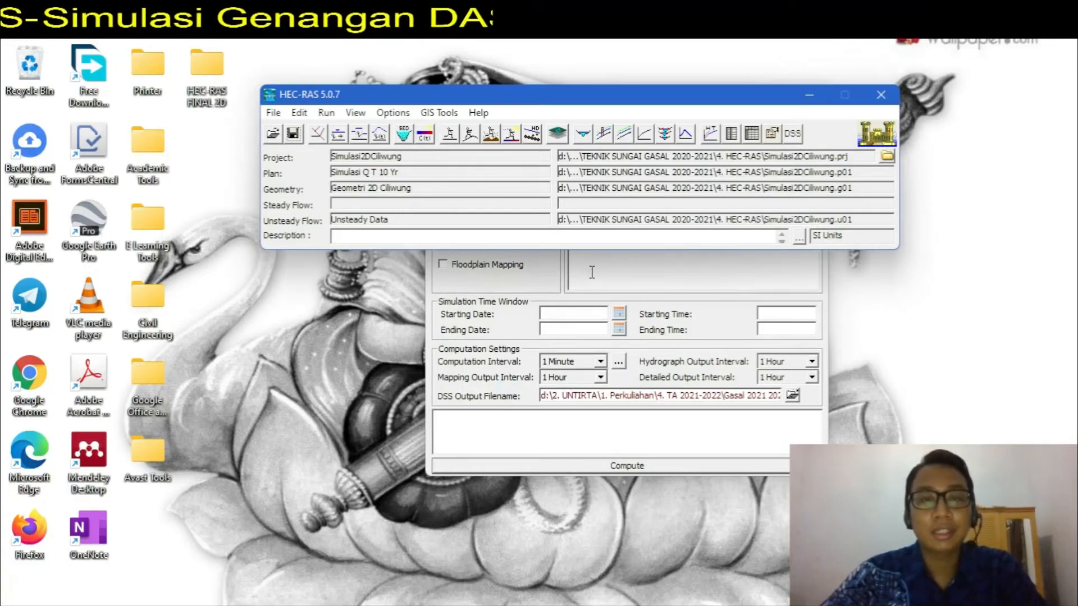
# Step: Enable Geometry Preprocessor, Unsteady Flow Simulation, Post Processor and Floodplain Mapping for the Simulasi Q T 10 Yr plan
pyautogui.click(568, 275)
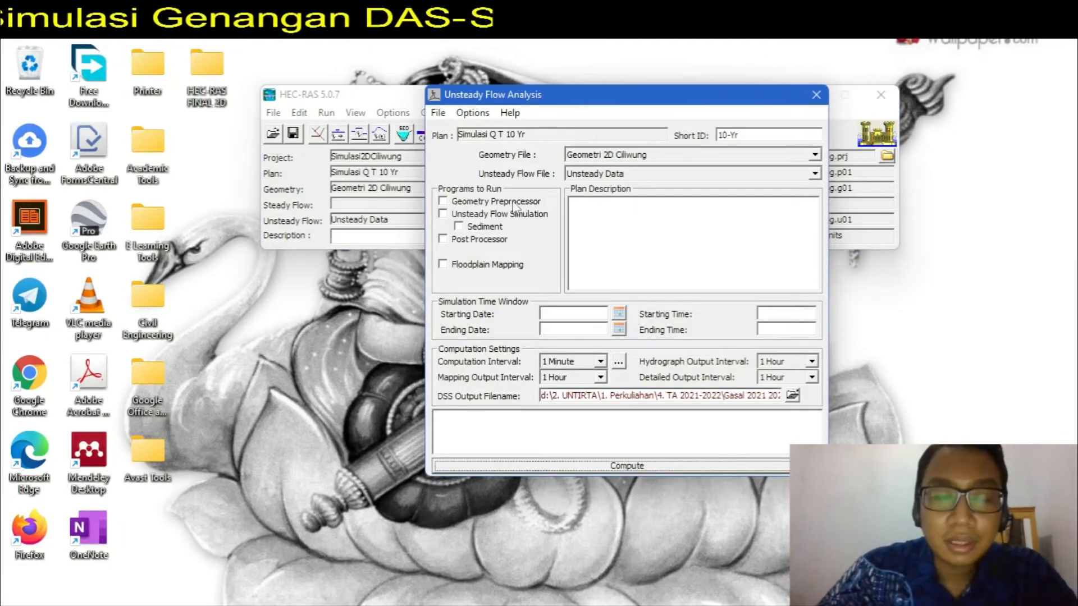
pyautogui.click(443, 201)
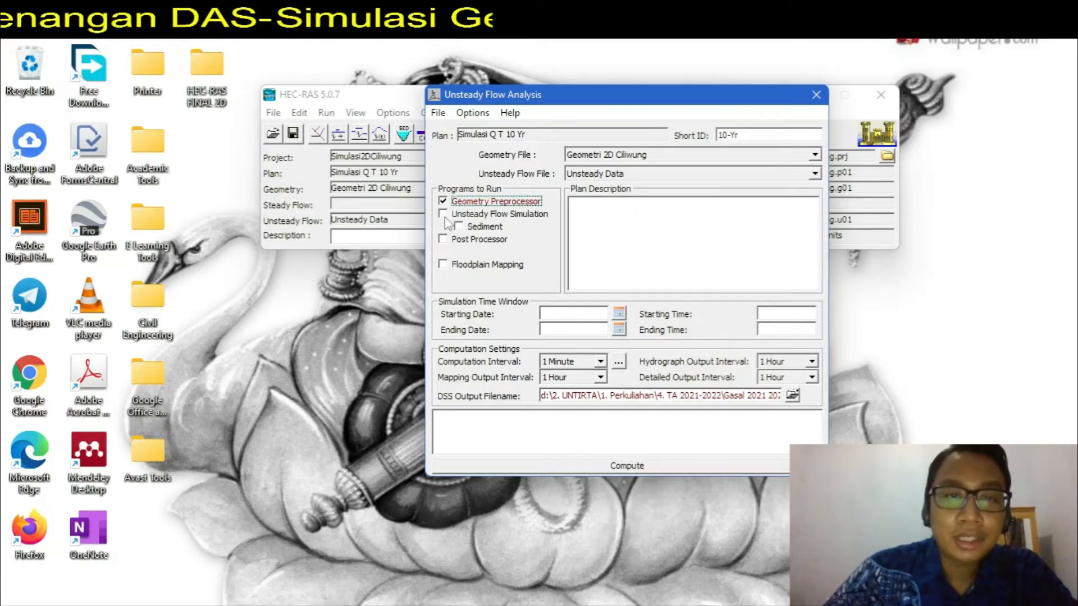
pyautogui.click(443, 215)
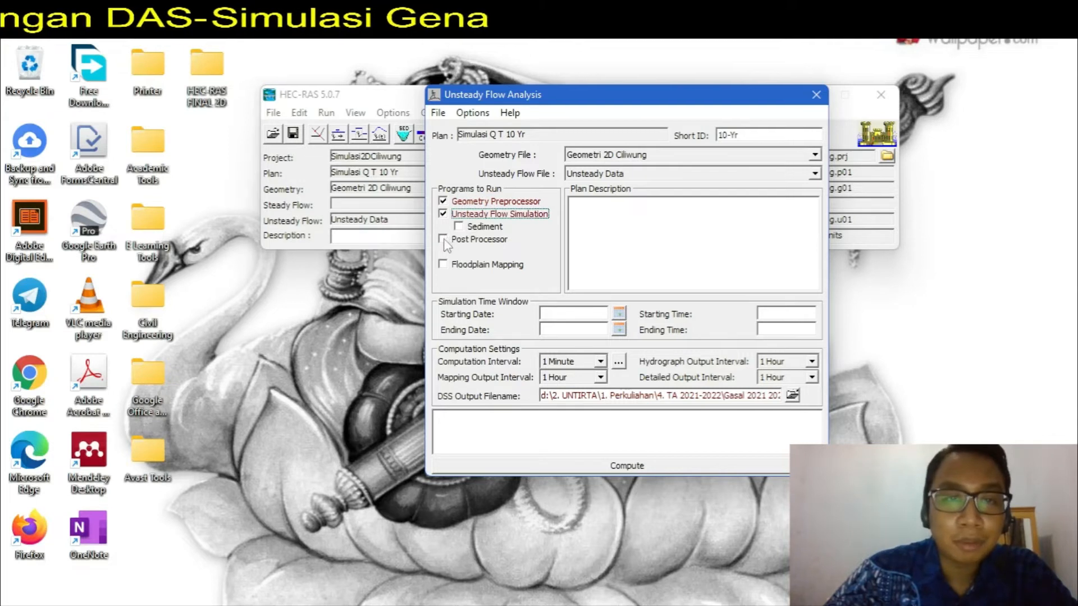
pyautogui.click(443, 240)
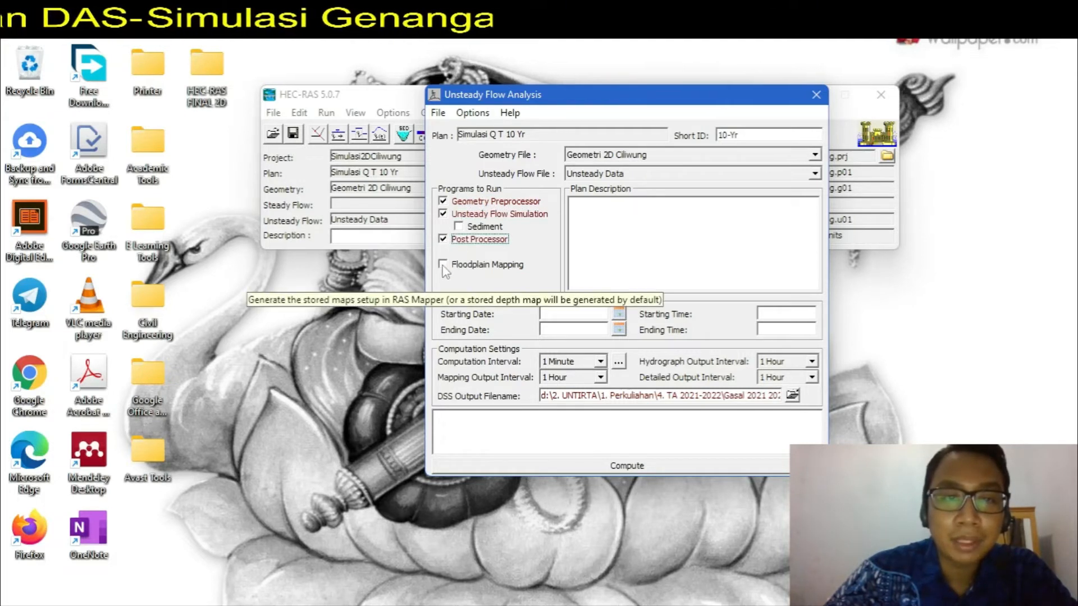
pyautogui.click(443, 265)
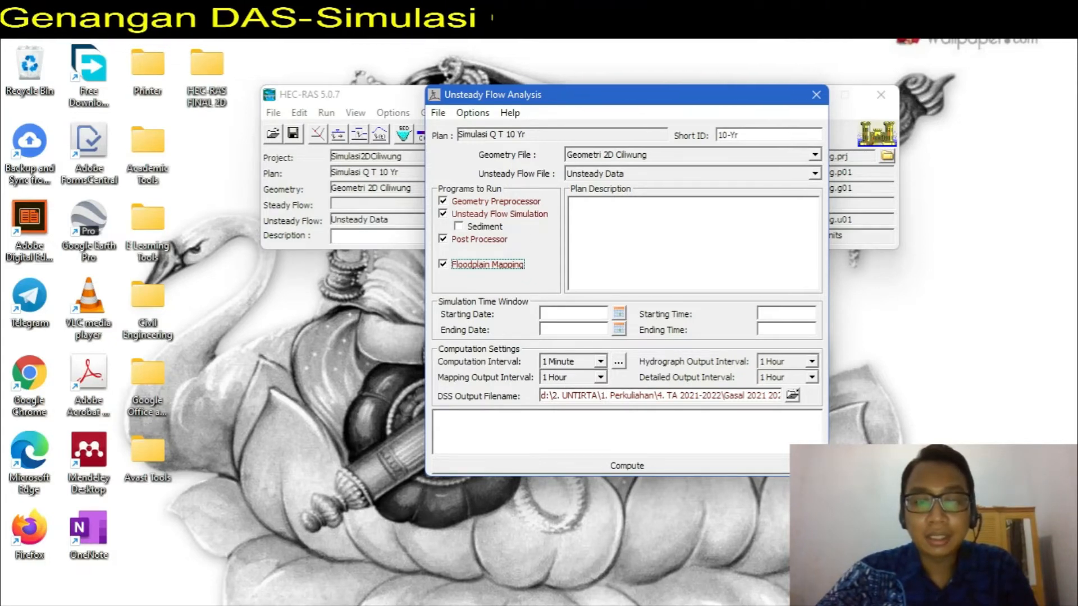
# Step: Switch to HEC-HMS, maximize it and open the time-series table of the DAS Ciliwung subbasin for run Debit T 10 Yr
pyautogui.click(661, 605)
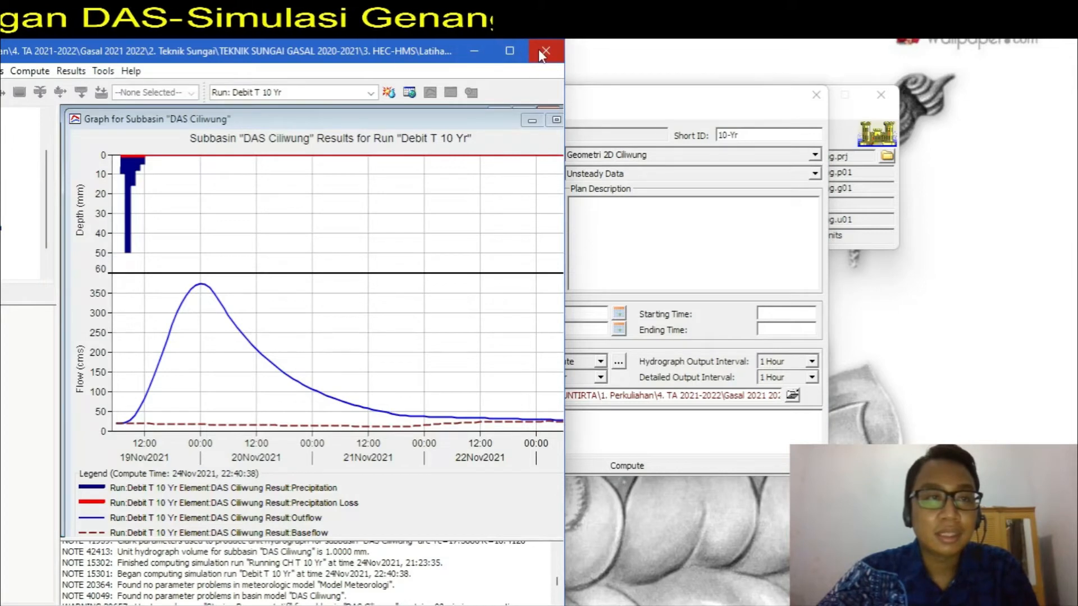
pyautogui.click(556, 119)
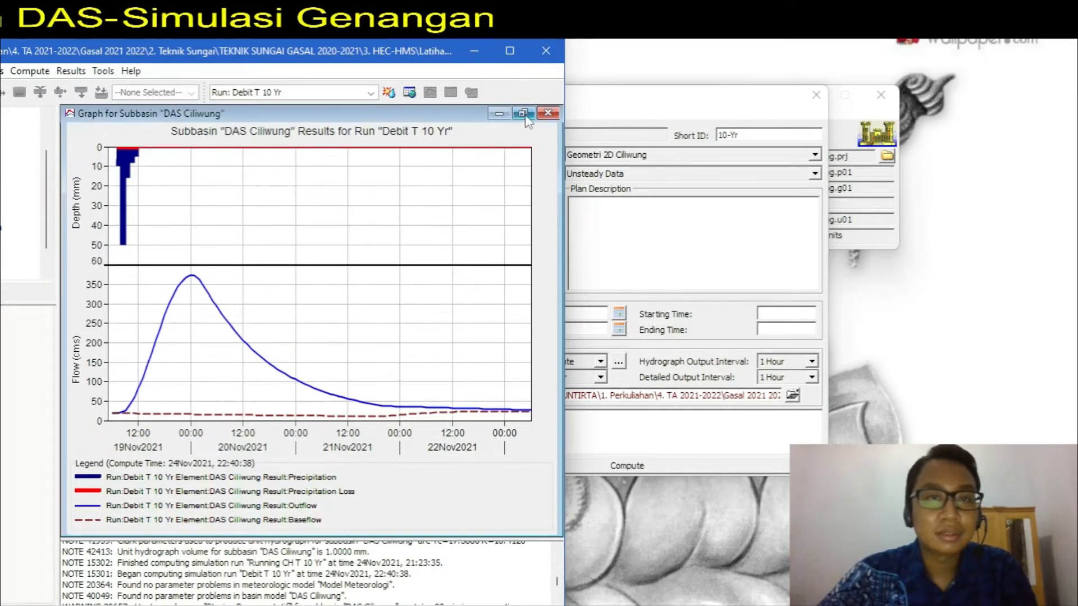
pyautogui.click(510, 51)
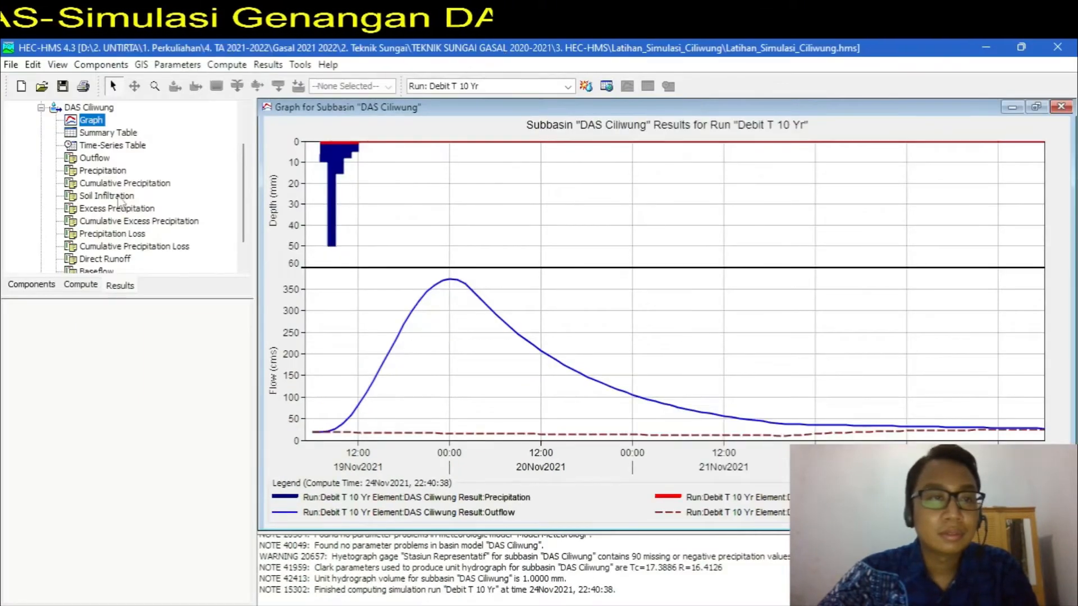
pyautogui.click(112, 145)
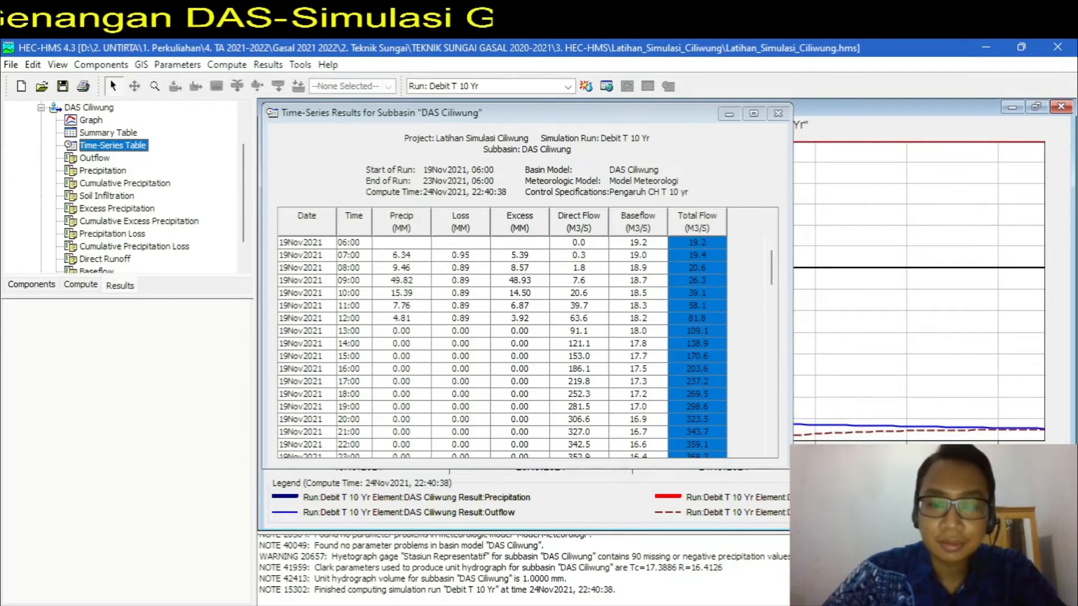
# Step: Return to the HEC-RAS Unsteady Flow Analysis and set the simulation start to 19NOV2021 at 0600
pyautogui.moveTo(786, 605)
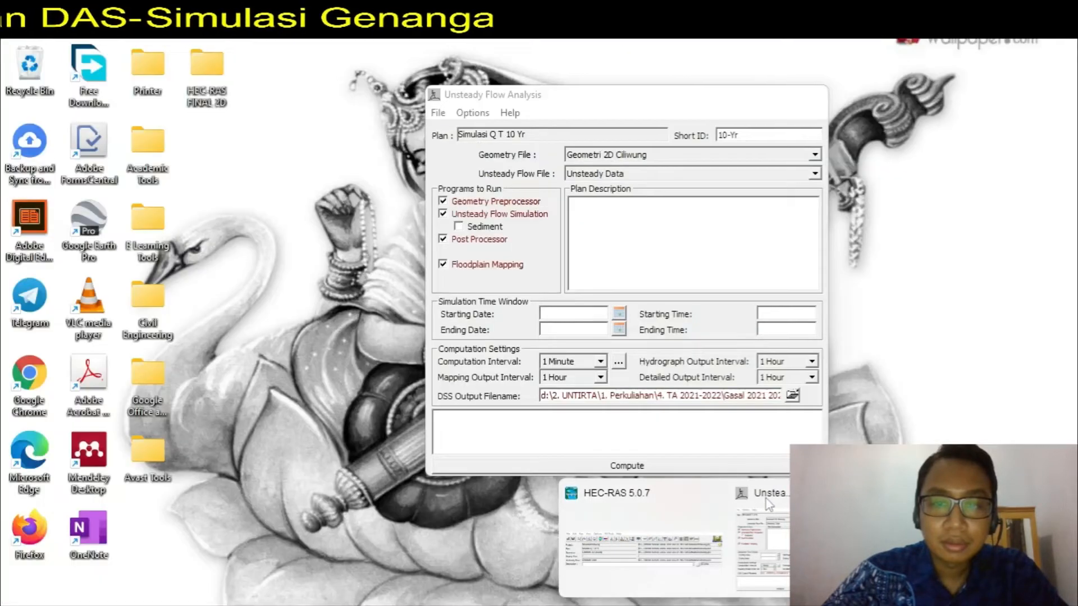
pyautogui.click(768, 504)
pyautogui.click(618, 315)
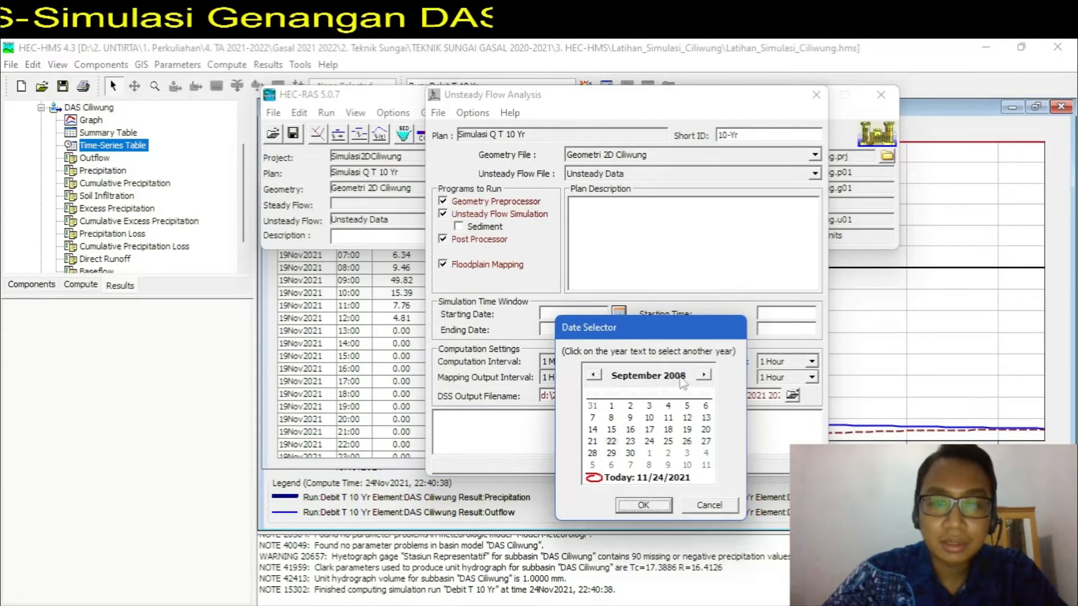
pyautogui.click(627, 479)
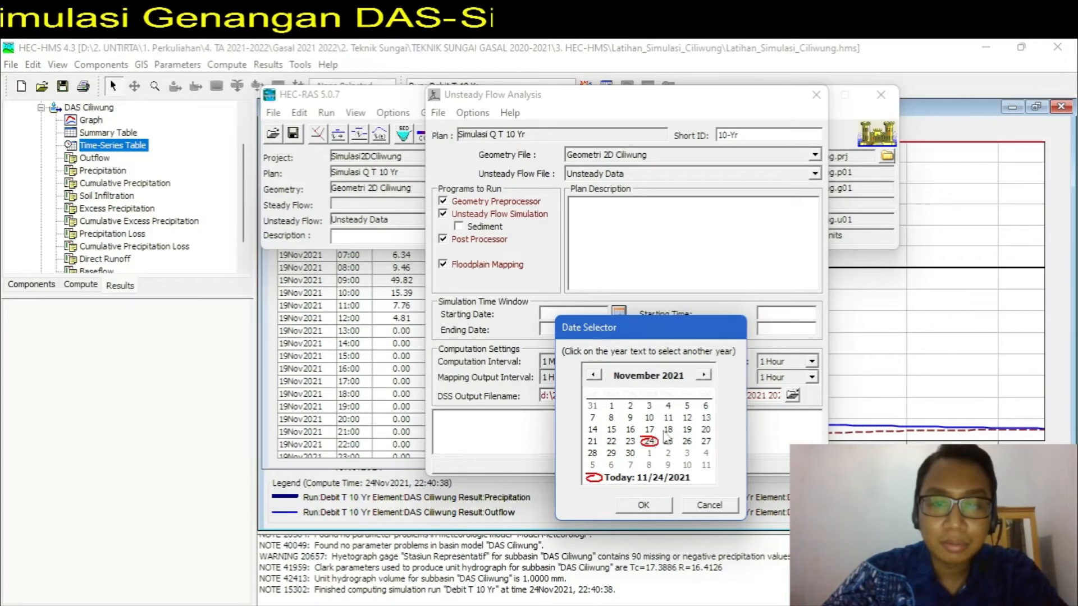
pyautogui.click(687, 430)
pyautogui.click(658, 504)
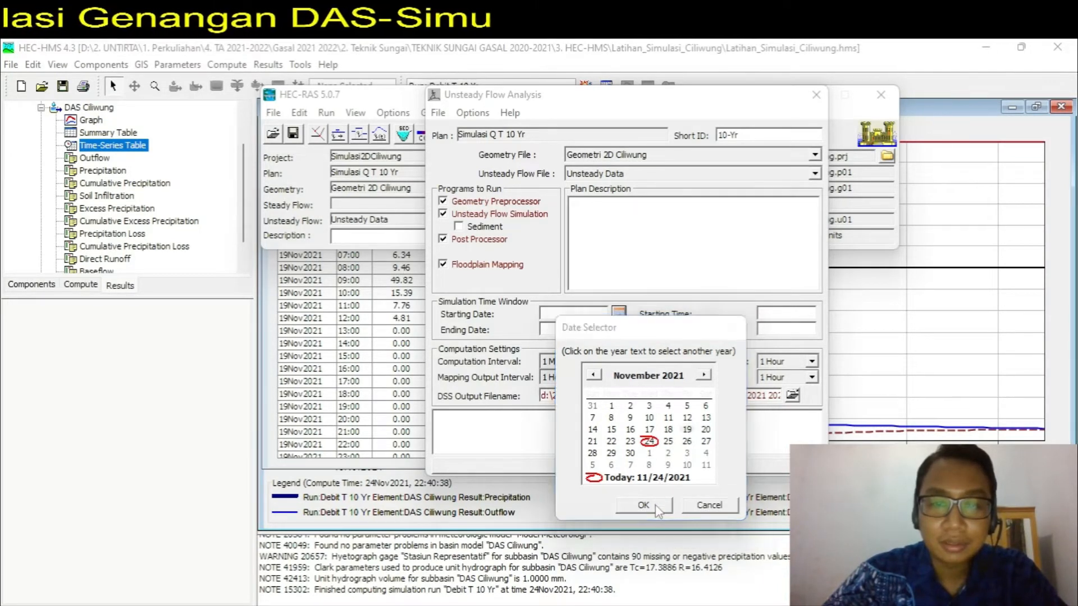
pyautogui.click(761, 317)
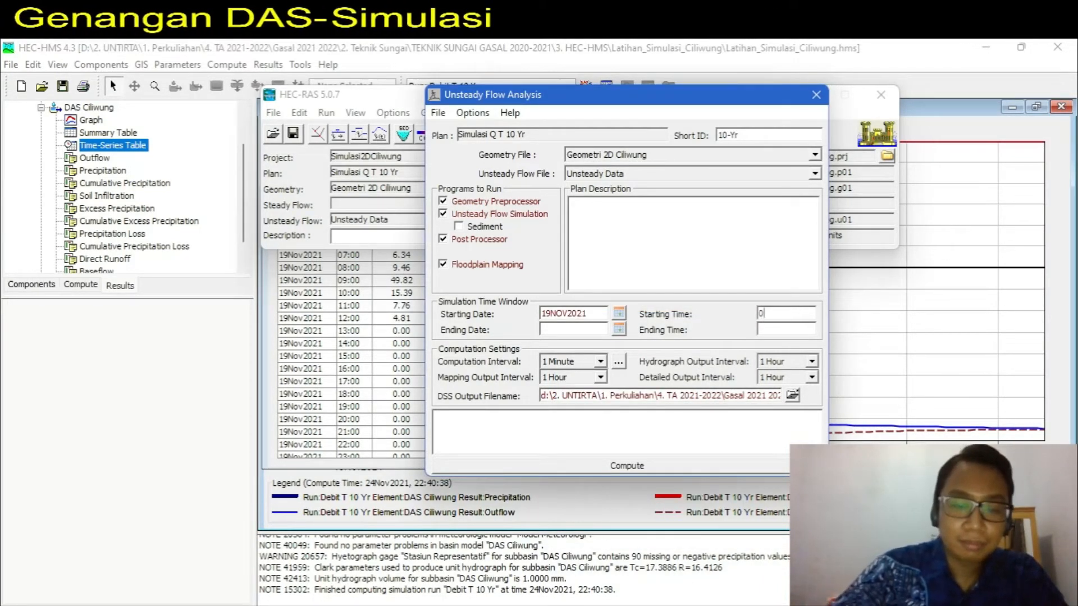
pyautogui.write('0600')
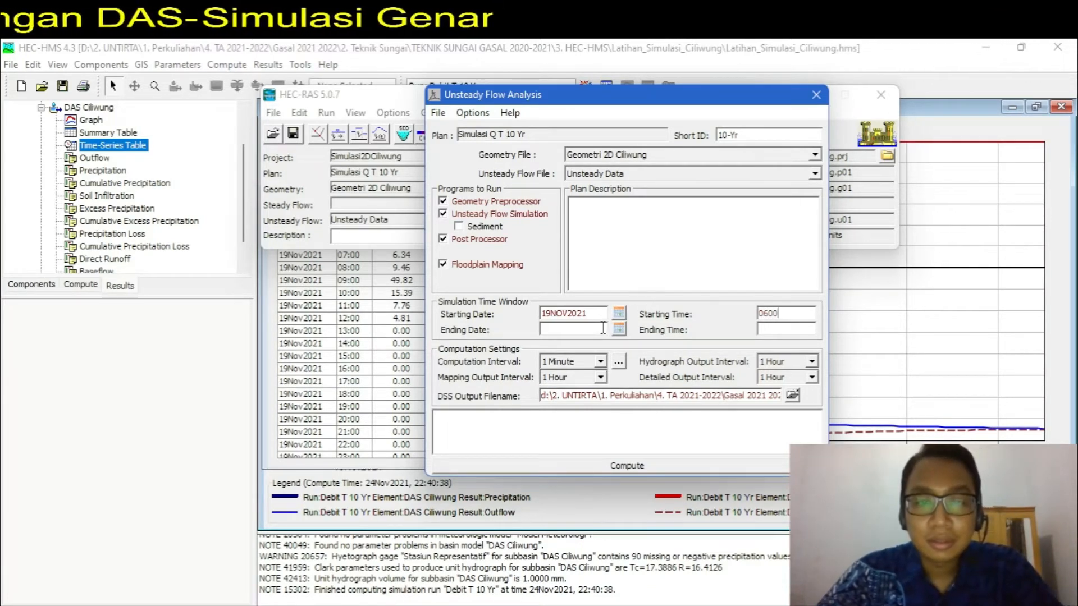
# Step: Return to HEC-HMS, enlarge the time-series table and check the date and time of its last row
pyautogui.moveTo(730, 605)
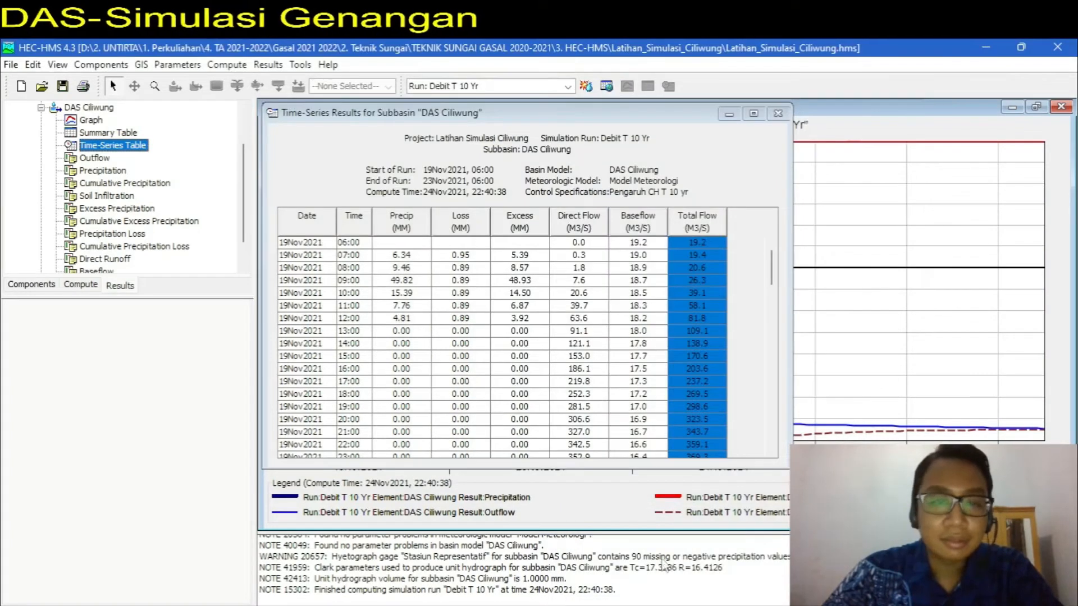
pyautogui.click(395, 306)
pyautogui.scroll(-20, 389, 342)
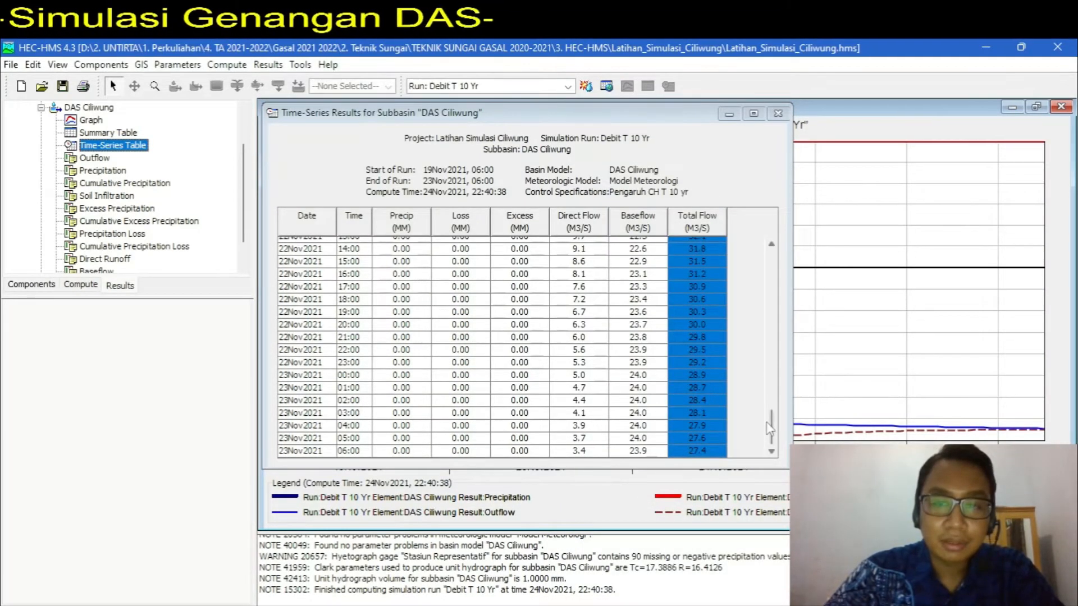
pyautogui.click(771, 438)
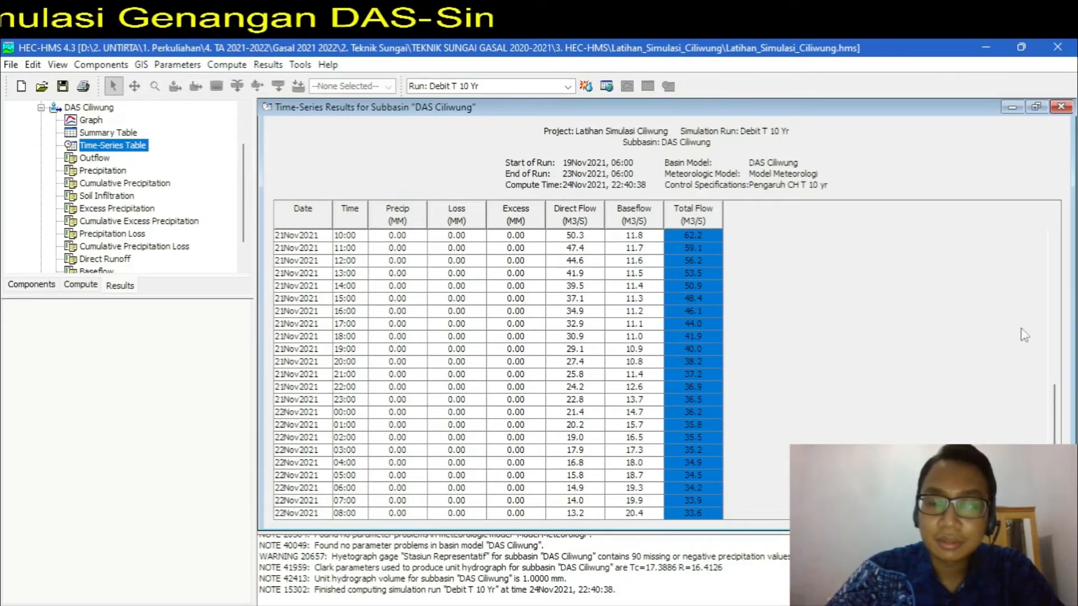
pyautogui.moveTo(1055, 419); pyautogui.dragTo(1056, 485)
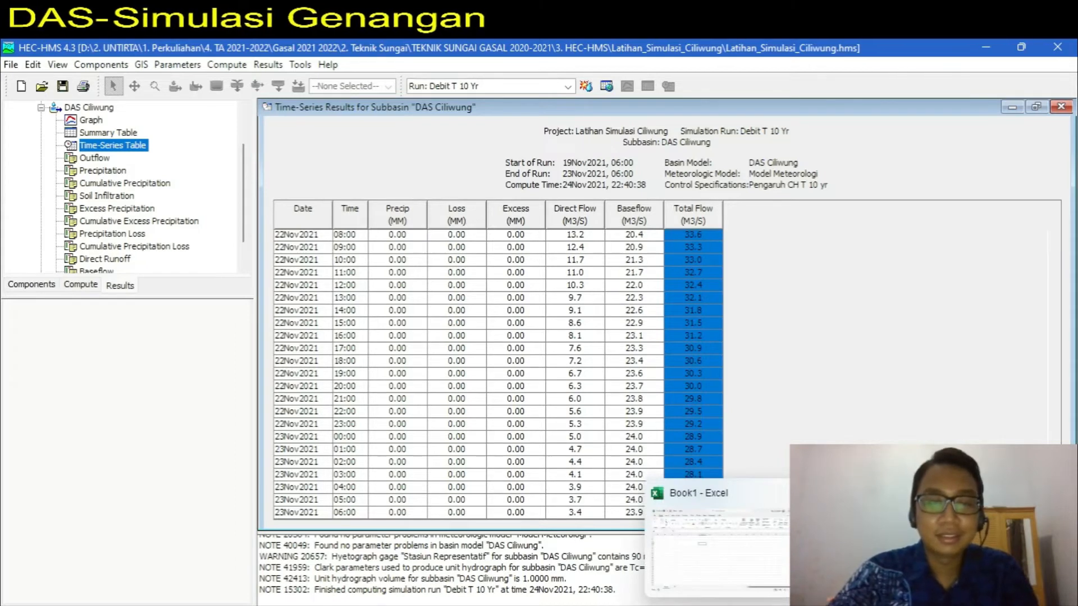
# Step: Switch to the blank Excel workbook and enter the headers No, Tgl, Time and Q in cells D1 to G1
pyautogui.click(727, 605)
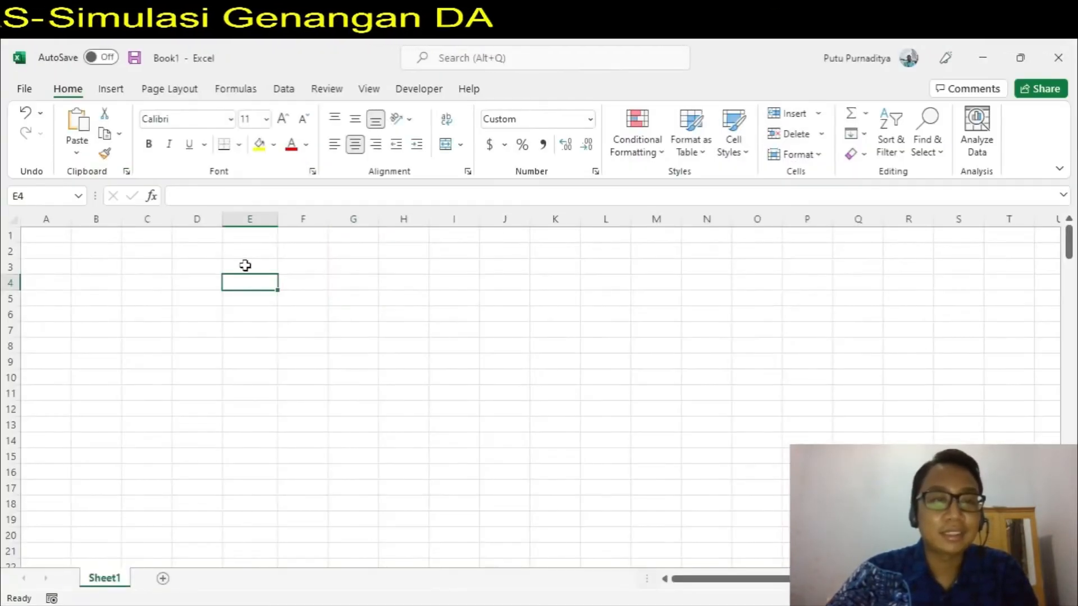
pyautogui.click(209, 267)
pyautogui.click(204, 253)
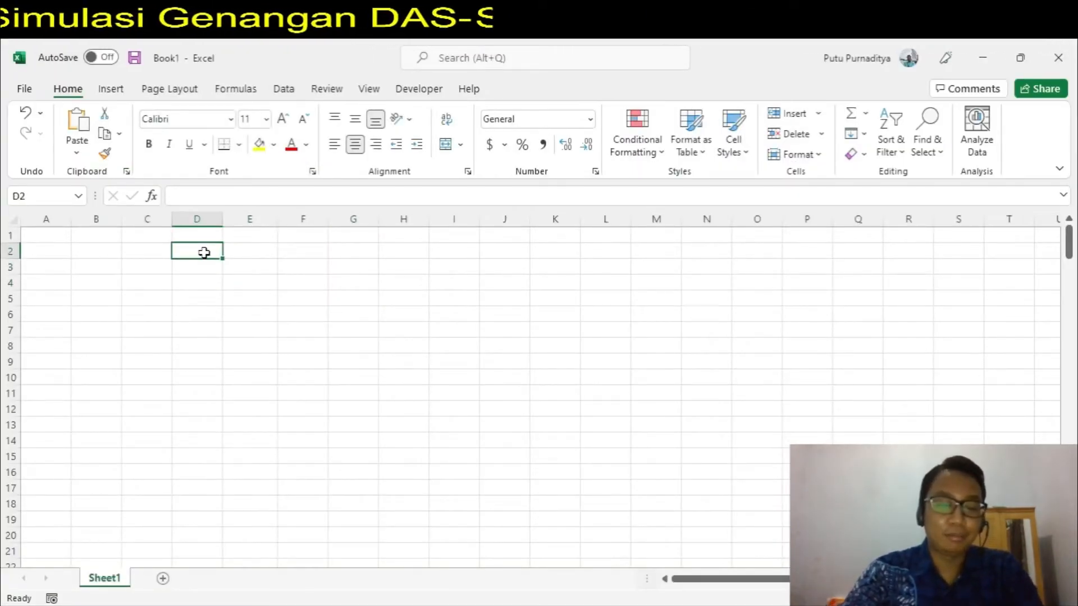
pyautogui.press('Up')
pyautogui.write('N')
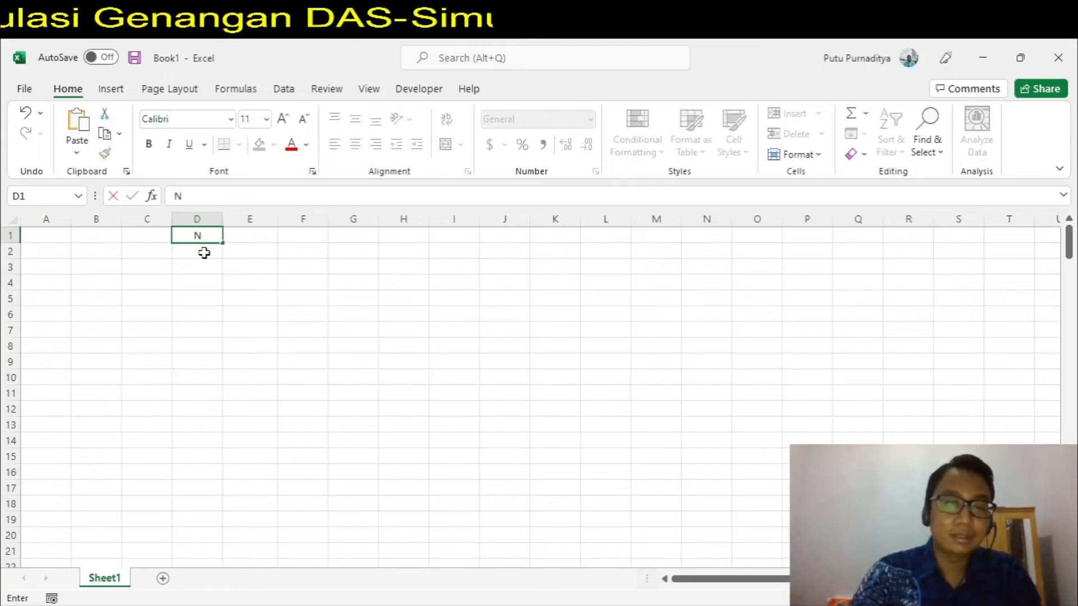
pyautogui.press('Tab')
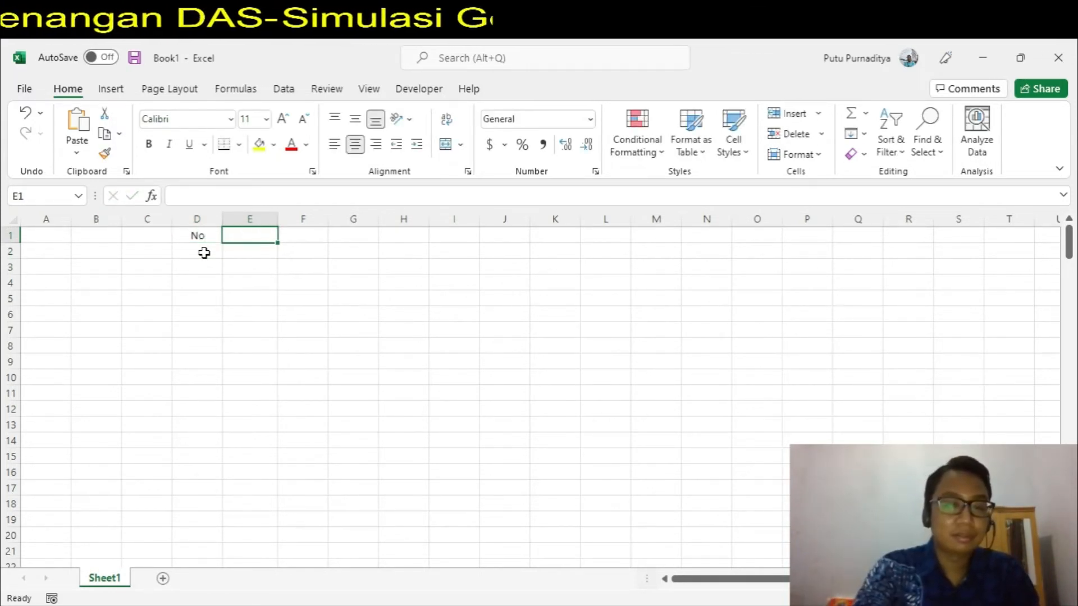
pyautogui.write('Tg')
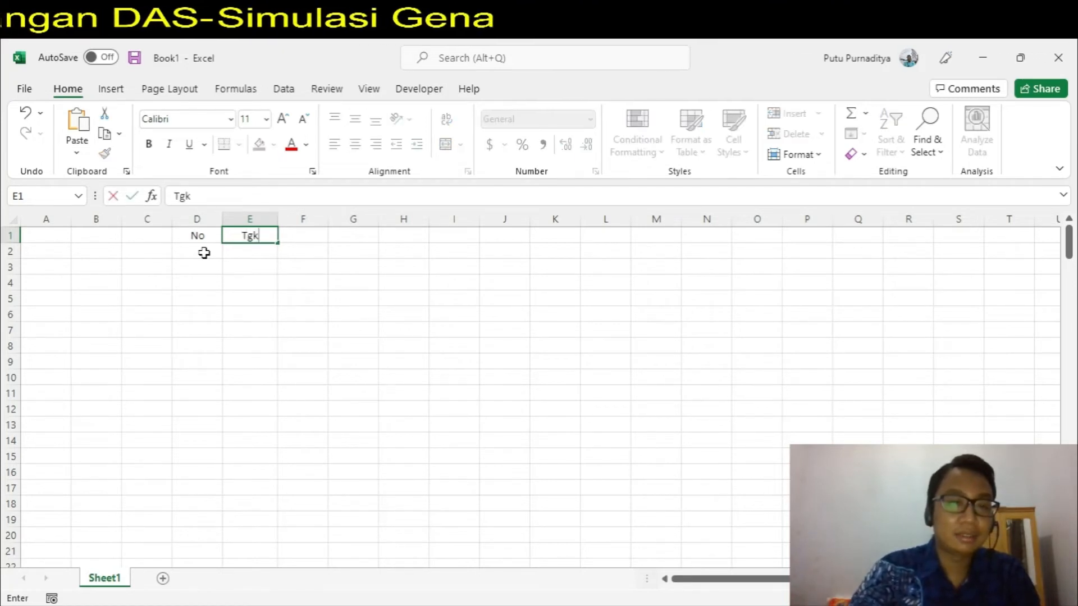
pyautogui.write('l')
pyautogui.press('Tab')
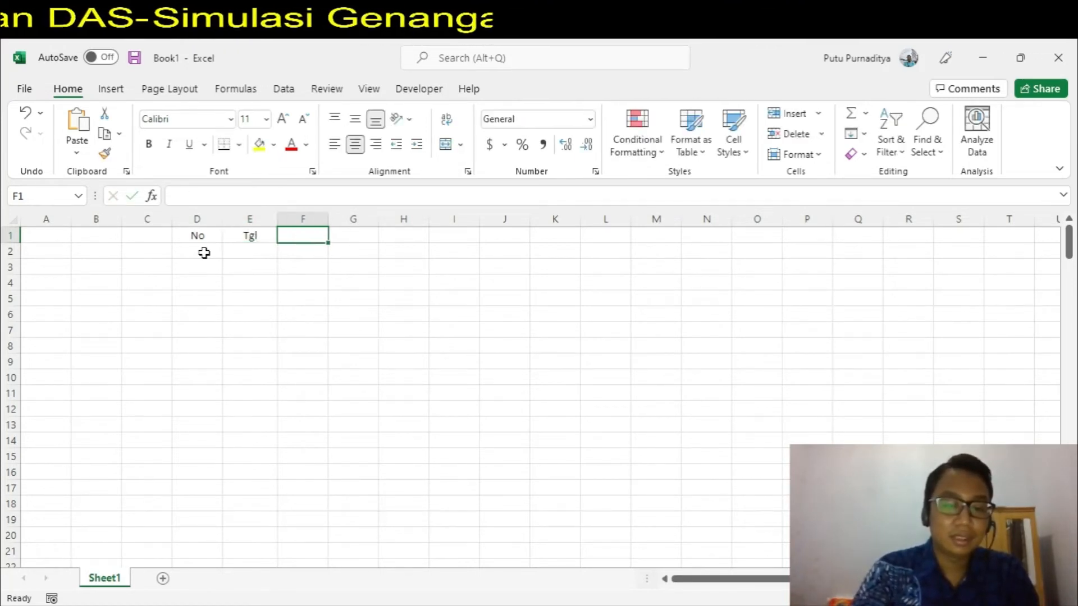
pyautogui.write('Time')
pyautogui.press('Tab')
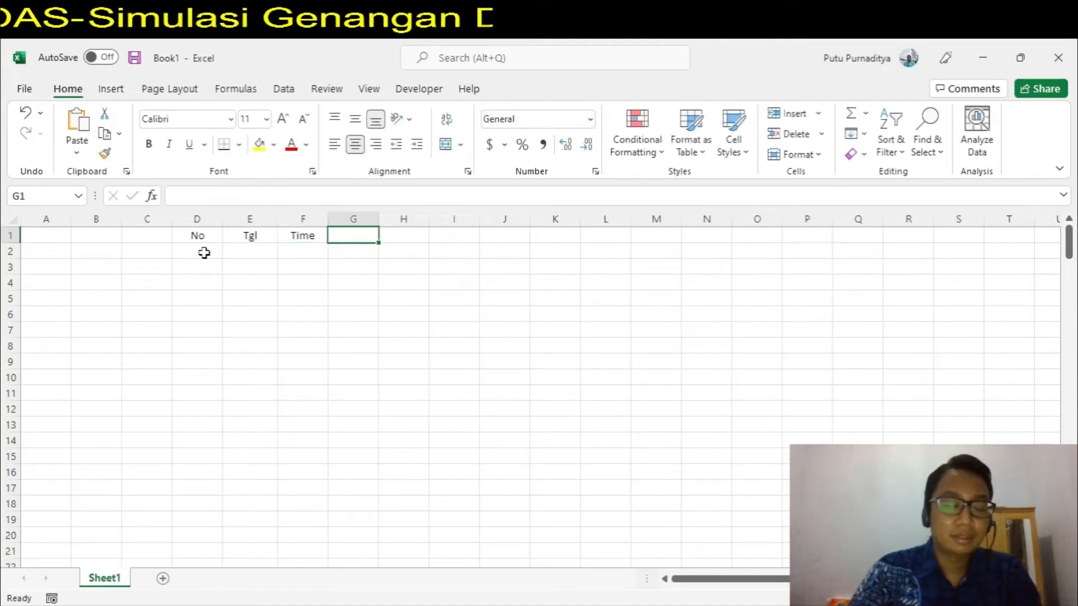
pyautogui.write('Q')
pyautogui.press('Return')
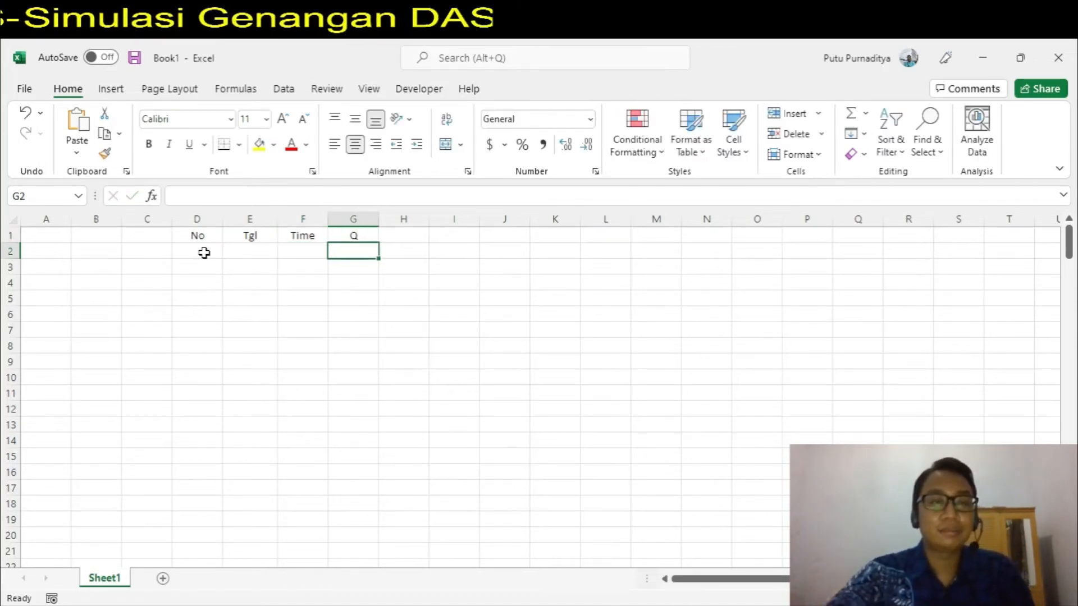
# Step: Number the No column consecutively from 1 to 200, starting in cell D2
pyautogui.click(204, 252)
pyautogui.write('1')
pyautogui.press('Return')
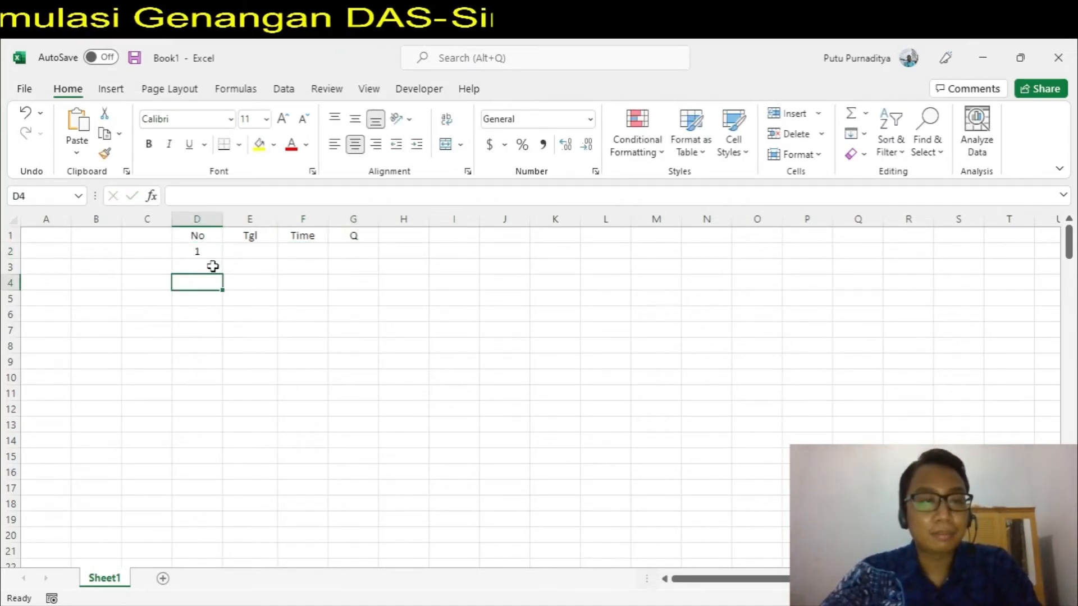
pyautogui.write('2')
pyautogui.press('Return')
pyautogui.press('Return')
pyautogui.moveTo(202, 254); pyautogui.dragTo(198, 558)
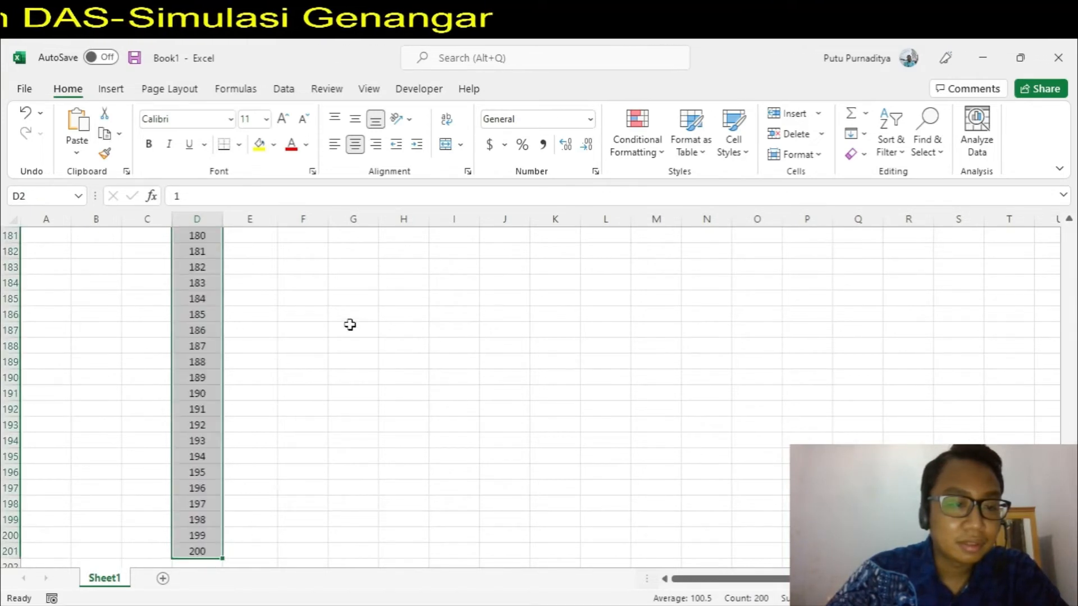
pyautogui.scroll(20, 251, 451)
pyautogui.scroll(20, 250, 452)
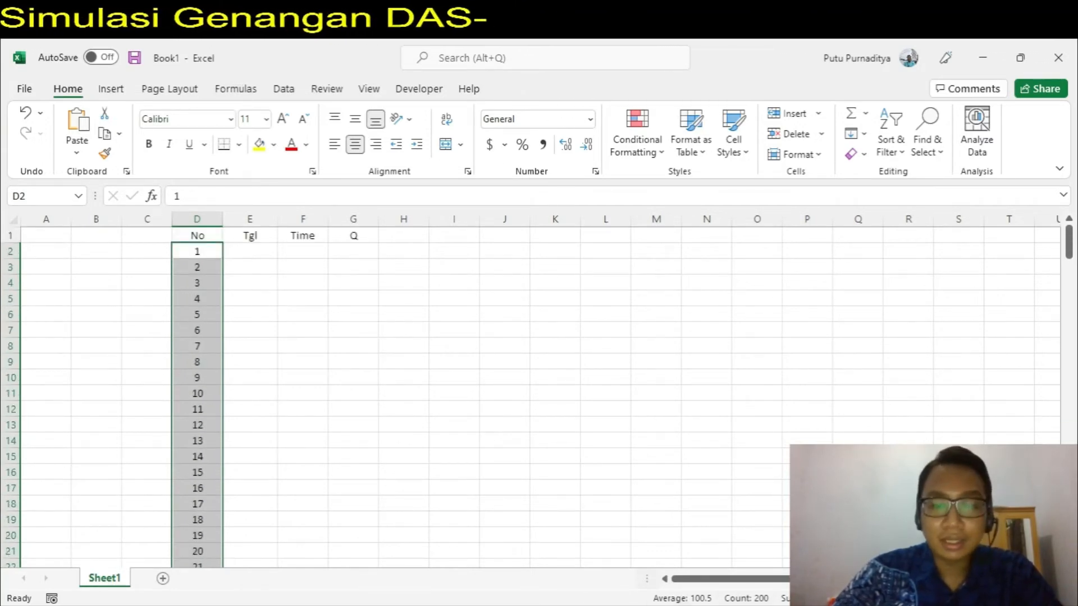
# Step: Switch to HEC-HMS and copy all Date values of the time-series table, from 23Nov2021 06:00 back to 19Nov2021 06:00
pyautogui.click(706, 605)
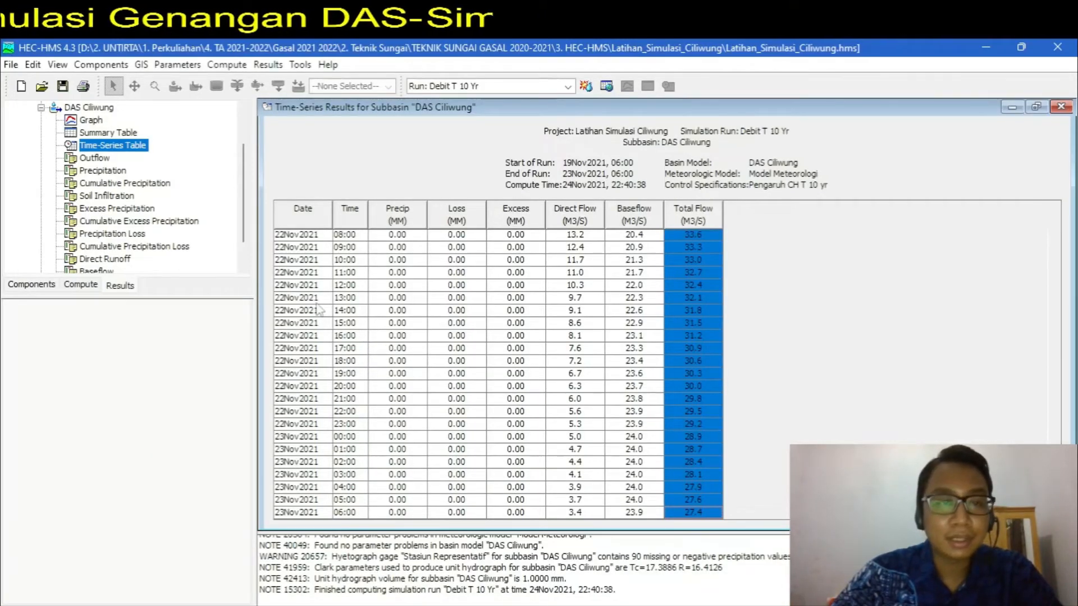
pyautogui.moveTo(302, 236); pyautogui.dragTo(284, 531)
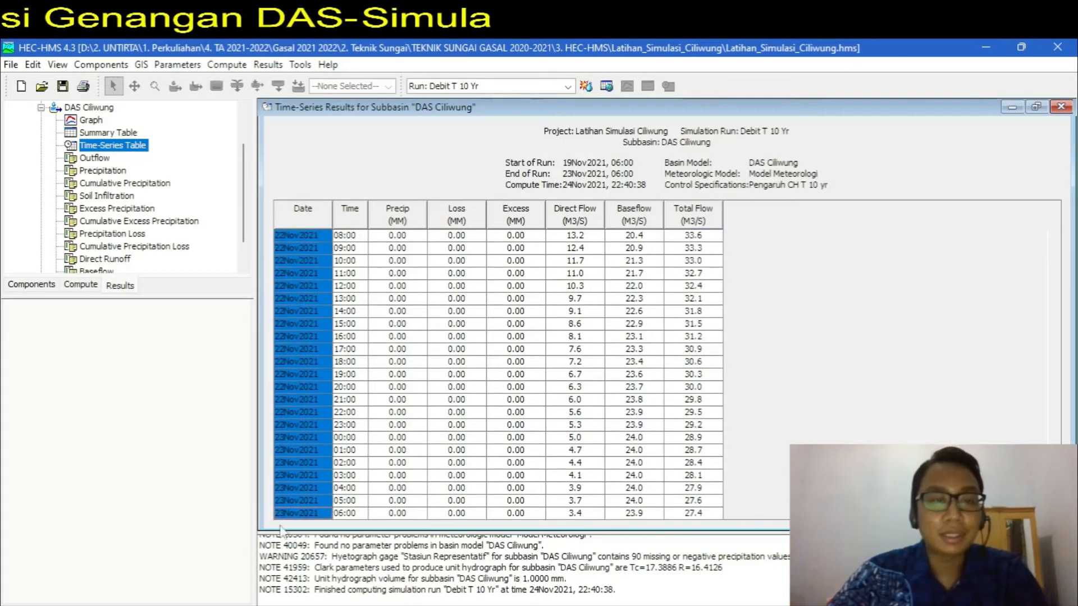
pyautogui.click(297, 514)
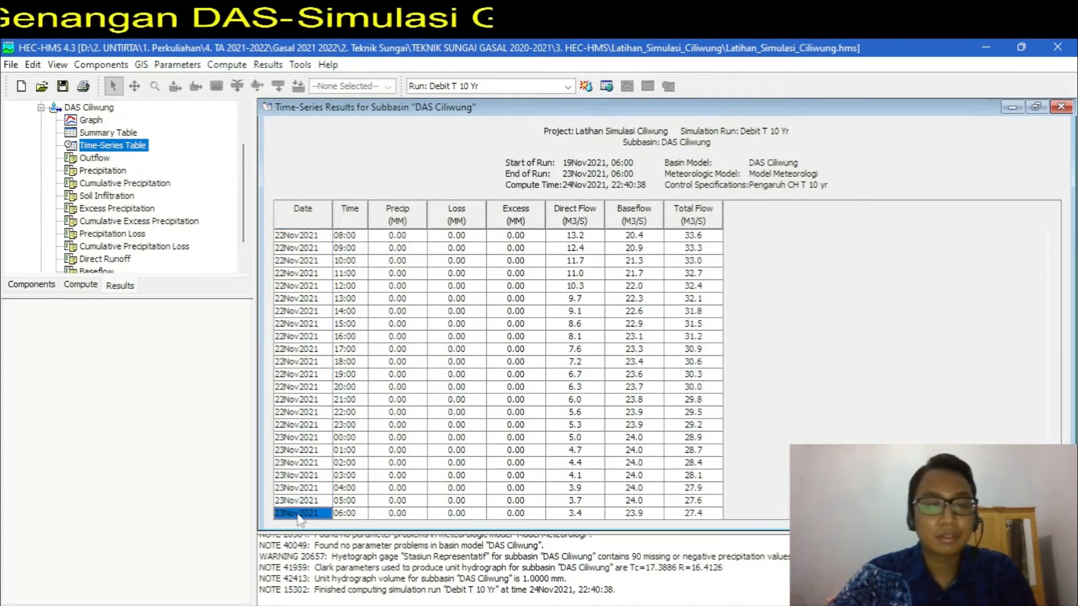
pyautogui.hotkey('shift', 'Up')
pyautogui.hotkey('shift', 'Up')
pyautogui.hotkey('shift', 'Up')
pyautogui.hotkey('shift', 'Up')
pyautogui.hotkey('shift', 'Up')
pyautogui.hotkey('shift', 'Up')
pyautogui.hotkey('shift', 'Up')
pyautogui.hotkey('shift', 'Up')
pyautogui.hotkey('shift', 'Up')
pyautogui.hotkey('shift', 'Up')
pyautogui.hotkey('shift', 'Up')
pyautogui.hotkey('shift', 'Up')
pyautogui.hotkey('shift', 'Up')
pyautogui.hotkey('shift', 'Up')
pyautogui.hotkey('shift', 'Up')
pyautogui.hotkey('shift', 'Up')
pyautogui.hotkey('shift', 'Up')
pyautogui.hotkey('shift', 'Up')
pyautogui.hotkey('shift', 'Up')
pyautogui.hotkey('shift', 'Up')
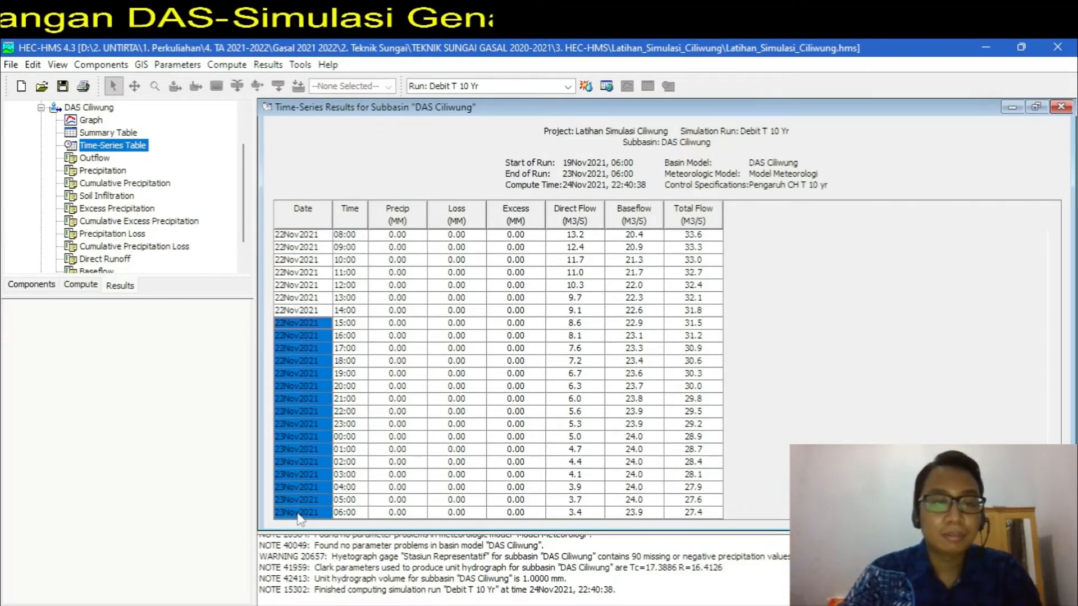
pyautogui.hotkey('shift', 'Up')
pyautogui.hotkey('shift', 'Up')
pyautogui.hotkey('shift', 'Up')
pyautogui.hotkey('shift', 'Up')
pyautogui.hotkey('shift', 'Up')
pyautogui.hotkey('shift', 'Up')
pyautogui.hotkey('shift', 'Up')
pyautogui.hotkey('shift', 'Up')
pyautogui.hotkey('shift', 'Up')
pyautogui.hotkey('shift', 'Up')
pyautogui.hotkey('shift', 'Up')
pyautogui.hotkey('shift', 'Up')
pyautogui.hotkey('shift', 'Up')
pyautogui.hotkey('shift', 'Up')
pyautogui.hotkey('shift', 'Up')
pyautogui.hotkey('shift', 'Up')
pyautogui.hotkey('shift', 'Up')
pyautogui.hotkey('shift', 'Up')
pyautogui.hotkey('shift', 'Up')
pyautogui.hotkey('shift', 'Up')
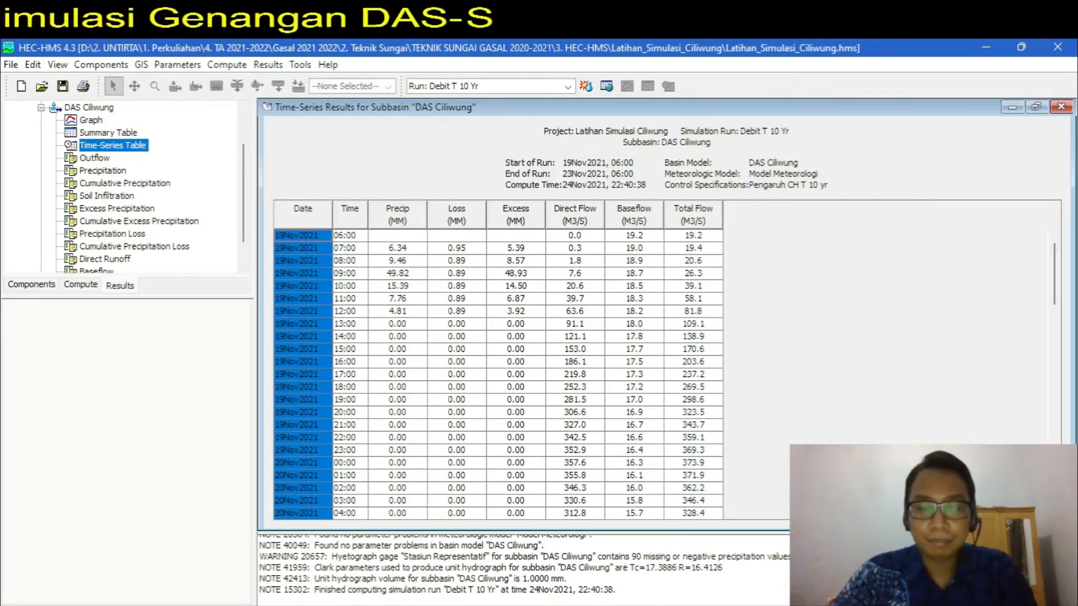
# Step: Return to Excel, paste the copied dates into the Tgl column from cell E2 and check the pasted rows
pyautogui.hotkey('alt', 'Tab')
pyautogui.click(250, 252)
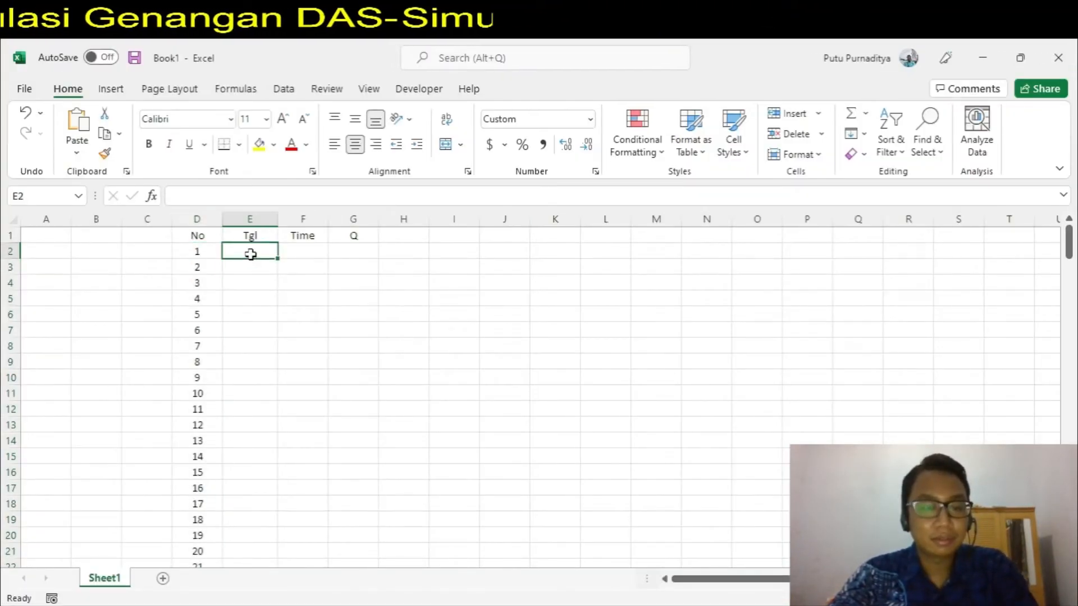
pyautogui.hotkey('ctrl', 'v')
pyautogui.scroll(-20, 281, 363)
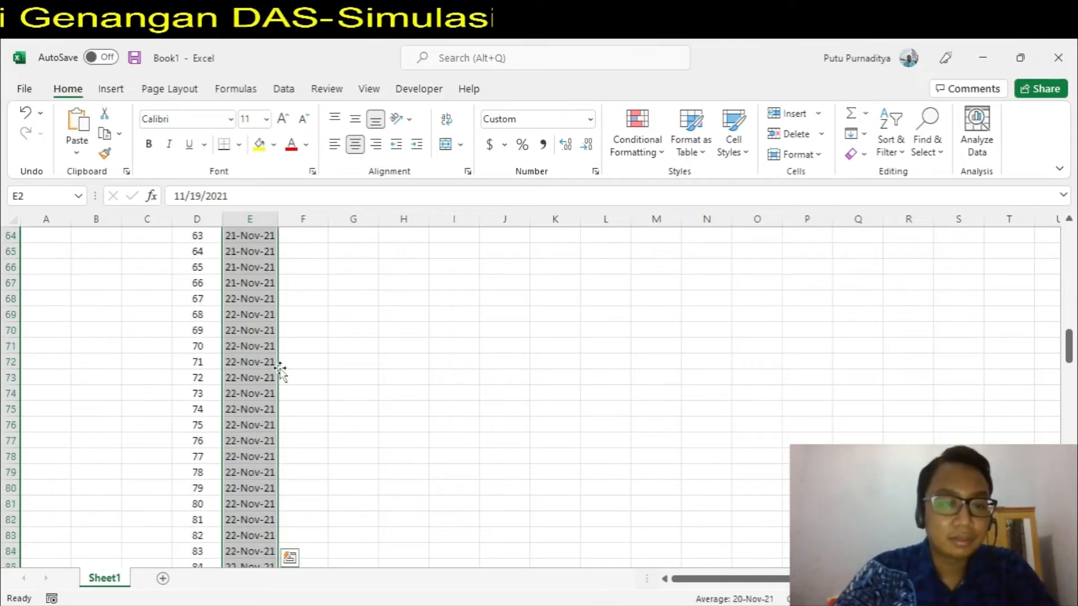
pyautogui.scroll(-10, 280, 371)
pyautogui.scroll(20, 280, 371)
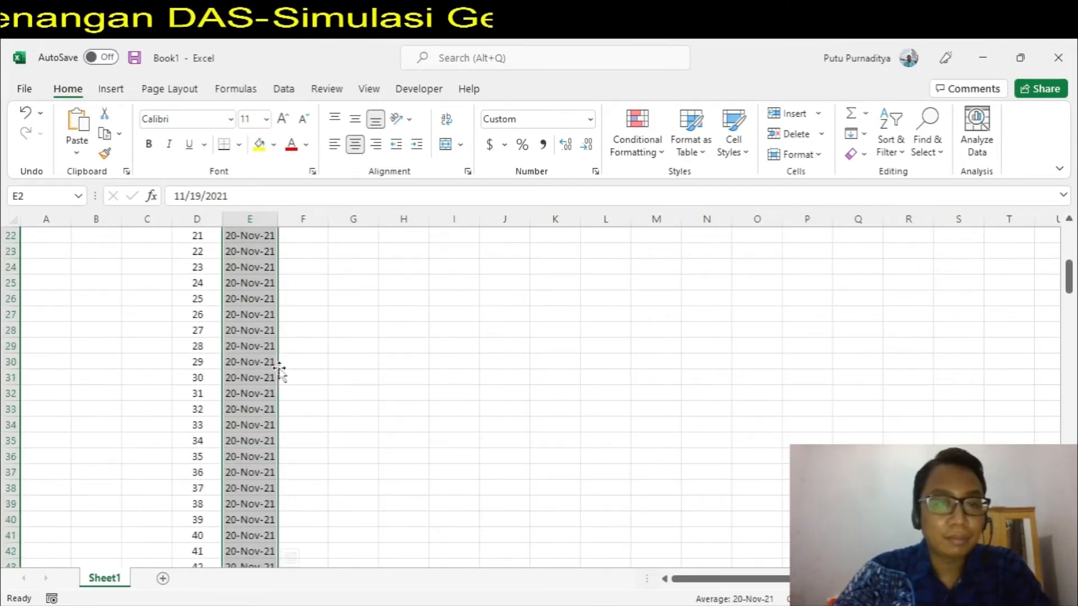
# Step: Check how far down the Tgl dates extend compared with the numbering in the No column
pyautogui.scroll(-8, 275, 387)
pyautogui.scroll(-20, 273, 392)
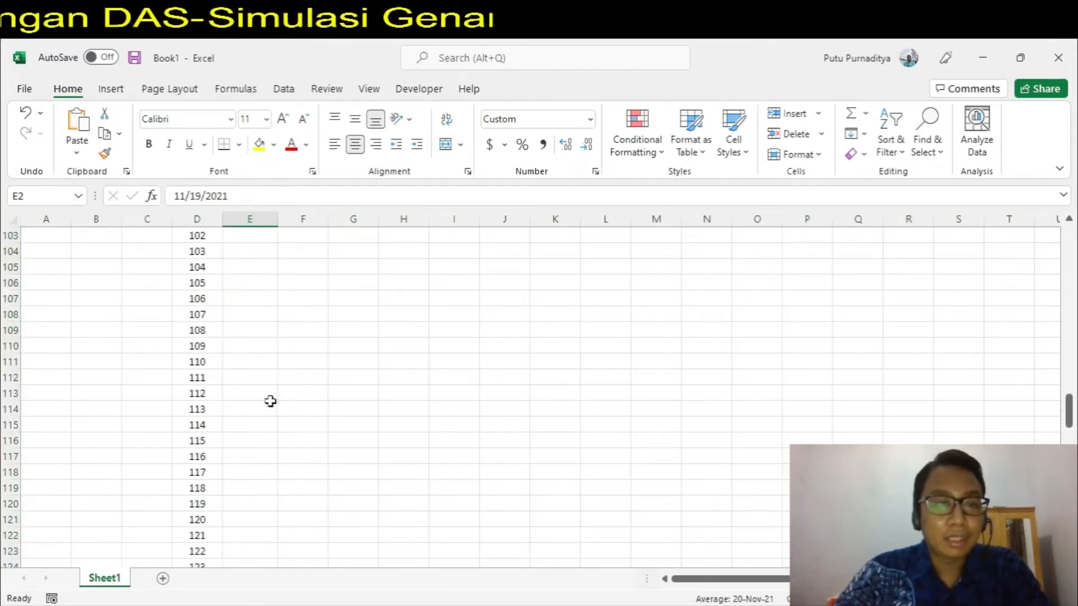
pyautogui.scroll(2, 247, 360)
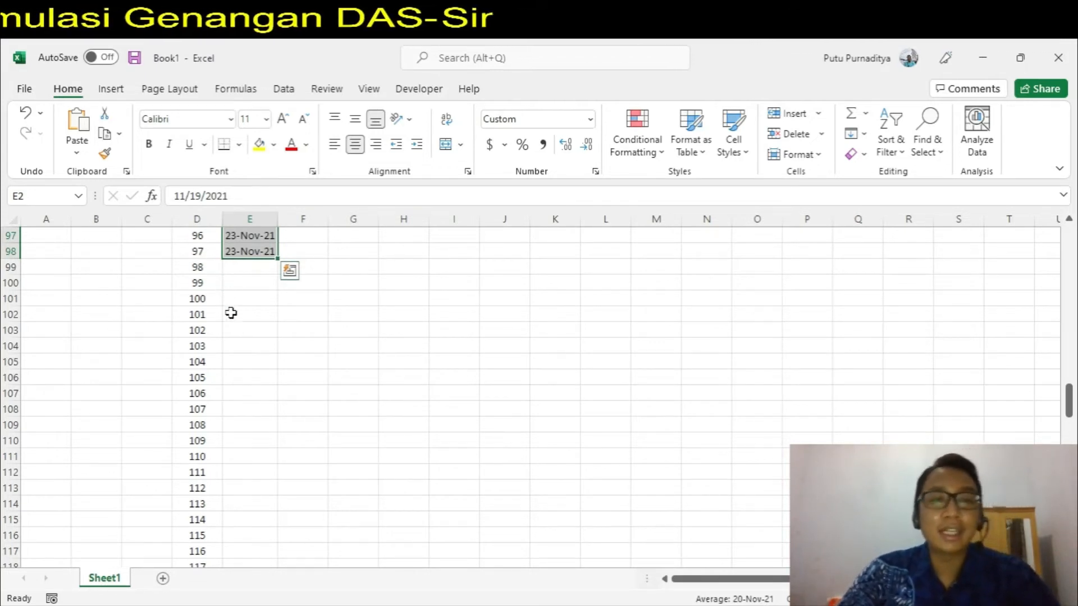
pyautogui.scroll(-20, 231, 313)
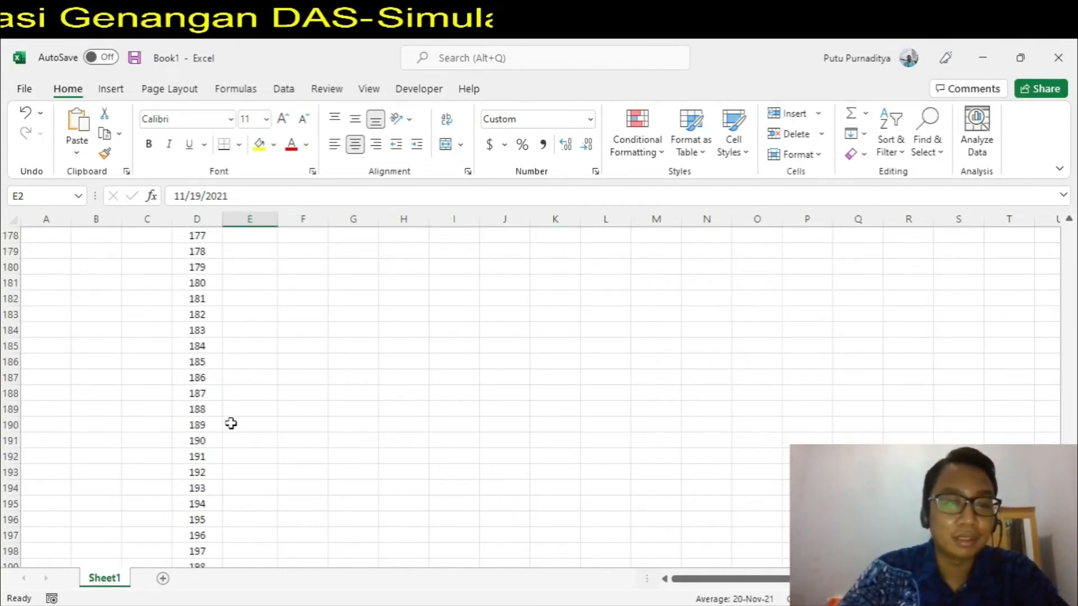
pyautogui.scroll(-10, 230, 424)
pyautogui.scroll(20, 229, 423)
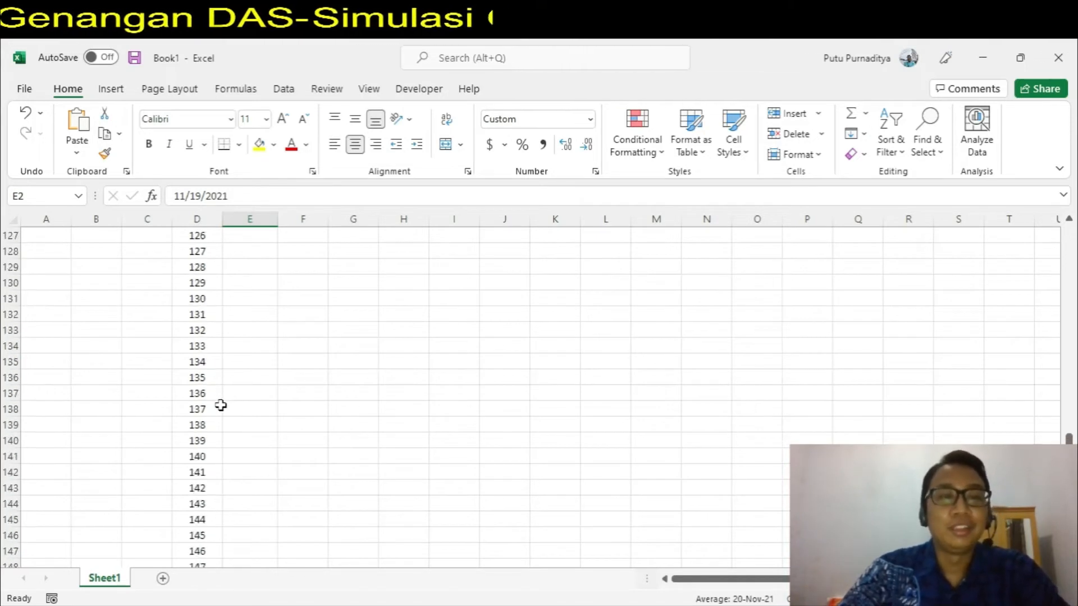
pyautogui.scroll(20, 220, 405)
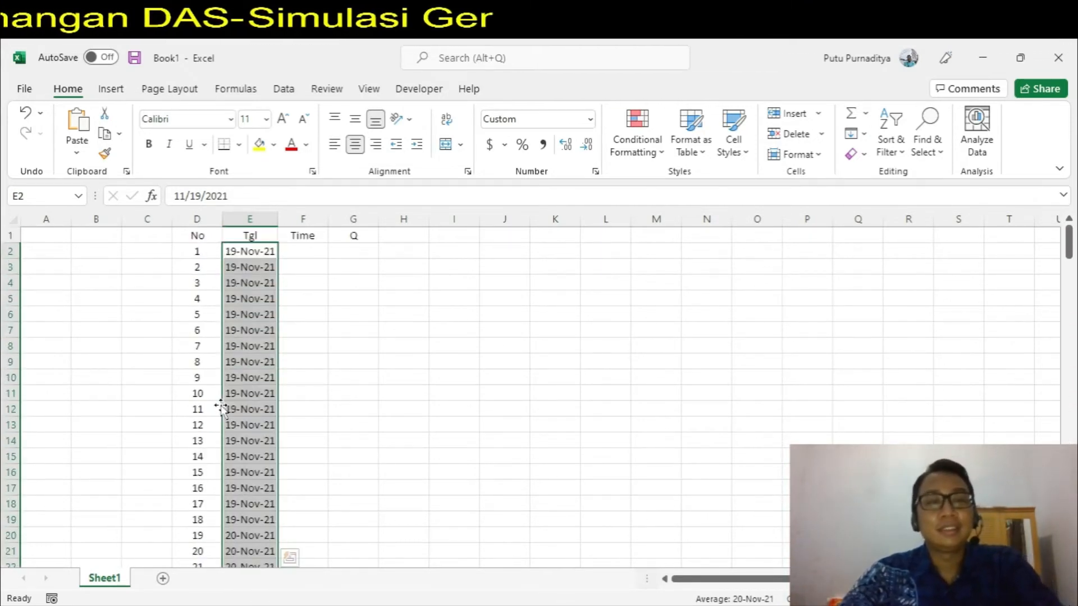
# Step: Switch to HEC-HMS and copy all Time values, 19Nov2021 06:00 through 23Nov2021 06:00, from the DAS Ciliwung time-series table
pyautogui.click(730, 605)
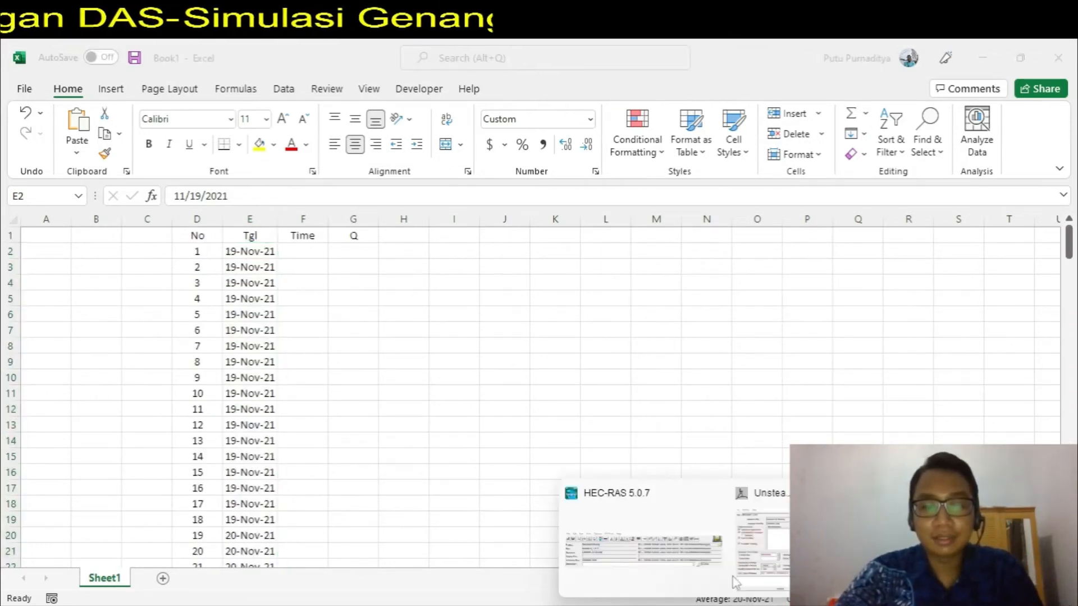
pyautogui.click(696, 605)
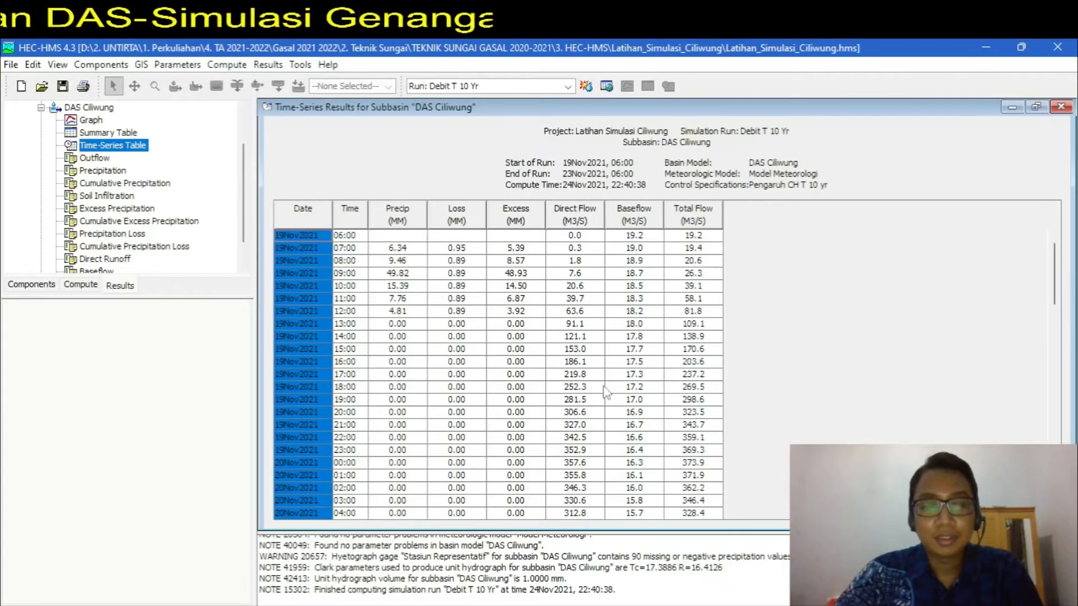
pyautogui.click(349, 236)
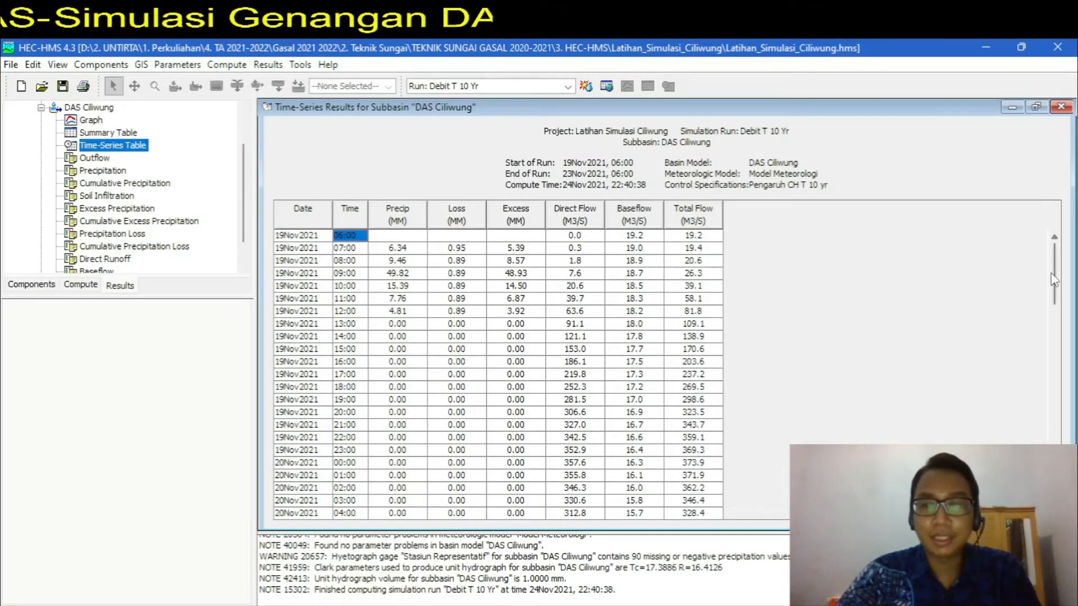
pyautogui.moveTo(1054, 280); pyautogui.dragTo(1054, 494)
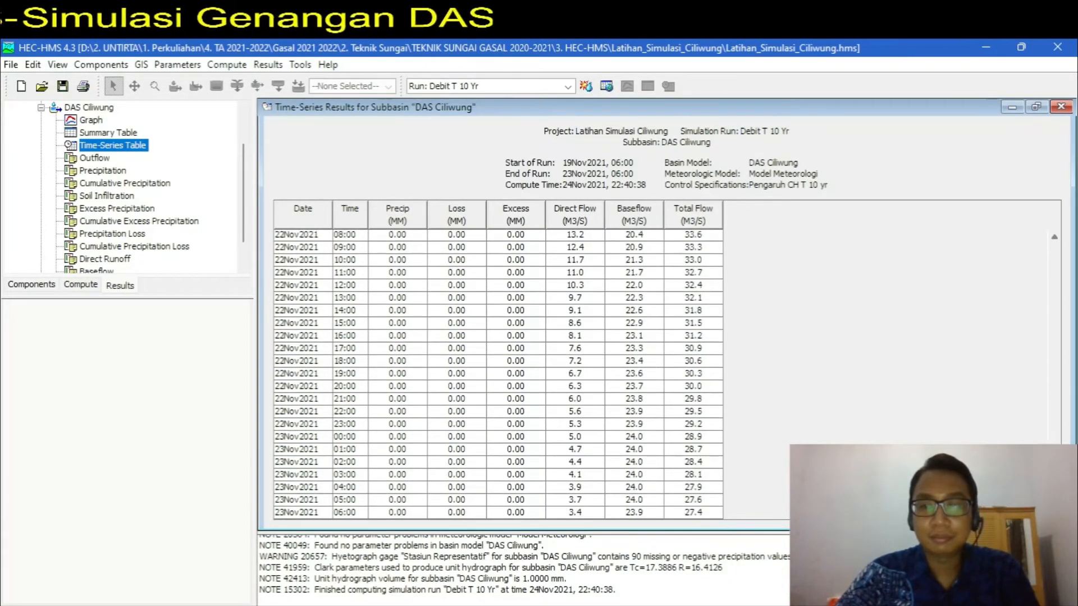
pyautogui.click(352, 512)
pyautogui.hotkey('shift', 'Up')
pyautogui.hotkey('shift', 'Up')
pyautogui.hotkey('shift', 'Up')
pyautogui.hotkey('shift', 'Up')
pyautogui.hotkey('shift', 'Up')
pyautogui.hotkey('shift', 'Up')
pyautogui.hotkey('shift', 'Up')
pyautogui.hotkey('shift', 'Up')
pyautogui.hotkey('shift', 'Up')
pyautogui.hotkey('shift', 'Up')
pyautogui.hotkey('shift', 'Up')
pyautogui.hotkey('shift', 'Up')
pyautogui.hotkey('shift', 'Up')
pyautogui.hotkey('shift', 'Up')
pyautogui.hotkey('shift', 'Up')
pyautogui.hotkey('shift', 'Up')
pyautogui.hotkey('shift', 'Up')
pyautogui.hotkey('shift', 'Up')
pyautogui.hotkey('shift', 'Up')
pyautogui.hotkey('shift', 'Up')
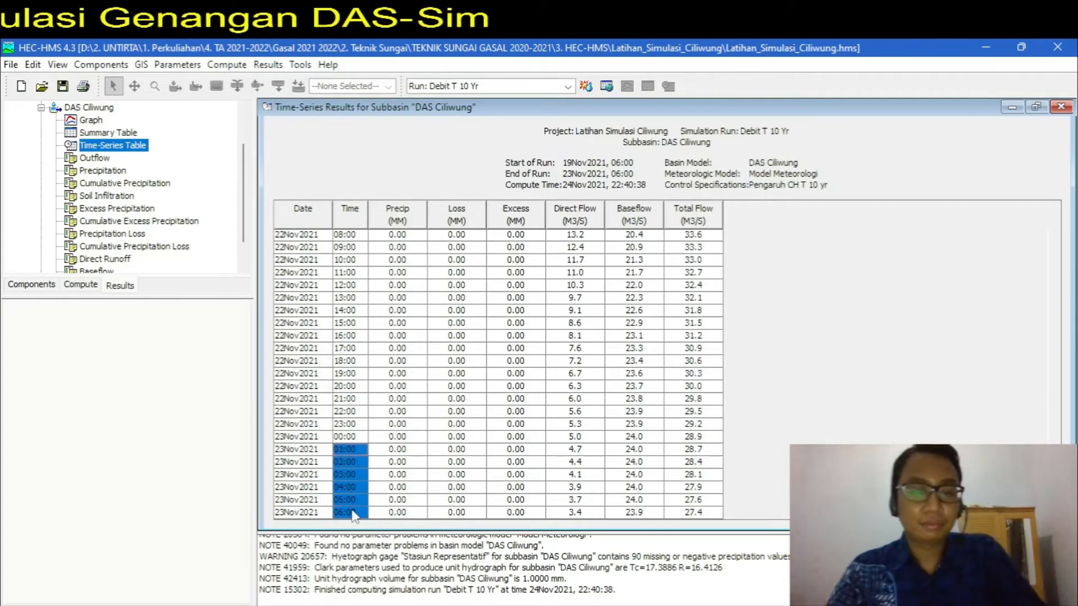
pyautogui.hotkey('shift', 'Up')
pyautogui.hotkey('shift', 'Up')
pyautogui.hotkey('shift', 'Up')
pyautogui.hotkey('shift', 'Up')
pyautogui.hotkey('shift', 'Up')
pyautogui.hotkey('shift', 'Up')
pyautogui.hotkey('shift', 'Up')
pyautogui.hotkey('shift', 'Up')
pyautogui.hotkey('shift', 'Up')
pyautogui.hotkey('shift', 'Up')
pyautogui.hotkey('shift', 'Up')
pyautogui.hotkey('shift', 'Up')
pyautogui.hotkey('shift', 'Up')
pyautogui.hotkey('shift', 'Up')
pyautogui.hotkey('shift', 'Up')
pyautogui.hotkey('shift', 'Up')
pyautogui.hotkey('shift', 'Up')
pyautogui.hotkey('shift', 'Up')
pyautogui.hotkey('shift', 'Up')
pyautogui.hotkey('shift', 'Up')
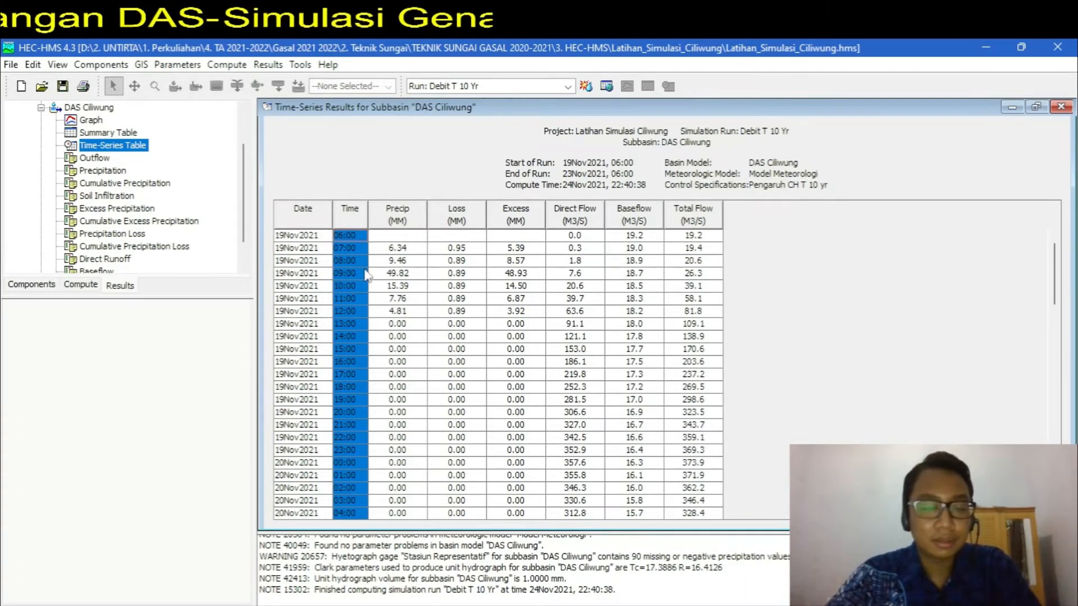
# Step: Switch back to Excel and paste the copied times into the Time column starting at F2
pyautogui.hotkey('alt', 'Tab')
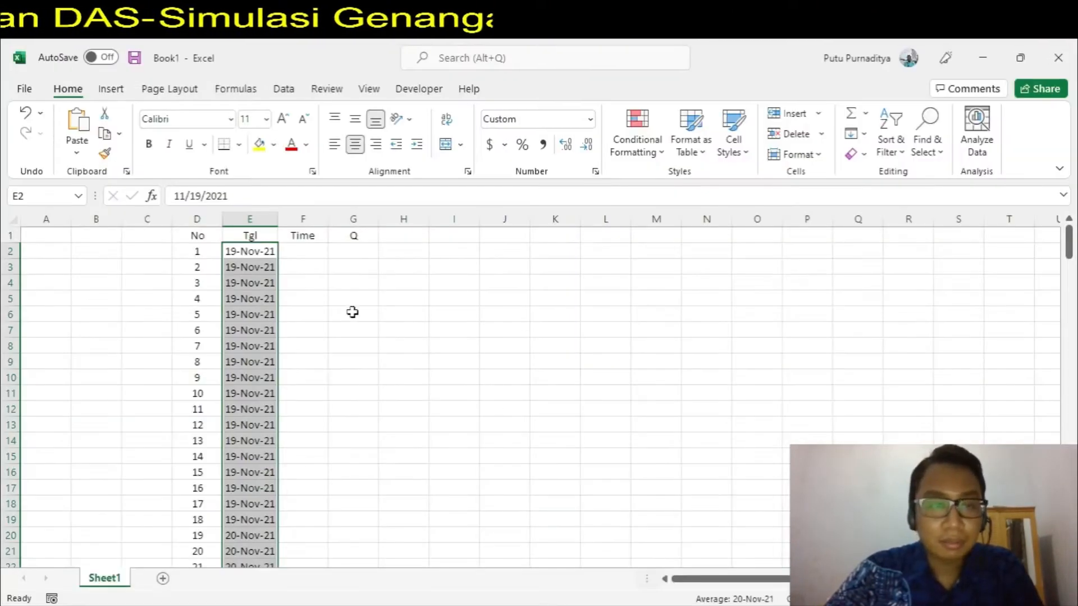
pyautogui.click(303, 252)
pyautogui.hotkey('ctrl', 'v')
pyautogui.scroll(-20, 319, 337)
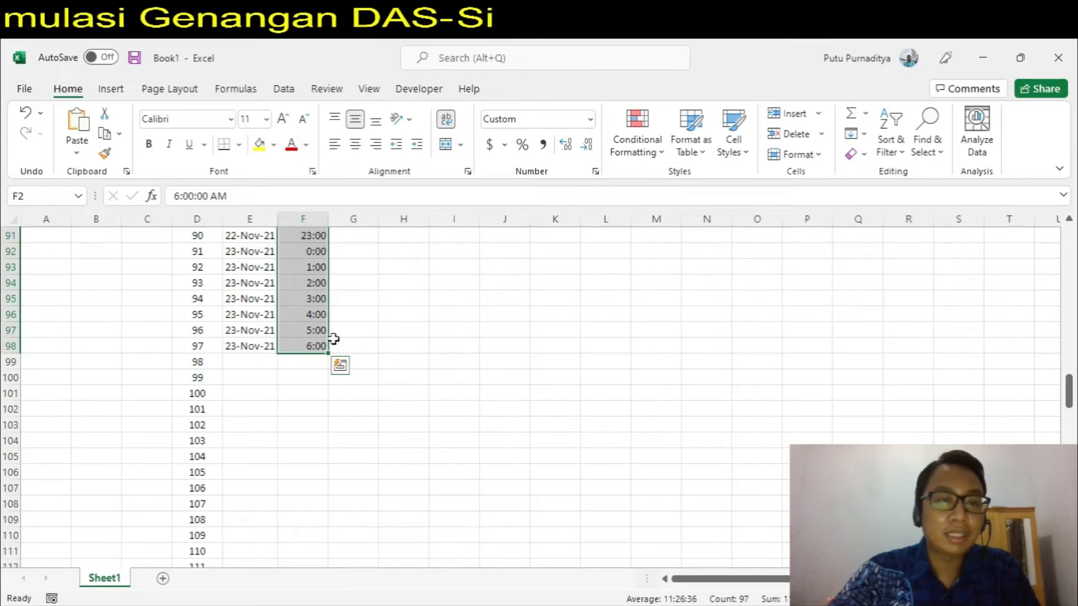
pyautogui.scroll(20, 333, 338)
pyautogui.scroll(-20, 335, 359)
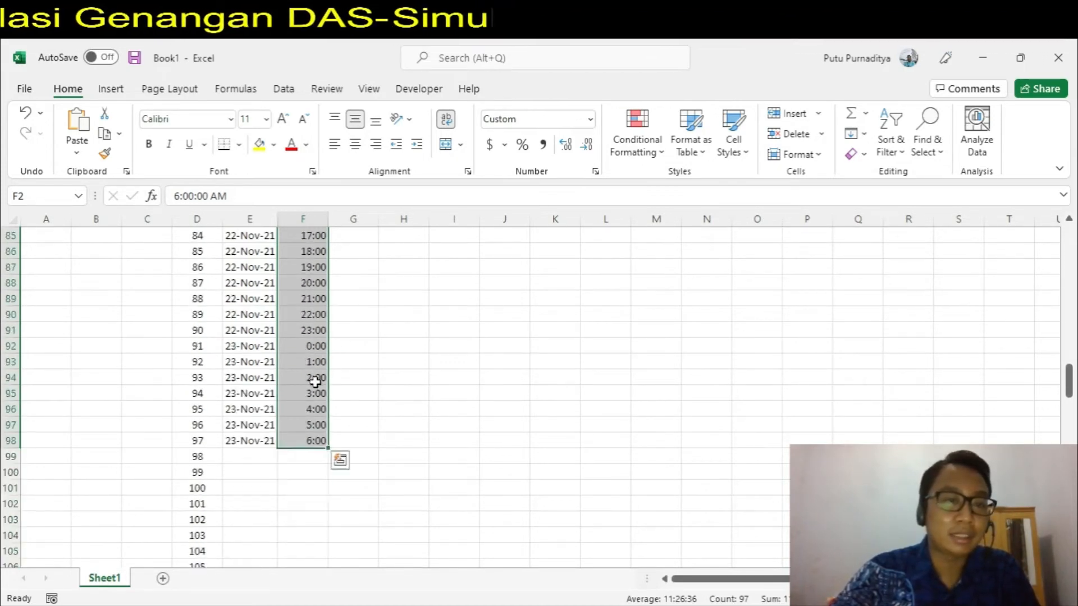
pyautogui.scroll(-3, 315, 382)
pyautogui.scroll(2, 309, 367)
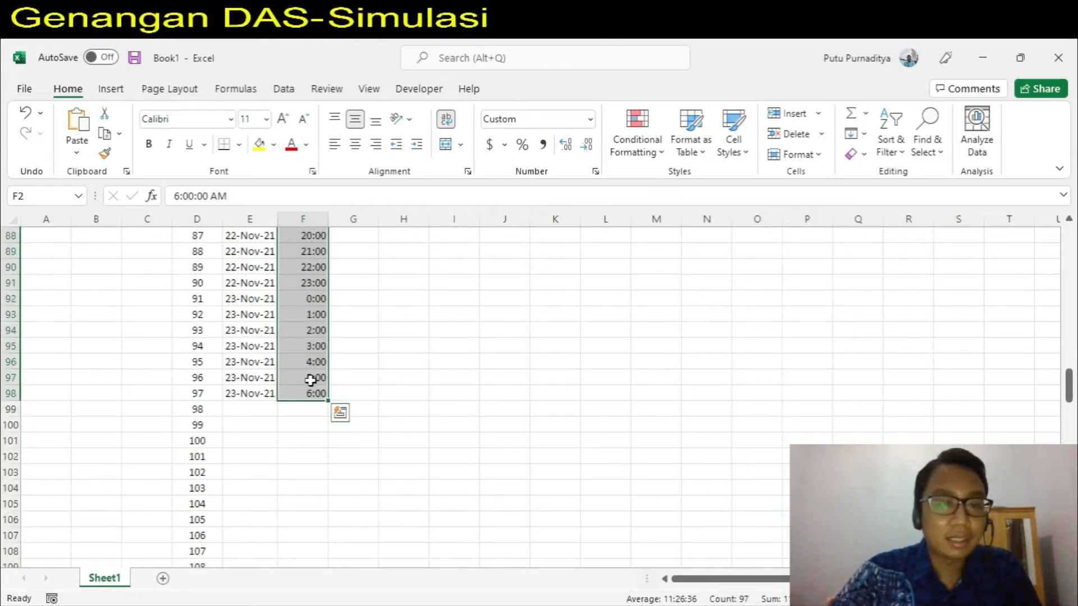
# Step: Extend the hourly series in the Time column from F97:F98 down to row 201
pyautogui.click(272, 400)
pyautogui.moveTo(312, 382); pyautogui.dragTo(309, 524)
pyautogui.scroll(20, 337, 482)
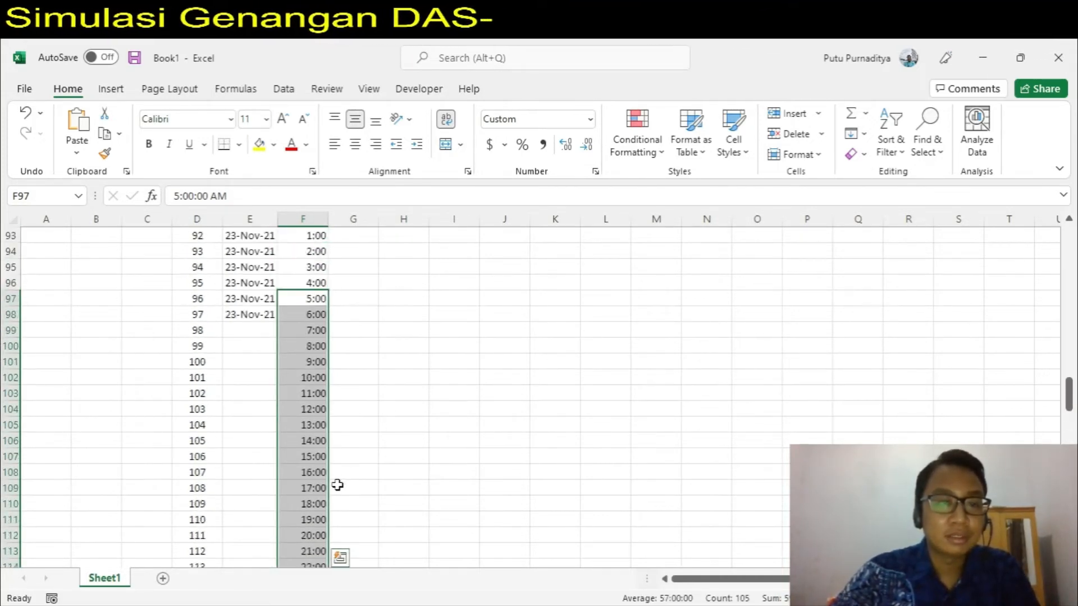
pyautogui.scroll(-5, 337, 485)
pyautogui.scroll(5, 241, 351)
# Step: Copy the date 23-Nov-21 from E98 to the day's 23:00 row at E115
pyautogui.click(249, 359)
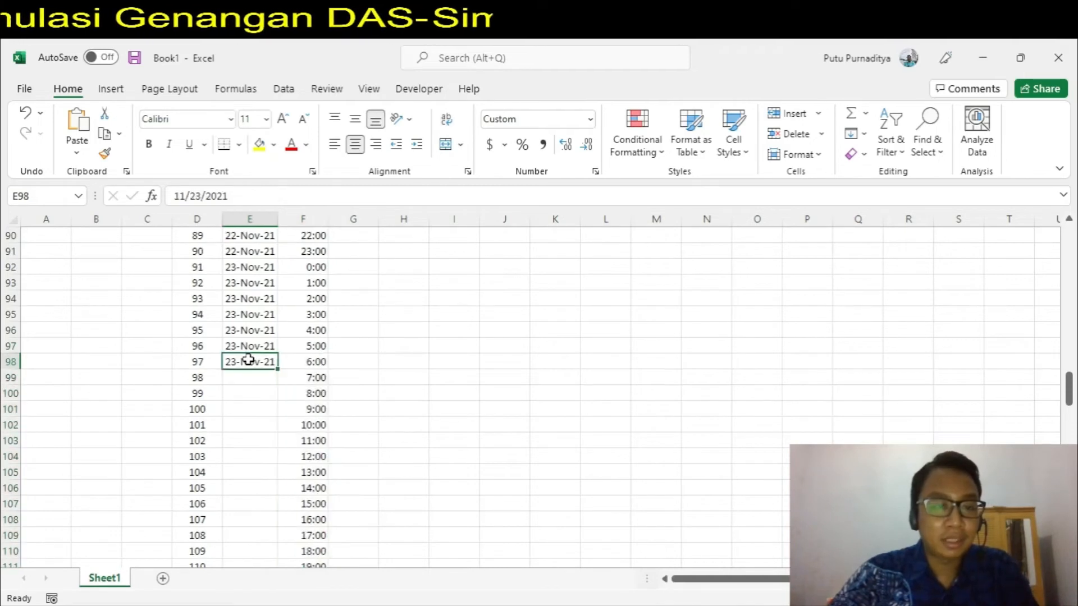
pyautogui.hotkey('ctrl', 'c')
pyautogui.scroll(-3, 249, 360)
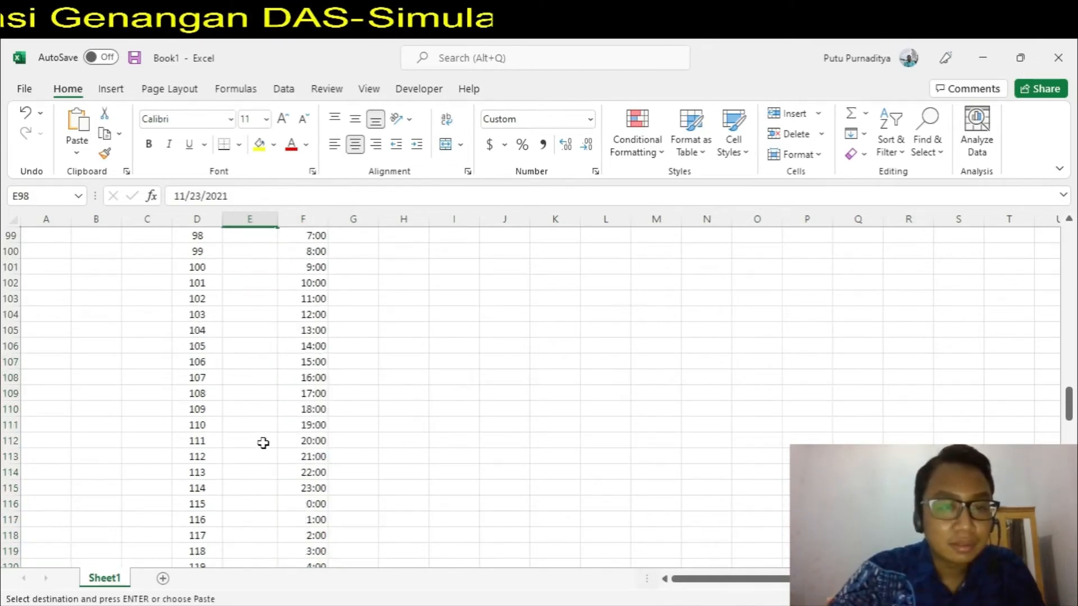
pyautogui.scroll(1, 268, 431)
pyautogui.scroll(-2, 263, 410)
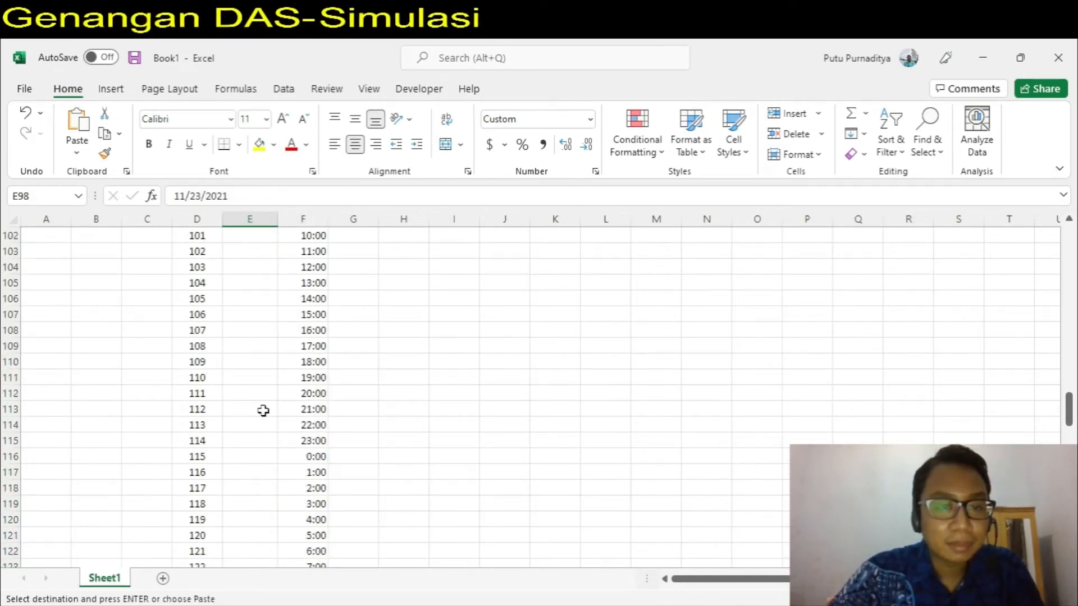
pyautogui.click(250, 441)
pyautogui.hotkey('ctrl', 'v')
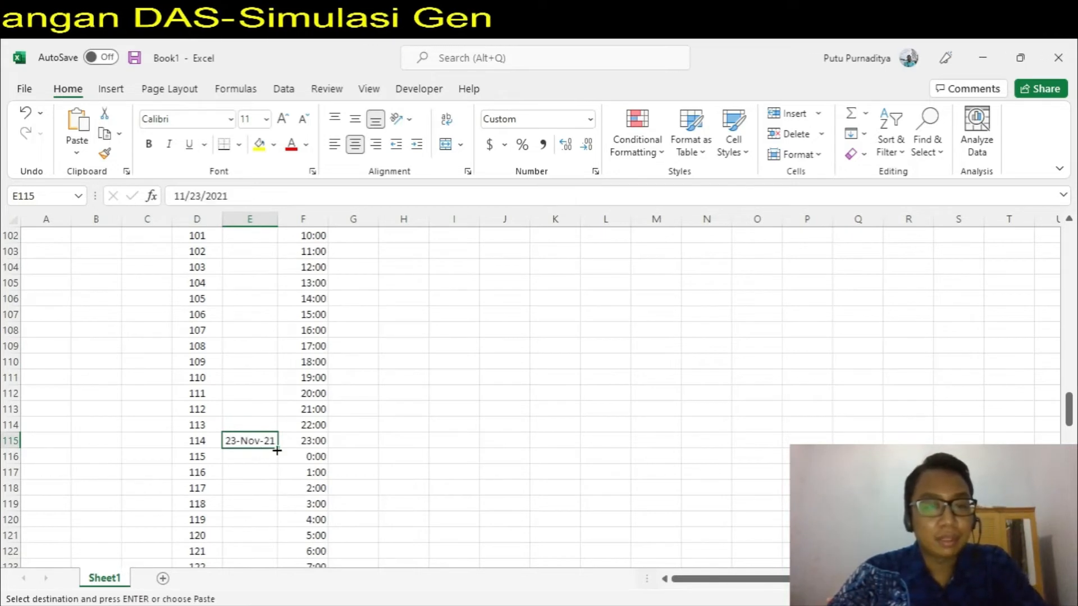
# Step: Fill 24-Nov-21 into E116 by extending the date series, and copy it to the 23:00 row at E139
pyautogui.moveTo(277, 451); pyautogui.dragTo(277, 465)
pyautogui.click(266, 457)
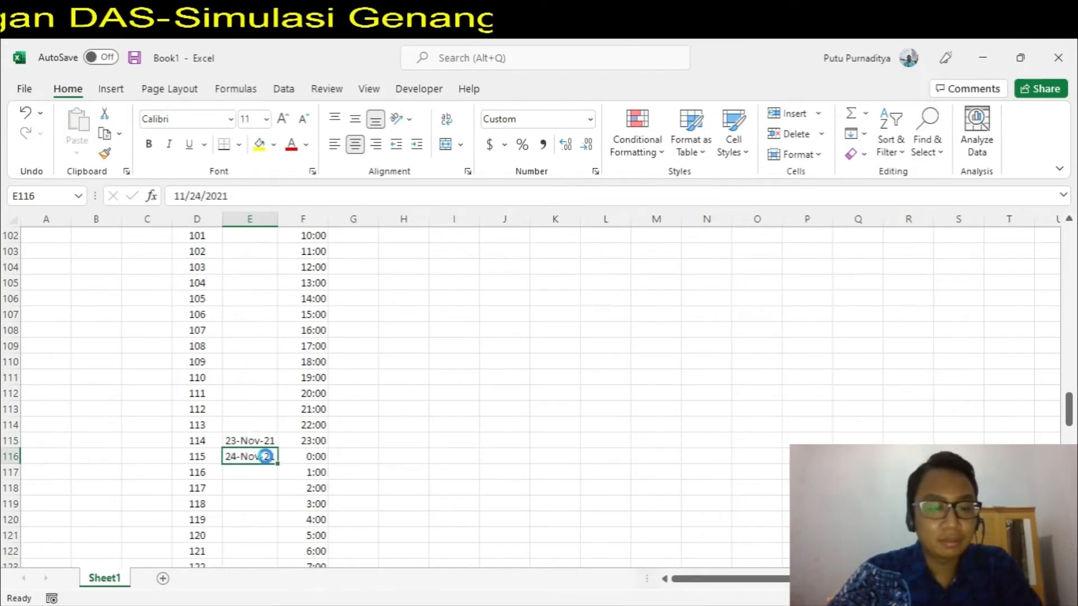
pyautogui.hotkey('ctrl', 'c')
pyautogui.scroll(-7, 265, 457)
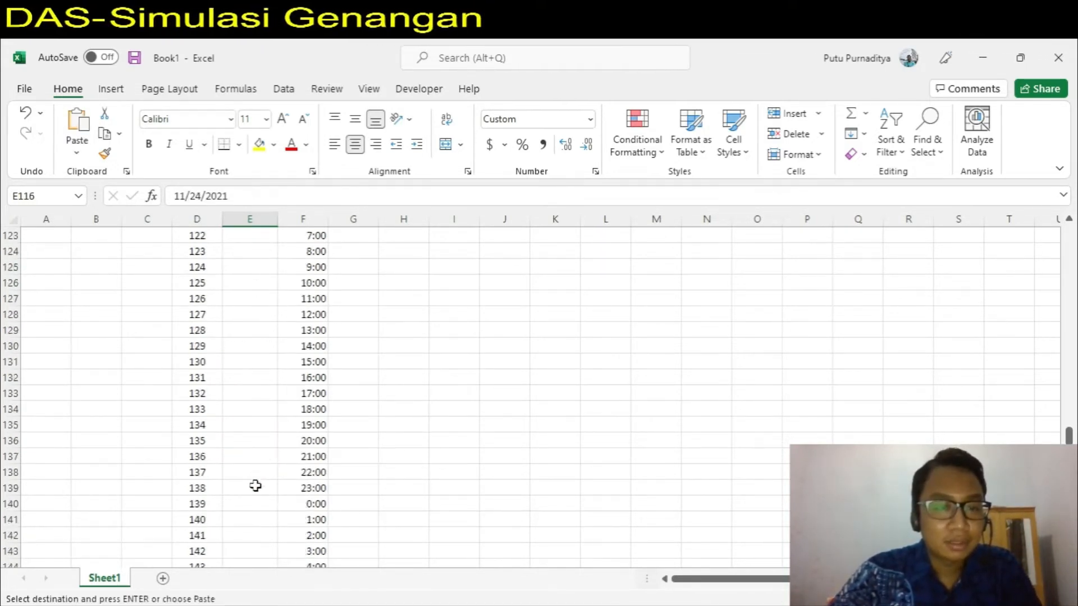
pyautogui.click(254, 488)
pyautogui.hotkey('ctrl', 'v')
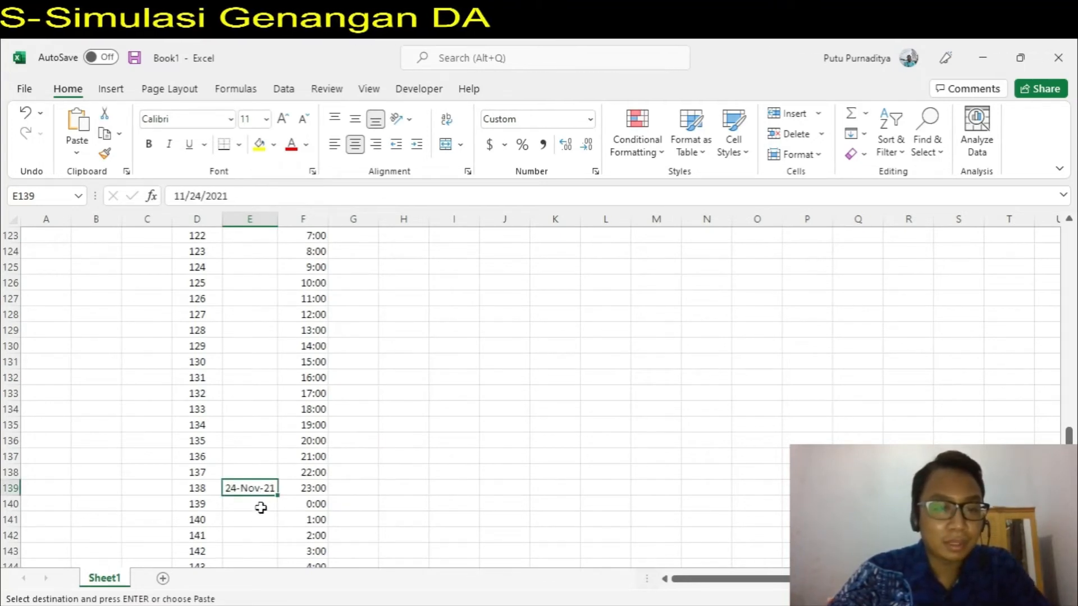
pyautogui.press('Escape')
# Step: Fill 25-Nov-21 into E140 by extending the date series, and copy it to the 23:00 row at E163
pyautogui.moveTo(277, 495); pyautogui.dragTo(258, 508)
pyautogui.scroll(-2, 255, 511)
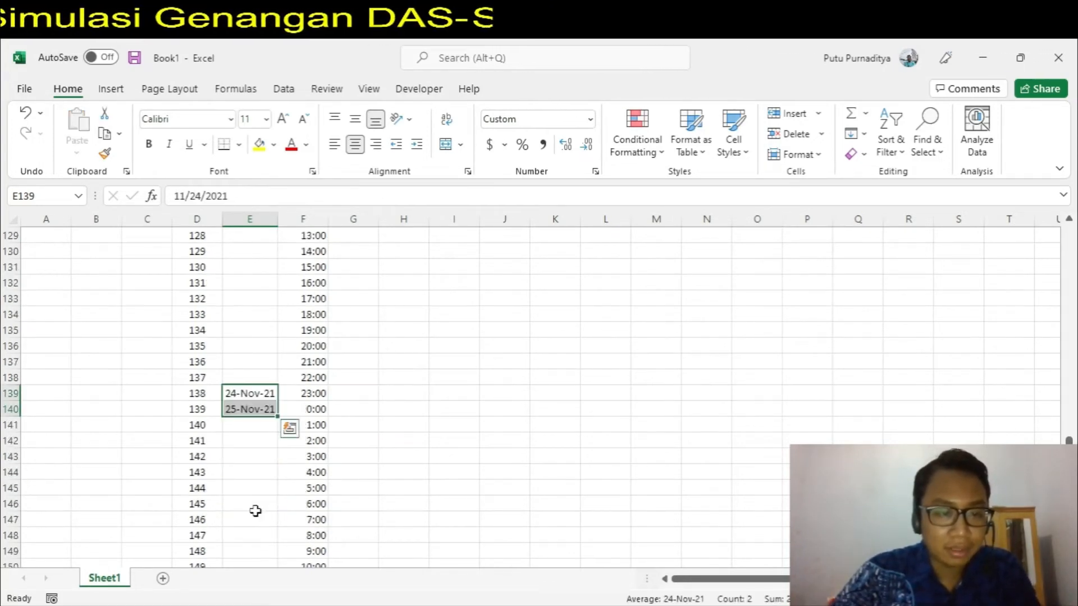
pyautogui.scroll(-1, 244, 433)
pyautogui.click(254, 364)
pyautogui.hotkey('ctrl', 'c')
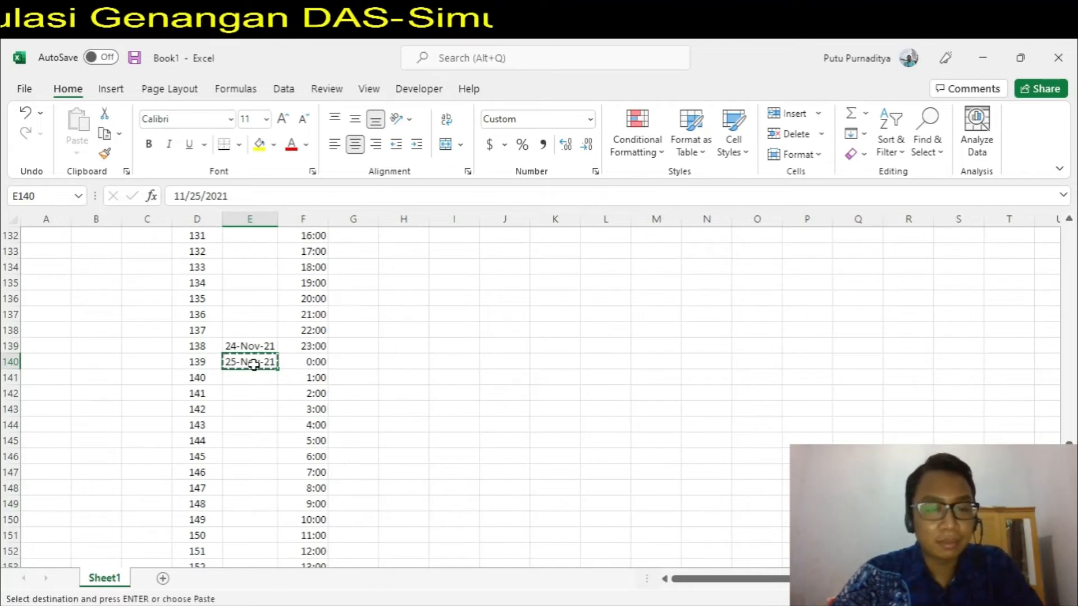
pyautogui.scroll(-7, 254, 364)
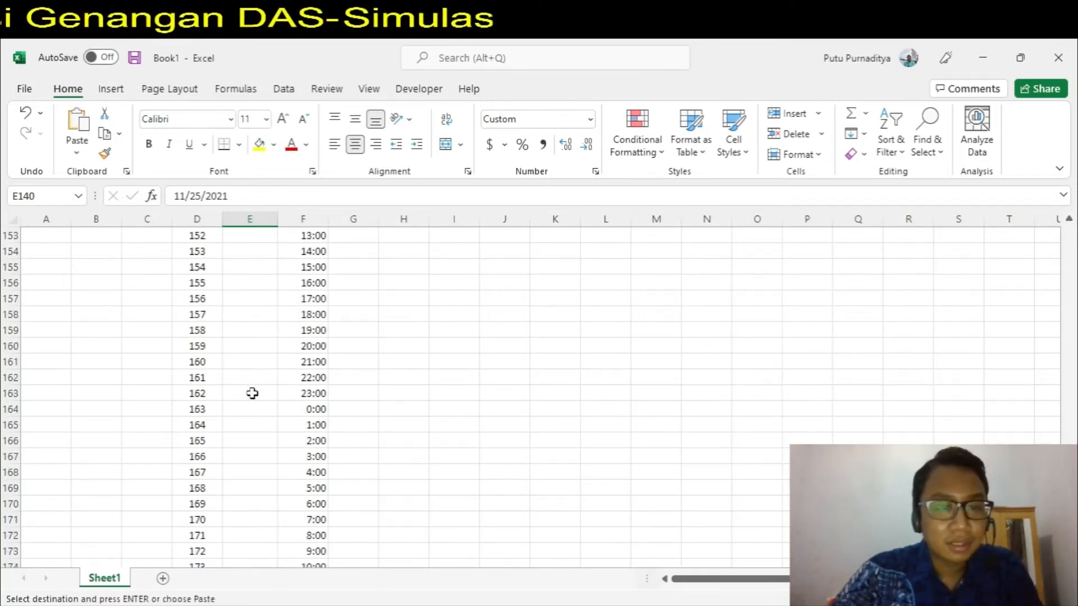
pyautogui.click(252, 394)
pyautogui.hotkey('ctrl', 'v')
pyautogui.click(257, 422)
pyautogui.press('Escape')
# Step: Fill 26-Nov-21 into E164 by extending the date series, and copy it to the 23:00 row at E187
pyautogui.click(271, 399)
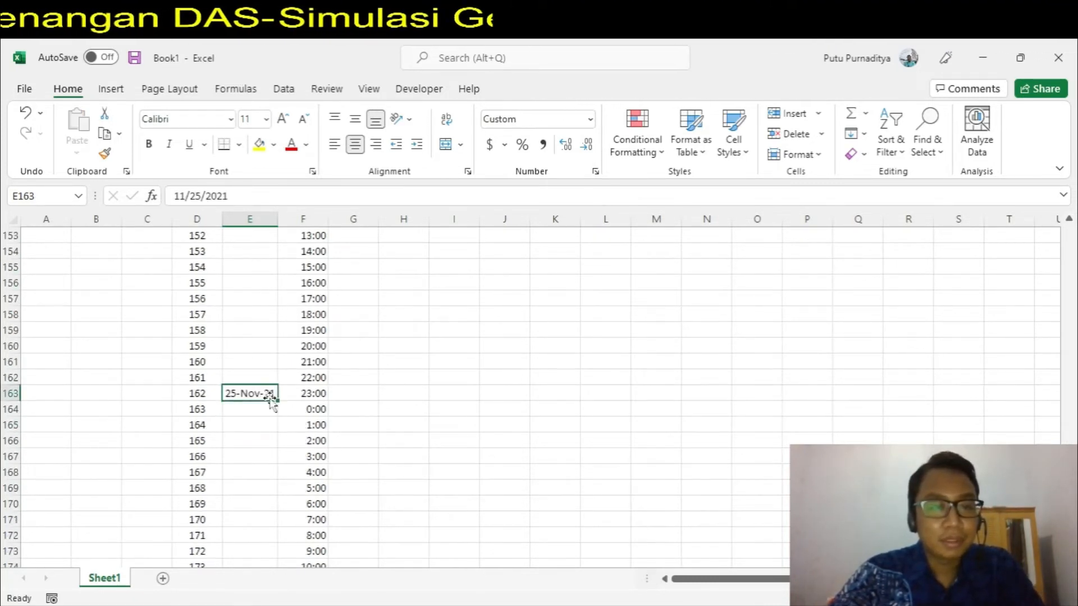
pyautogui.moveTo(275, 400); pyautogui.dragTo(281, 416)
pyautogui.click(258, 405)
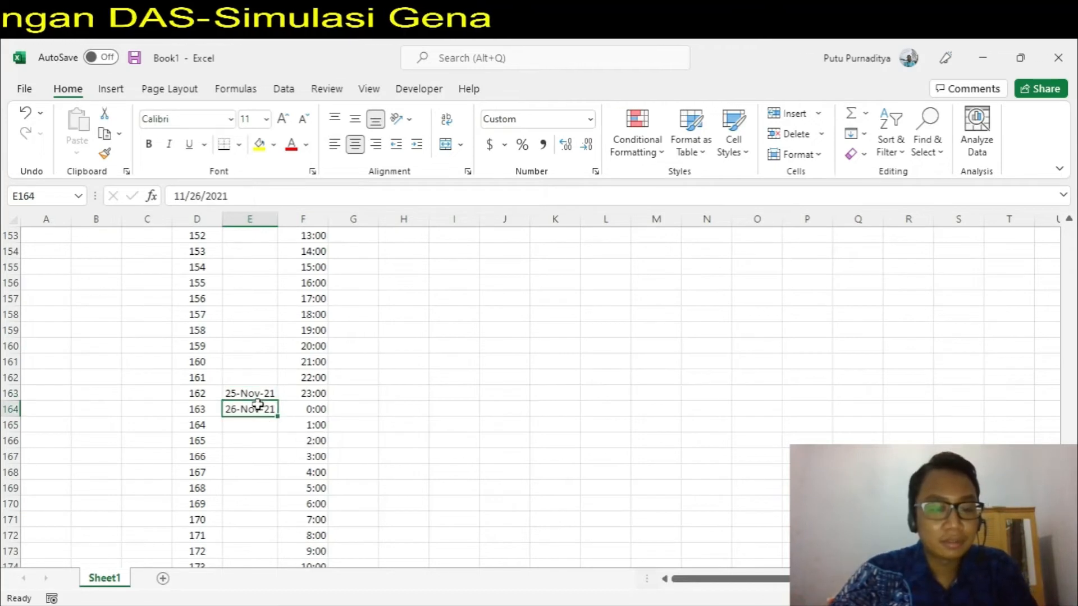
pyautogui.hotkey('ctrl', 'c')
pyautogui.scroll(-5, 258, 404)
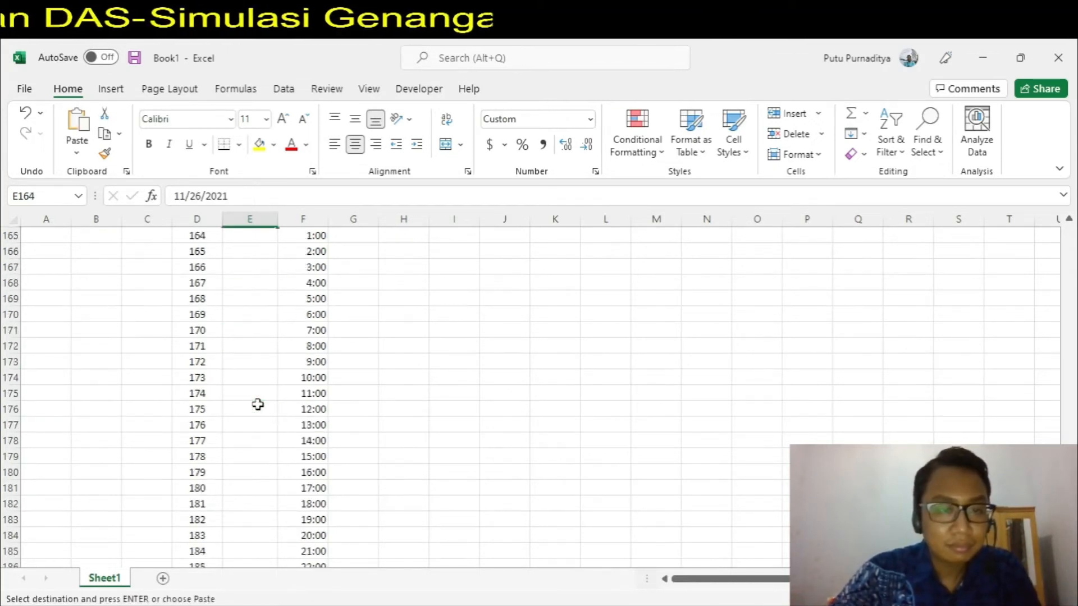
pyautogui.scroll(-1, 258, 405)
pyautogui.click(242, 486)
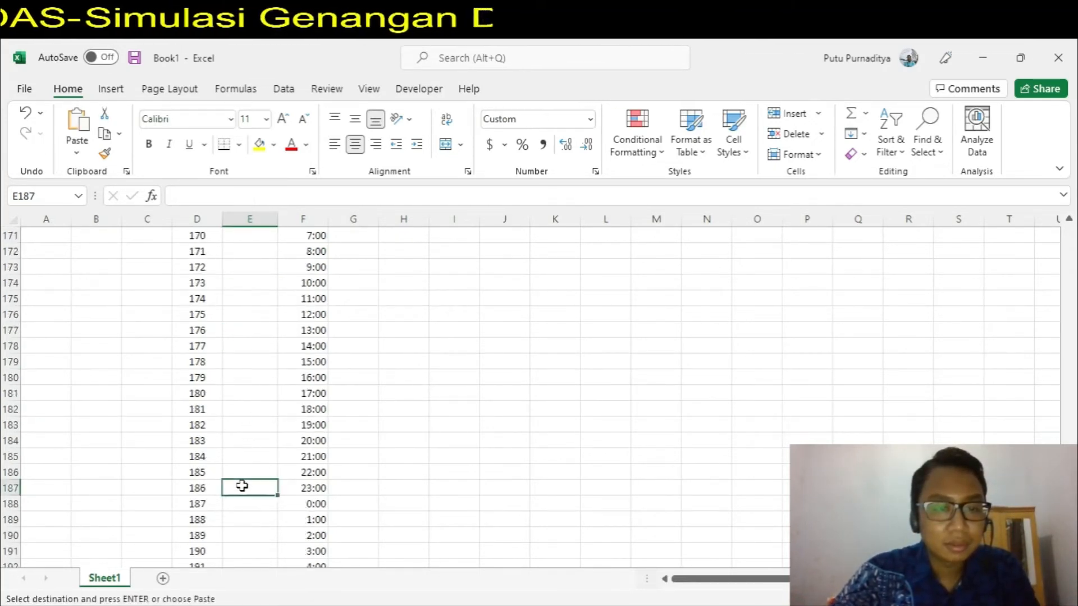
pyautogui.hotkey('ctrl', 'v')
pyautogui.press('Escape')
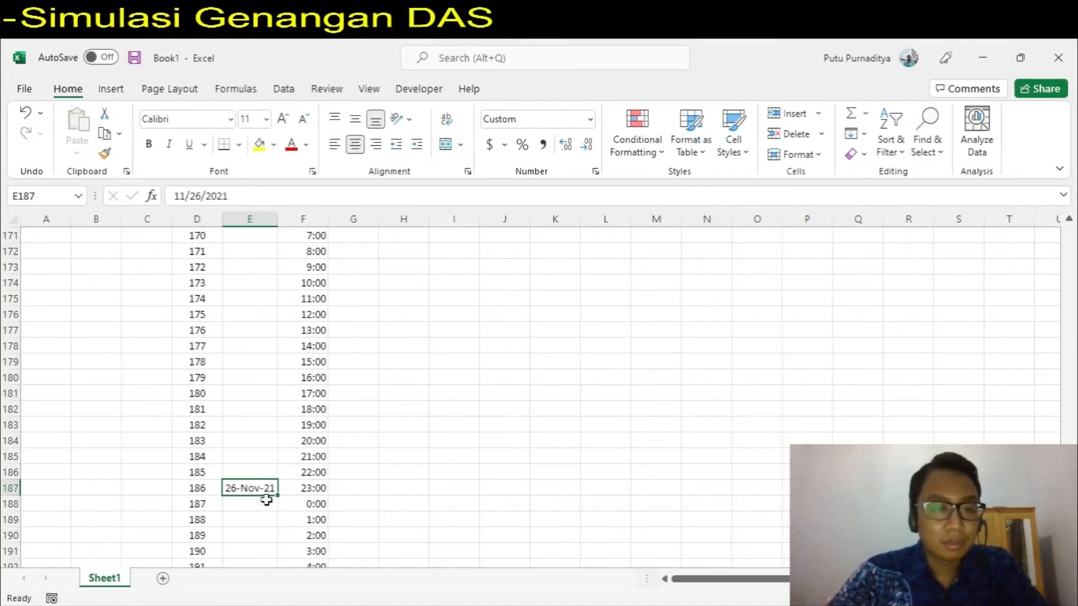
# Step: Fill 27-Nov-21 into E188 by extending the date series, and copy it to the final row at E201
pyautogui.moveTo(277, 496); pyautogui.dragTo(274, 511)
pyautogui.scroll(-2, 243, 443)
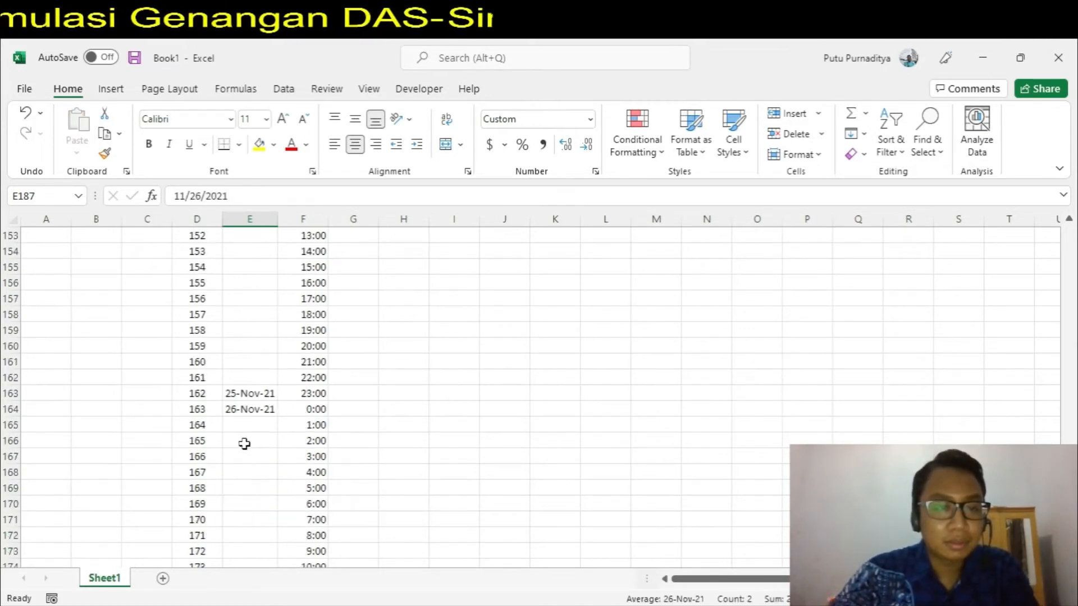
pyautogui.scroll(-2, 243, 443)
pyautogui.click(246, 316)
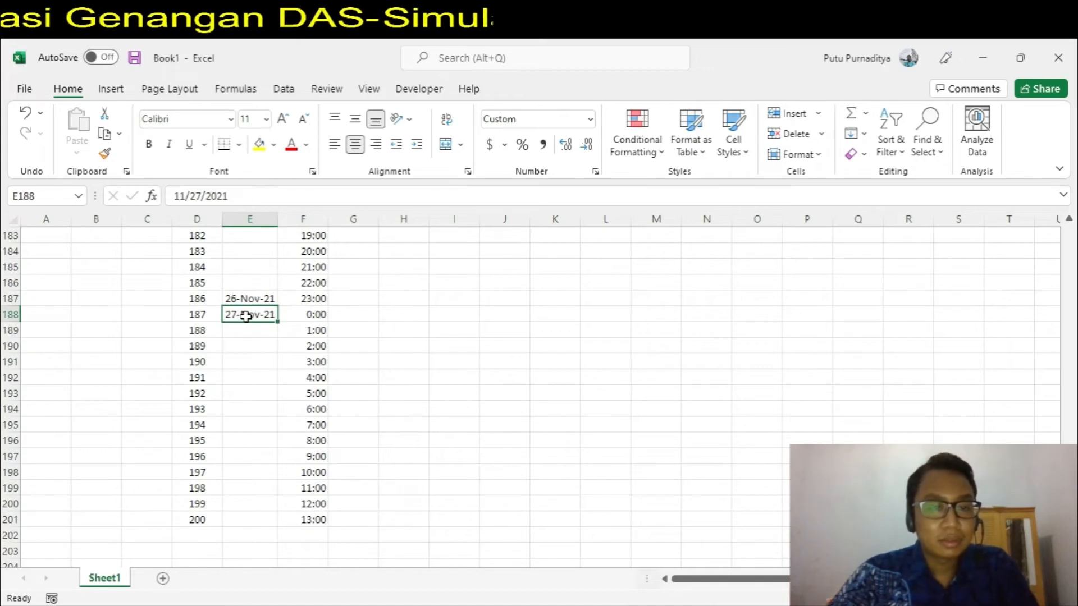
pyautogui.hotkey('ctrl', 'c')
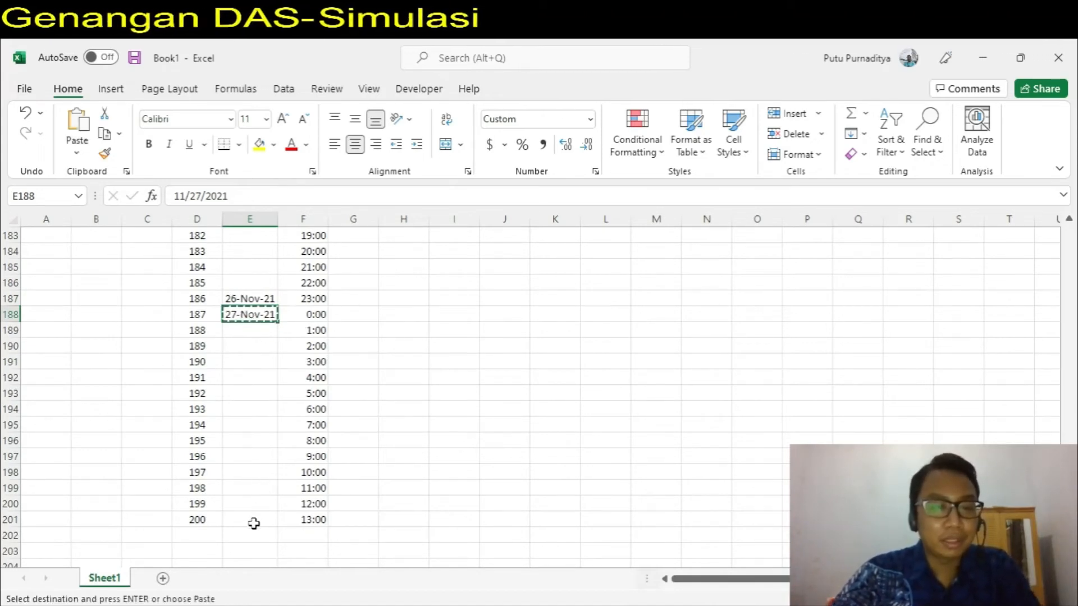
pyautogui.click(254, 523)
pyautogui.hotkey('ctrl', 'v')
pyautogui.click(387, 488)
pyautogui.press('Escape')
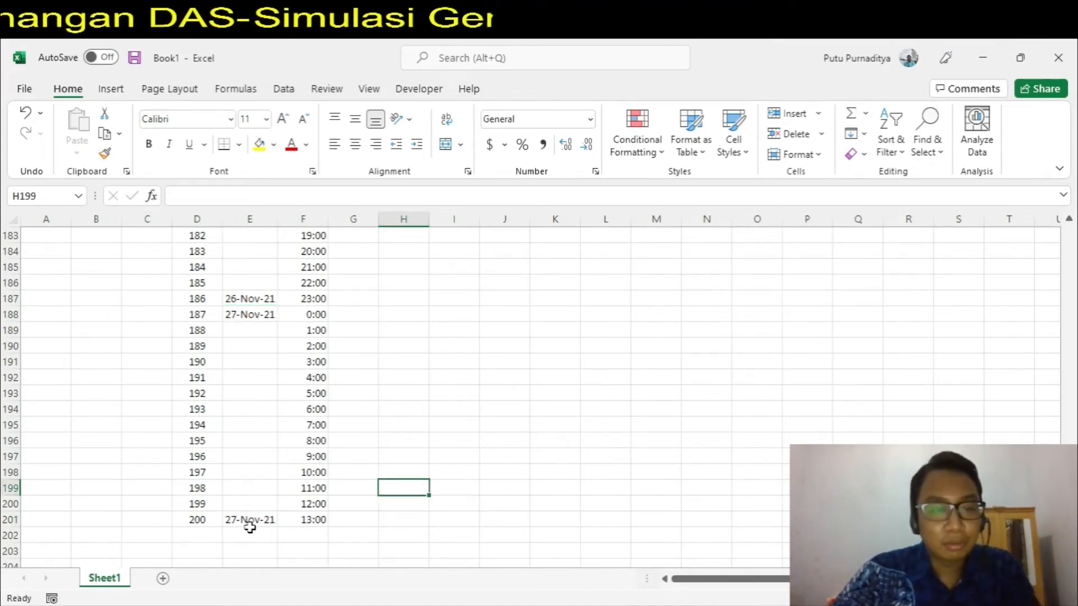
# Step: Switch to the HEC-RAS Unsteady Flow Analysis window and set the simulation's ending date to 27NOV2021 and ending time to 1300
pyautogui.click(313, 527)
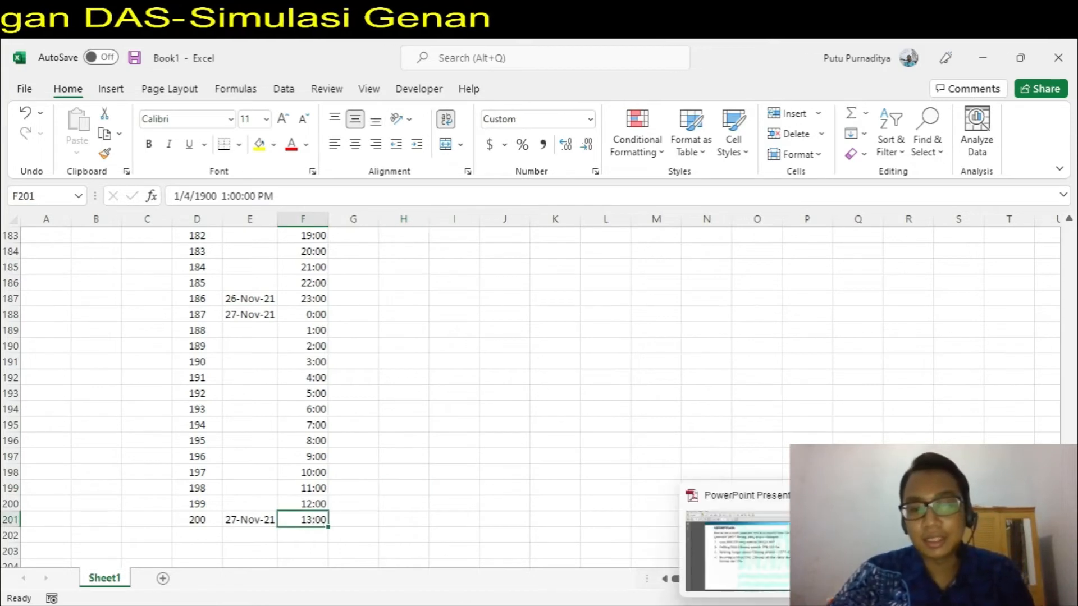
pyautogui.moveTo(755, 605)
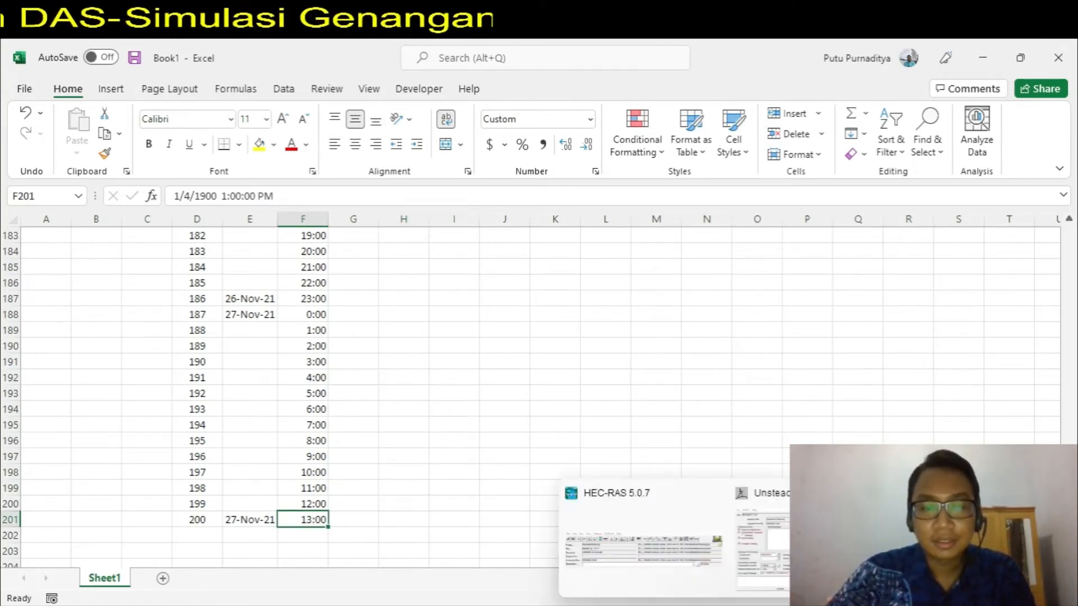
pyautogui.click(752, 553)
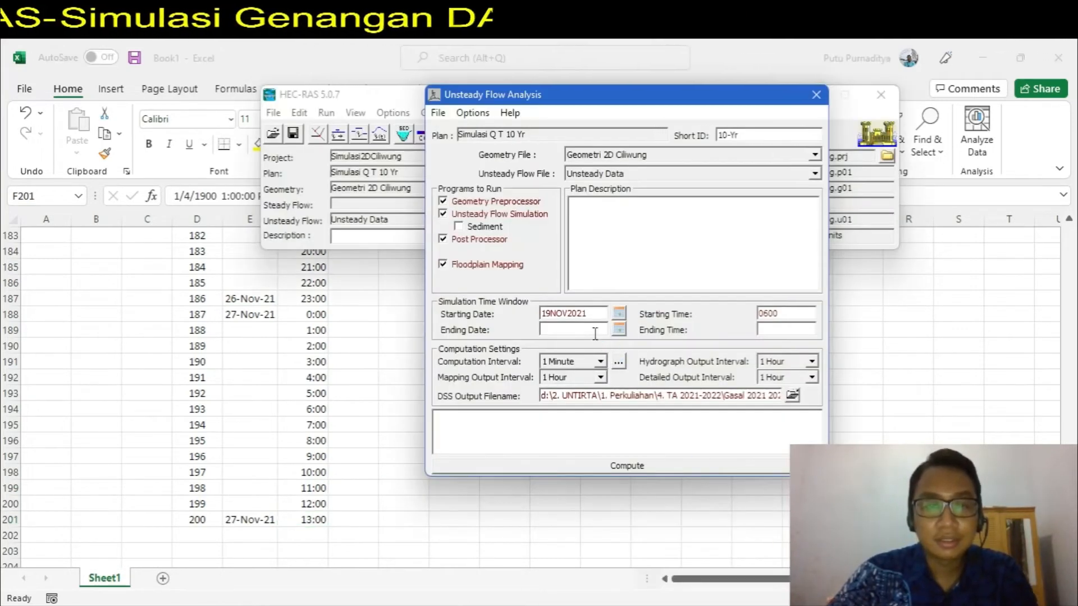
pyautogui.click(618, 330)
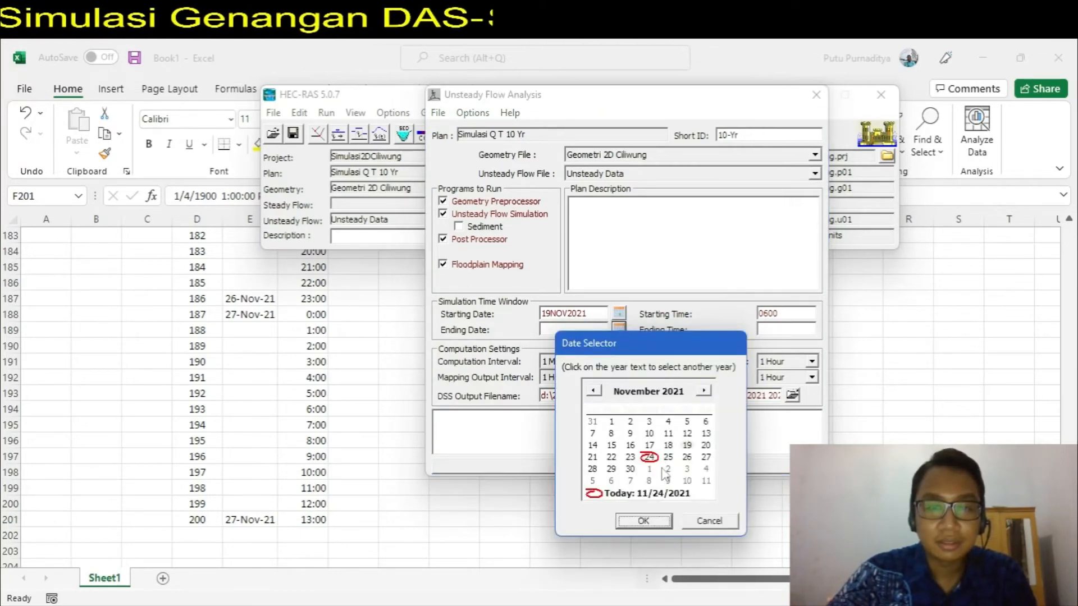
pyautogui.click(706, 457)
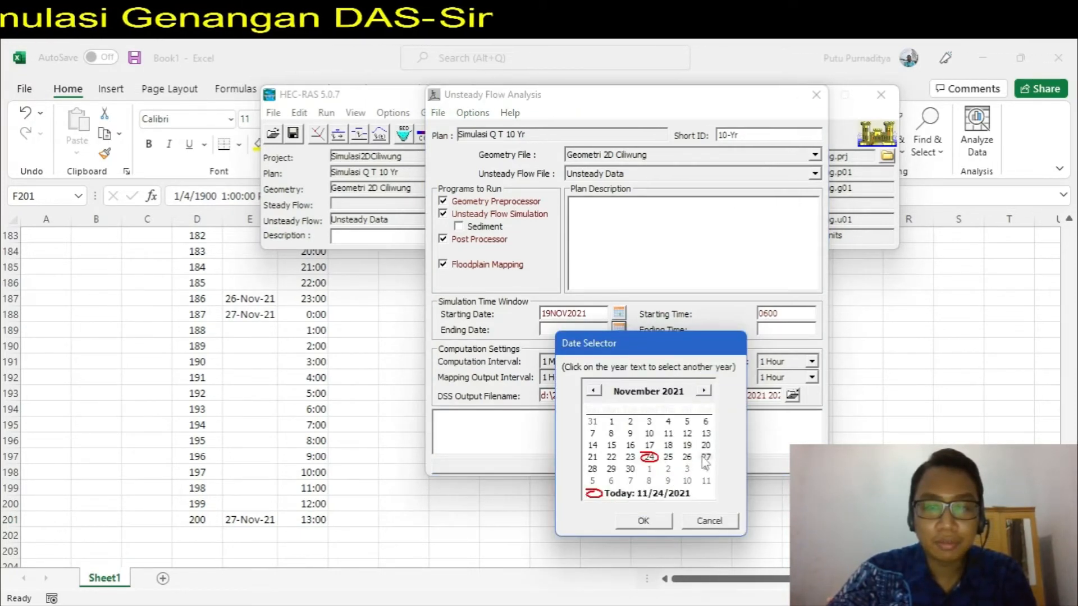
pyautogui.click(654, 528)
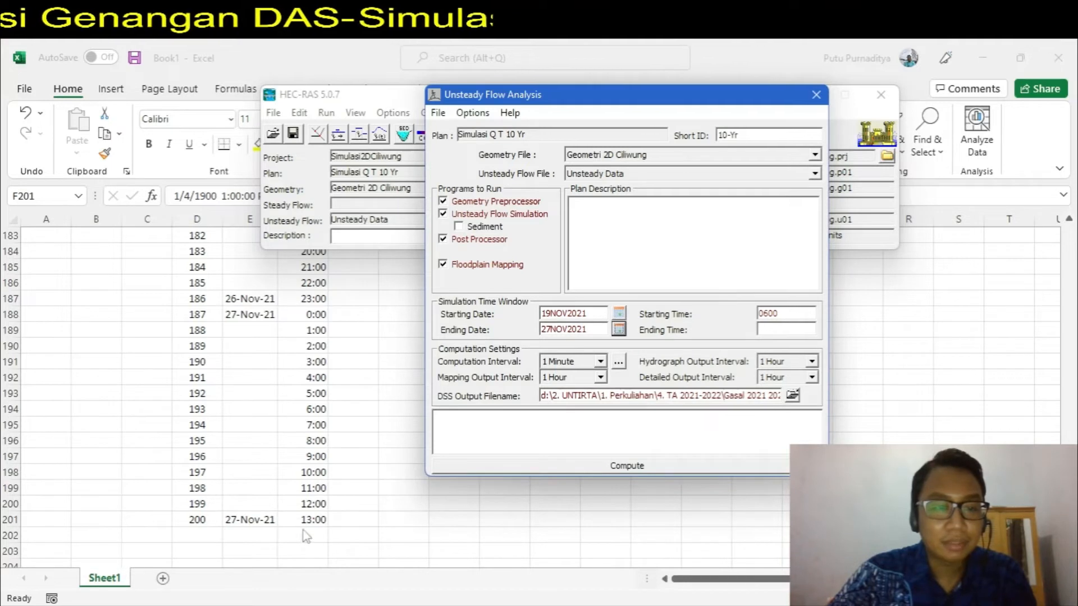
pyautogui.click(786, 325)
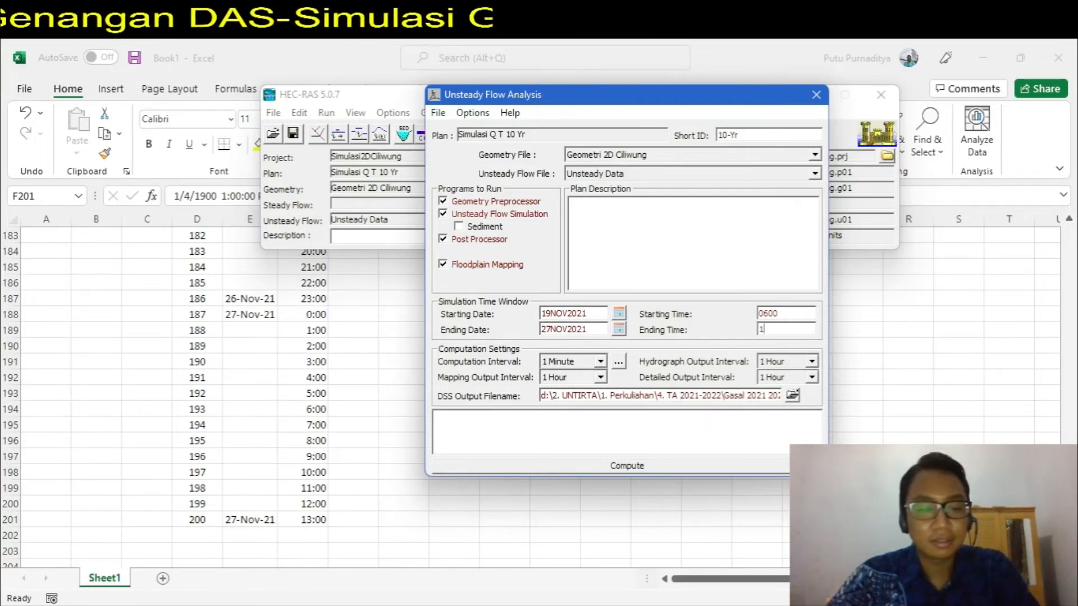
# Step: Set the computation interval to 10 Minute and save the Simulasi Q T 10 Yr plan
pyautogui.click(550, 363)
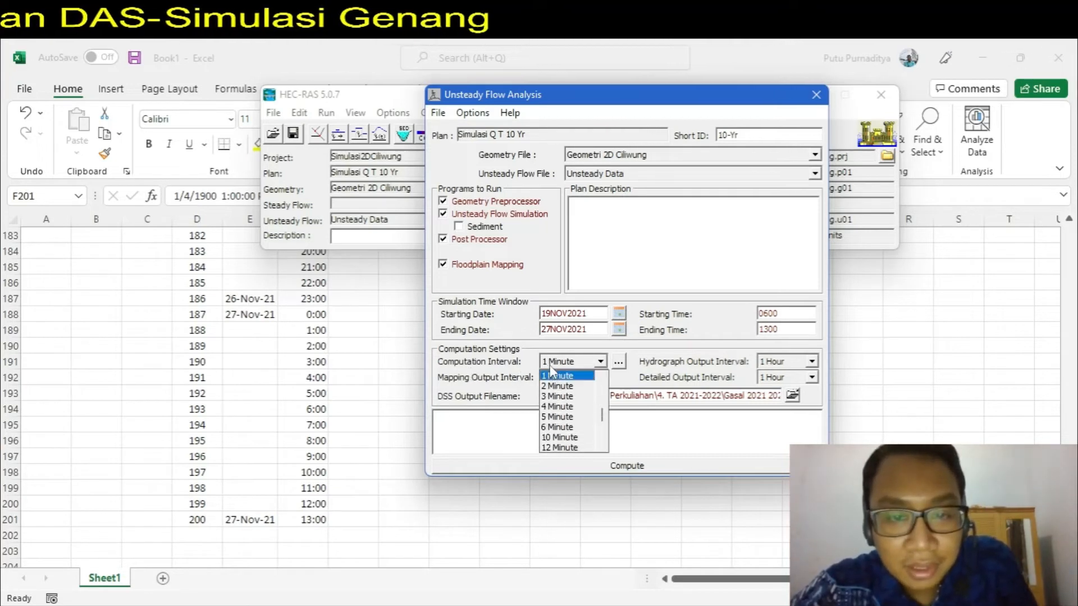
pyautogui.click(559, 437)
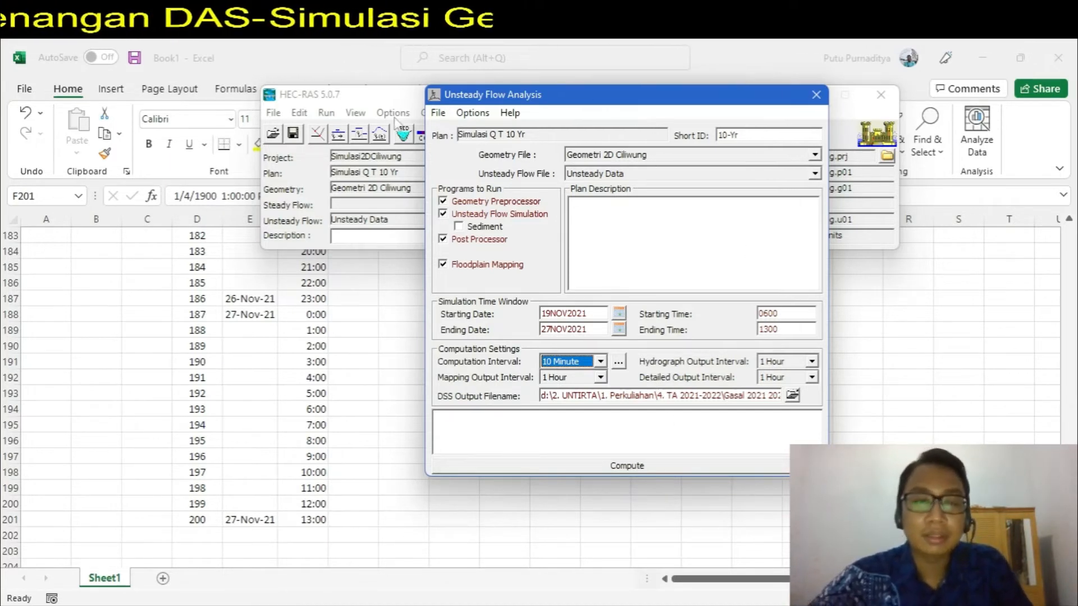
pyautogui.click(441, 114)
pyautogui.click(466, 166)
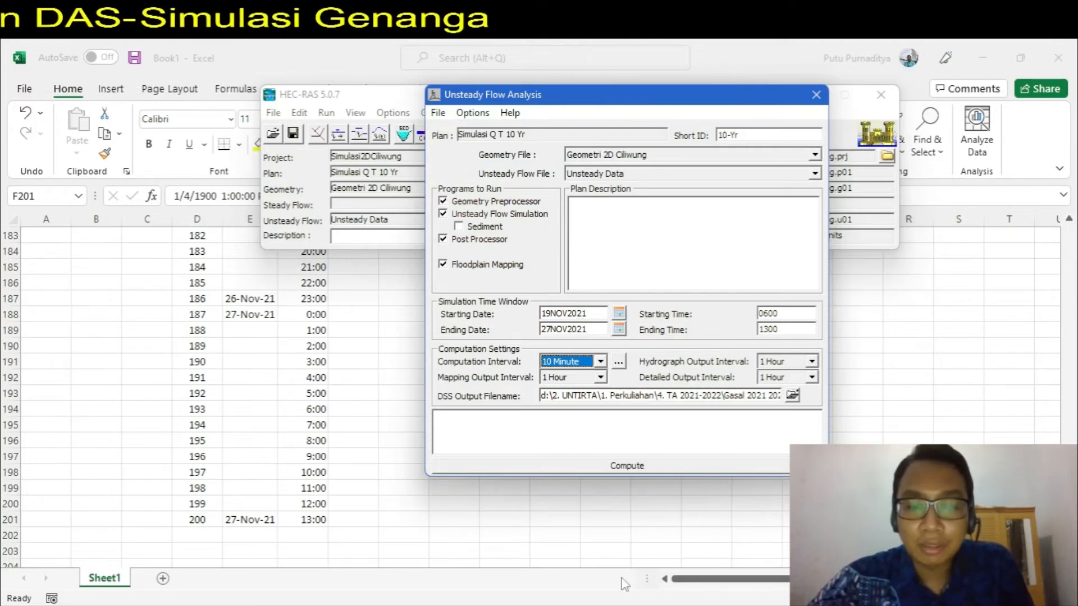
# Step: Minimize the Excel workbook and HEC-HMS, and switch to RAS Mapper
pyautogui.click(983, 59)
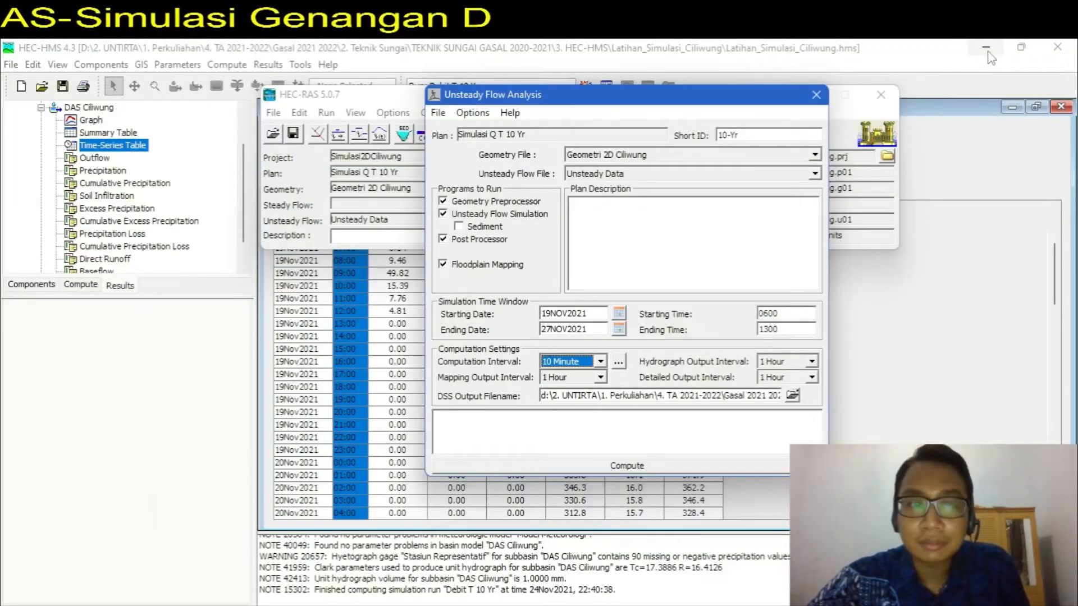
pyautogui.click(988, 51)
pyautogui.hotkey('alt', 'Tab')
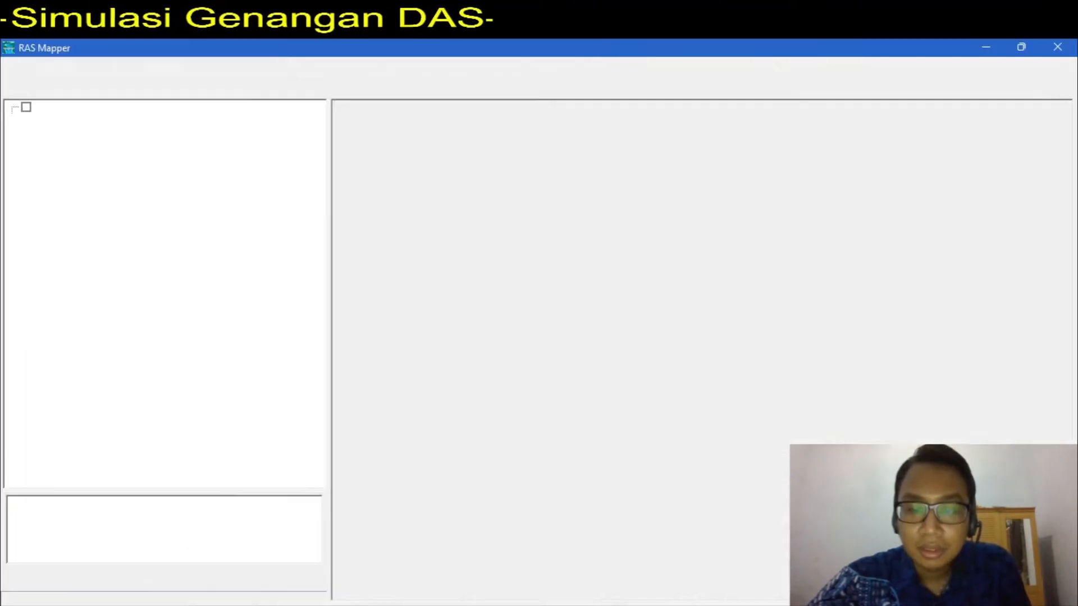
pyautogui.hotkey('alt', 'Tab')
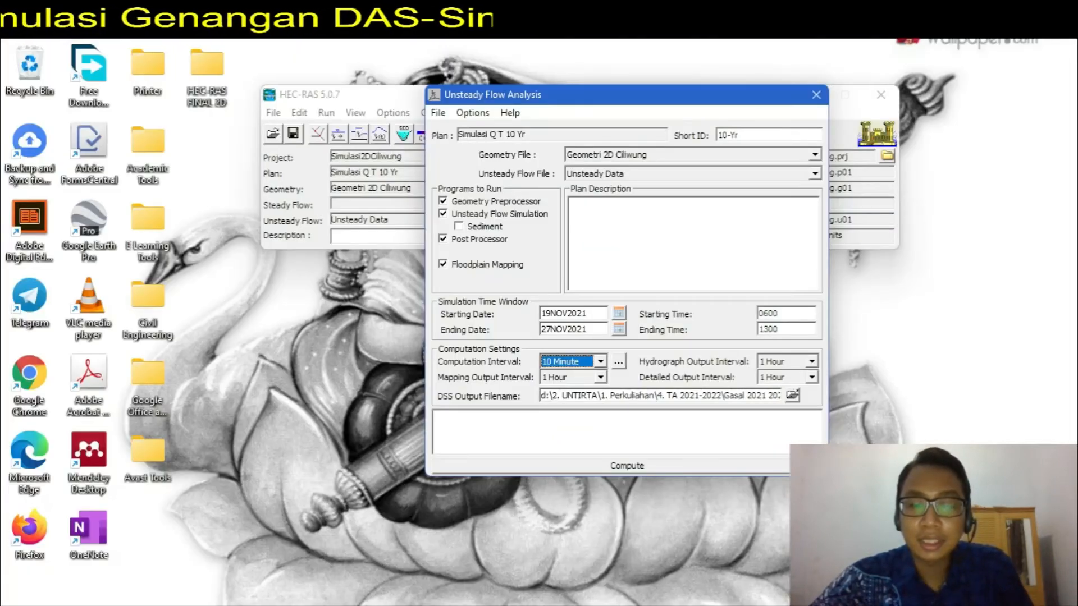
pyautogui.hotkey('alt', 'Tab')
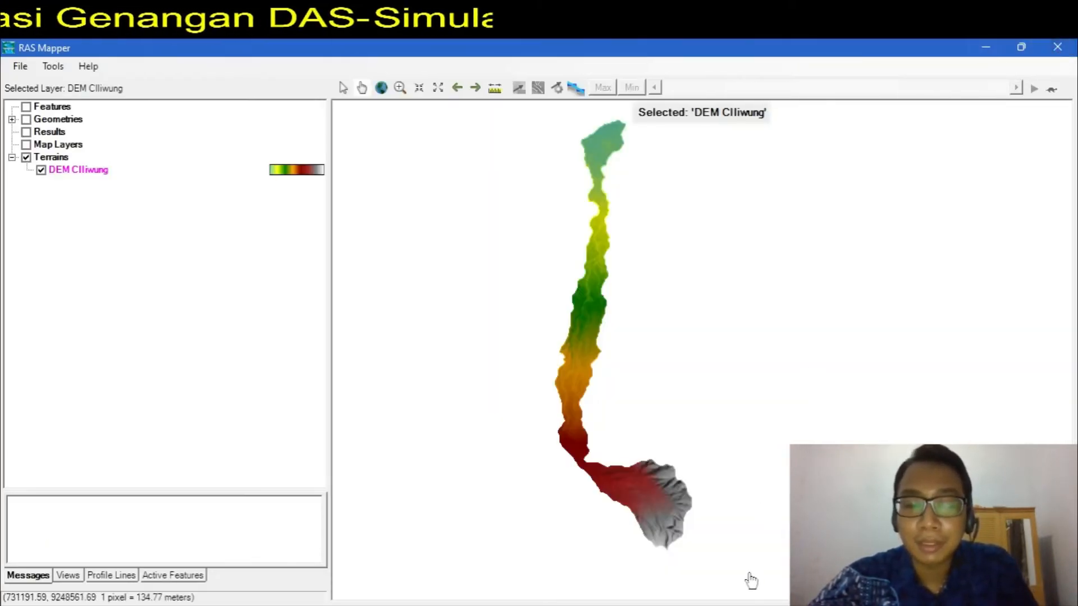
pyautogui.hotkey('alt', 'Tab')
pyautogui.hotkey('alt', 'Tab')
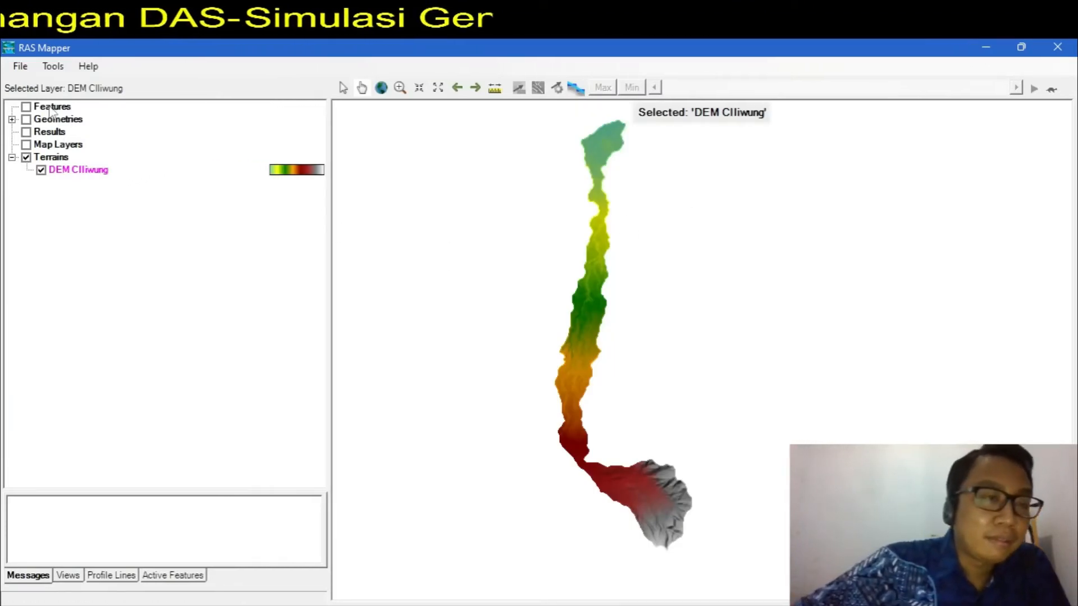
# Step: Display the 2D Flow Areas layer of Geometri 2D Ciliwung over the terrain and inspect its mesh up close
pyautogui.click(12, 119)
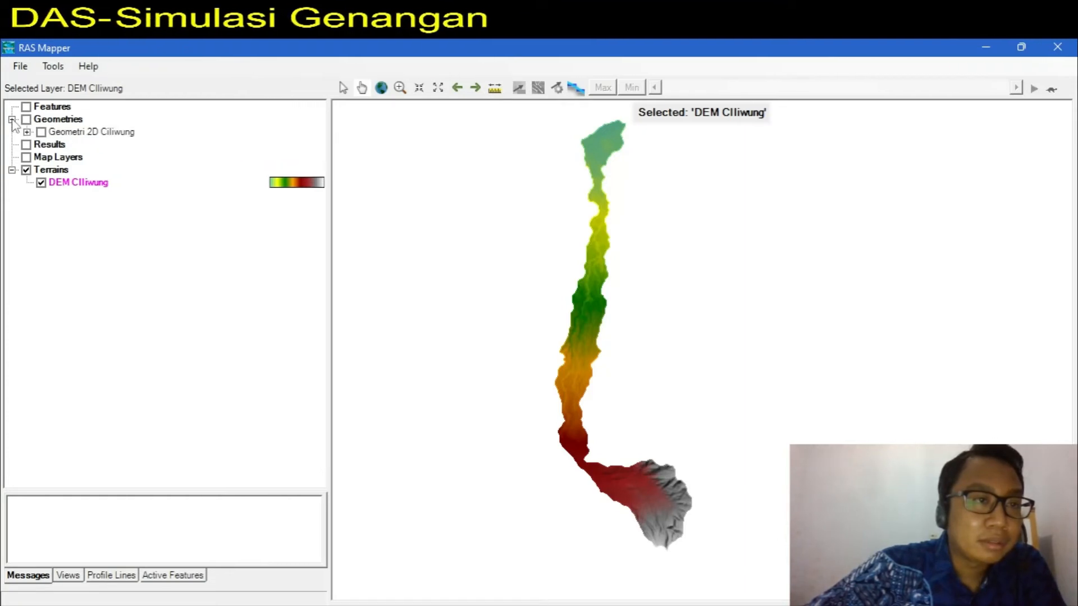
pyautogui.click(12, 120)
pyautogui.click(12, 120)
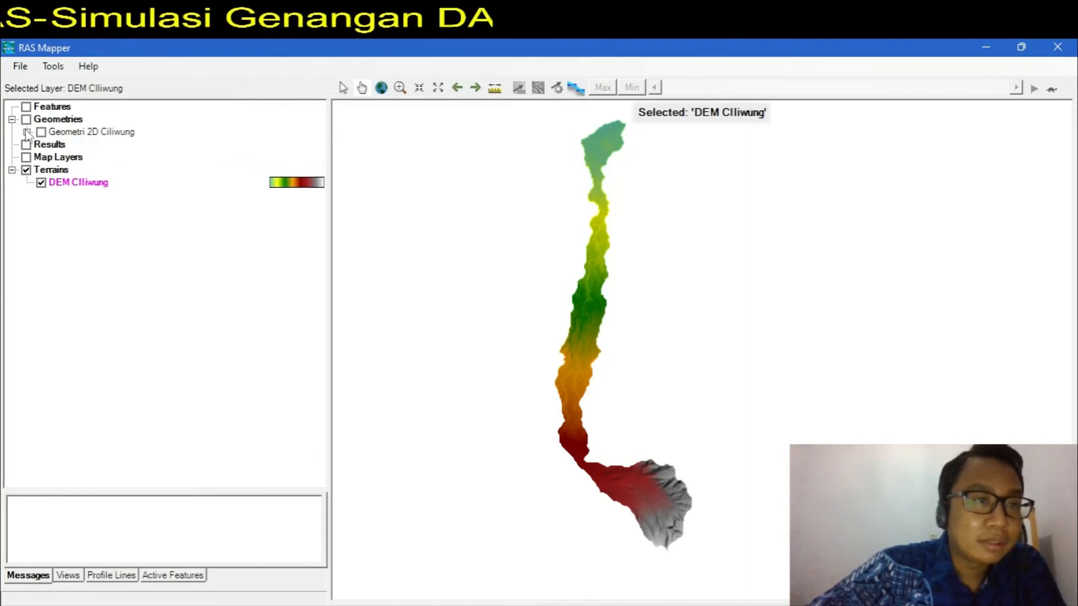
pyautogui.click(27, 132)
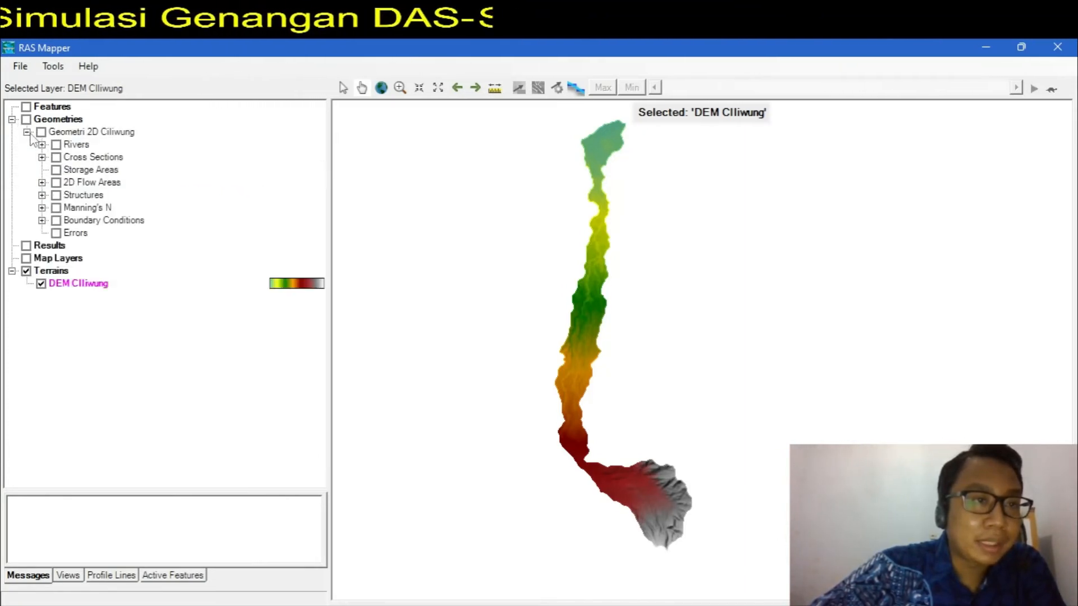
pyautogui.click(56, 183)
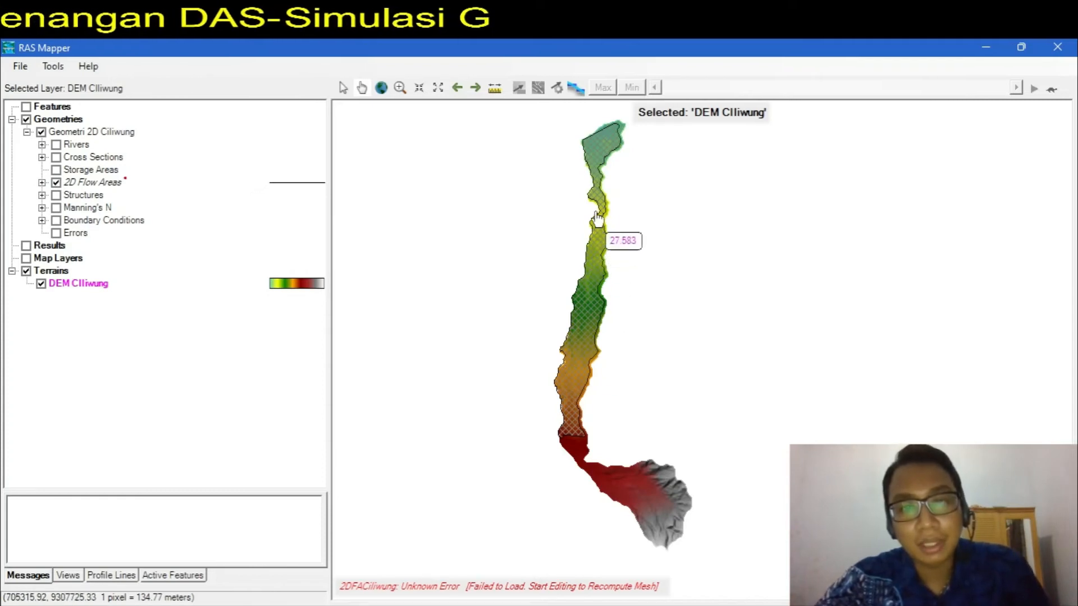
pyautogui.scroll(4, 584, 325)
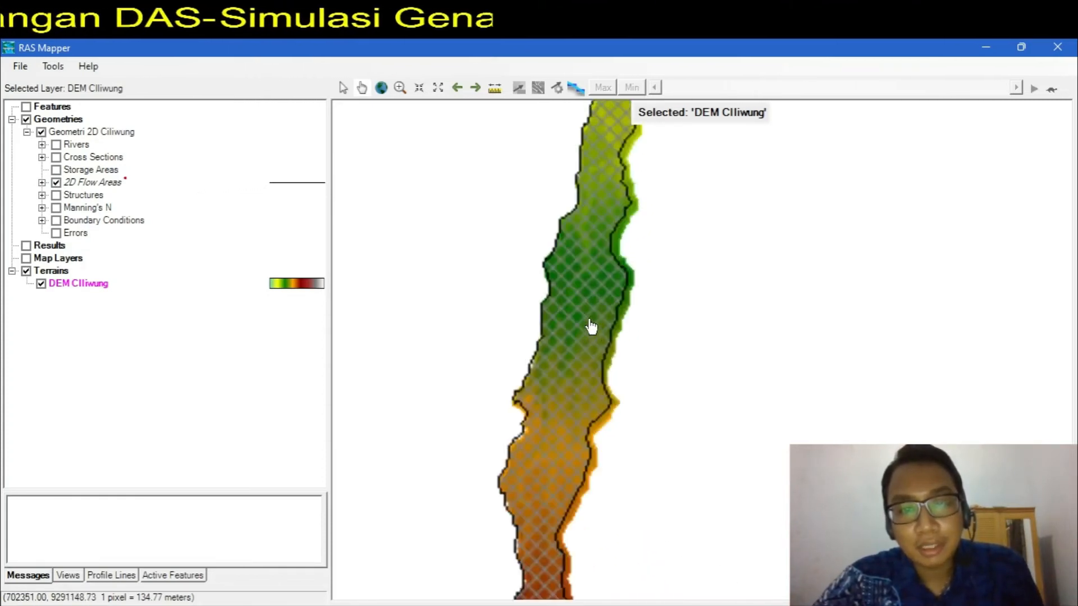
pyautogui.scroll(2, 587, 323)
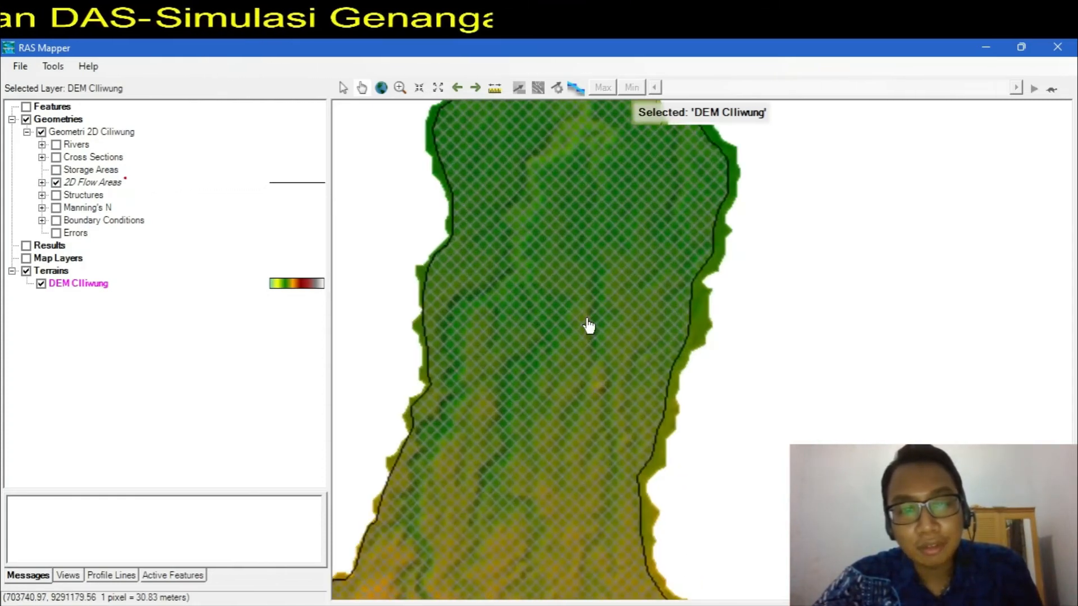
pyautogui.scroll(-5, 579, 316)
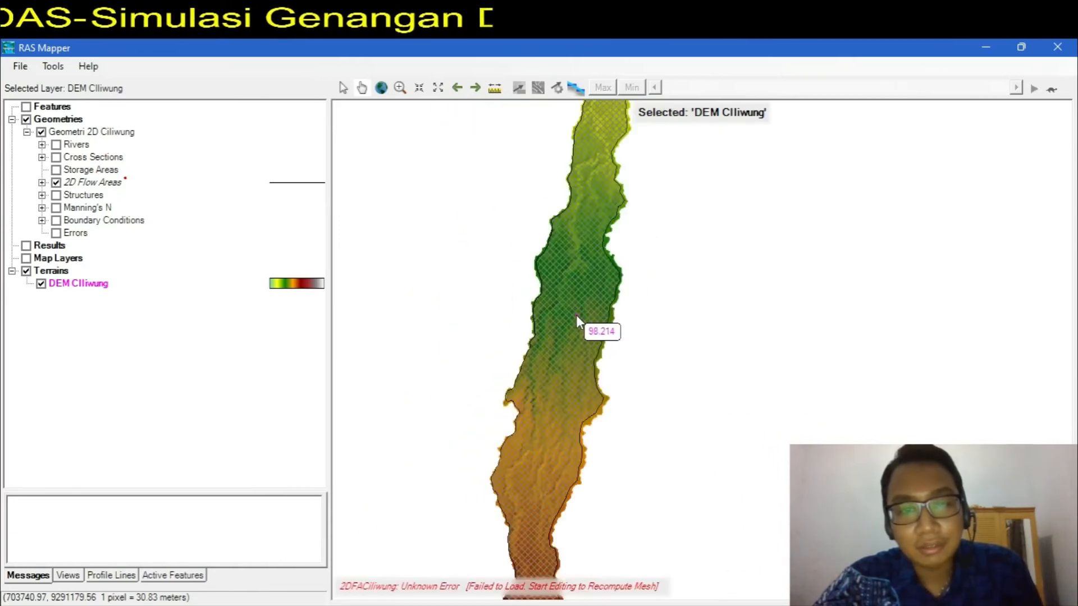
pyautogui.scroll(1, 576, 315)
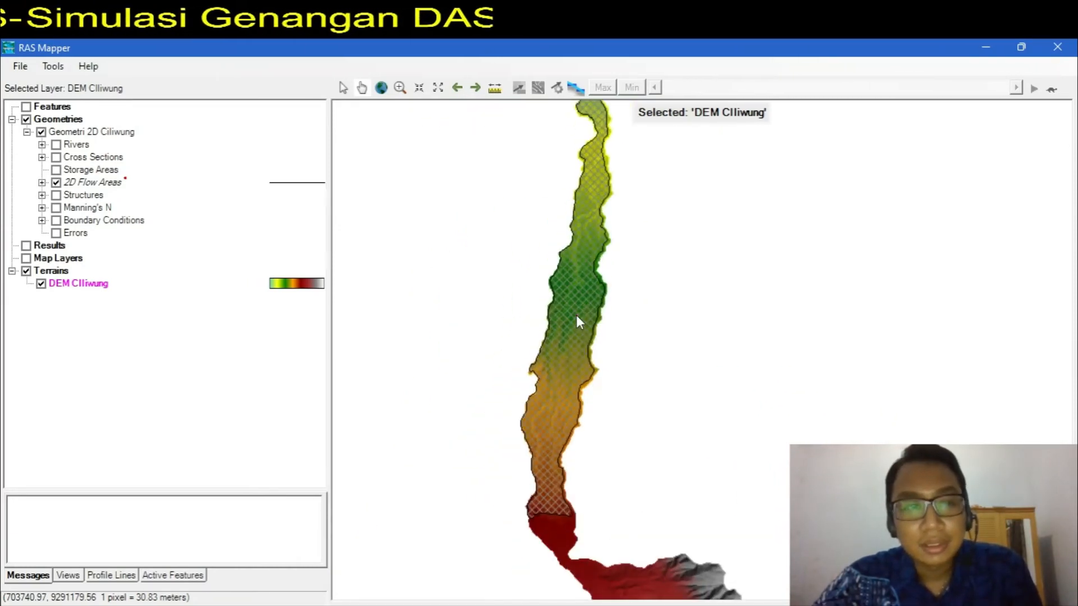
# Step: Try to compute the hydraulic tables for the 2D Flow Areas layer of Geometri 2D Ciliwung
pyautogui.click(82, 184)
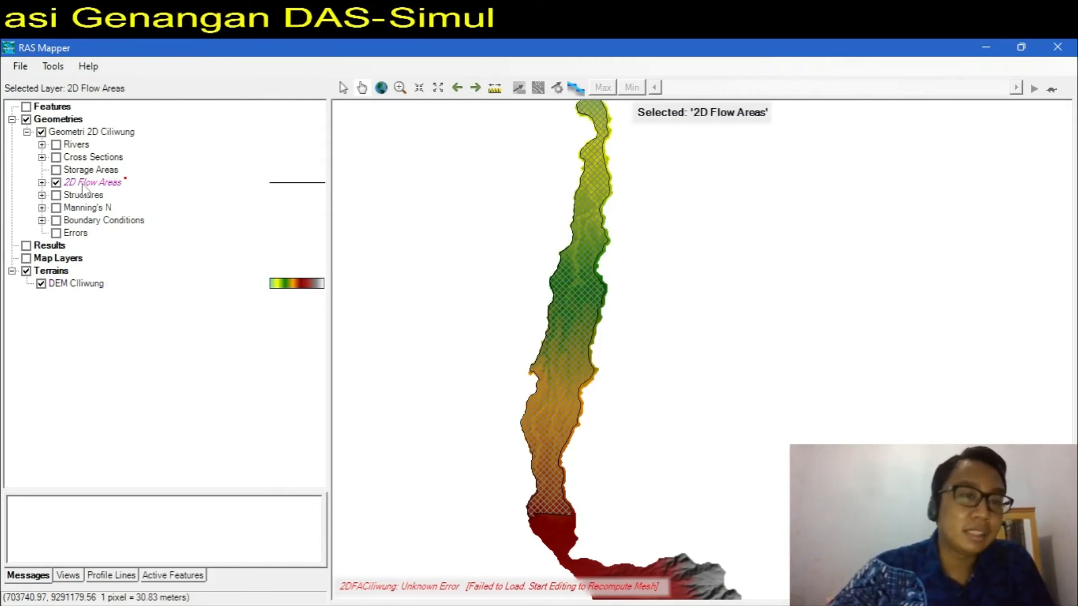
pyautogui.rightClick(83, 188)
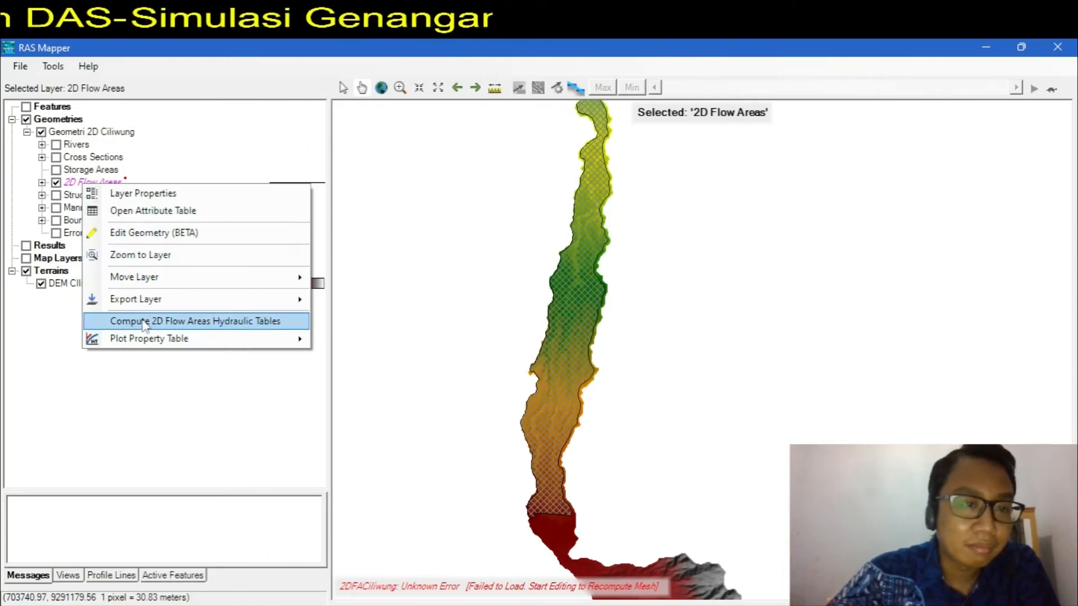
pyautogui.click(220, 329)
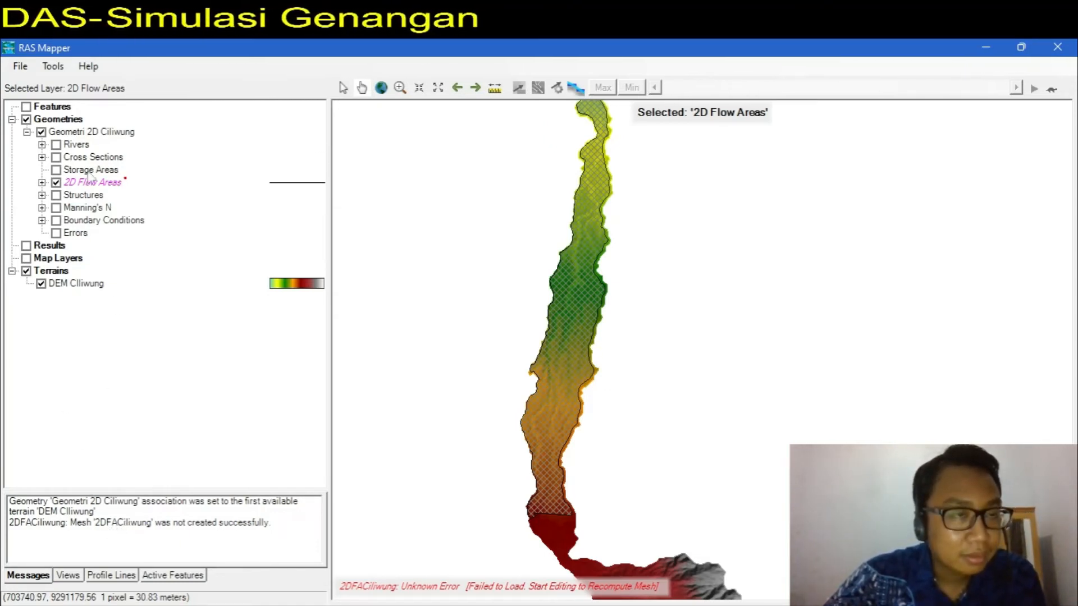
pyautogui.click(22, 66)
pyautogui.click(36, 100)
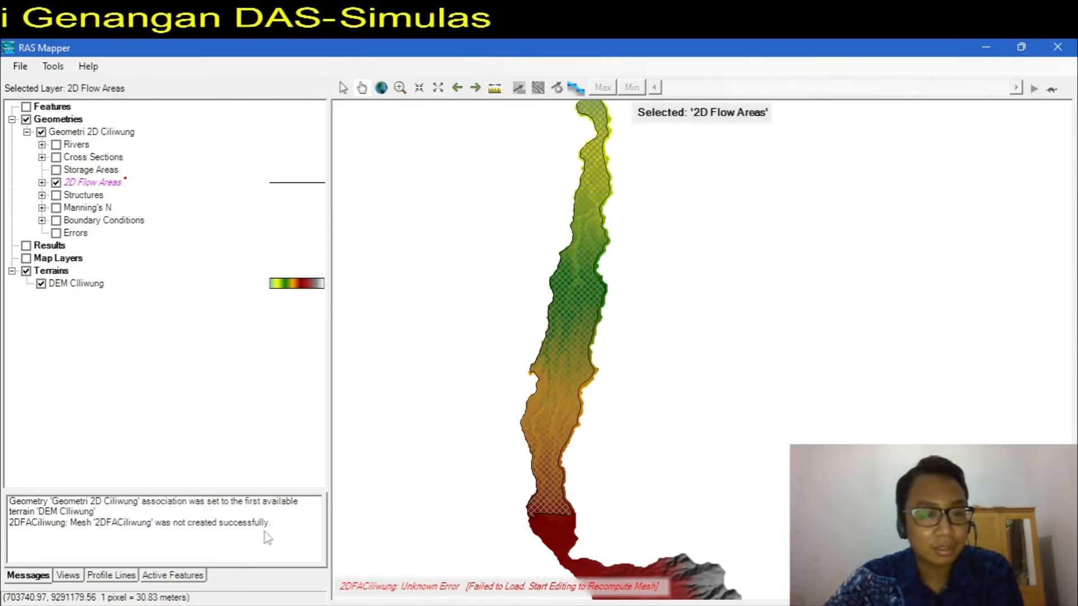
# Step: Switch to the HEC-RAS main window, open the geometric data and open the 2D flow area 2DFACiliwung for editing
pyautogui.moveTo(814, 605)
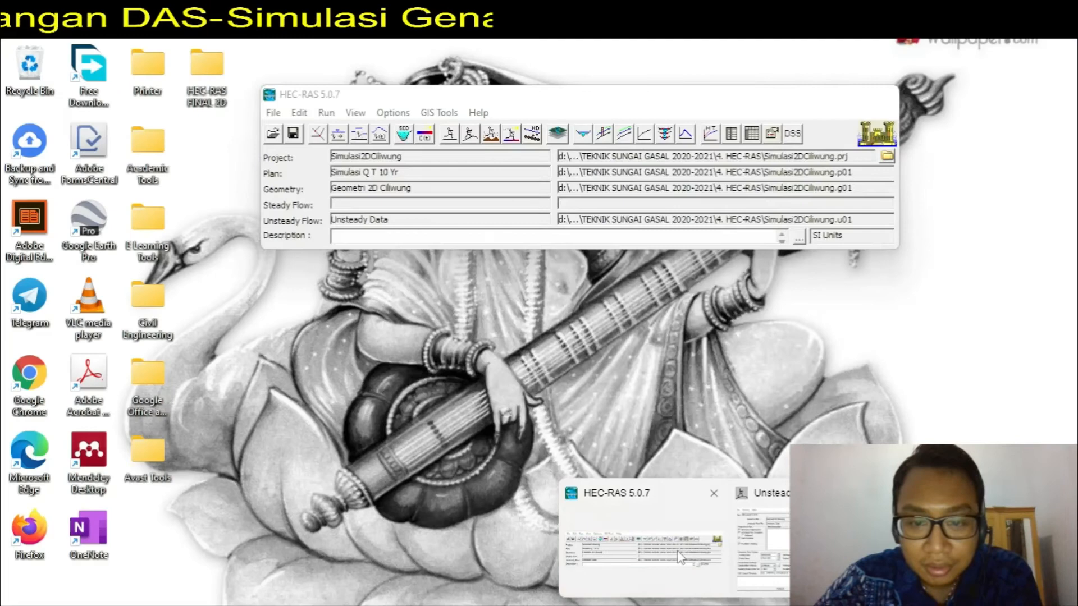
pyautogui.click(618, 534)
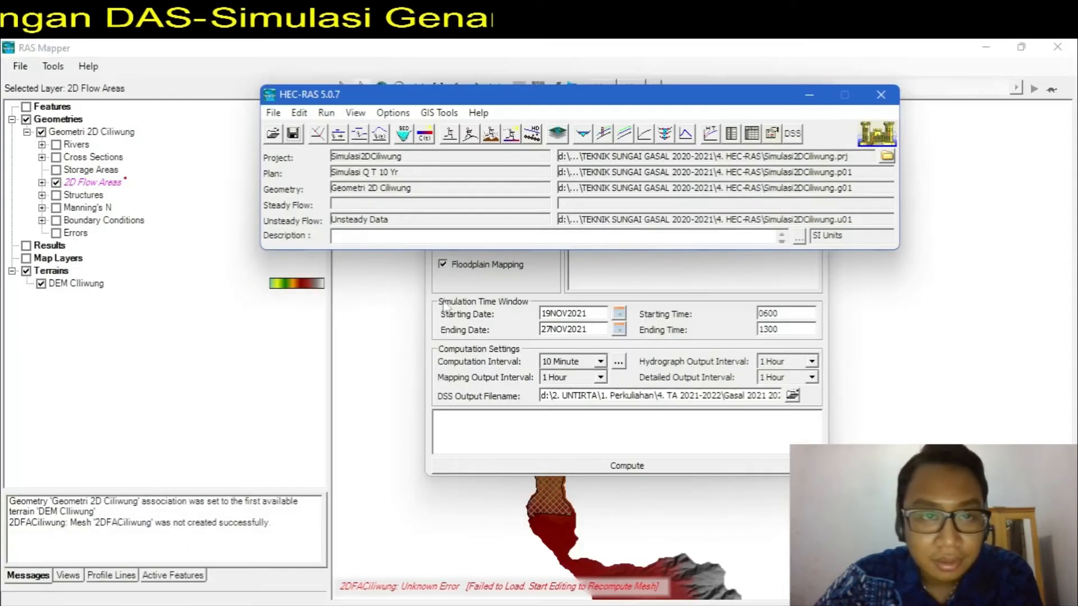
pyautogui.click(318, 135)
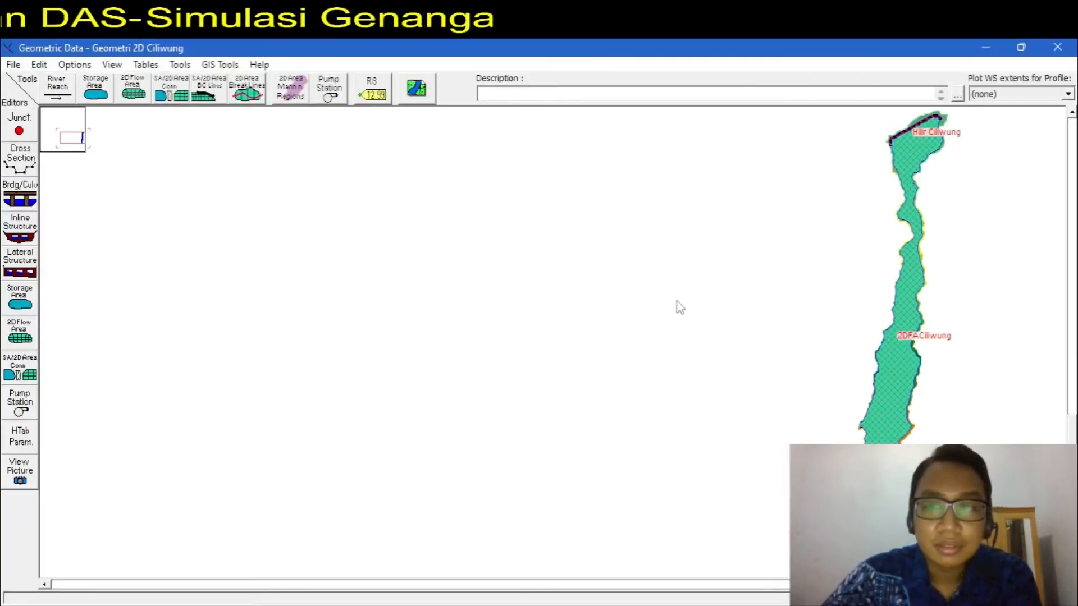
pyautogui.scroll(4, 973, 373)
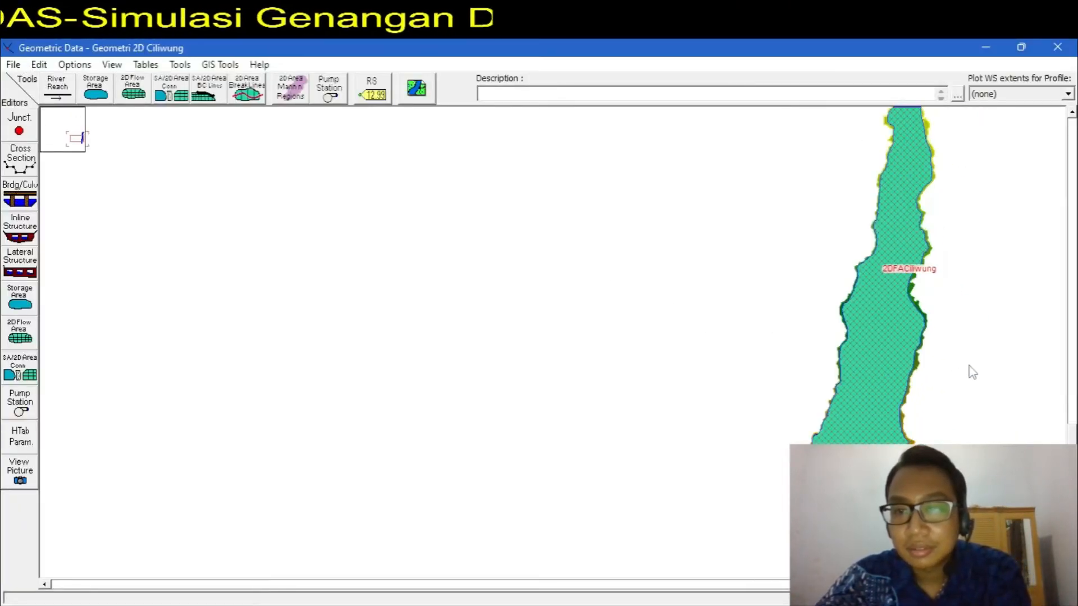
pyautogui.scroll(-2, 973, 373)
pyautogui.scroll(1, 955, 348)
pyautogui.rightClick(944, 351)
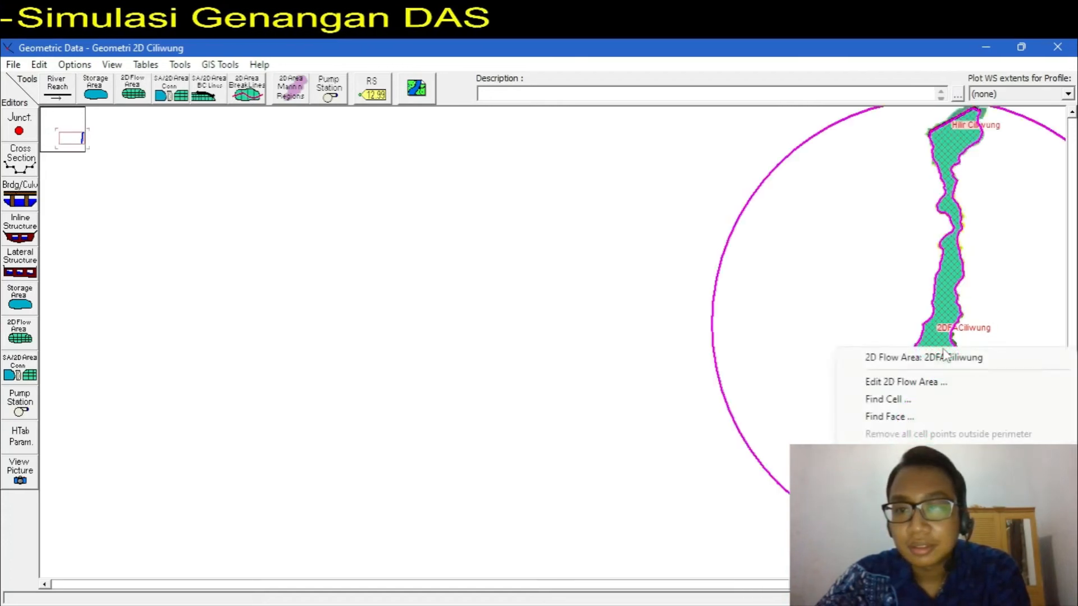
pyautogui.click(932, 383)
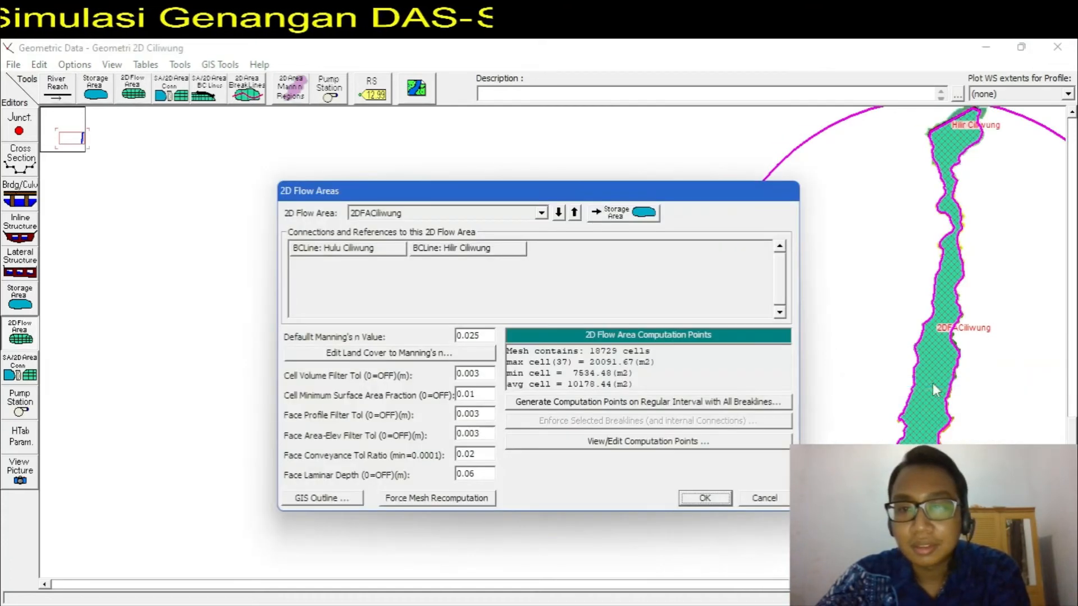
# Step: Regenerate the computation points of 2DFACiliwung with 100 spacing in DX and DY, replacing the existing points, and accept the flow area
pyautogui.click(621, 403)
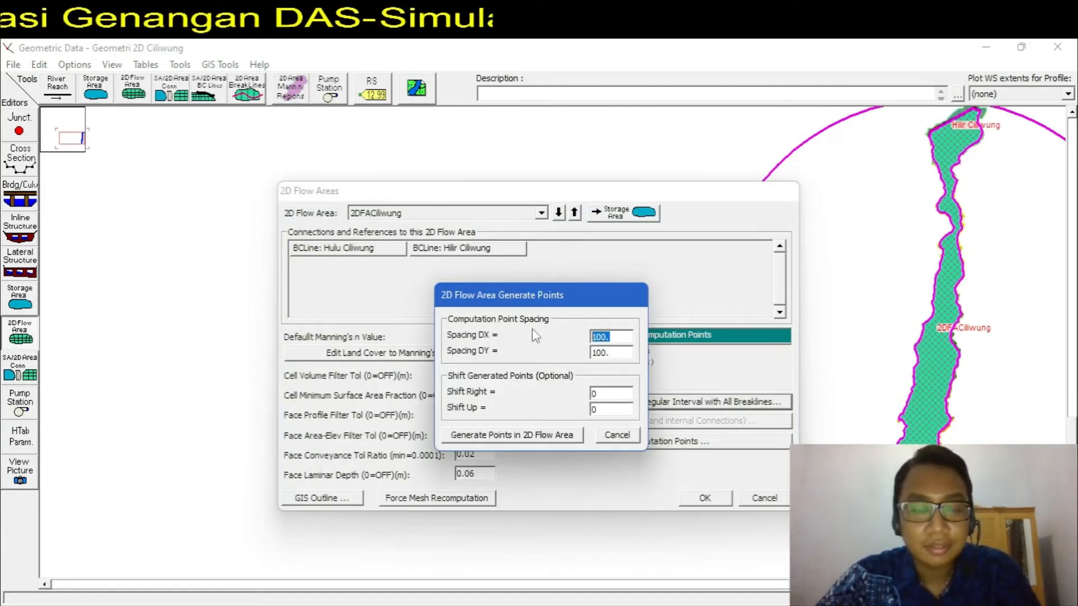
pyautogui.write('100')
pyautogui.press('Tab')
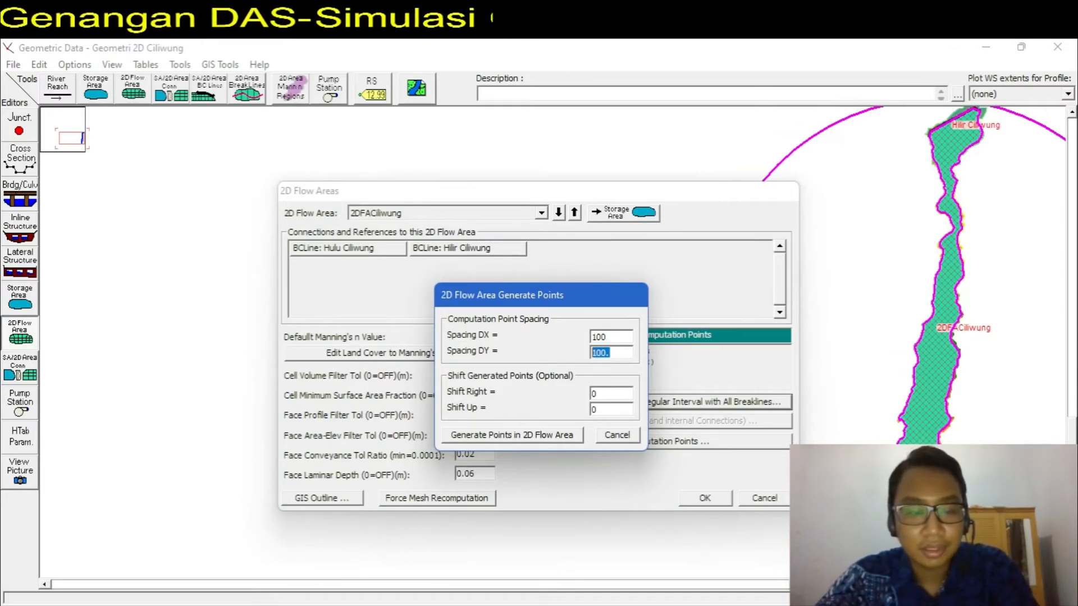
pyautogui.write('100')
pyautogui.click(556, 436)
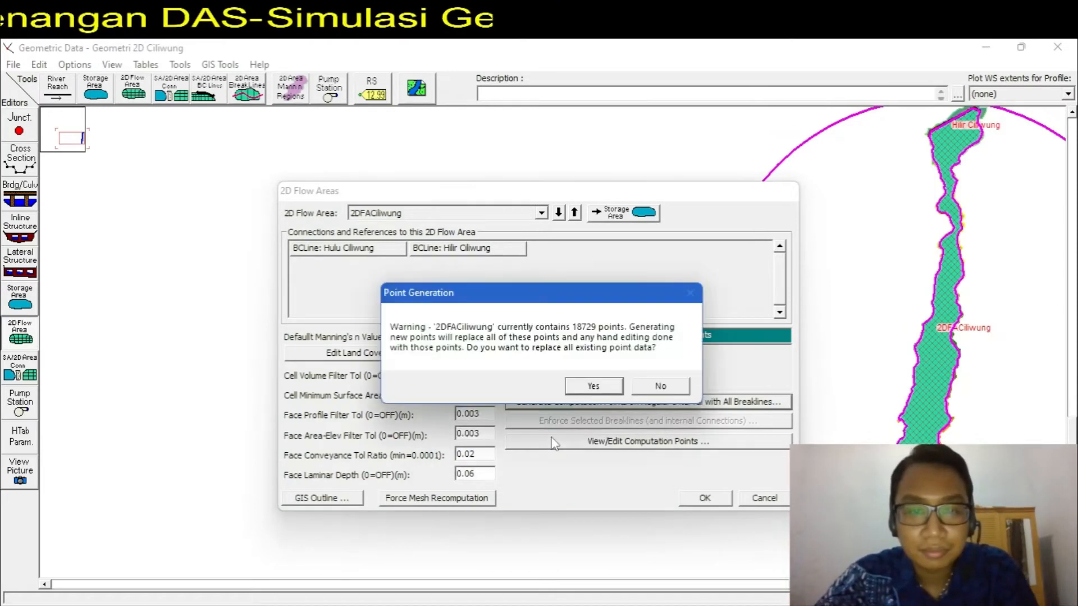
pyautogui.click(594, 386)
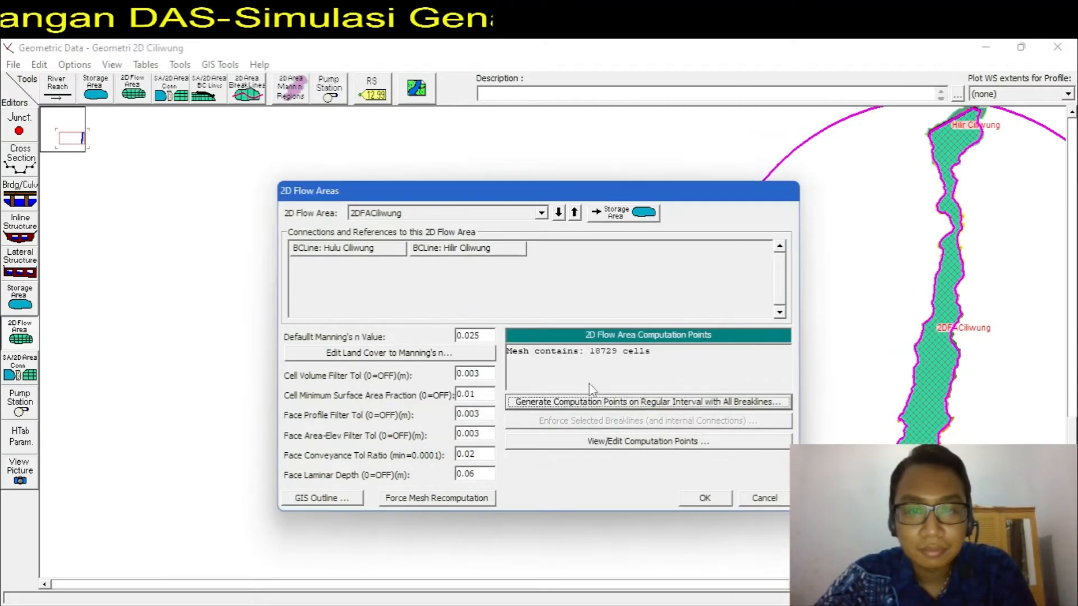
pyautogui.click(704, 498)
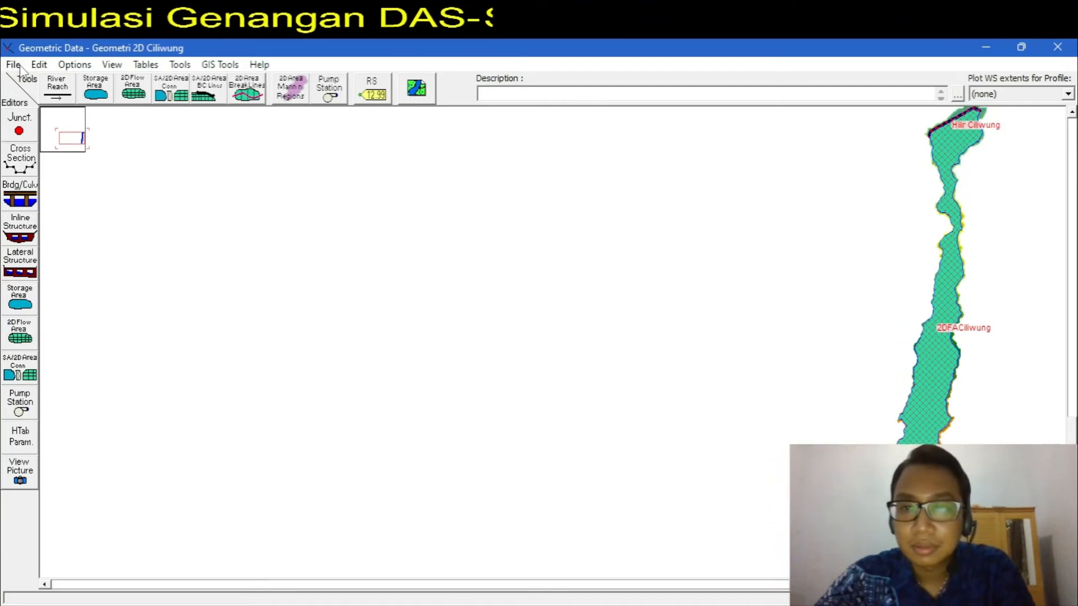
# Step: Look over the regenerated mesh from Hulu Ciliwung to Hilir Ciliwung, save the geometry data and close the geometry editor
pyautogui.scroll(2, 944, 529)
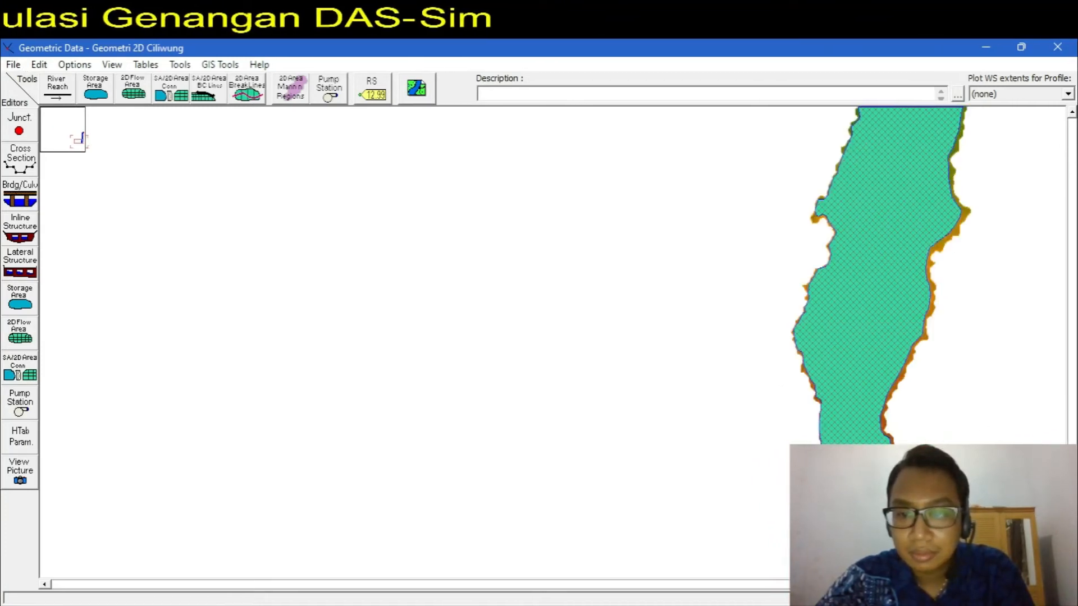
pyautogui.scroll(-1, 810, 382)
pyautogui.scroll(-2, 811, 382)
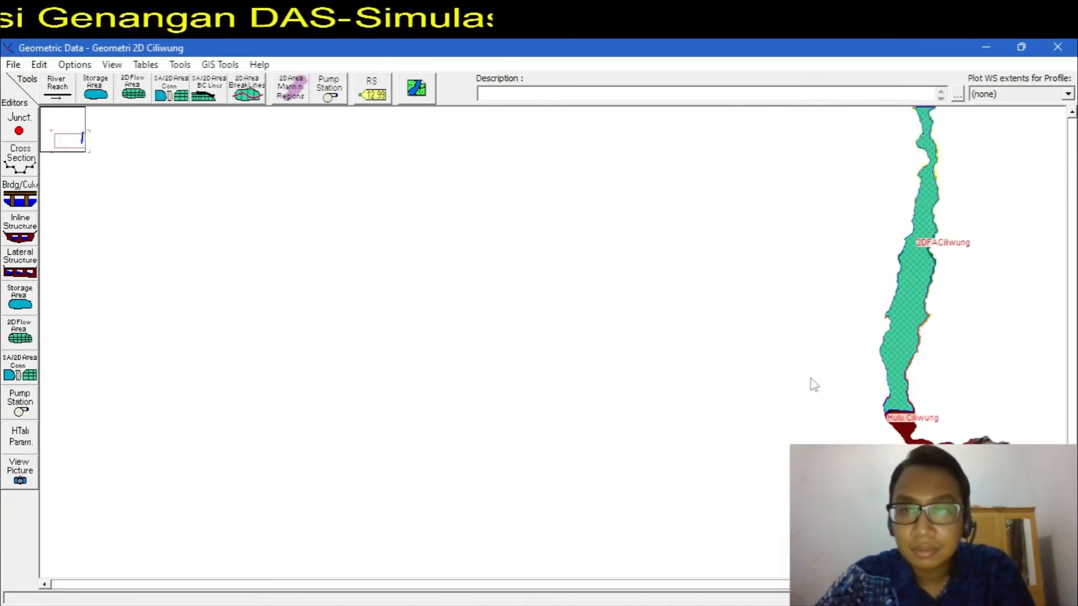
pyautogui.scroll(-1, 811, 382)
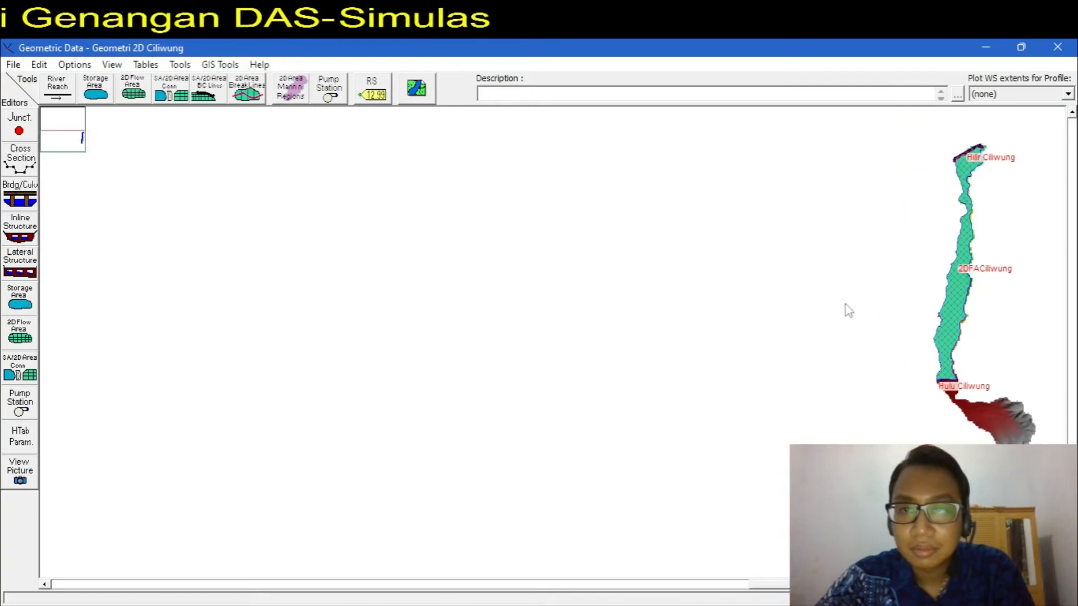
pyautogui.click(39, 64)
pyautogui.click(34, 116)
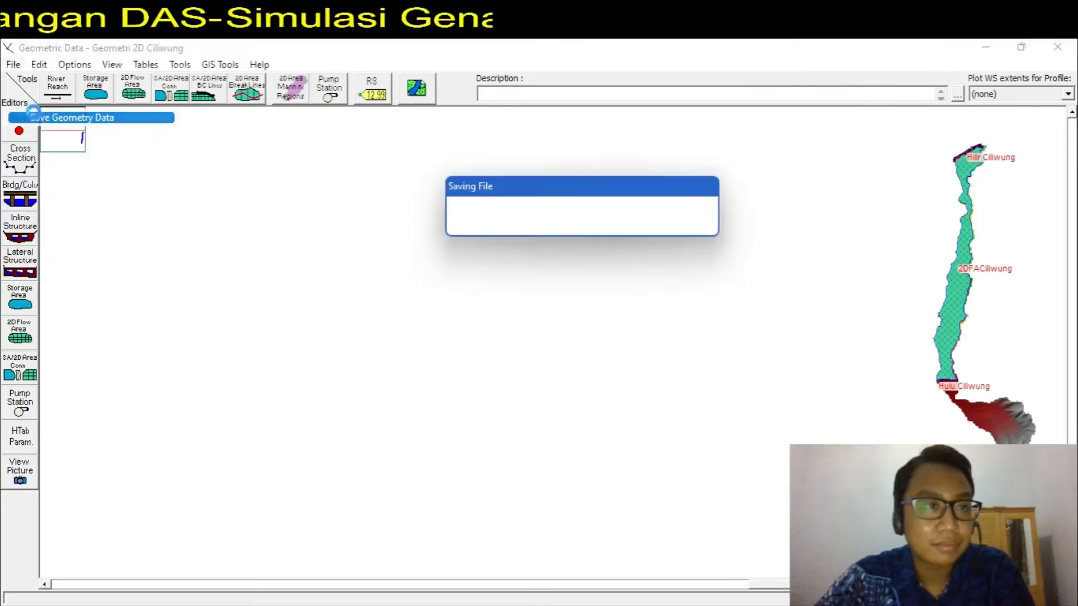
pyautogui.click(1055, 48)
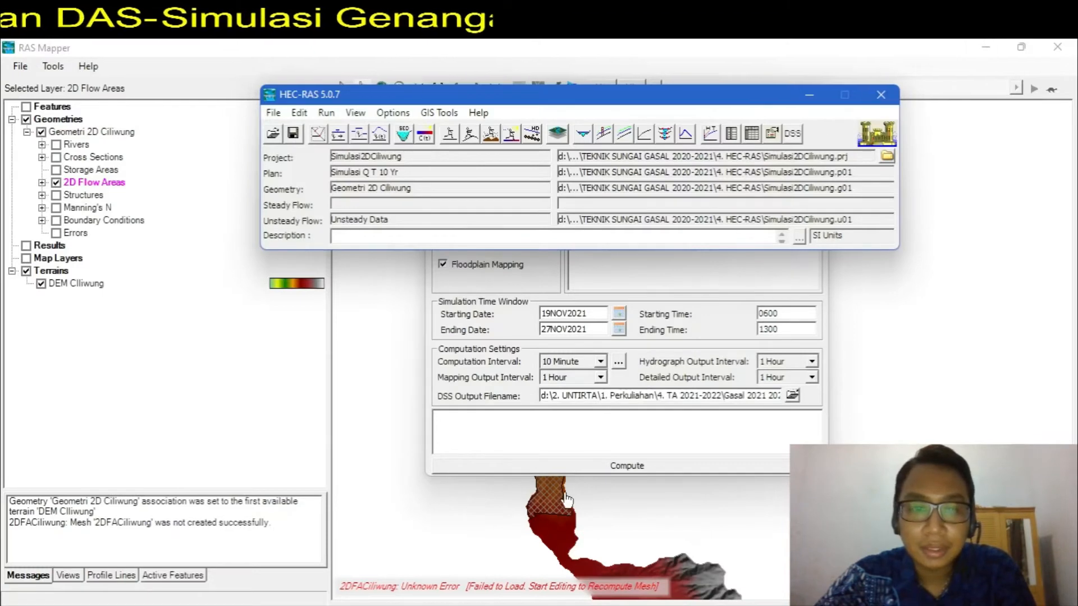
# Step: Switch to RAS Mapper and compute the hydraulic tables for the 2D Flow Areas layer of Geometri 2D Ciliwung
pyautogui.click(392, 433)
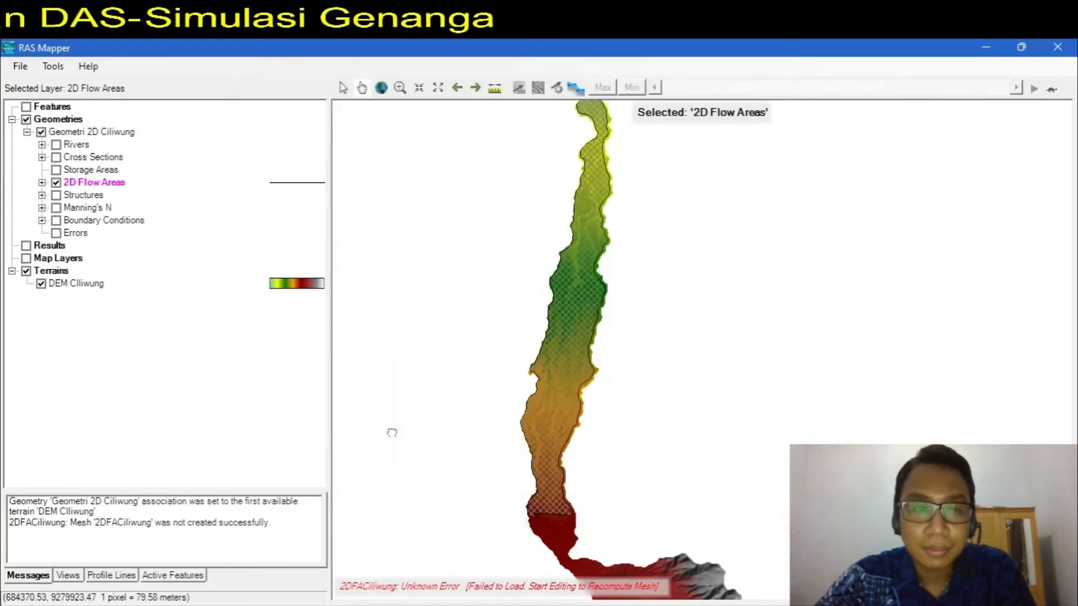
pyautogui.rightClick(90, 187)
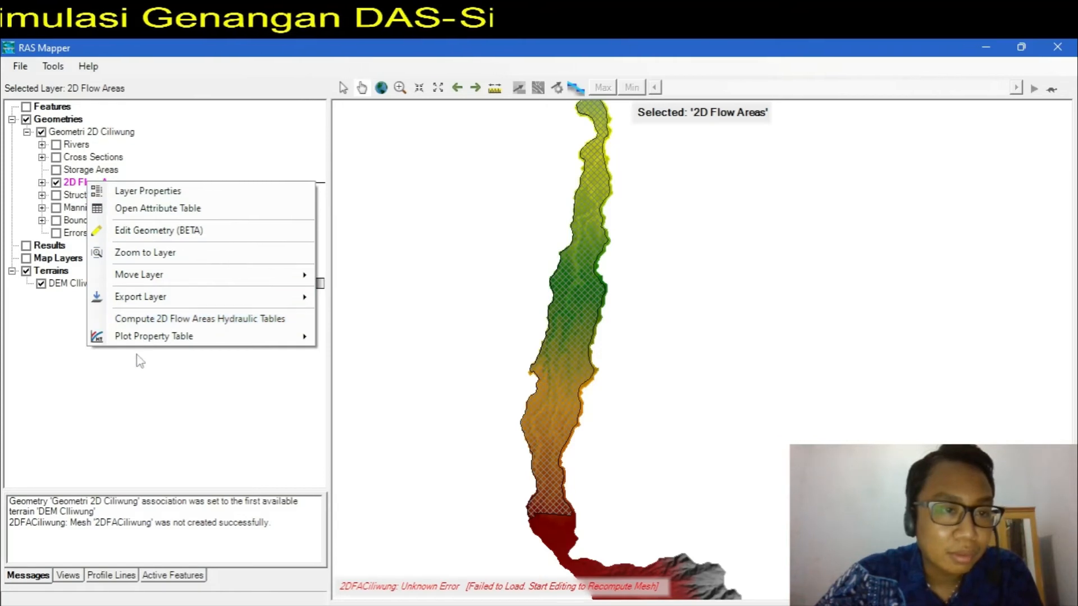
pyautogui.click(147, 319)
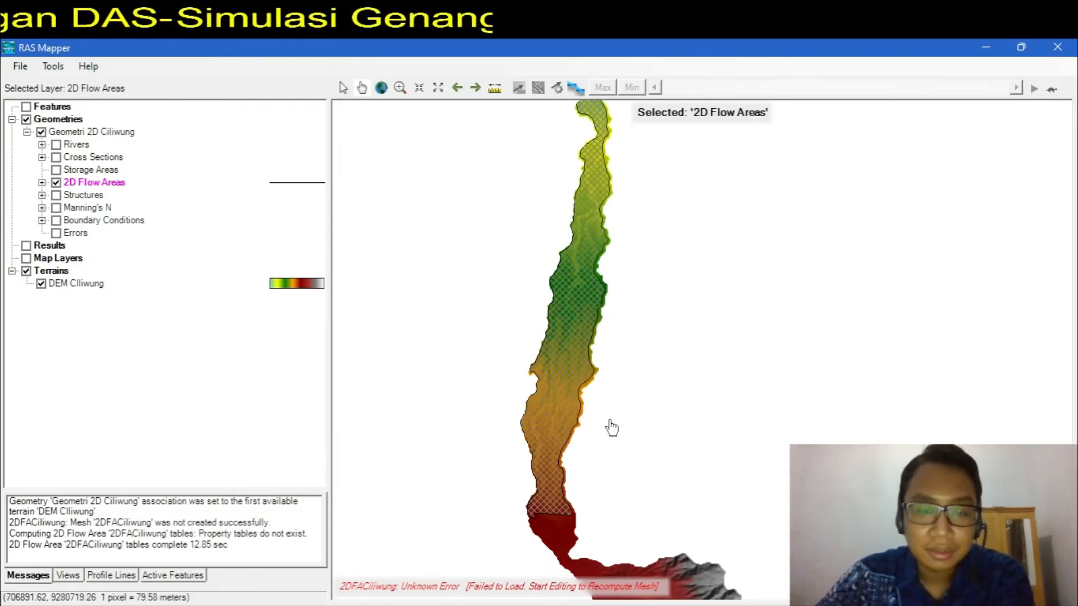
pyautogui.scroll(-1, 611, 428)
pyautogui.scroll(1, 612, 427)
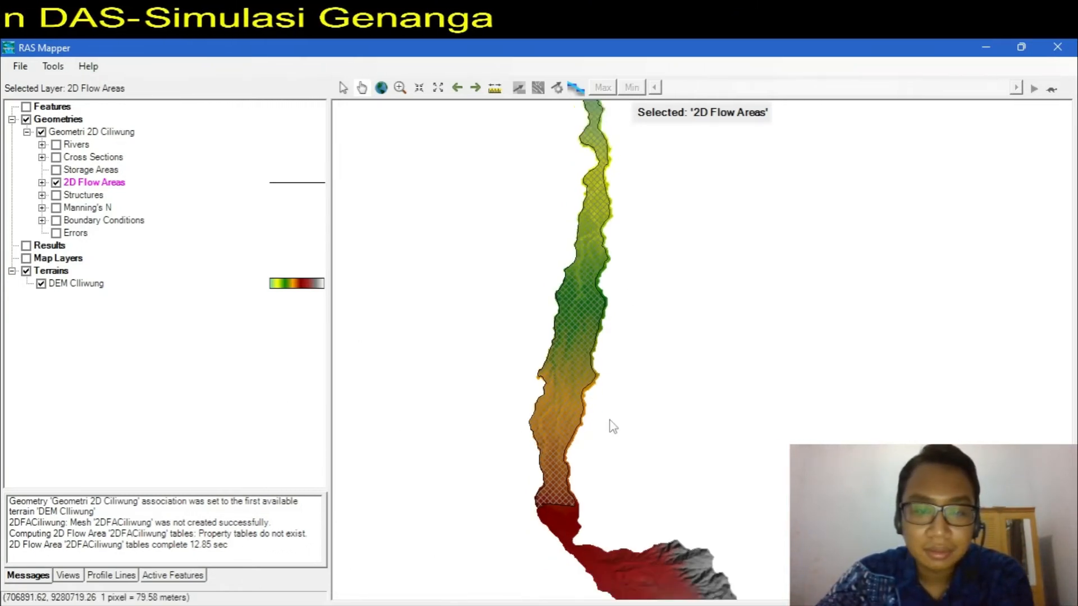
# Step: Minimize RAS Mapper, compute the unsteady flow plan Simulasi Q T 10 Yr and dismiss the Google Drive notification
pyautogui.click(987, 49)
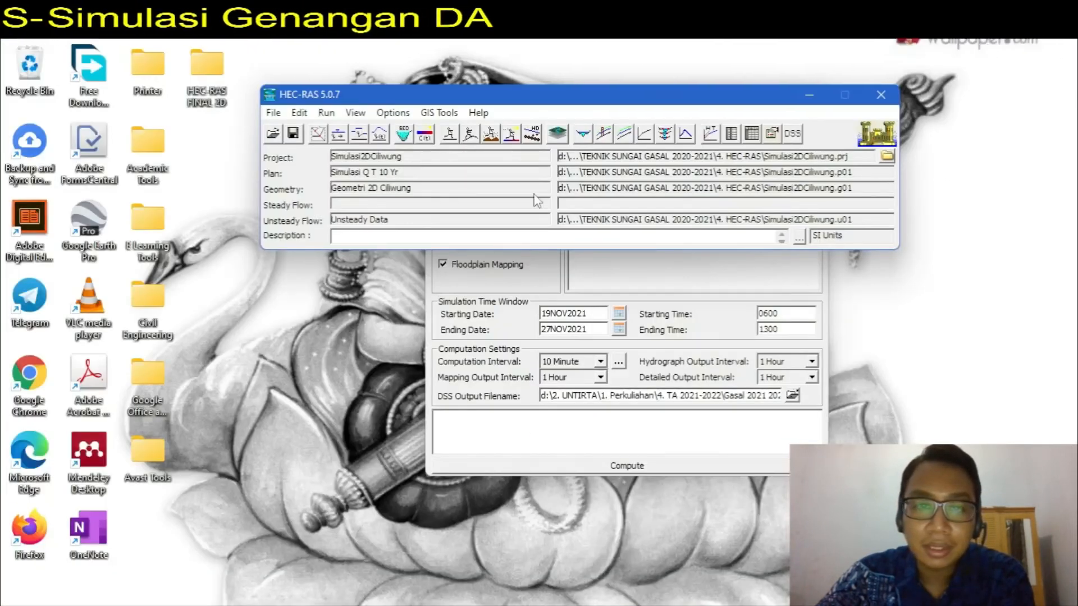
pyautogui.click(618, 273)
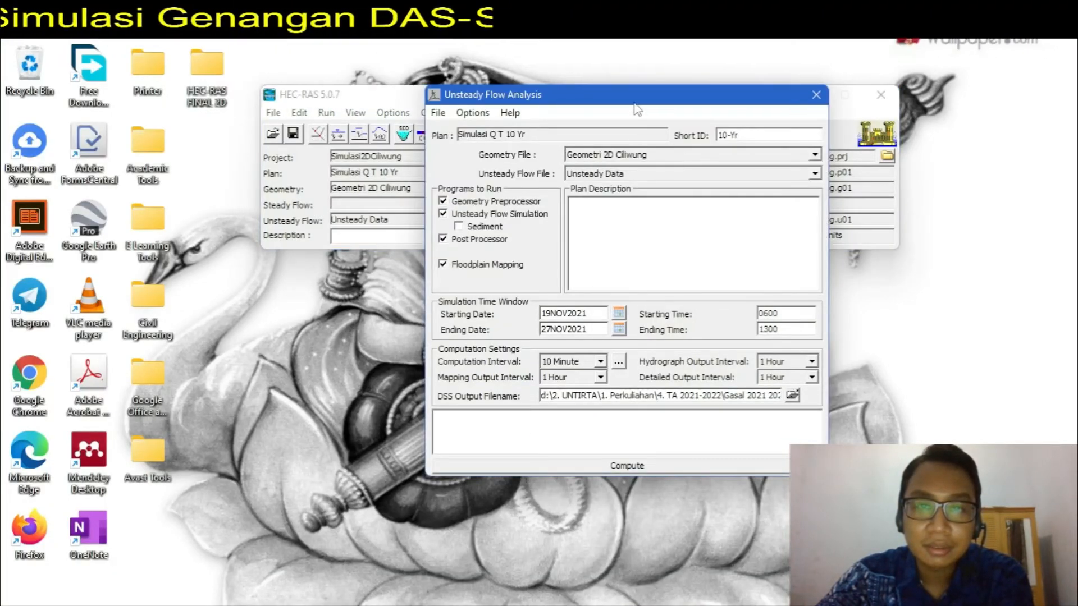
pyautogui.click(627, 468)
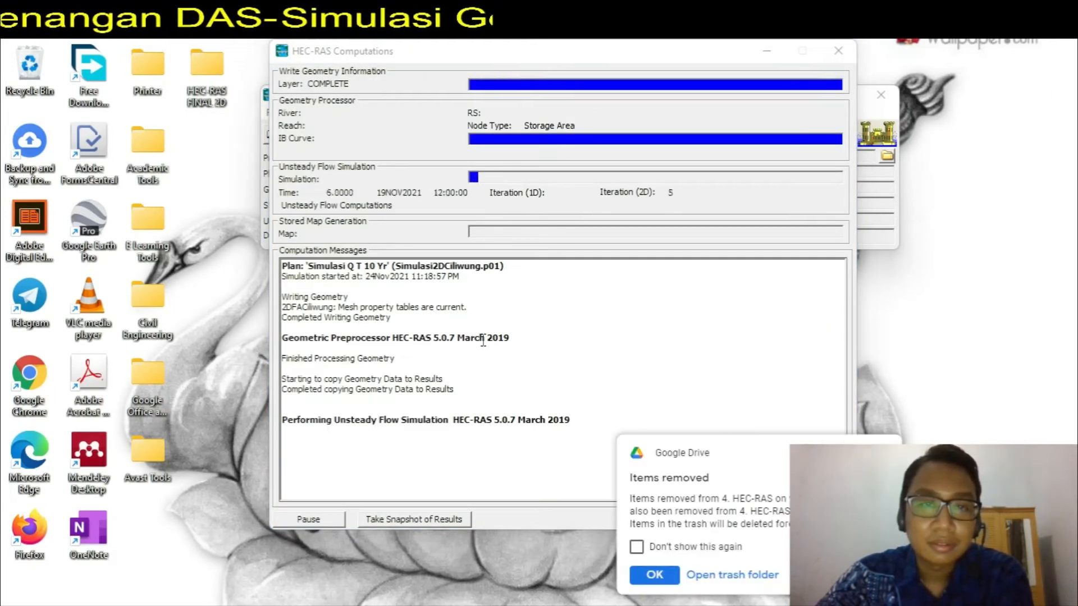
pyautogui.click(654, 575)
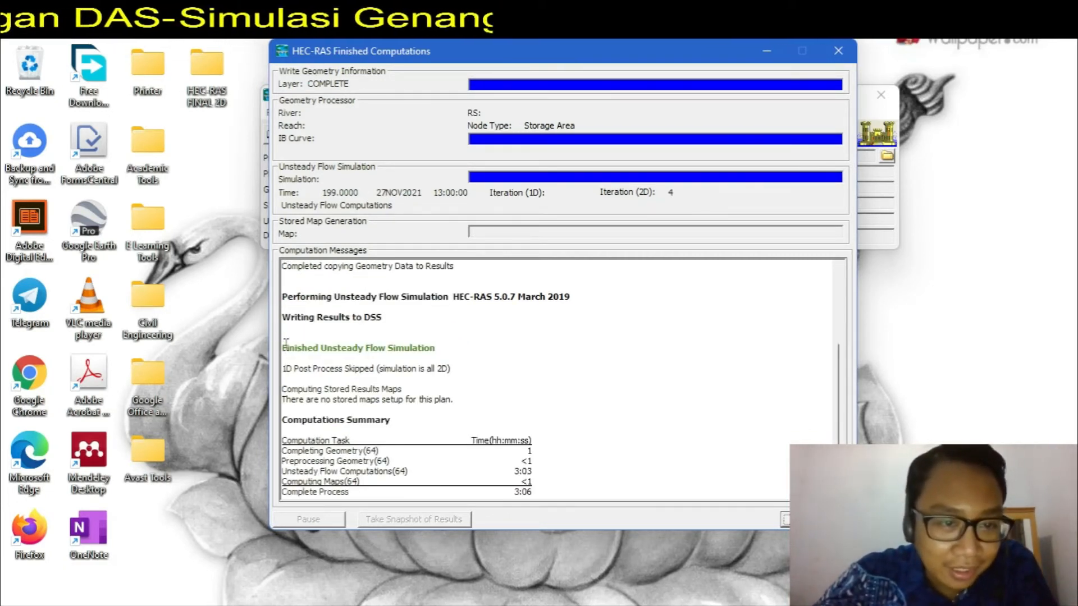
# Step: Check the computation messages for the simulation's finish status and the computations summary
pyautogui.moveTo(285, 349); pyautogui.dragTo(436, 351)
pyautogui.click(423, 333)
pyautogui.tripleClick(446, 350)
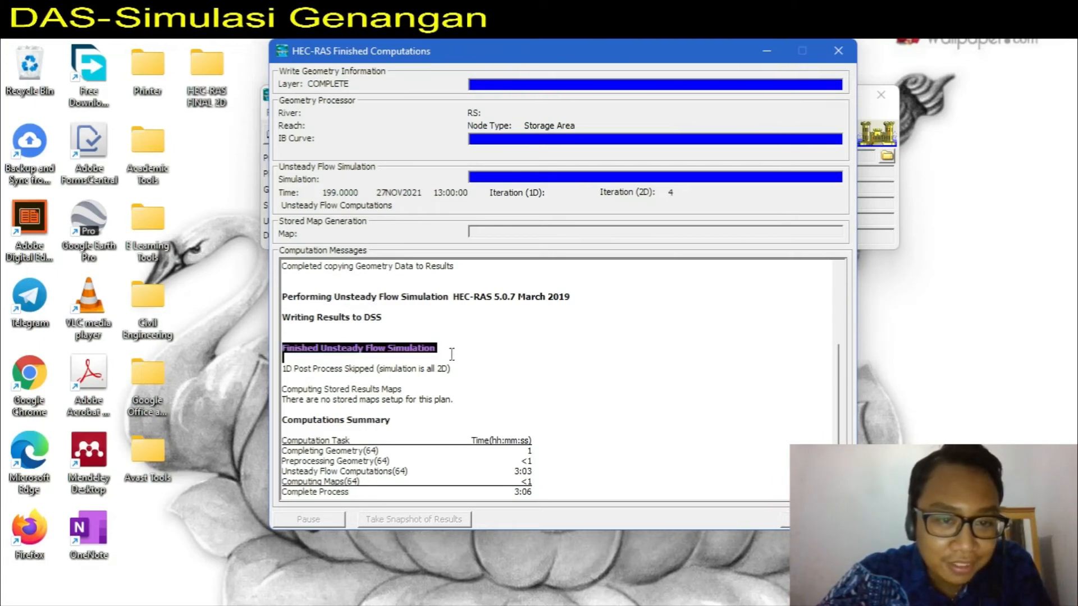
pyautogui.click(454, 352)
pyautogui.scroll(-1, 493, 364)
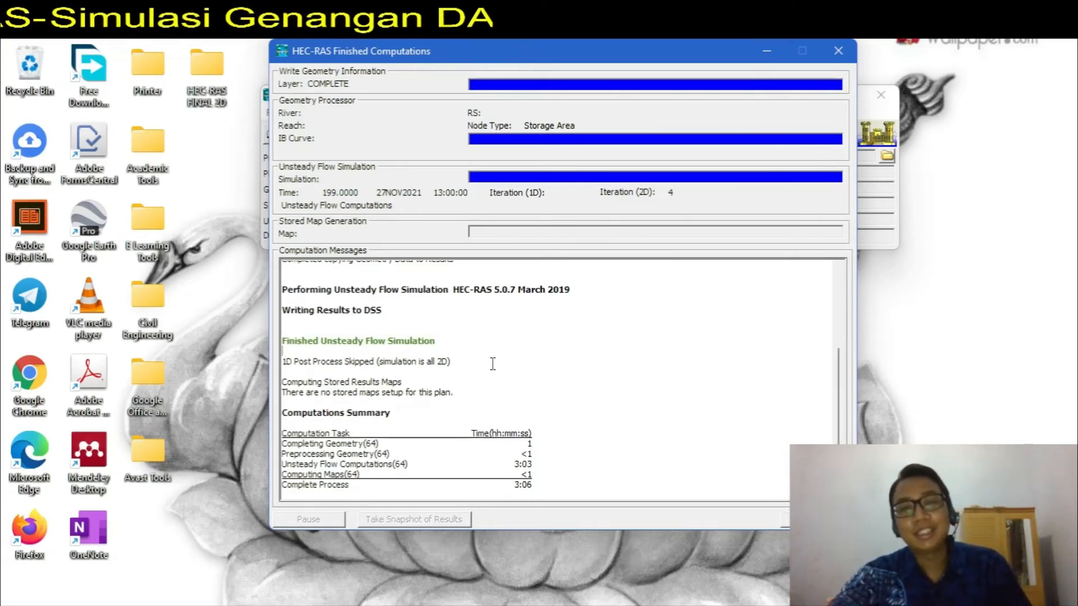
pyautogui.scroll(1, 495, 362)
pyautogui.scroll(-2, 495, 362)
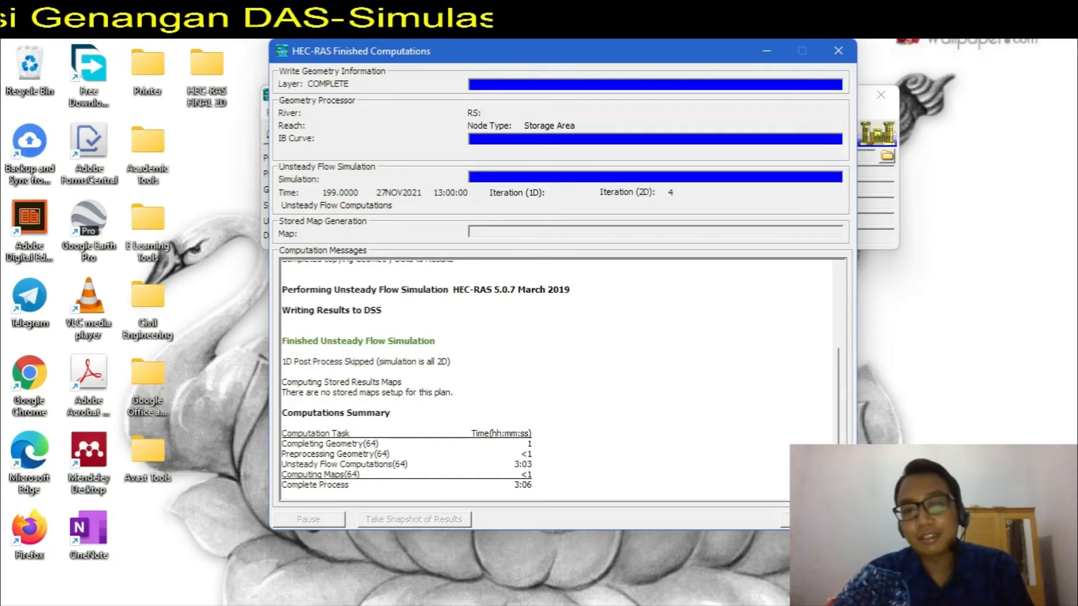
# Step: Close the computations and Unsteady Flow Analysis windows, and switch to RAS Mapper with the whole terrain in view
pyautogui.click(815, 519)
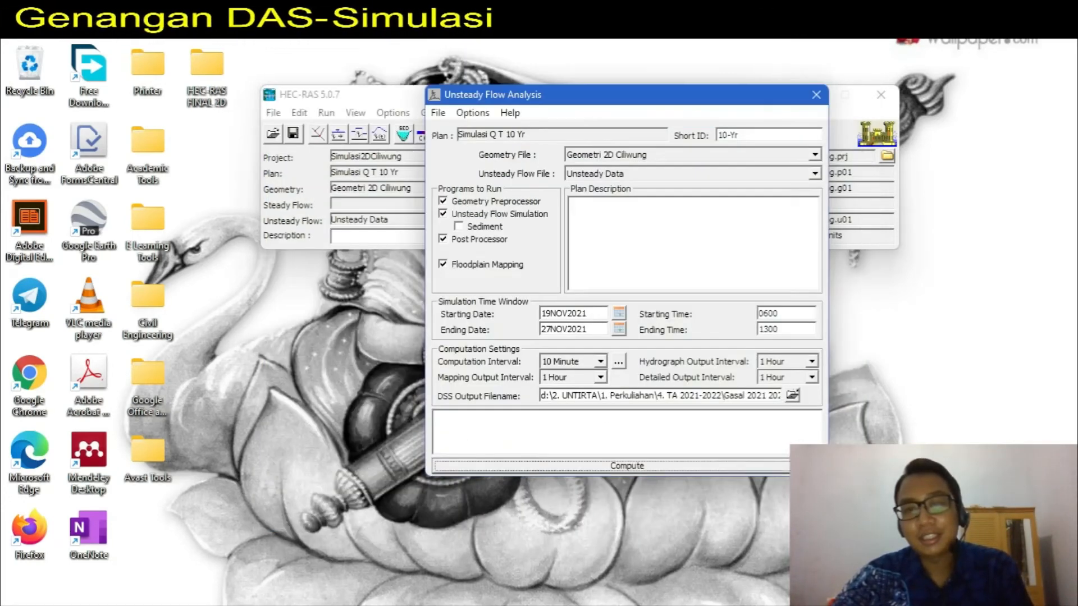
pyautogui.click(816, 94)
pyautogui.click(567, 604)
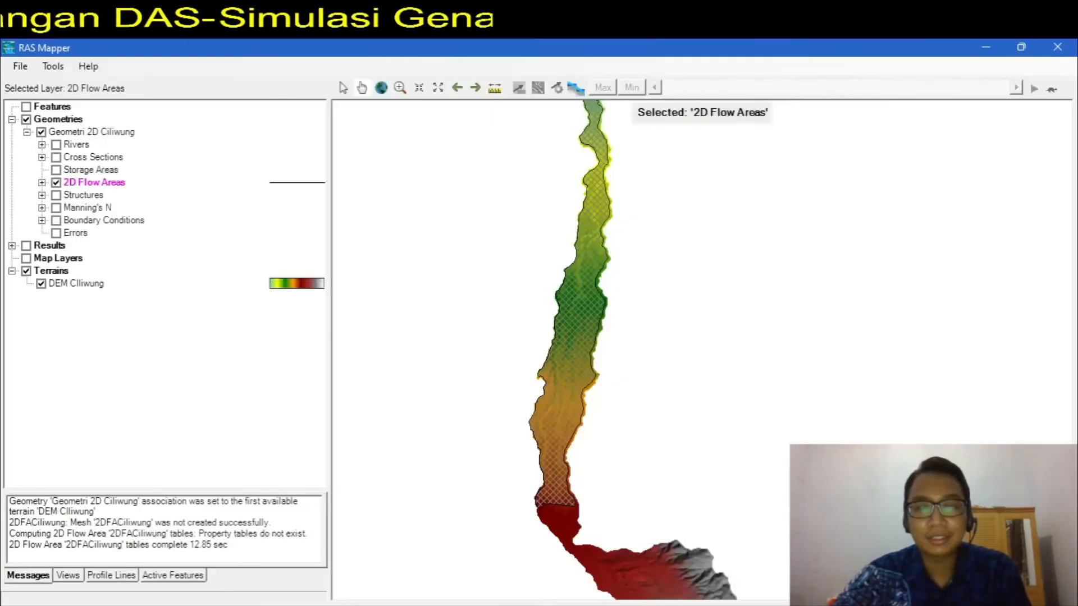
pyautogui.scroll(-1, 564, 345)
pyautogui.moveTo(563, 336); pyautogui.dragTo(640, 338)
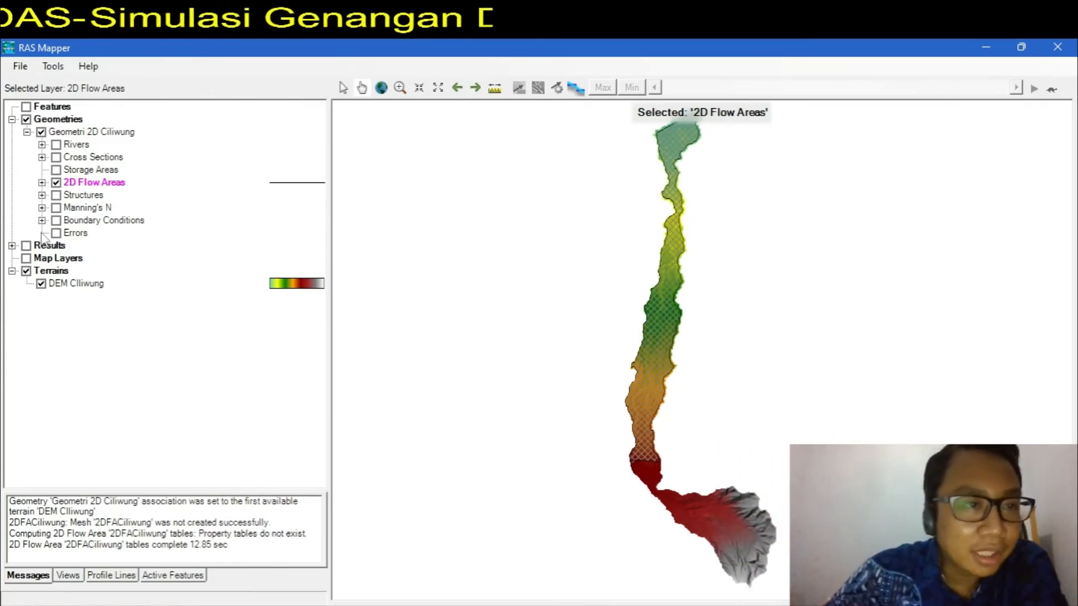
# Step: Hide the 2D Flow Areas layer, turn on the Simulasi Q T 10 Yr results and expand their list of layers
pyautogui.click(56, 183)
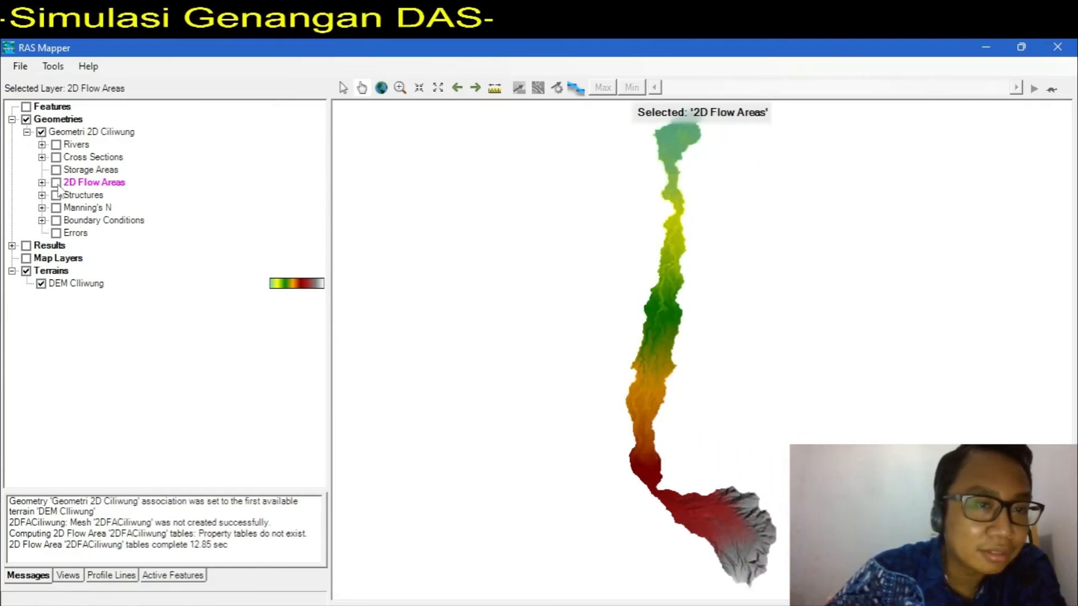
pyautogui.click(12, 246)
pyautogui.doubleClick(13, 247)
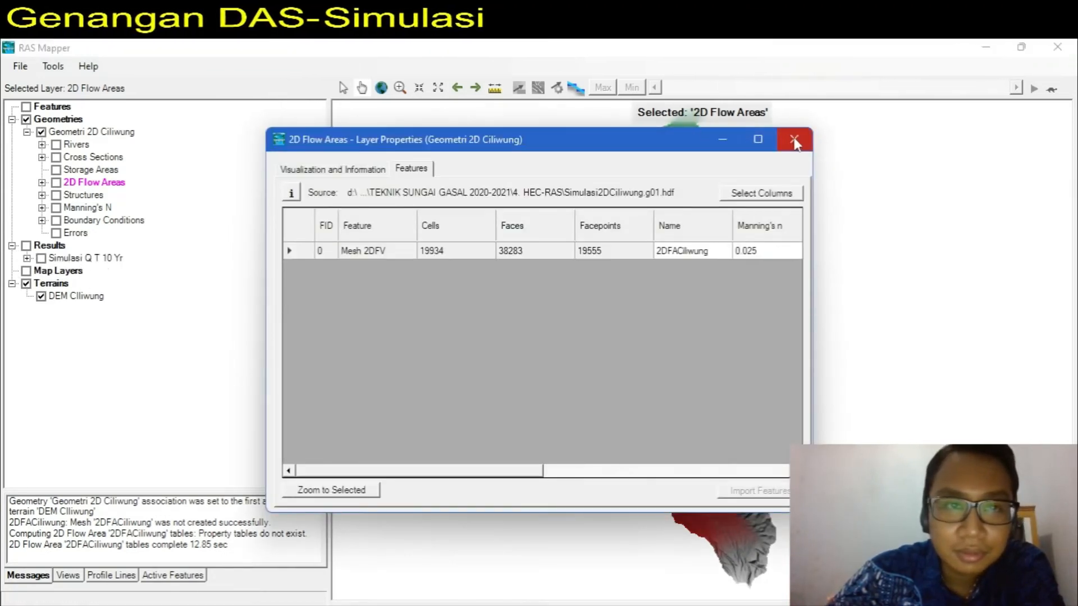
pyautogui.click(784, 143)
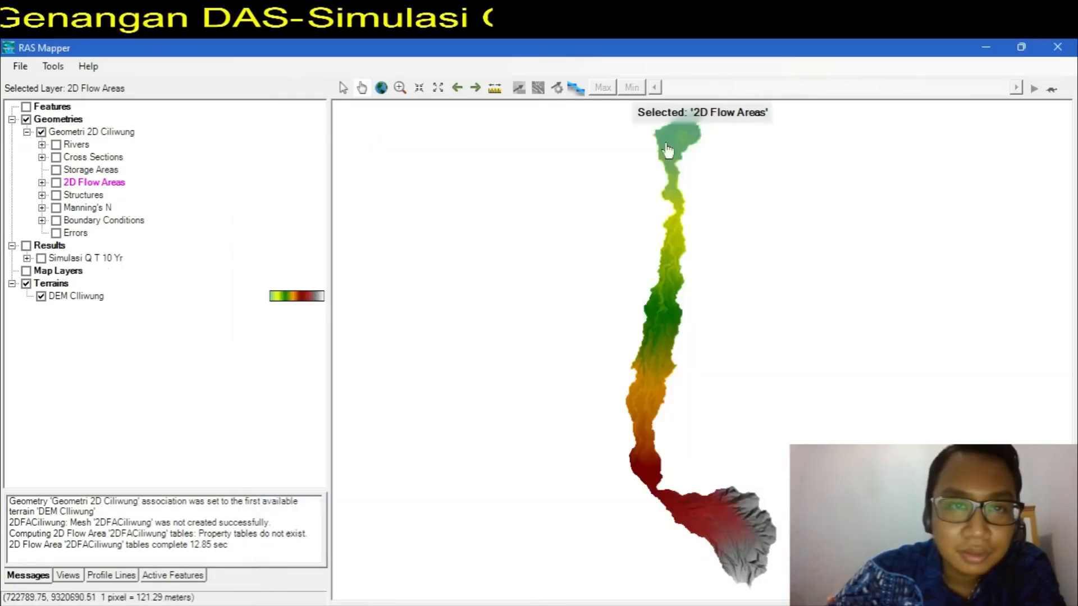
pyautogui.click(41, 258)
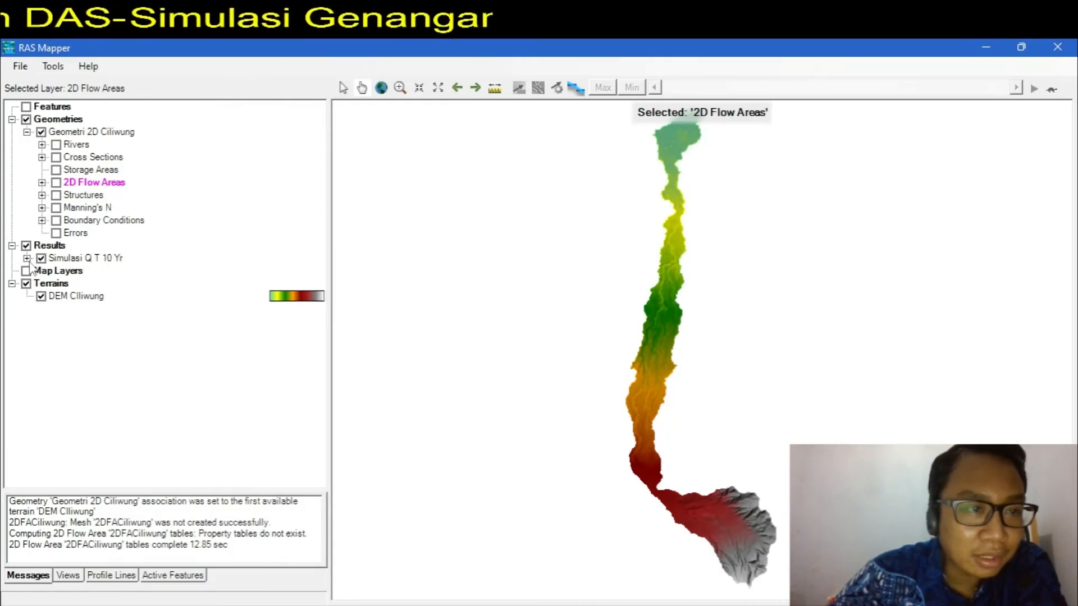
pyautogui.click(27, 258)
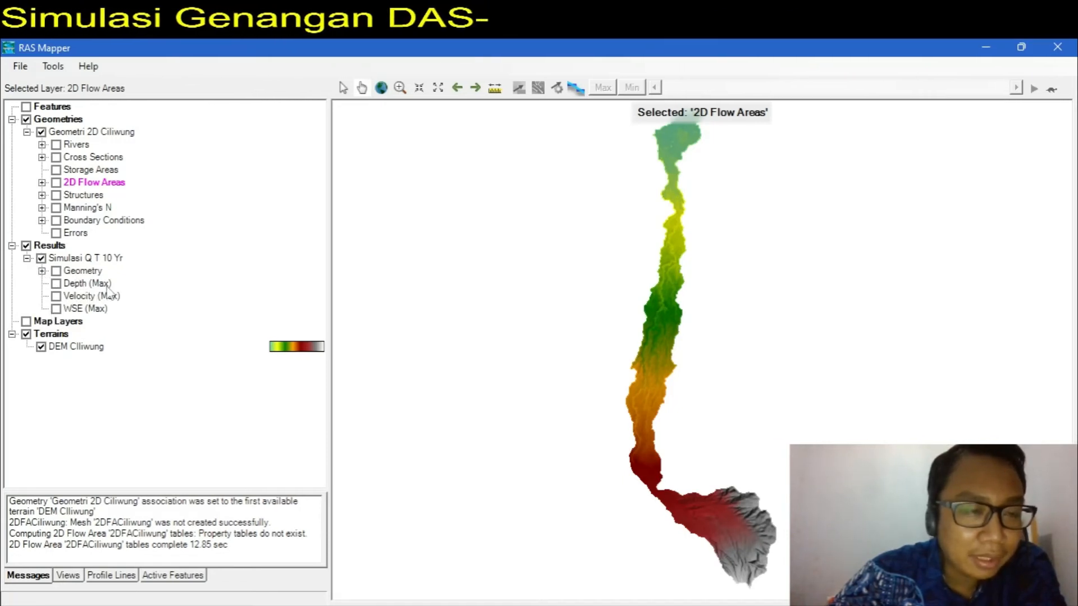
# Step: Display the Depth (Max) layer of the Simulasi Q T 10 Yr results over the terrain
pyautogui.click(42, 271)
pyautogui.click(41, 271)
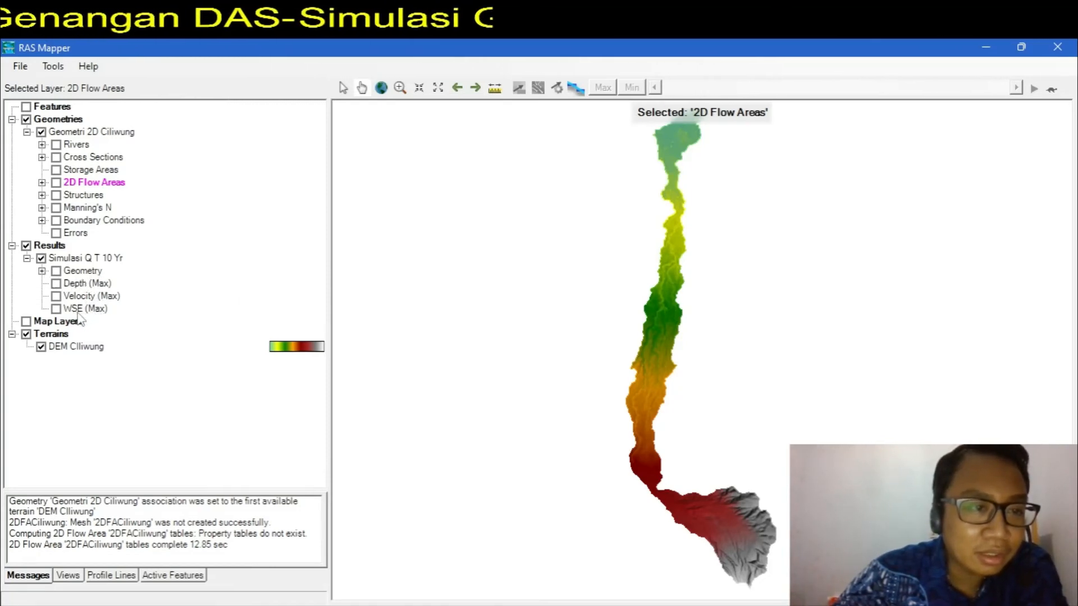
pyautogui.click(56, 284)
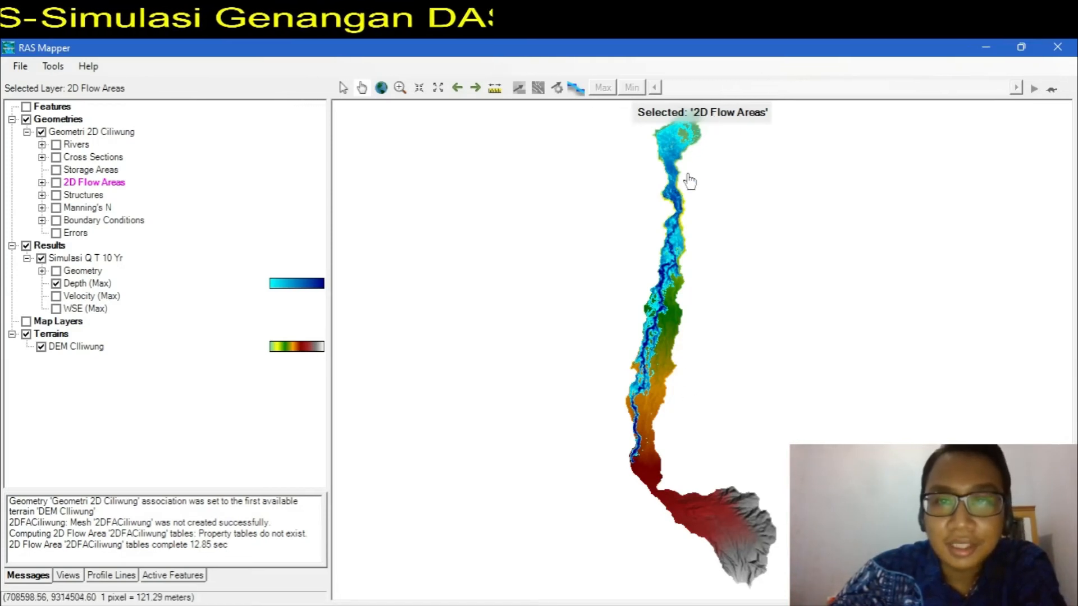
pyautogui.moveTo(672, 270); pyautogui.dragTo(652, 284)
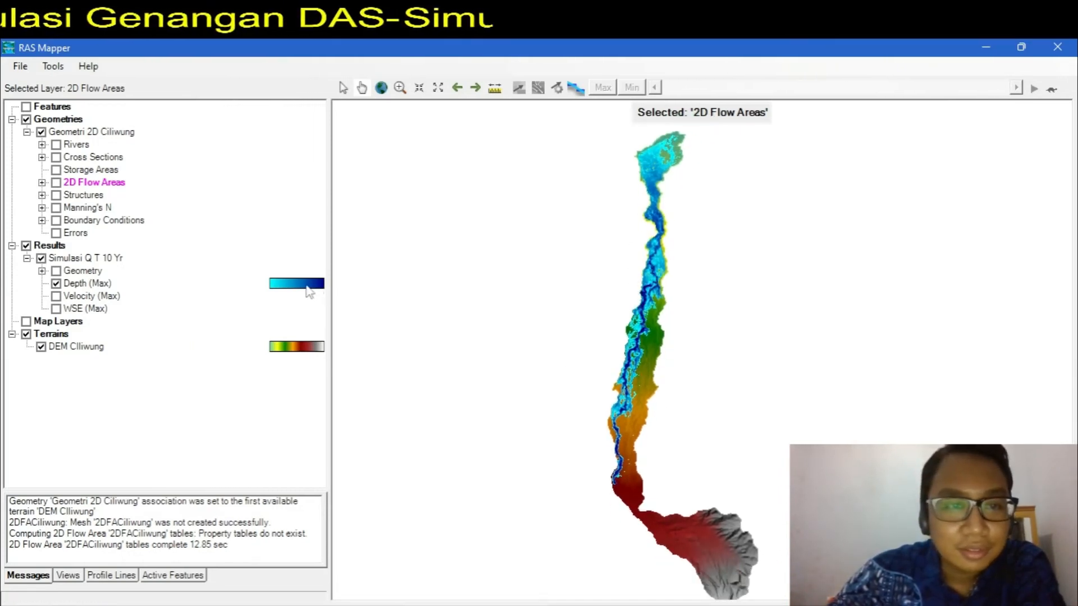
# Step: Select the Depth layer of the Simulasi Q T 10 Yr results and play its time animation
pyautogui.click(92, 295)
pyautogui.click(89, 285)
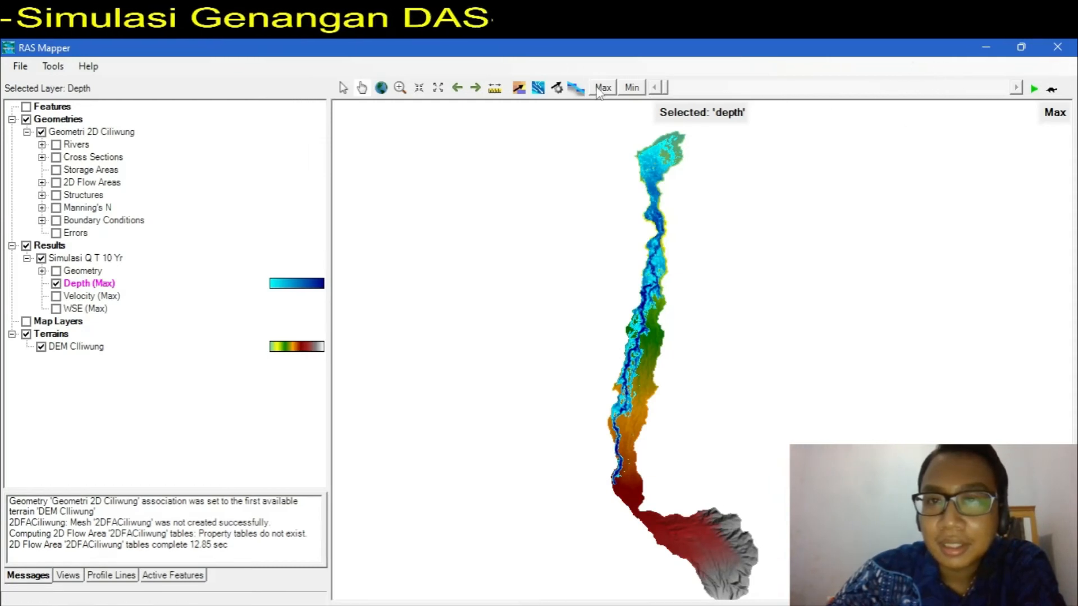
pyautogui.click(1034, 89)
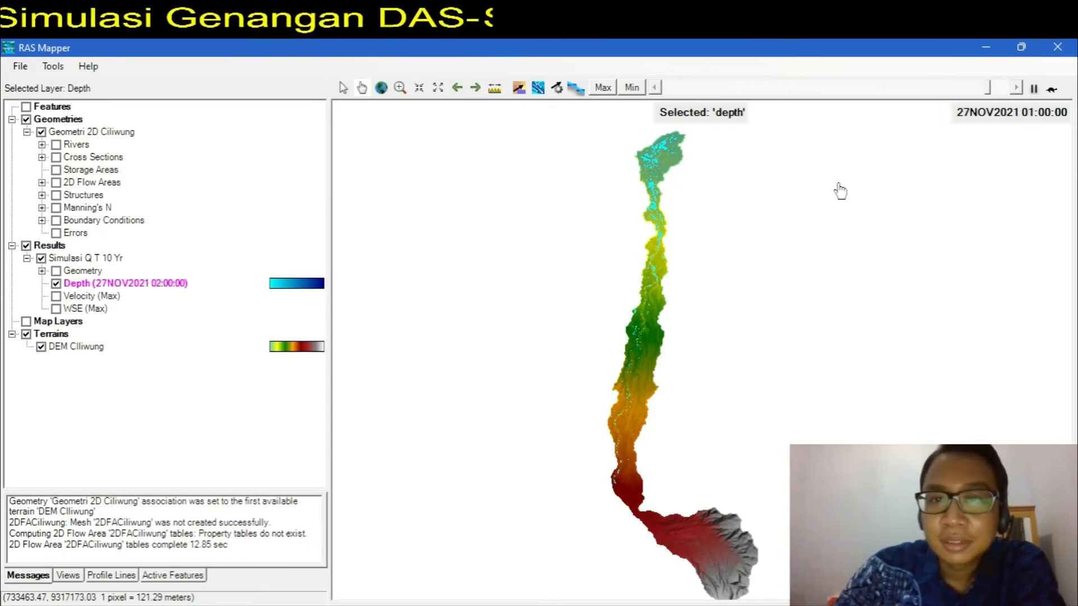
# Step: Slow the results animation by setting its delay to 0.41 s
pyautogui.click(1051, 89)
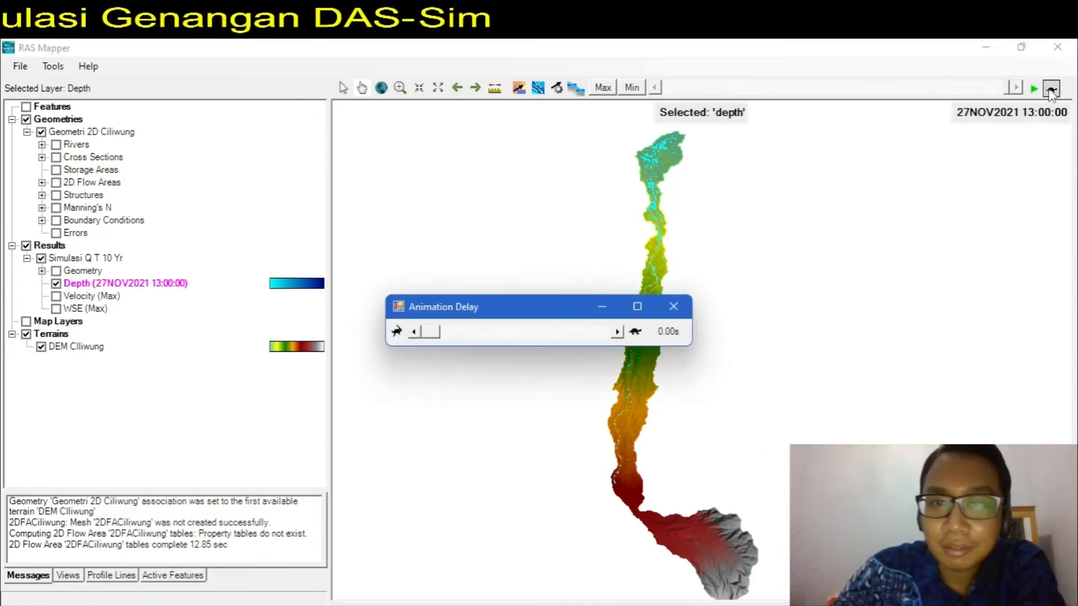
pyautogui.moveTo(434, 333); pyautogui.dragTo(523, 344)
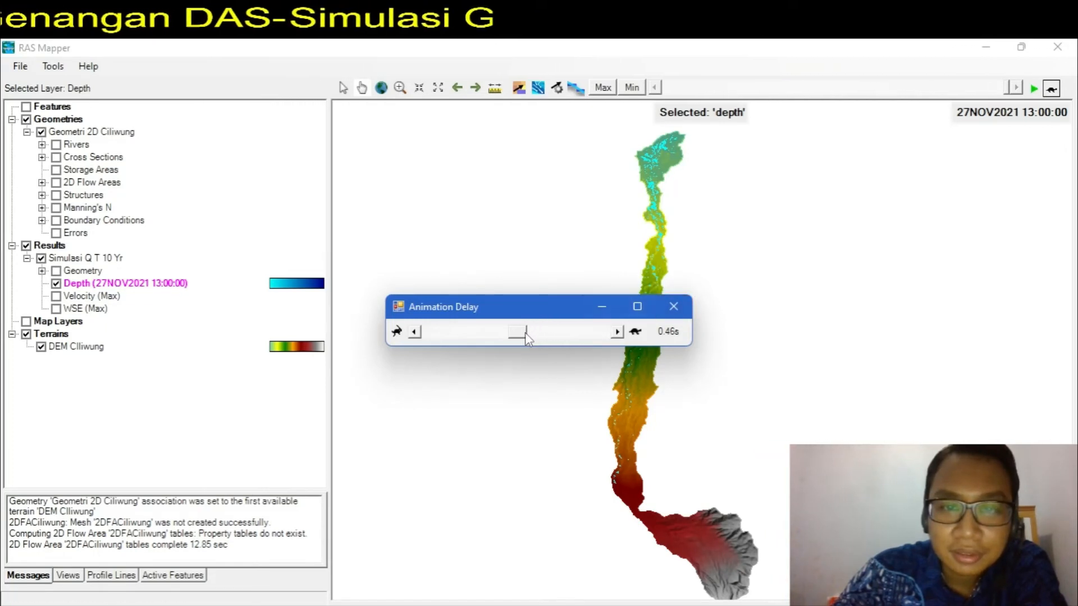
pyautogui.moveTo(525, 334); pyautogui.dragTo(515, 333)
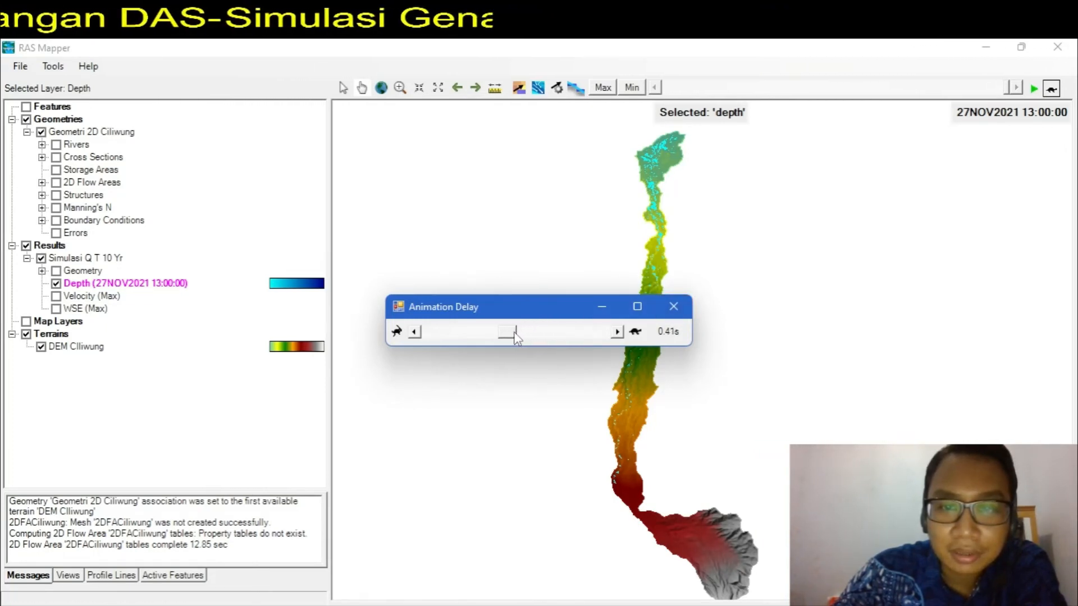
pyautogui.click(673, 307)
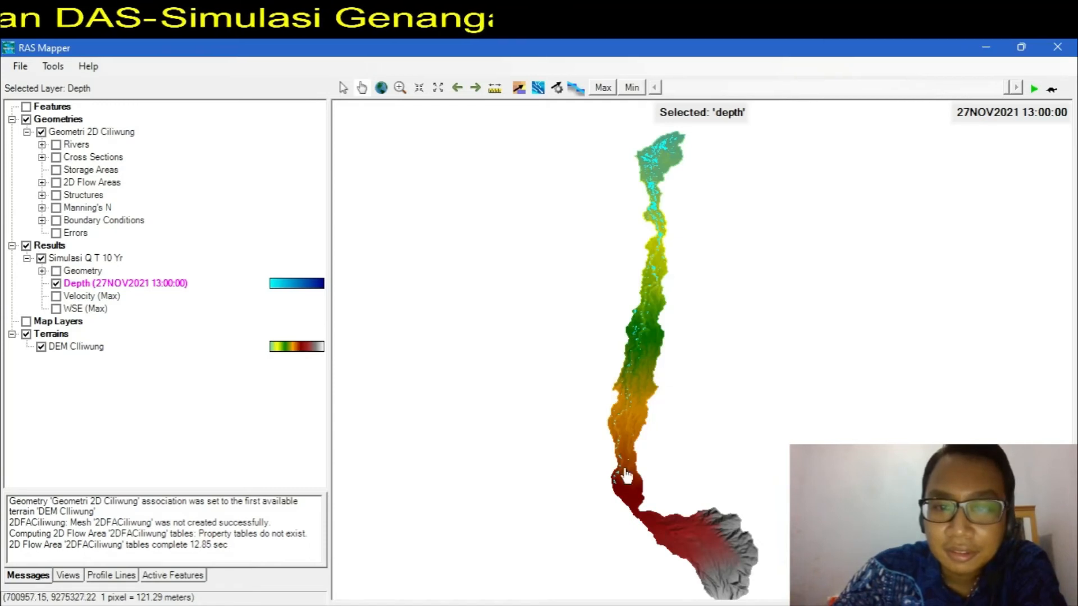
# Step: Play the depth animation from 19NOV2021 06:00 over the dark-orange and red upstream reach, and return it to the starting time
pyautogui.scroll(1, 626, 494)
pyautogui.scroll(5, 614, 477)
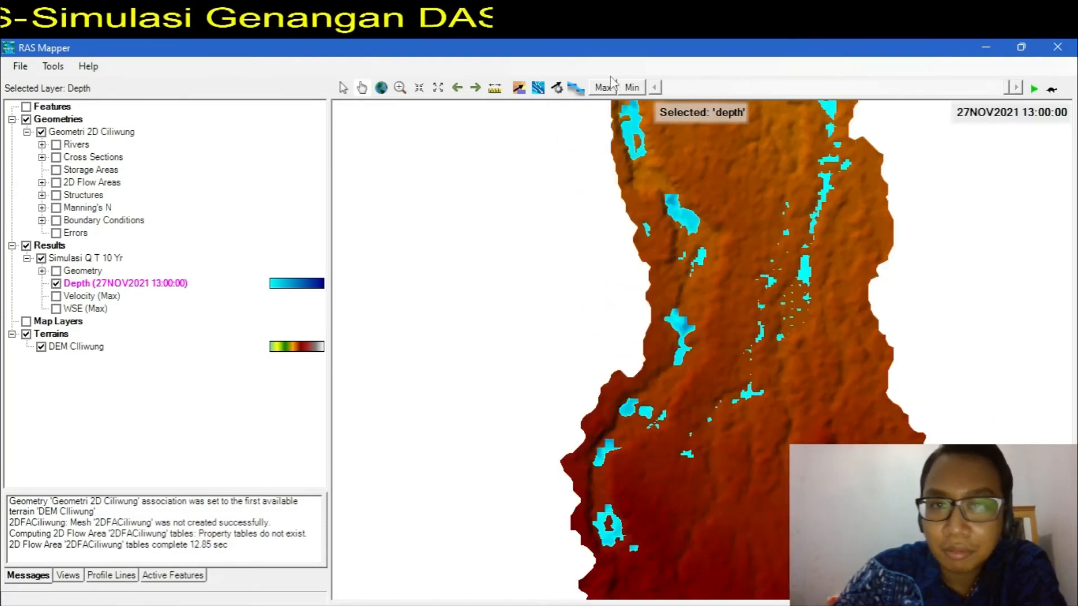
pyautogui.moveTo(1009, 89); pyautogui.dragTo(647, 94)
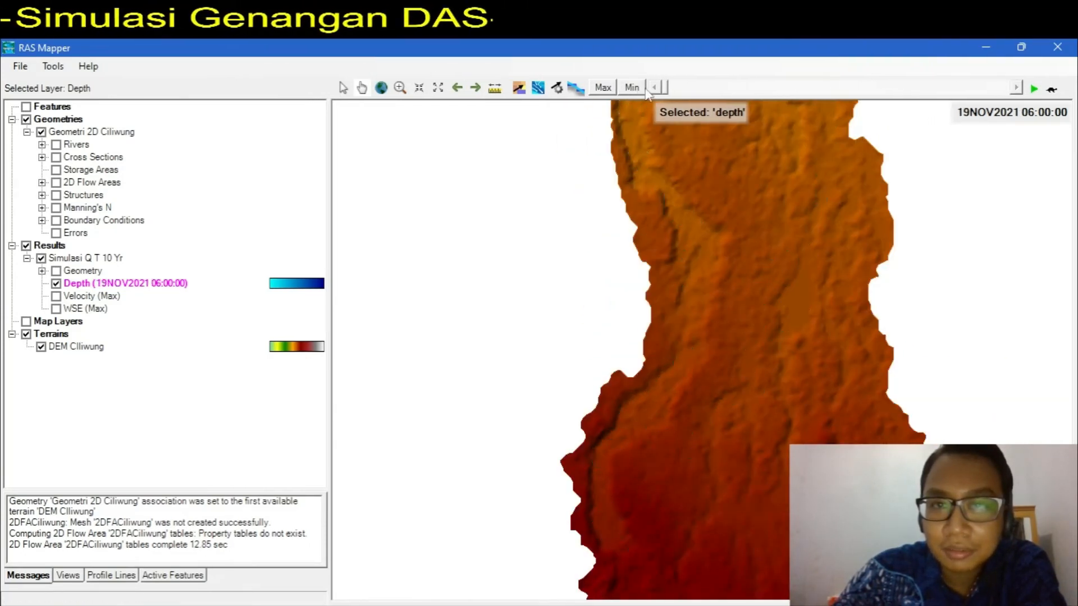
pyautogui.click(1034, 89)
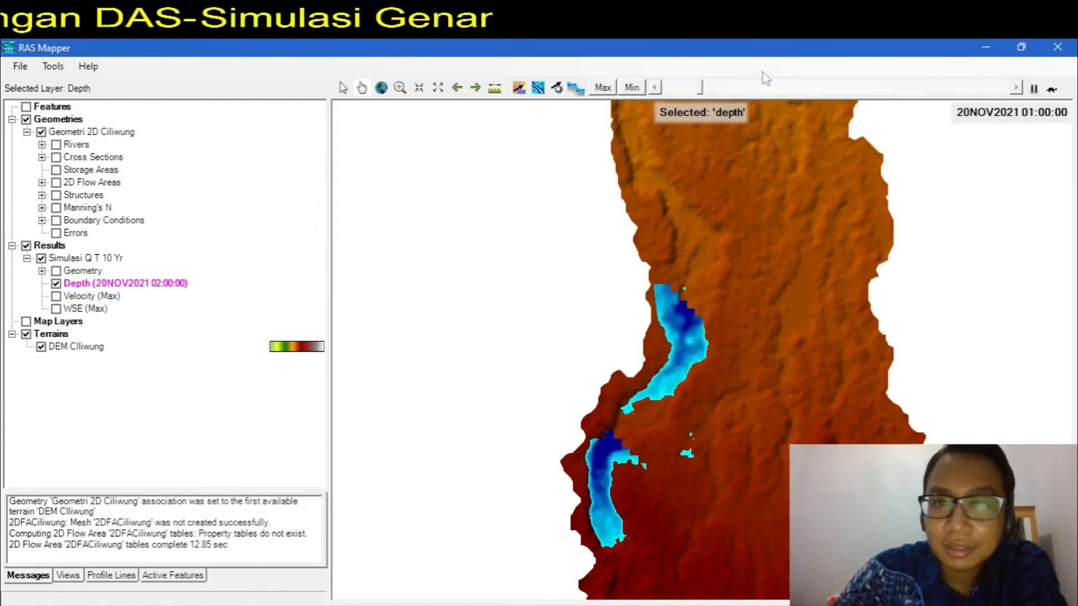
pyautogui.moveTo(706, 89); pyautogui.dragTo(667, 92)
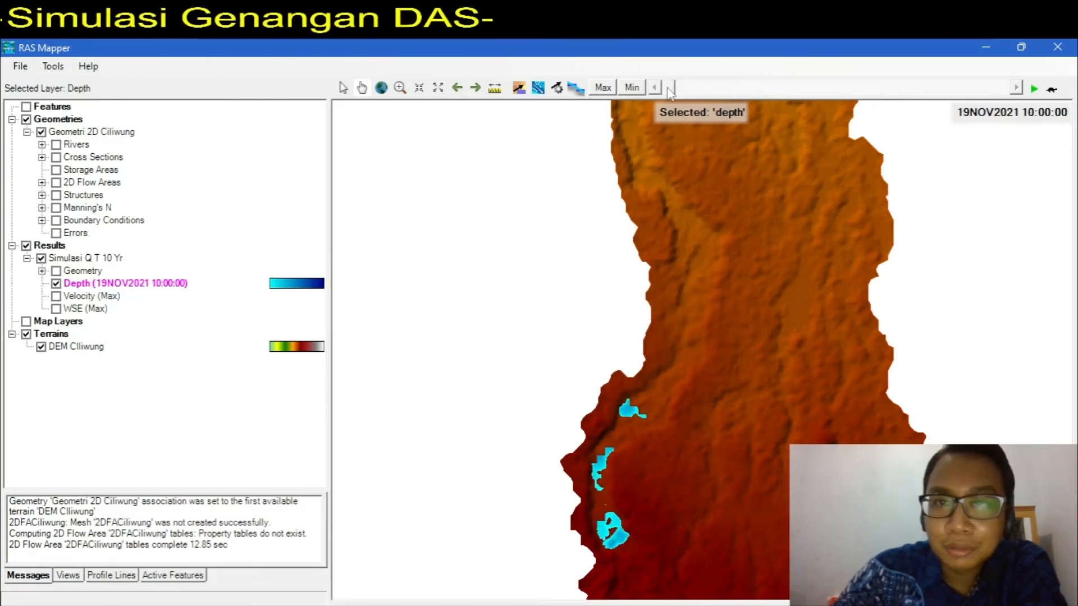
pyautogui.moveTo(674, 90); pyautogui.dragTo(666, 90)
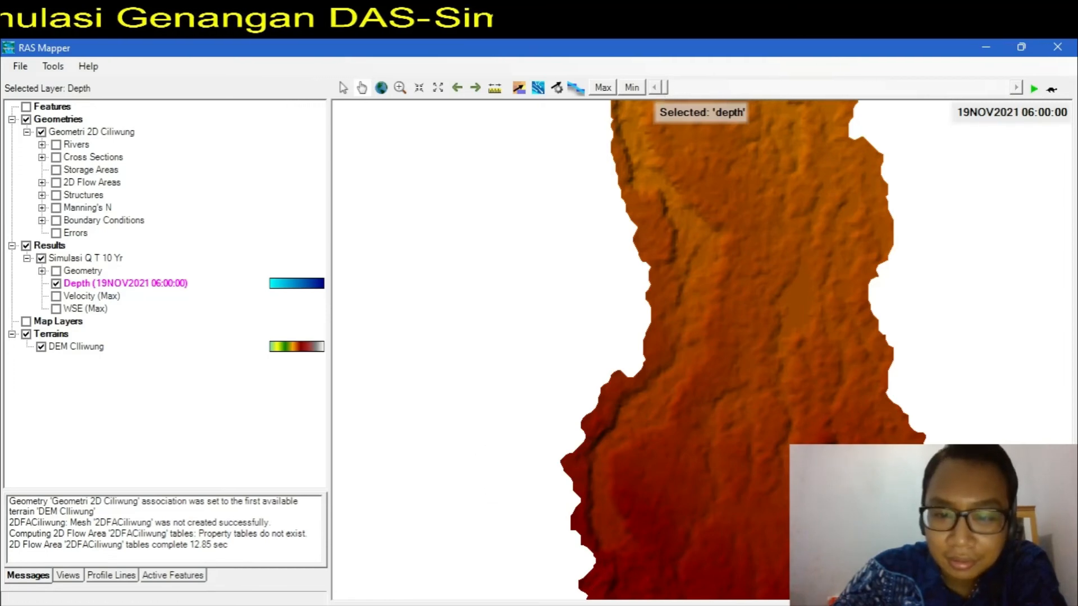
# Step: Switch to HEC-HMS and look up when the total flow peaks in the DAS Ciliwung time-series table
pyautogui.click(674, 528)
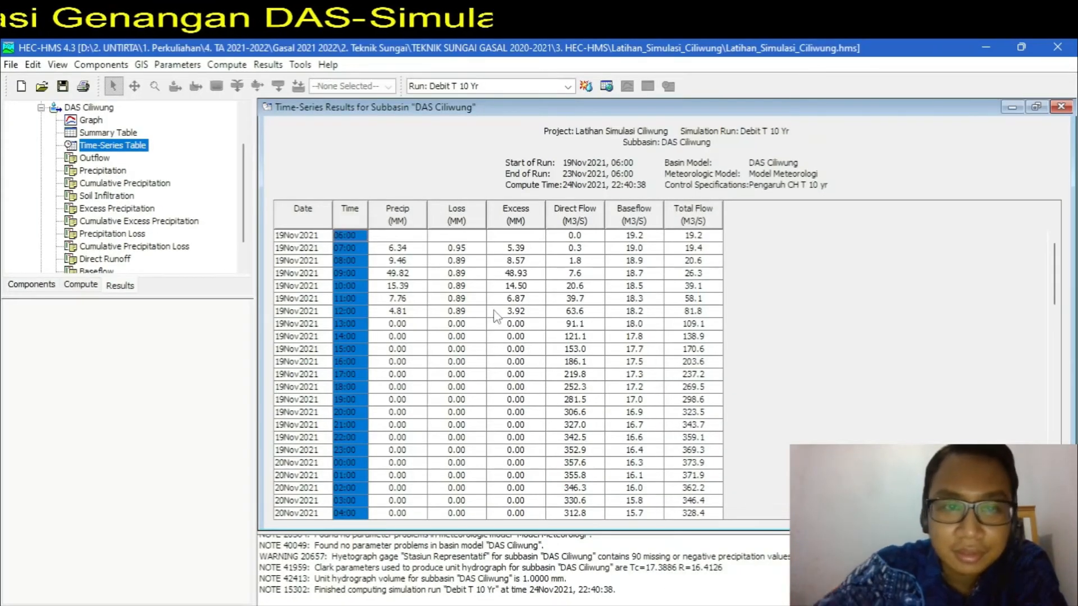
pyautogui.scroll(-3, 657, 353)
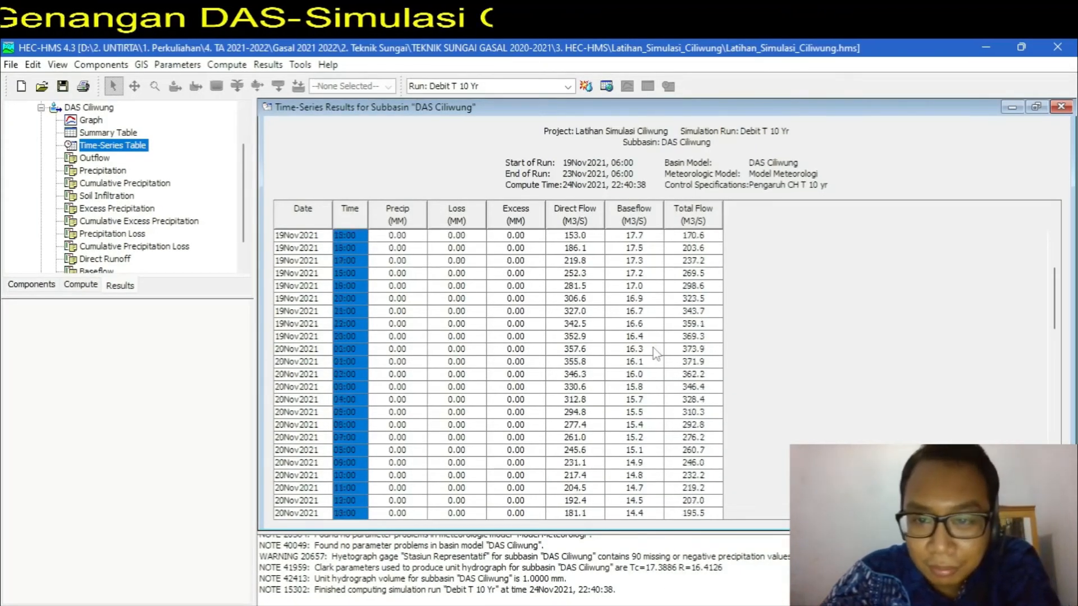
pyautogui.scroll(-1, 699, 393)
pyautogui.click(699, 372)
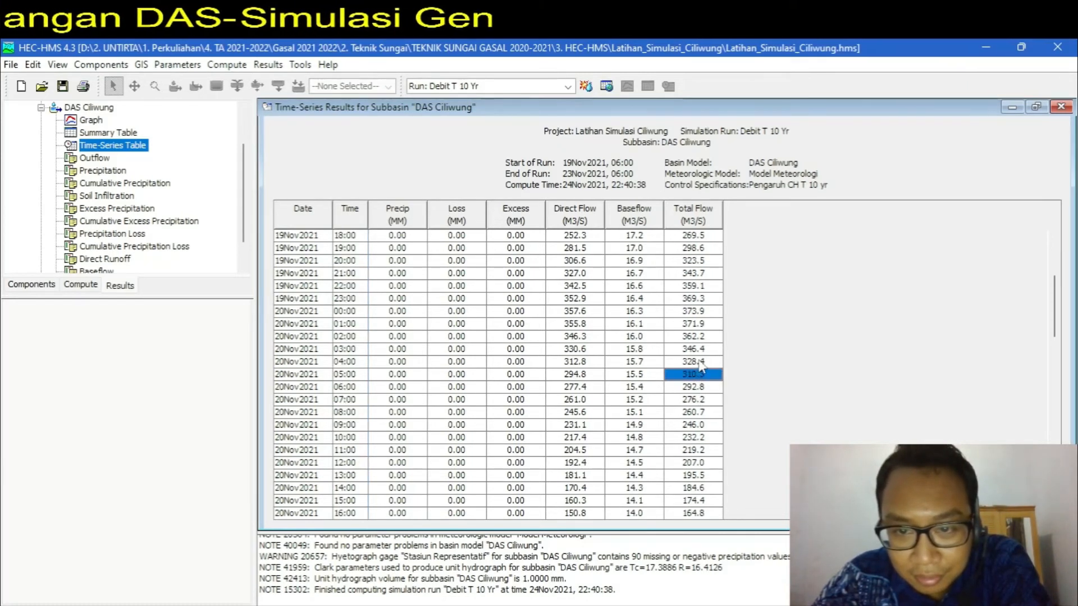
pyautogui.click(700, 362)
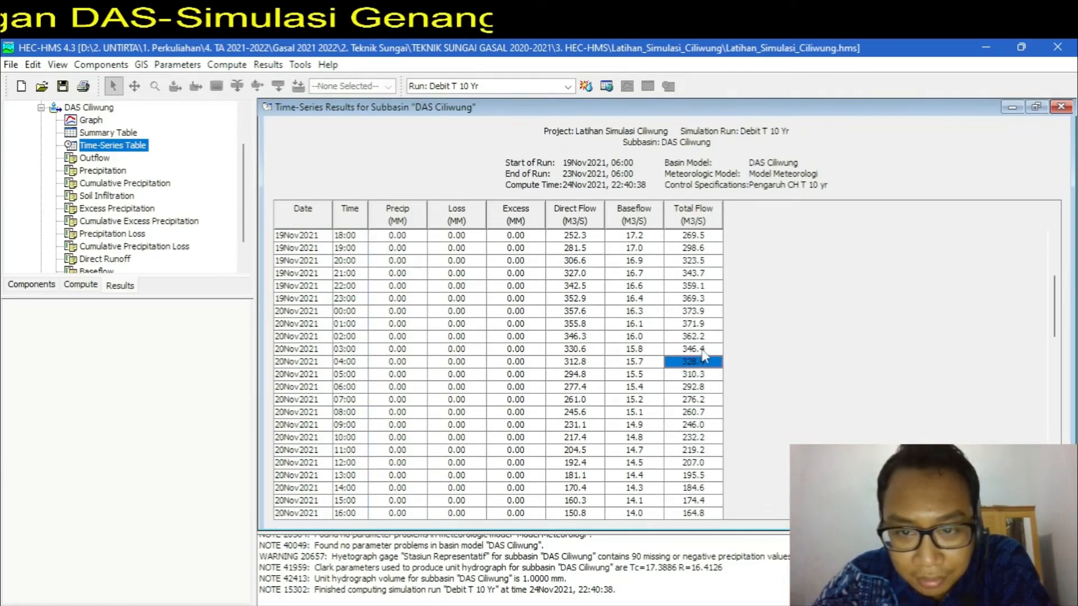
pyautogui.click(702, 349)
pyautogui.click(701, 337)
pyautogui.click(699, 324)
pyautogui.click(699, 312)
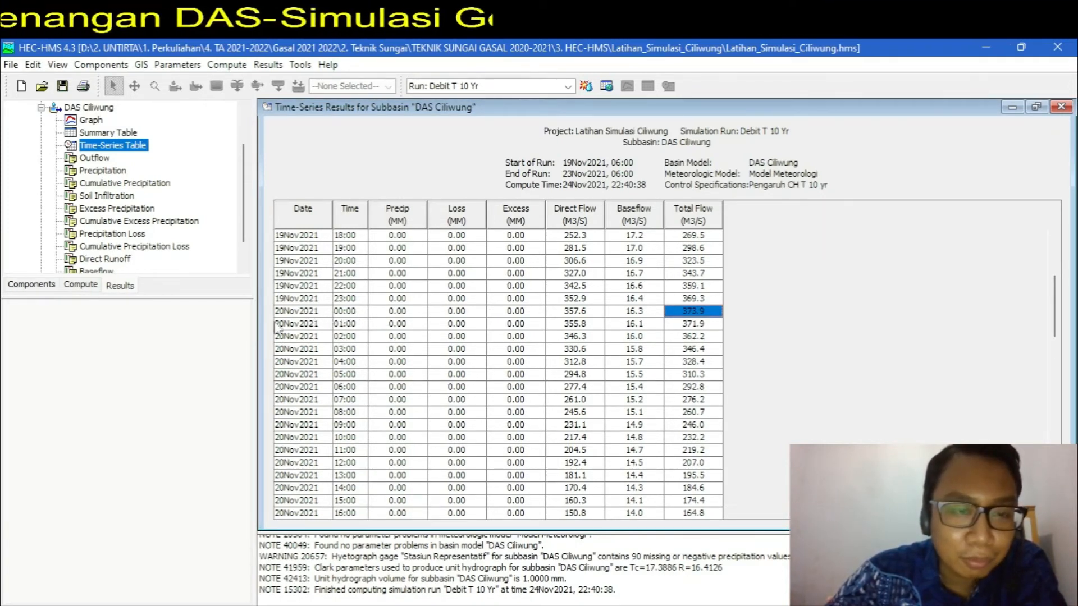
# Step: Return to RAS Mapper, replay the depth animation and stop it at 20NOV2021 00:00:00
pyautogui.moveTo(726, 605)
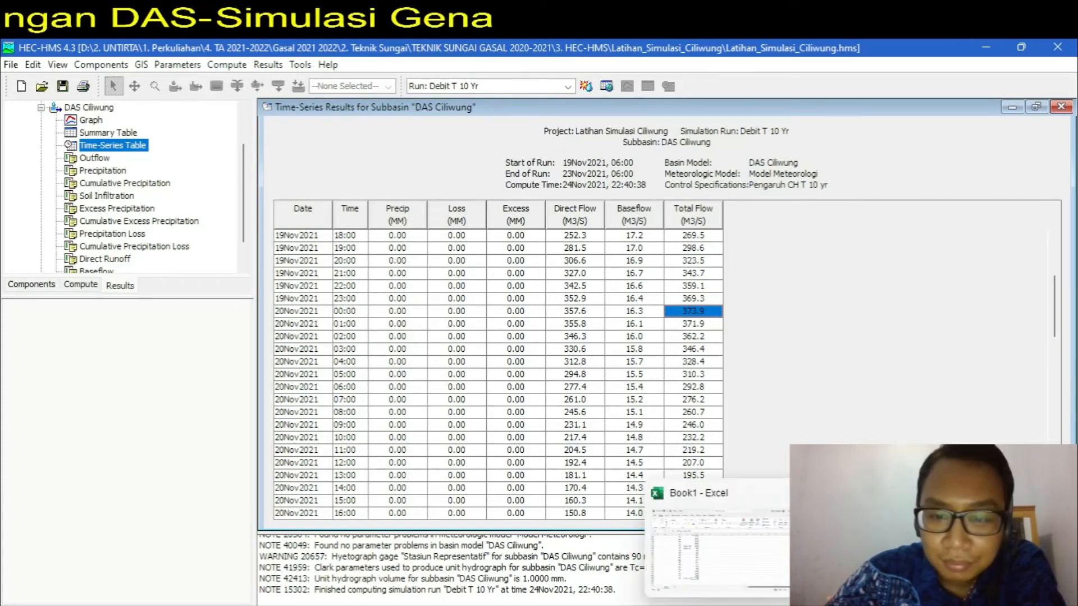
pyautogui.click(943, 604)
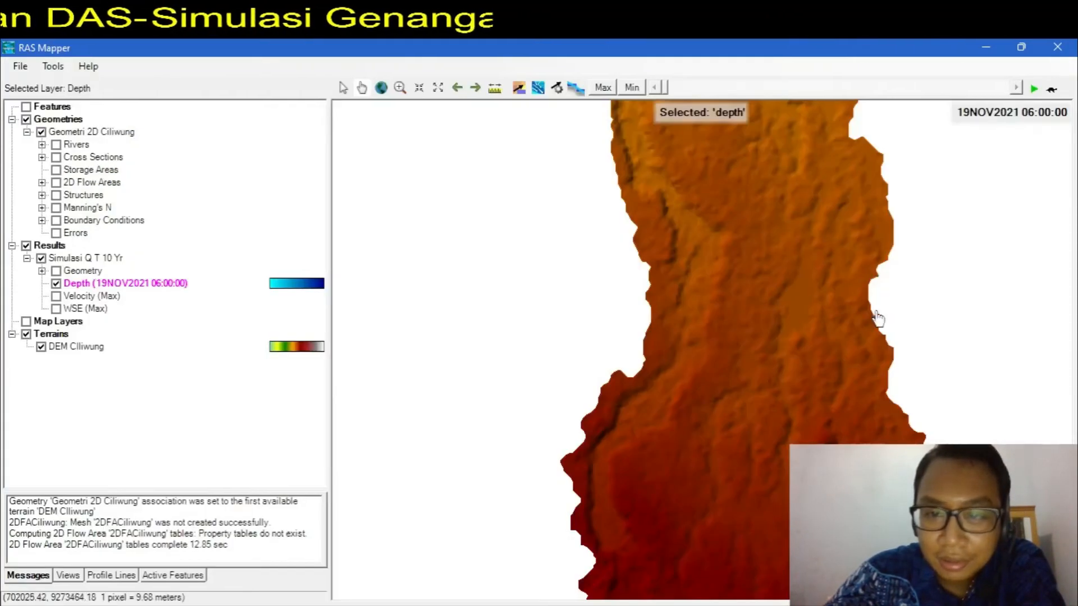
pyautogui.click(1034, 96)
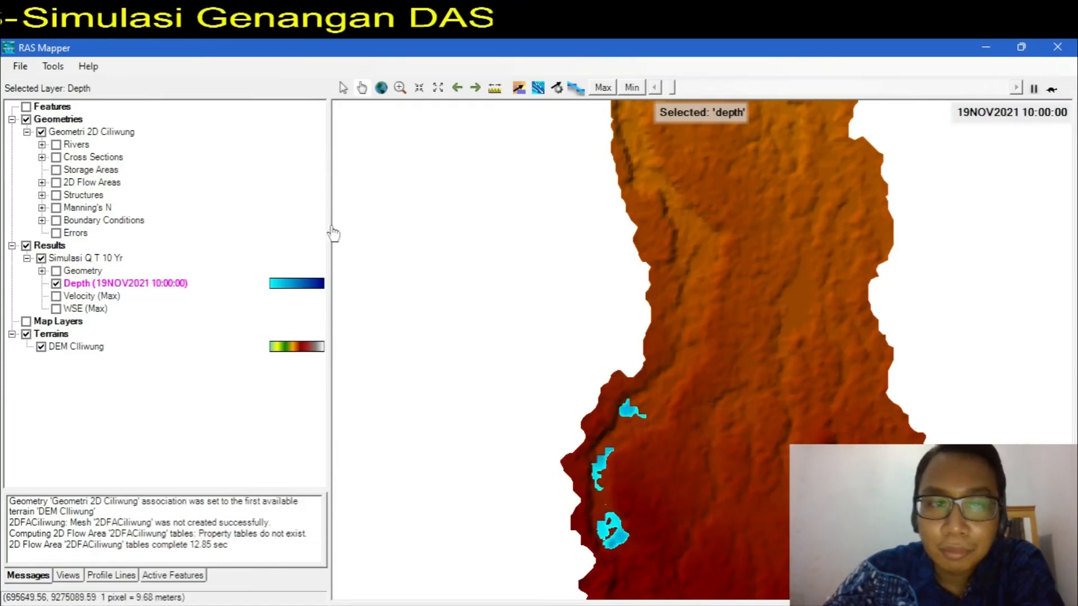
pyautogui.click(1037, 90)
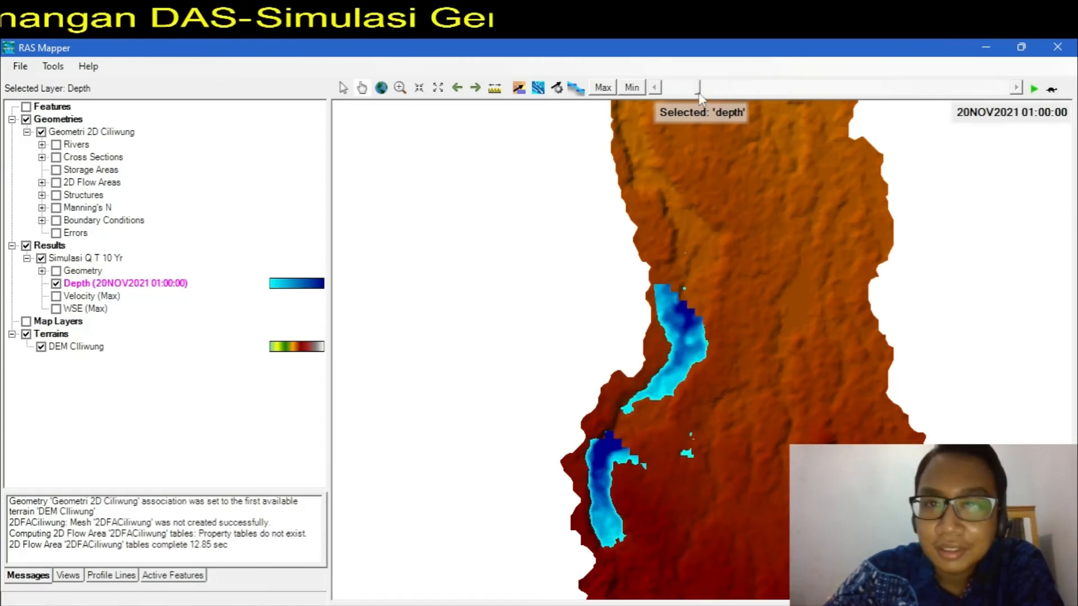
pyautogui.moveTo(699, 93); pyautogui.dragTo(698, 92)
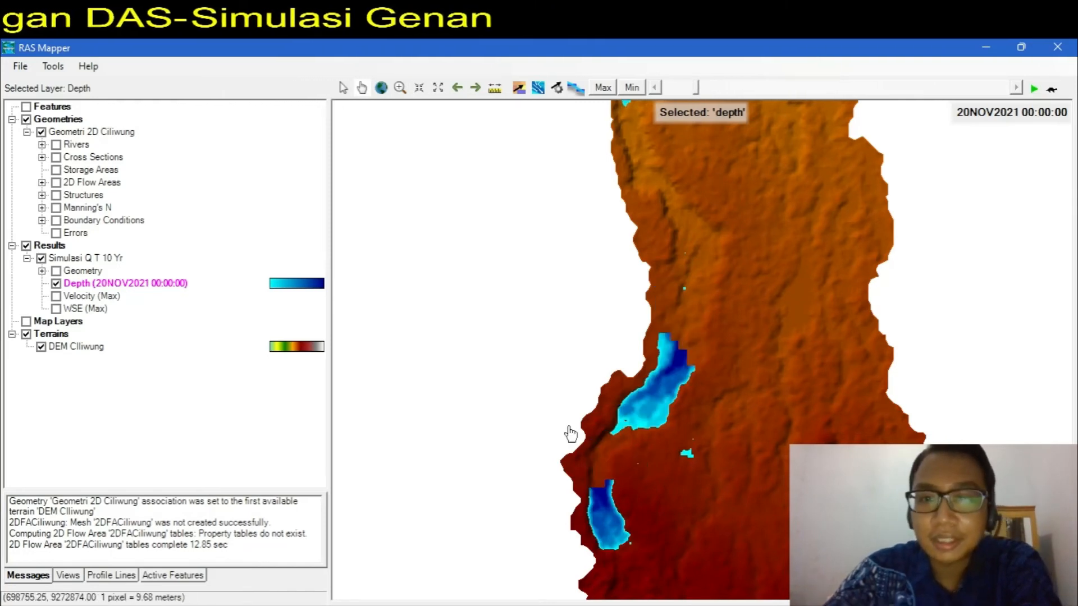
# Step: Read the water depth on the flooded reach at this time step and view its location within the whole watershed
pyautogui.moveTo(640, 413)
pyautogui.scroll(-1, 643, 404)
pyautogui.scroll(-6, 648, 386)
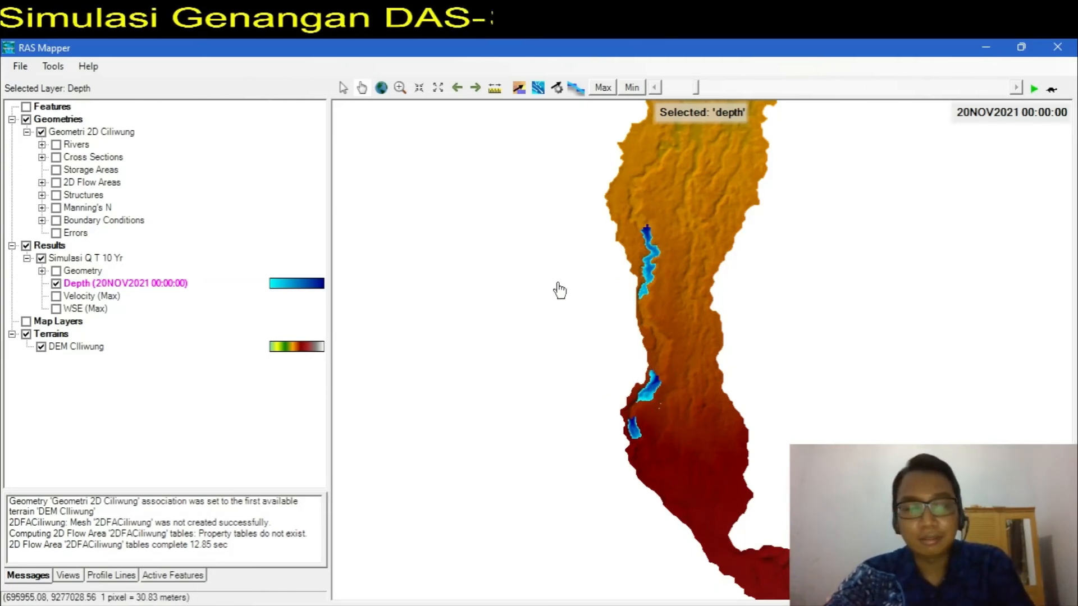
pyautogui.moveTo(645, 240)
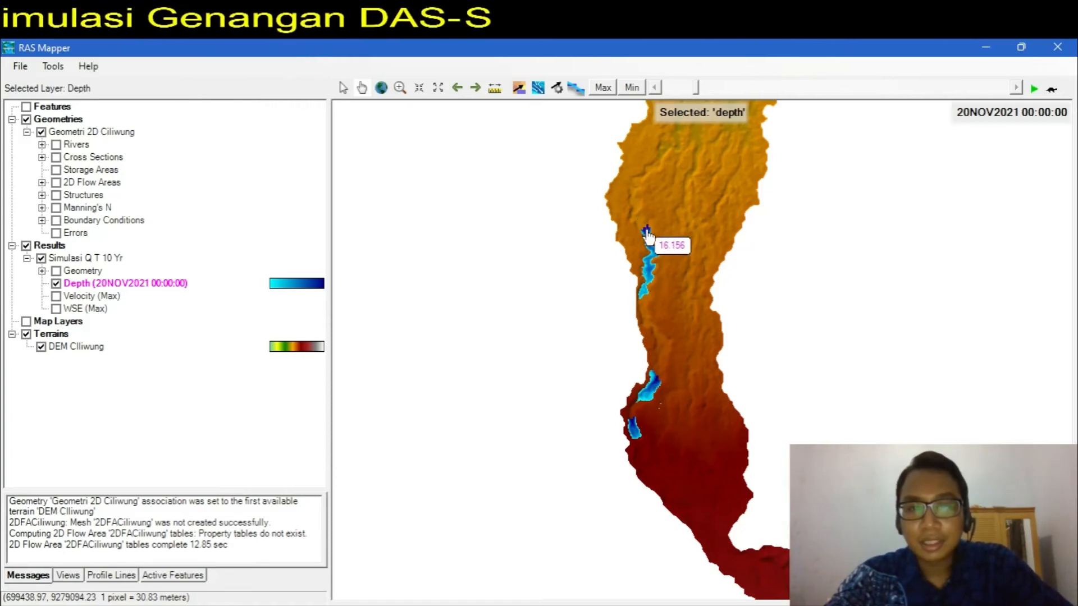
pyautogui.scroll(-3, 647, 236)
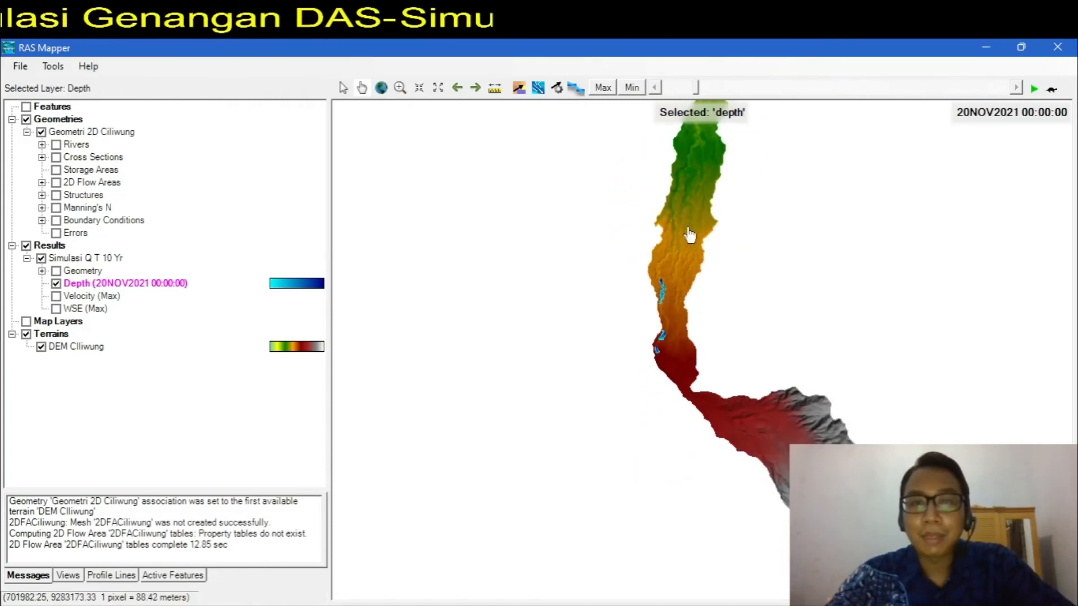
pyautogui.scroll(-3, 699, 195)
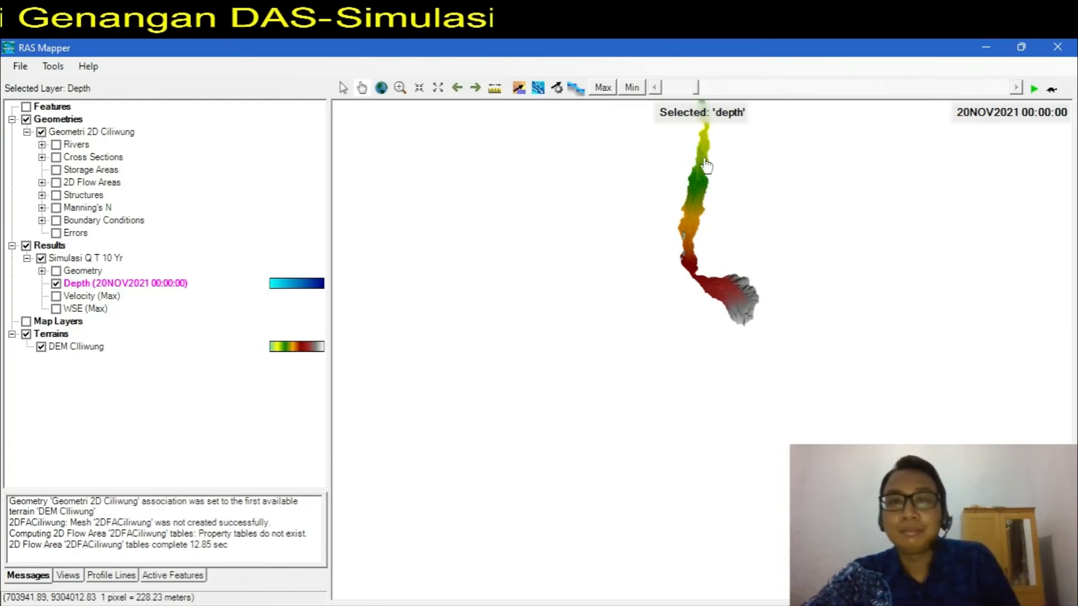
pyautogui.scroll(2, 694, 309)
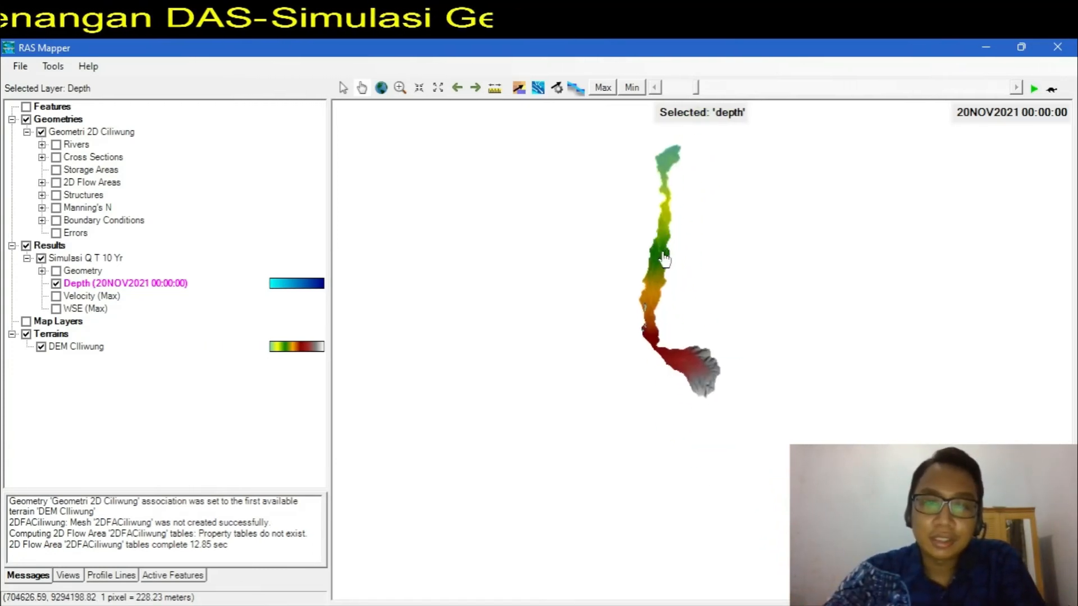
pyautogui.moveTo(642, 234); pyautogui.dragTo(624, 264)
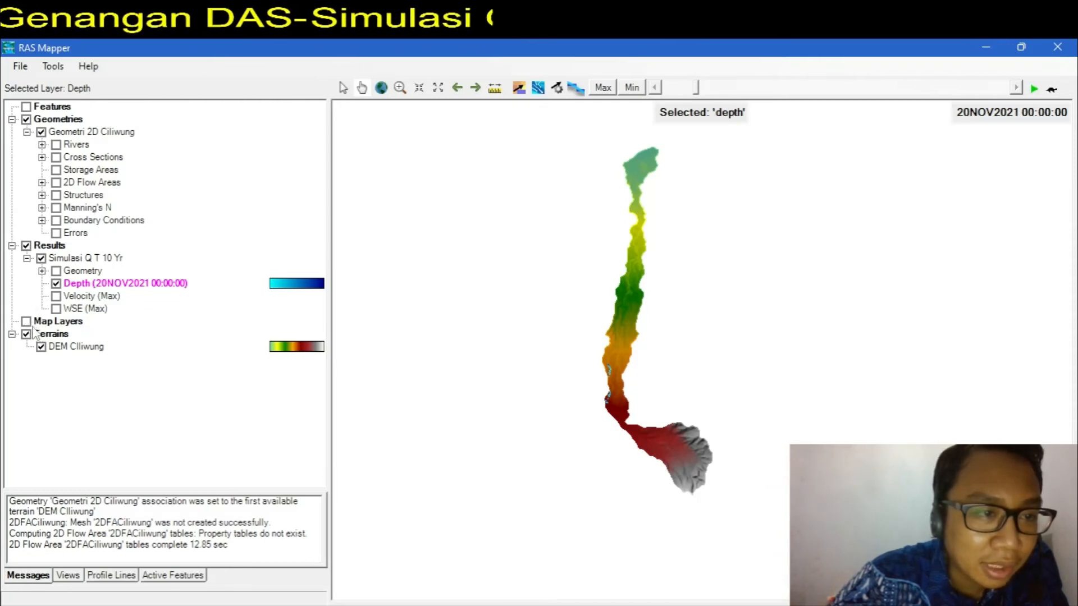
# Step: Add the Google Map web imagery layer to Map Layers, keeping the near resample method
pyautogui.click(12, 335)
pyautogui.click(12, 334)
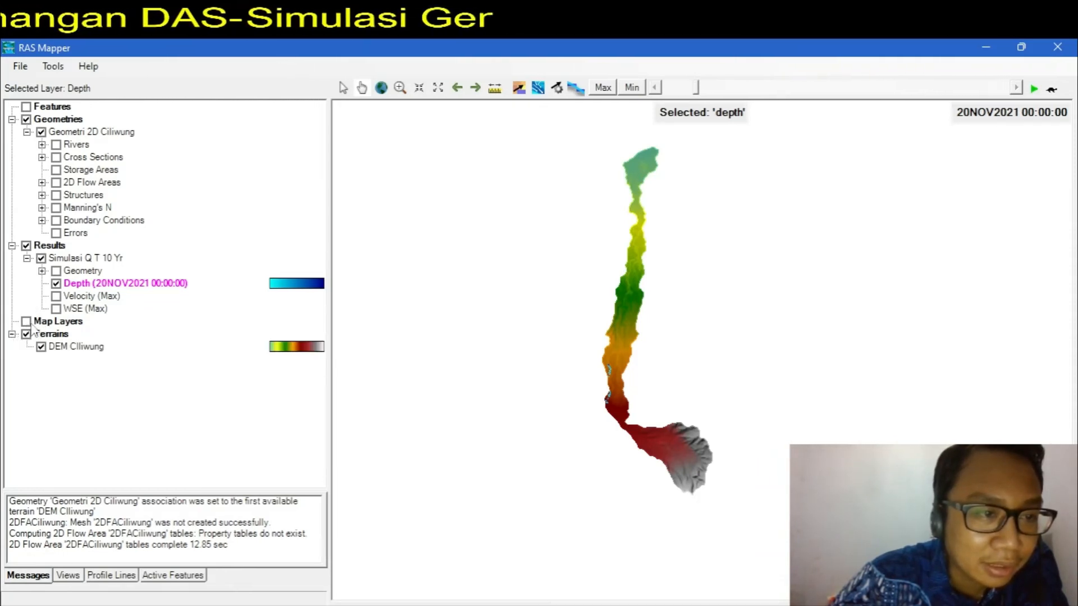
pyautogui.click(51, 323)
pyautogui.rightClick(51, 325)
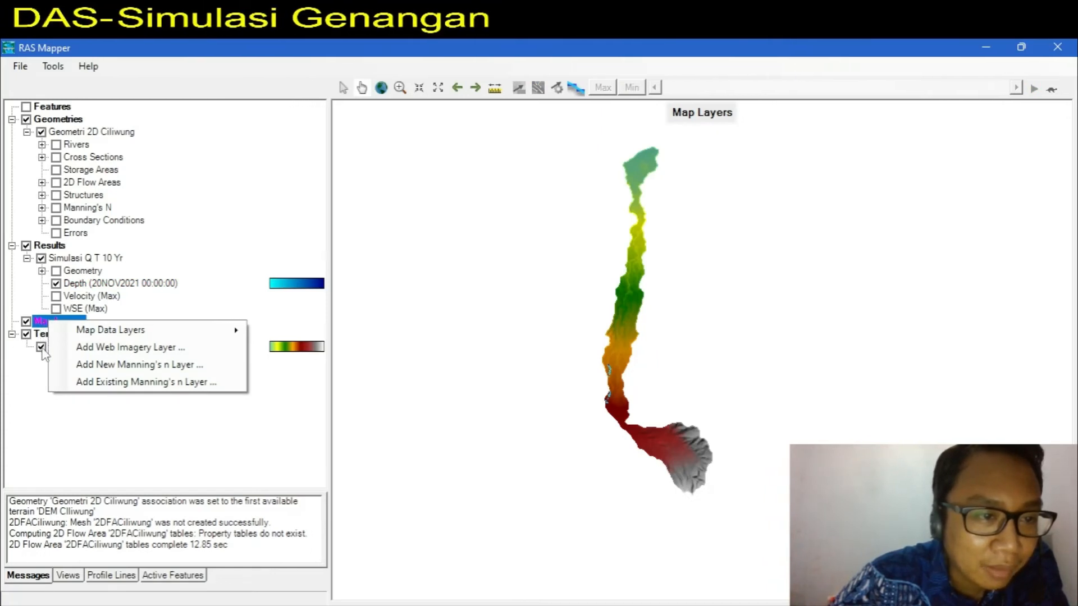
pyautogui.click(108, 349)
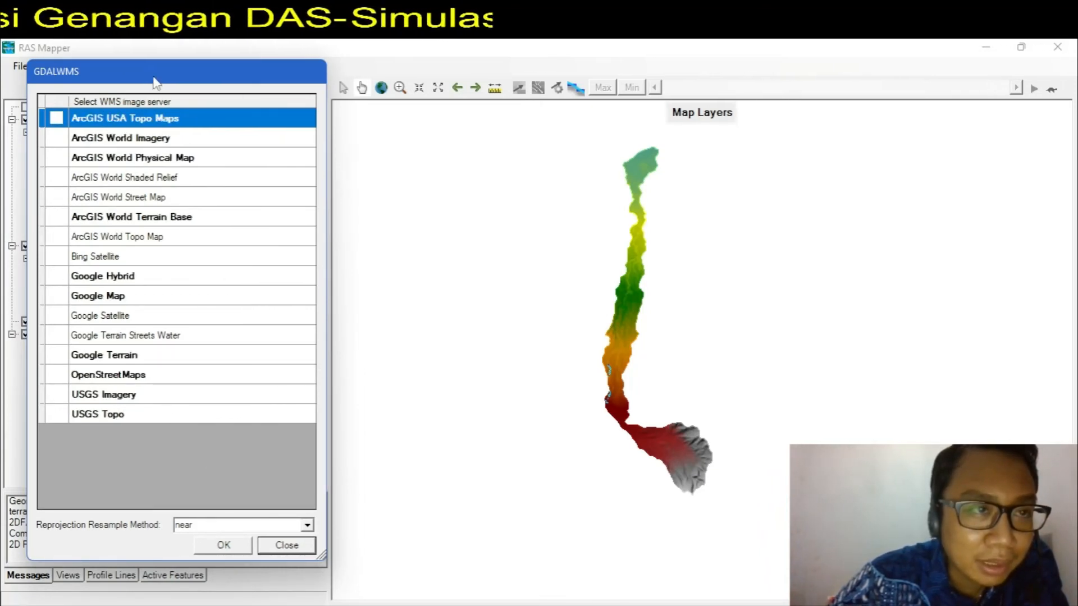
pyautogui.click(144, 301)
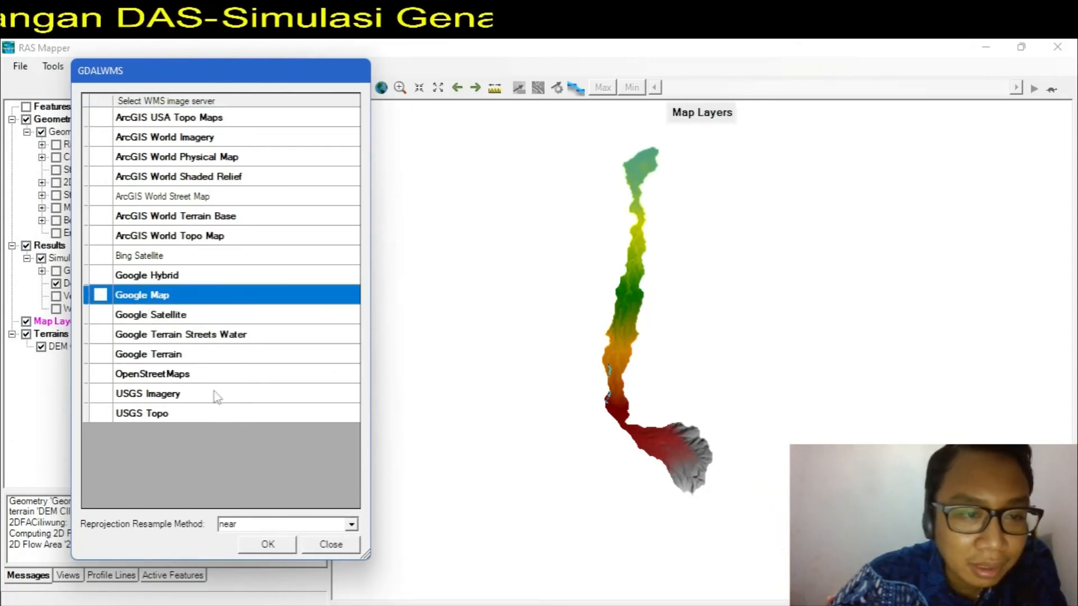
pyautogui.click(268, 544)
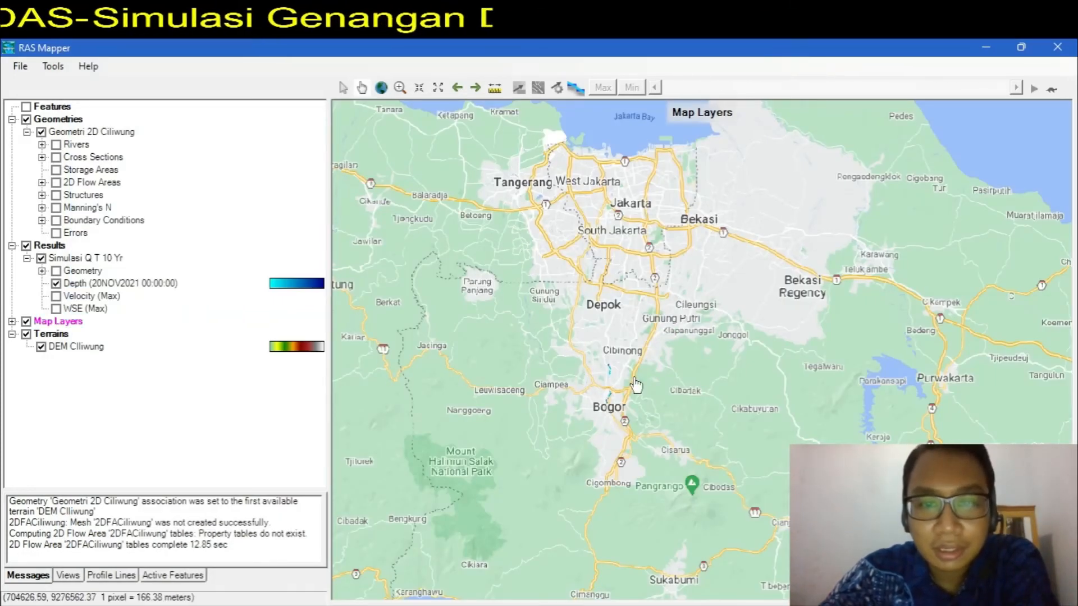
# Step: Make Depth the active result layer and examine the flooded reaches between Bogor and Sukaraja against the Google map background
pyautogui.scroll(3, 646, 379)
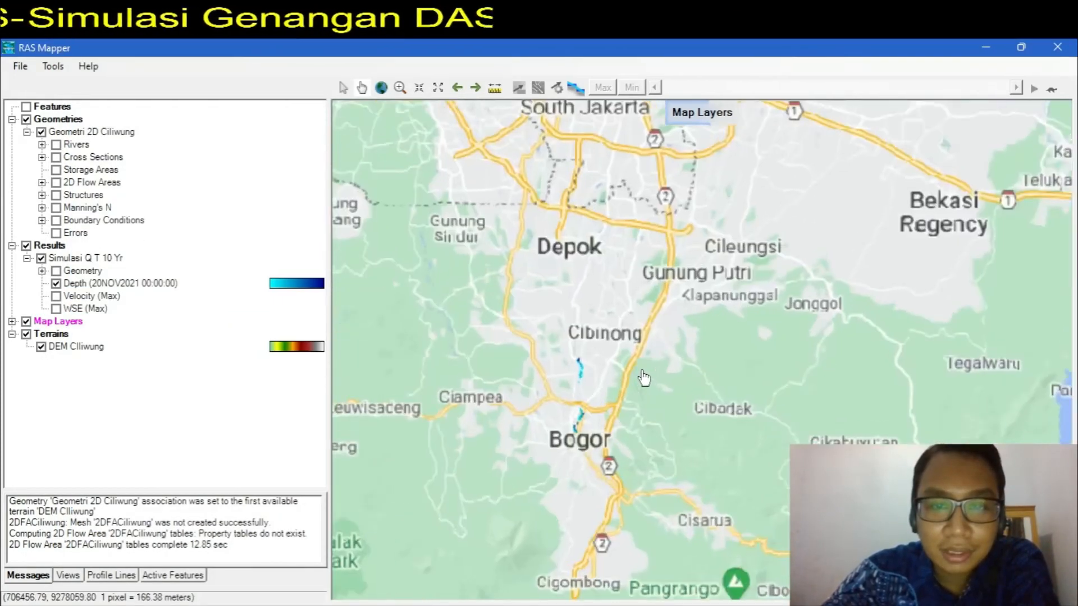
pyautogui.scroll(2, 626, 371)
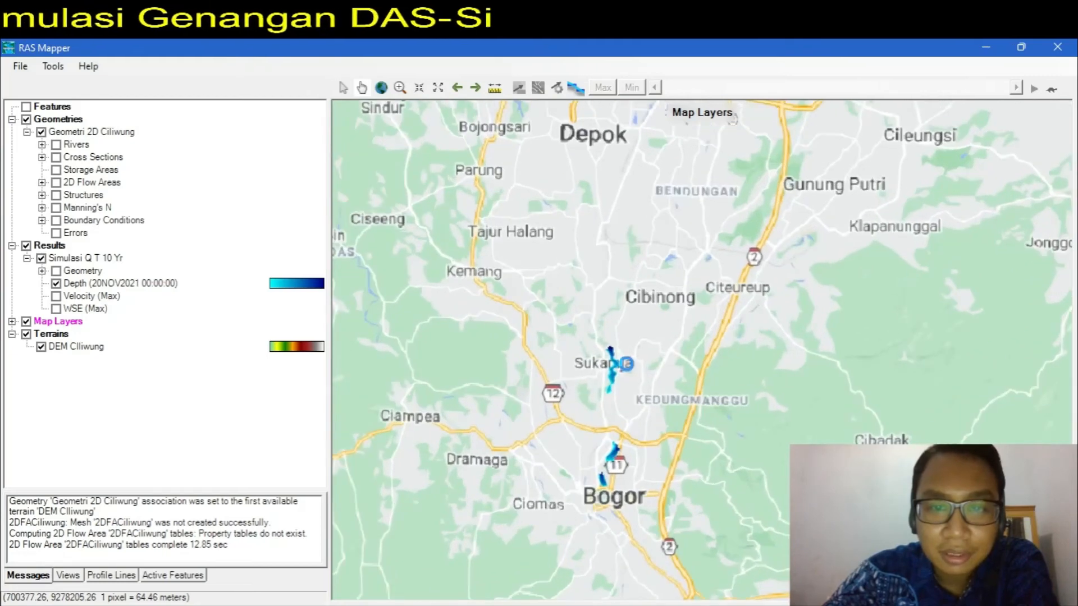
pyautogui.scroll(2, 629, 378)
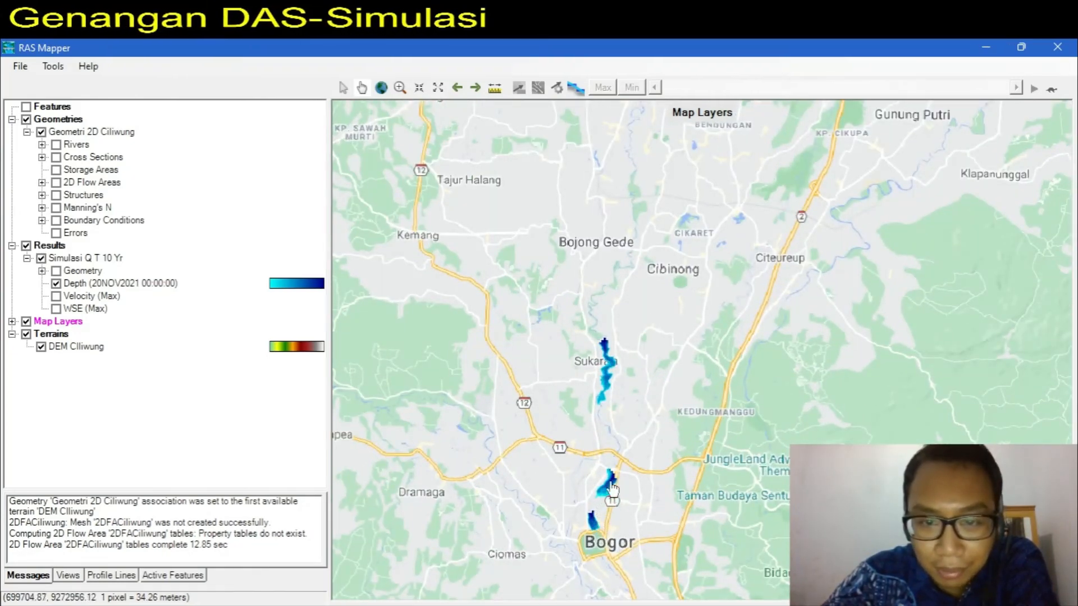
pyautogui.scroll(-1, 711, 250)
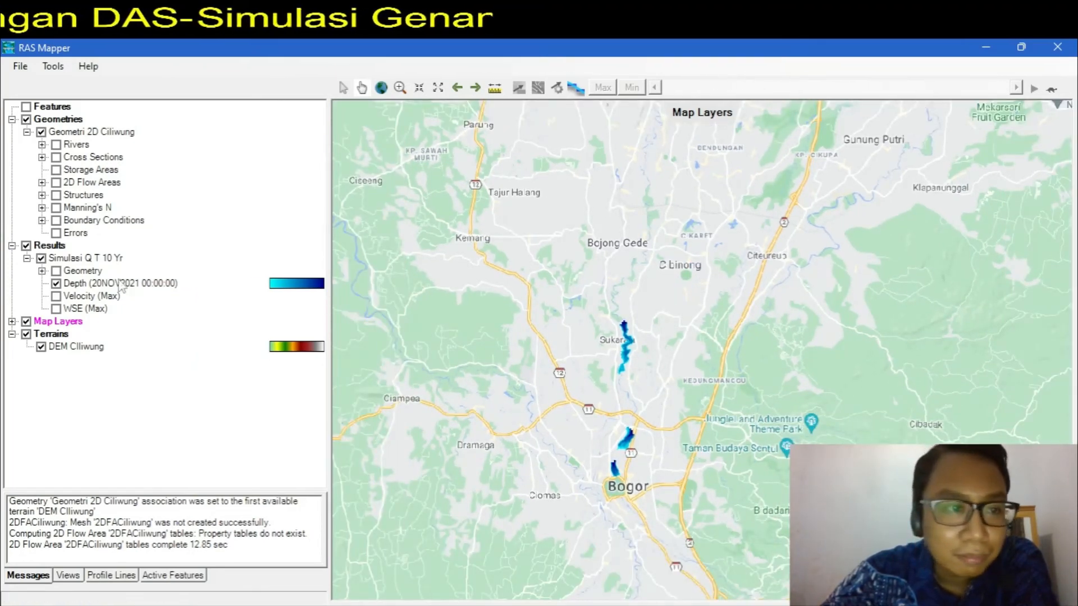
pyautogui.click(76, 287)
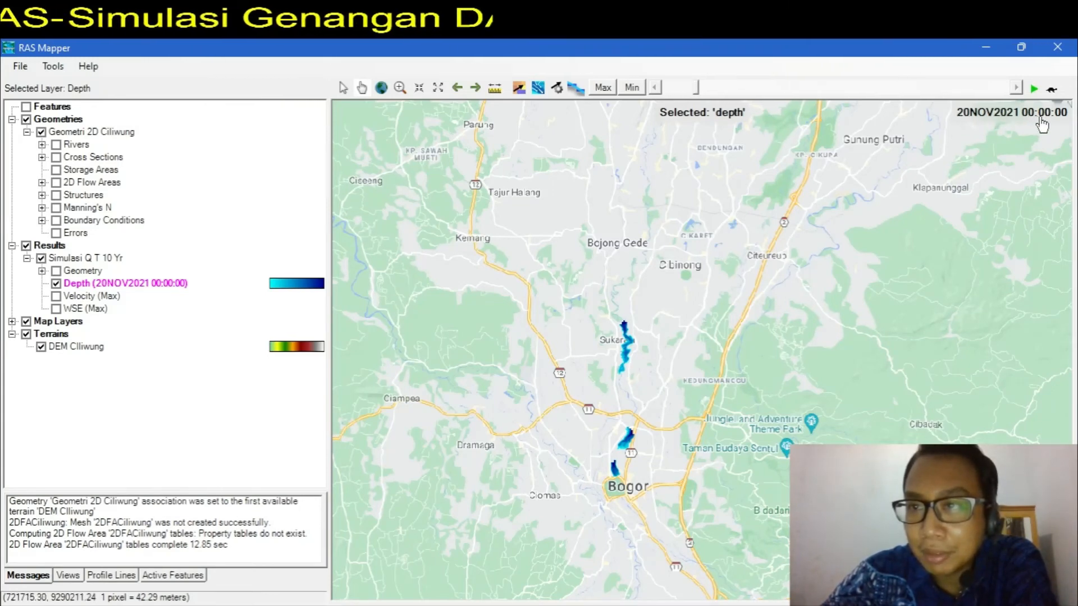
pyautogui.scroll(-2, 632, 429)
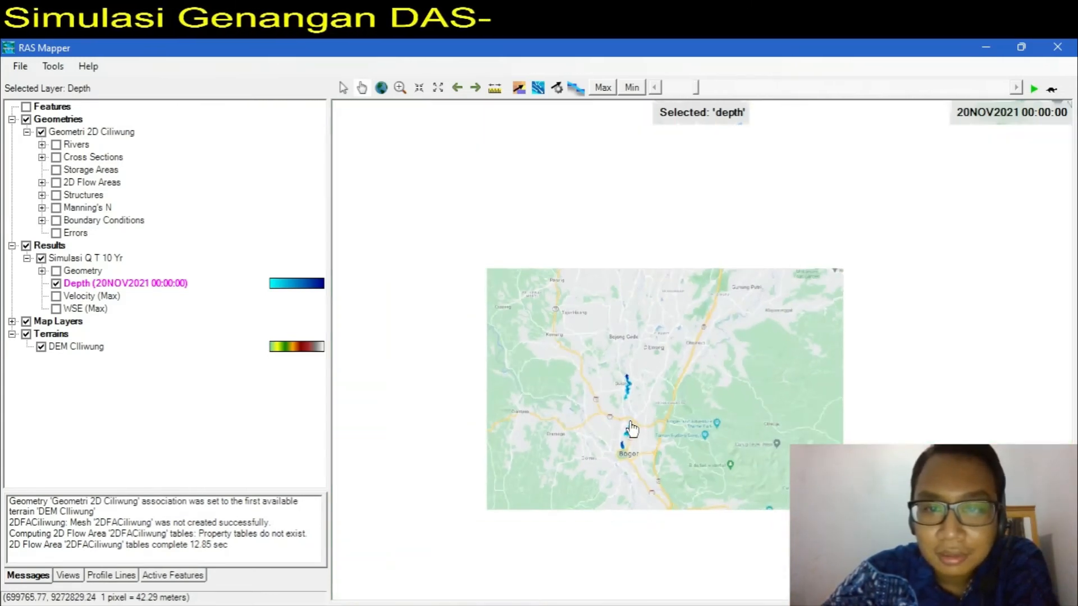
pyautogui.scroll(2, 631, 432)
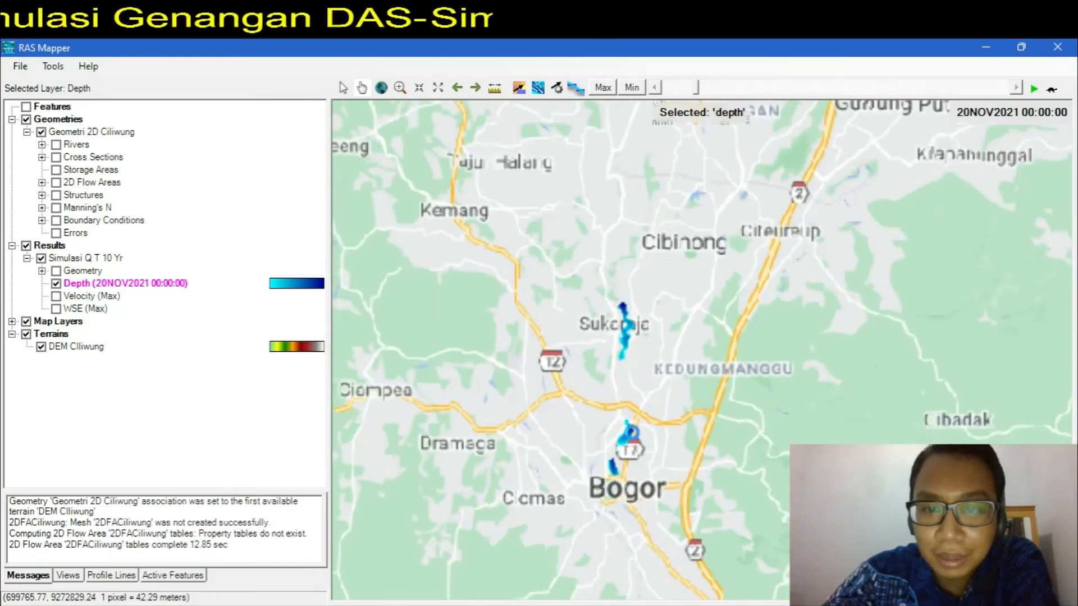
pyautogui.scroll(1, 632, 437)
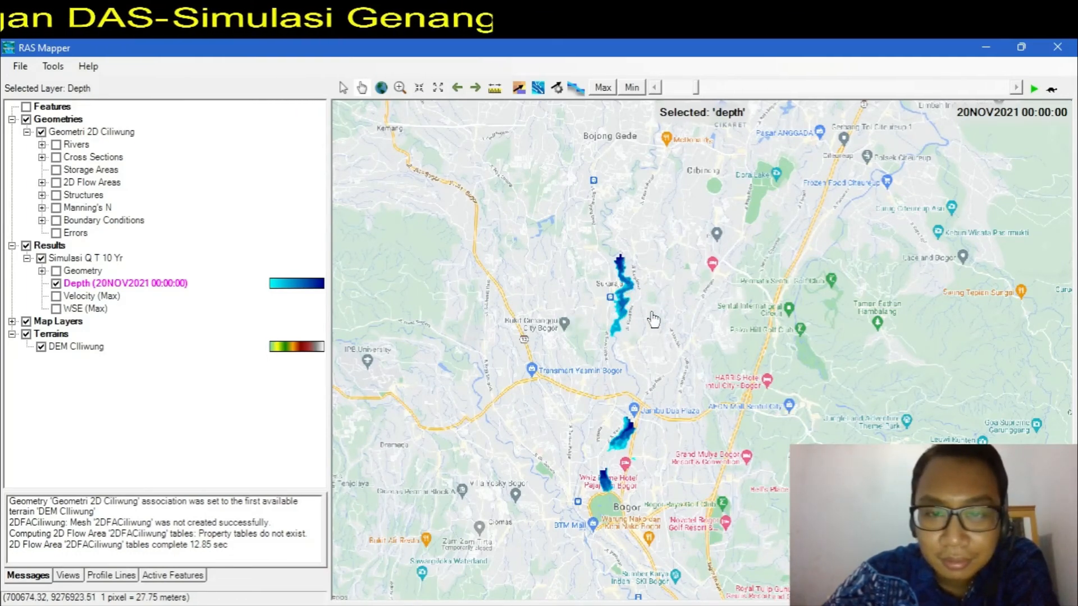
pyautogui.scroll(2, 652, 319)
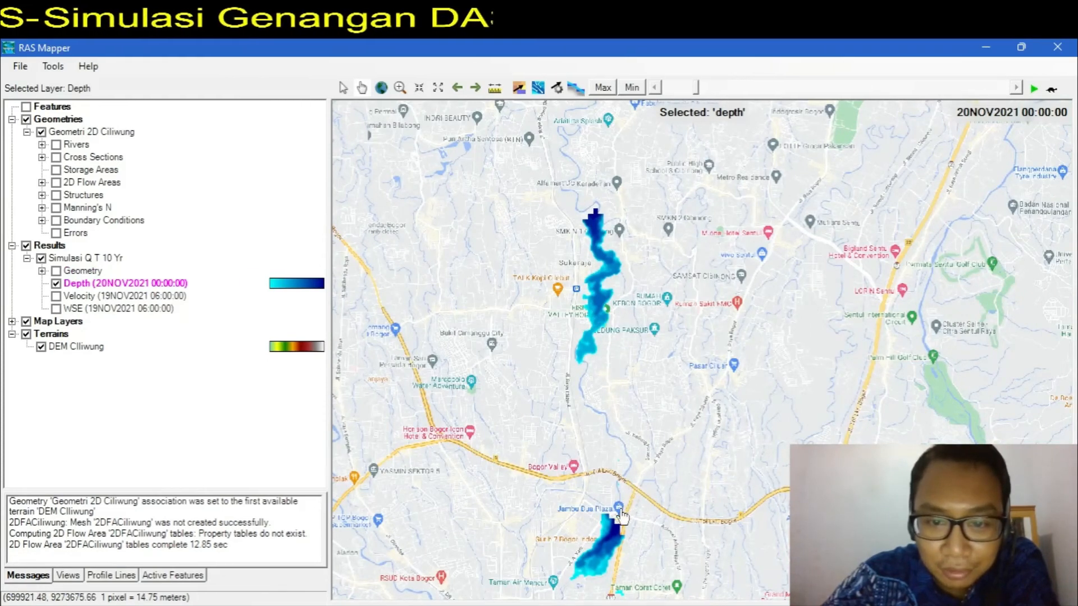
pyautogui.moveTo(598, 314)
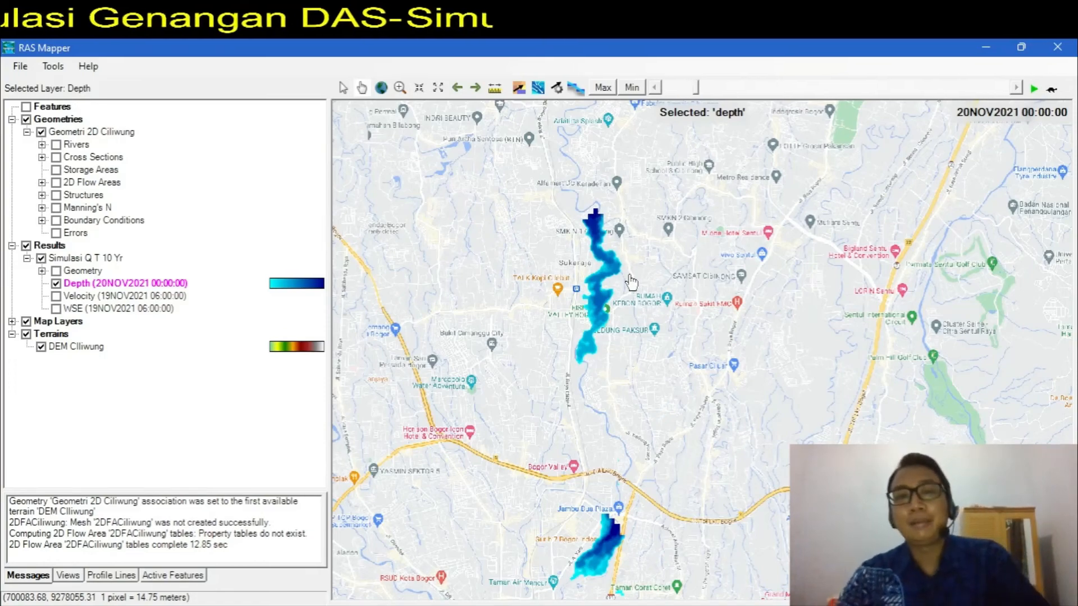
# Step: Follow the river course downstream on the map from the flooded reaches past Depok to Jakarta
pyautogui.scroll(-1, 628, 280)
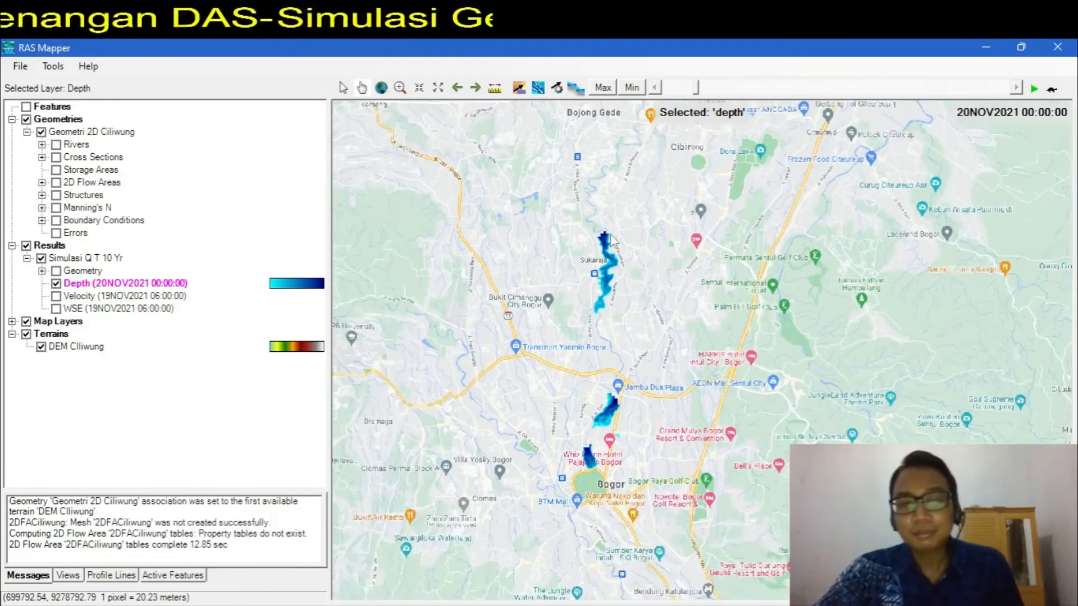
pyautogui.moveTo(623, 122); pyautogui.dragTo(629, 383)
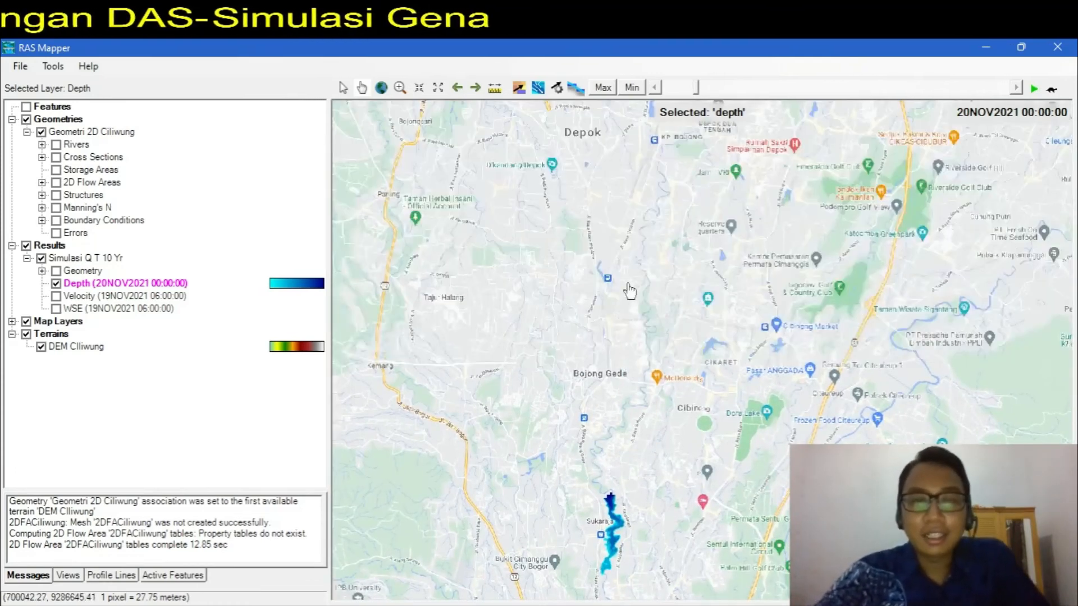
pyautogui.scroll(-1, 629, 292)
pyautogui.moveTo(618, 209); pyautogui.dragTo(646, 330)
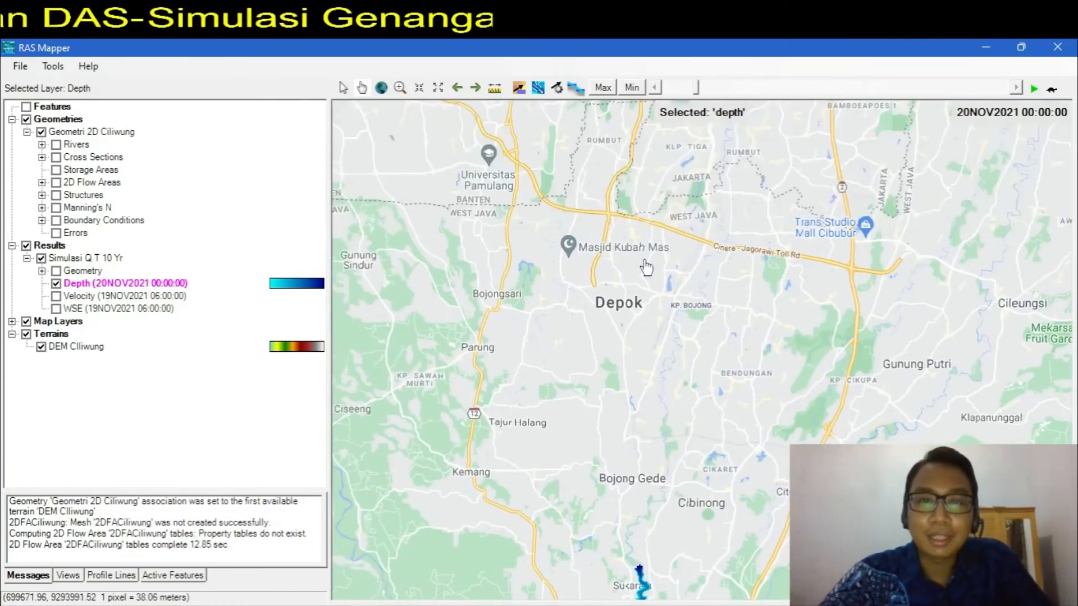
pyautogui.scroll(-1, 646, 264)
pyautogui.scroll(-1, 646, 264)
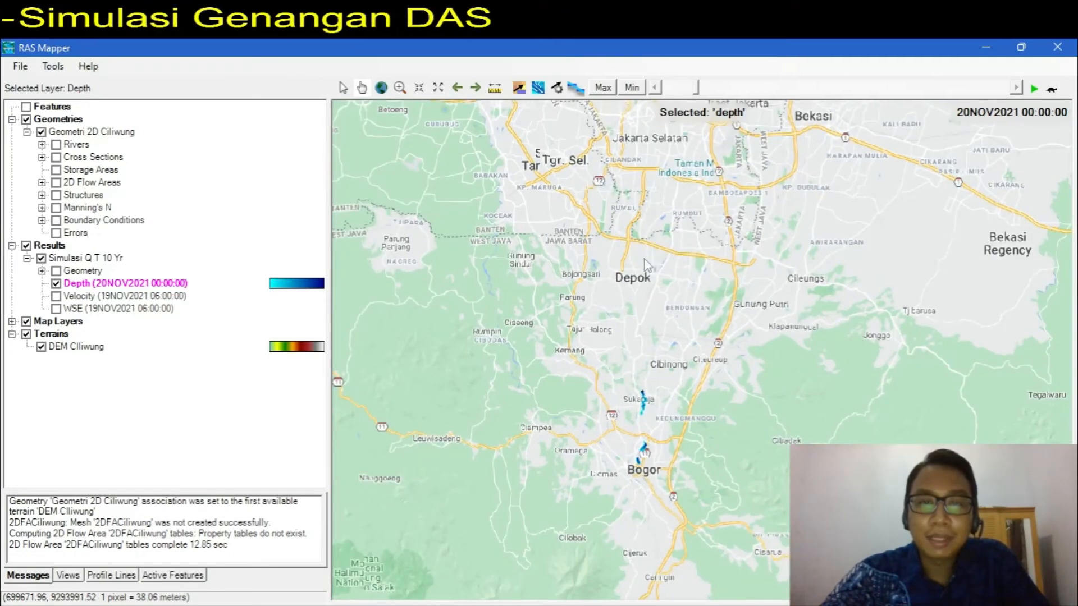
pyautogui.moveTo(647, 269); pyautogui.dragTo(642, 331)
pyautogui.moveTo(670, 287); pyautogui.dragTo(665, 318)
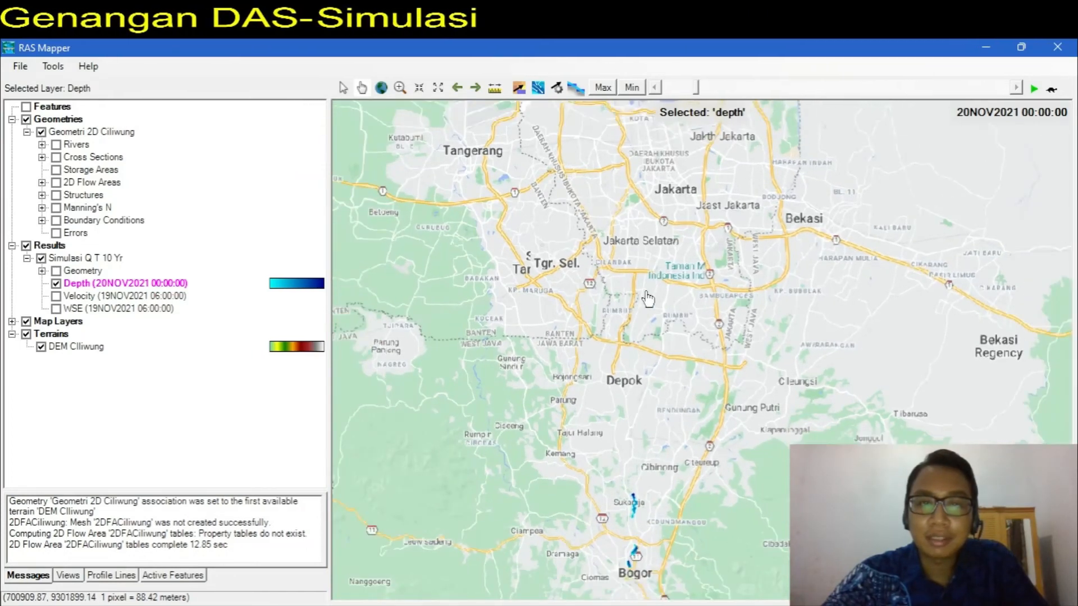
# Step: Play the depth animation over the Bogor to Jakarta area and stop it at 21NOV2021 04:00:00
pyautogui.scroll(-1, 649, 298)
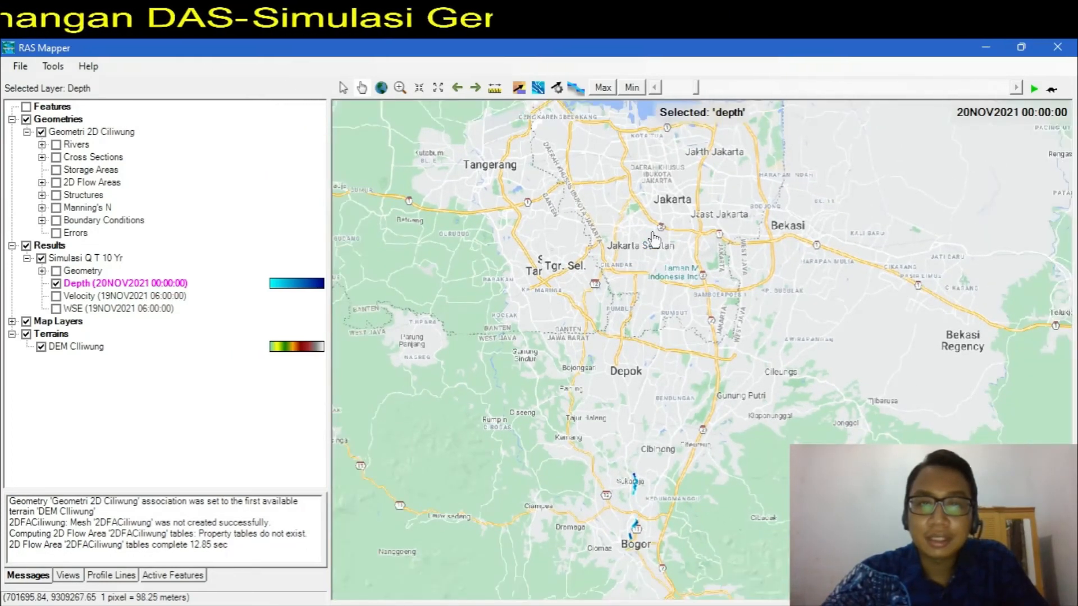
pyautogui.moveTo(651, 244); pyautogui.dragTo(648, 276)
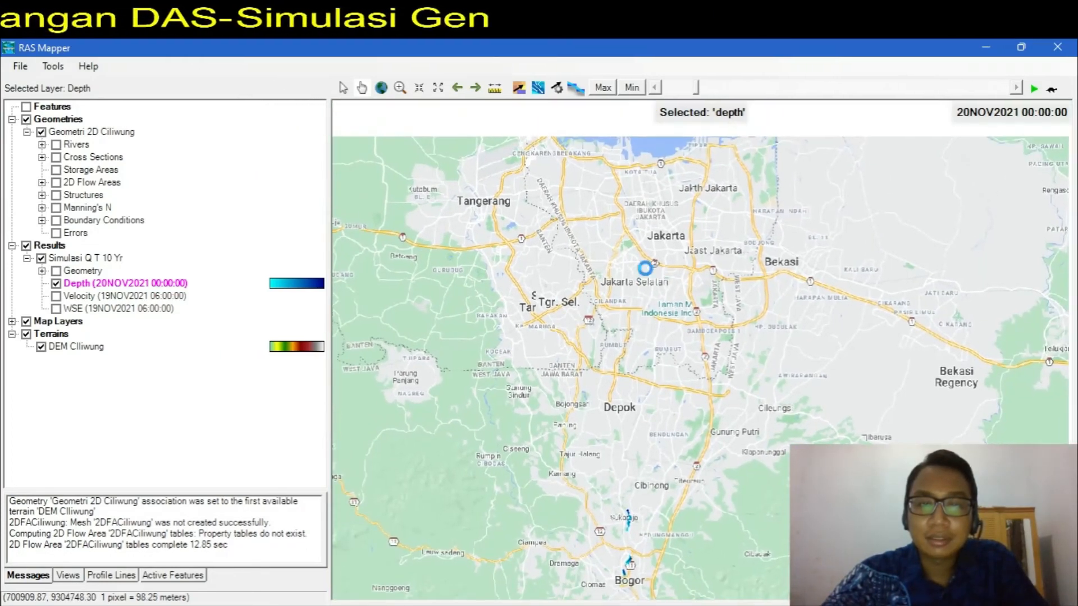
pyautogui.click(1034, 89)
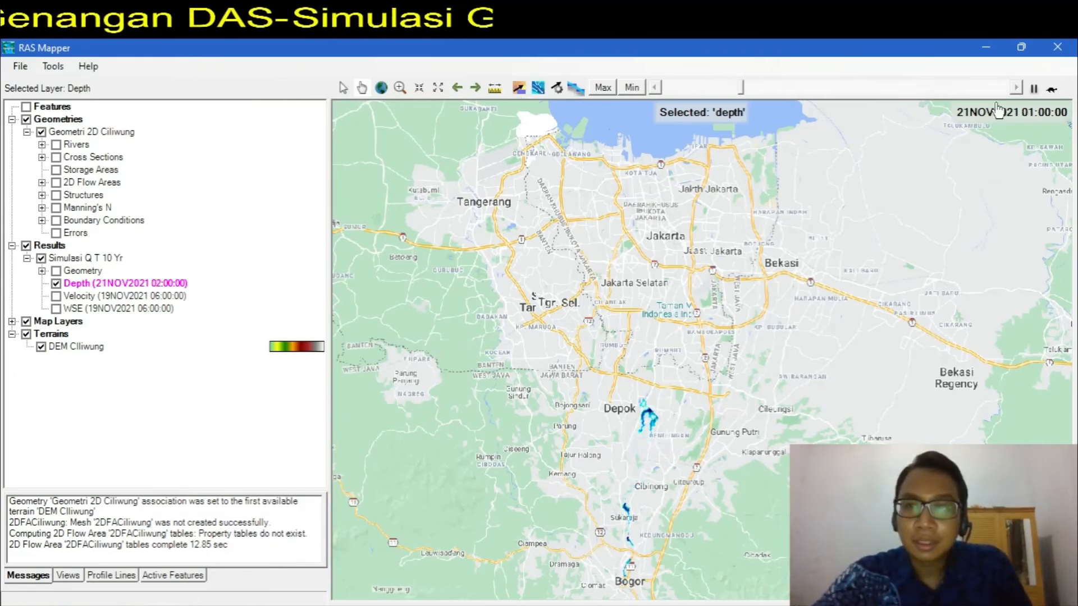
pyautogui.click(1033, 89)
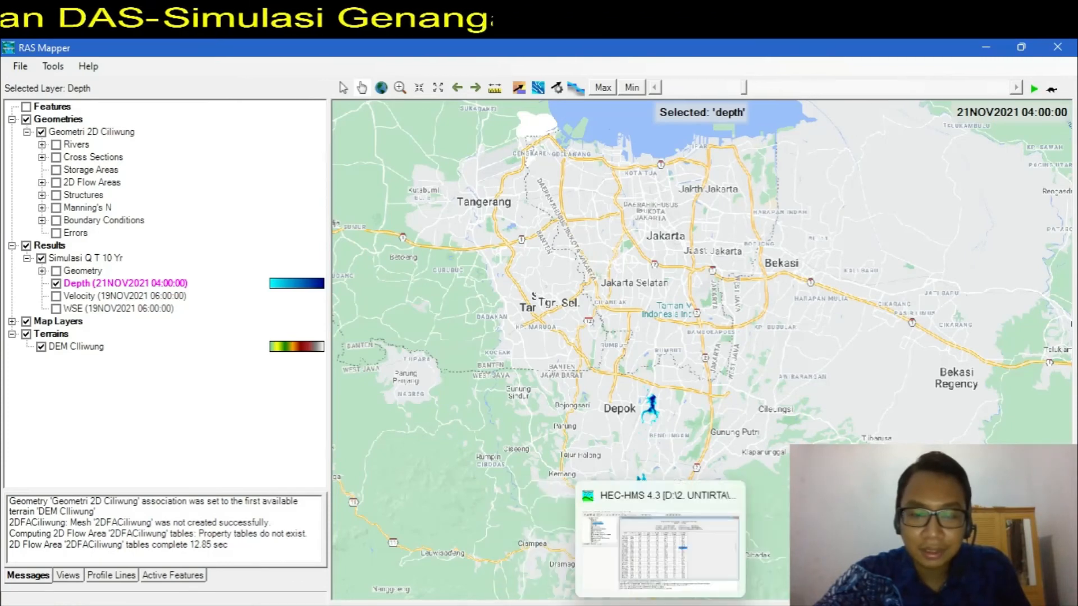
# Step: Switch to HEC-HMS and look up when the outflow peaks in the Outlet DAS graph and time-series table
pyautogui.click(672, 605)
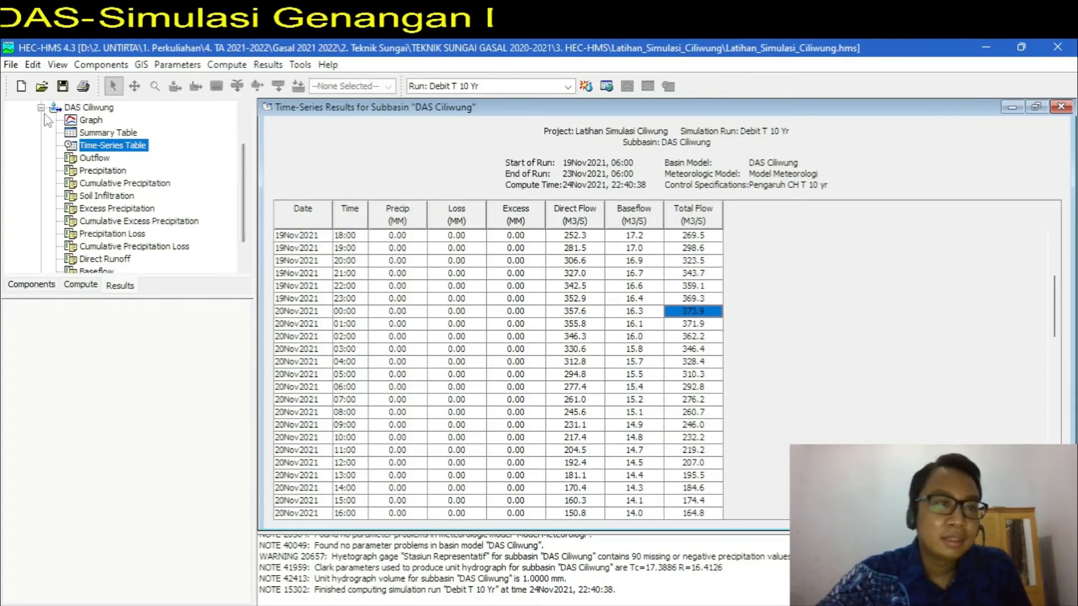
pyautogui.click(42, 110)
pyautogui.click(41, 158)
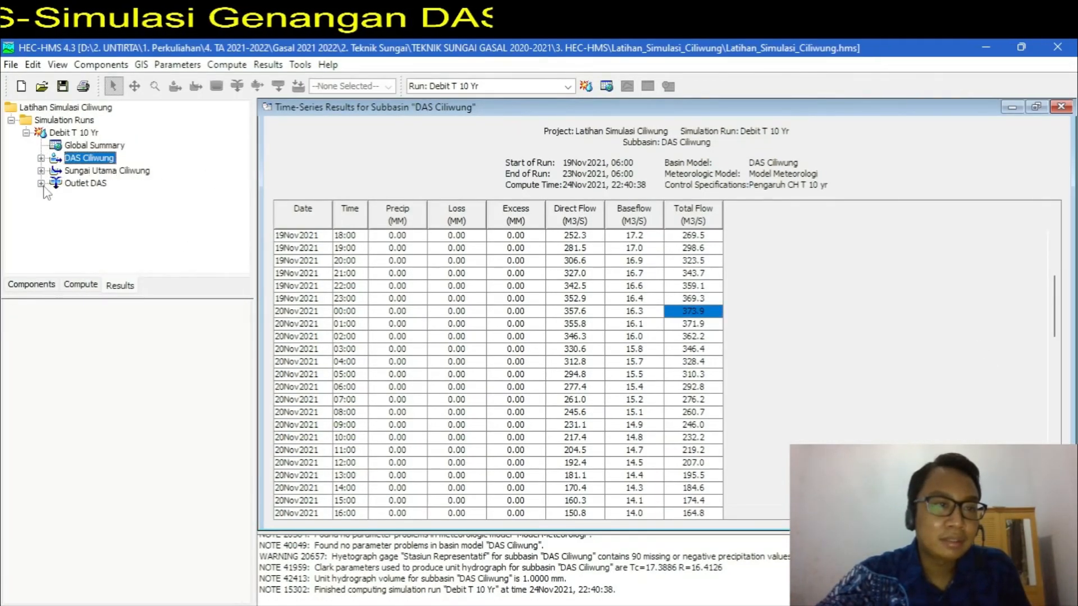
pyautogui.click(41, 184)
pyautogui.click(78, 184)
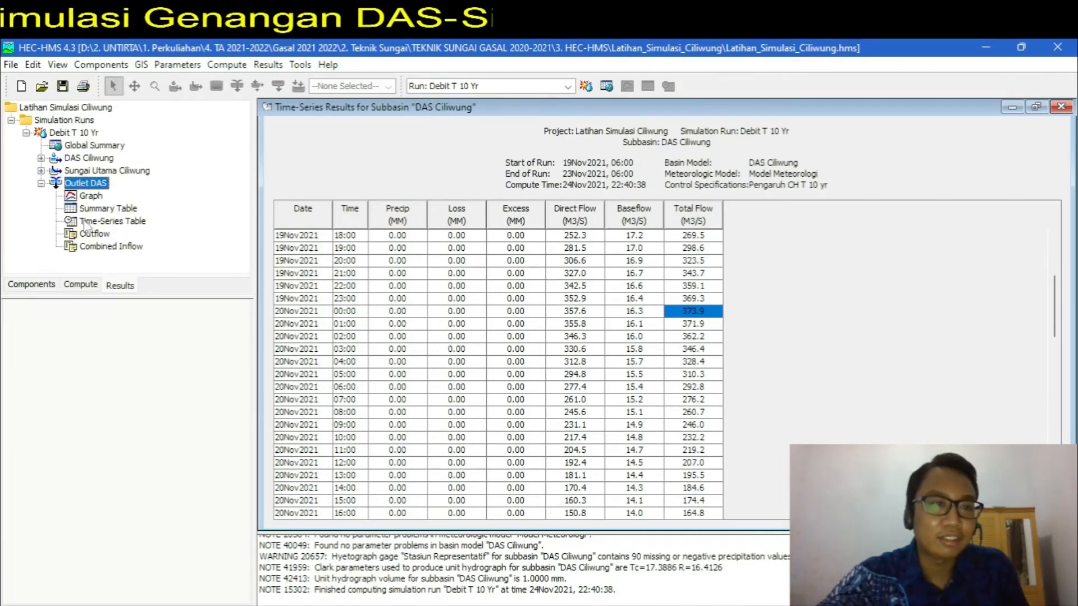
pyautogui.click(94, 198)
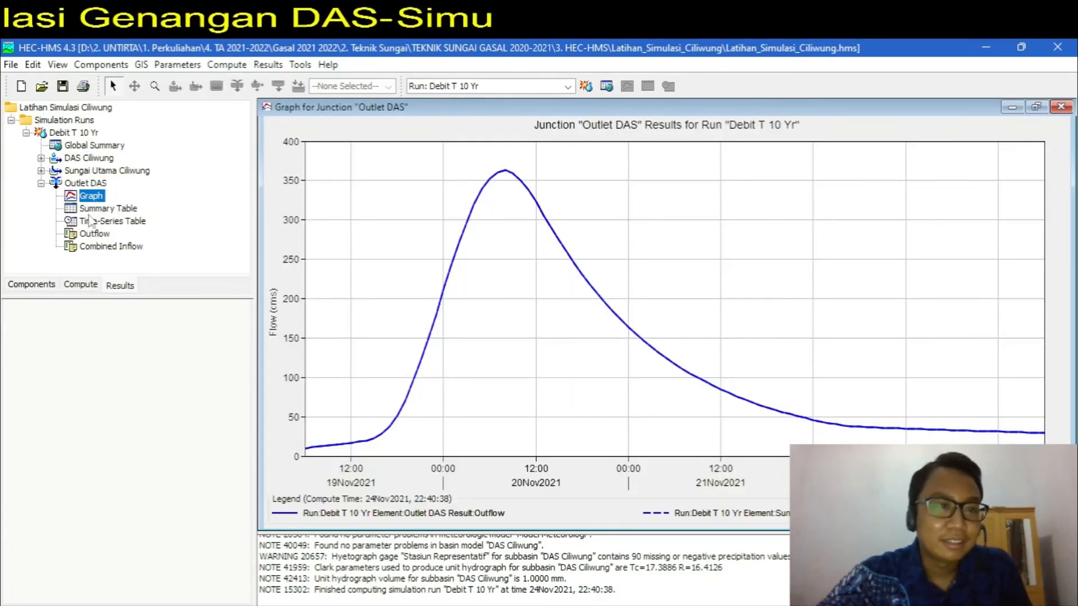
pyautogui.click(90, 210)
pyautogui.click(94, 223)
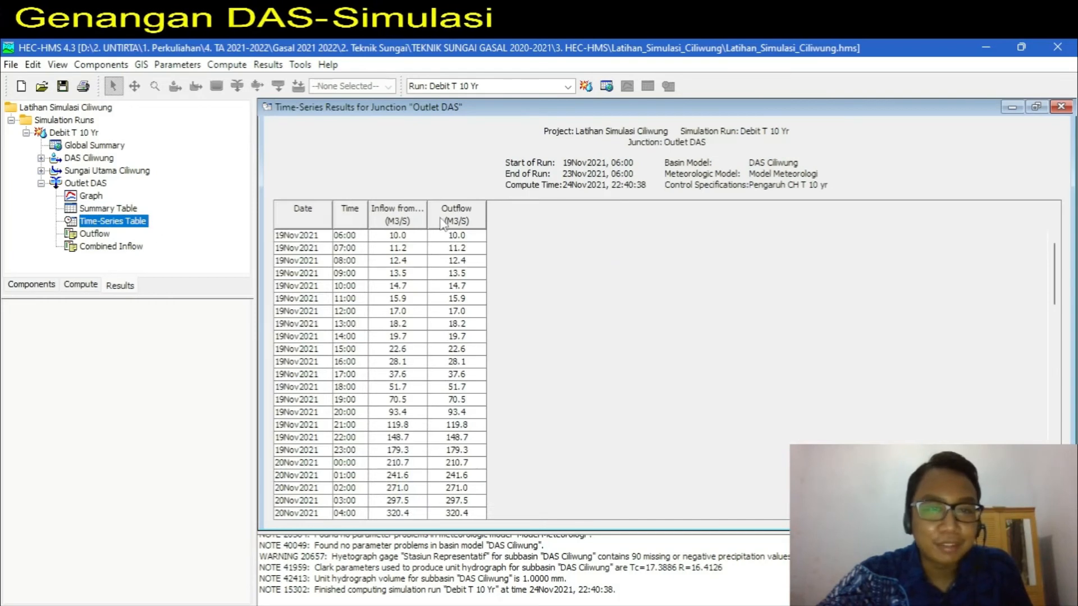
pyautogui.scroll(-9, 457, 258)
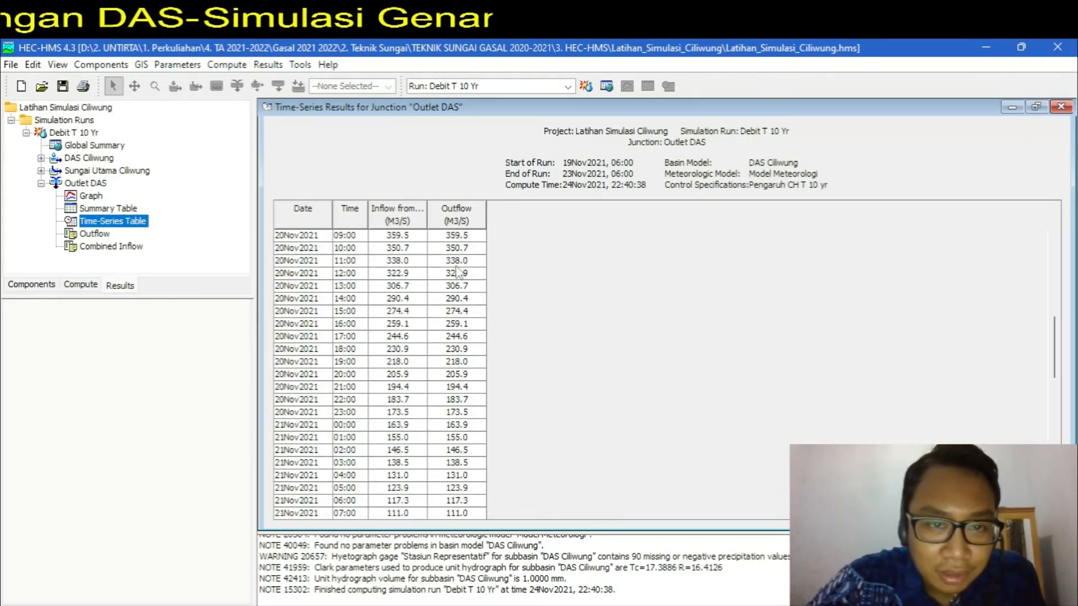
pyautogui.scroll(1, 454, 251)
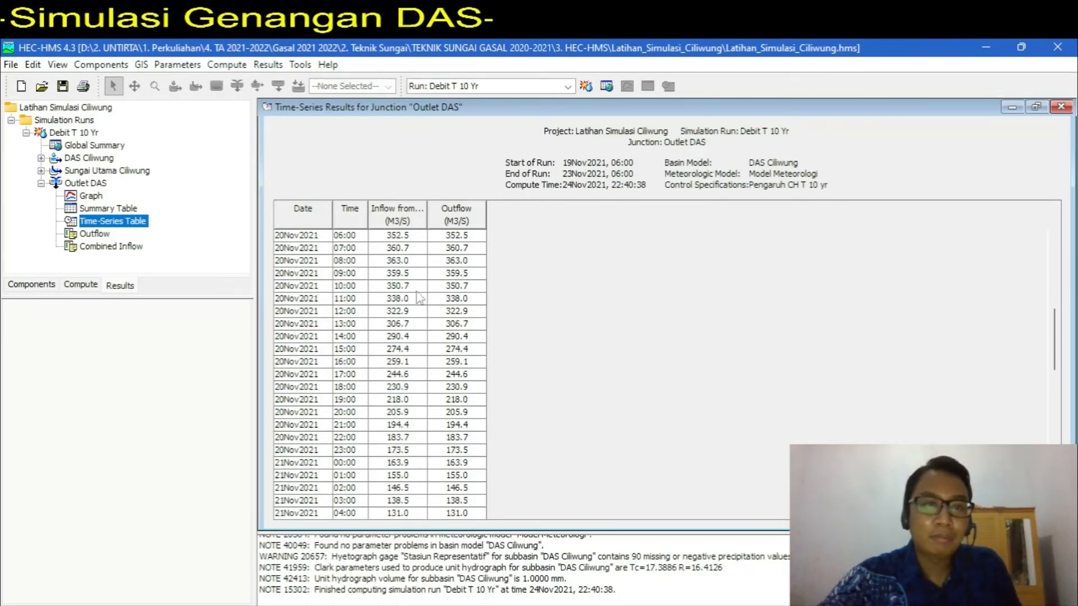
# Step: Return to RAS Mapper and step the depth result back to 20NOV2021 00:00:00
pyautogui.click(992, 46)
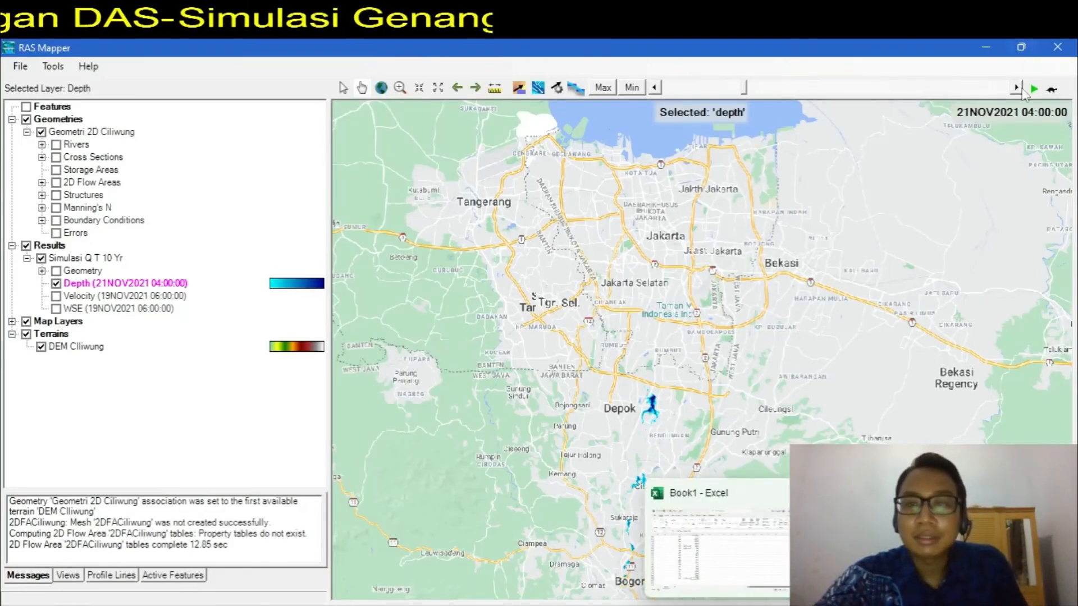
pyautogui.click(658, 89)
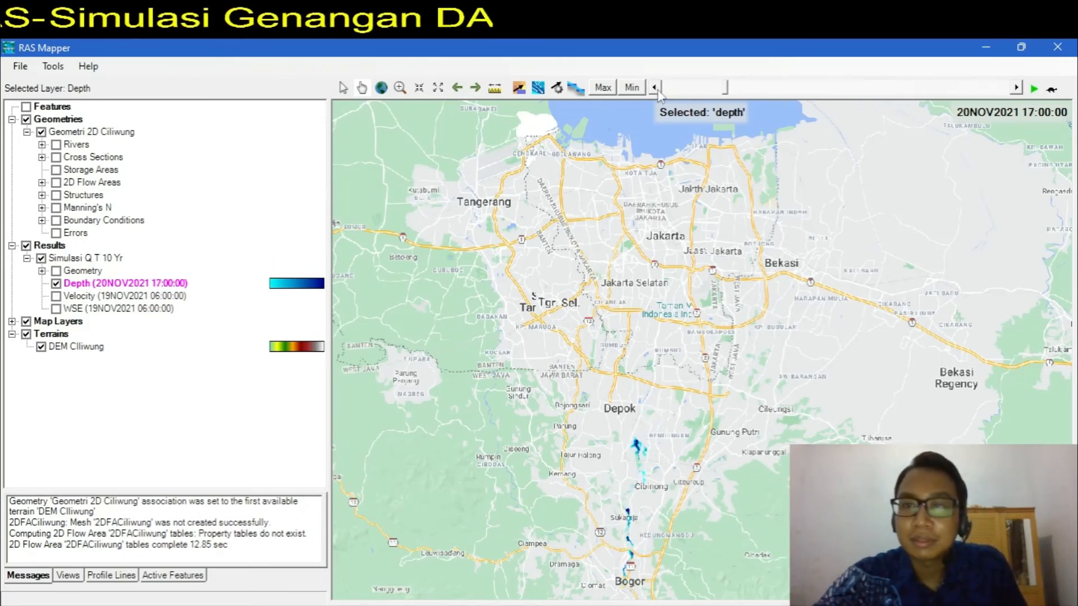
pyautogui.click(658, 89)
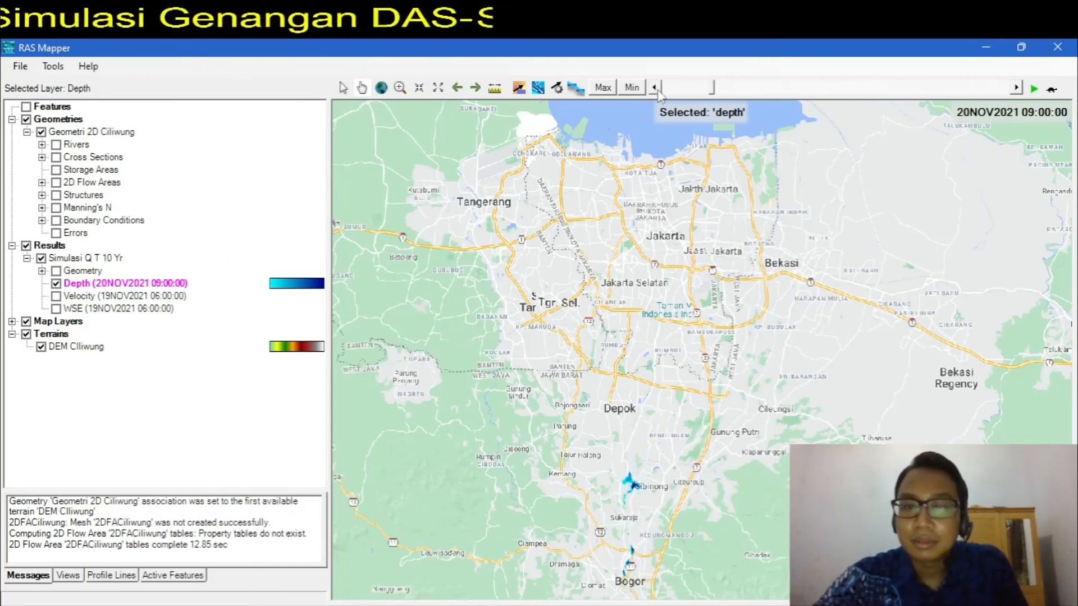
pyautogui.click(658, 90)
pyautogui.click(657, 90)
pyautogui.click(658, 89)
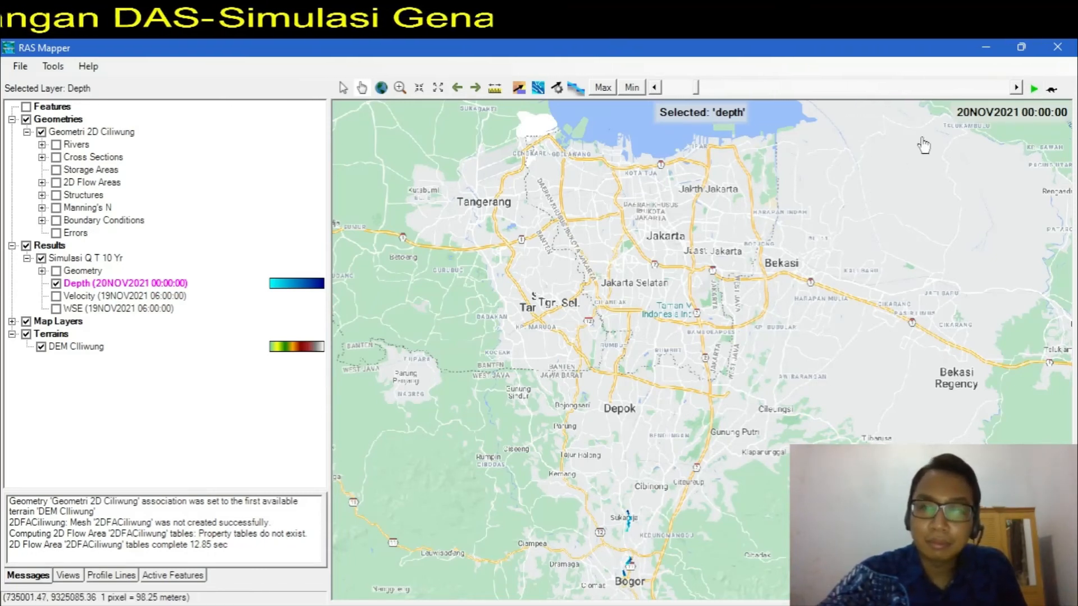
# Step: Advance the depth result hour by hour to the outlet's peak-flow time, 20NOV2021 08:00:00
pyautogui.click(1017, 88)
pyautogui.click(1016, 88)
pyautogui.click(1017, 88)
pyautogui.click(1017, 88)
pyautogui.click(1017, 88)
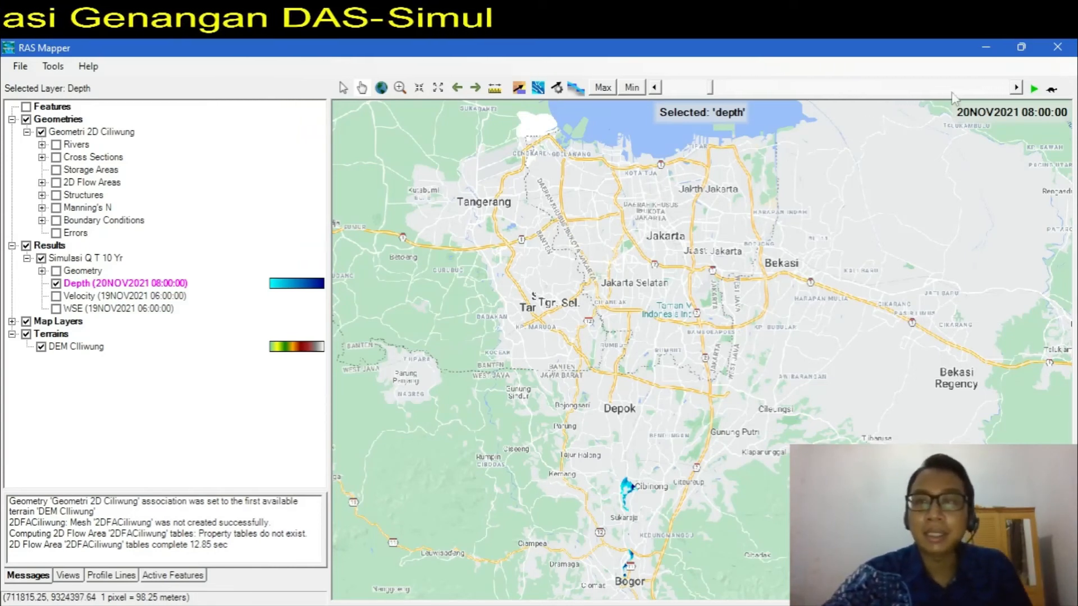
# Step: Play the depth animation through to 27NOV2021 13:00:00 and check the animation delay setting without changing it
pyautogui.click(1034, 89)
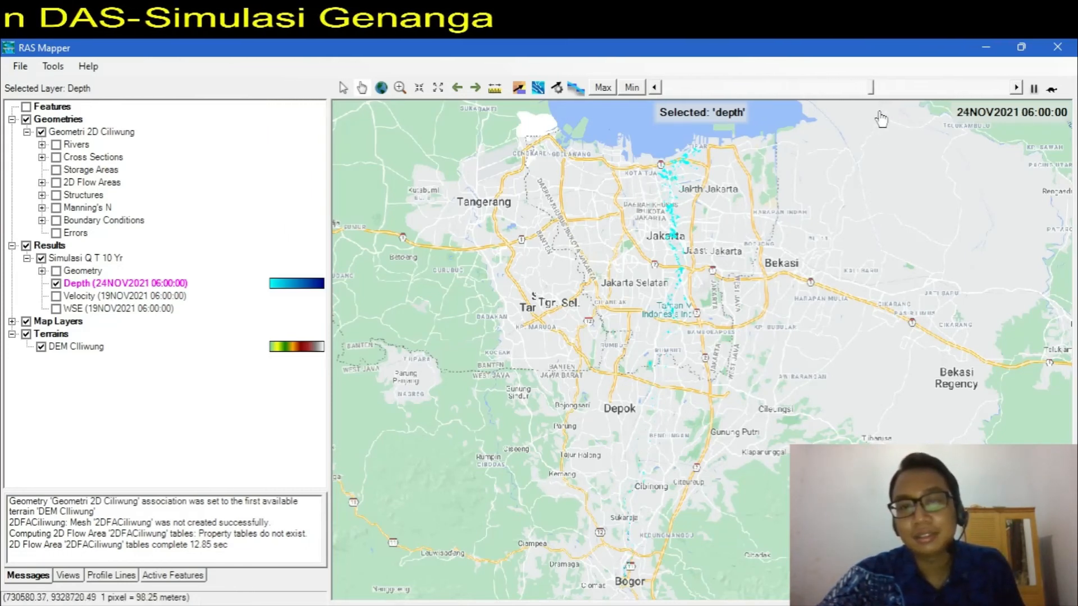
pyautogui.click(1051, 88)
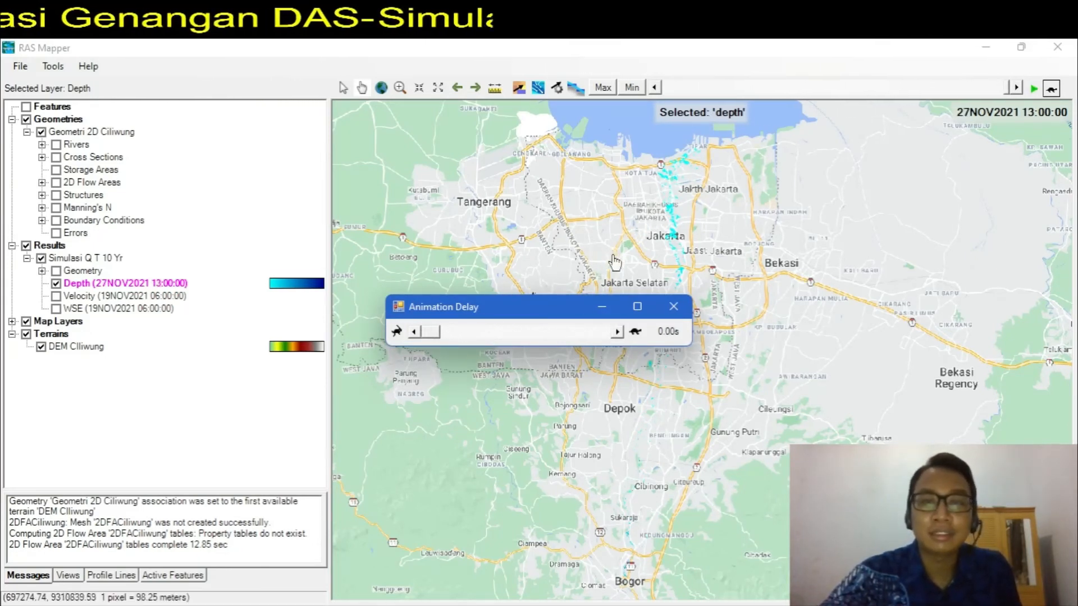
pyautogui.click(674, 307)
# Step: Display the maximum depth result and inspect the inundation along the river from Bogor downstream to the North Jakarta coast
pyautogui.click(603, 87)
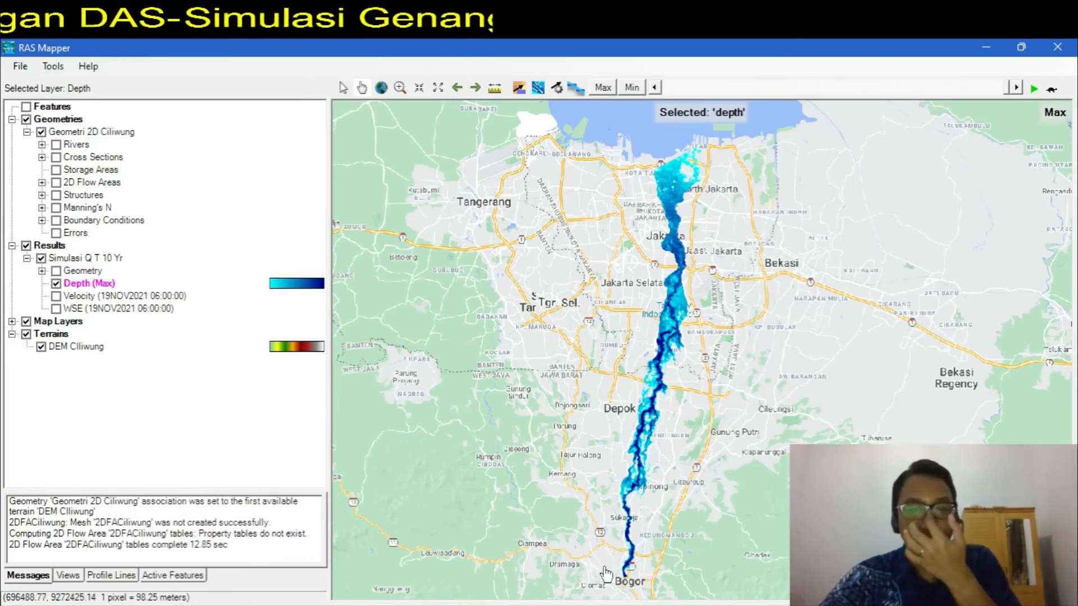
pyautogui.moveTo(628, 571)
pyautogui.scroll(3, 626, 536)
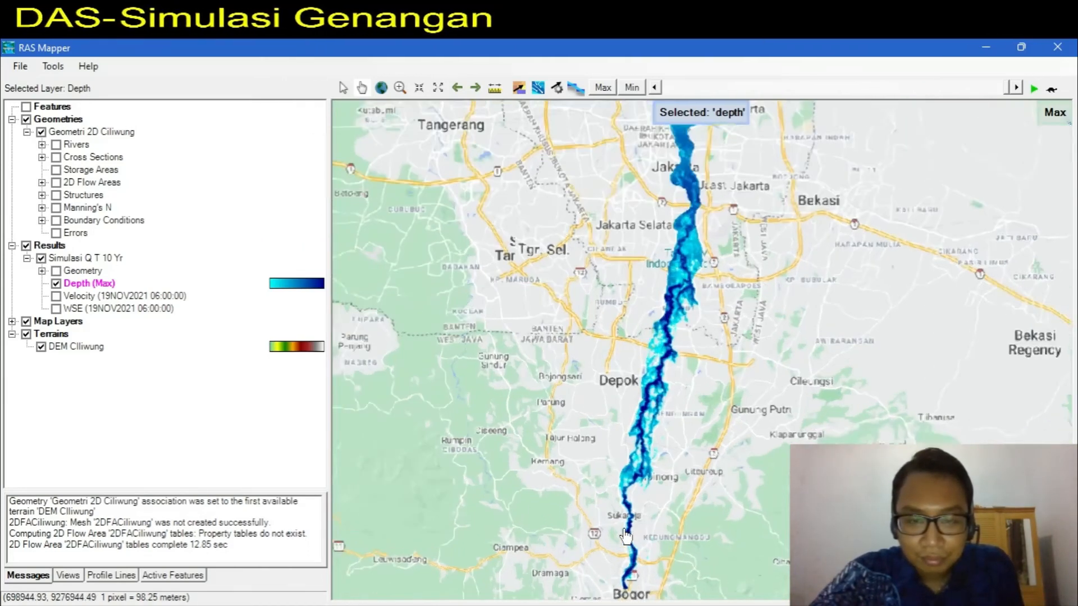
pyautogui.moveTo(621, 526); pyautogui.dragTo(577, 358)
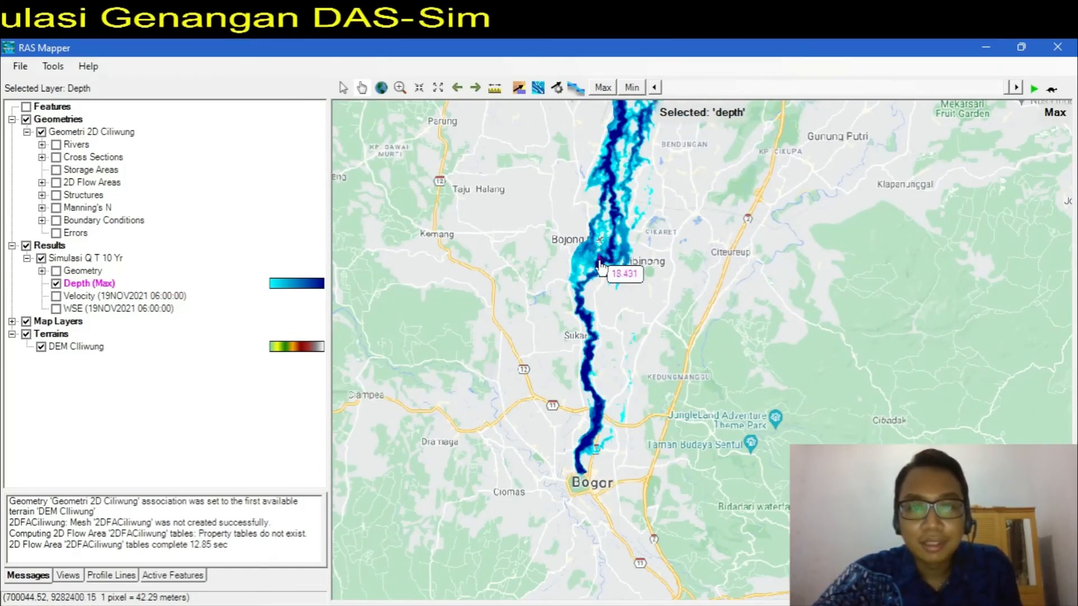
pyautogui.moveTo(599, 252); pyautogui.dragTo(576, 402)
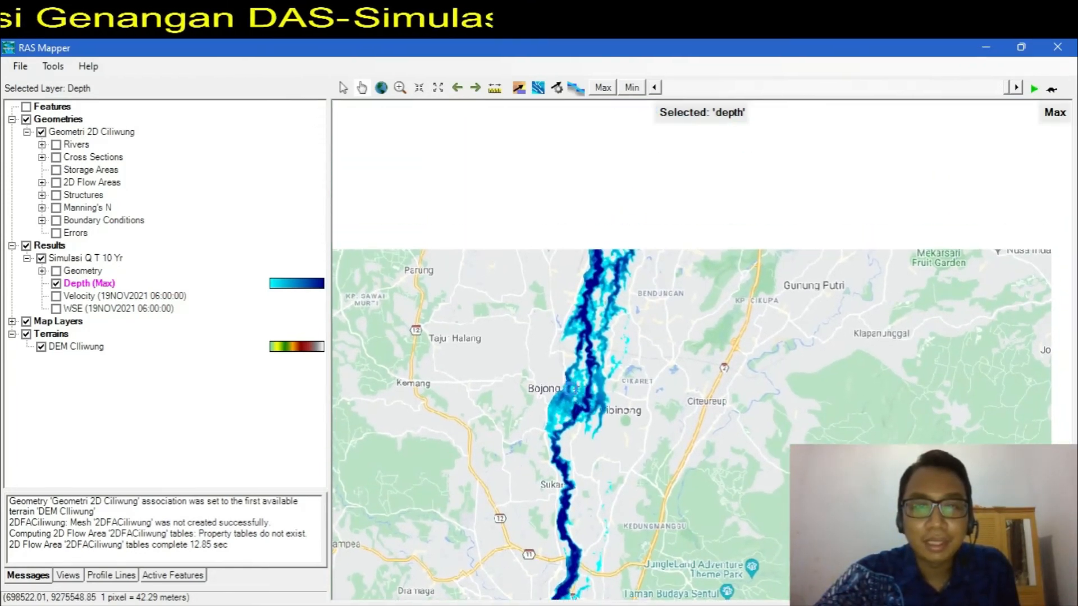
pyautogui.moveTo(602, 208); pyautogui.dragTo(539, 483)
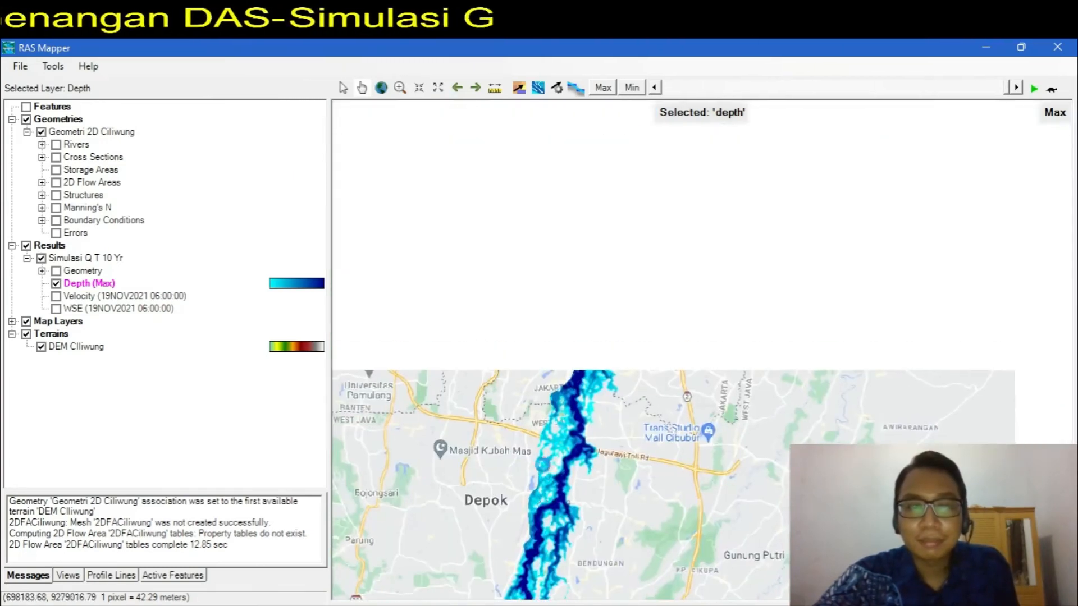
pyautogui.moveTo(612, 322); pyautogui.dragTo(612, 441)
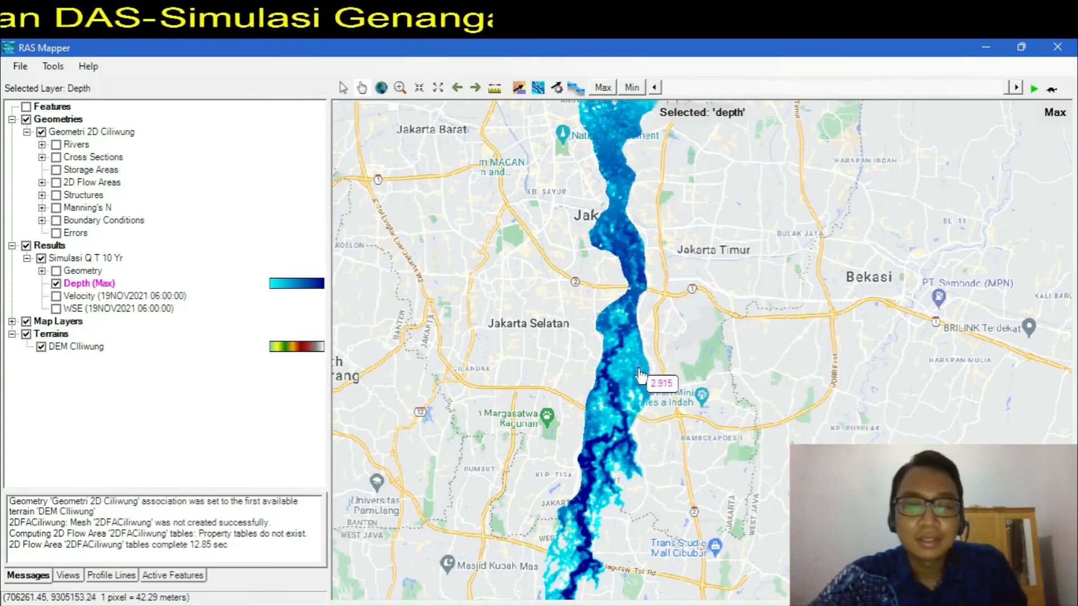
pyautogui.scroll(1, 643, 337)
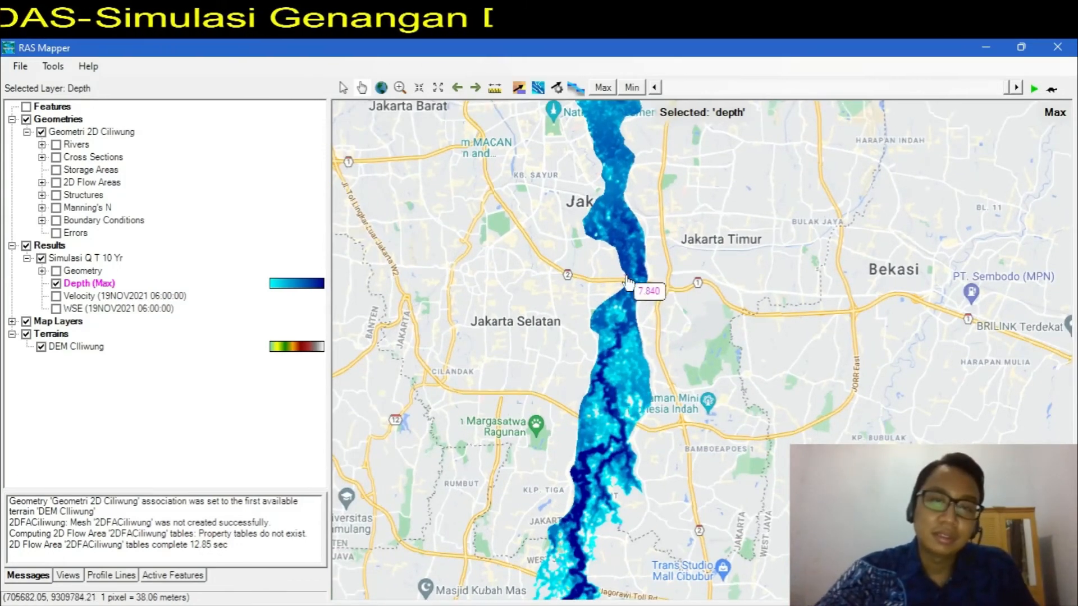
pyautogui.moveTo(621, 212); pyautogui.dragTo(620, 401)
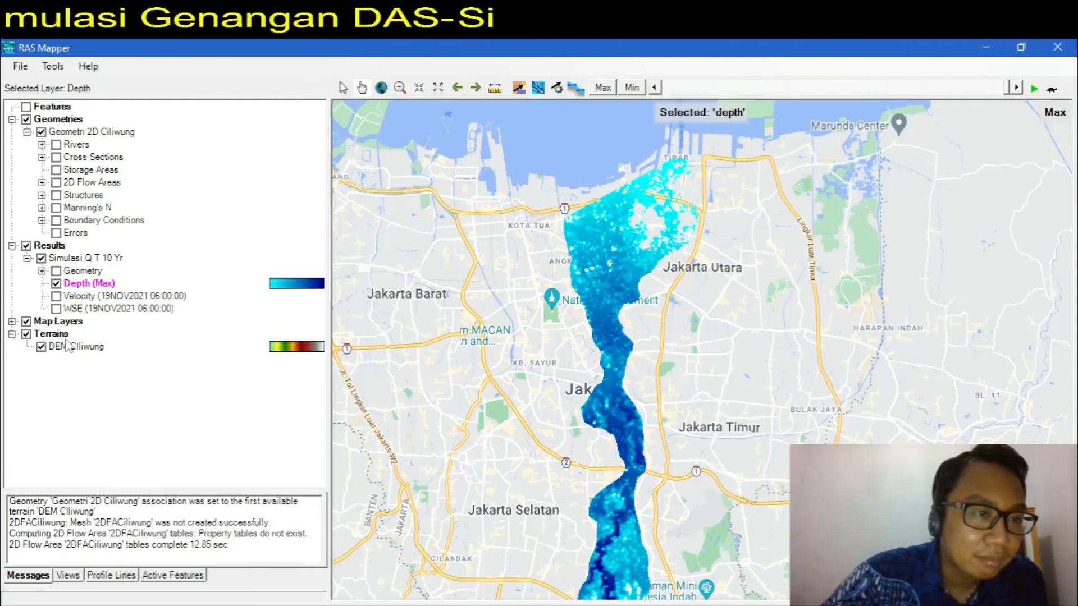
# Step: Fade the Google Map layer to more than half transparent in its image display properties, keeping the near resample method
pyautogui.click(63, 322)
pyautogui.rightClick(65, 322)
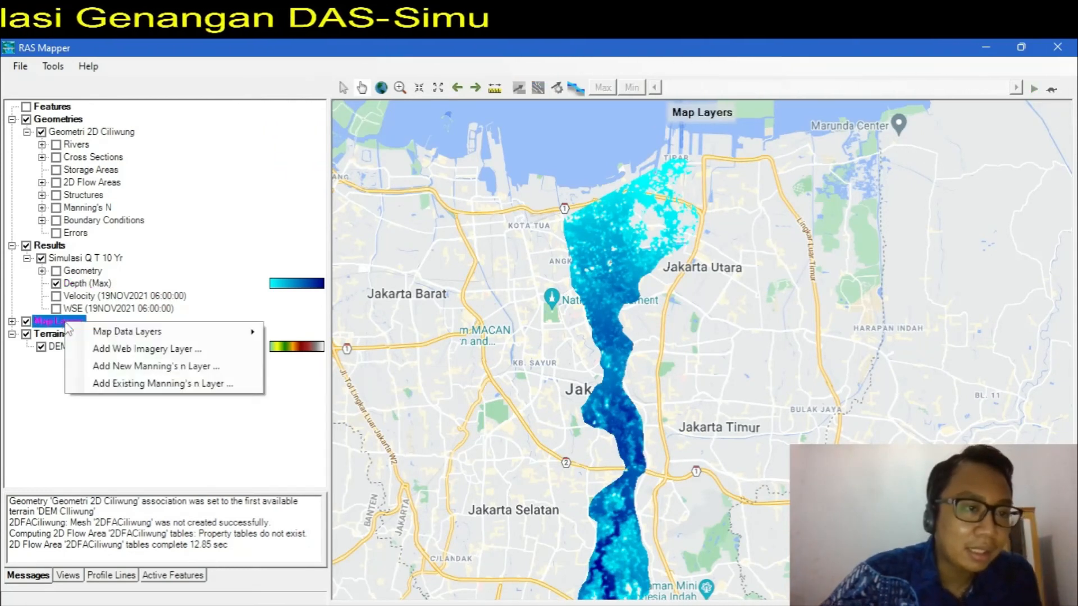
pyautogui.moveTo(219, 337)
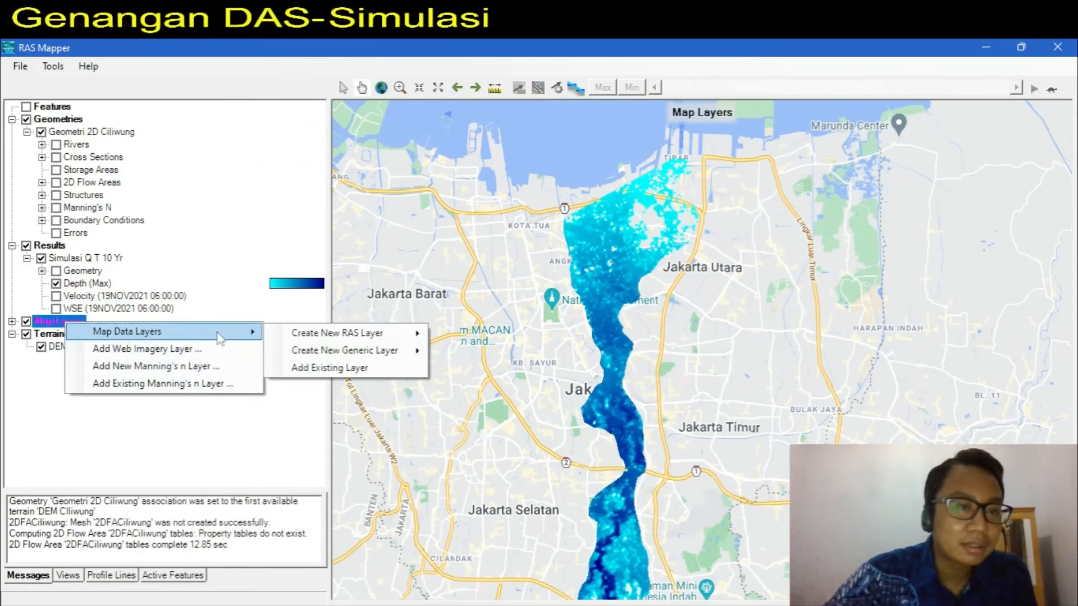
pyautogui.click(12, 323)
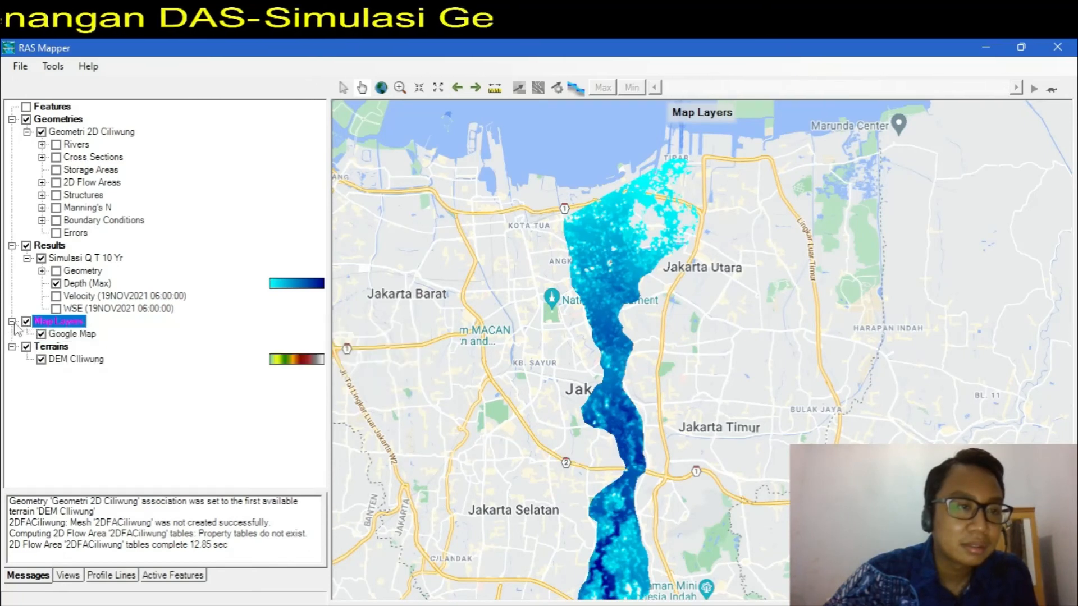
pyautogui.click(67, 336)
pyautogui.rightClick(65, 334)
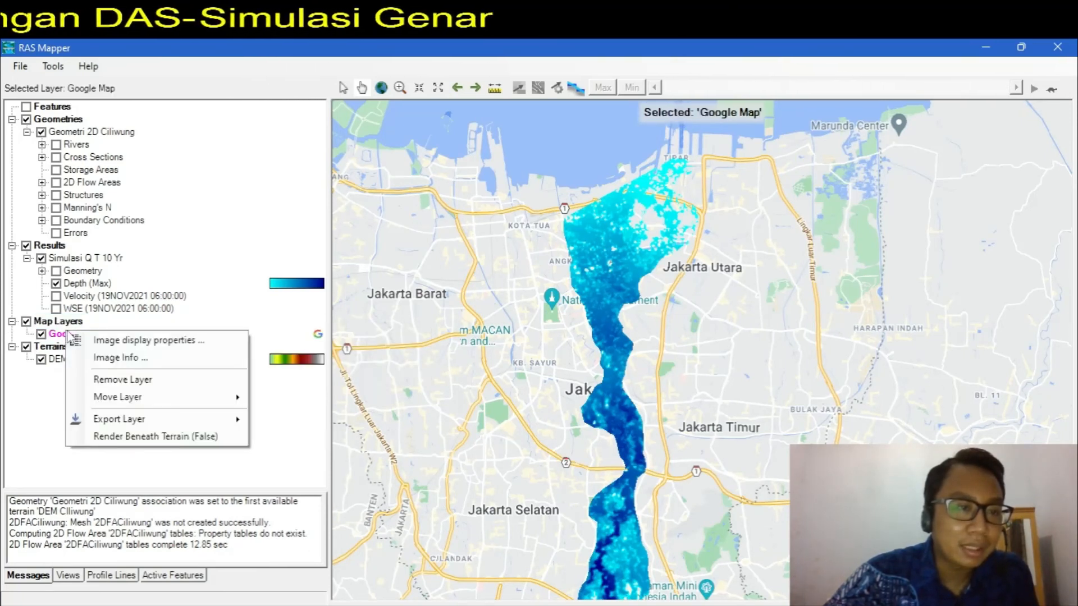
pyautogui.click(133, 339)
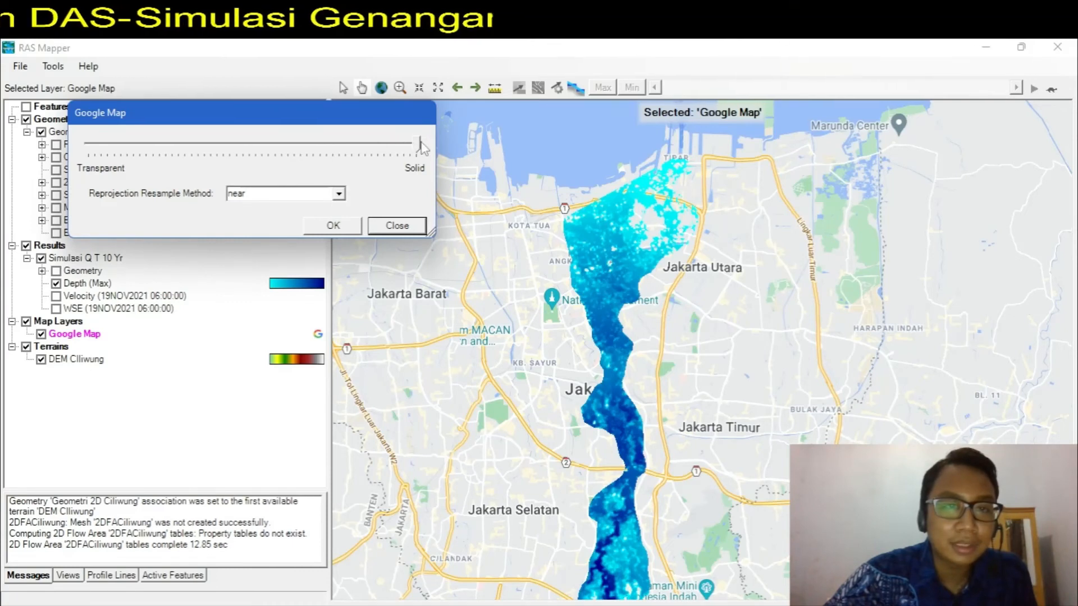
pyautogui.moveTo(421, 144); pyautogui.dragTo(283, 143)
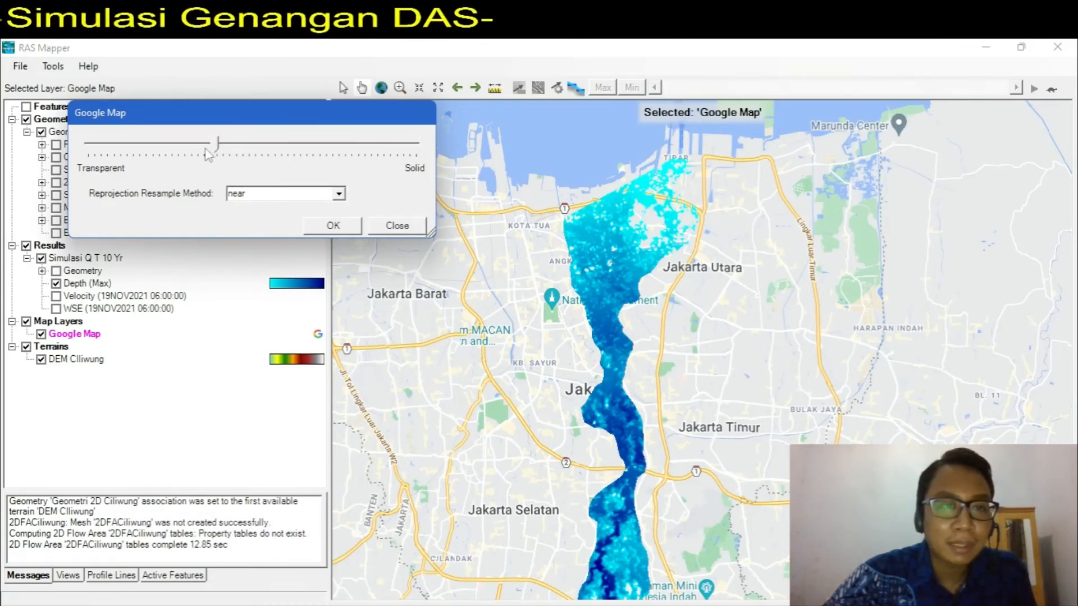
pyautogui.click(334, 226)
# Step: Examine the maximum depth over the terrain and faded Google map between Depok and North Jakarta
pyautogui.scroll(-2, 565, 236)
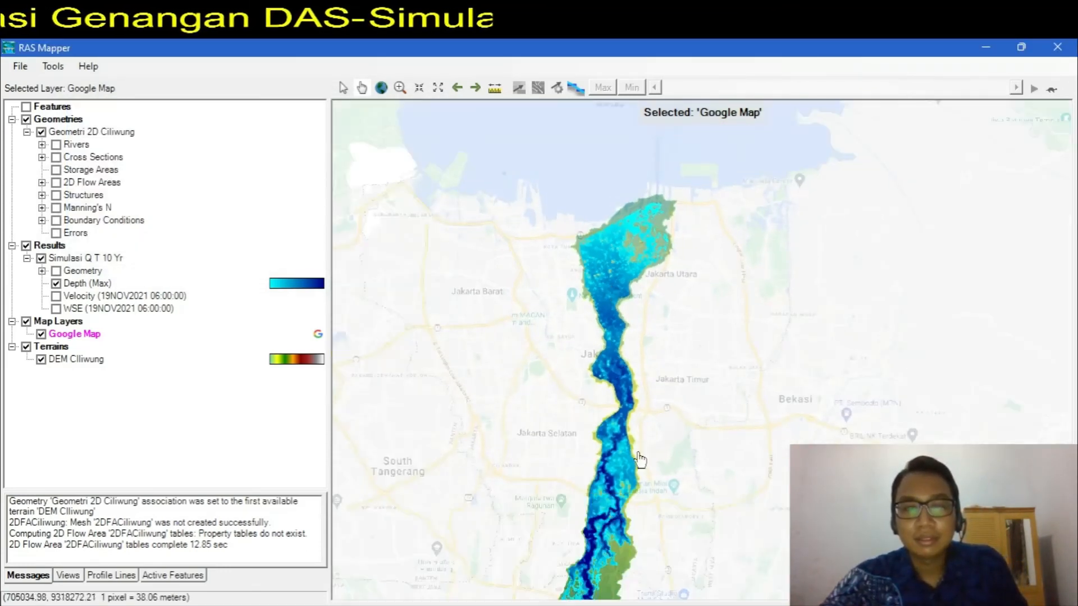
pyautogui.moveTo(636, 449); pyautogui.dragTo(645, 252)
pyautogui.moveTo(614, 405); pyautogui.dragTo(557, 474)
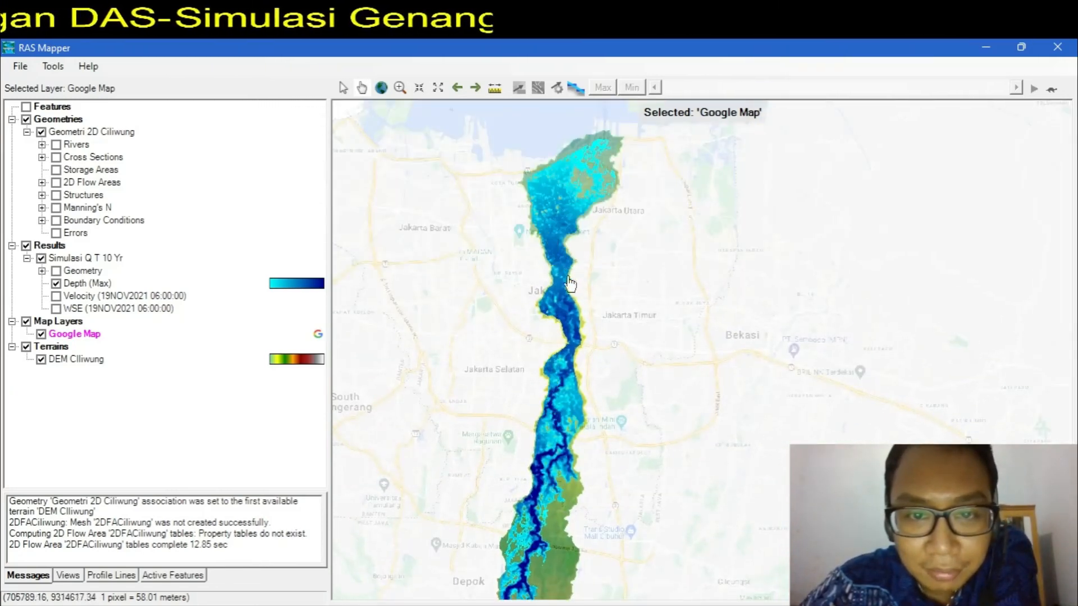
pyautogui.scroll(1, 556, 316)
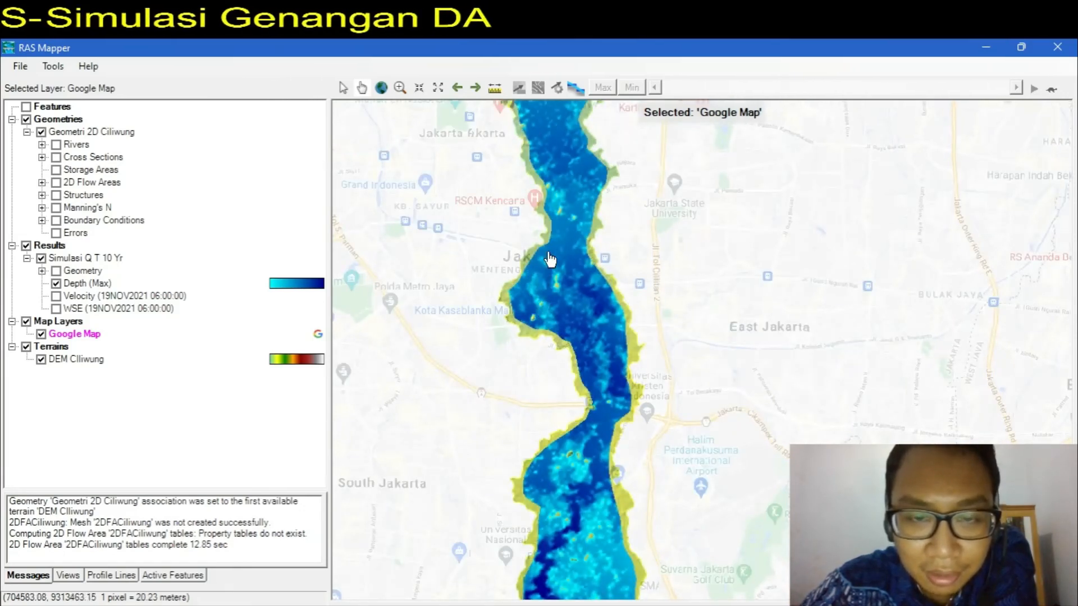
pyautogui.moveTo(551, 257); pyautogui.dragTo(553, 380)
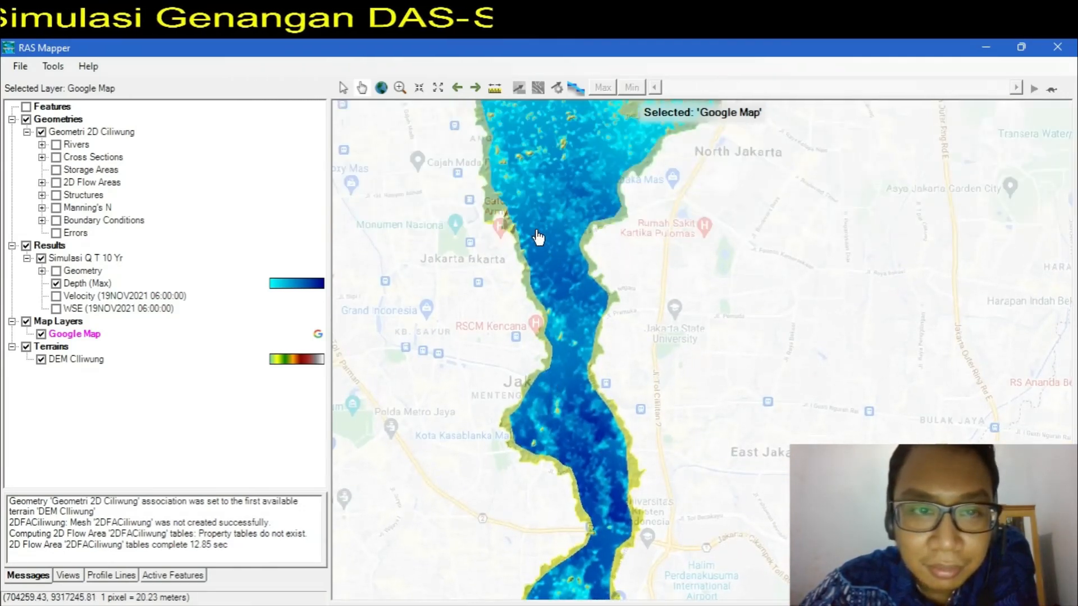
pyautogui.moveTo(551, 234); pyautogui.dragTo(551, 417)
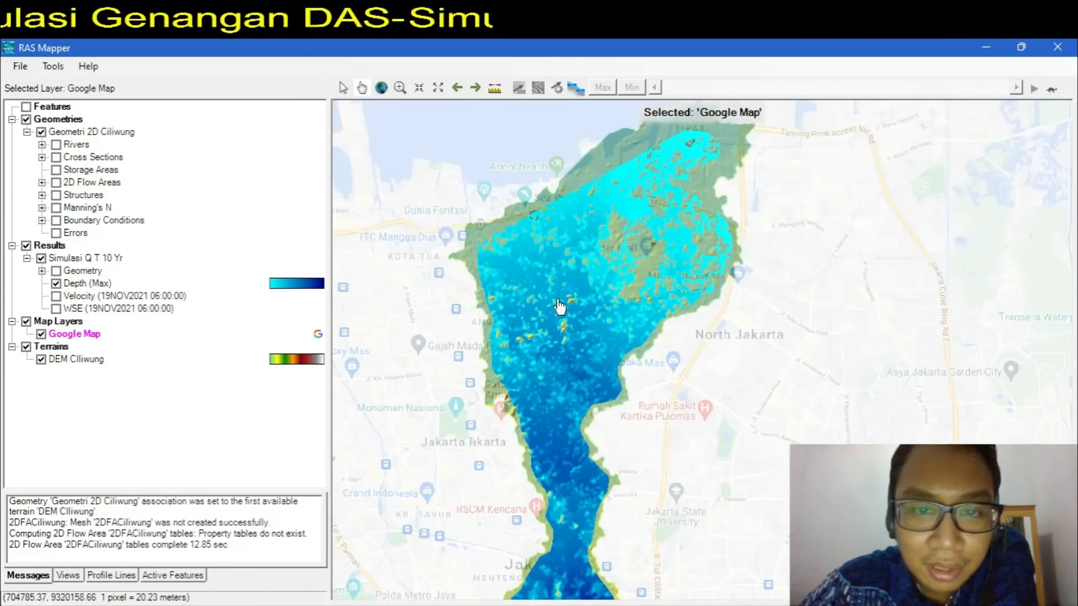
pyautogui.moveTo(552, 314); pyautogui.dragTo(519, 226)
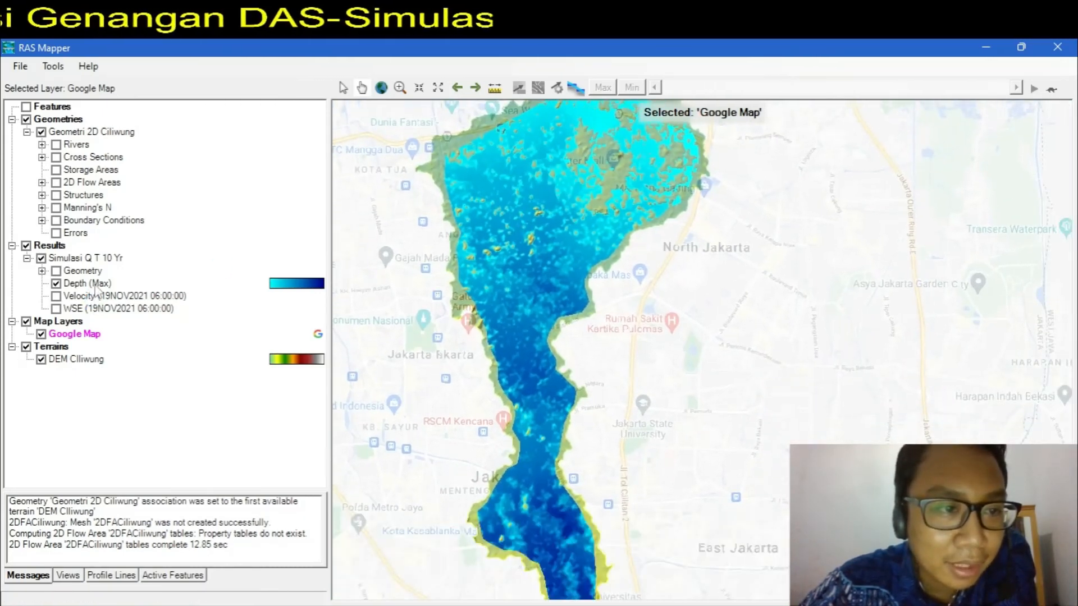
pyautogui.click(81, 284)
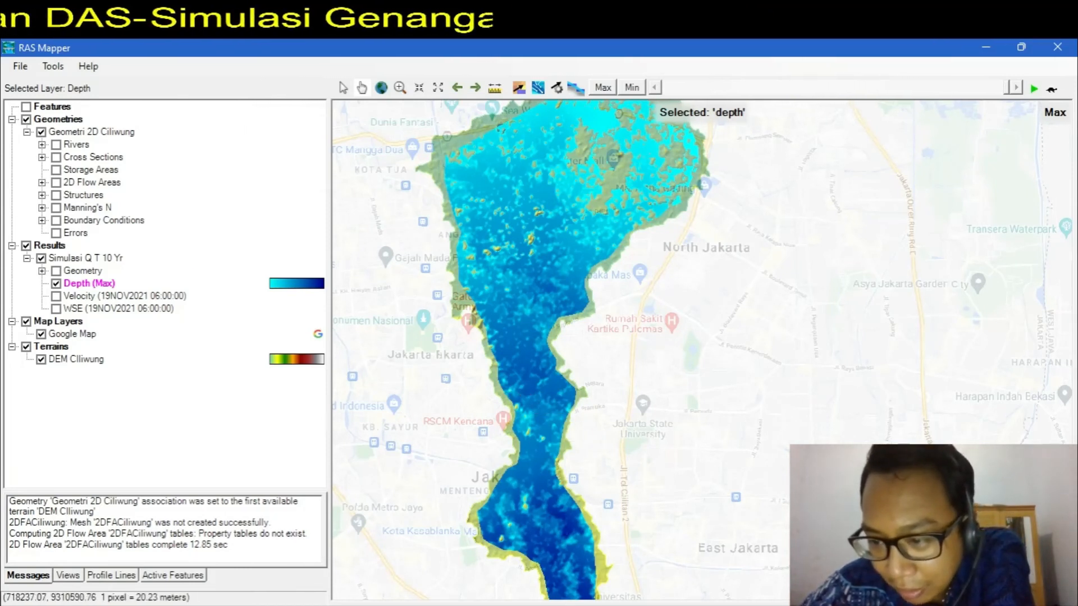
pyautogui.rightClick(93, 284)
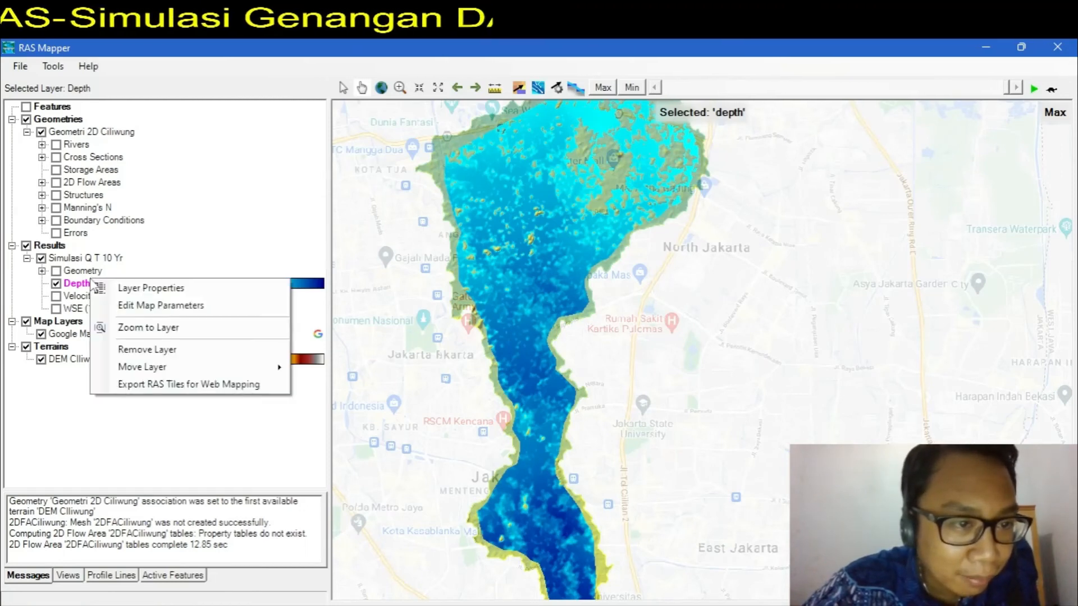
pyautogui.click(159, 306)
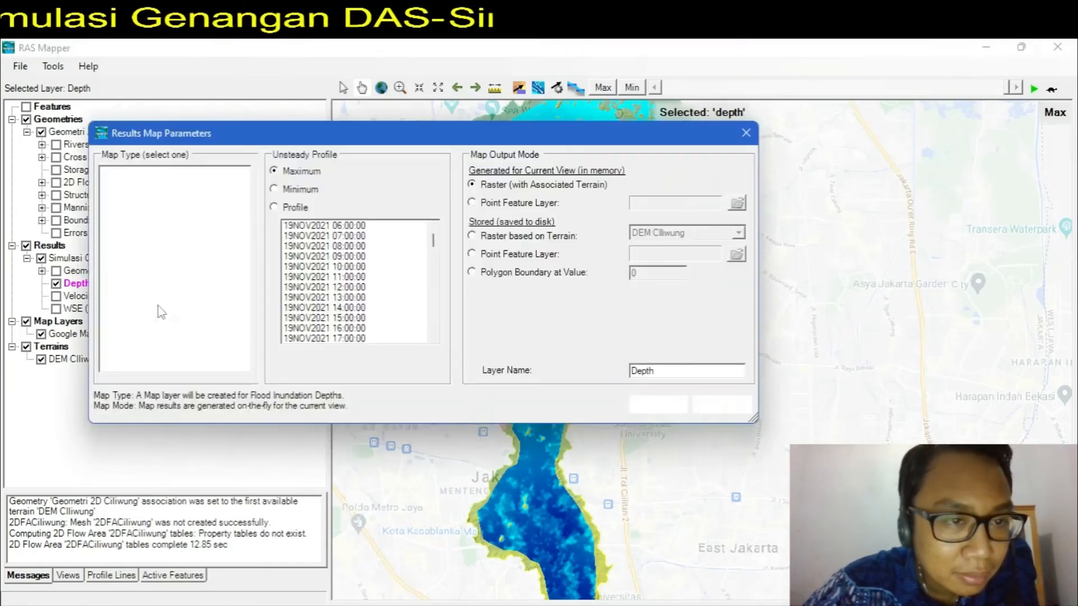
pyautogui.click(745, 134)
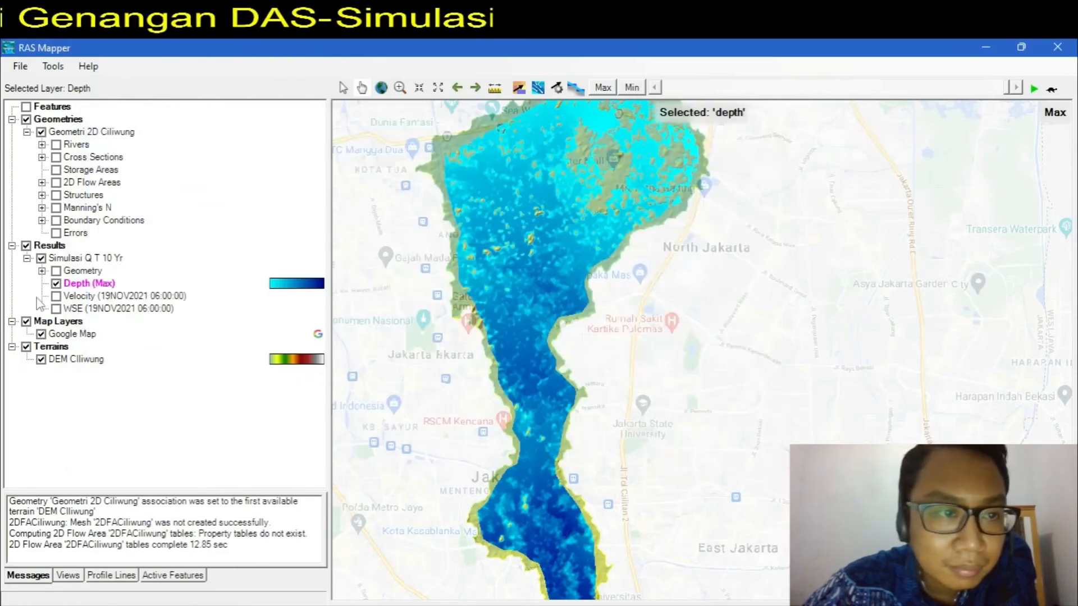
# Step: Open the surface fill settings from the depth layer's properties and review its value rows and available colour ramps
pyautogui.rightClick(66, 289)
pyautogui.click(101, 293)
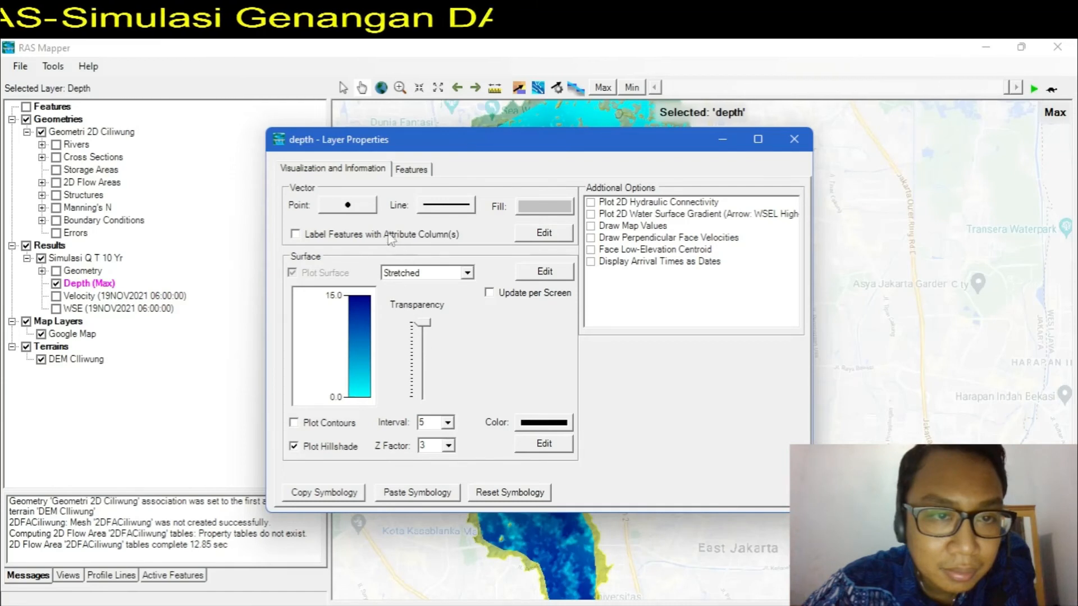
pyautogui.click(361, 324)
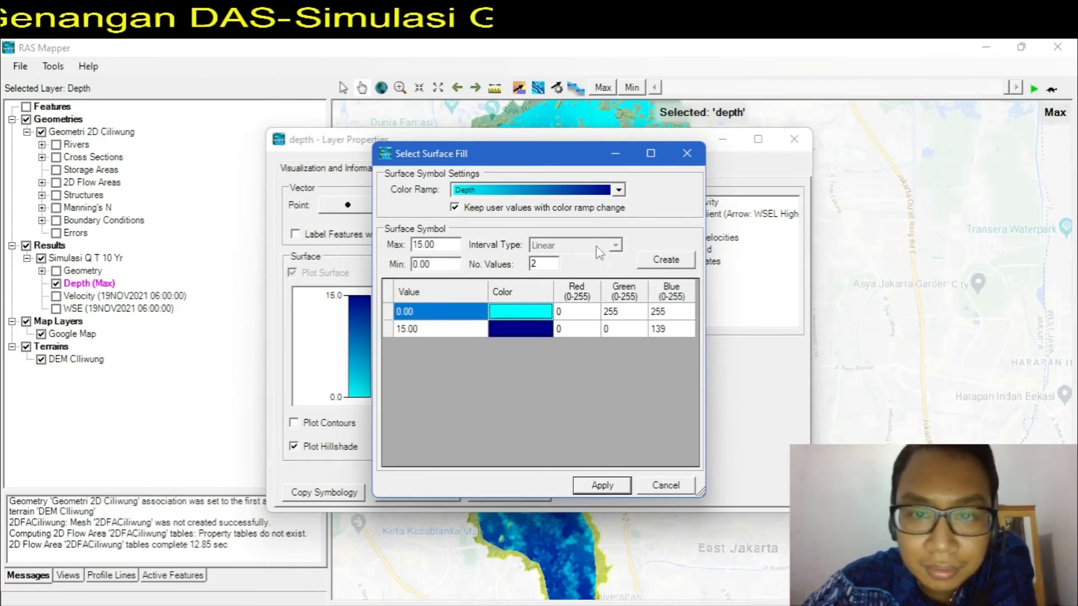
pyautogui.click(433, 332)
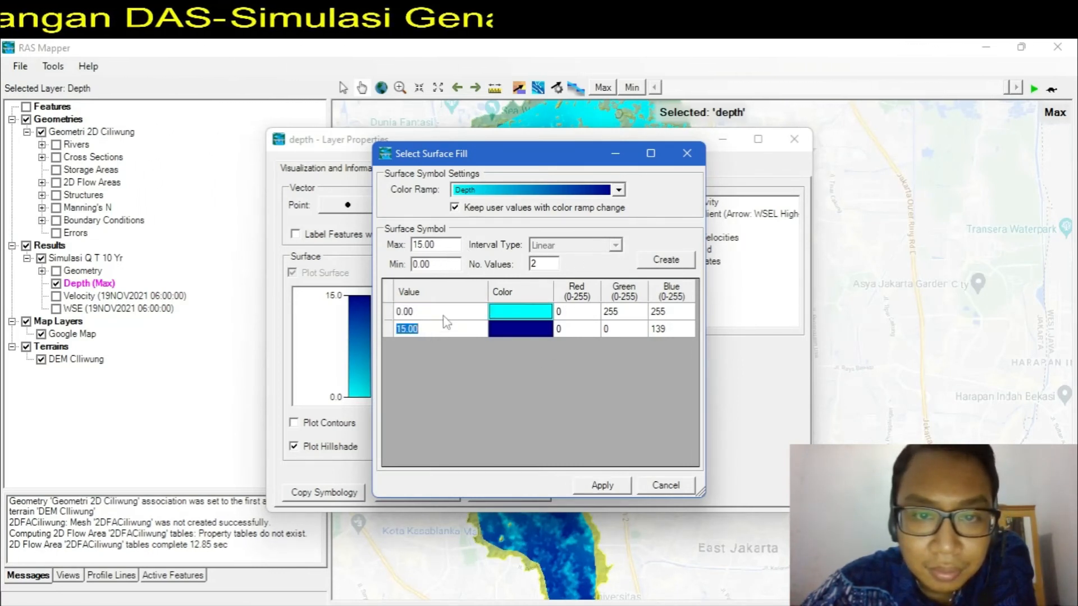
pyautogui.click(449, 315)
pyautogui.click(448, 331)
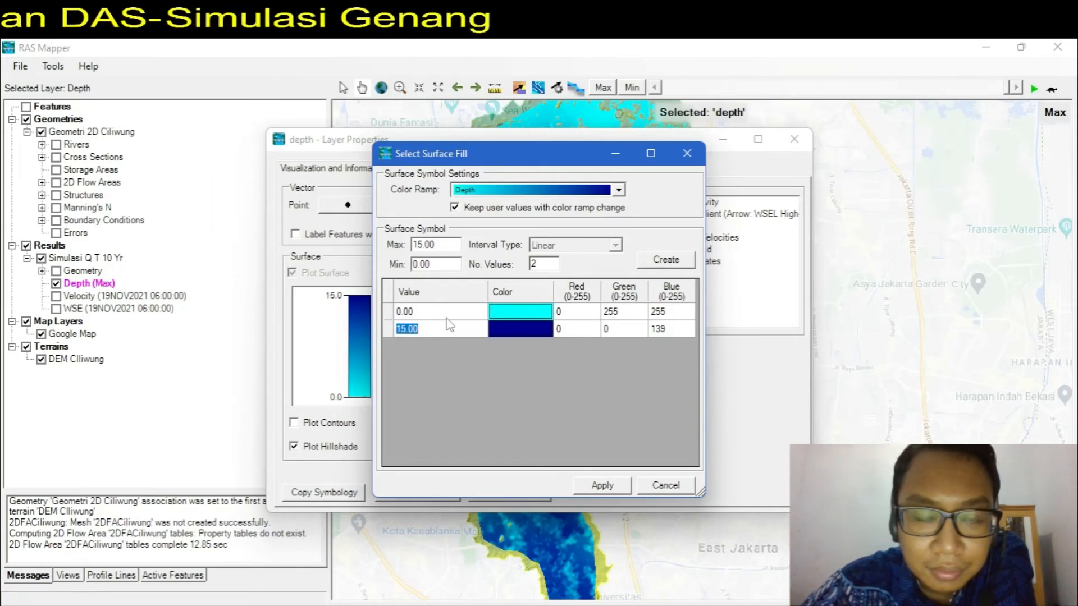
pyautogui.click(448, 313)
pyautogui.click(448, 329)
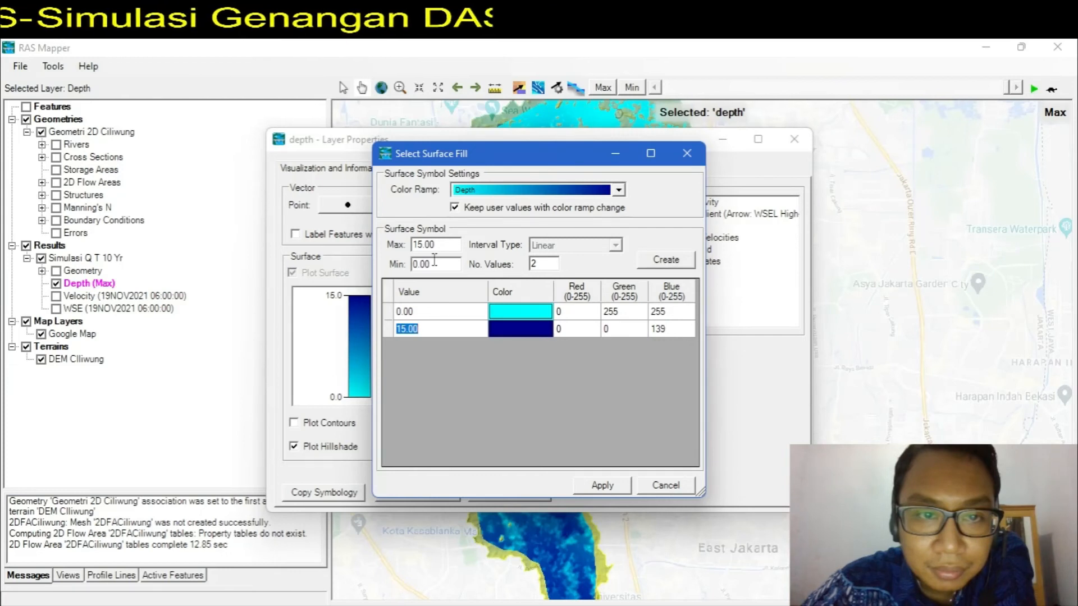
pyautogui.click(473, 192)
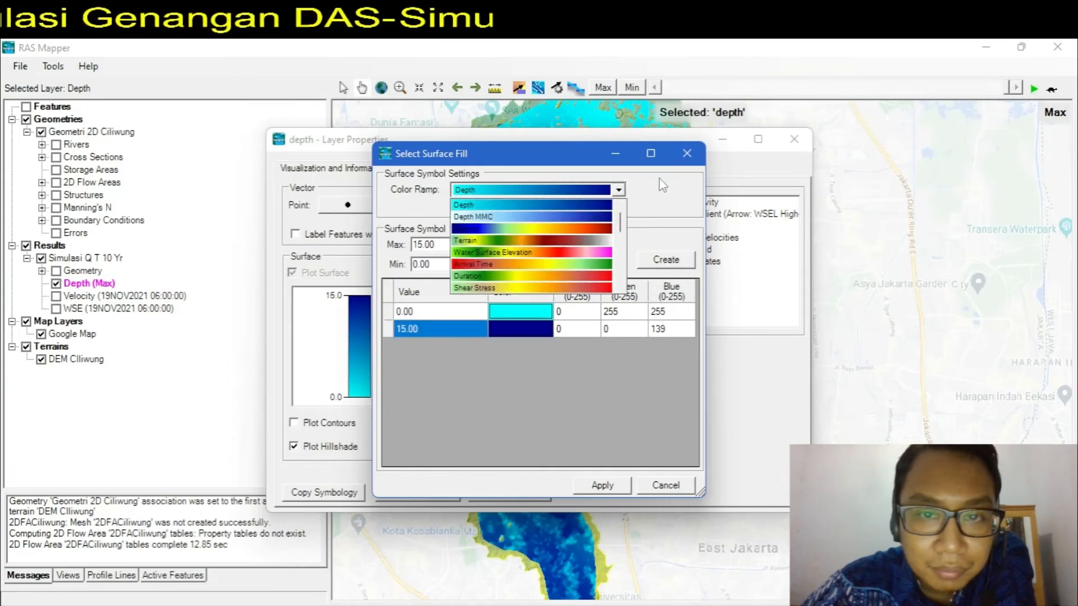
pyautogui.click(669, 196)
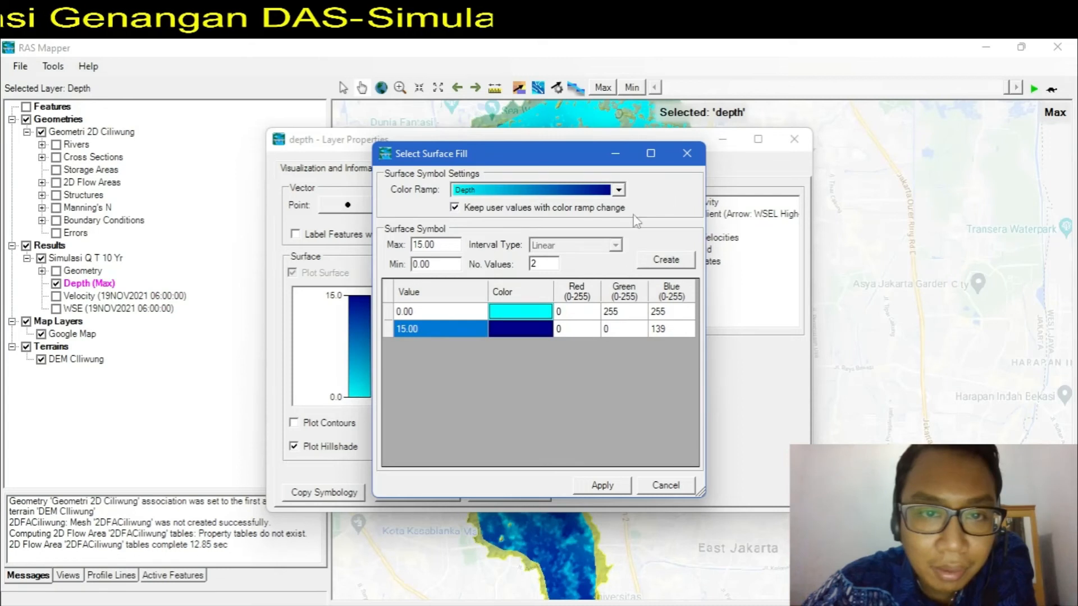
# Step: Try the BGYOR colour ramp on the depth surface fill and switch back to the Depth ramp
pyautogui.click(516, 194)
pyautogui.scroll(-5, 503, 268)
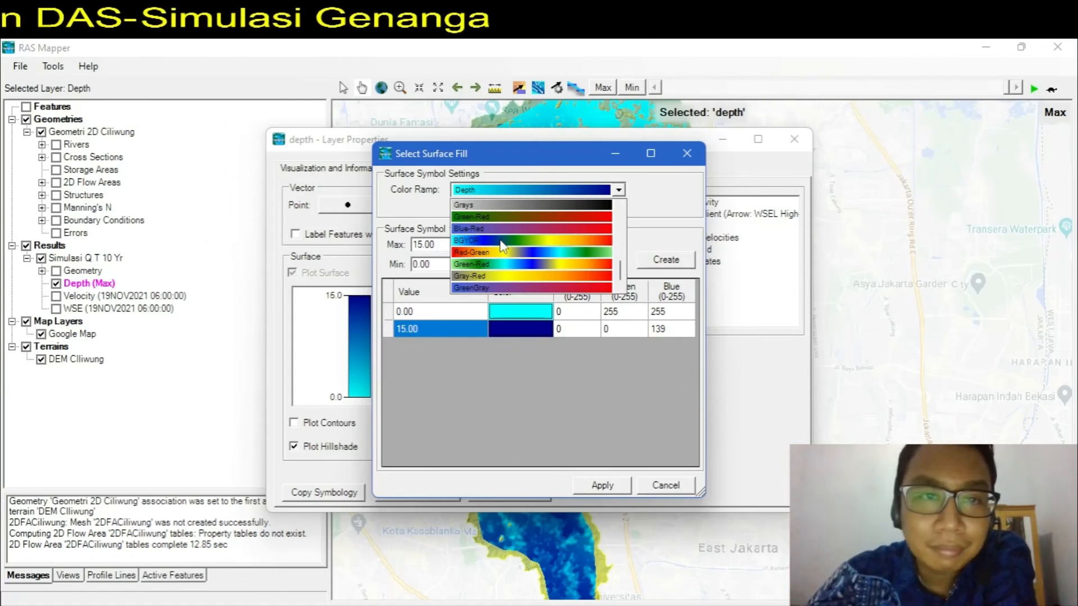
pyautogui.click(501, 241)
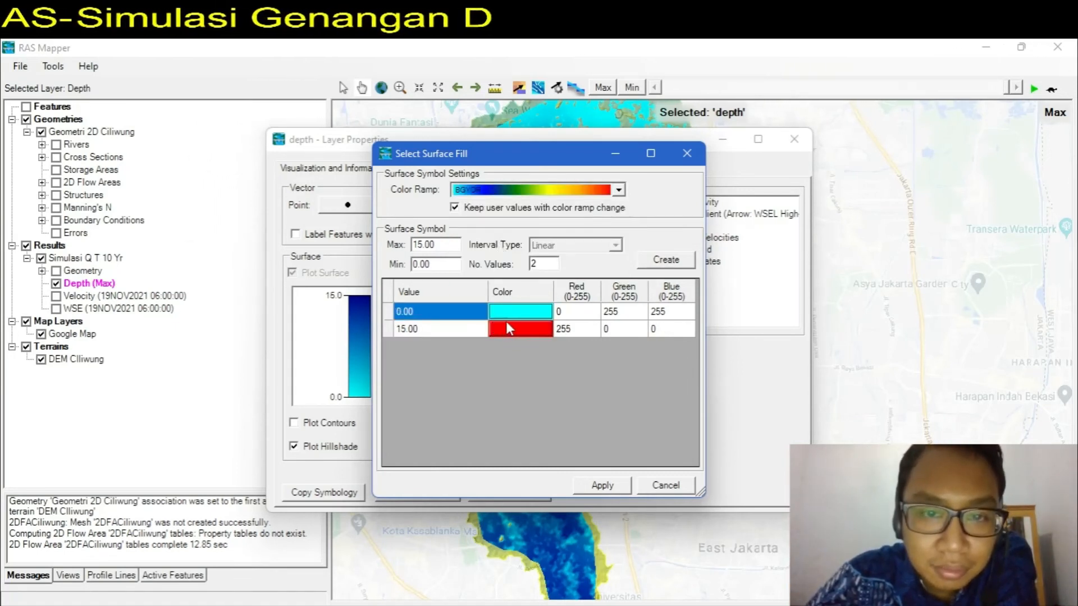
pyautogui.click(528, 194)
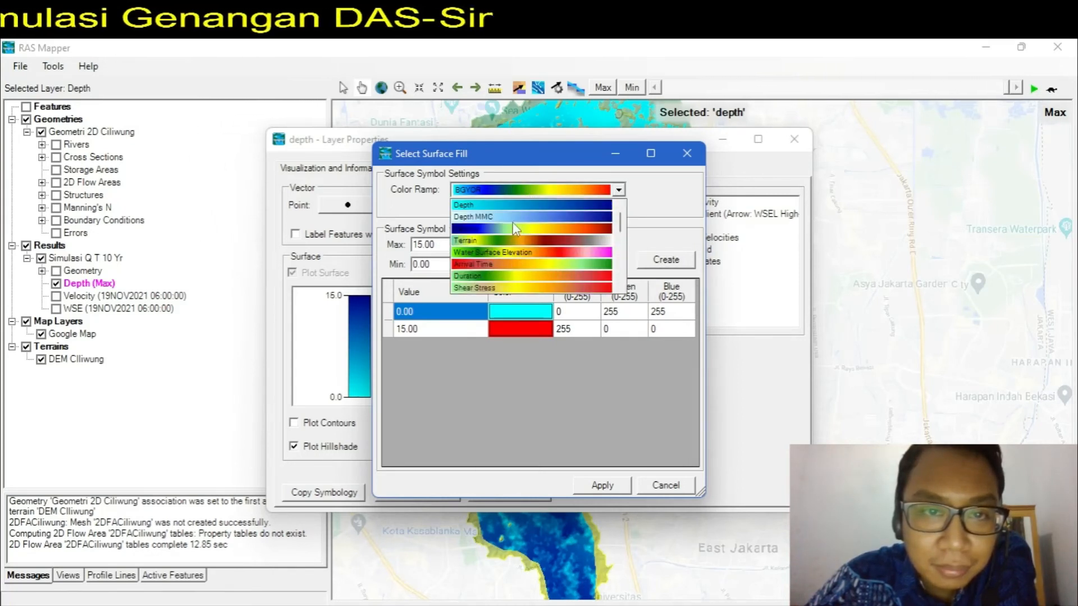
pyautogui.click(513, 206)
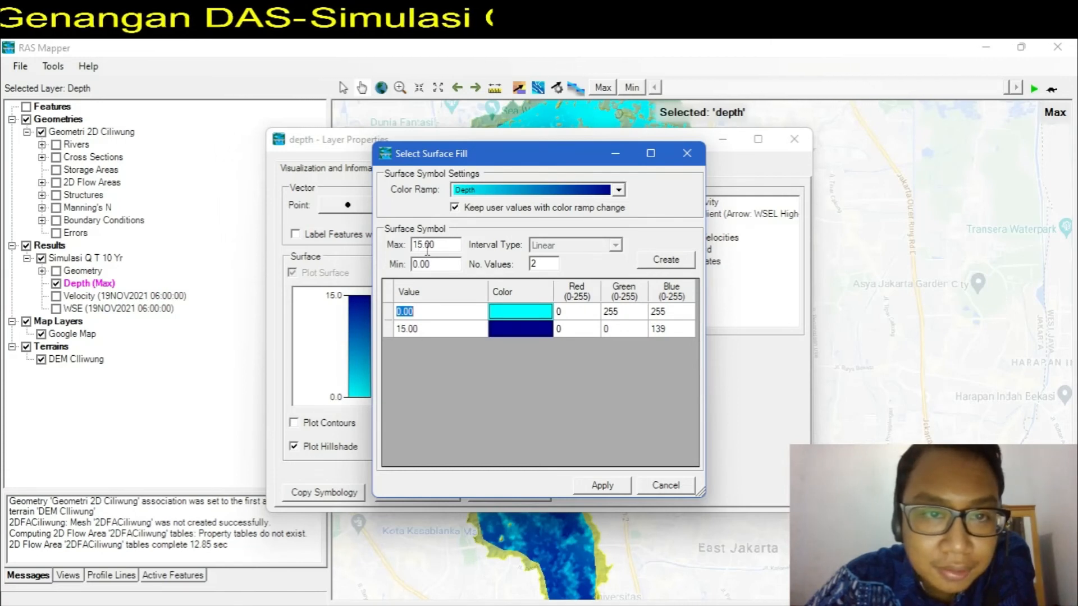
# Step: Leave the depth layer's symbology settings without applying changes and examine the maximum depth southward through South Jakarta
pyautogui.click(454, 209)
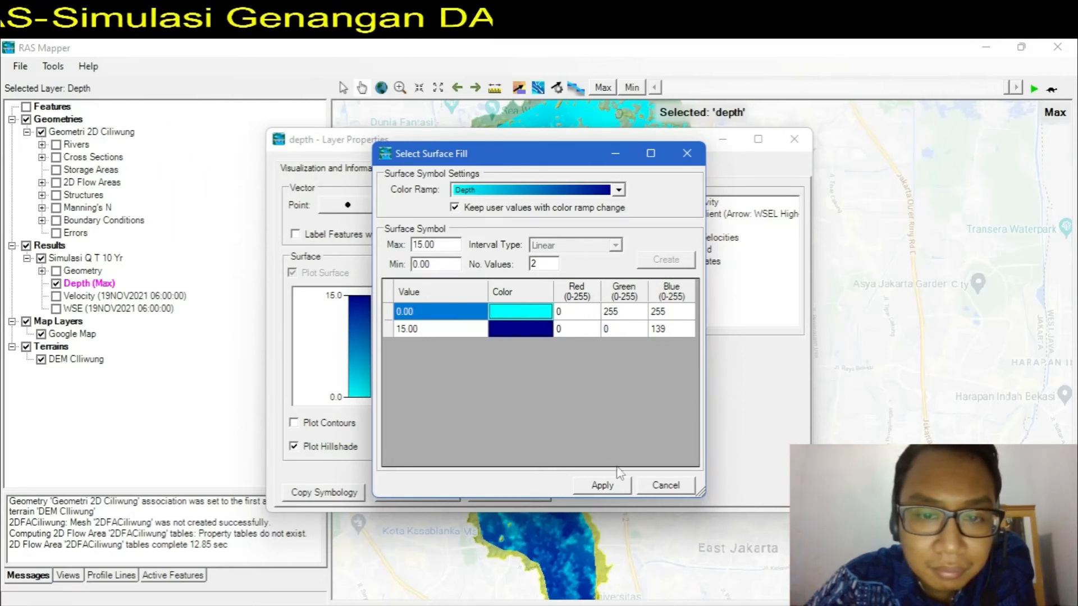
pyautogui.click(660, 493)
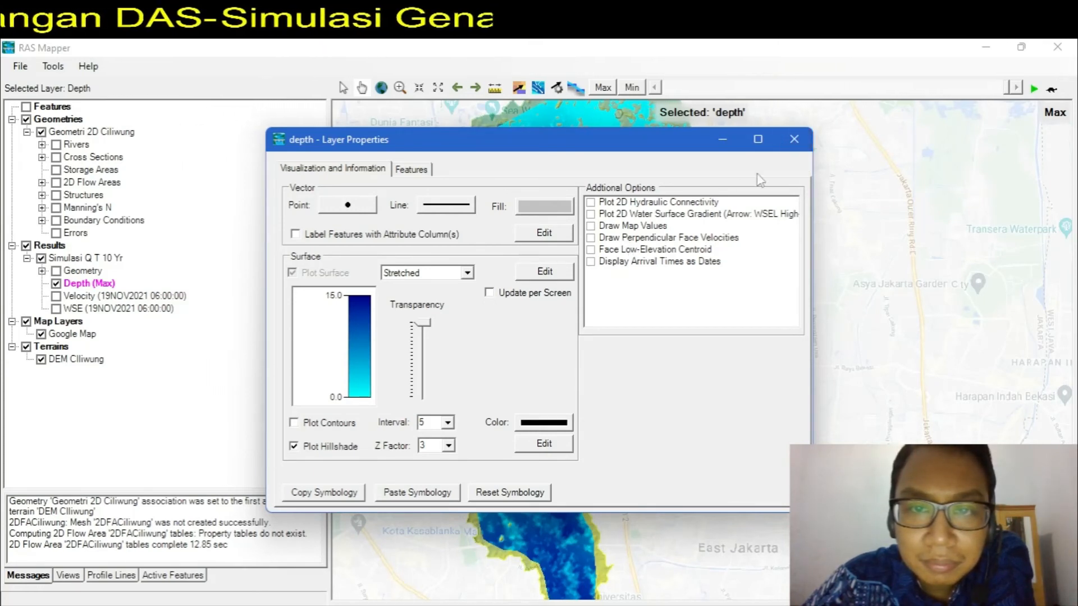
pyautogui.click(793, 139)
pyautogui.scroll(-1, 522, 252)
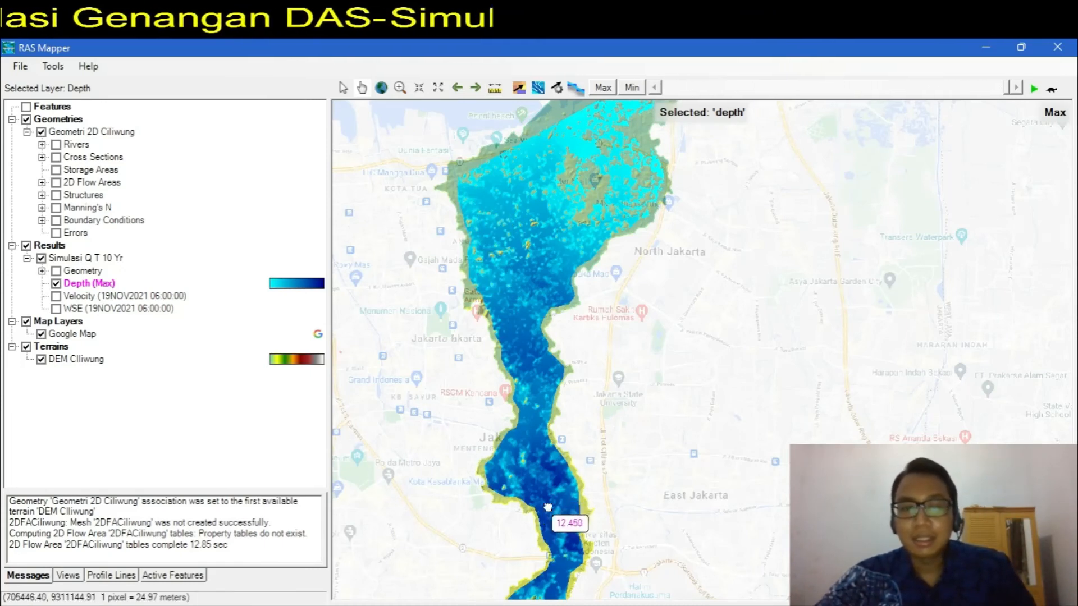
pyautogui.moveTo(543, 518); pyautogui.dragTo(556, 175)
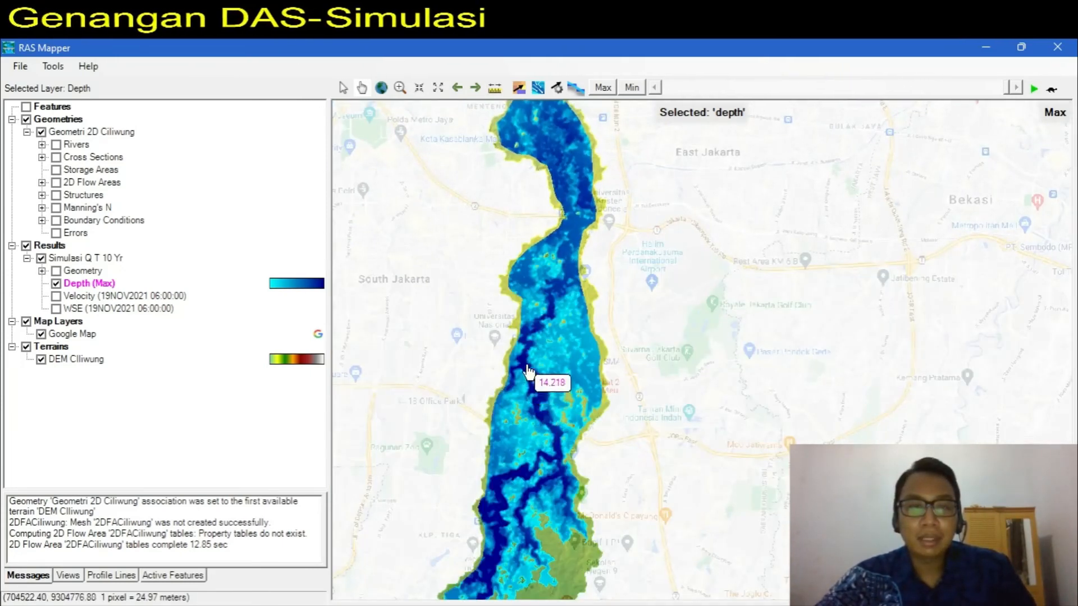
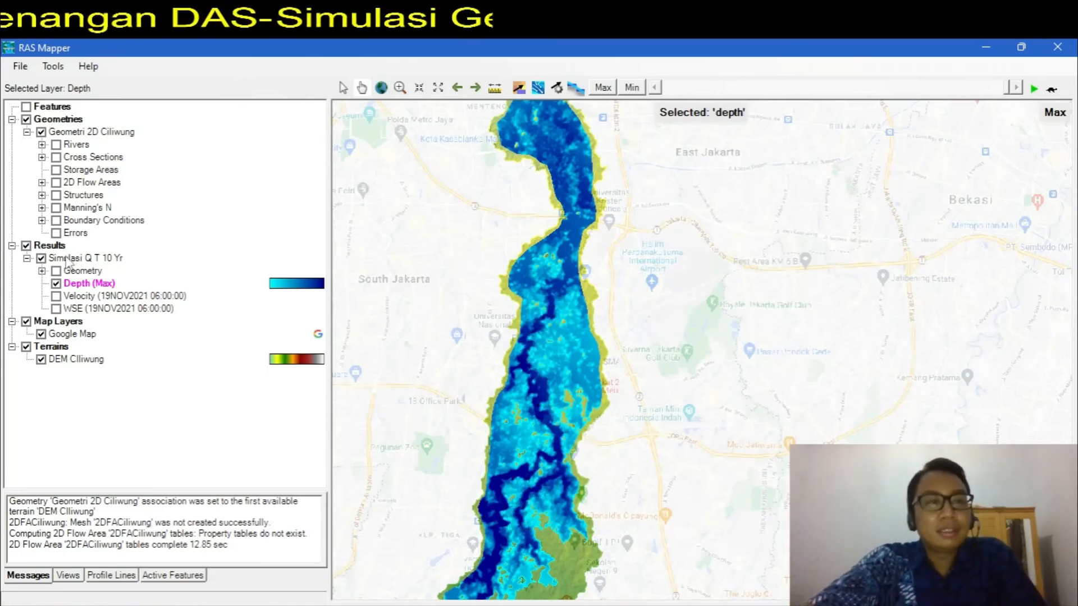
# Step: Hide the Depth result and display the Velocity result of Simulasi Q T 10 Yr at its maximum
pyautogui.click(57, 284)
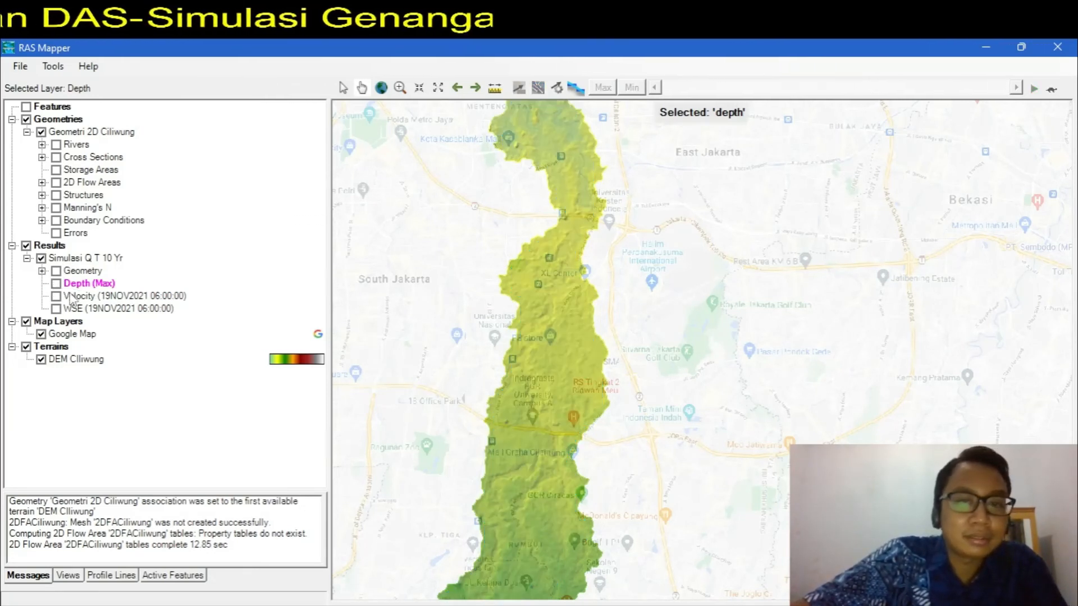
pyautogui.click(71, 298)
pyautogui.click(58, 297)
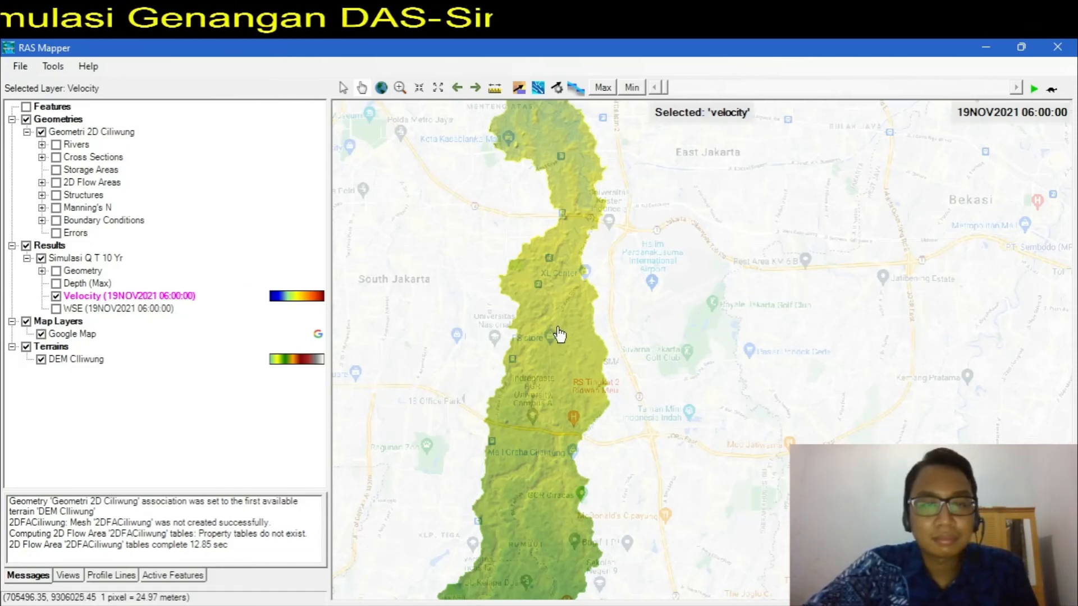
pyautogui.scroll(-2, 560, 335)
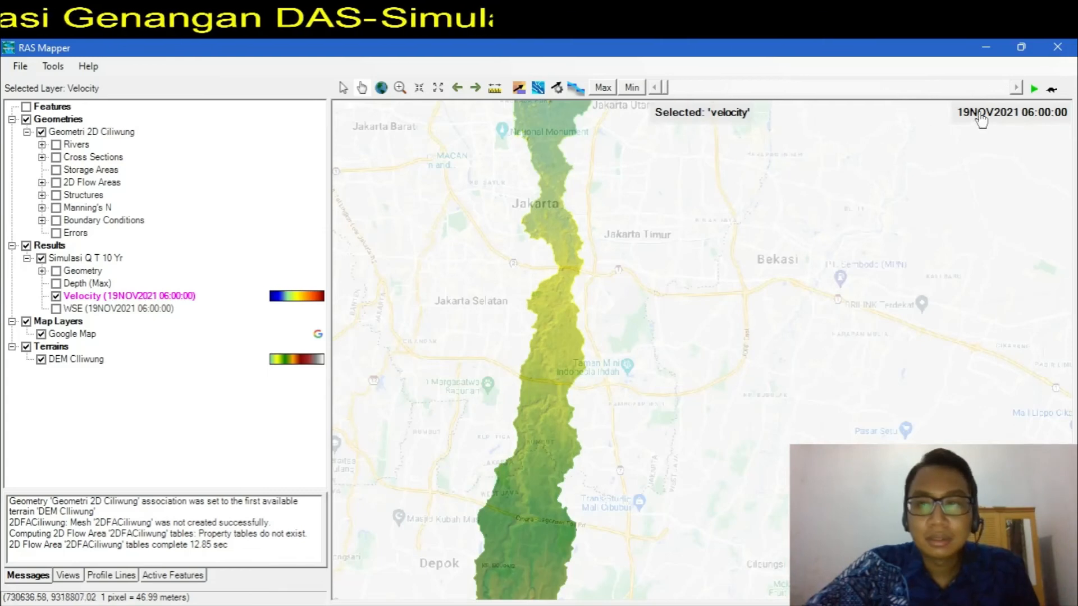
pyautogui.click(602, 88)
# Step: Examine the maximum velocity along the Ciliwung inundation area from Depok to the North Jakarta coast
pyautogui.scroll(3, 534, 387)
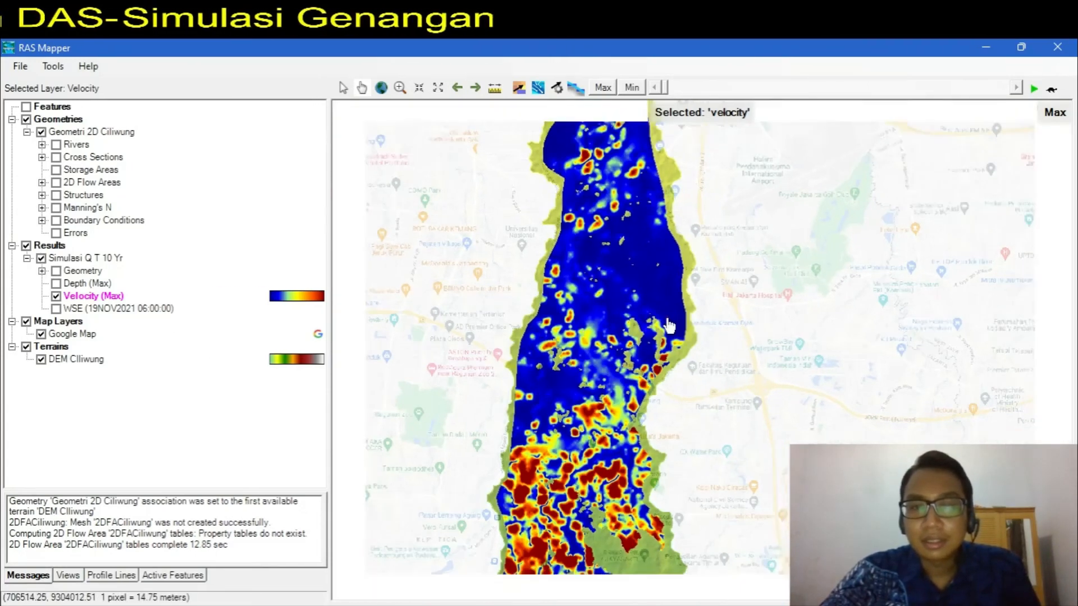
pyautogui.scroll(-2, 674, 348)
pyautogui.scroll(-1, 616, 336)
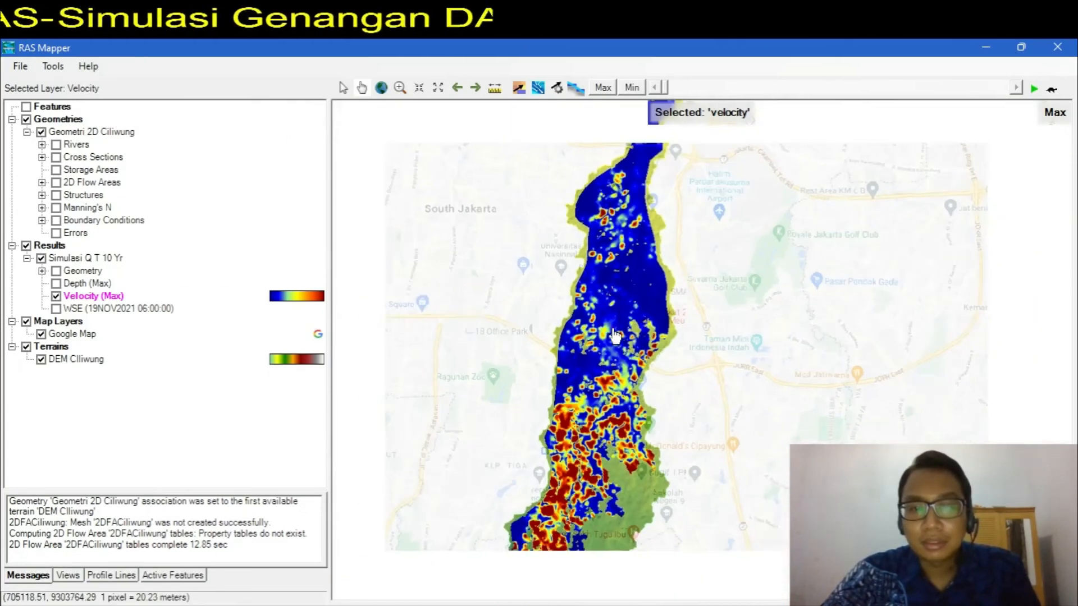
pyautogui.scroll(1, 527, 547)
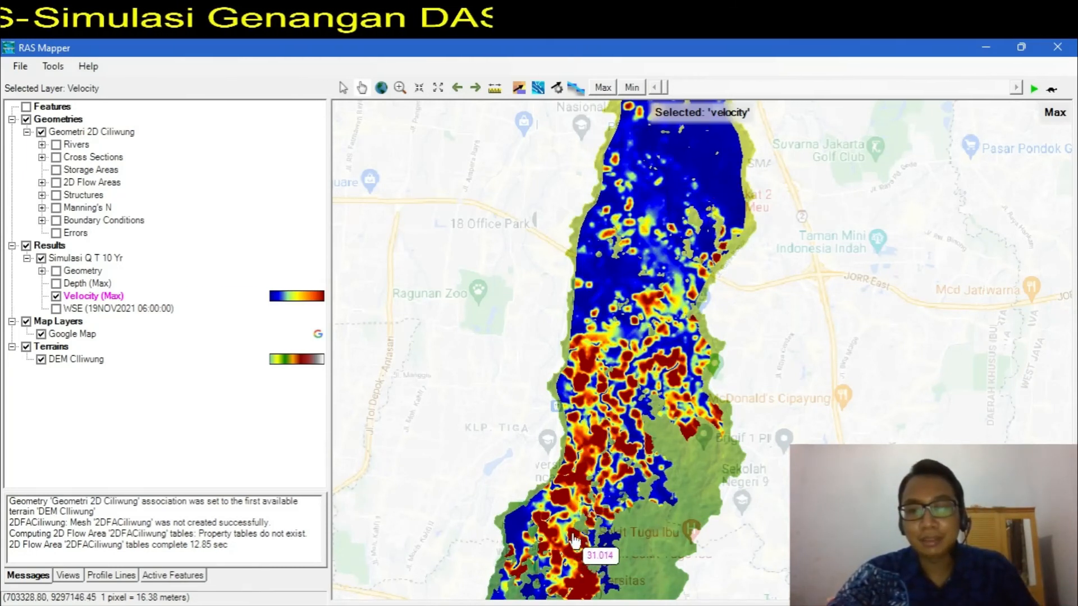
pyautogui.scroll(-2, 638, 369)
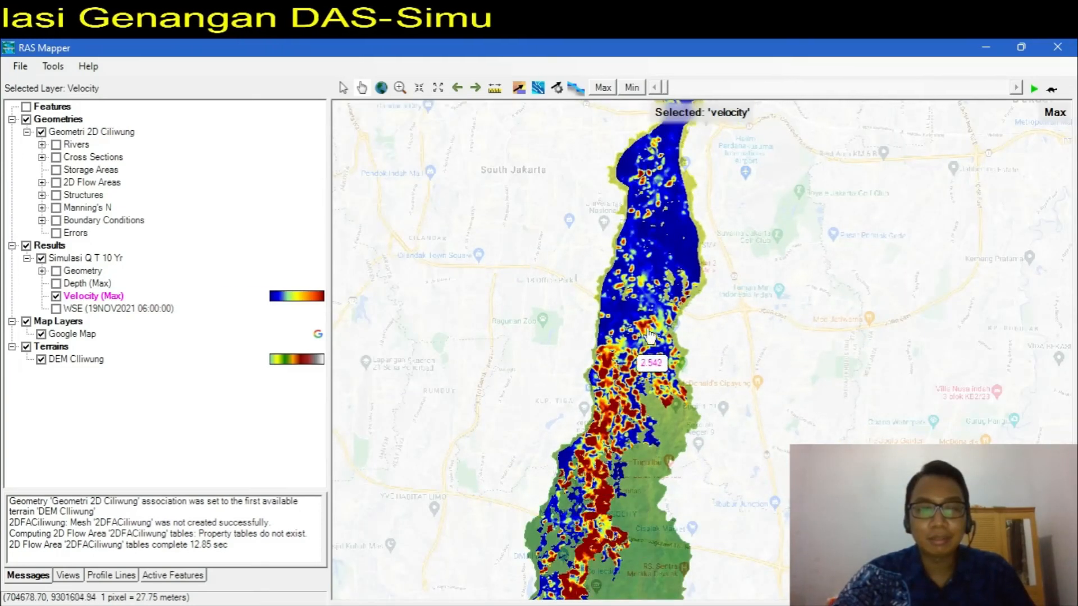
pyautogui.scroll(-2, 620, 405)
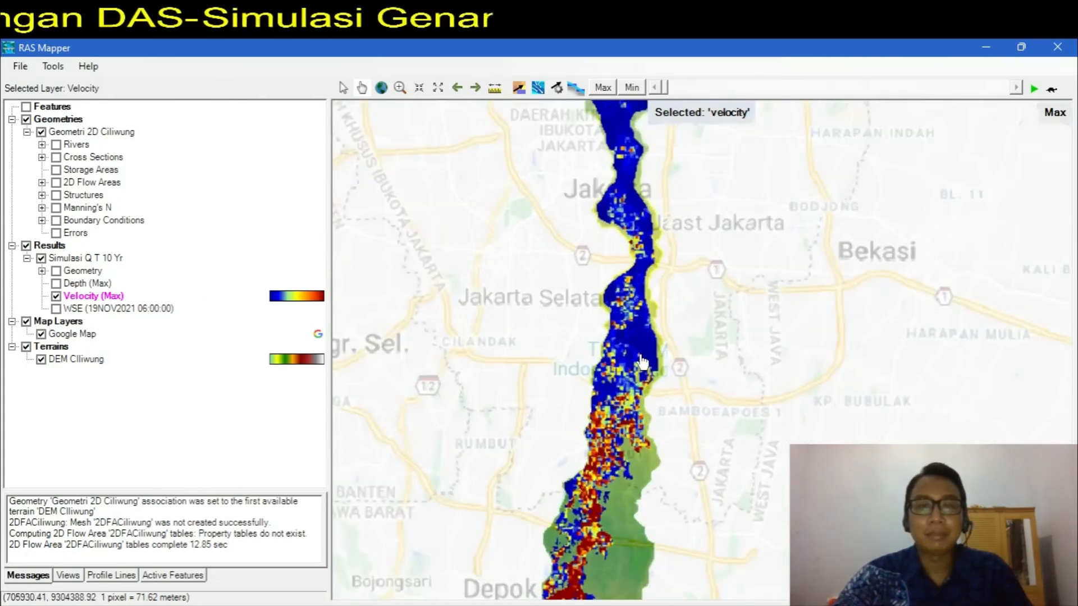
pyautogui.scroll(-1, 642, 364)
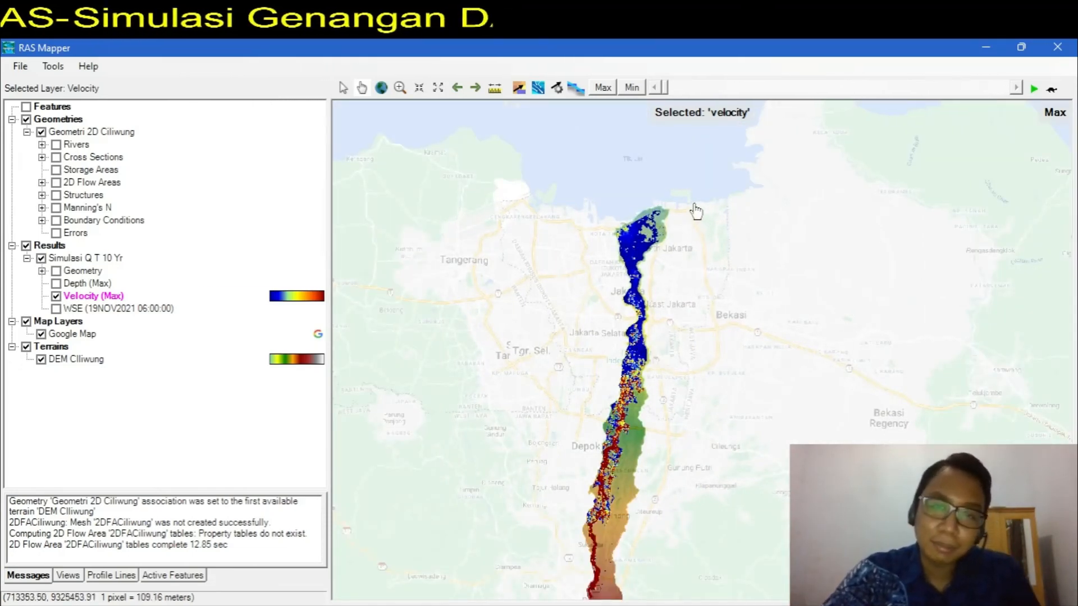
pyautogui.scroll(3, 628, 247)
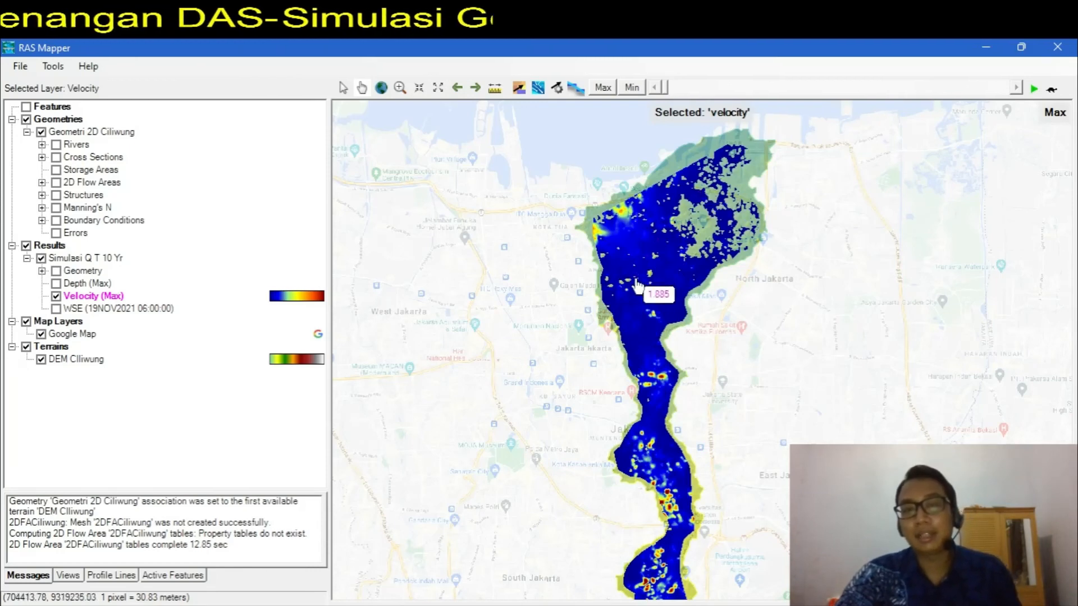
pyautogui.scroll(-1, 645, 303)
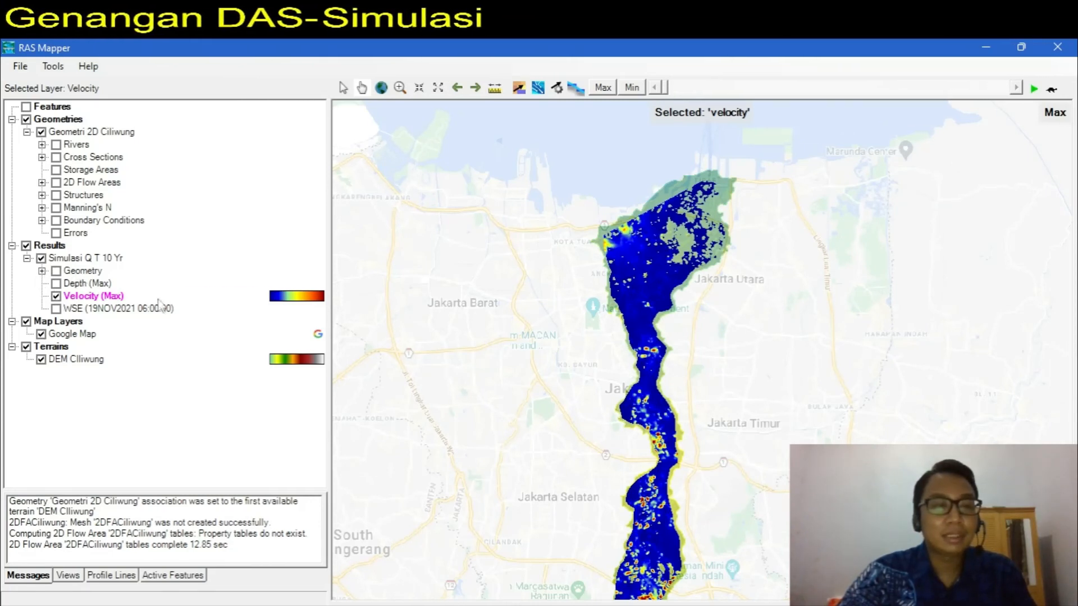
# Step: Hide the Velocity and Google Map layers and show the bare DEM terrain close up along the middle reach
pyautogui.click(57, 298)
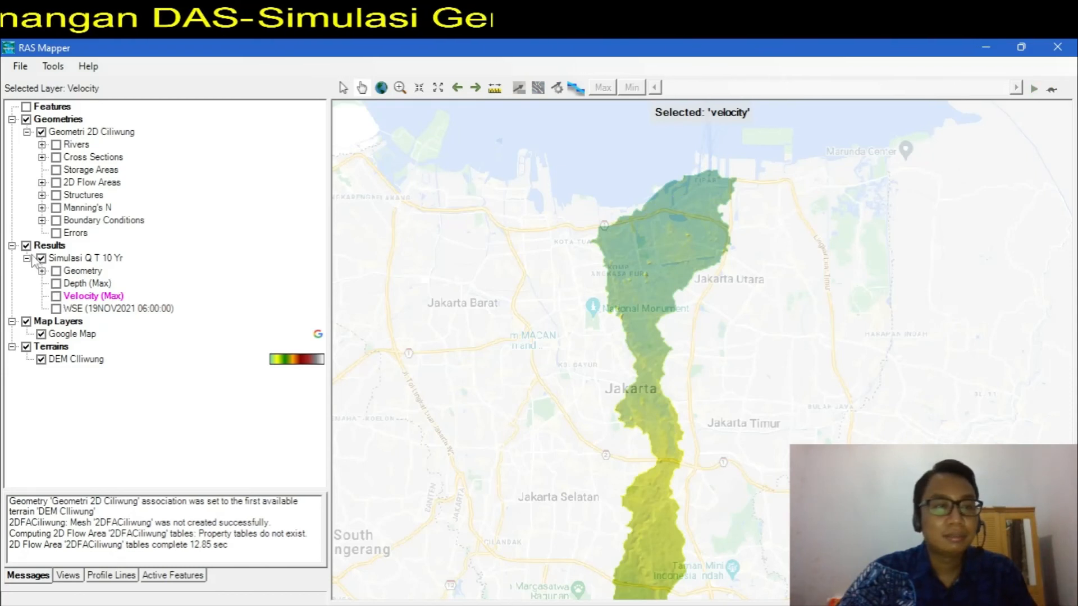
pyautogui.click(41, 334)
pyautogui.scroll(-3, 572, 217)
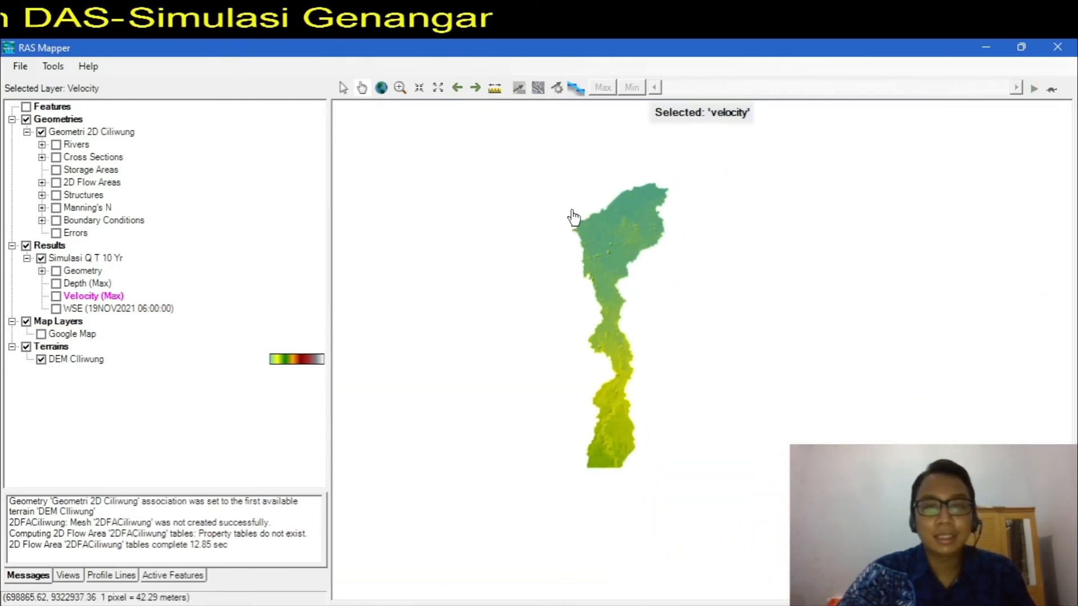
pyautogui.scroll(5, 619, 370)
pyautogui.scroll(5, 615, 377)
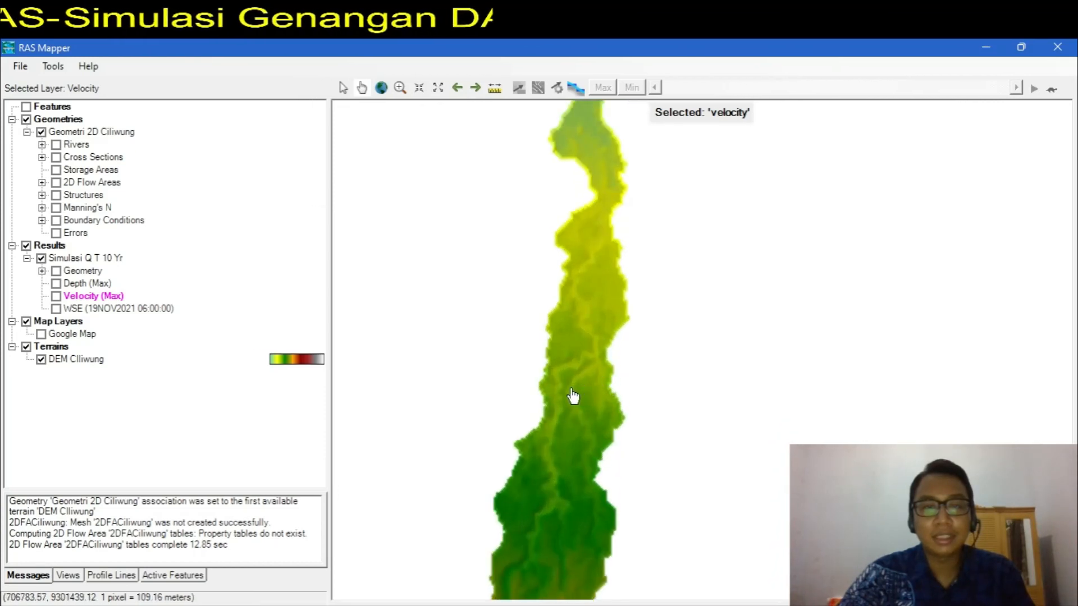
pyautogui.scroll(4, 560, 344)
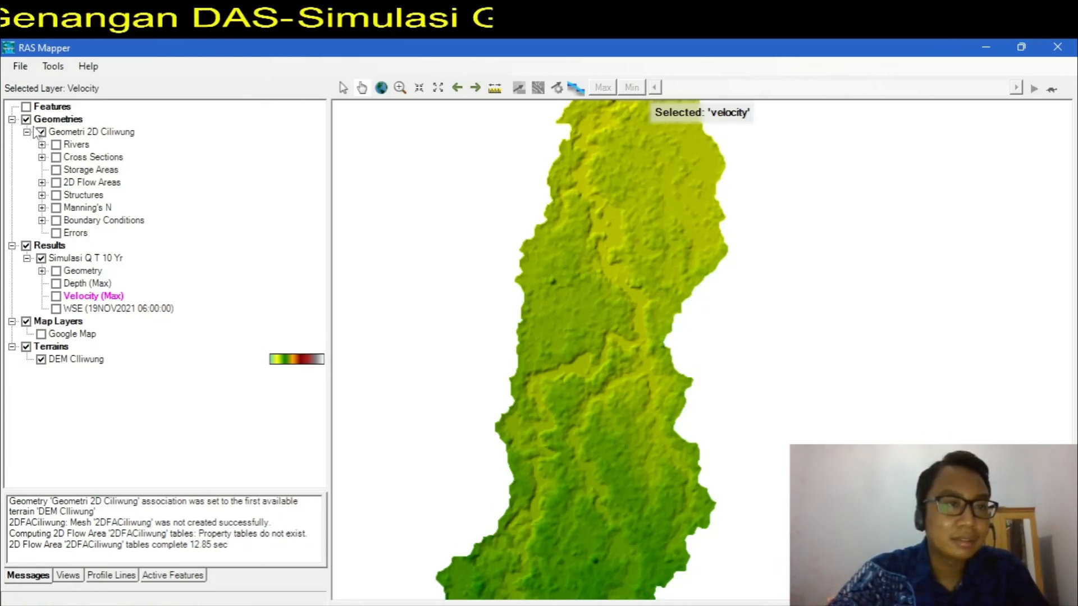
# Step: Start editing the geometry's Cross Sections layer and draw a straight cross section about 2600 m long across the terrain's full width
pyautogui.click(42, 158)
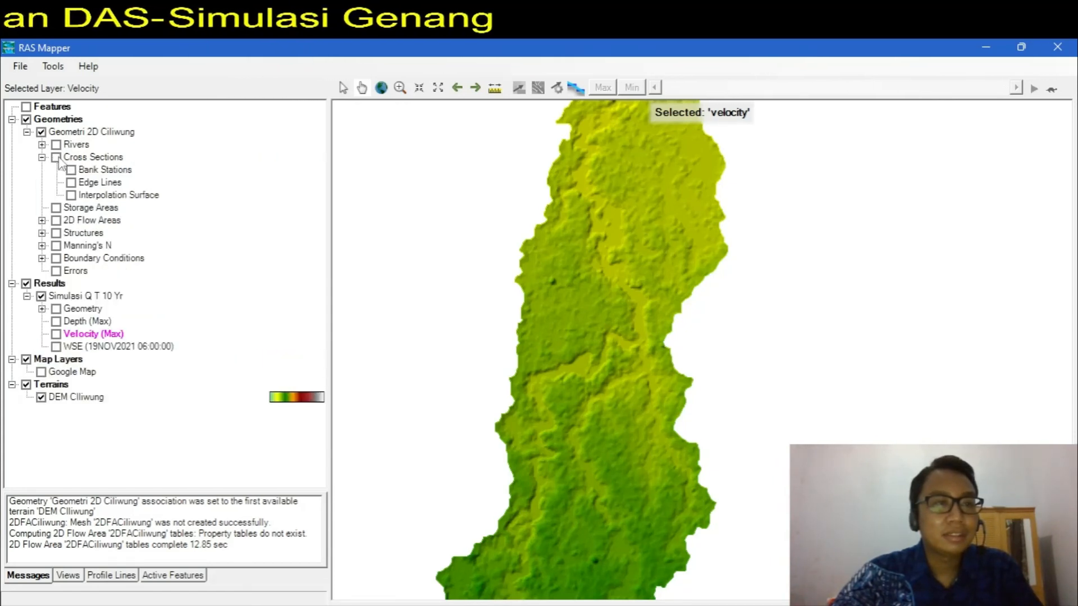
pyautogui.click(87, 158)
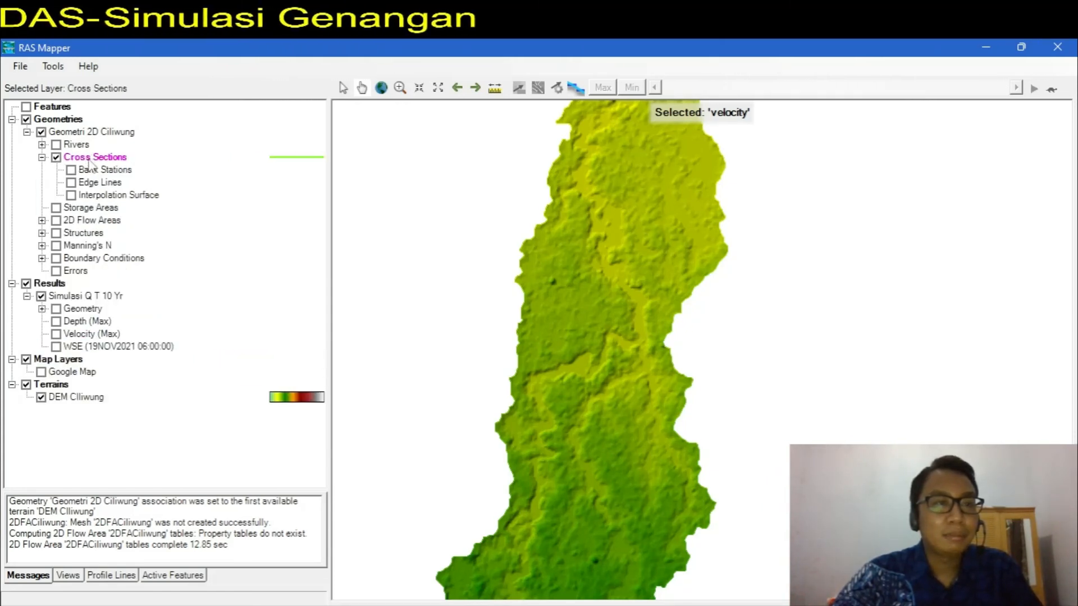
pyautogui.rightClick(89, 159)
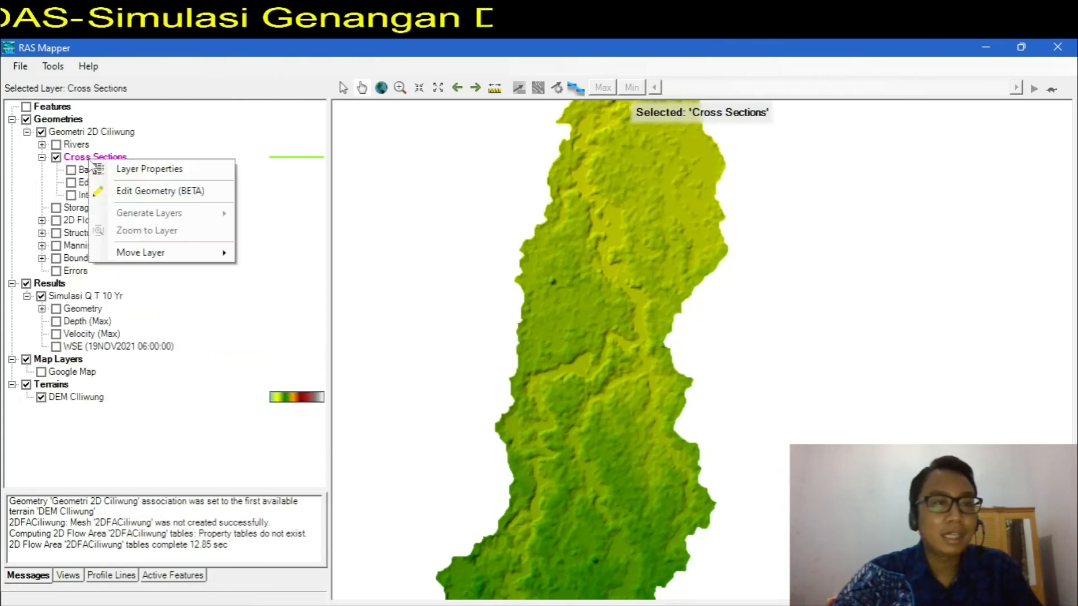
pyautogui.click(141, 192)
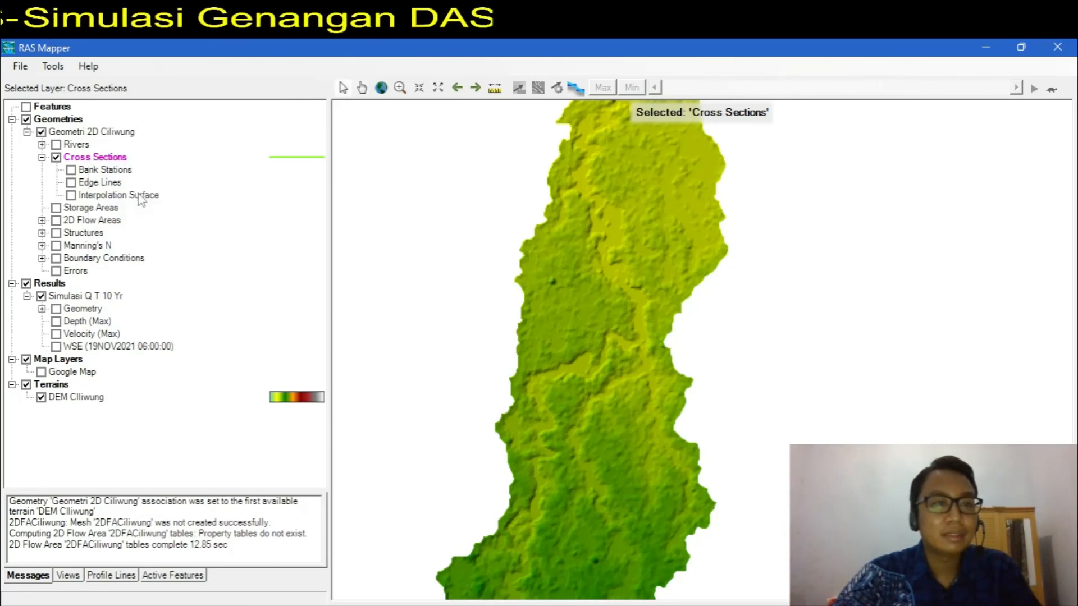
pyautogui.click(524, 328)
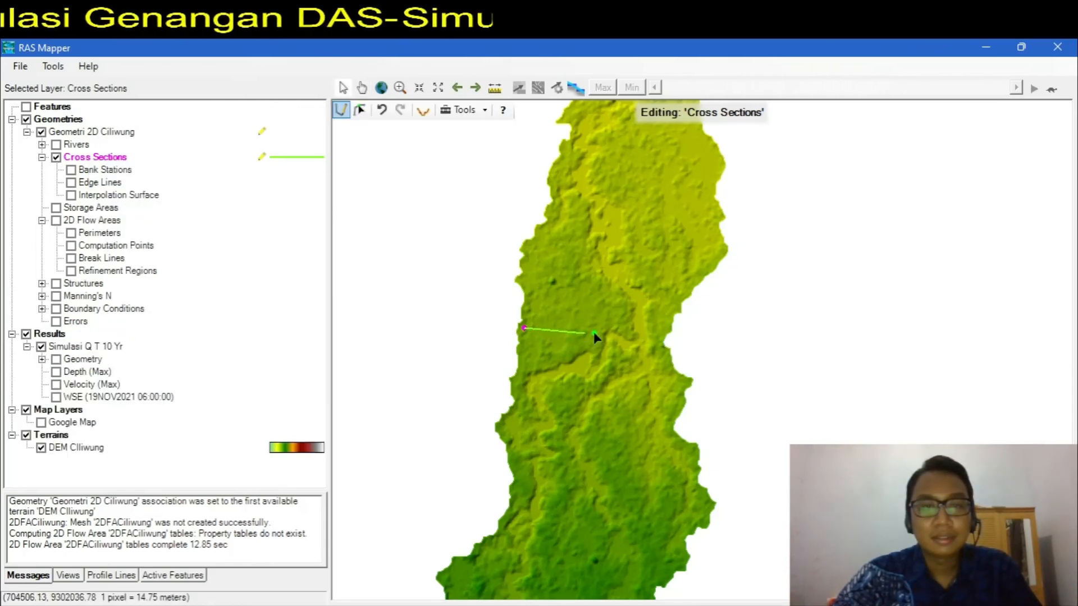
pyautogui.doubleClick(665, 335)
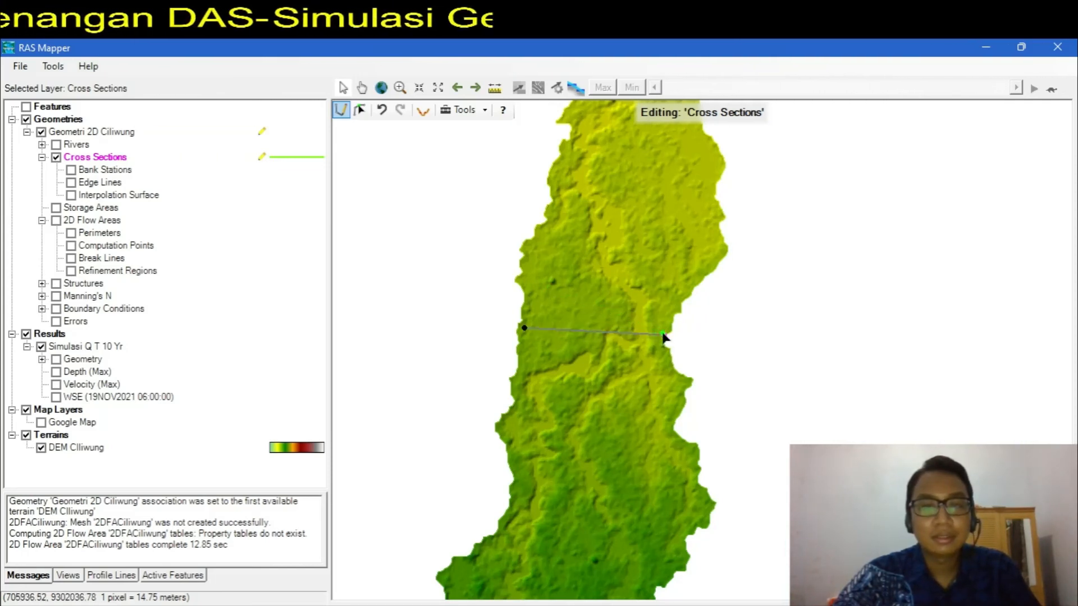
# Step: Stop editing the Cross Sections layer and save the edits to Geometri 2D Ciliwung
pyautogui.rightClick(118, 162)
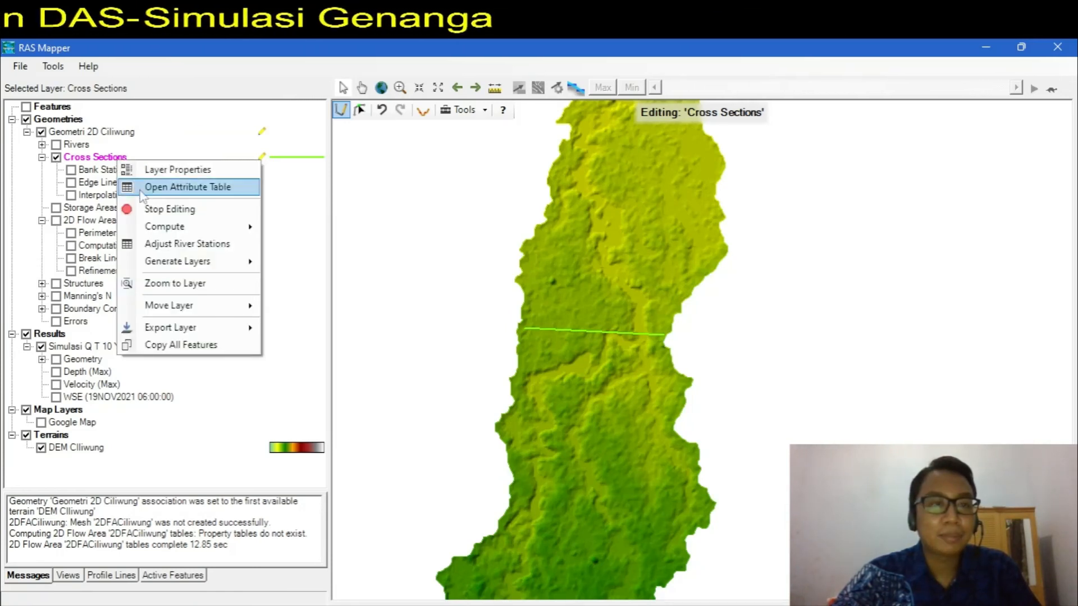
pyautogui.click(159, 211)
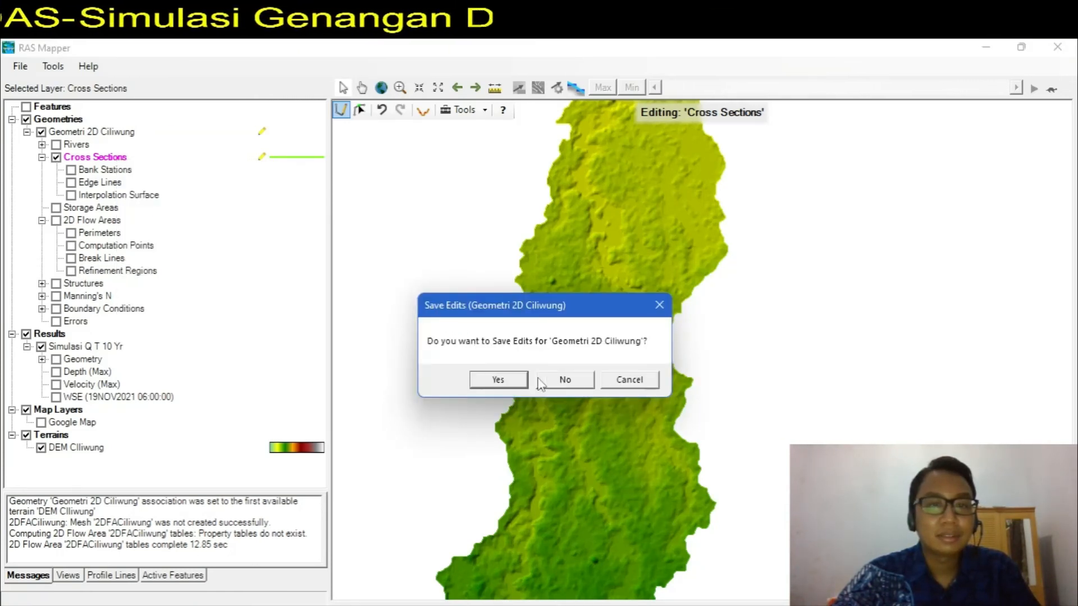
pyautogui.click(498, 380)
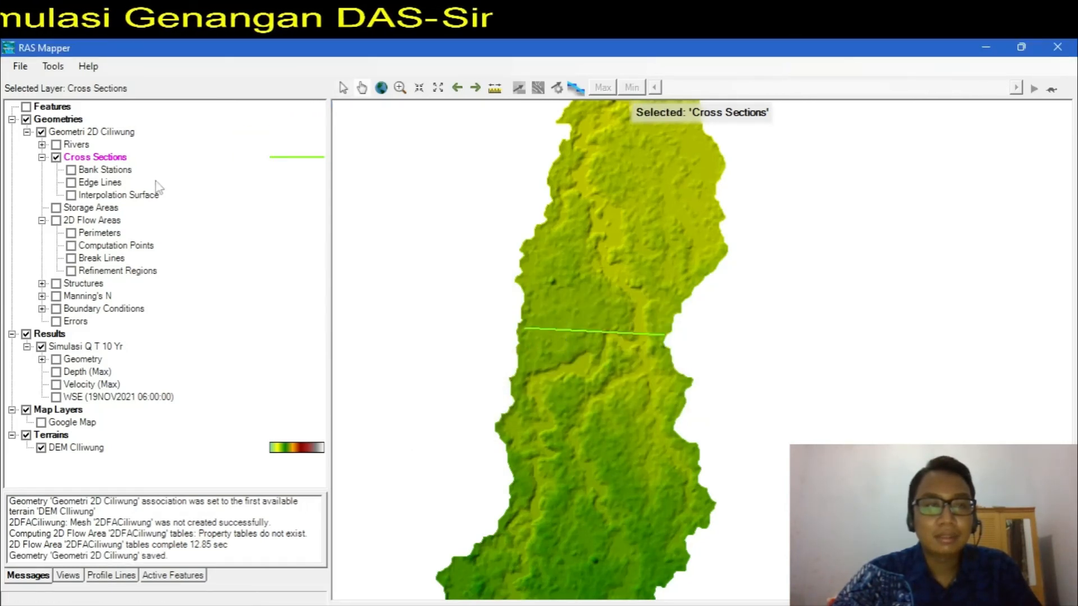
# Step: Plot the terrain profile of the new cross section, inspect its elevations and close the plot
pyautogui.rightClick(568, 337)
pyautogui.click(606, 372)
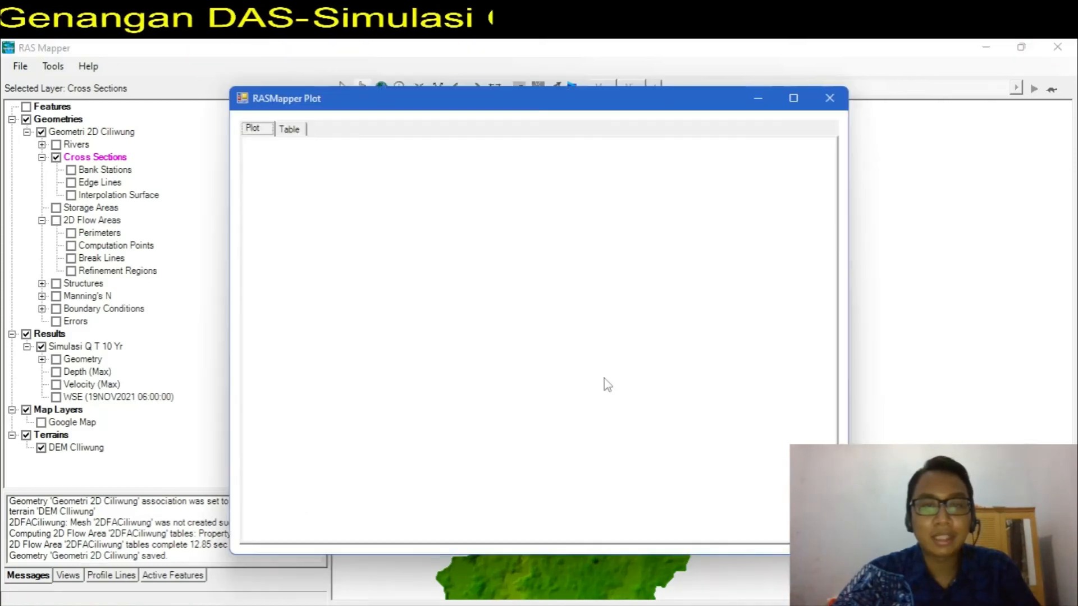
pyautogui.moveTo(379, 274)
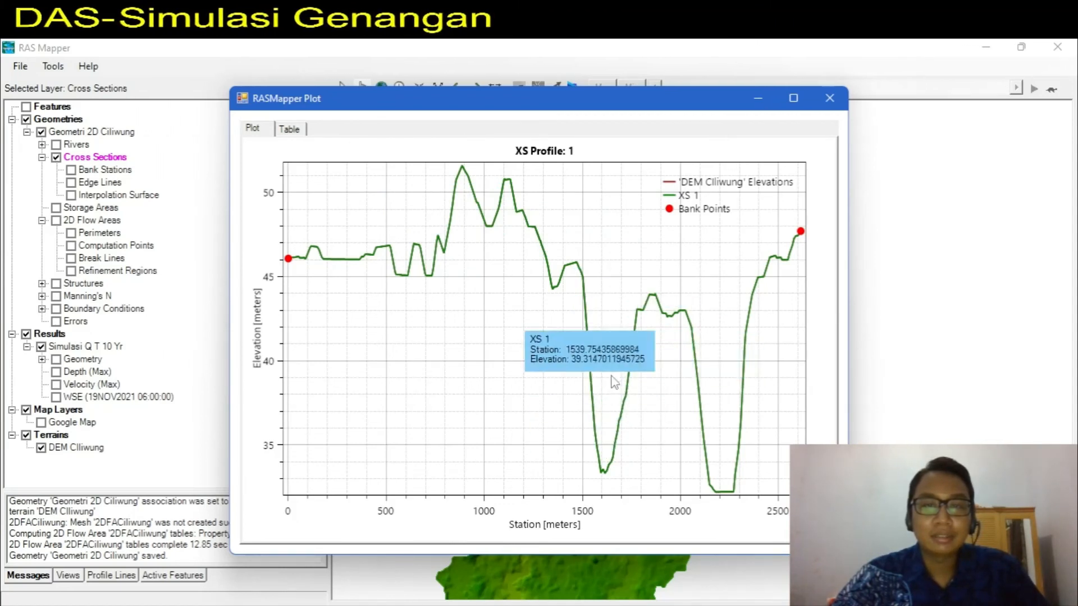
pyautogui.click(830, 99)
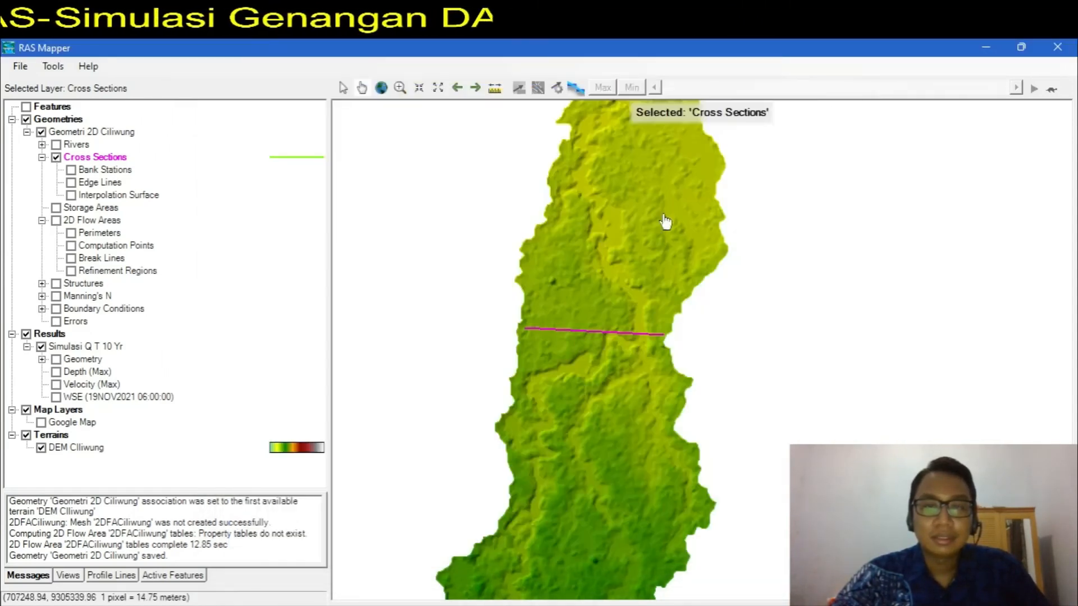
# Step: Reopen the terrain profile plot of the cross section to examine its channel shape
pyautogui.rightClick(595, 339)
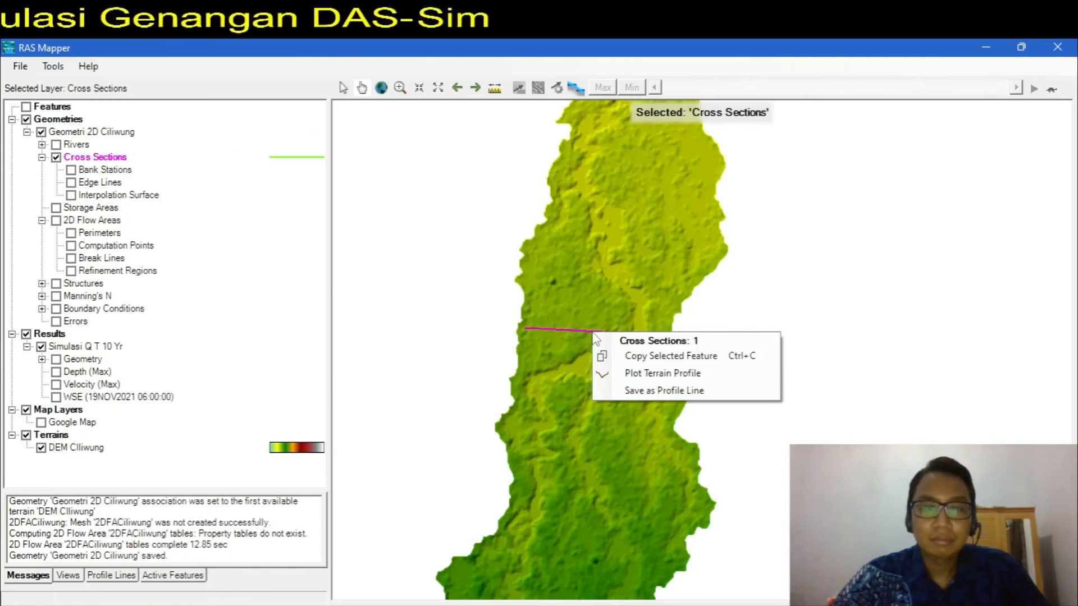
pyautogui.click(661, 341)
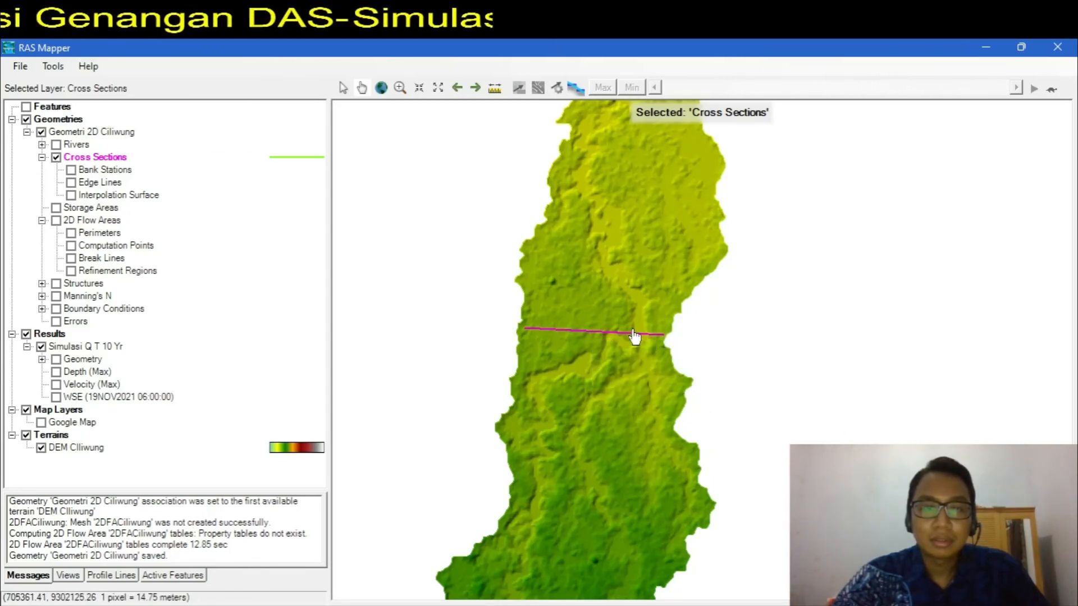
pyautogui.rightClick(634, 339)
pyautogui.click(650, 371)
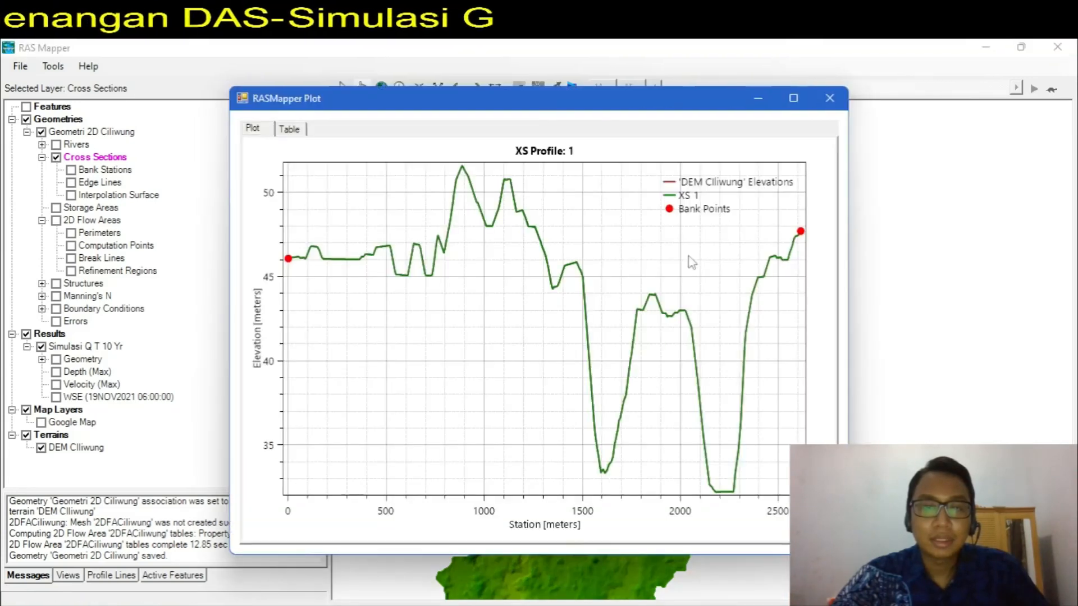
# Step: Review the tabulated station elevations of the cross section's terrain profile and close the plot
pyautogui.click(277, 131)
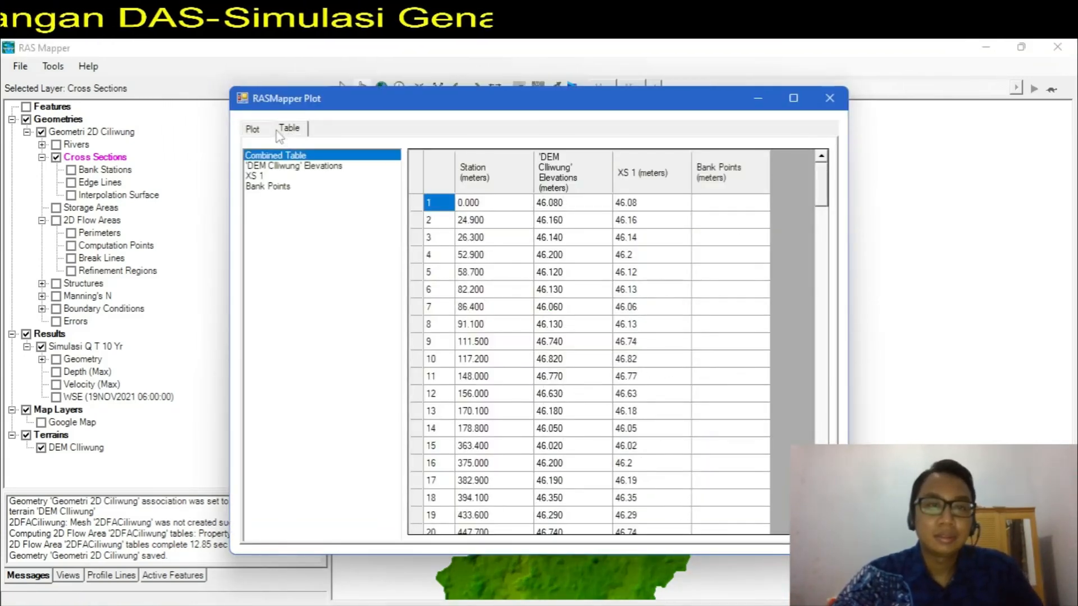
pyautogui.click(255, 129)
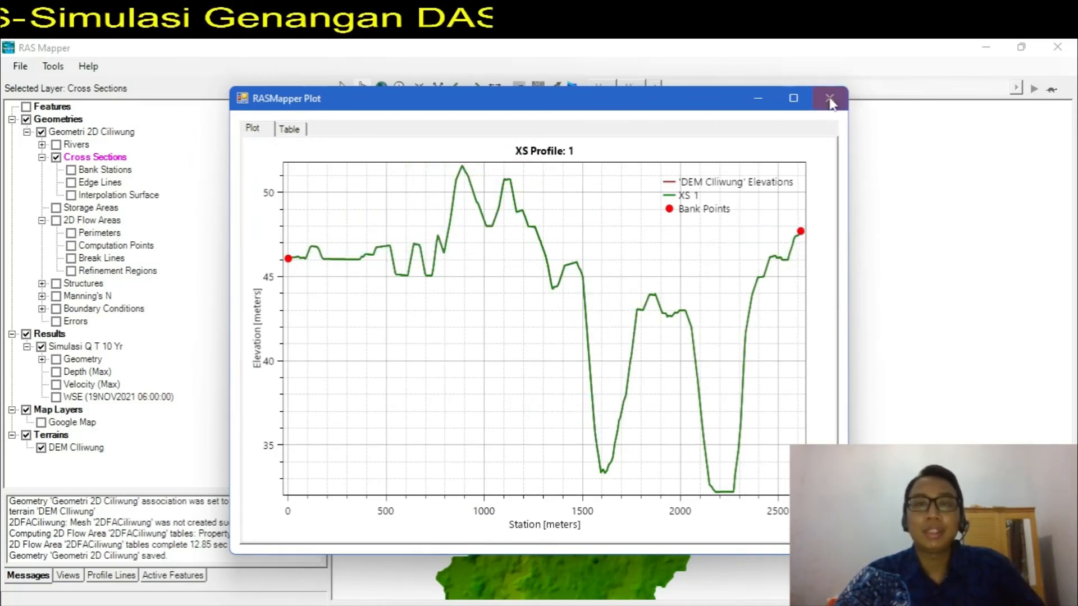
pyautogui.click(829, 106)
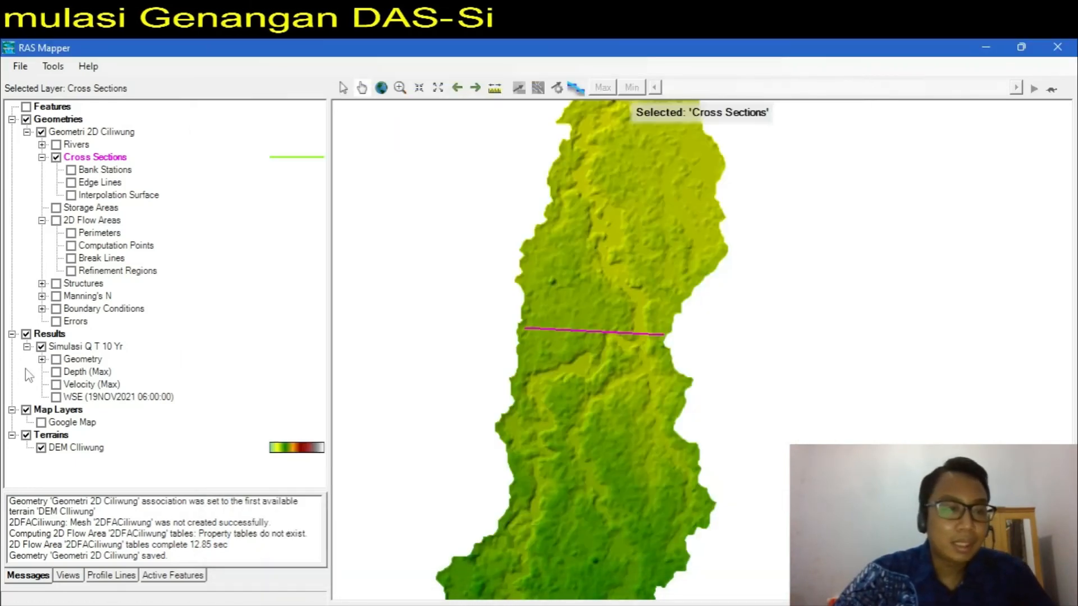
# Step: Display the Depth (Max) results layer and open its map parameters for review, closing them without changes
pyautogui.click(57, 372)
pyautogui.rightClick(77, 376)
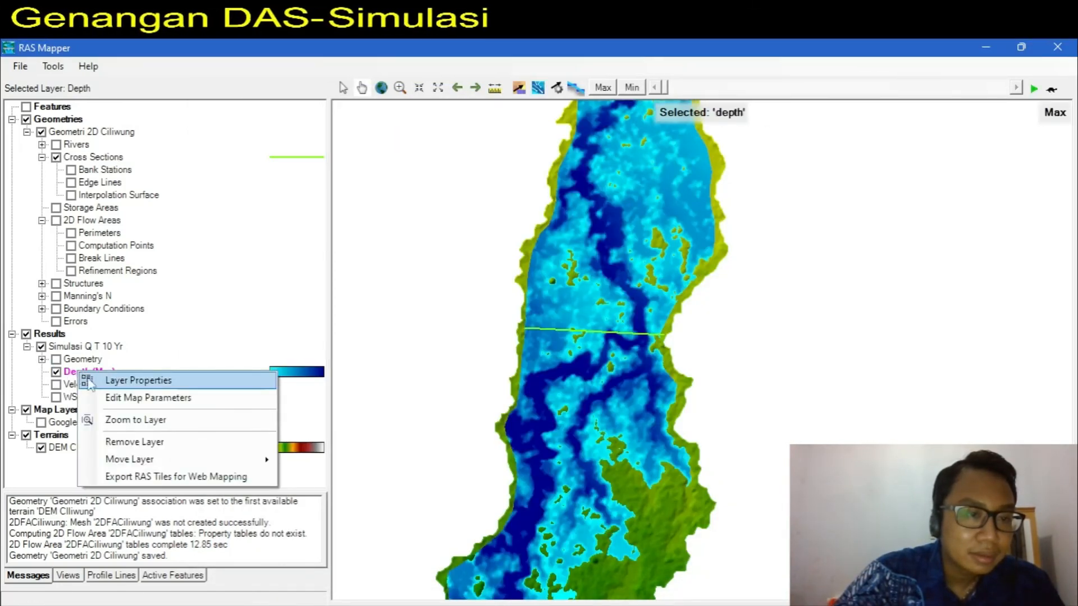
pyautogui.click(142, 398)
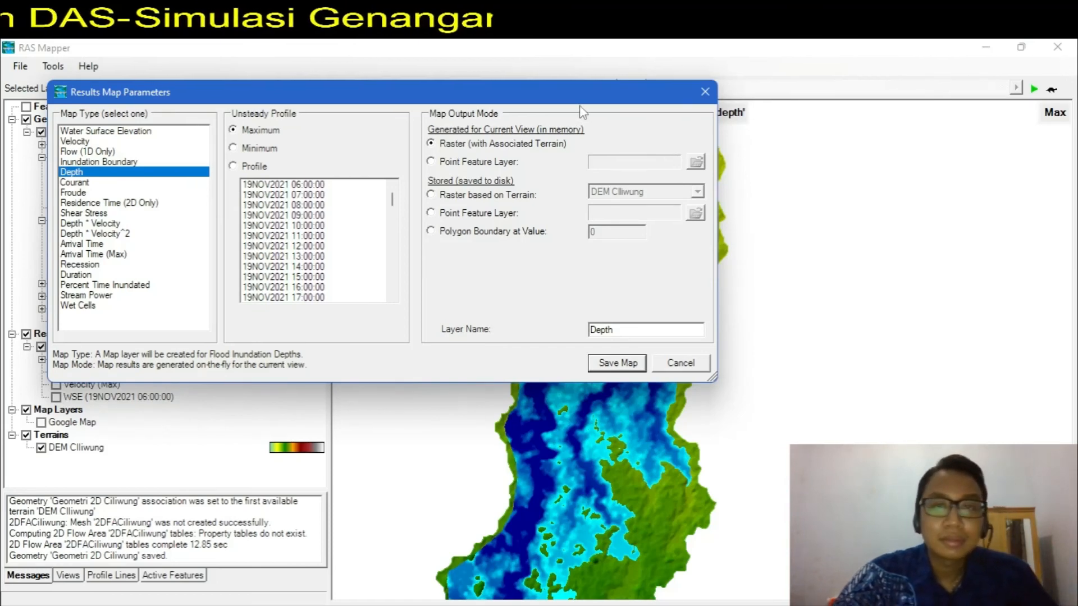
pyautogui.click(705, 100)
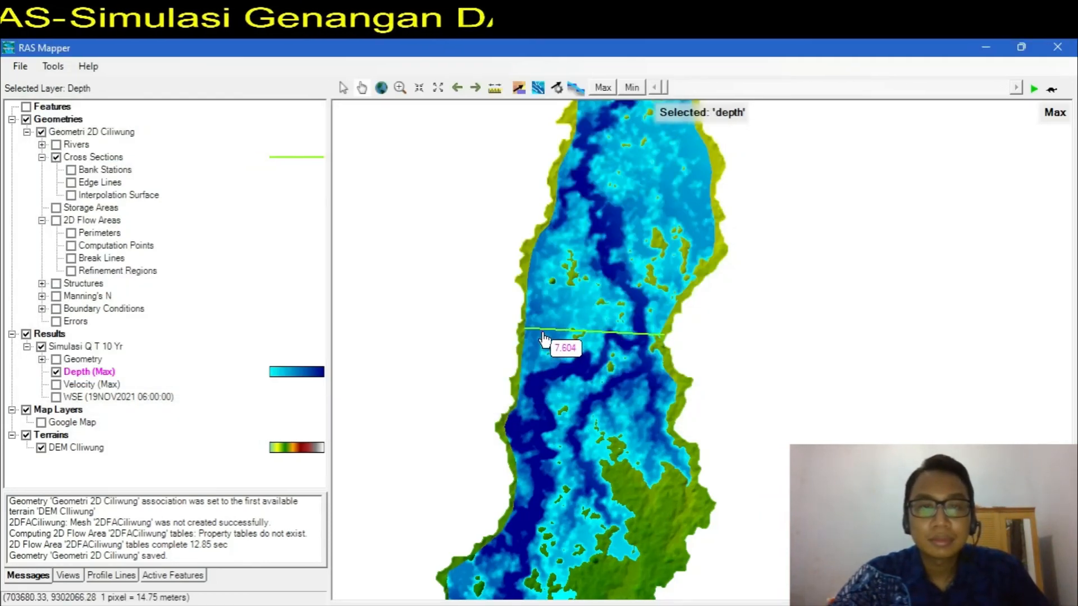
pyautogui.rightClick(547, 337)
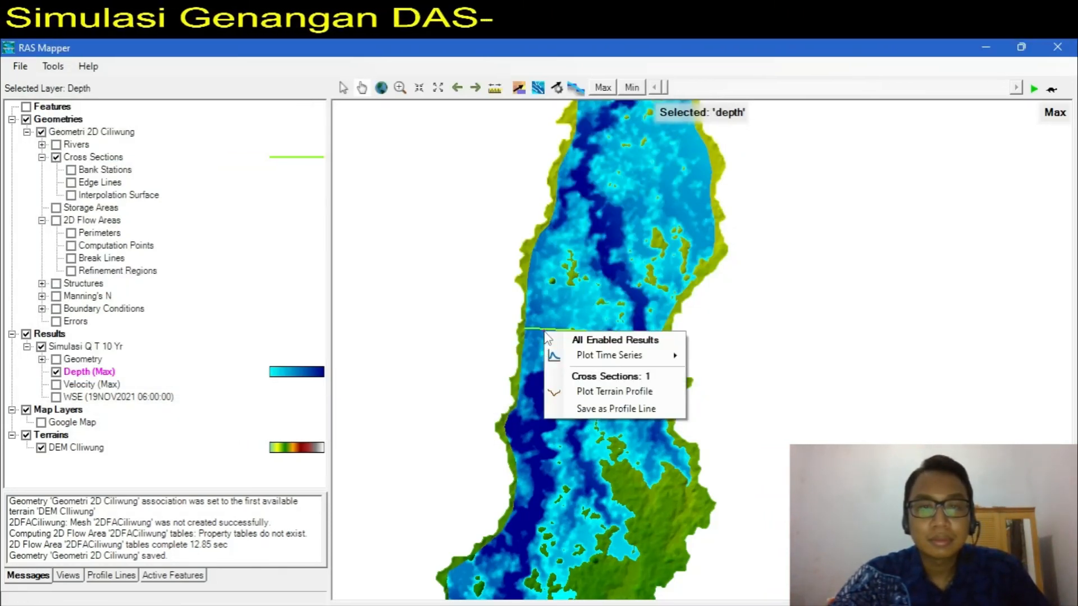
pyautogui.moveTo(614, 360)
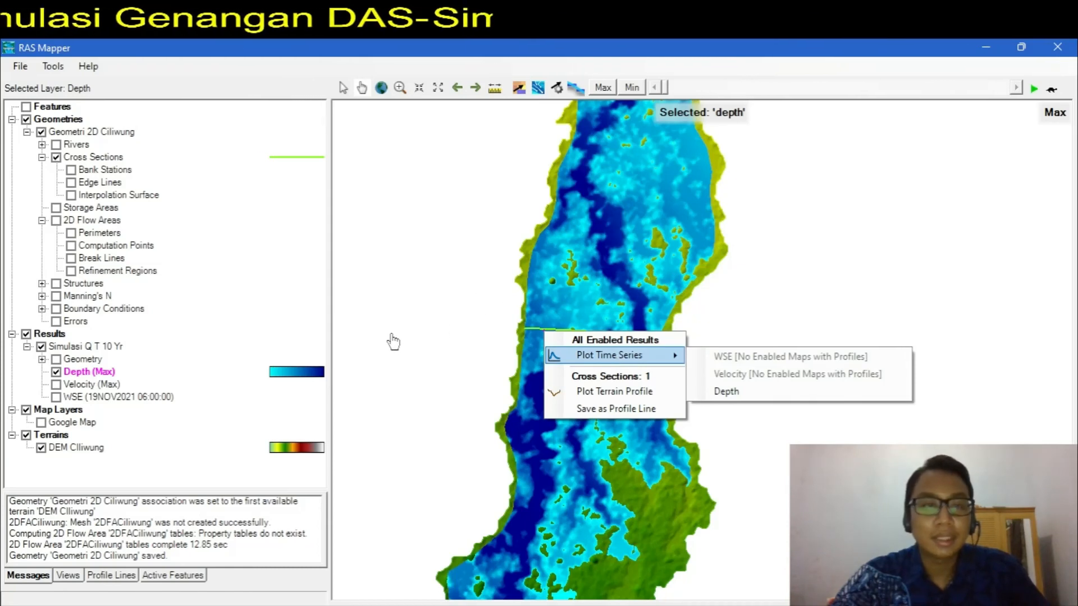
pyautogui.click(72, 381)
pyautogui.click(57, 371)
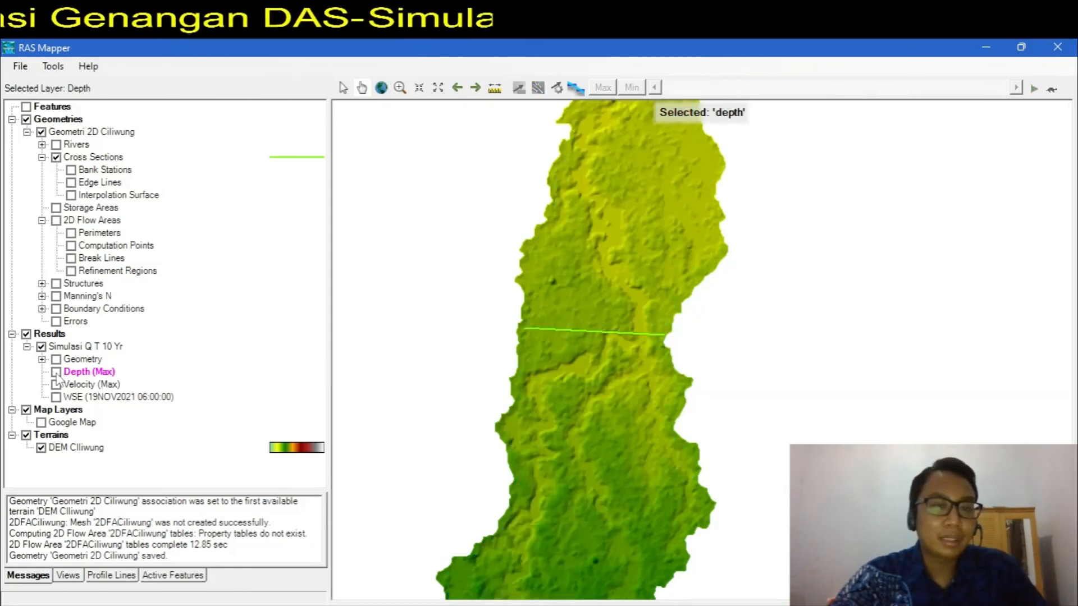
pyautogui.click(56, 371)
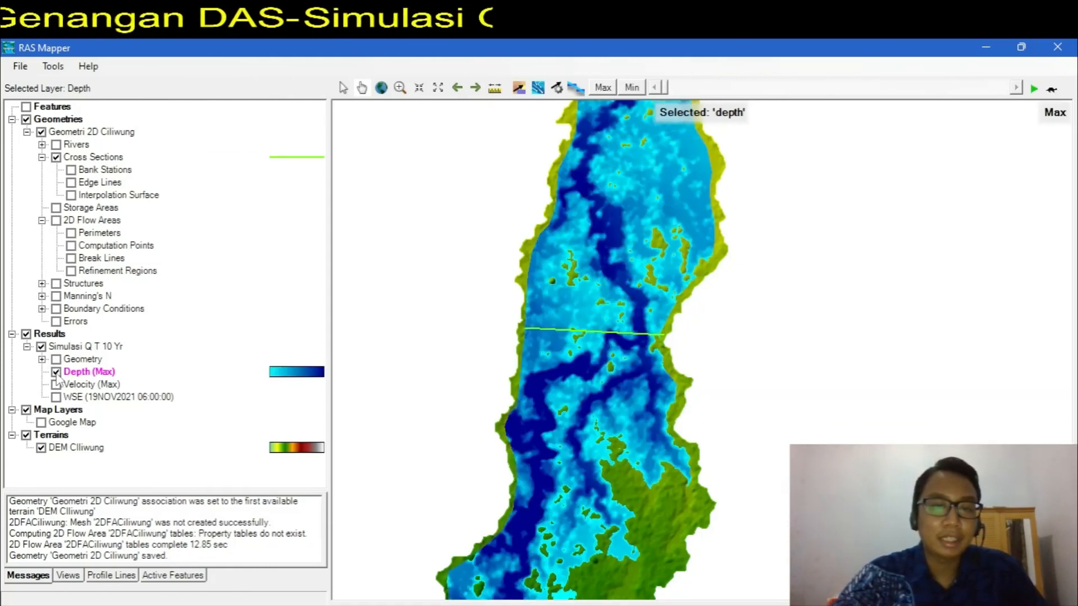
# Step: Plot the depth time series at the western end of the cross section, review its graph and table, and close it
pyautogui.rightClick(542, 337)
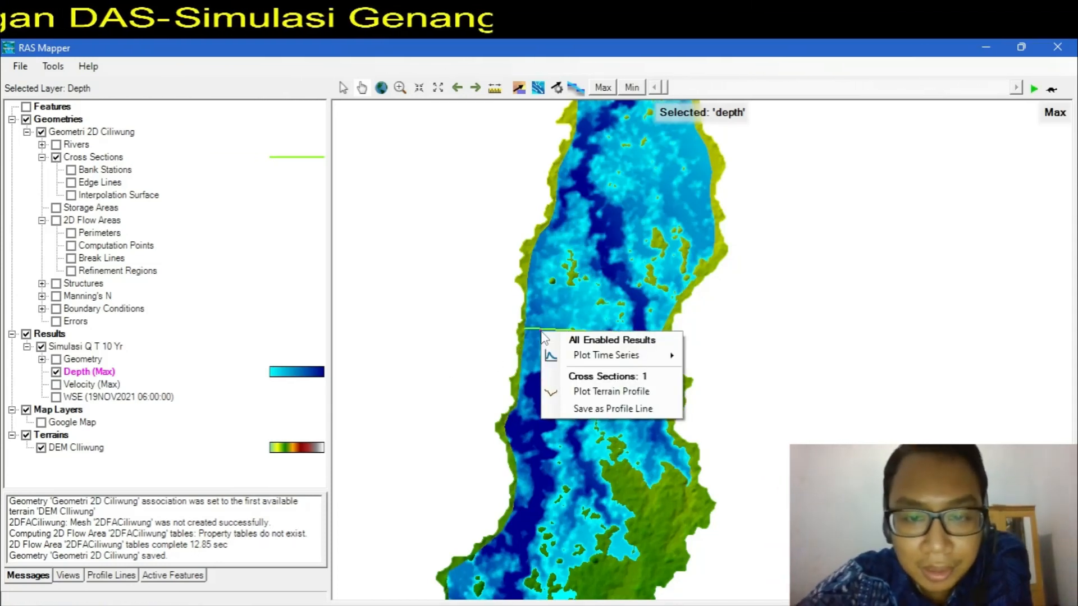
pyautogui.moveTo(630, 358)
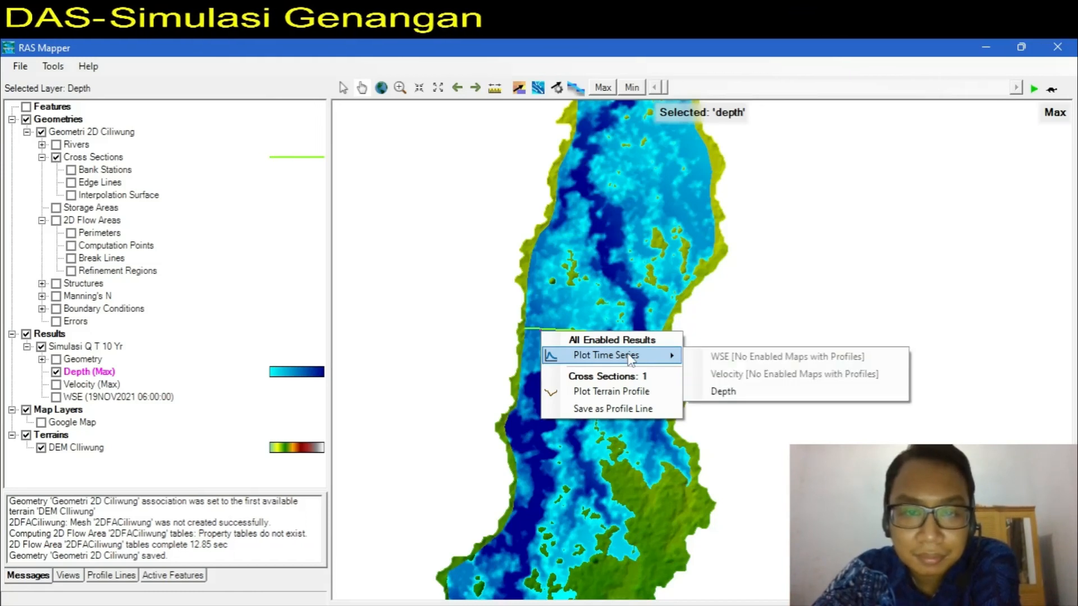
pyautogui.click(722, 393)
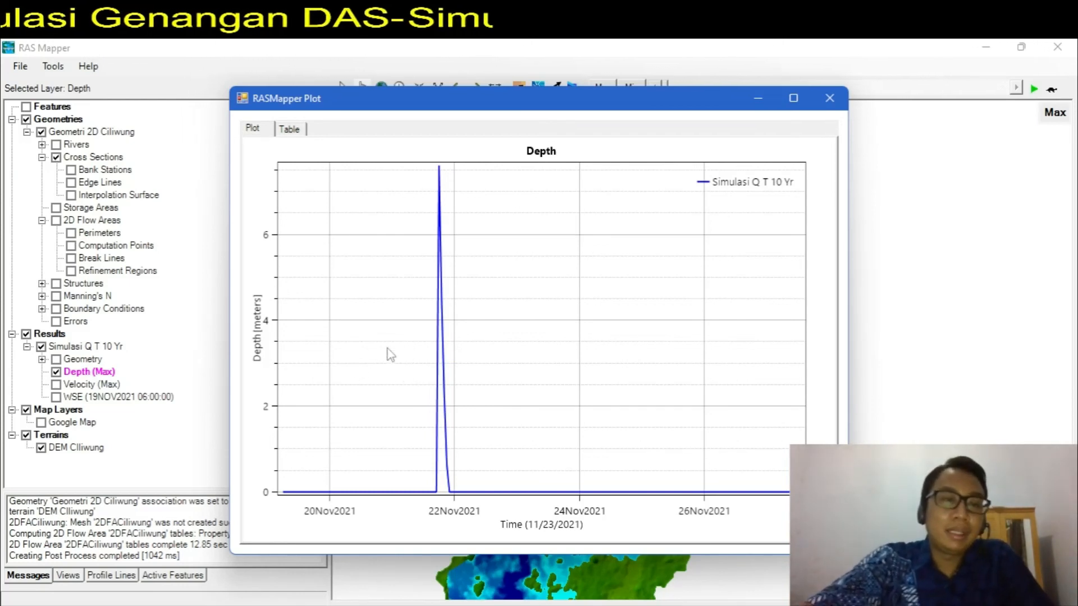
pyautogui.click(289, 129)
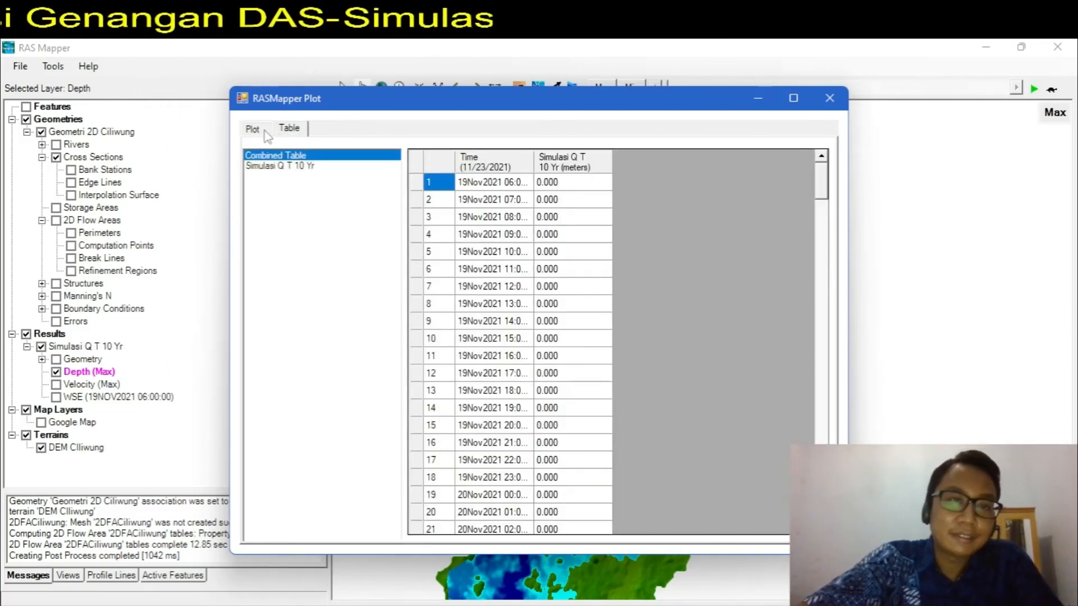
pyautogui.click(254, 129)
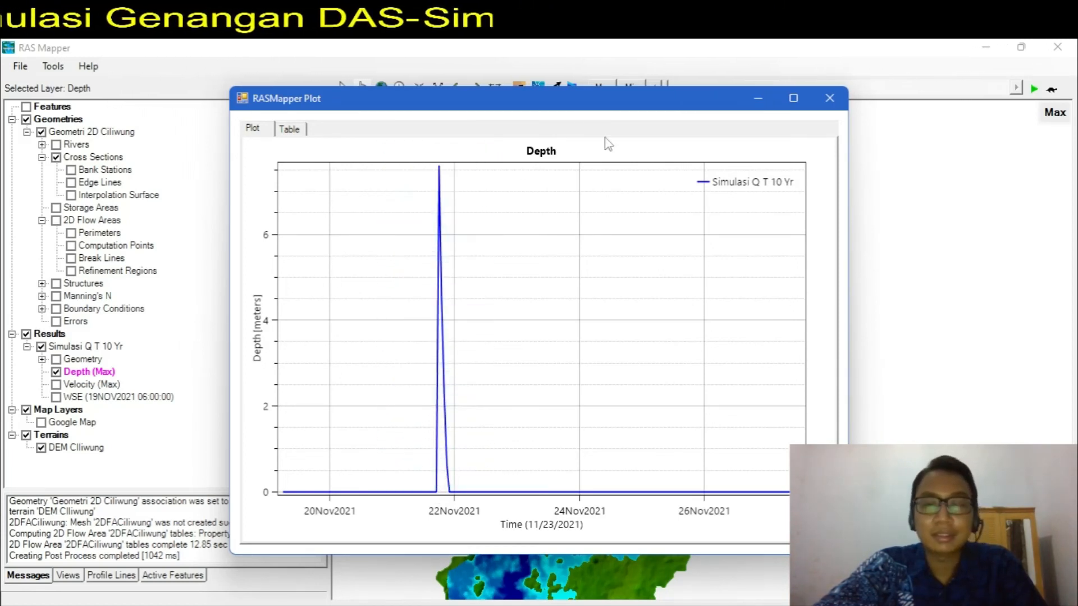
pyautogui.click(830, 93)
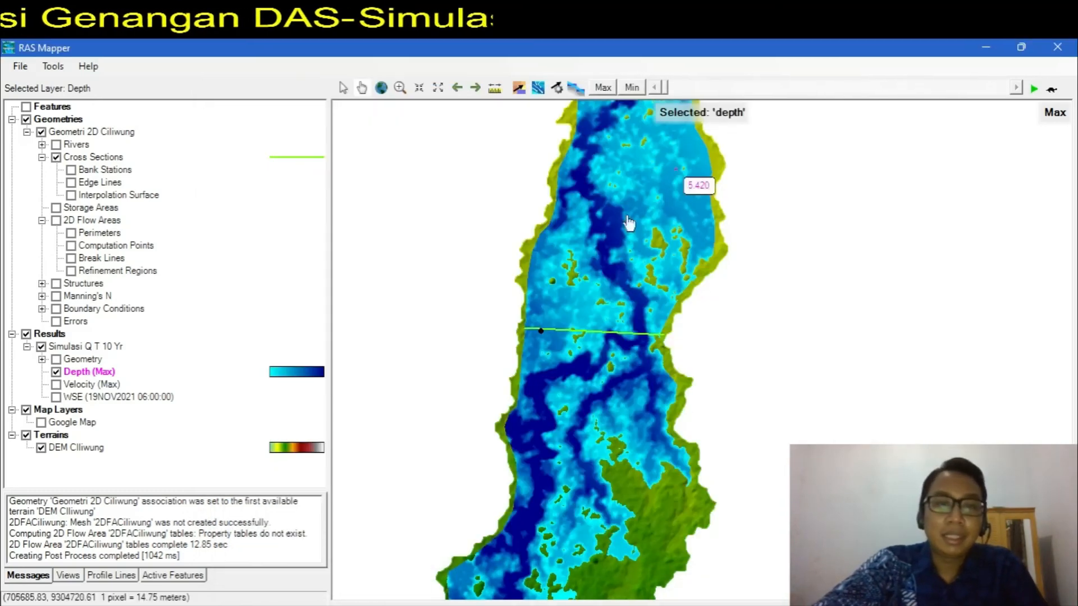
# Step: Start editing the Cross Sections layer and draw a second straight cross section across the terrain through the upstream inundated area
pyautogui.scroll(-5, 574, 356)
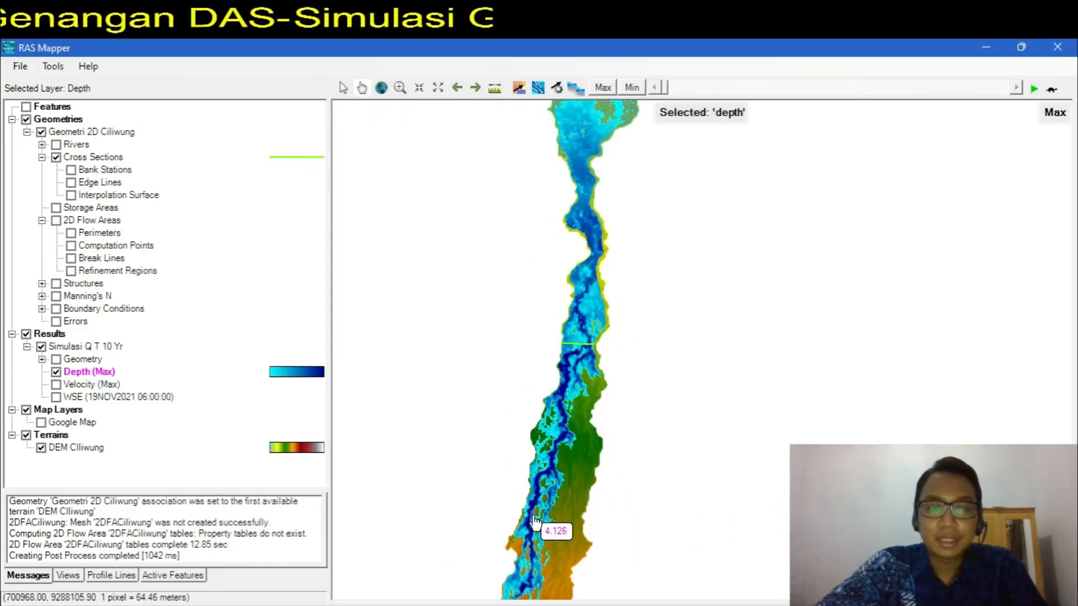
pyautogui.moveTo(538, 523); pyautogui.dragTo(584, 213)
pyautogui.scroll(2, 564, 366)
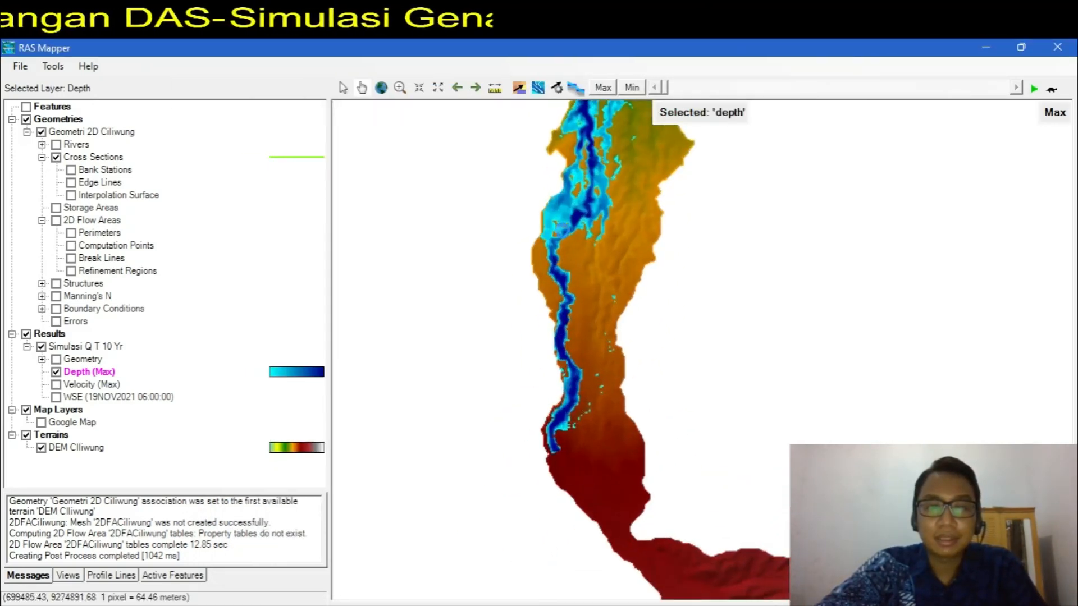
pyautogui.scroll(2, 563, 207)
pyautogui.scroll(1, 563, 207)
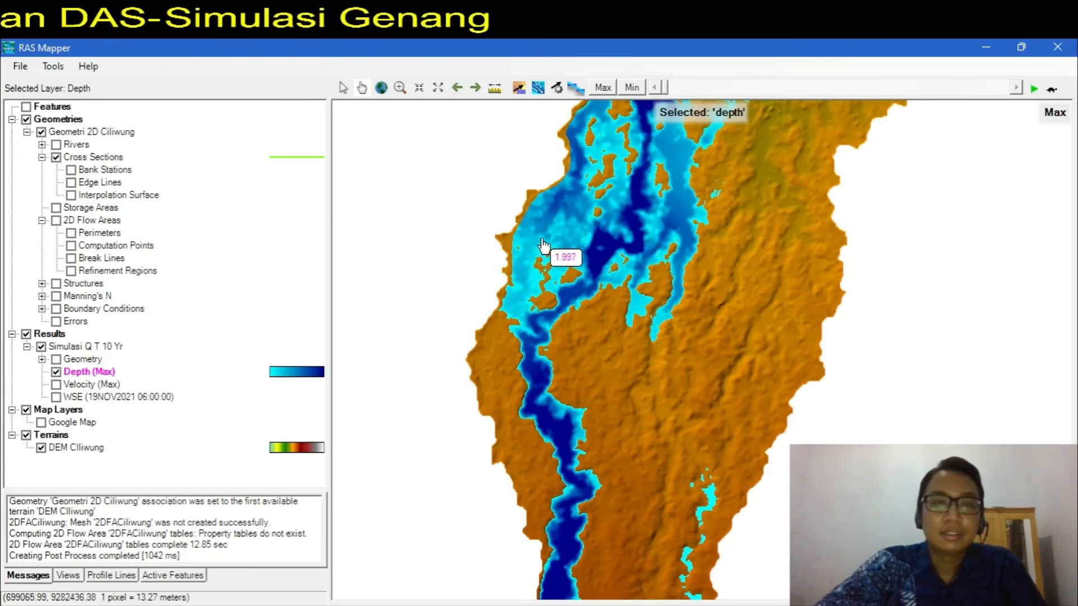
pyautogui.click(94, 158)
pyautogui.rightClick(119, 158)
pyautogui.click(169, 204)
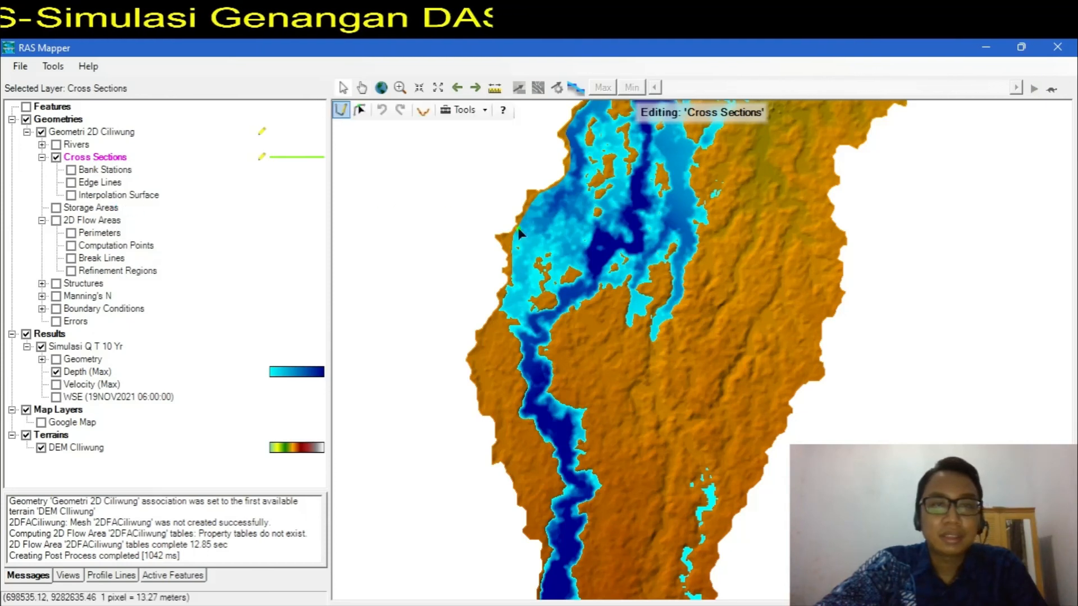
pyautogui.click(509, 247)
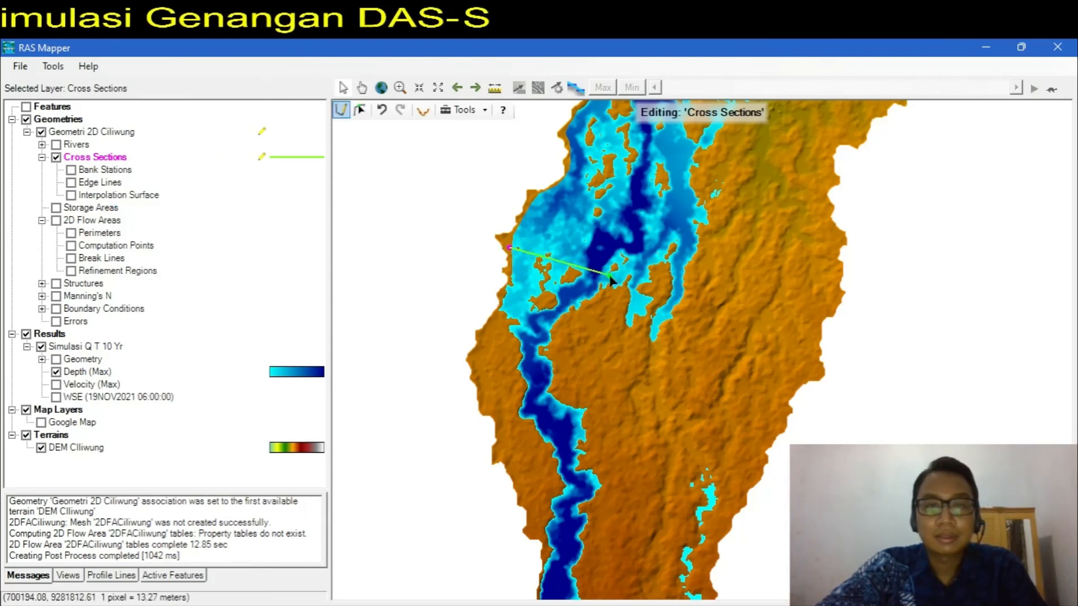
pyautogui.doubleClick(812, 367)
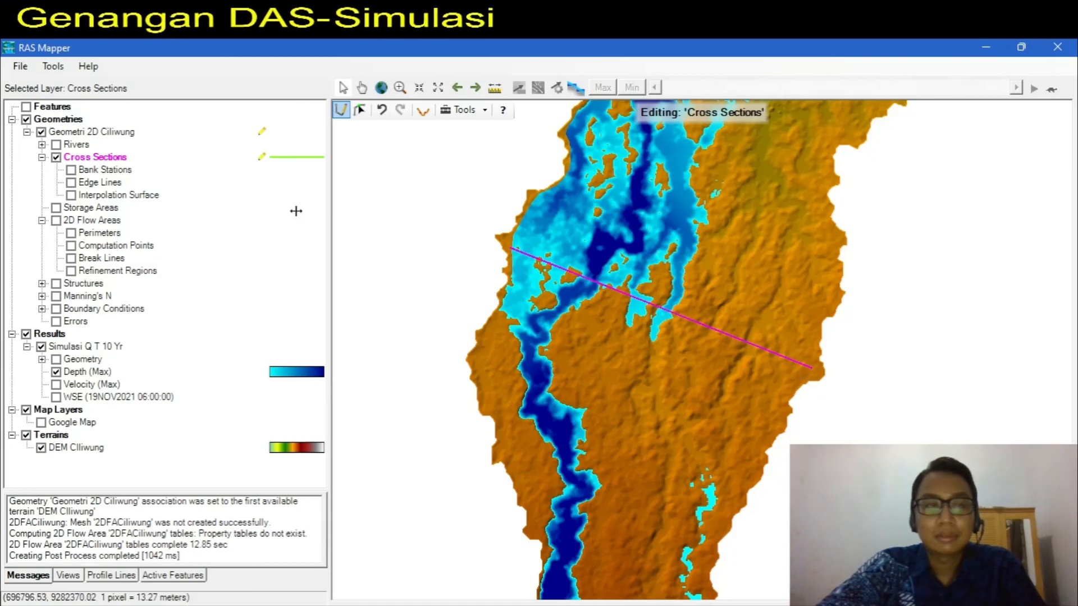
# Step: Stop editing the Cross Sections layer and save the second cross section to Geometri 2D Ciliwung
pyautogui.rightClick(122, 163)
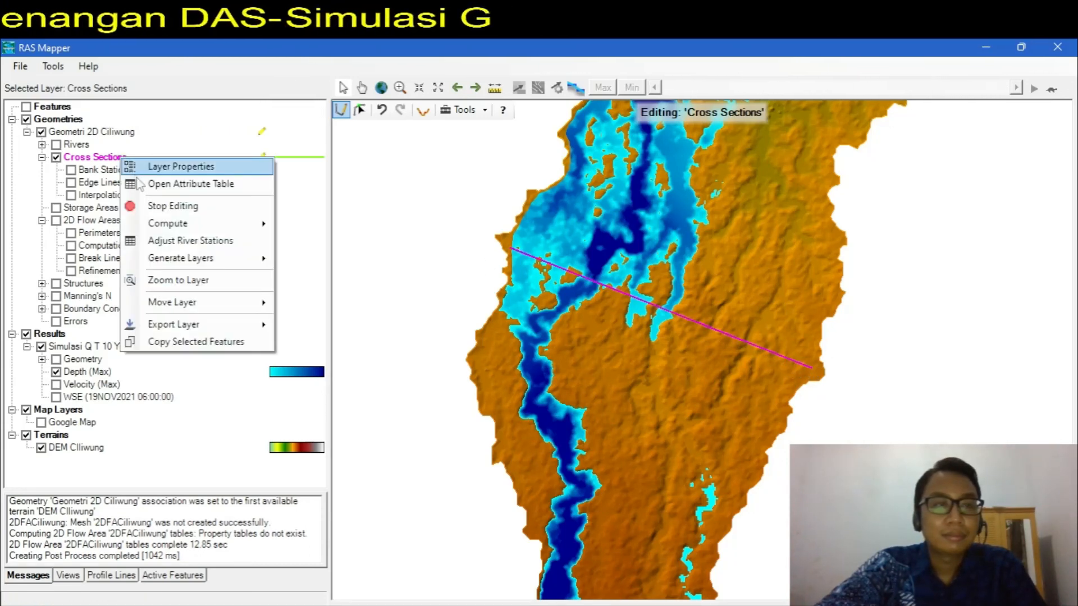
pyautogui.click(161, 208)
pyautogui.click(503, 382)
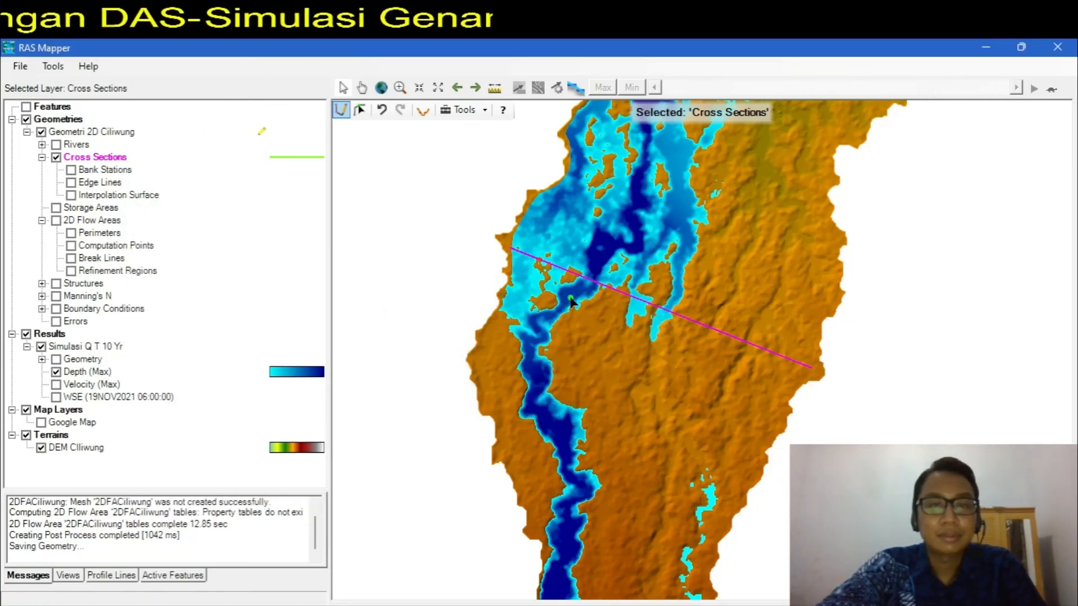
# Step: Plot the depth time series at a point on the second cross section near the river channel and inspect its peaks
pyautogui.rightClick(581, 278)
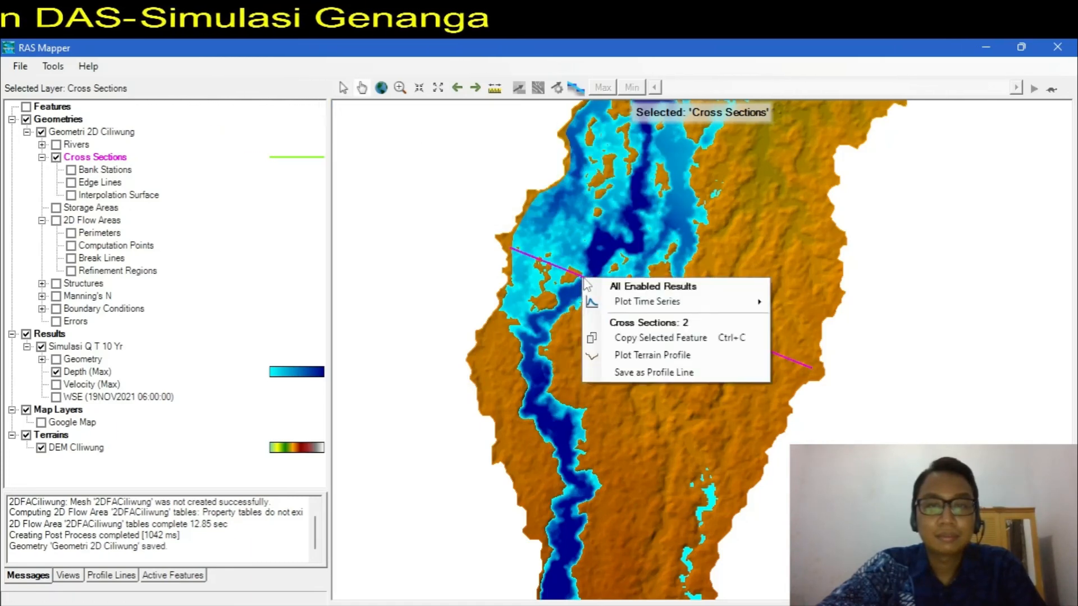
pyautogui.moveTo(761, 303)
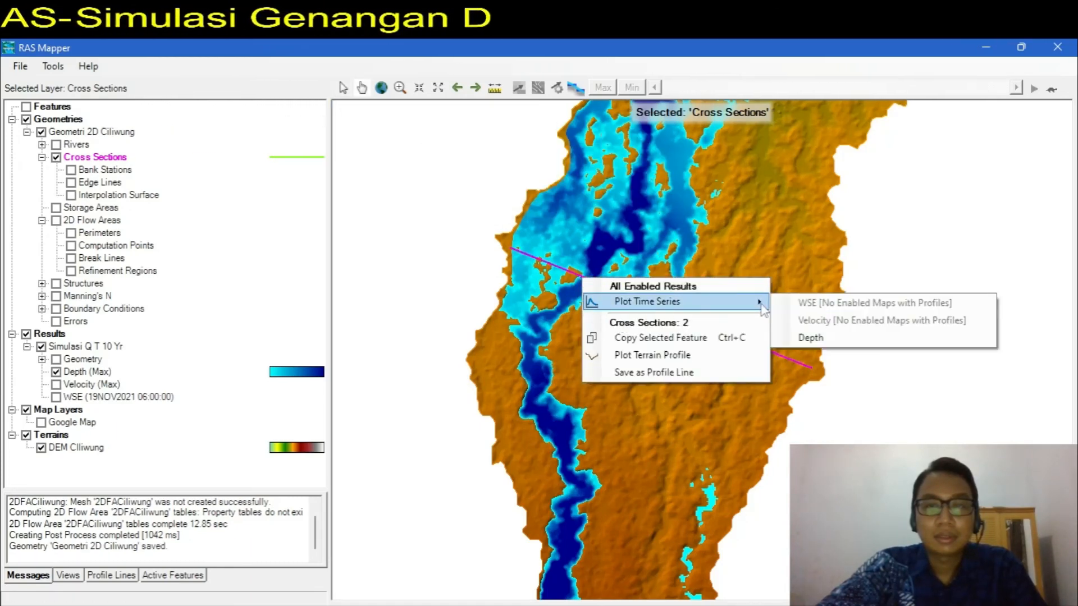
pyautogui.click(812, 338)
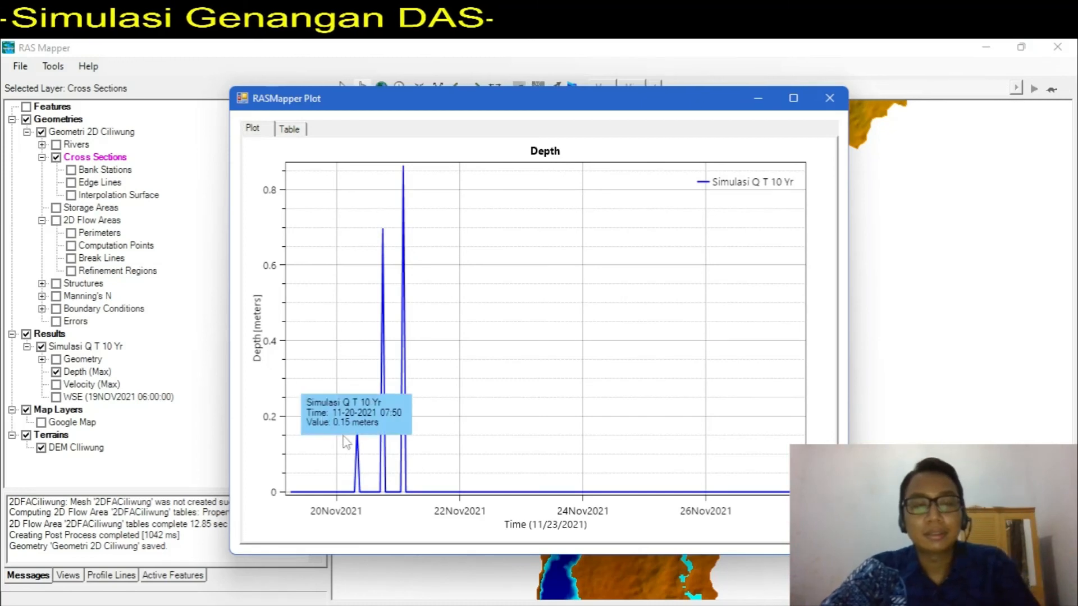
pyautogui.moveTo(329, 462)
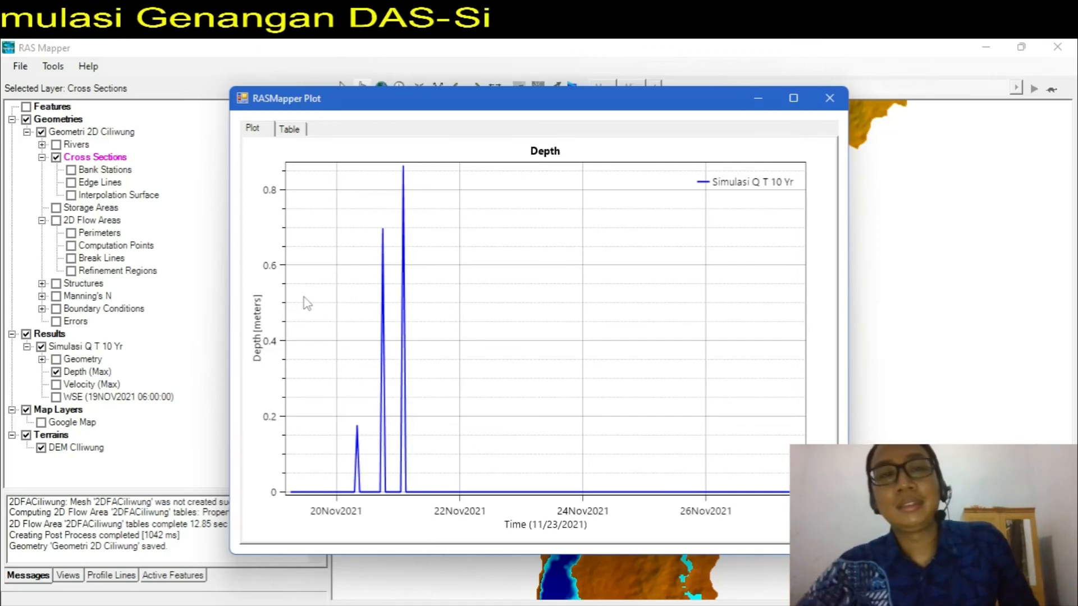
# Step: Compare the table and graph of the second cross section's depth time series and close the plot
pyautogui.click(286, 132)
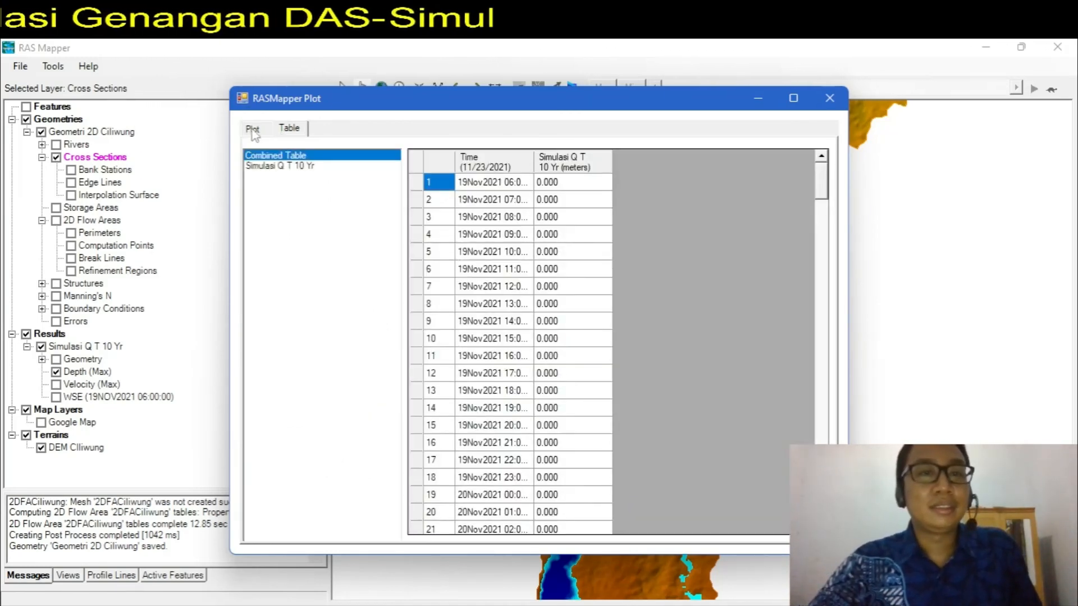
pyautogui.click(252, 129)
pyautogui.click(289, 129)
pyautogui.click(255, 129)
pyautogui.click(289, 129)
pyautogui.click(256, 129)
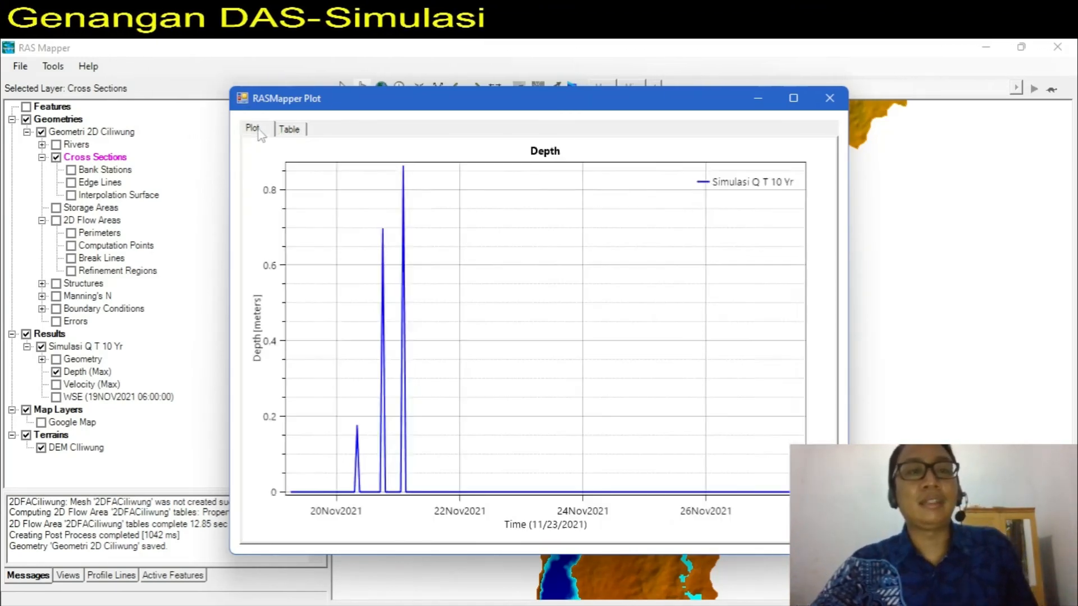
pyautogui.click(290, 129)
pyautogui.click(255, 129)
pyautogui.click(289, 129)
pyautogui.click(256, 129)
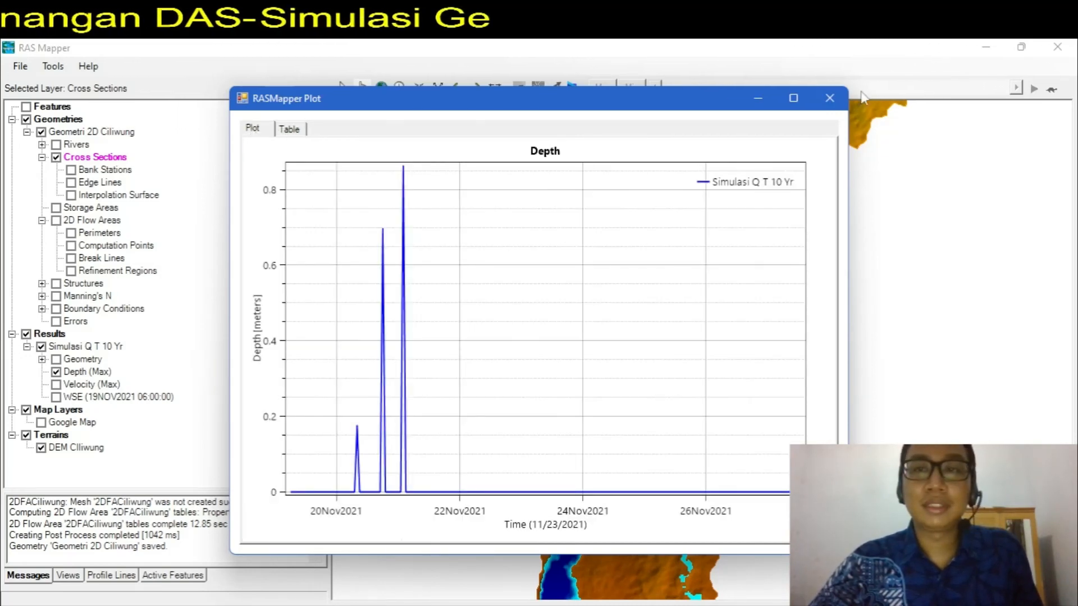
pyautogui.click(830, 98)
# Step: Show the Google Map layer beneath the maximum depth results to examine the inundation extent from Bogor to Jakarta
pyautogui.scroll(-5, 560, 273)
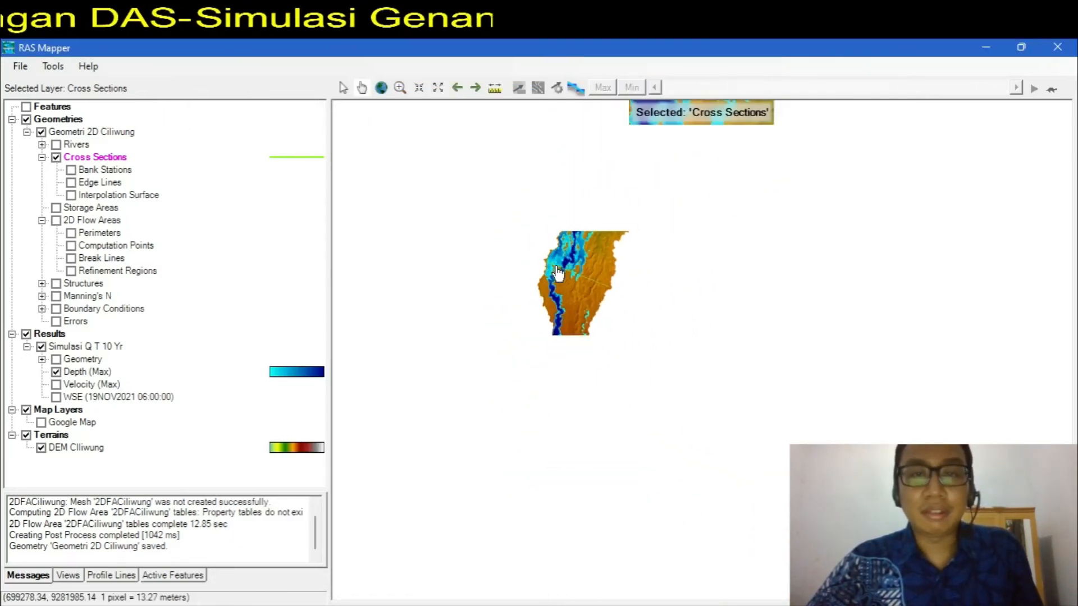
pyautogui.scroll(-2, 578, 236)
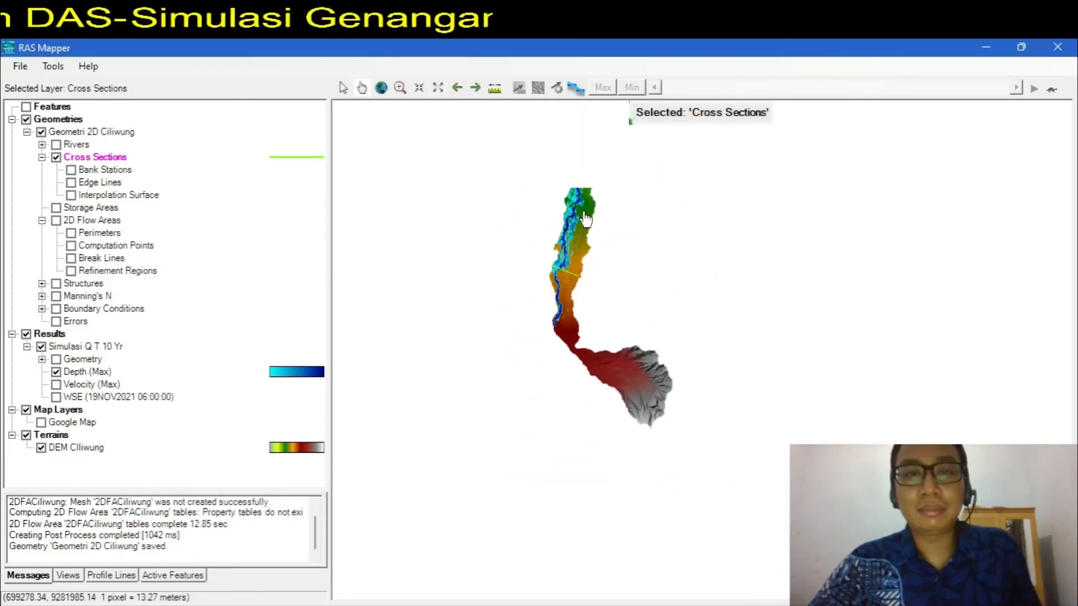
pyautogui.moveTo(592, 149); pyautogui.dragTo(616, 244)
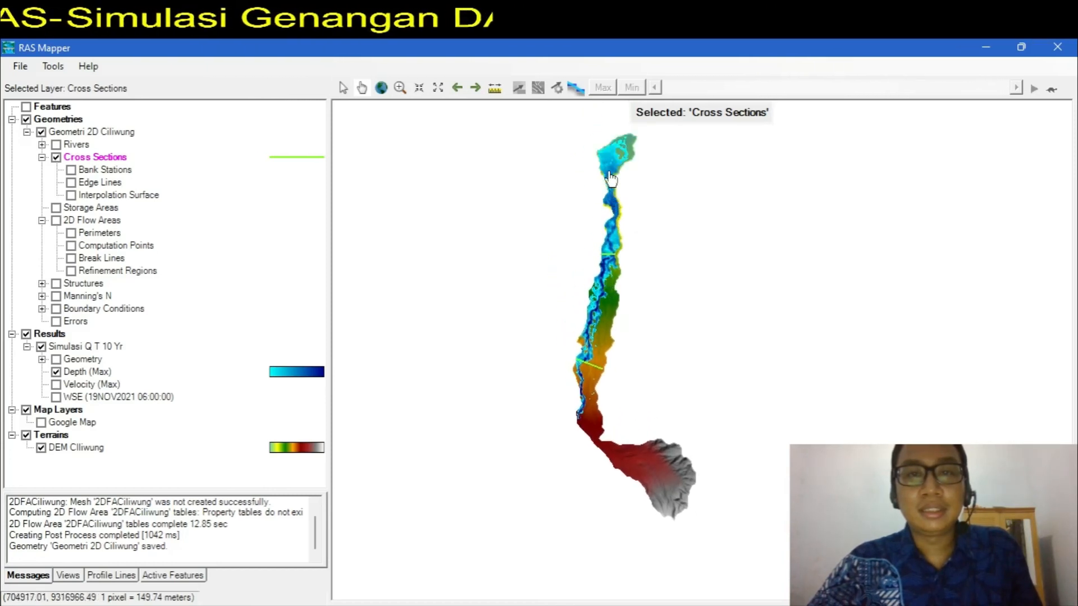
pyautogui.moveTo(613, 178); pyautogui.dragTo(616, 231)
pyautogui.scroll(2, 609, 317)
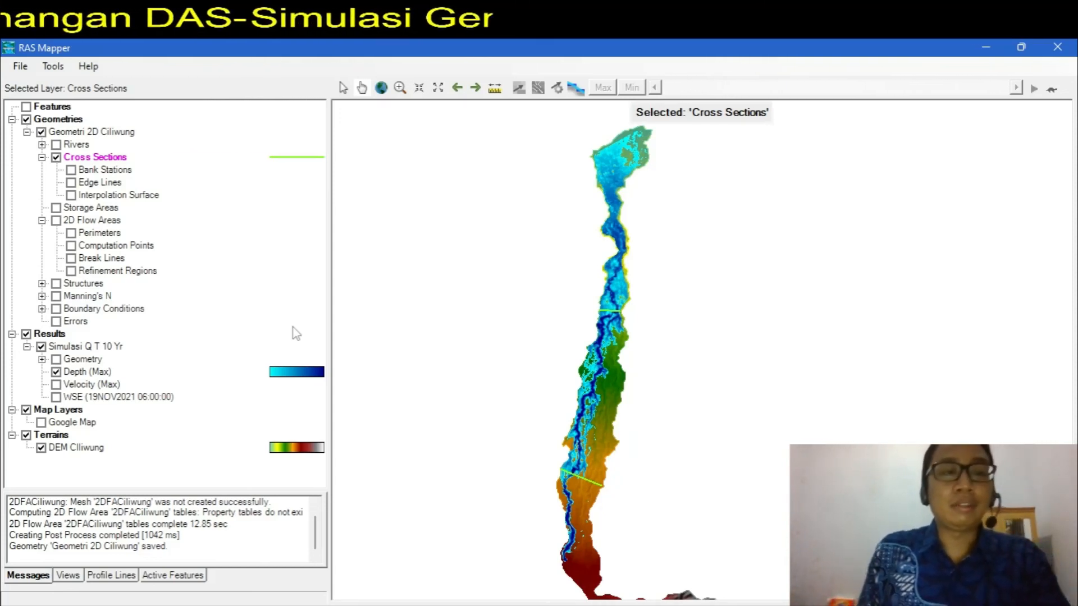
pyautogui.click(41, 422)
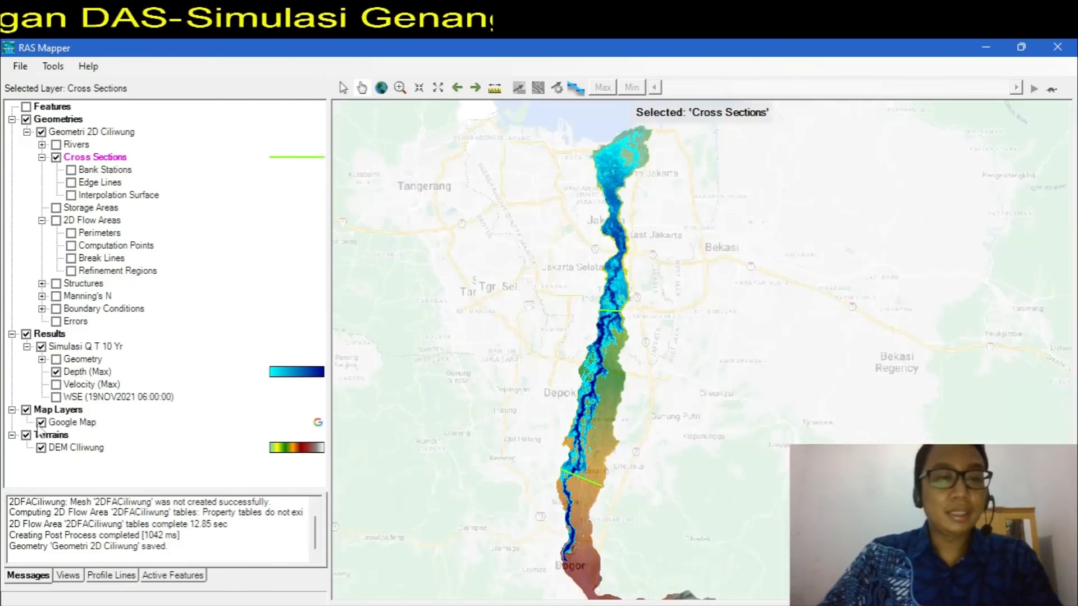
pyautogui.scroll(-2, 562, 302)
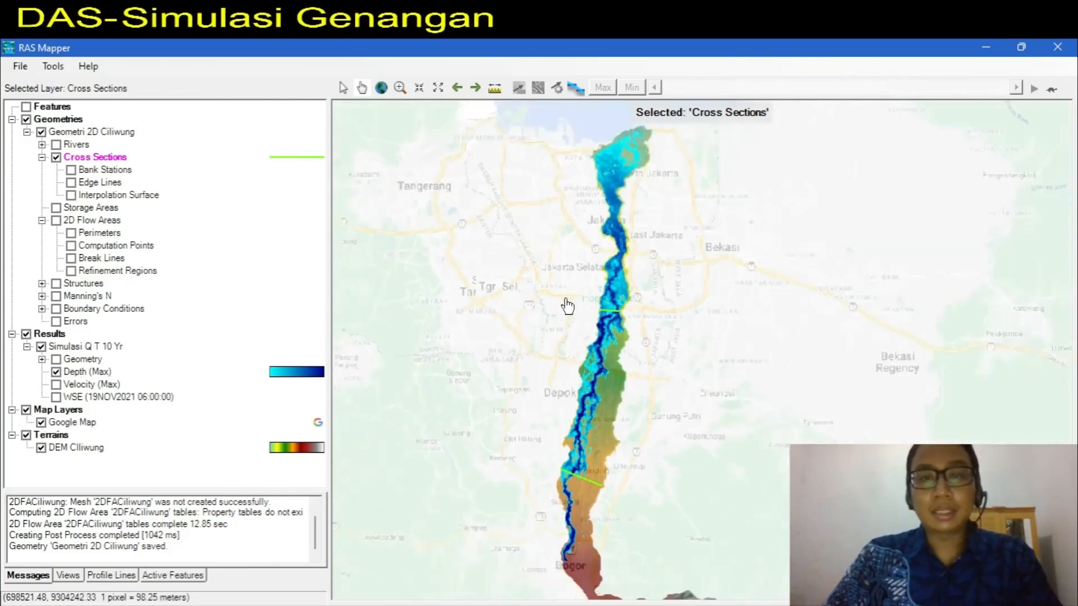
pyautogui.scroll(2, 598, 181)
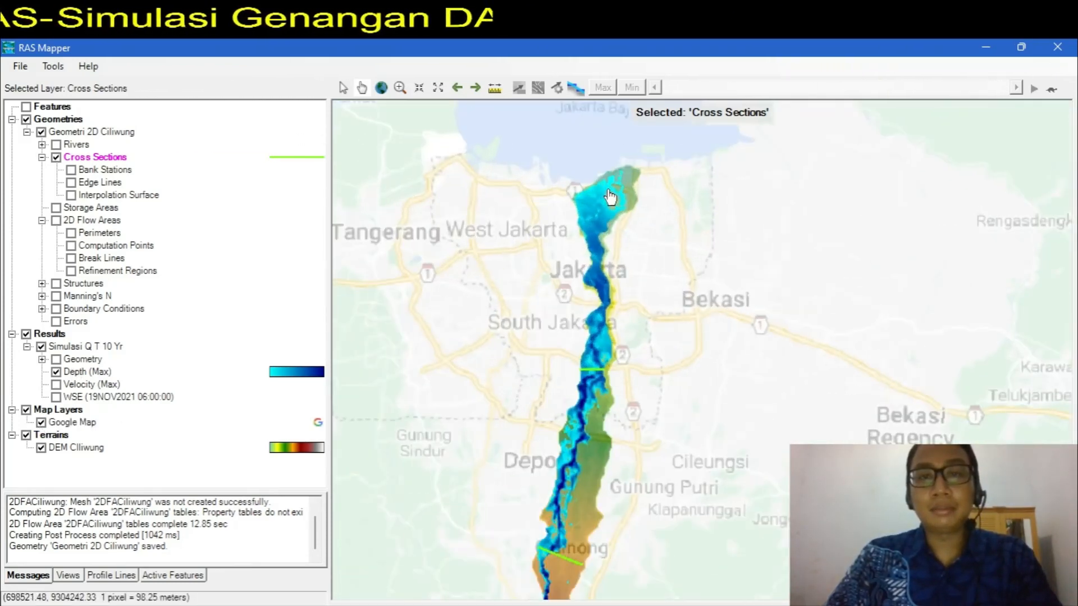